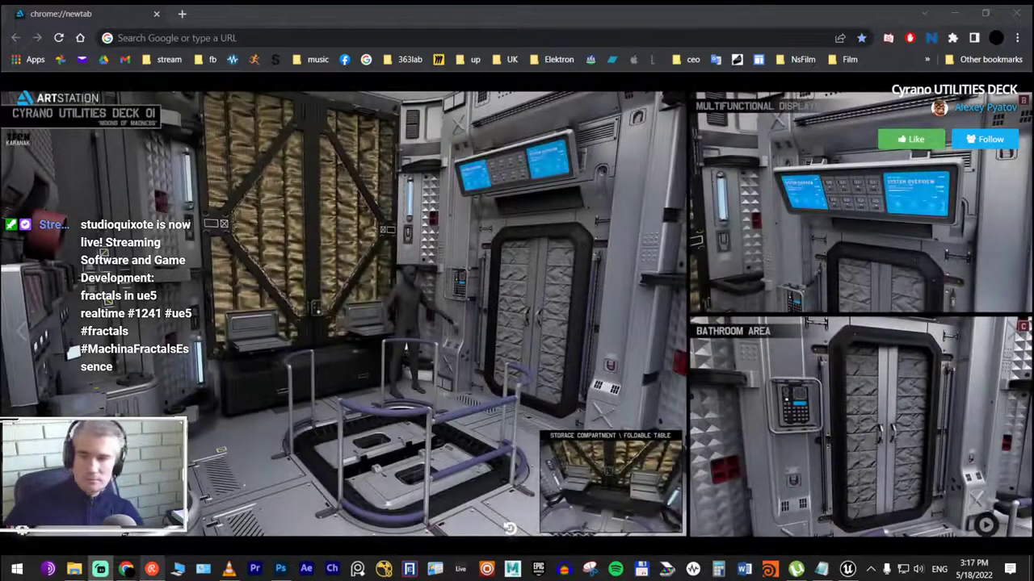
Check the speaker volume, quit Photoshop discarding Capture.PNG changes, and bring up the Alt+Tab window switcher
click(918, 569)
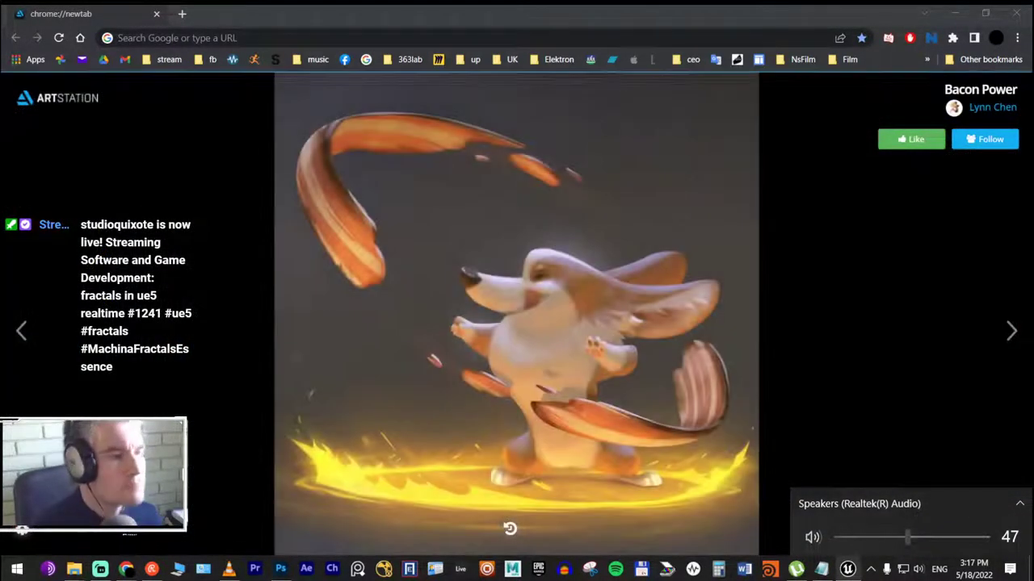
click(847, 569)
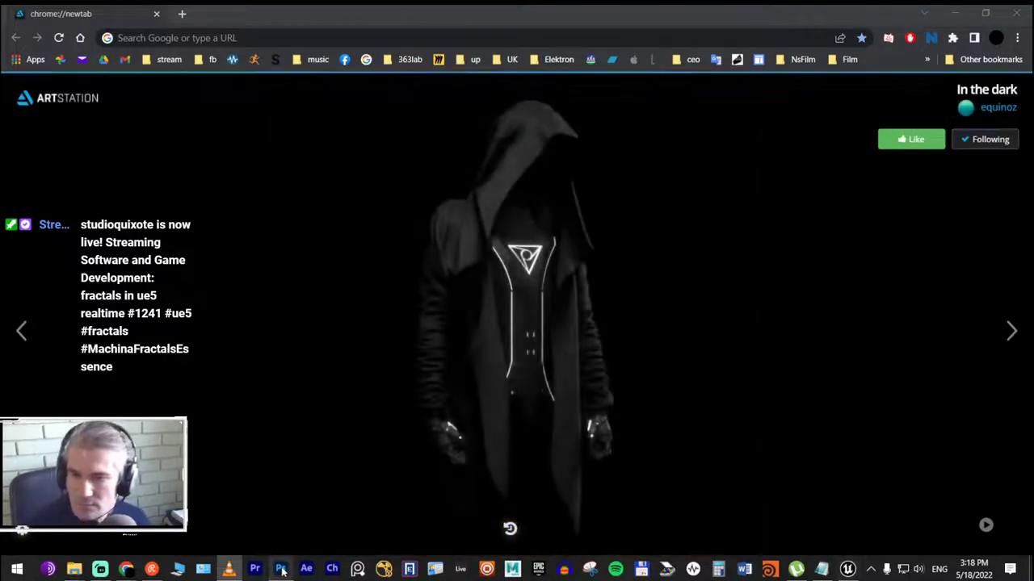
click(281, 570)
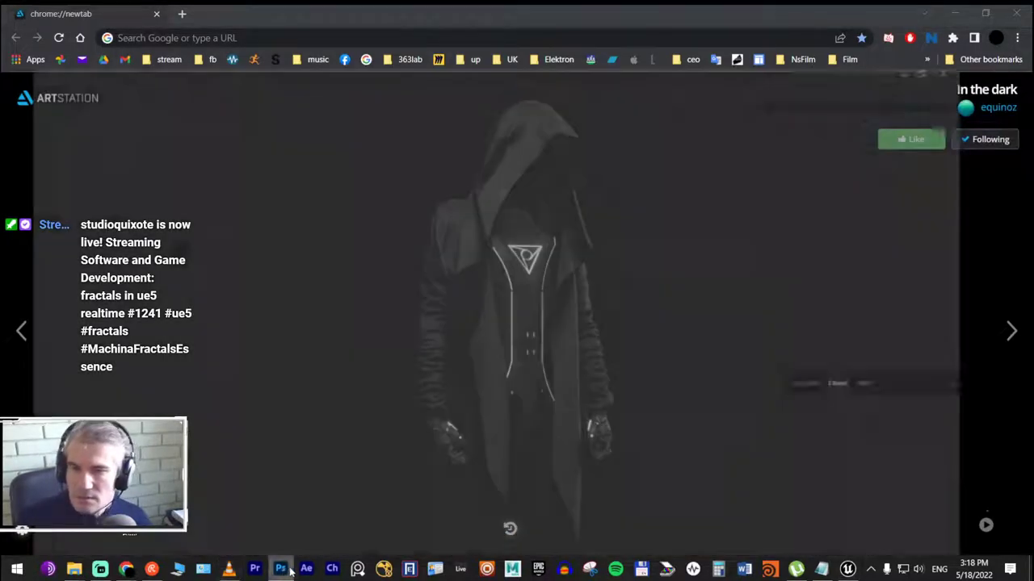
click(1014, 10)
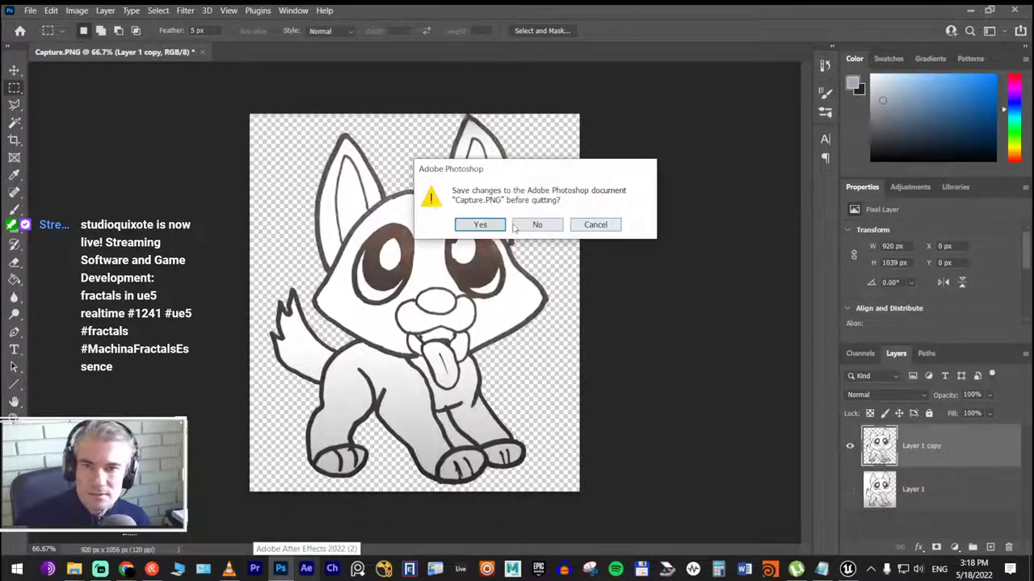
click(537, 224)
key(alt+Tab)
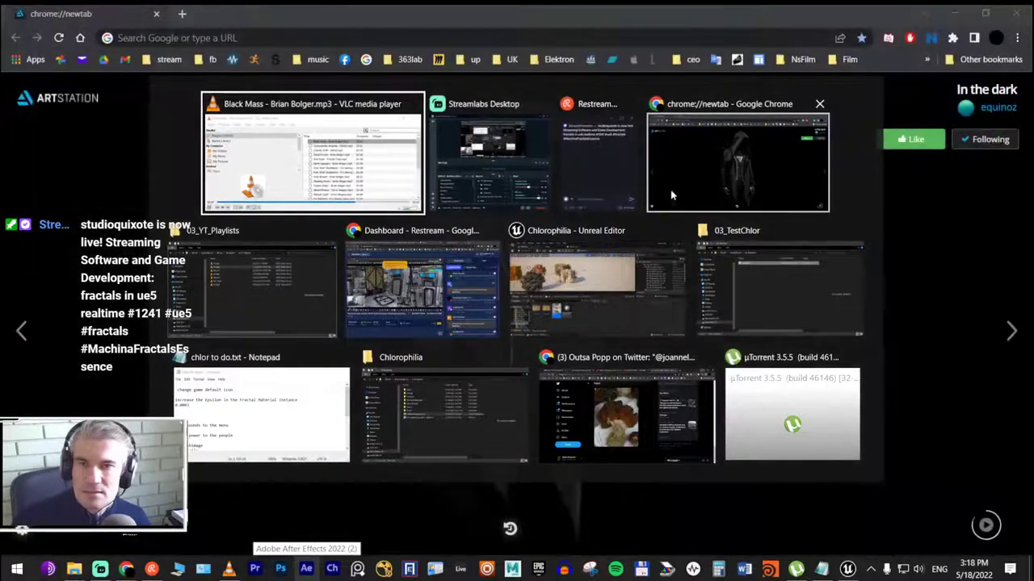
Switch to Unreal, make the viewport fill the window, fly close to the fractal sculptures, and open viewport options
click(605, 305)
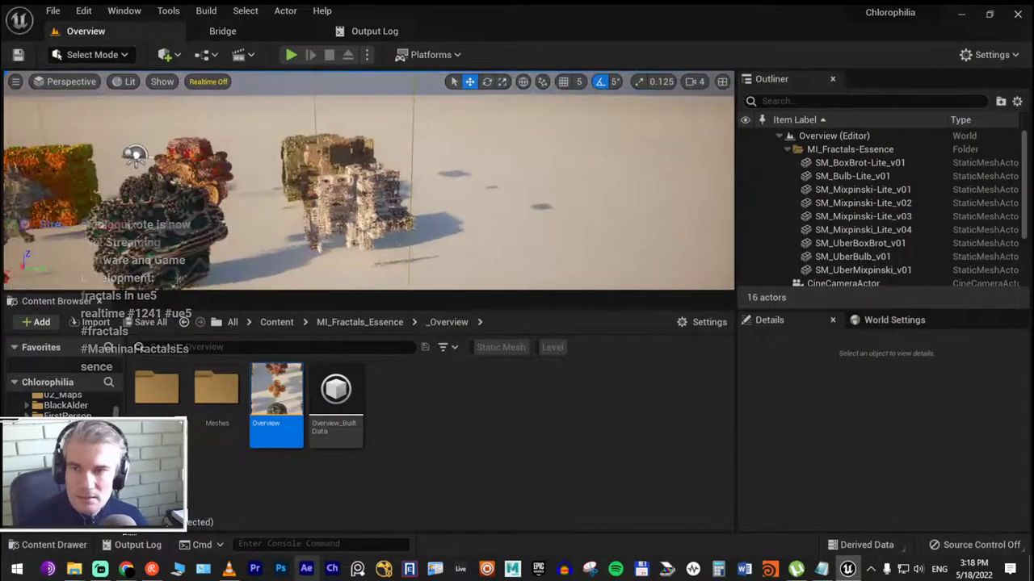
key(F11)
mouse_move(482, 231)
right_down()
mouse_move(517, 242)
mouse_move(517, 340)
mouse_move(516, 243)
mouse_move(517, 257)
right_up()
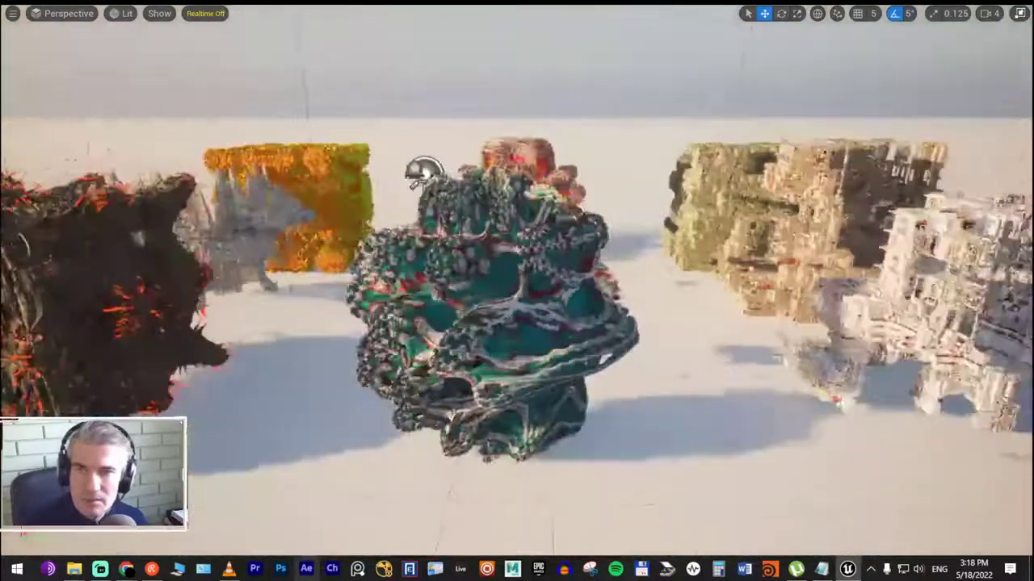
click(13, 13)
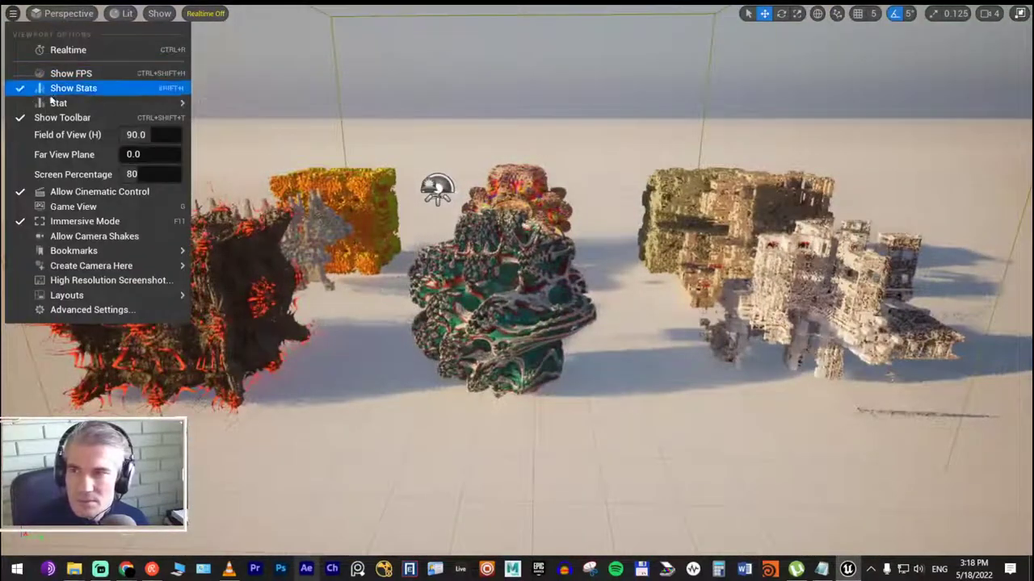
Show the FPS counter and pull the camera back to see the whole sculpture group
click(64, 72)
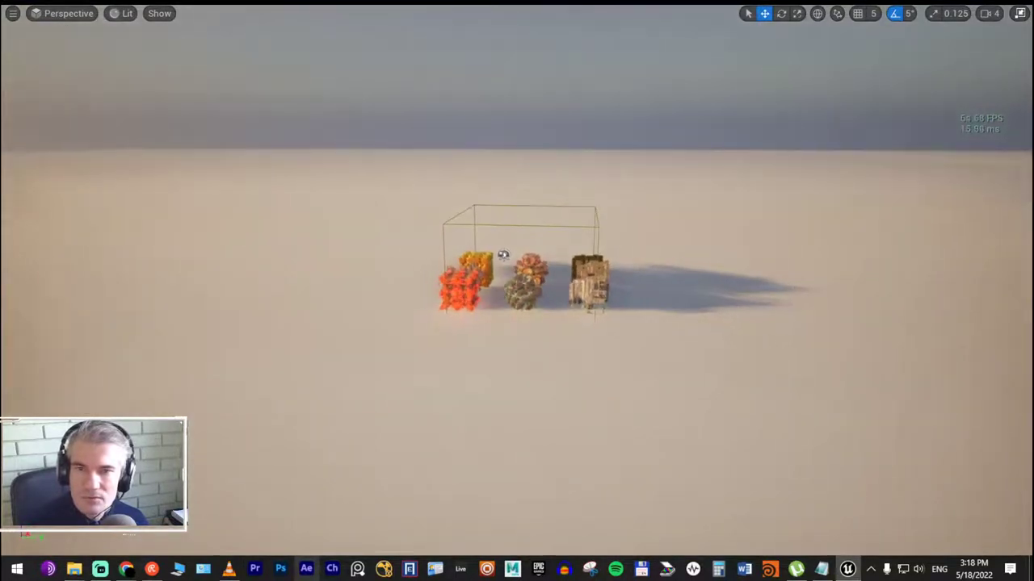
click(126, 569)
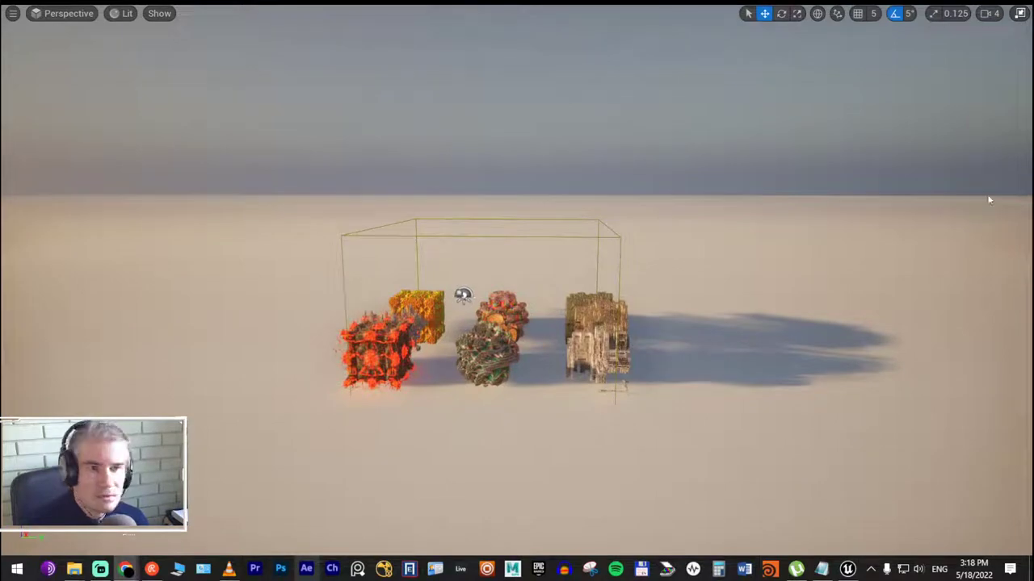
right_drag(403, 280, 403, 281)
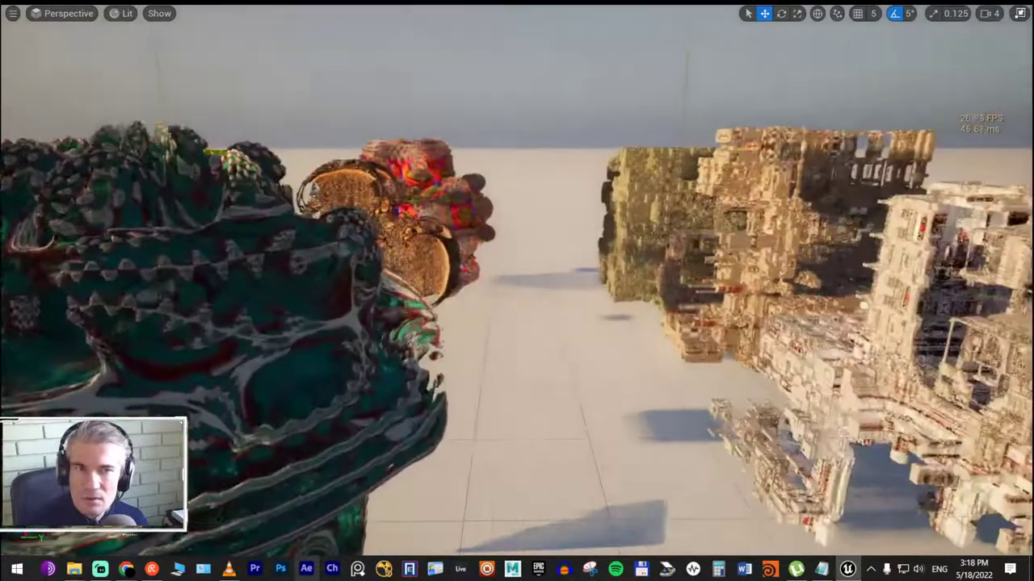
right_drag(517, 291, 516, 290)
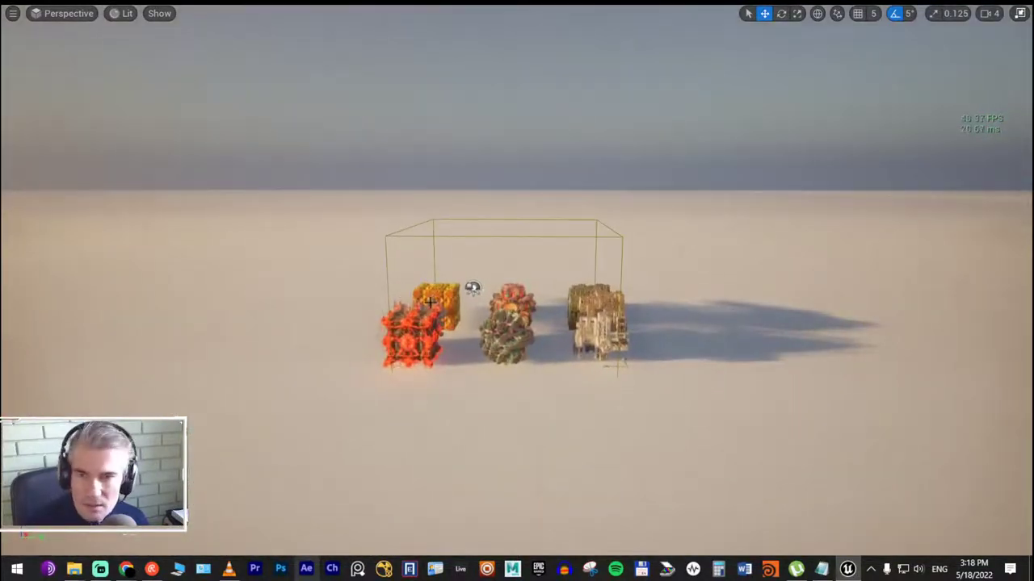
Fly around and over the fractal group, then leave immersive mode with F11
scroll(440, 301, up, 5)
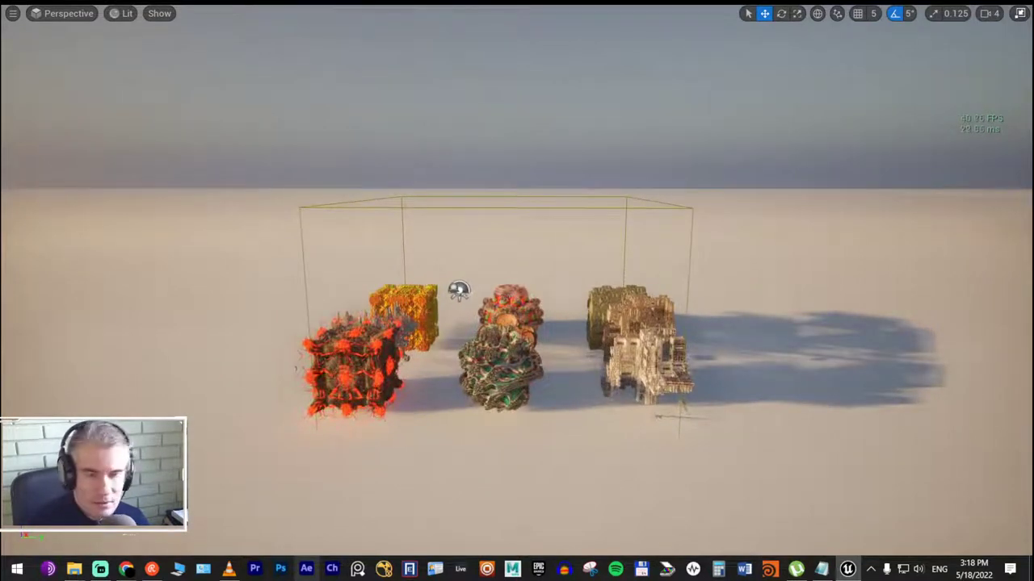
scroll(440, 301, up, 1)
scroll(350, 327, up, 1)
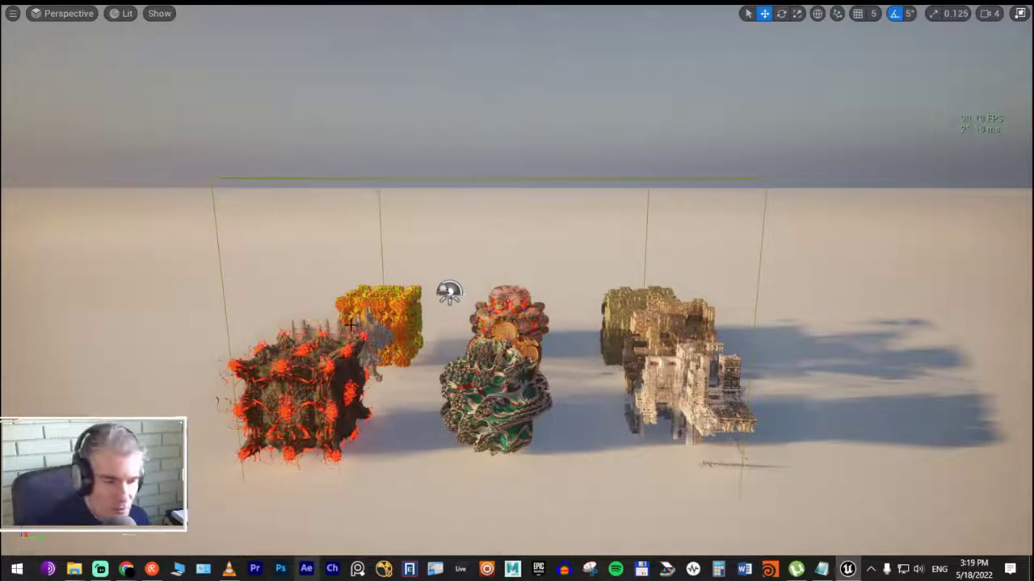
right_drag(432, 351, 408, 388)
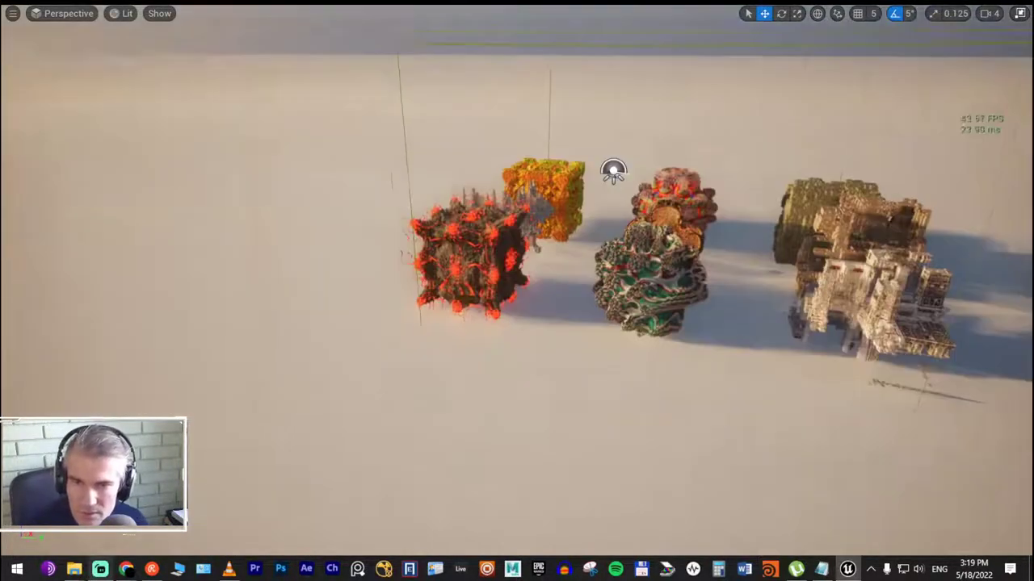
mouse_move(610, 159)
right_down()
mouse_move(284, 177)
mouse_move(283, 145)
mouse_move(518, 261)
mouse_move(401, 172)
right_up()
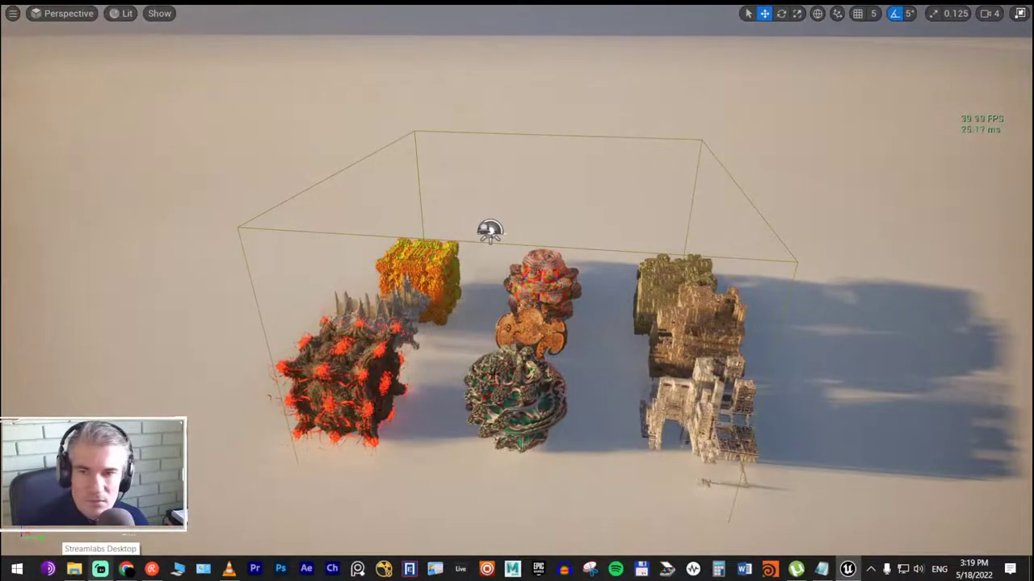
right_drag(402, 171, 401, 171)
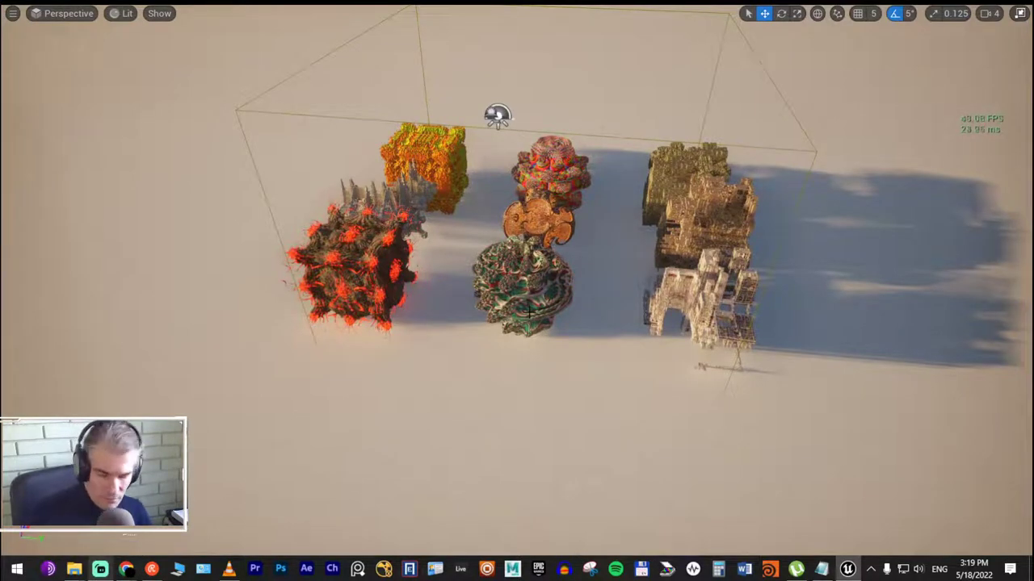
key(F11)
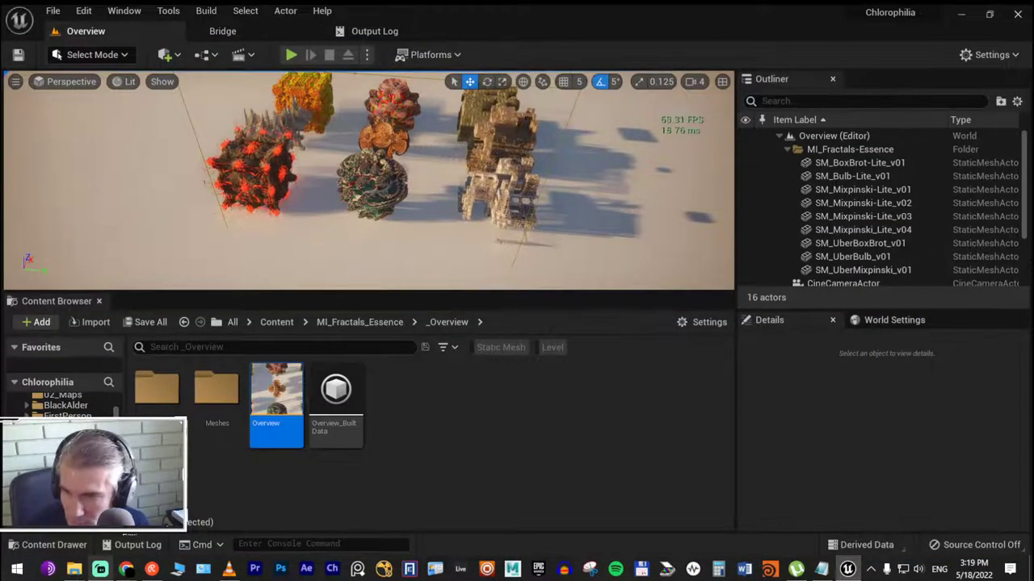
Browse the BoxBrot-Lite_v01 and Bulb-Lite_v01 folders and open the L_Bulb-Lite_v01 level
scroll(61, 404, down, 3)
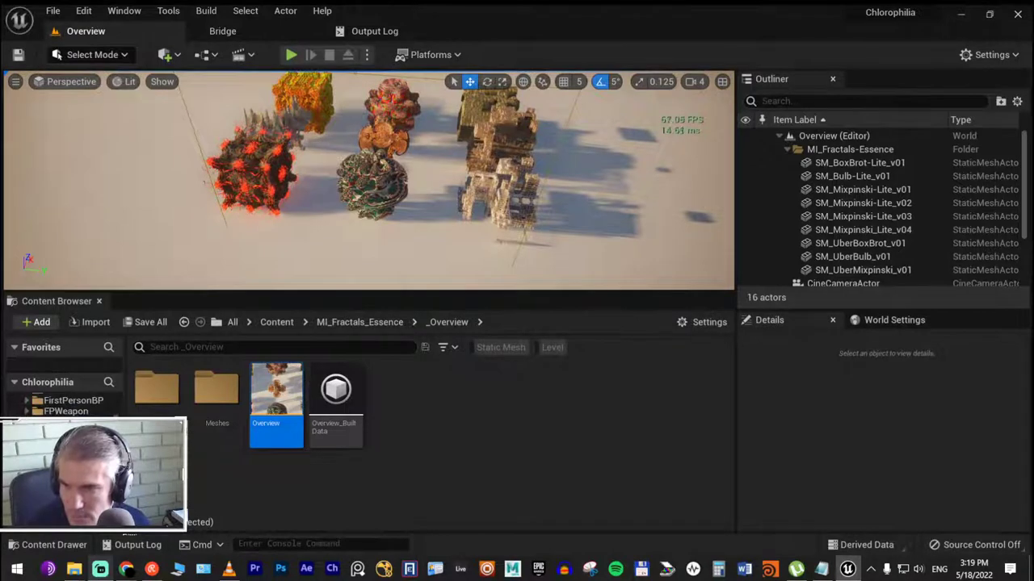
click(73, 476)
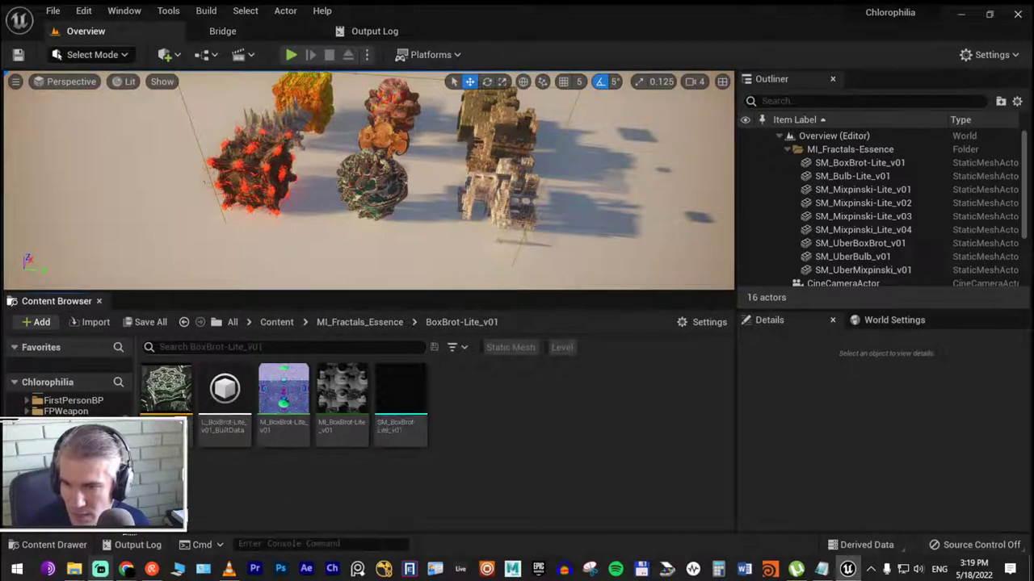
drag(126, 379, 149, 379)
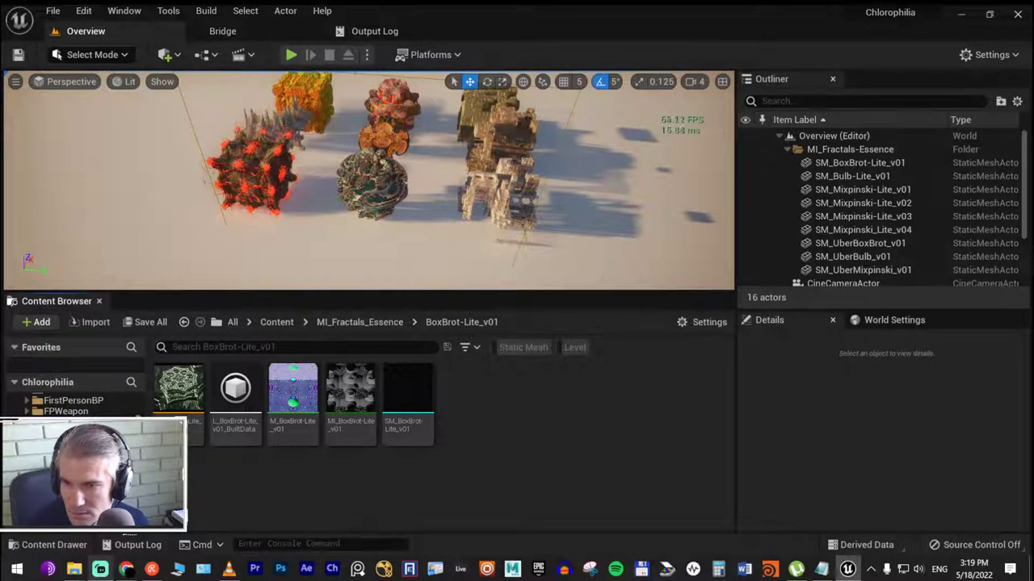
scroll(73, 453, down, 2)
click(81, 437)
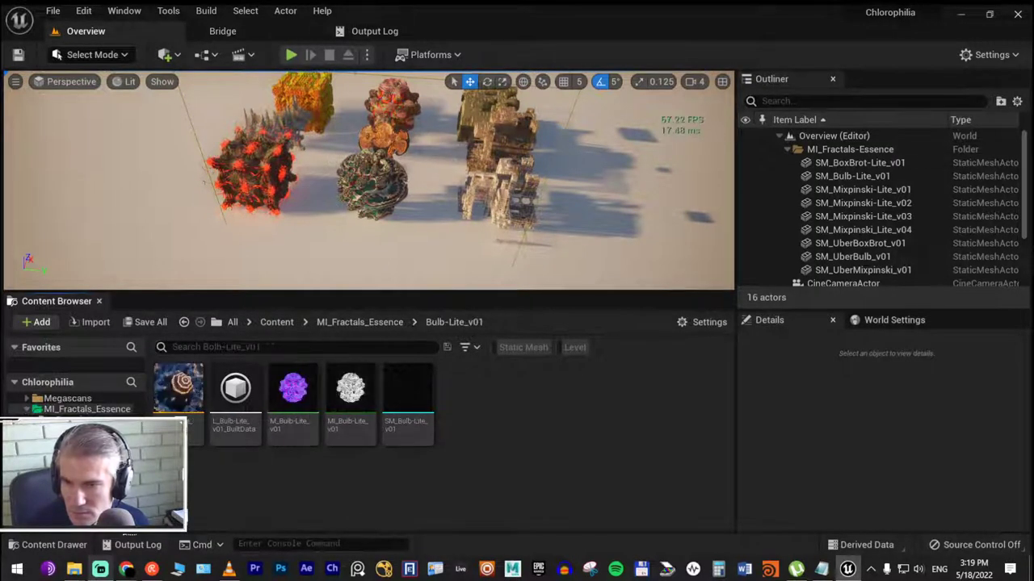
double_click(180, 392)
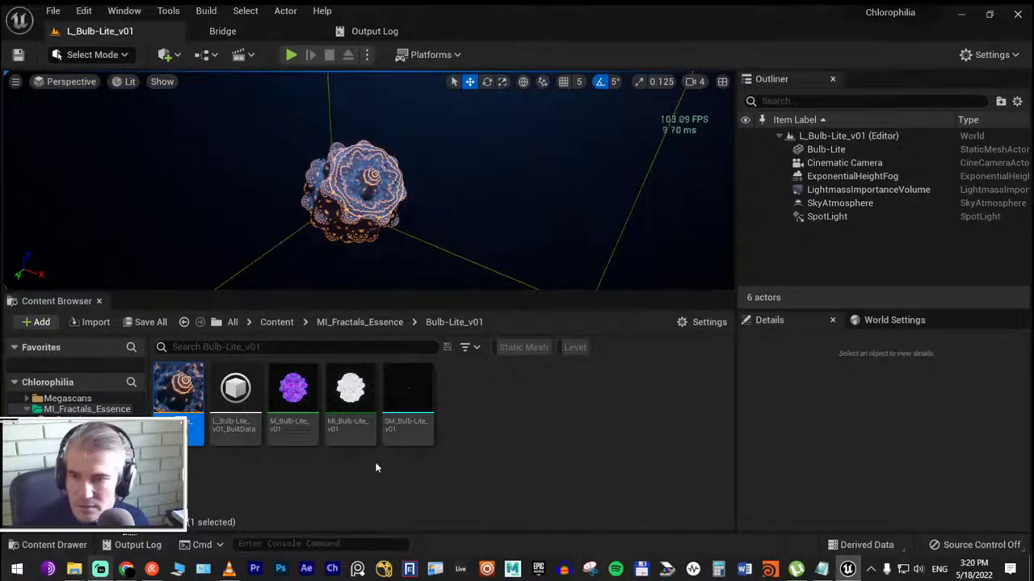
View the level through the Cinematic Camera and look over its World Settings
click(82, 84)
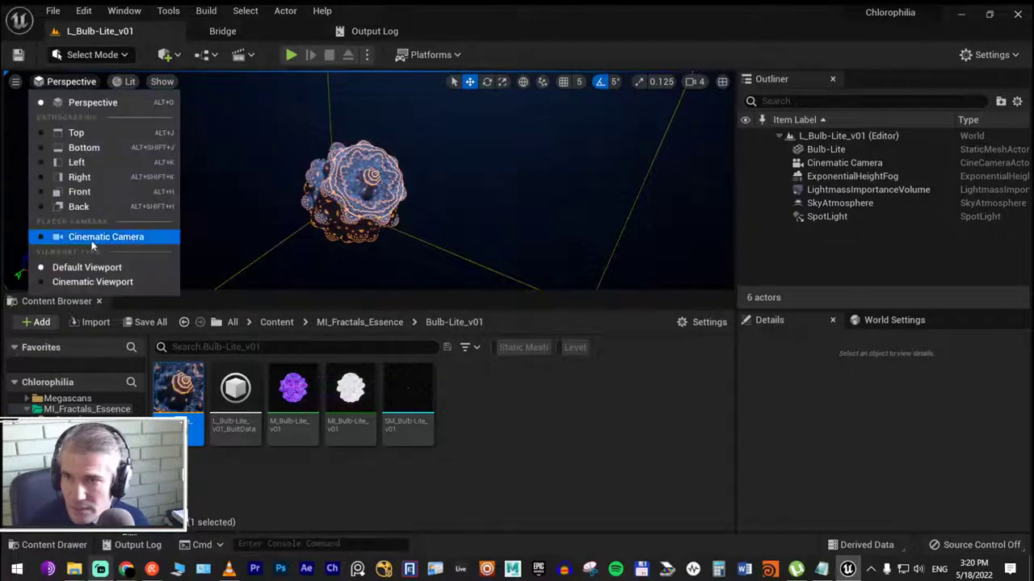
click(95, 238)
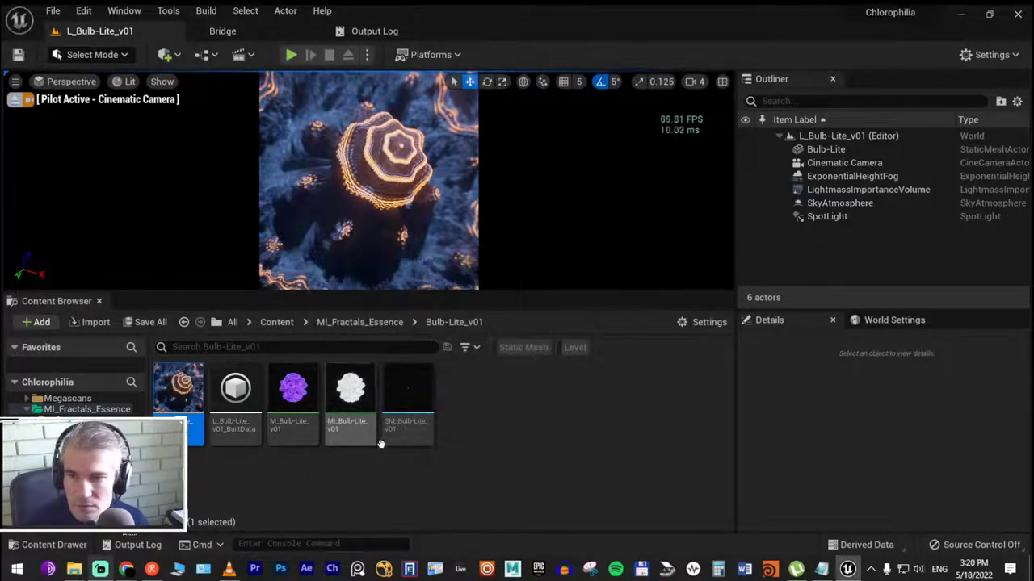
click(888, 320)
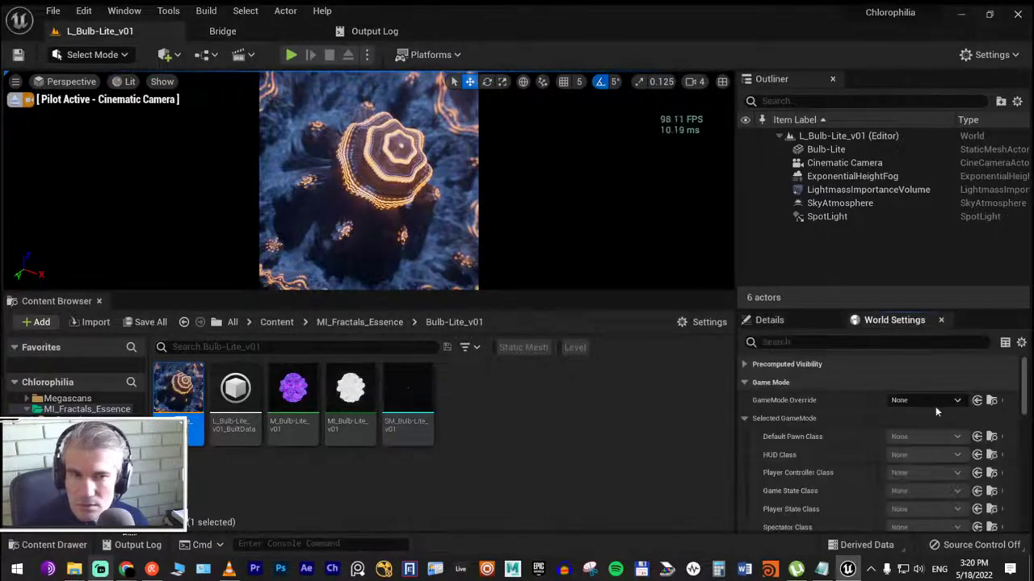
click(745, 383)
click(769, 320)
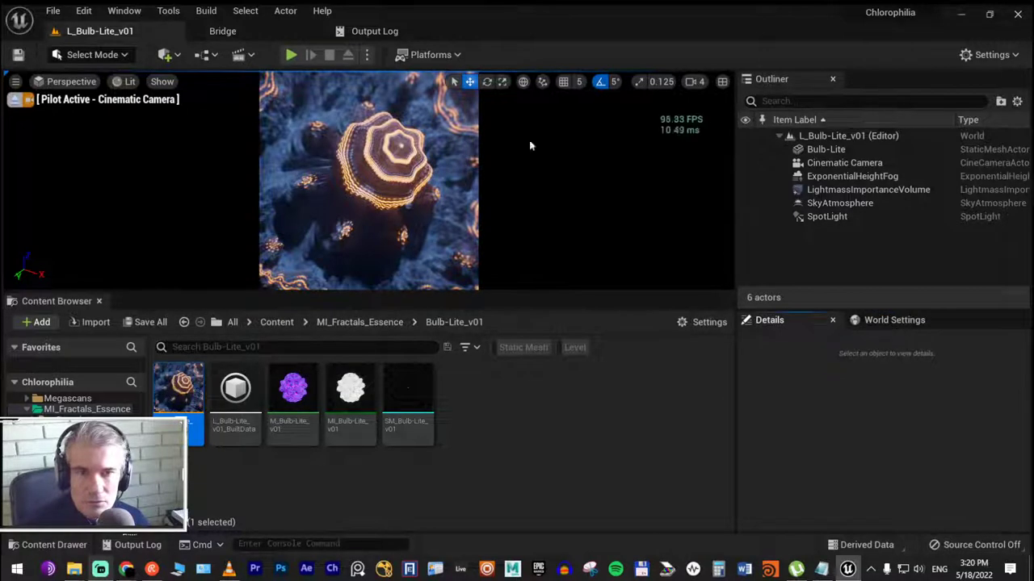
Eject from the camera and select Bulb-Lite to find its MI_Bulb-Lite_v01 material
click(31, 99)
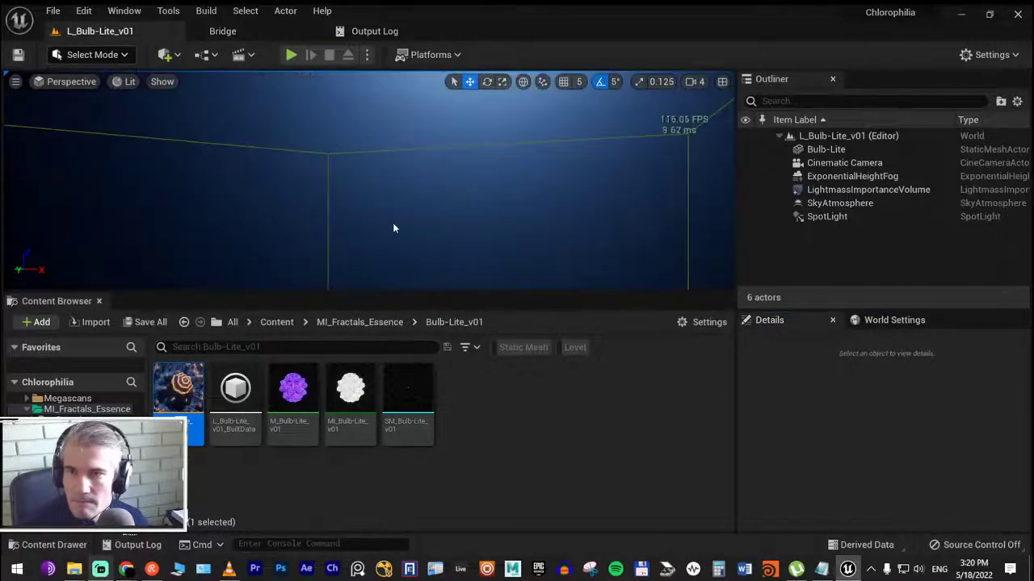
click(410, 173)
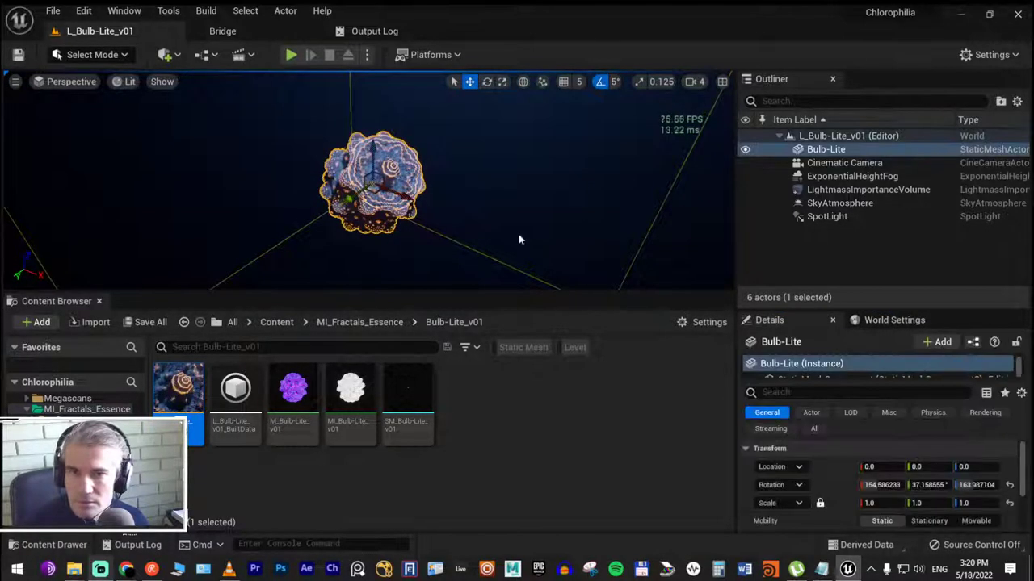
scroll(868, 477, down, 5)
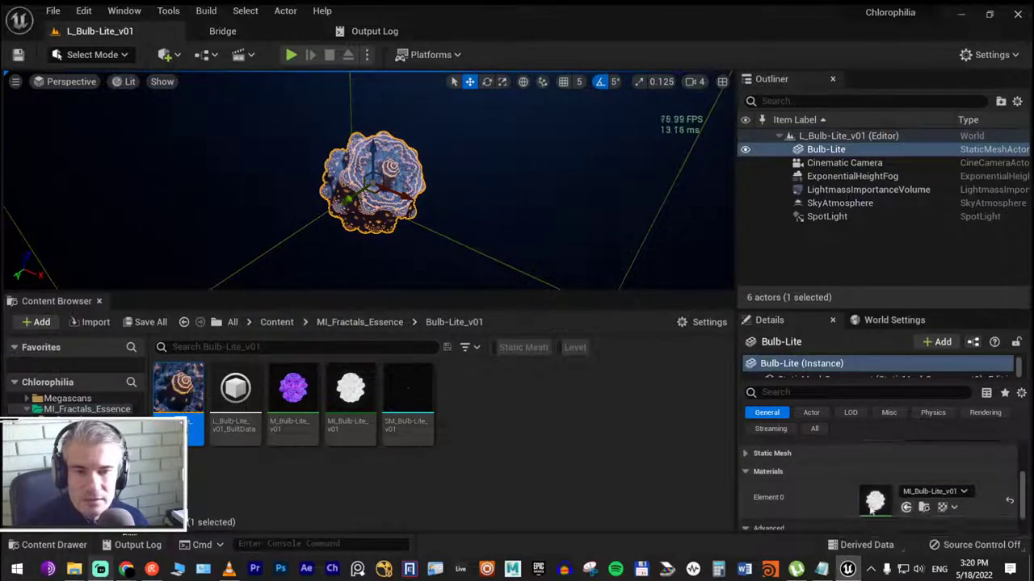
double_click(875, 503)
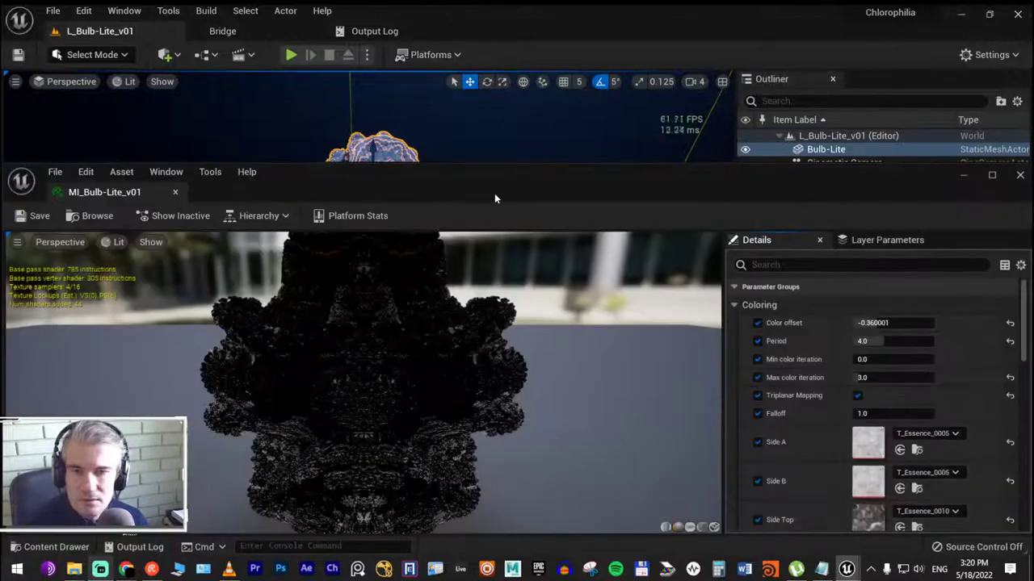
drag(428, 172, 338, 103)
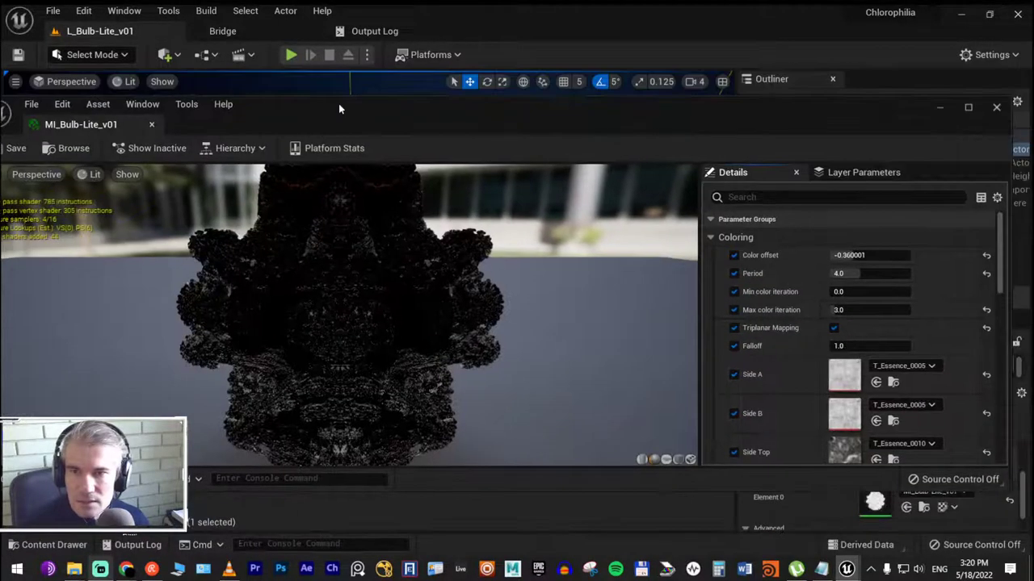
double_click(339, 104)
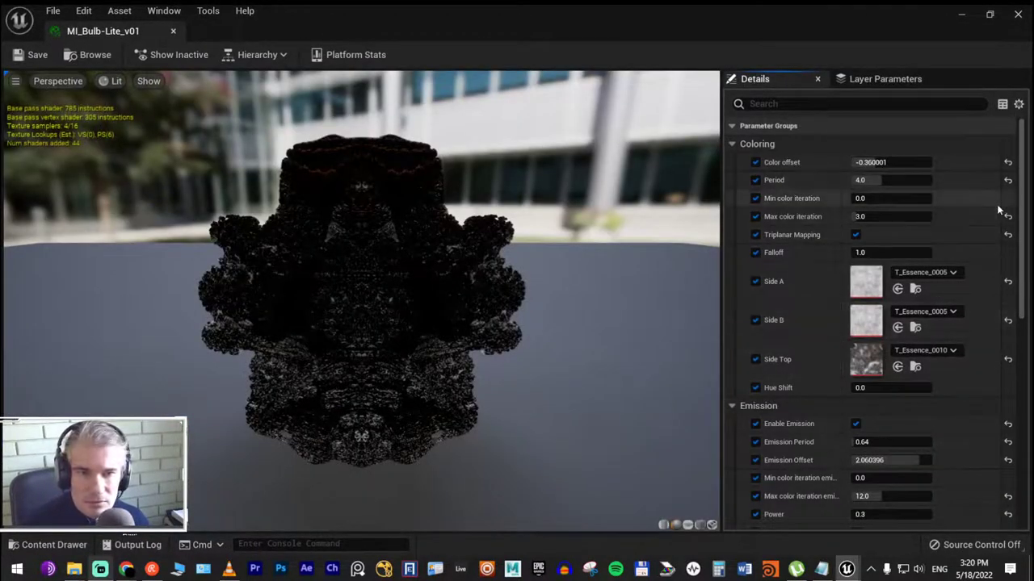
drag(1023, 187, 1008, 285)
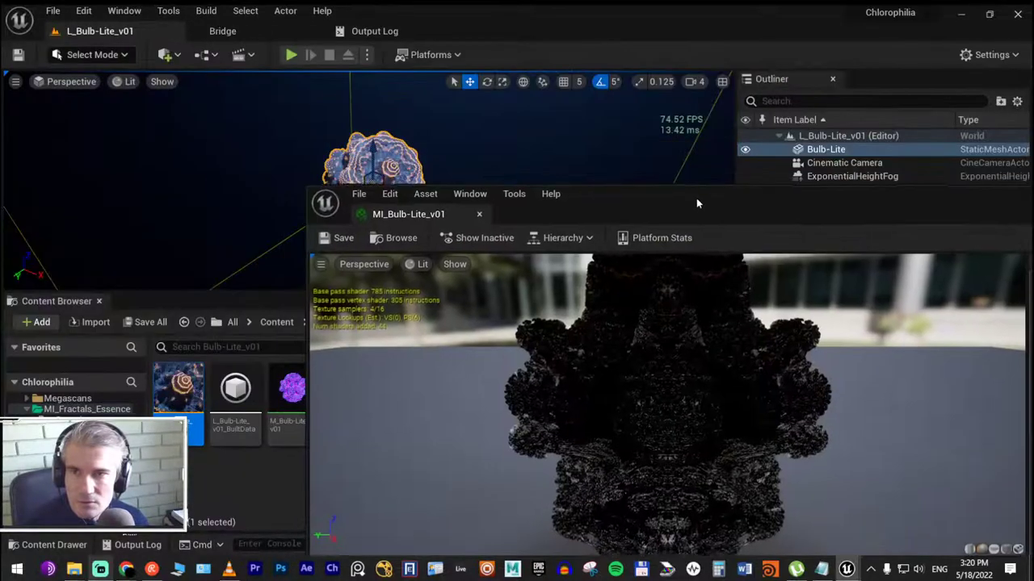
drag(382, 8, 377, 274)
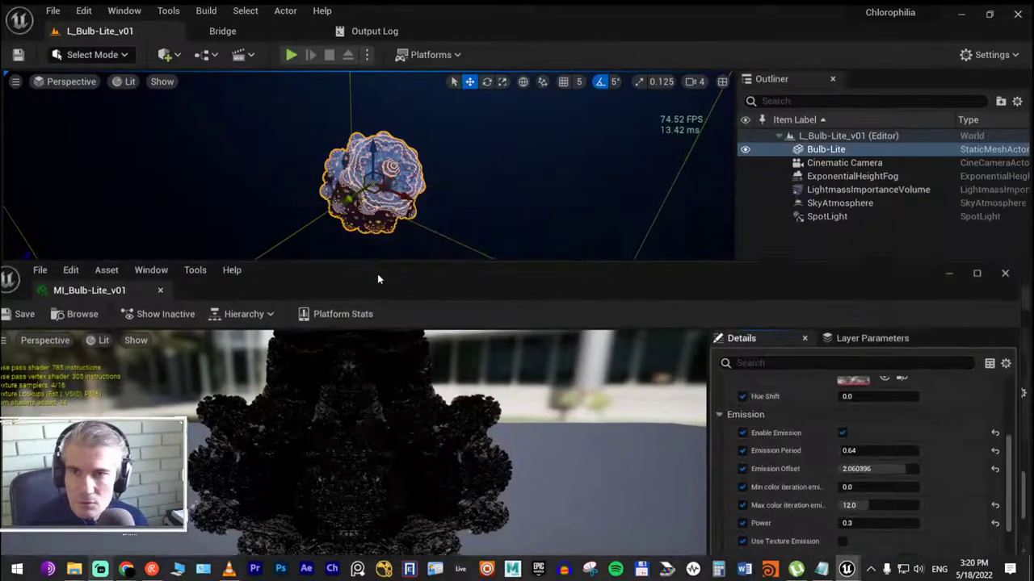
click(994, 270)
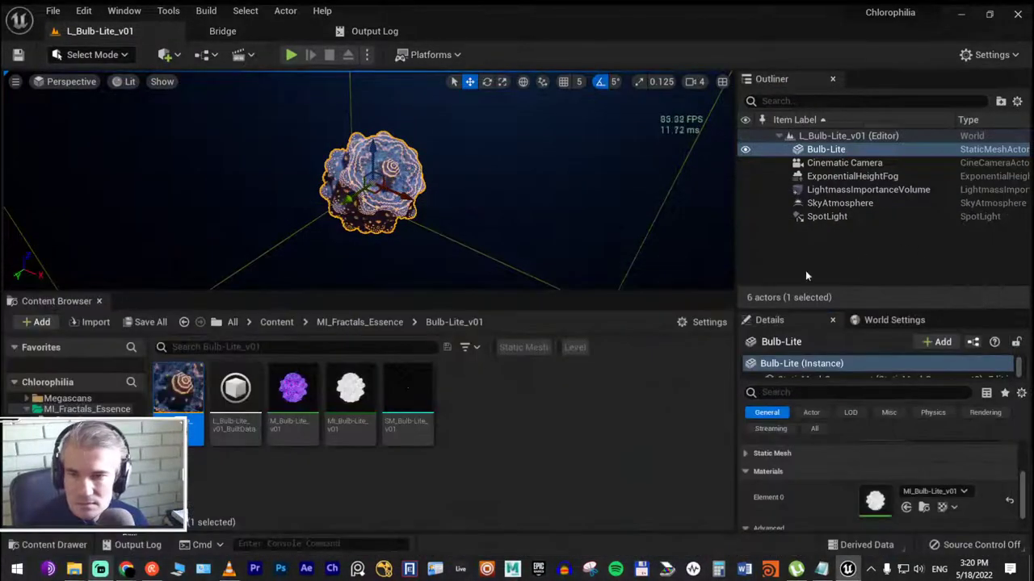
double_click(343, 393)
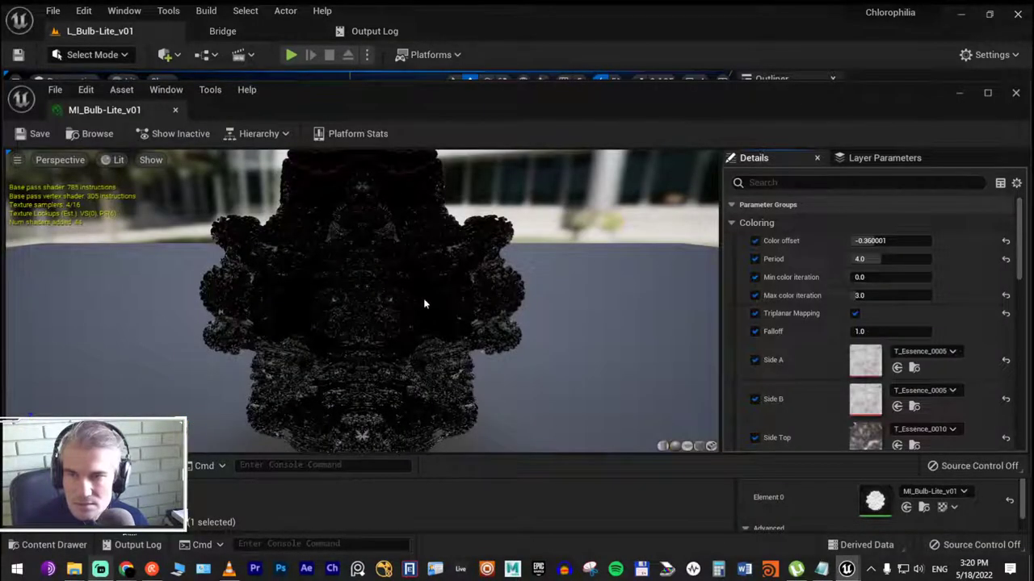
mouse_move(423, 297)
mouse_down()
mouse_move(423, 340)
mouse_move(389, 287)
mouse_up()
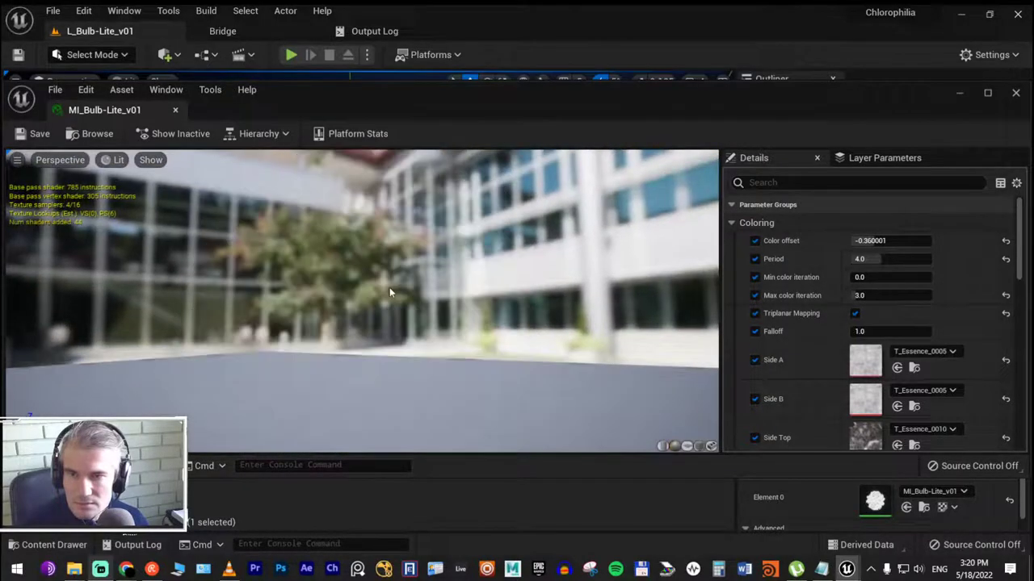
scroll(389, 292, down, 3)
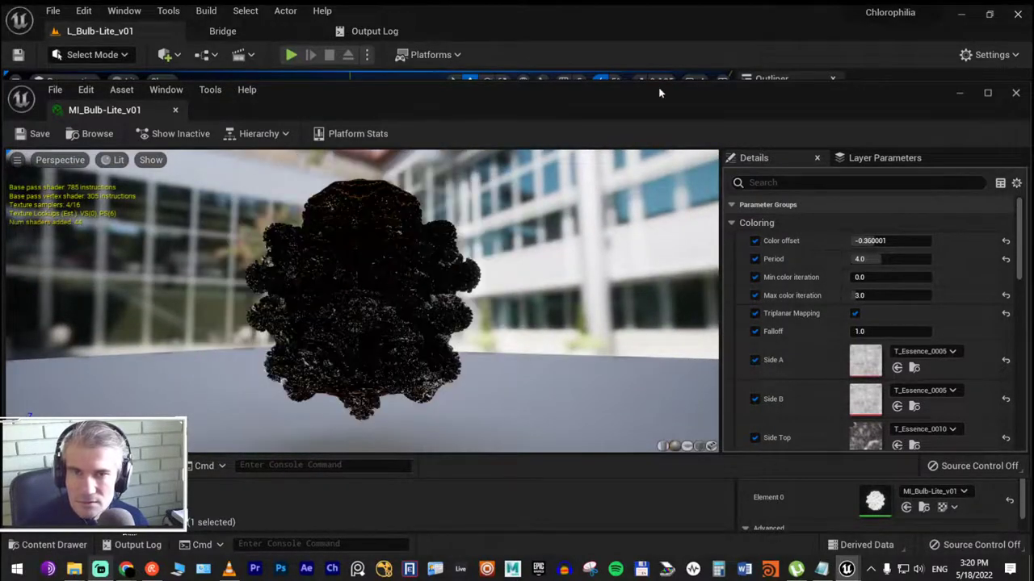
drag(659, 93, 540, 194)
click(765, 196)
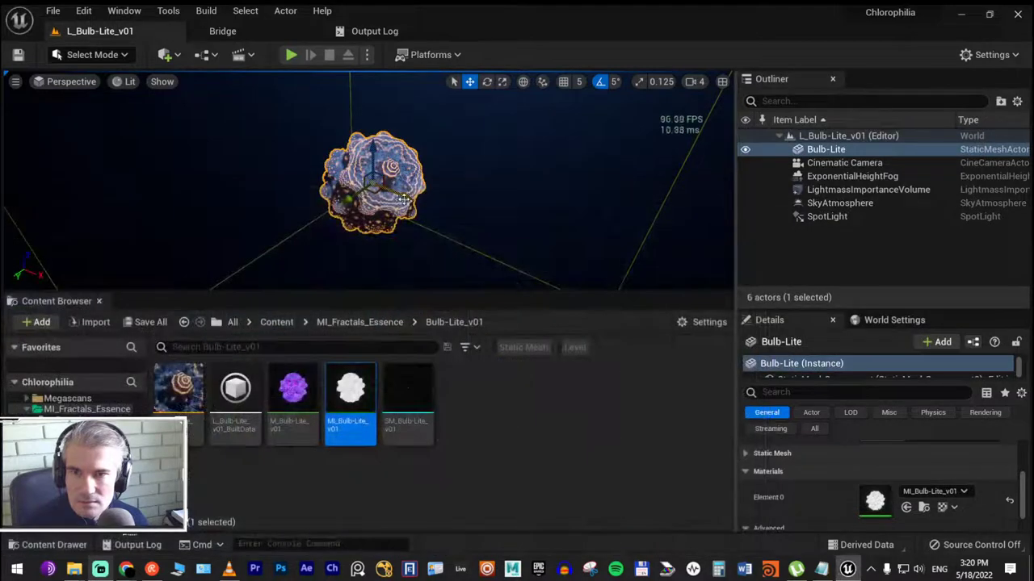
Pilot the Cinematic Camera in the viewport
click(123, 82)
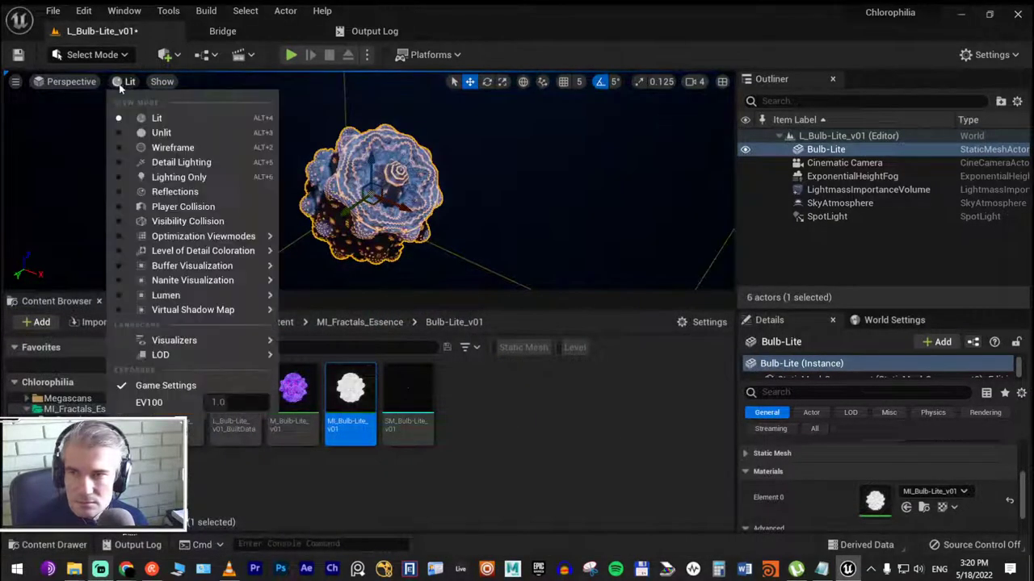
click(59, 82)
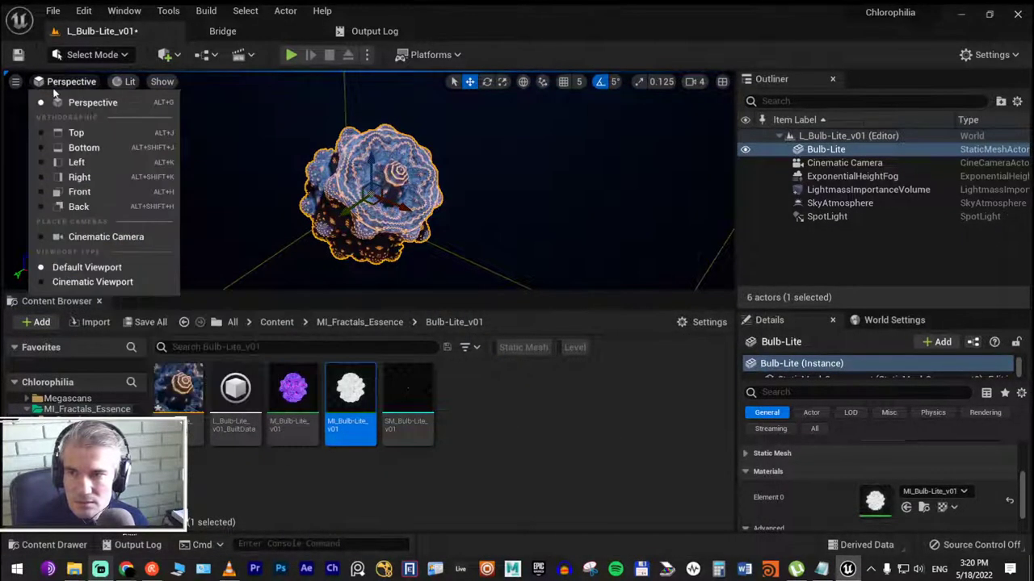
click(106, 237)
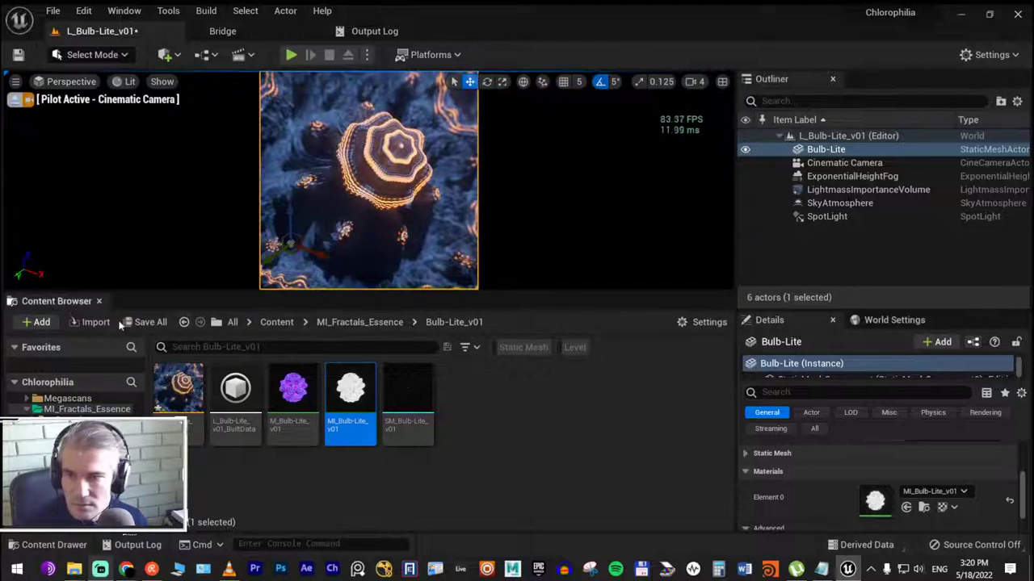
Browse the Blueprint and Cinematics toolbar menus, then play and stop the level in editor
click(214, 55)
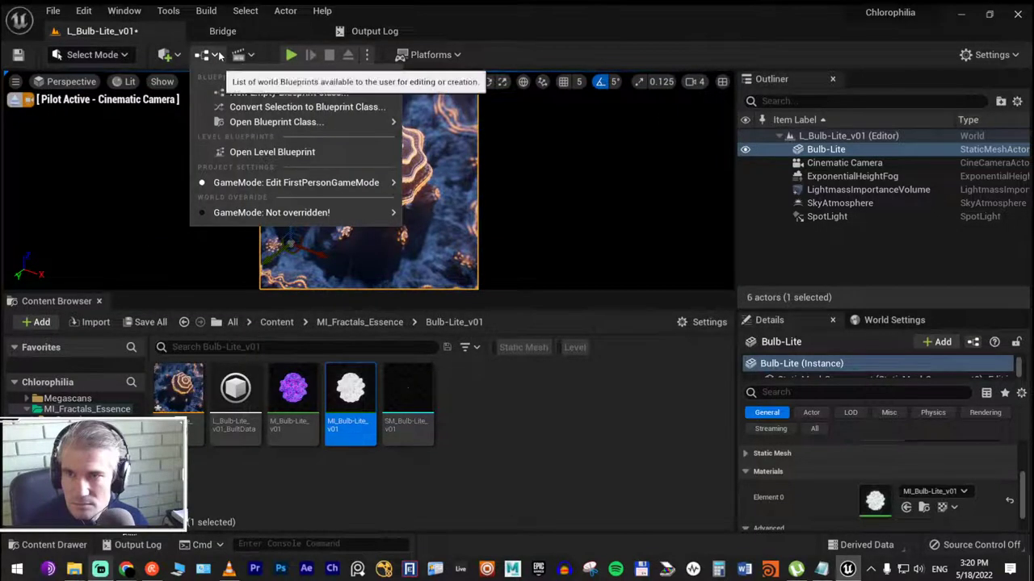
click(242, 55)
click(243, 55)
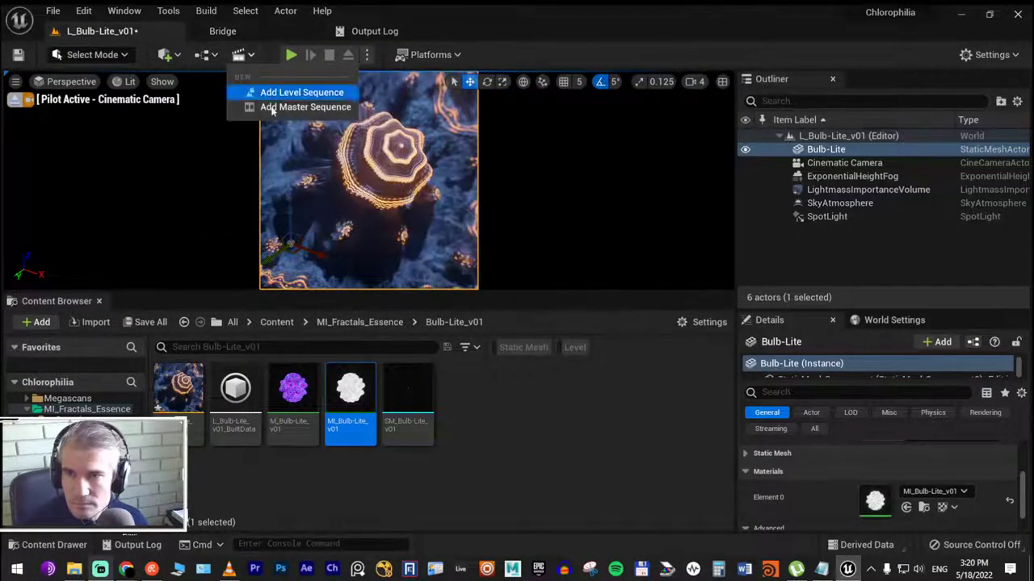
click(205, 58)
mouse_move(323, 122)
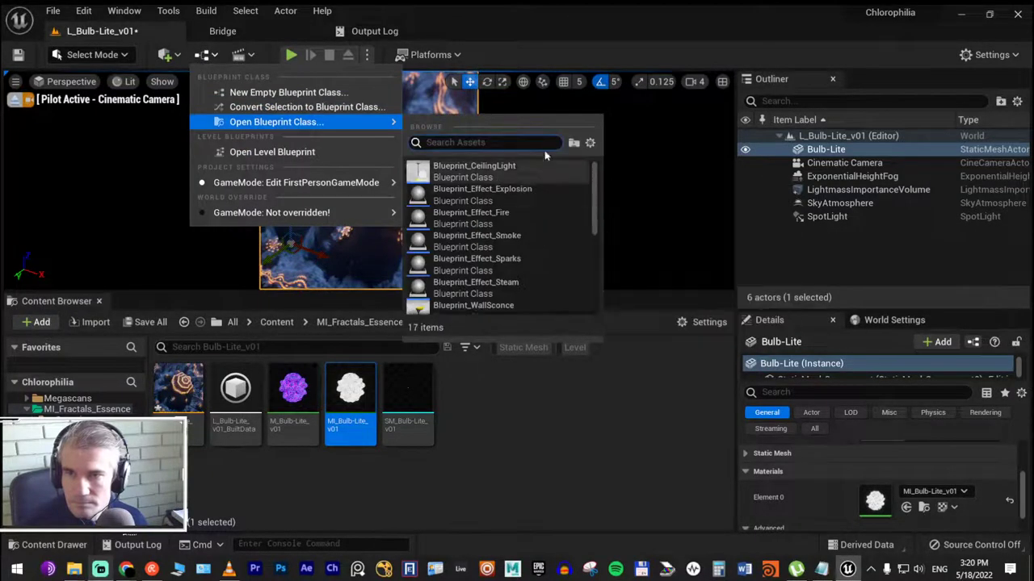
click(255, 55)
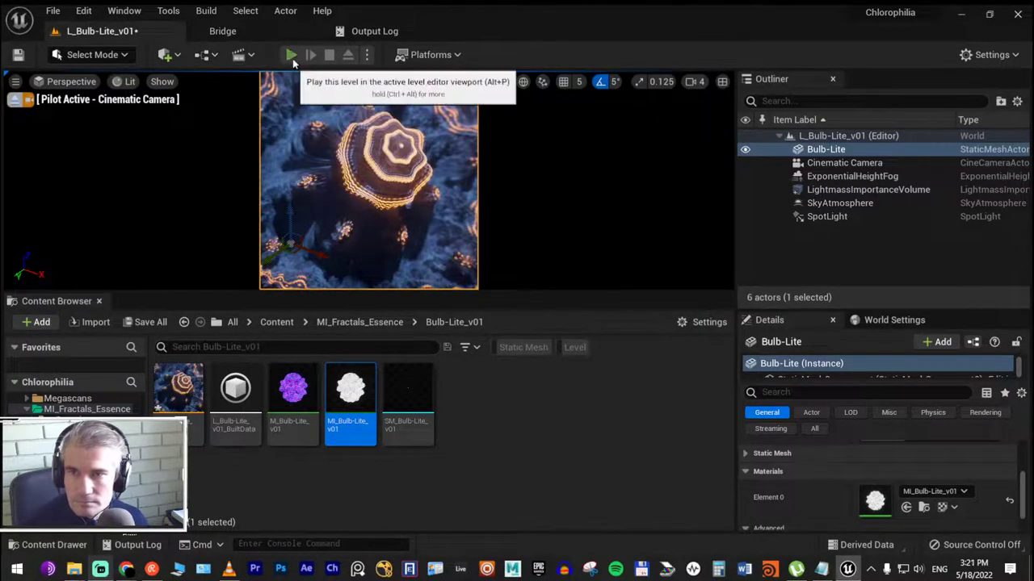
click(292, 57)
click(329, 55)
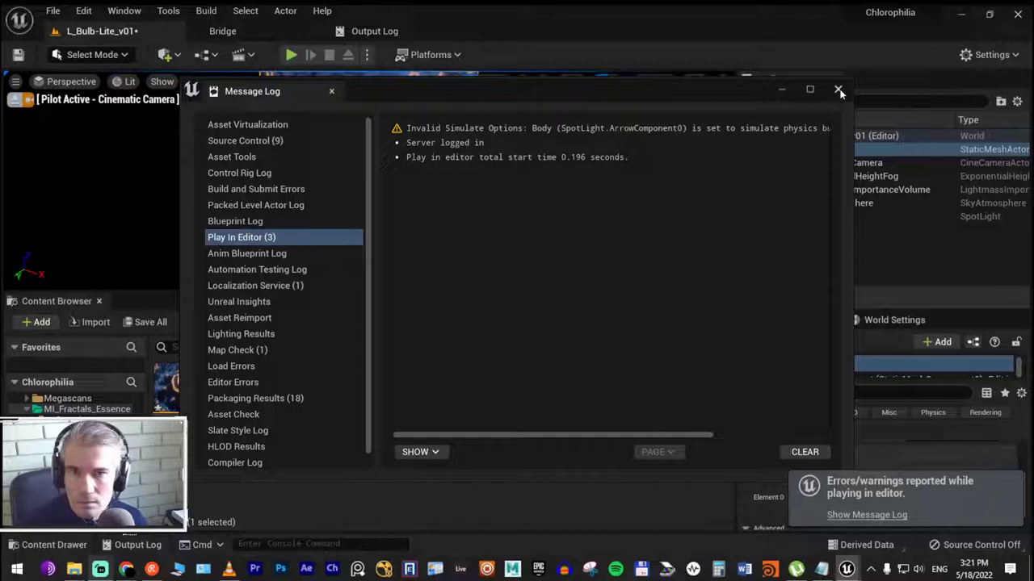
Close the Message Log and select the Bulb-Lite actor in the Outliner
click(839, 91)
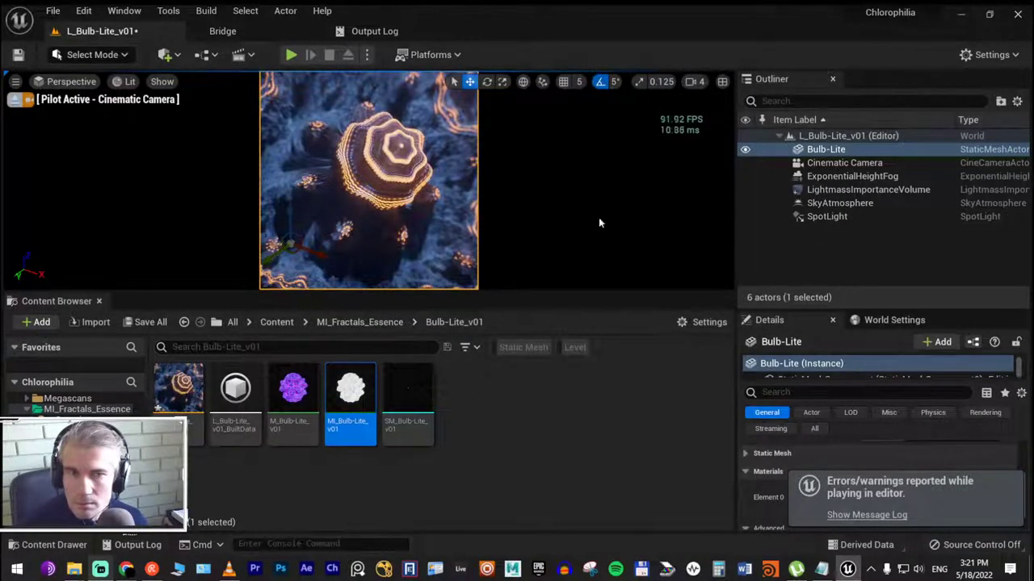
click(827, 150)
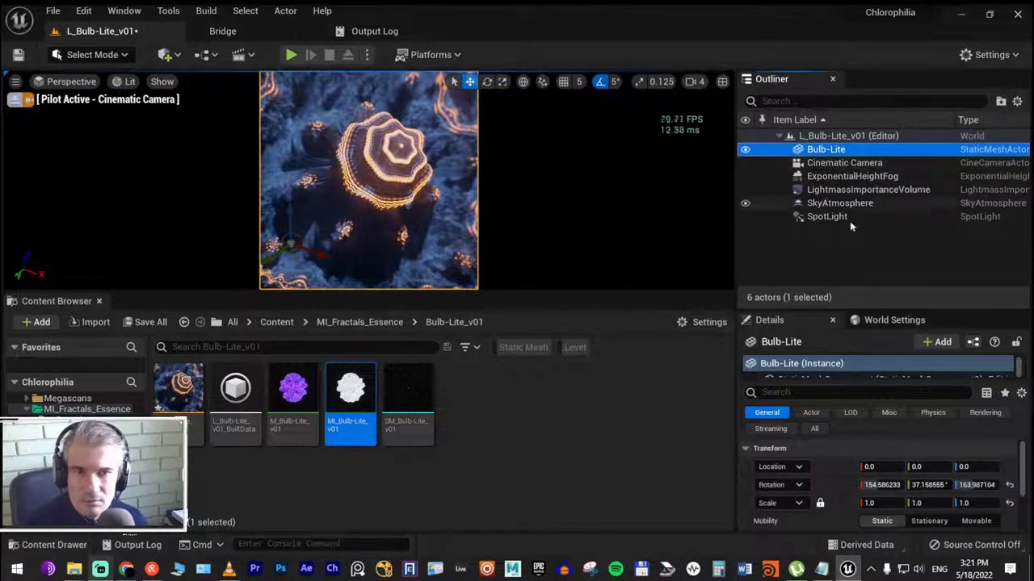
Eject the pilot, frame Bulb-Lite with F, and toggle the mesh and SpotLight visibility
click(14, 84)
key(f)
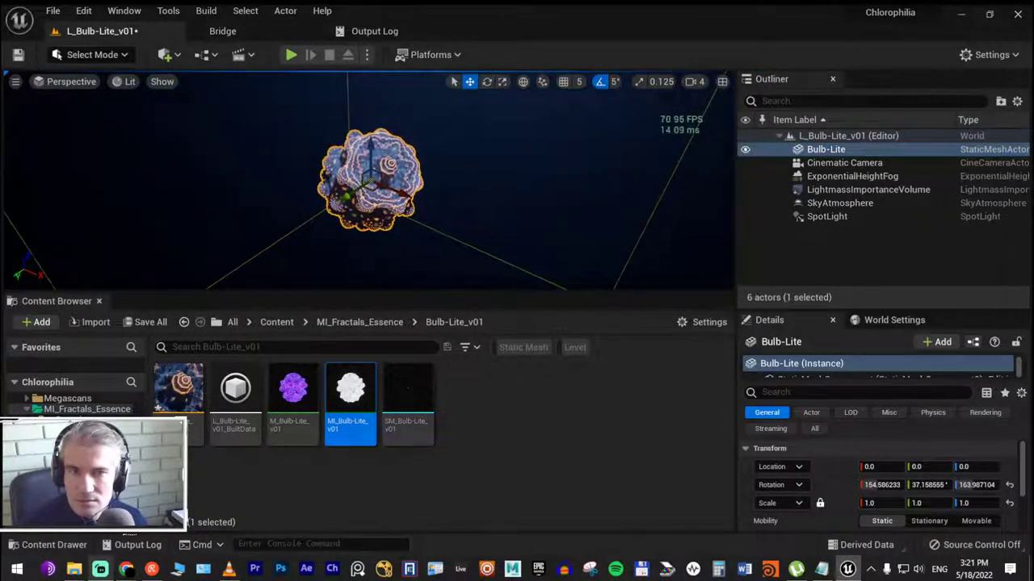
click(745, 151)
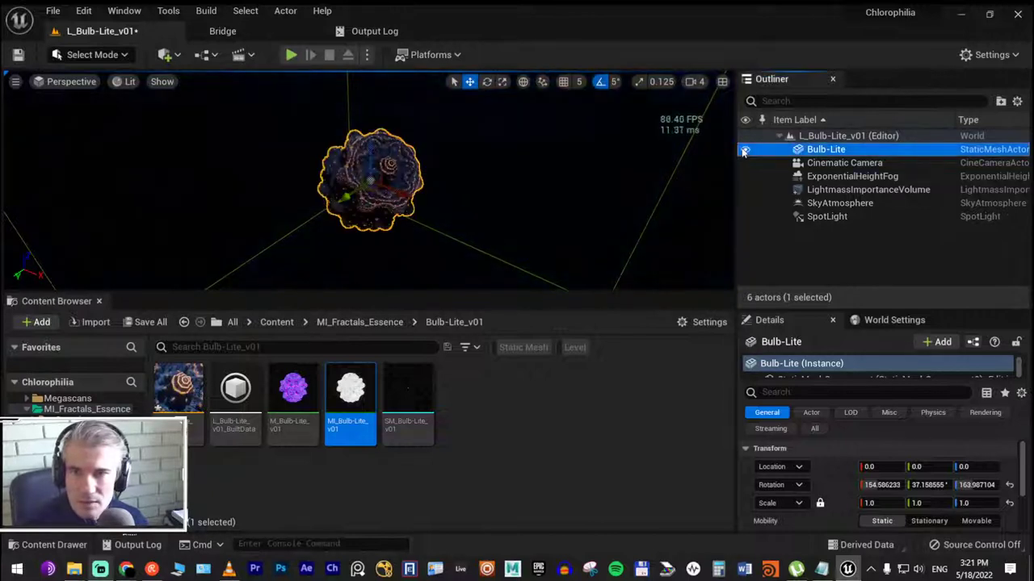
click(744, 217)
click(745, 217)
click(745, 217)
click(745, 217)
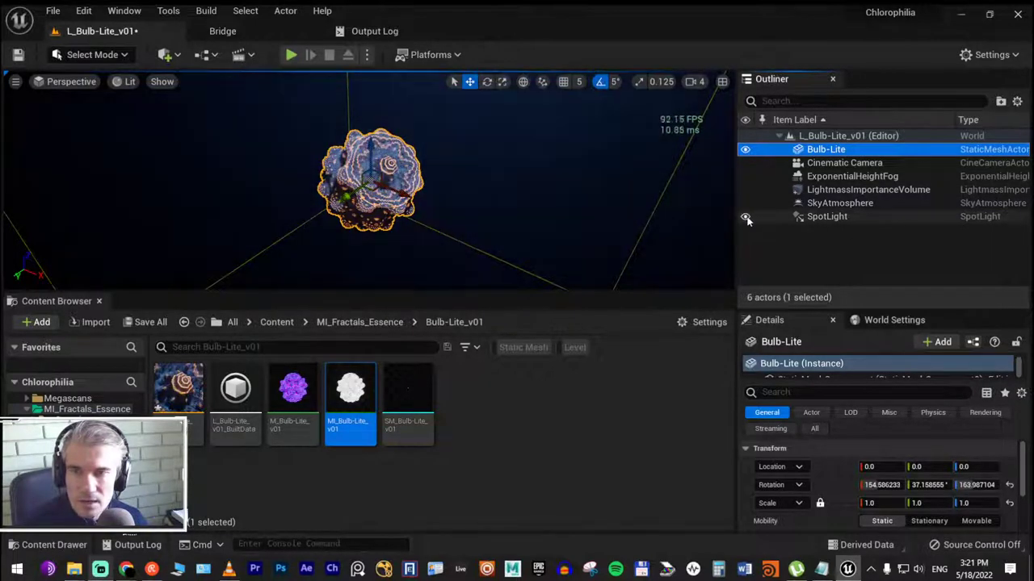
Zoom and orbit in over the fractal, then open the Mixpinski-Lite_v01 asset folder
scroll(416, 184, up, 1)
scroll(416, 184, up, 3)
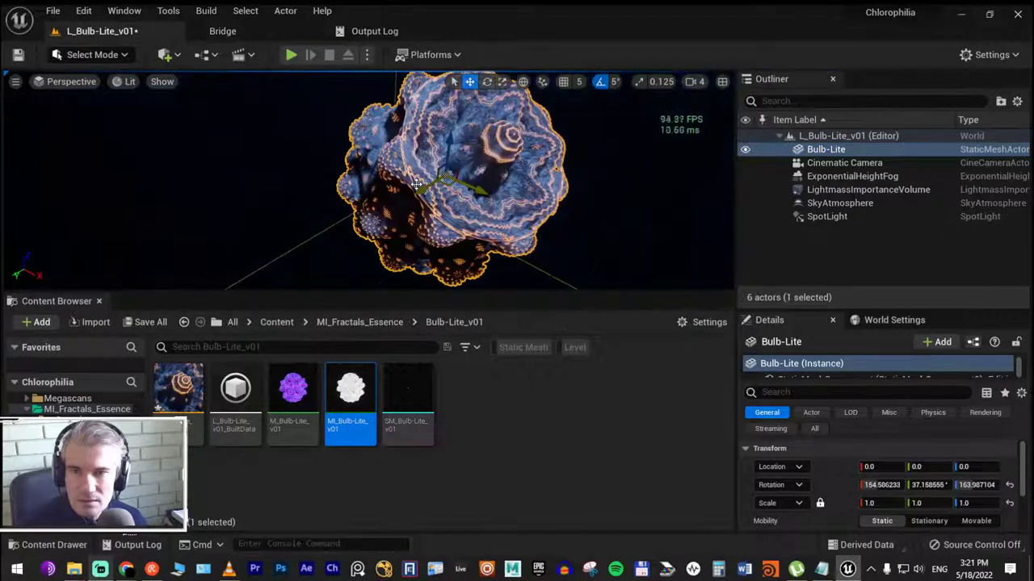
mouse_move(415, 184)
right_down()
mouse_move(484, 210)
mouse_move(452, 218)
right_up()
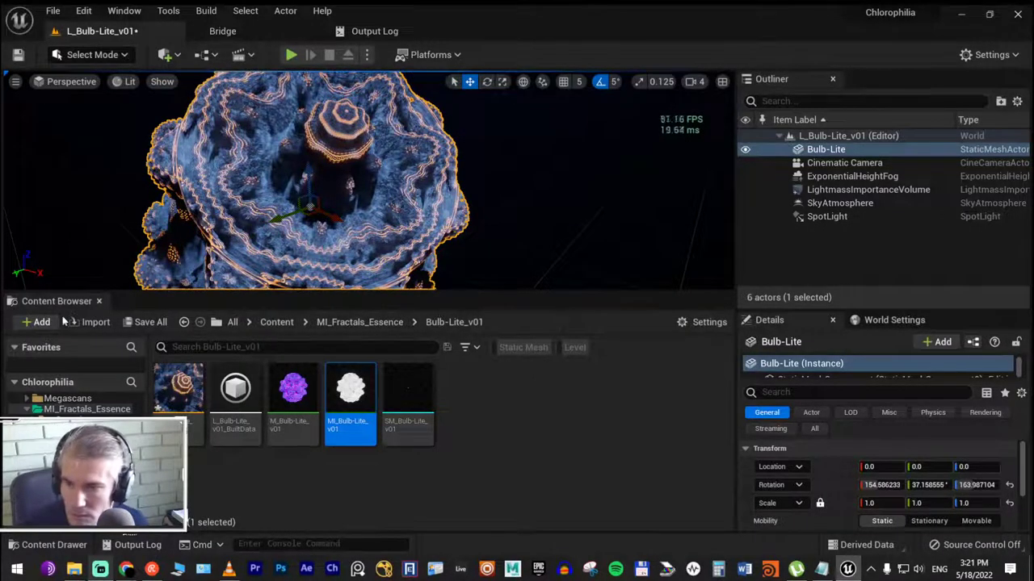
click(97, 456)
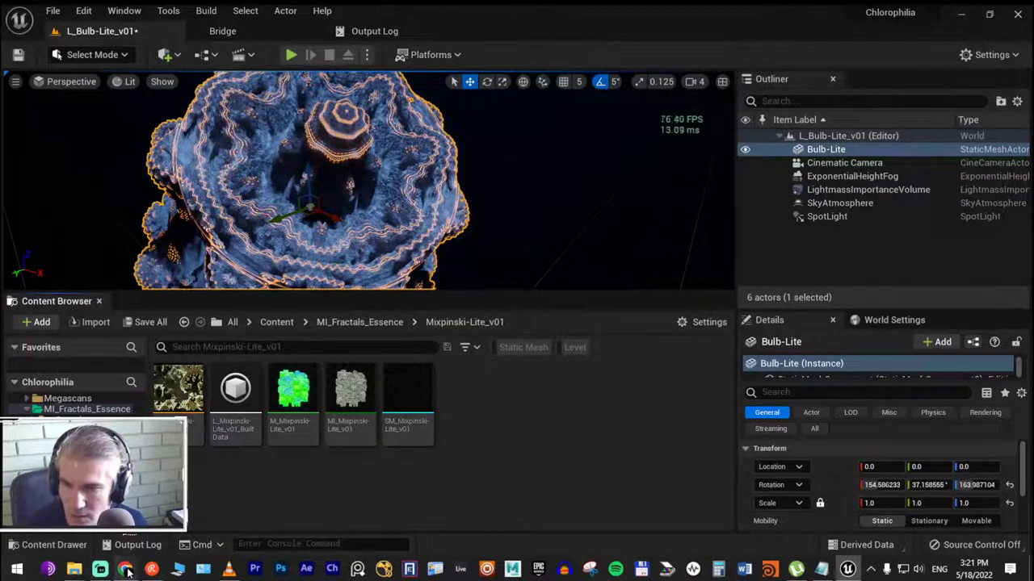
Cycle through the Chrome windows, restoring the Twitter window's size, and return to ArtStation
click(127, 571)
click(311, 509)
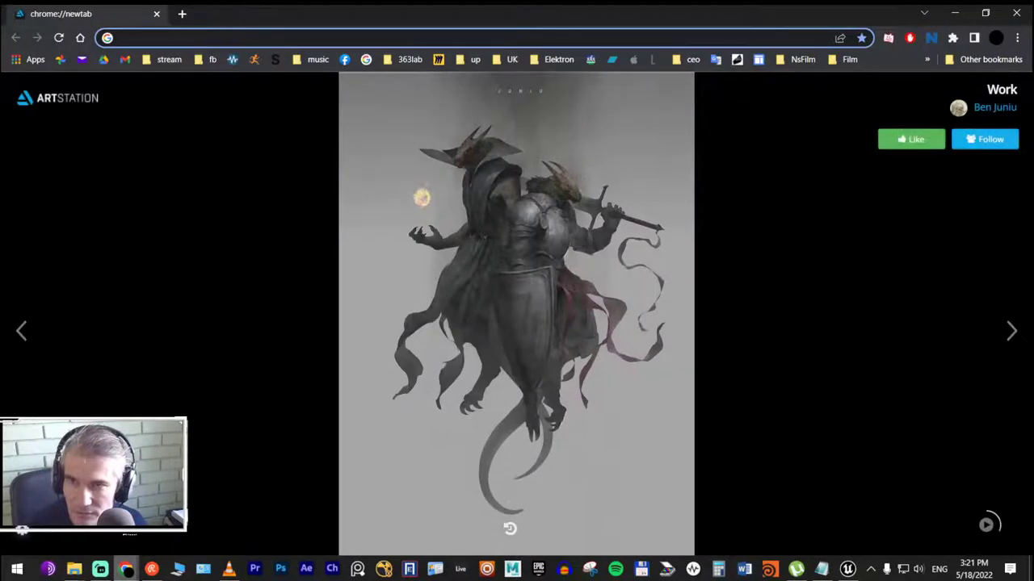
mouse_move(127, 571)
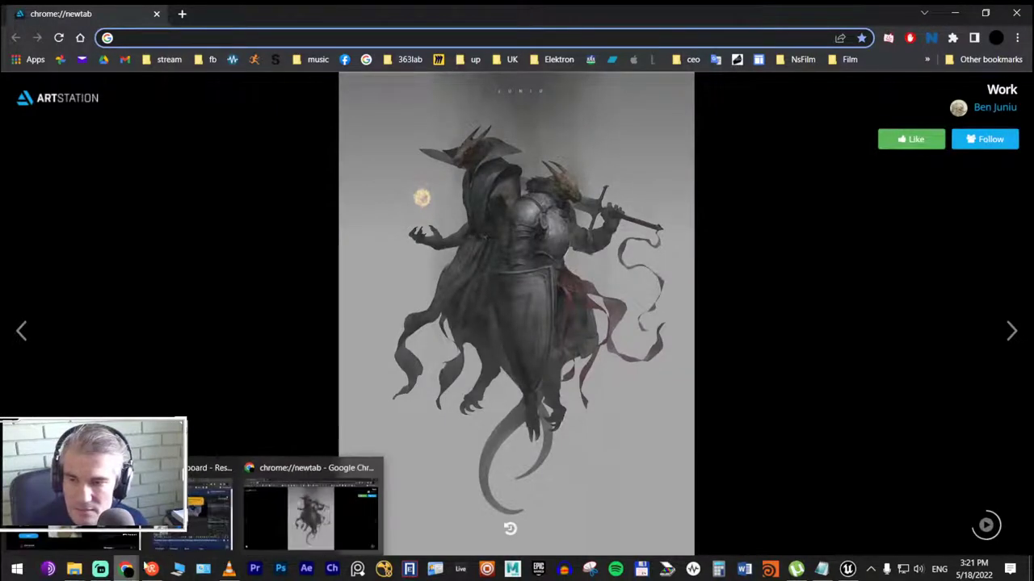
click(81, 508)
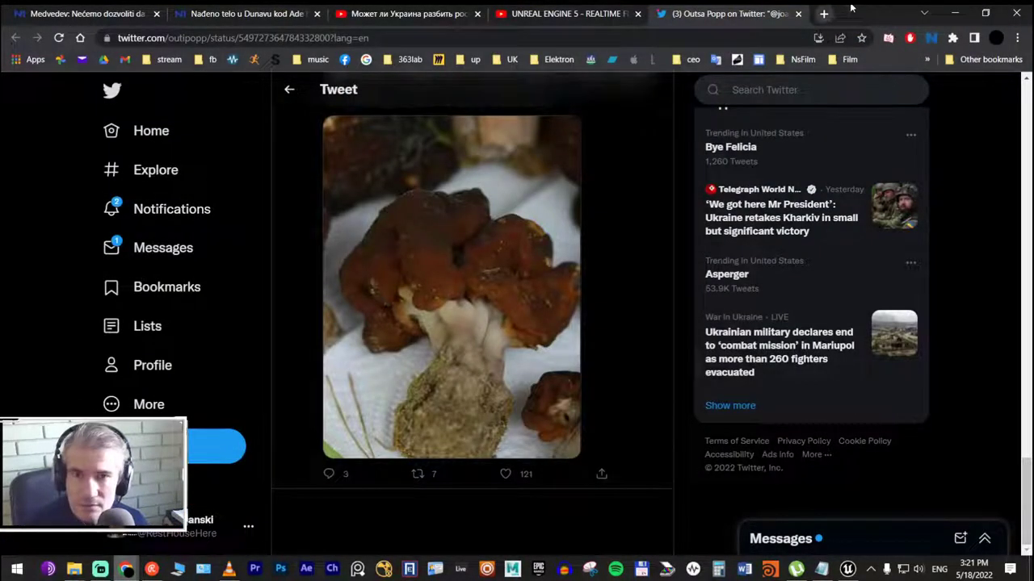
double_click(826, 14)
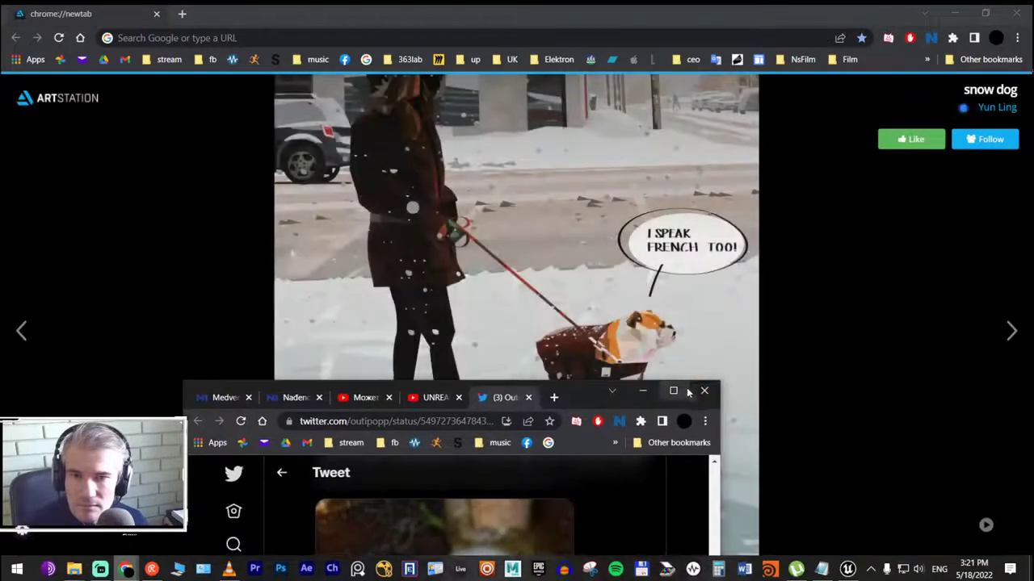
click(704, 391)
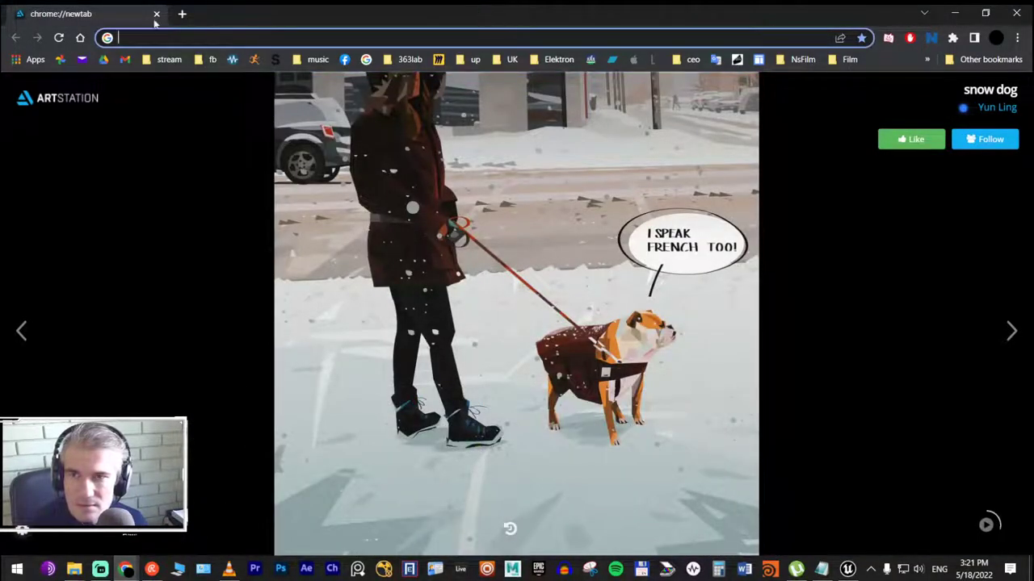
Search Google for 'studiodon quixote'
click(182, 14)
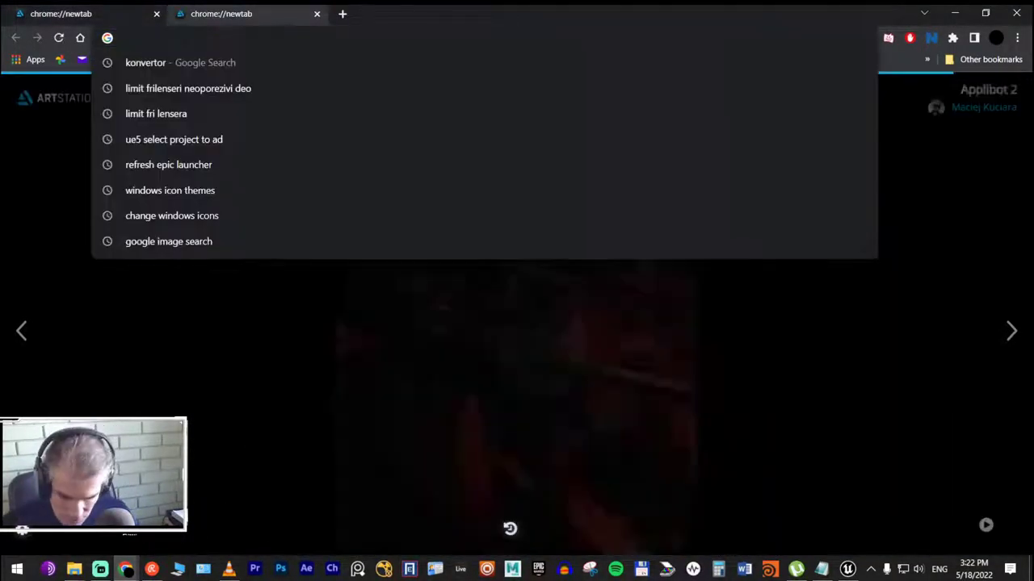
text(studiod)
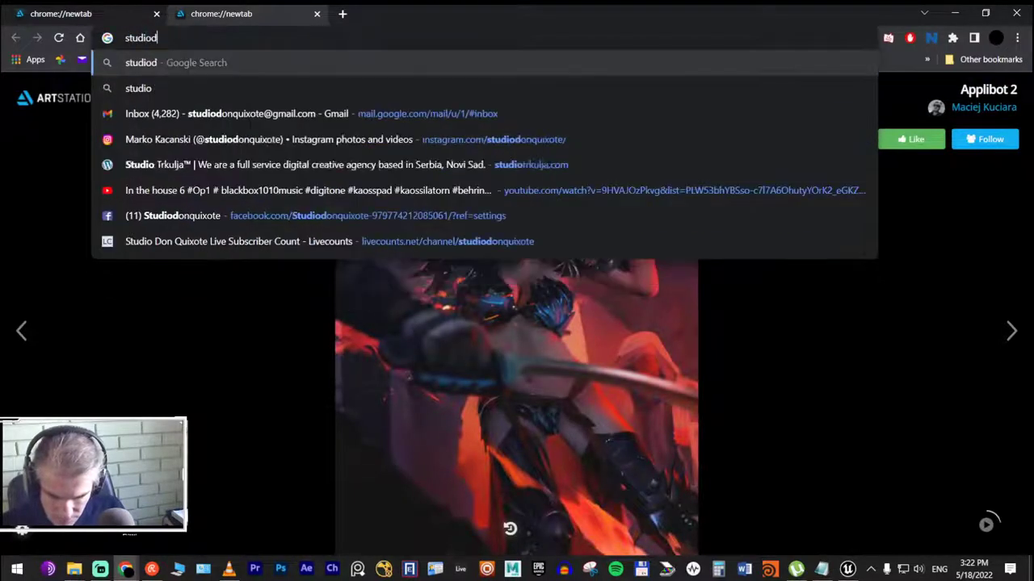
text(on qui)
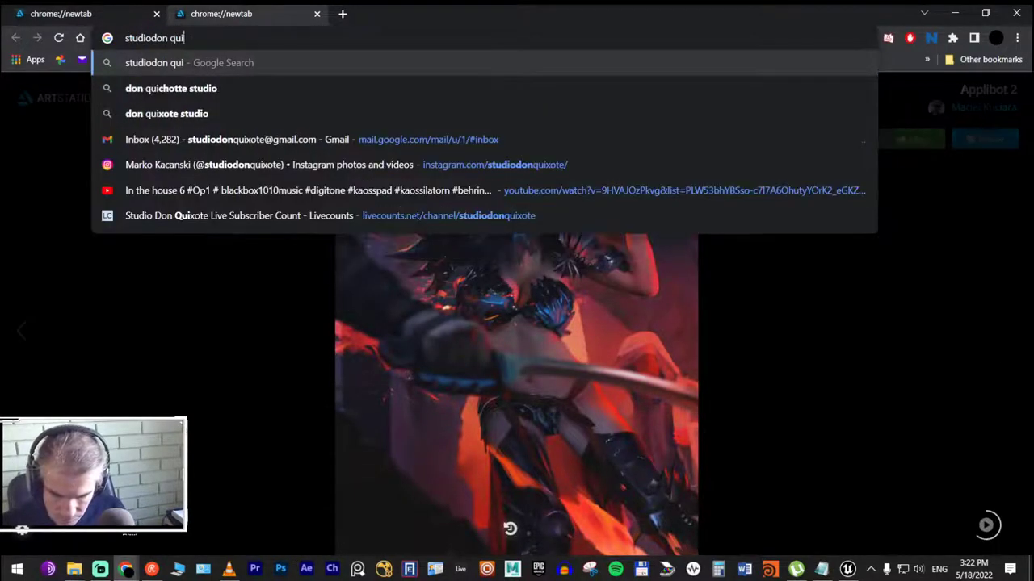
text(xote)
key(Return)
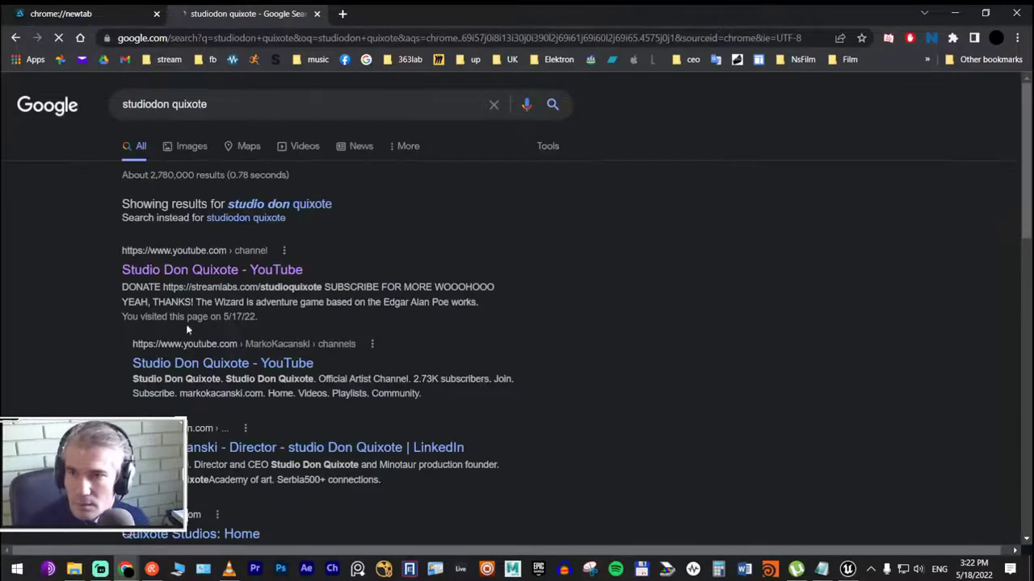
Open the Studio Don Quixote channel and play the ue5 fractals Machina Fractals Essence video
click(189, 274)
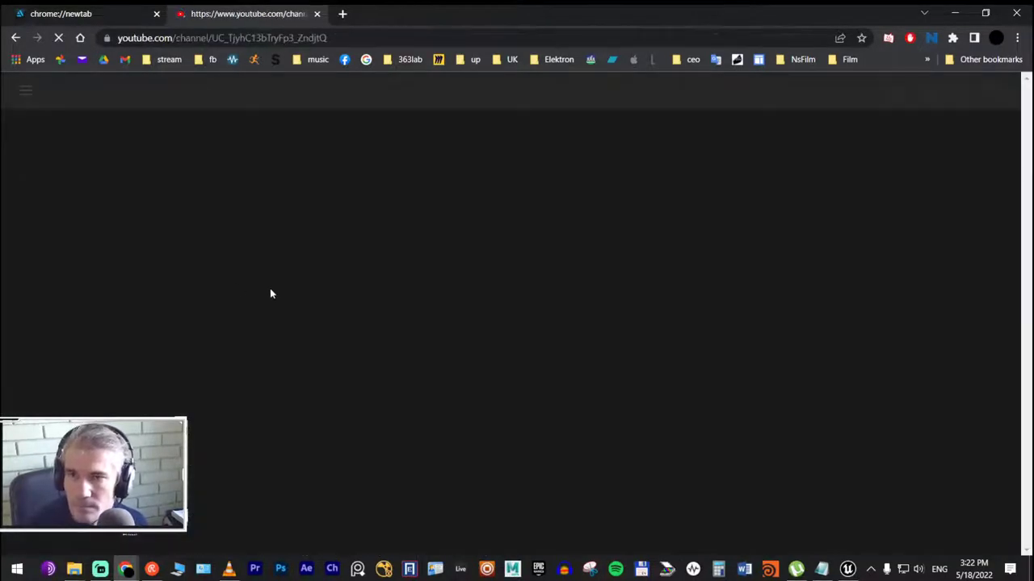
scroll(336, 427, down, 3)
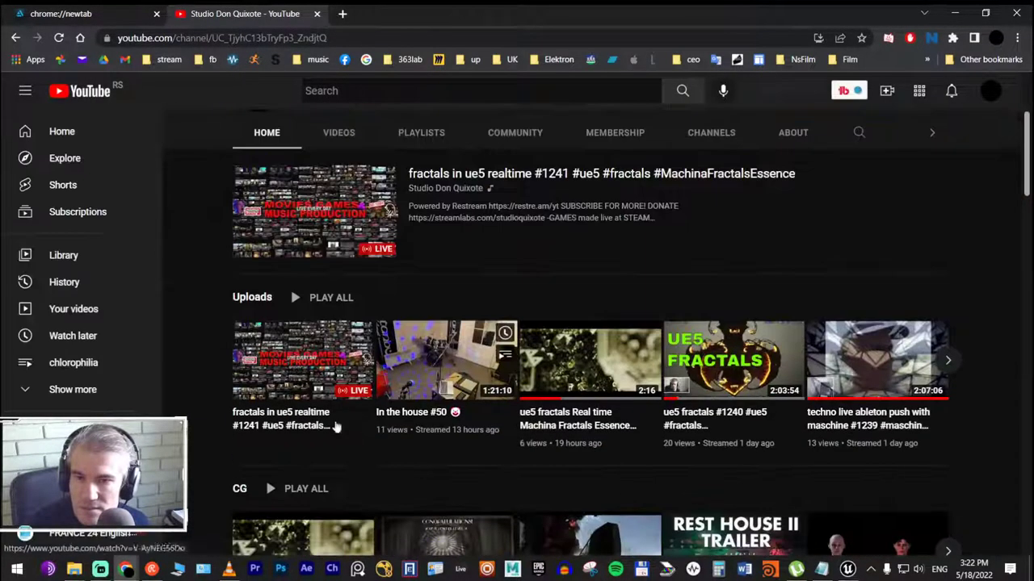
click(600, 364)
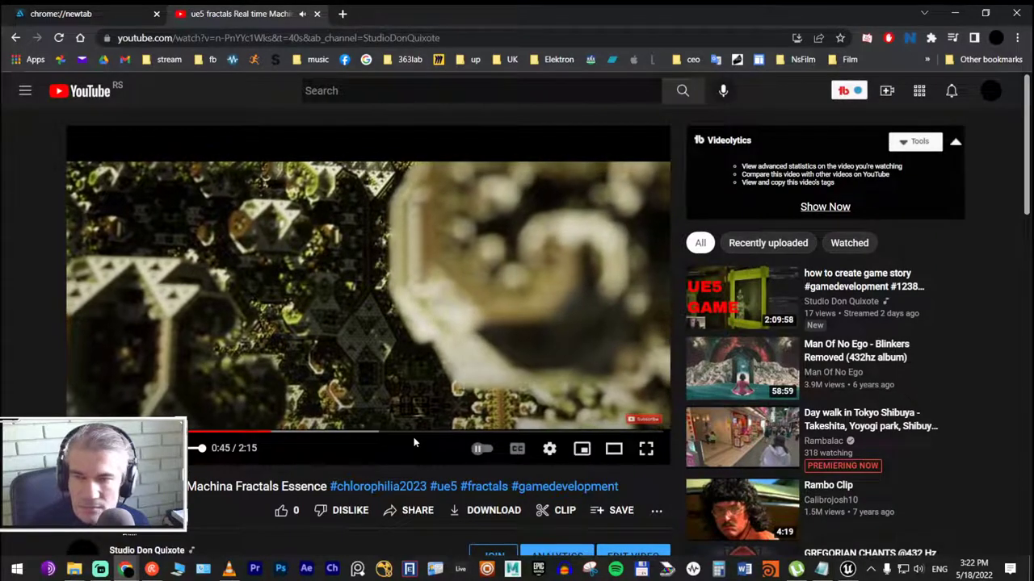
Play the Machina Fractals Essence video full screen from about 1:10, then exit full screen and switch windows
click(645, 448)
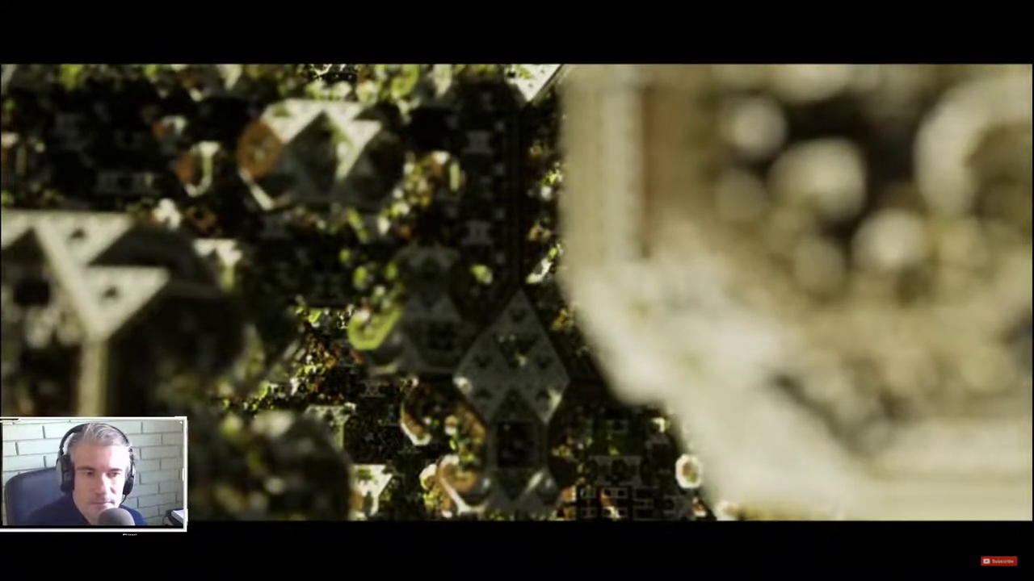
mouse_move(716, 529)
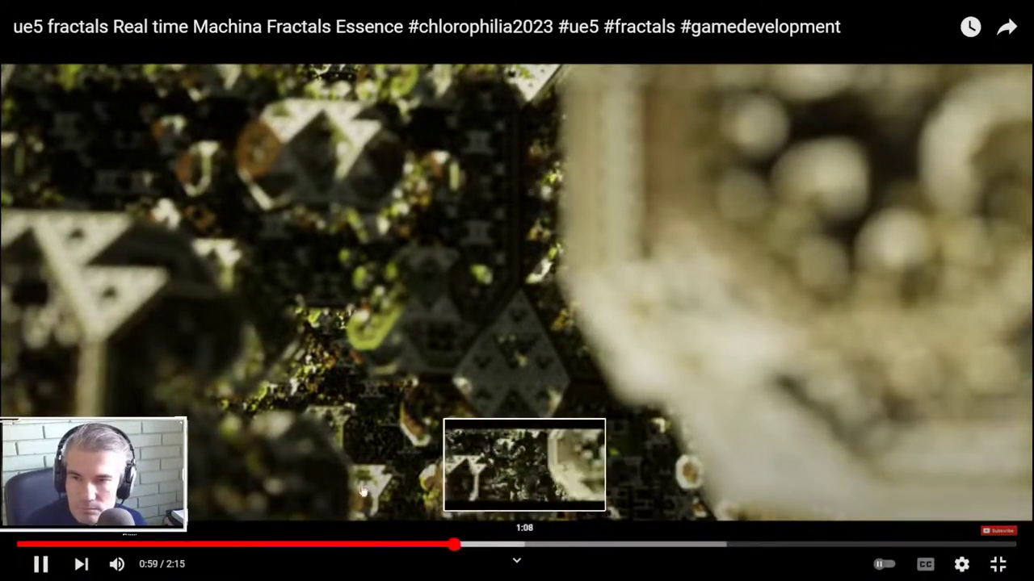
click(543, 544)
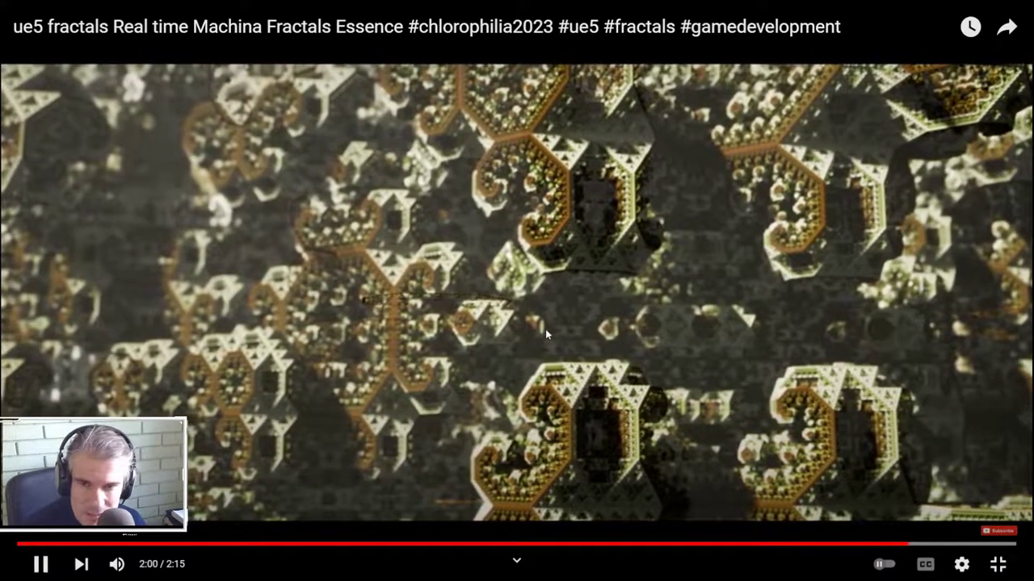
click(1001, 565)
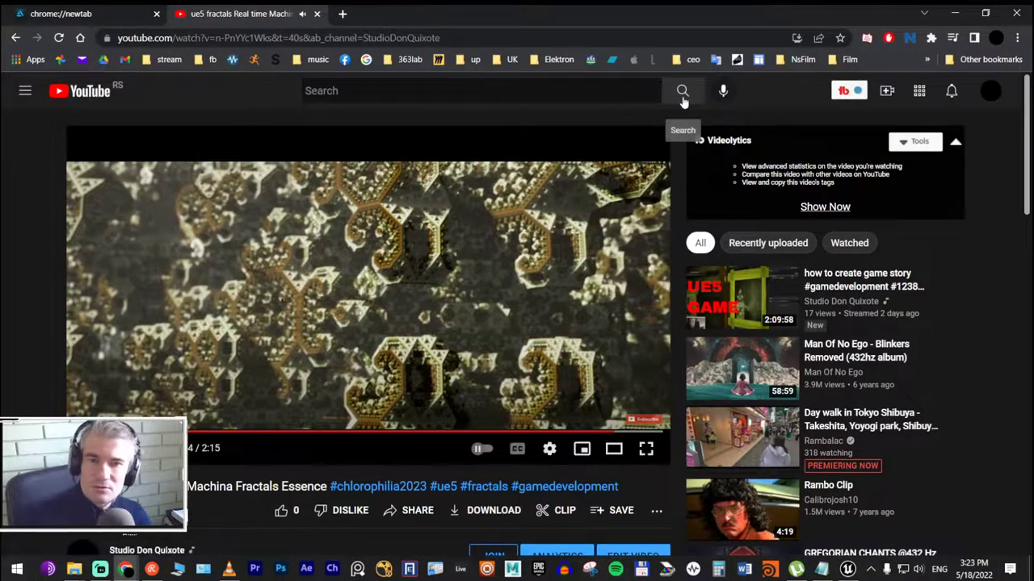
key(alt+Tab)
Back in Unreal, open L_Mixpinski-Lite_v01 and discard unsaved changes to L_Bulb-Lite_v01
click(535, 225)
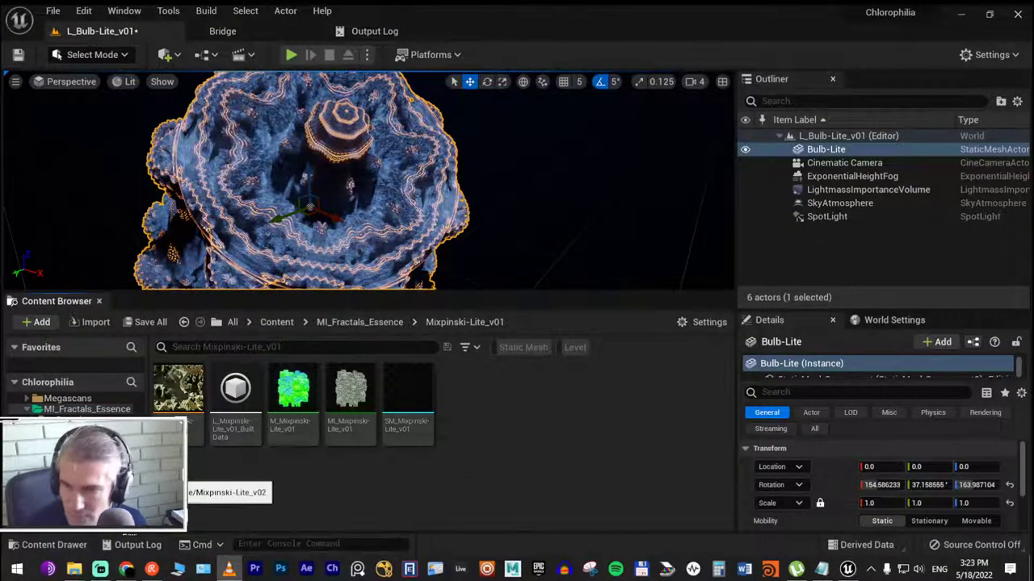
double_click(179, 392)
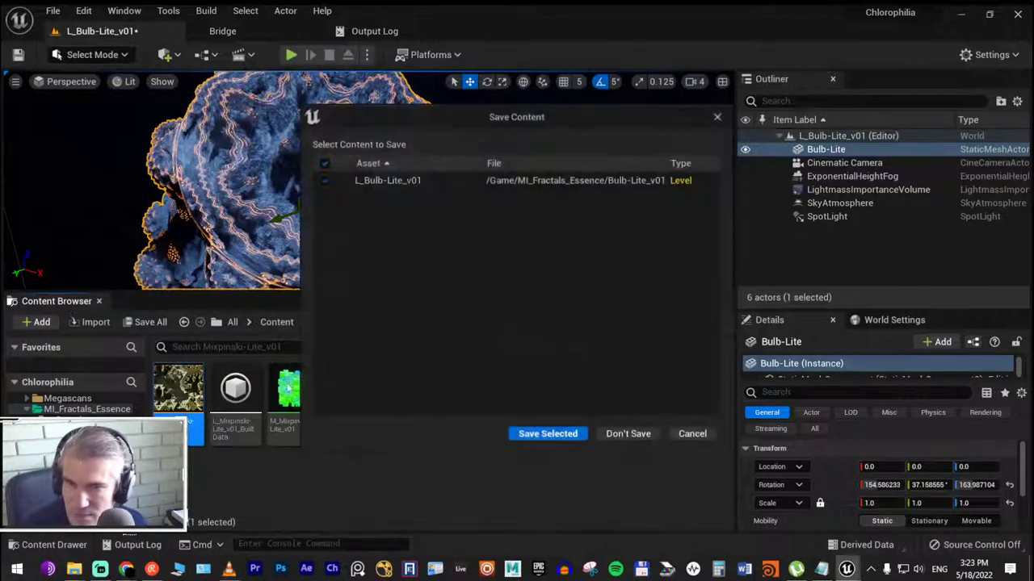
click(637, 436)
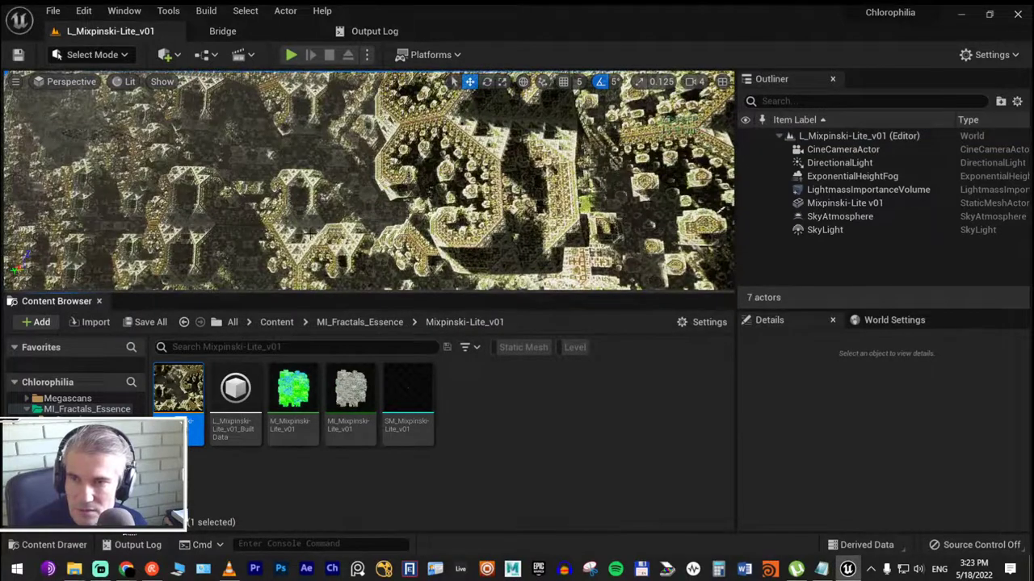
Fly through the Mixpinski-Lite fractal city, then pilot the CineCameraActor from the Perspective menu
mouse_move(401, 179)
right_down()
mouse_move(416, 177)
mouse_move(380, 182)
mouse_move(392, 182)
right_up()
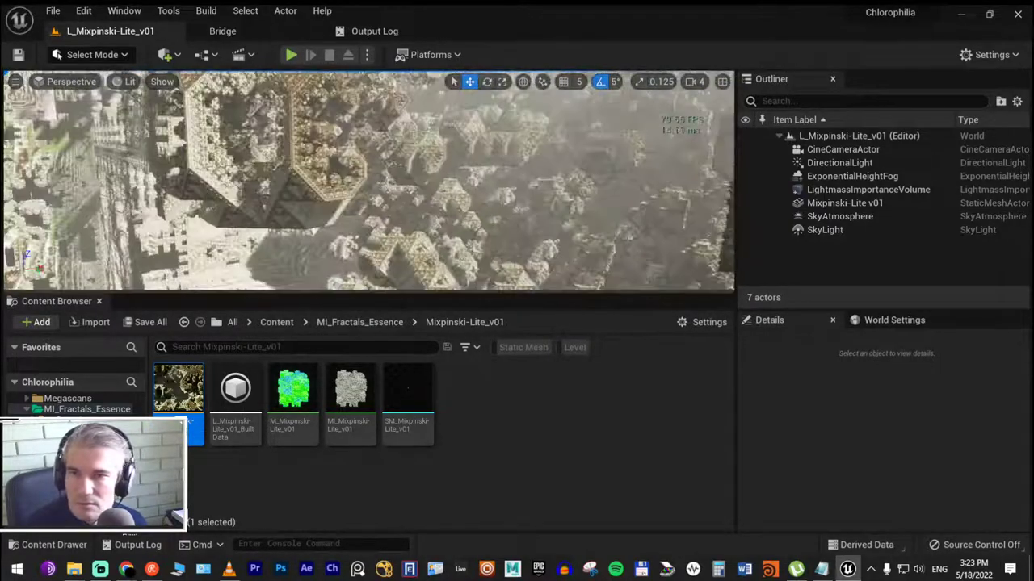
right_drag(364, 186, 420, 169)
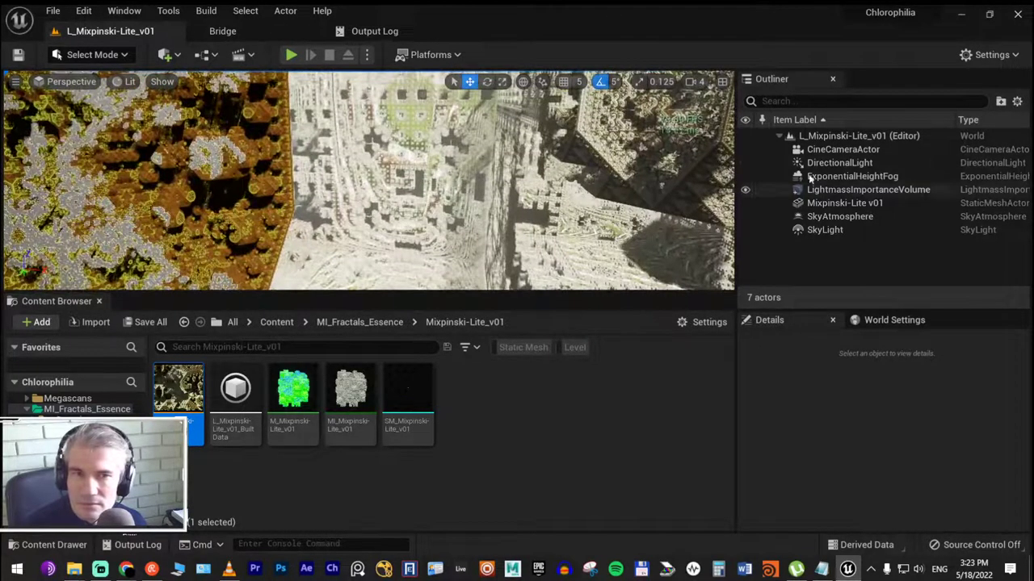
click(69, 57)
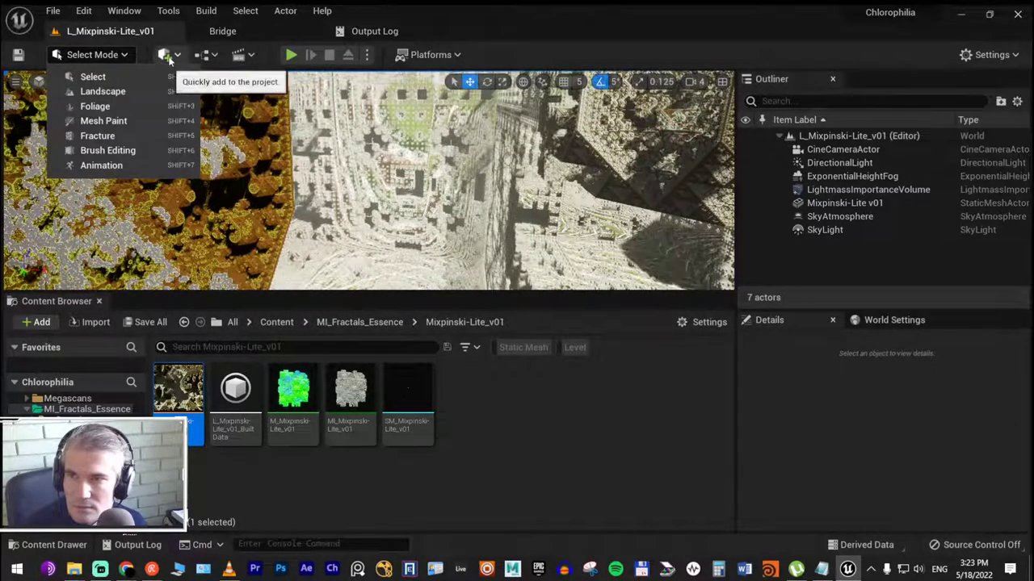
click(447, 8)
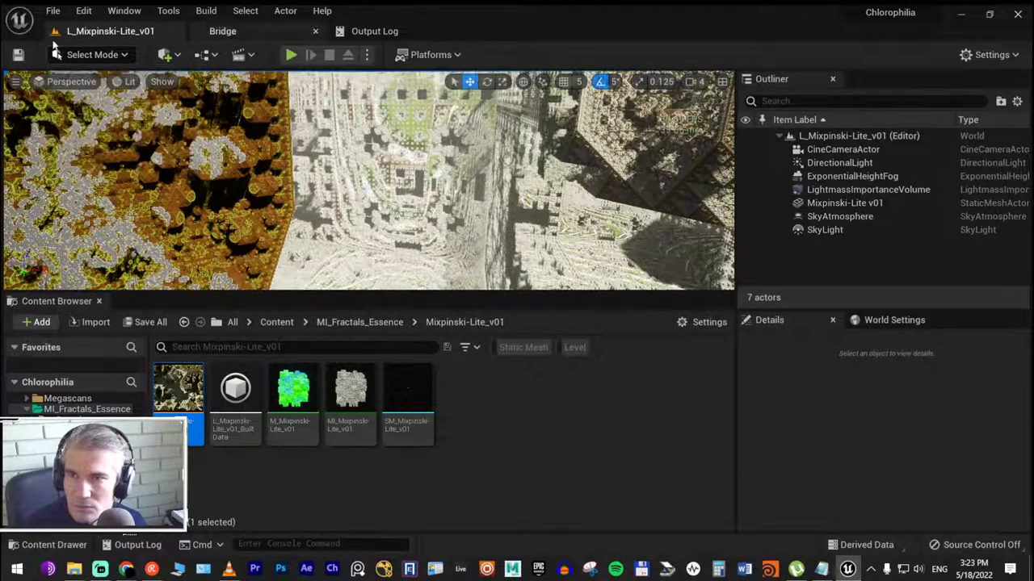
click(71, 81)
click(94, 236)
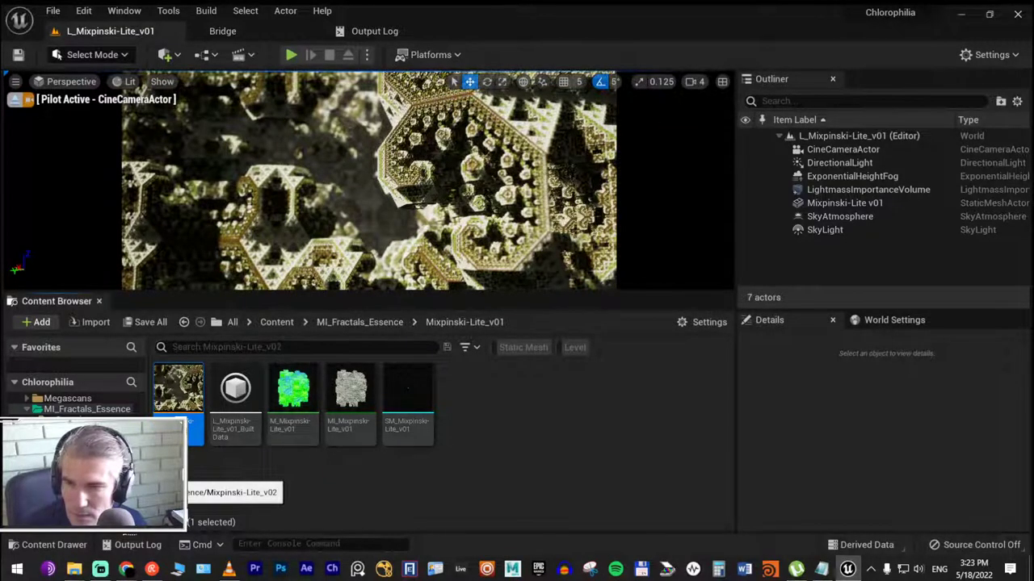
Open L_Mixpinski-Lite_v02 from its folder and view it through the CineCameraActor
click(97, 477)
double_click(179, 389)
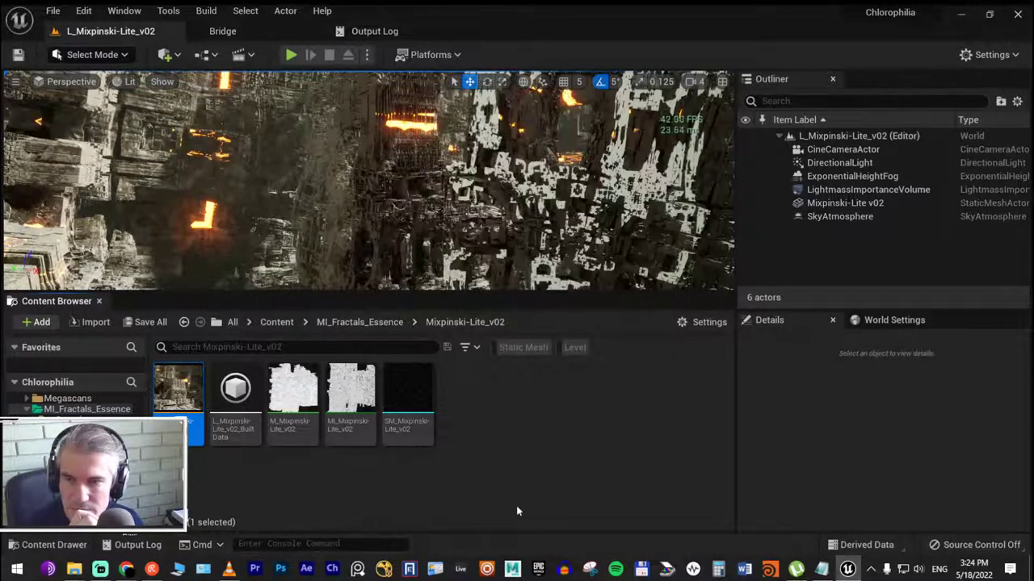
click(71, 82)
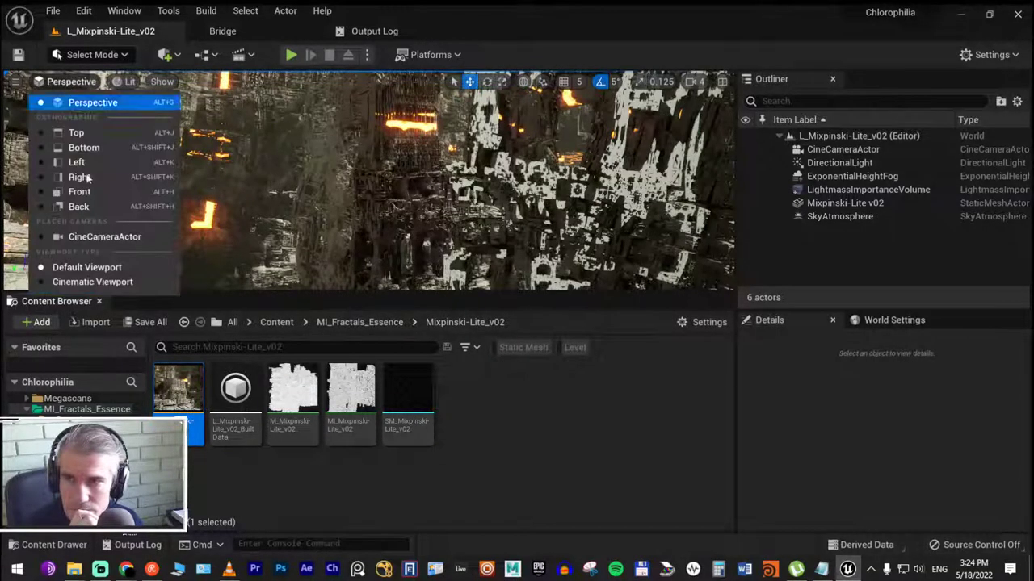
click(88, 240)
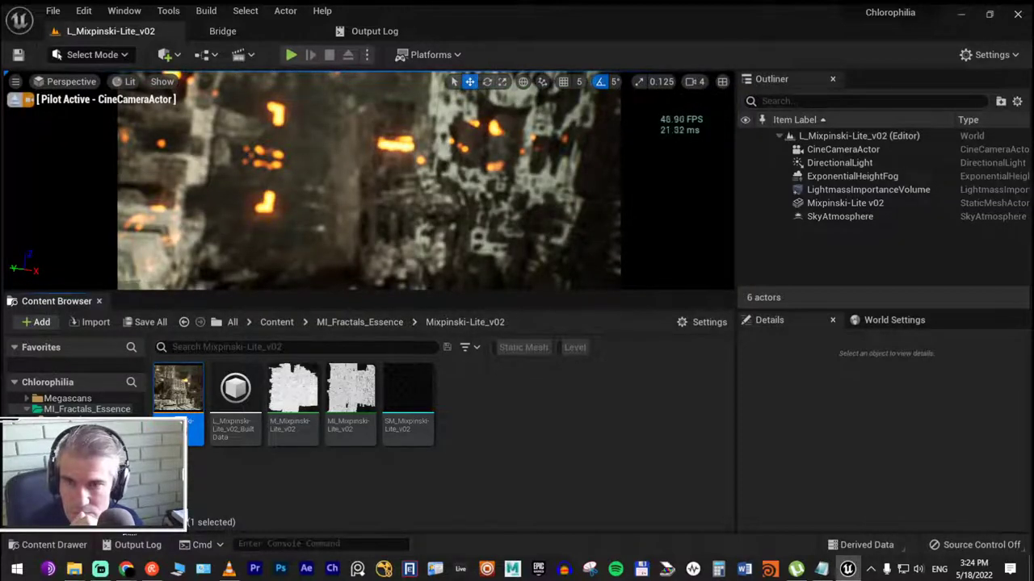
Browse the Cinematics and Blueprint toolbar menus, then select CineCameraActor in the Outliner
click(242, 56)
click(205, 55)
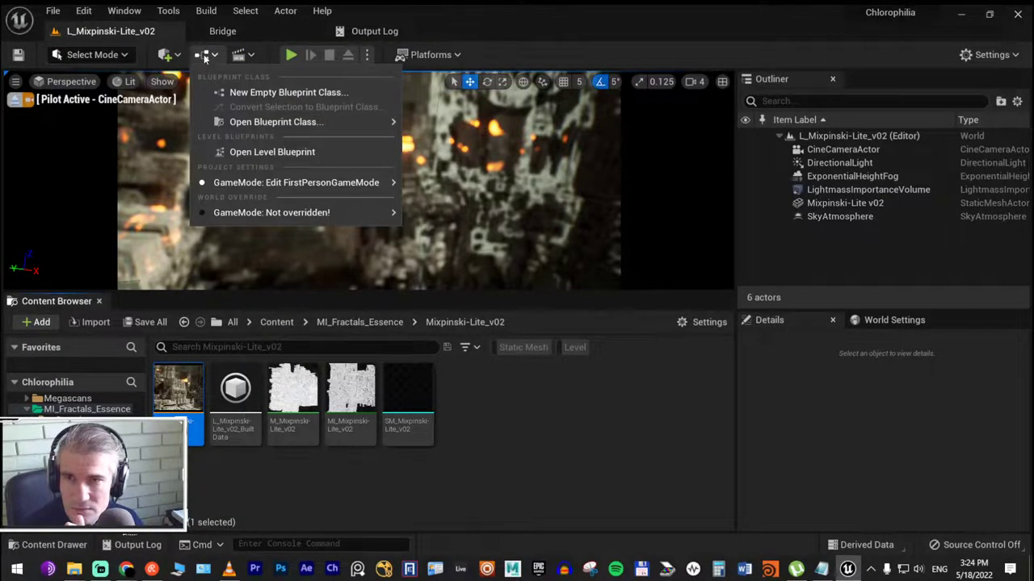
click(205, 55)
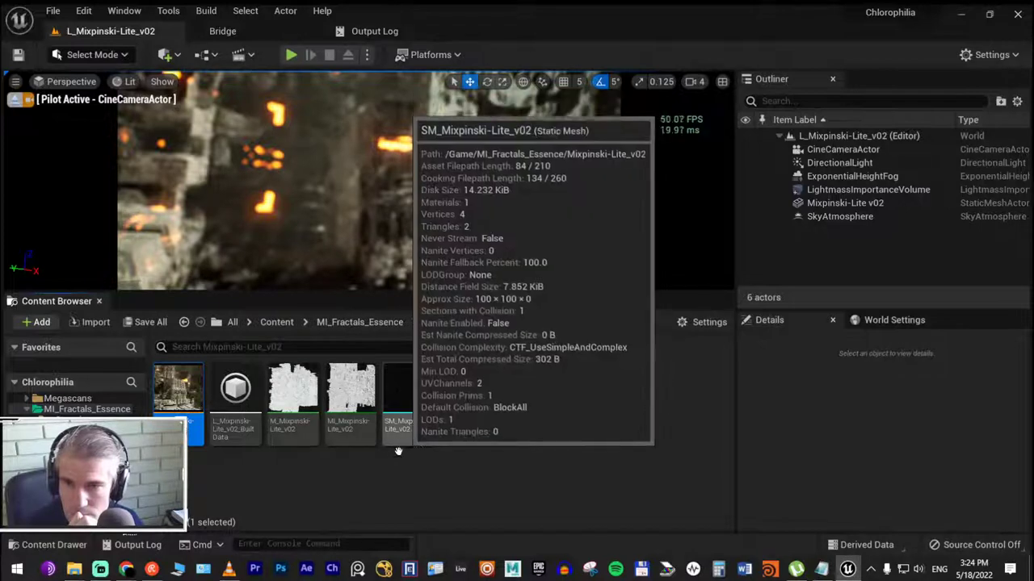
click(839, 150)
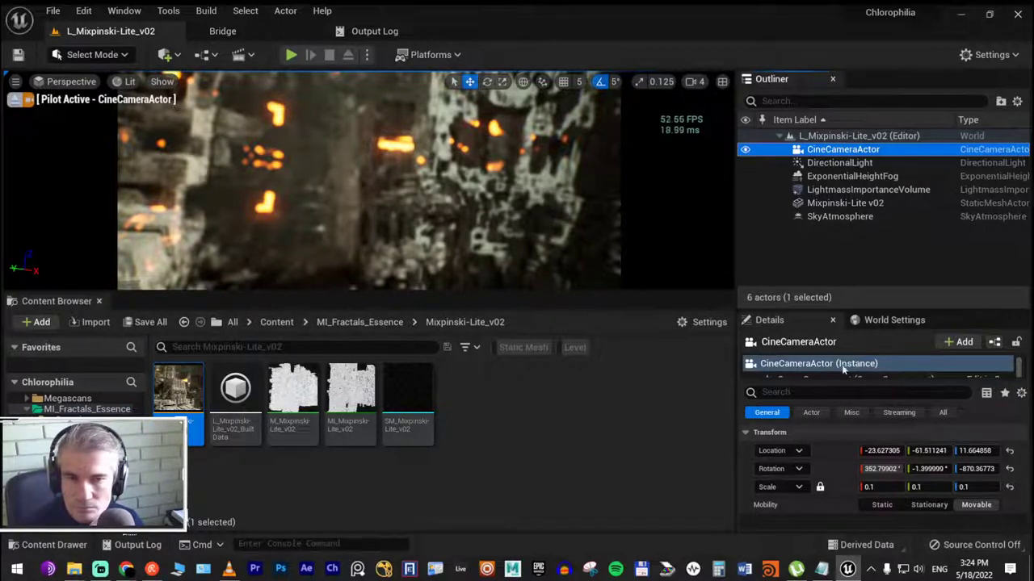
Enlarge the Details panel, show all of the camera's properties, and collapse Transform
drag(821, 309, 826, 263)
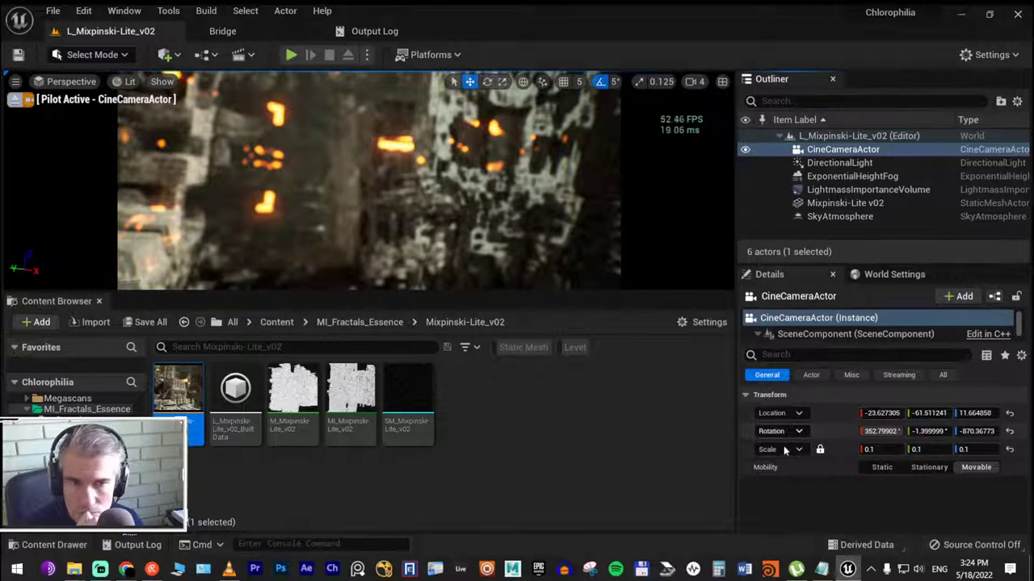
click(809, 376)
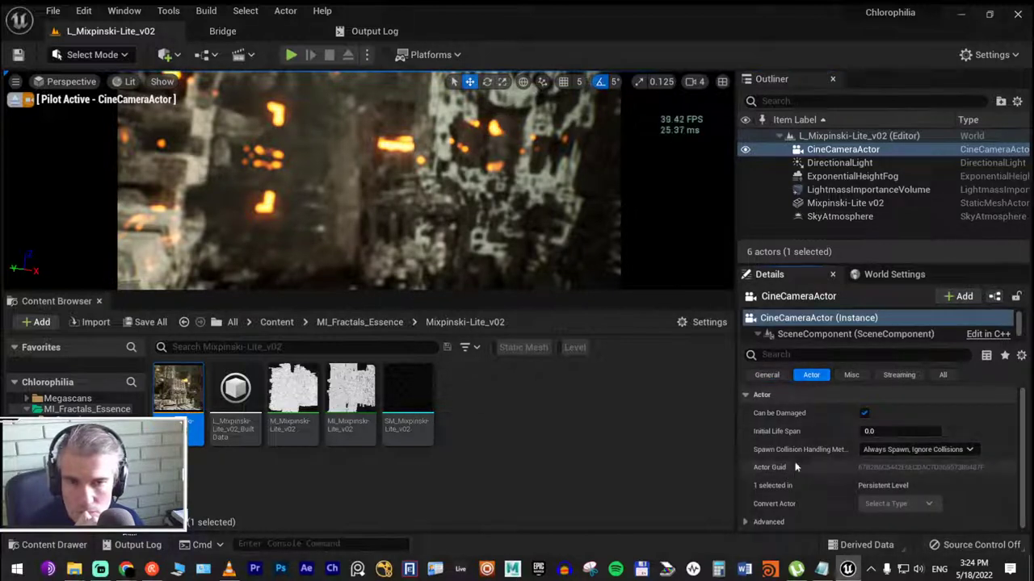
click(851, 374)
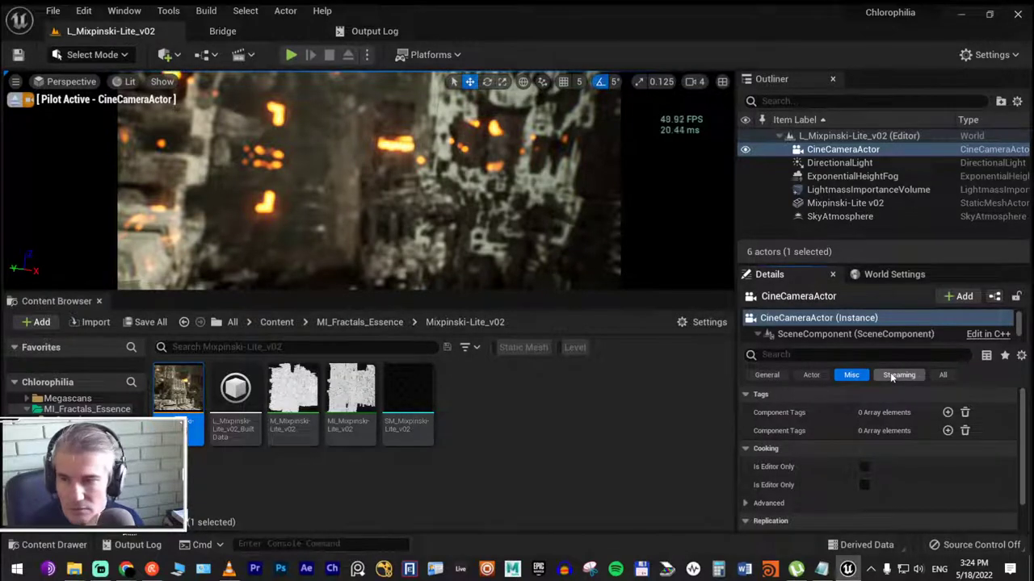
click(896, 375)
click(943, 375)
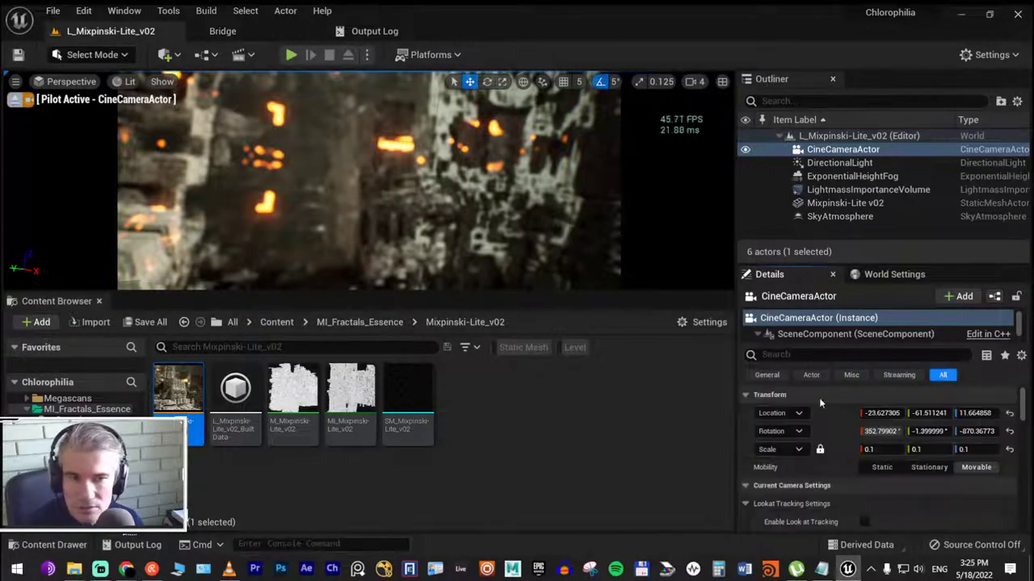
click(744, 396)
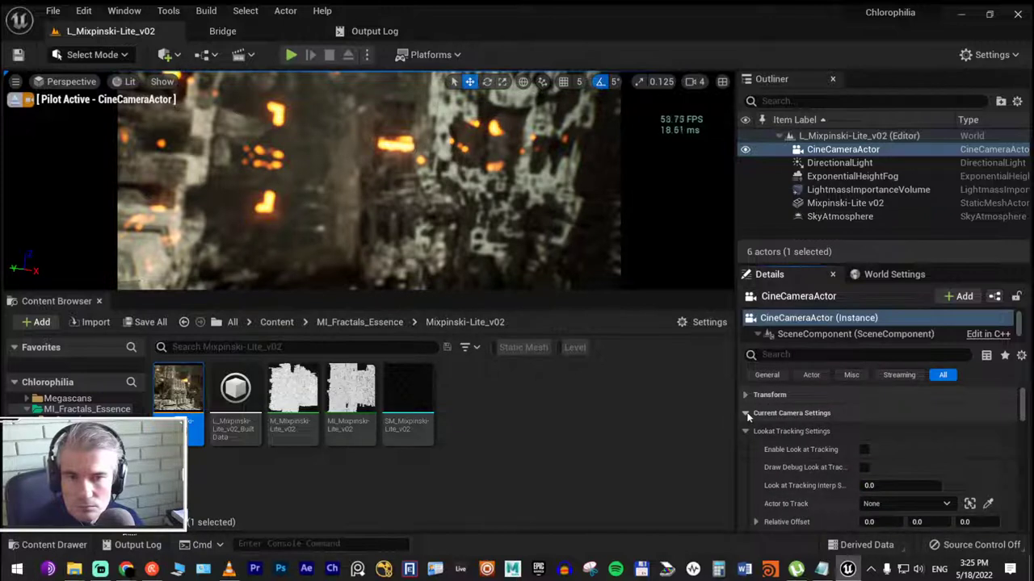
Scroll down to Focus Settings and enable Draw Debug Focus Plane
scroll(858, 459, down, 2)
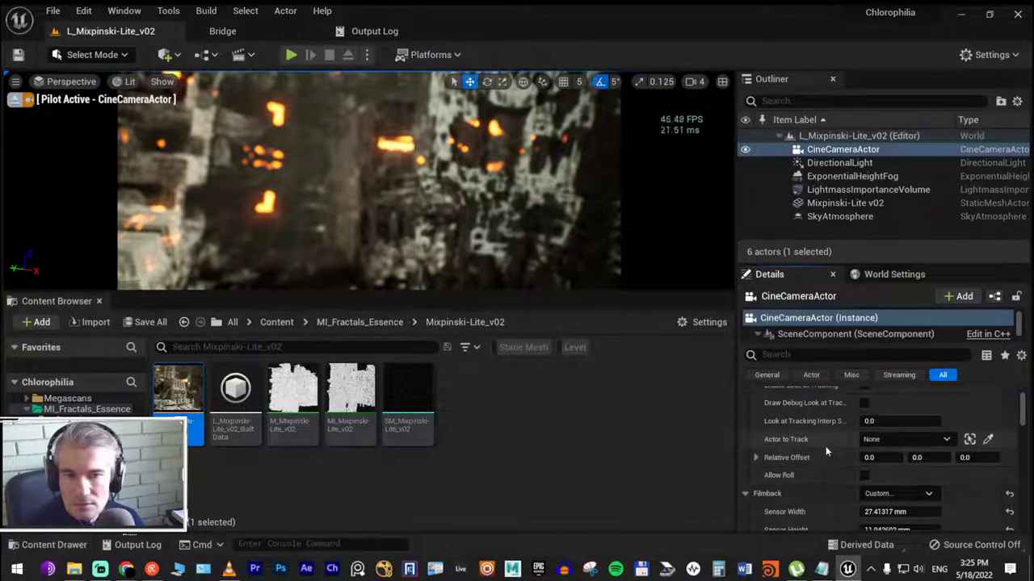
scroll(825, 450, down, 1)
scroll(810, 454, down, 1)
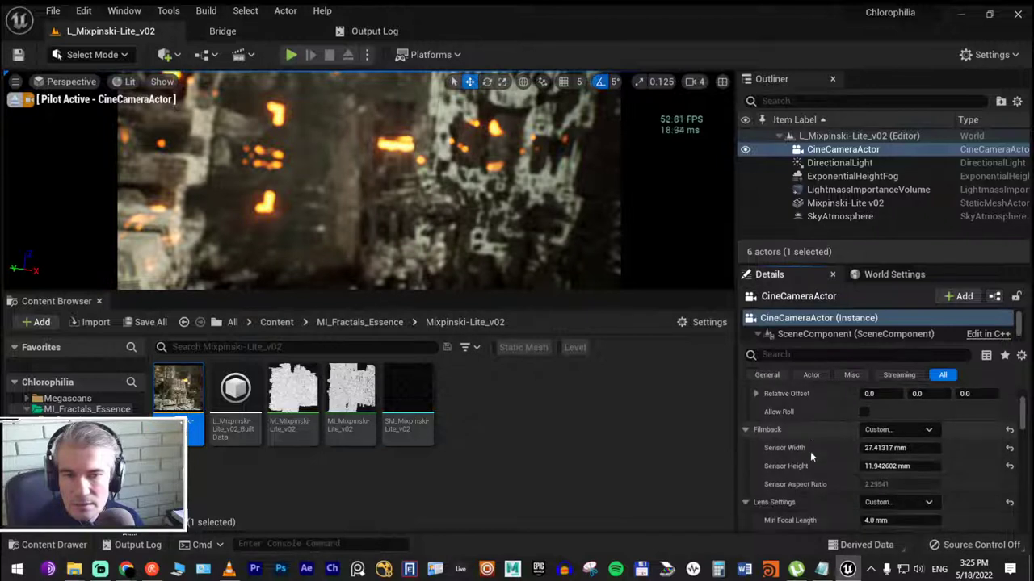
scroll(810, 452, down, 1)
scroll(815, 454, down, 1)
scroll(816, 455, down, 1)
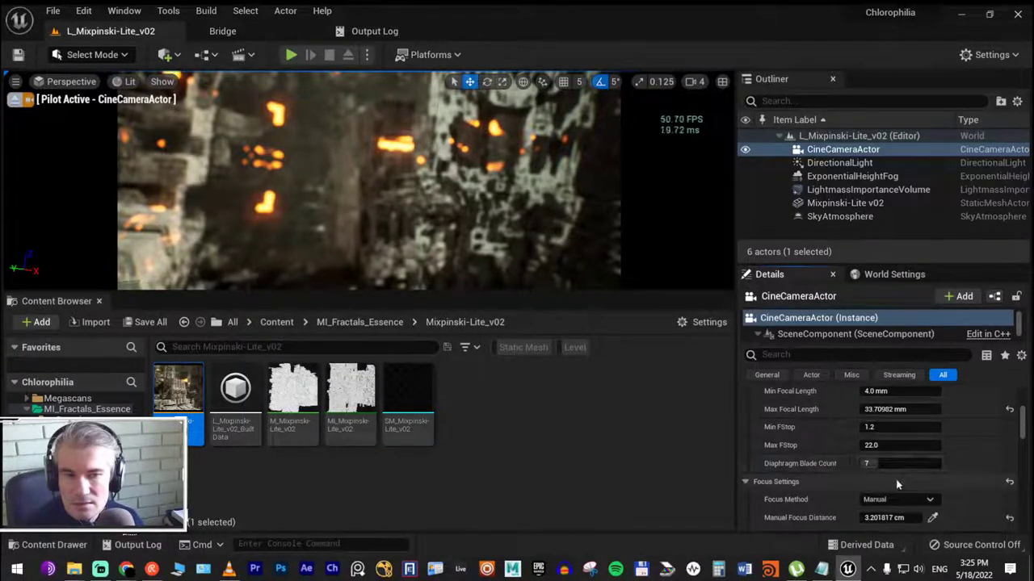
scroll(896, 485, down, 1)
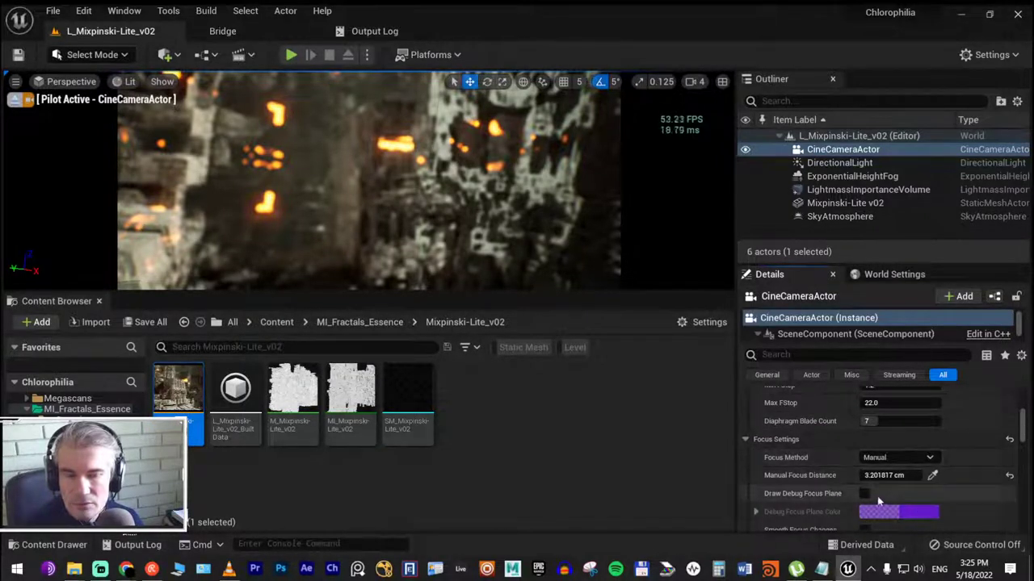
scroll(848, 480, down, 1)
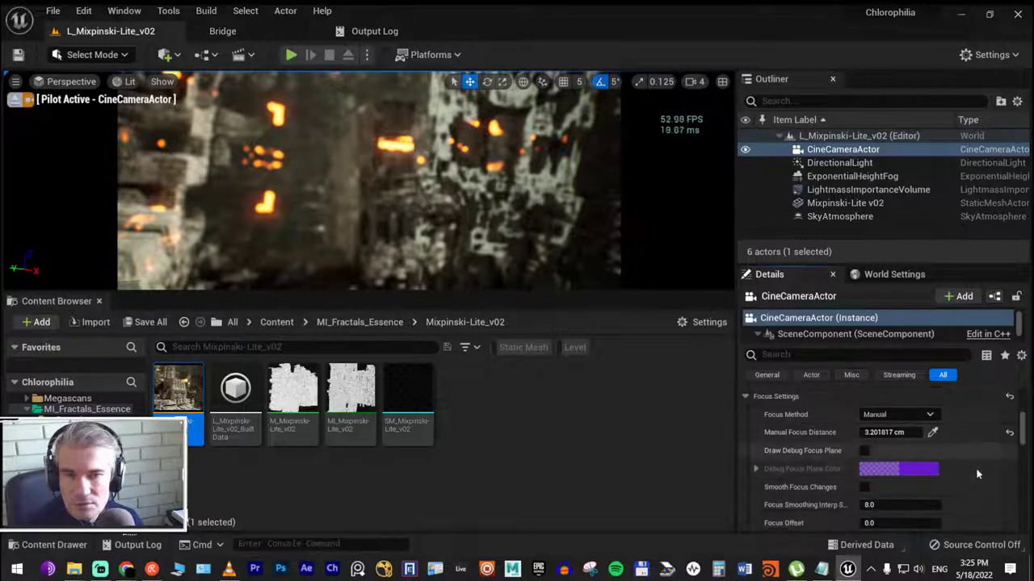
click(864, 451)
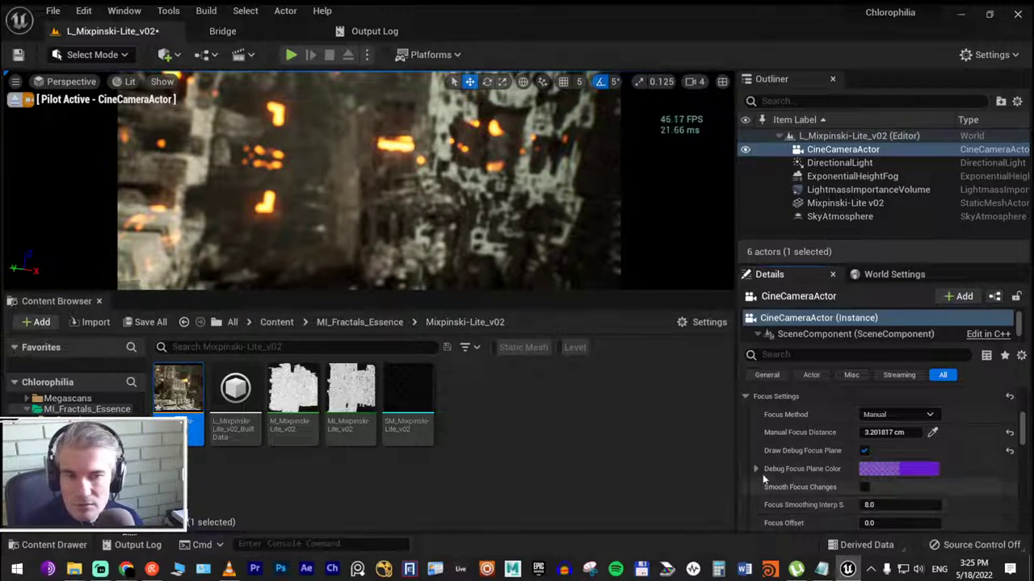
Try the focus eyedropper, scrub Manual Focus Distance to 7.176174 cm, and make the viewport taller
click(932, 434)
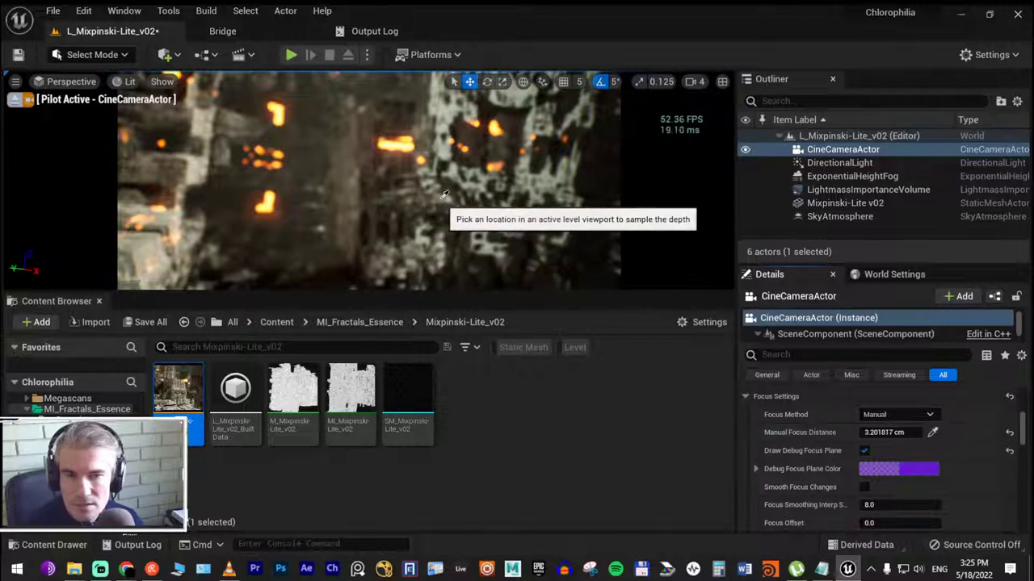
click(456, 198)
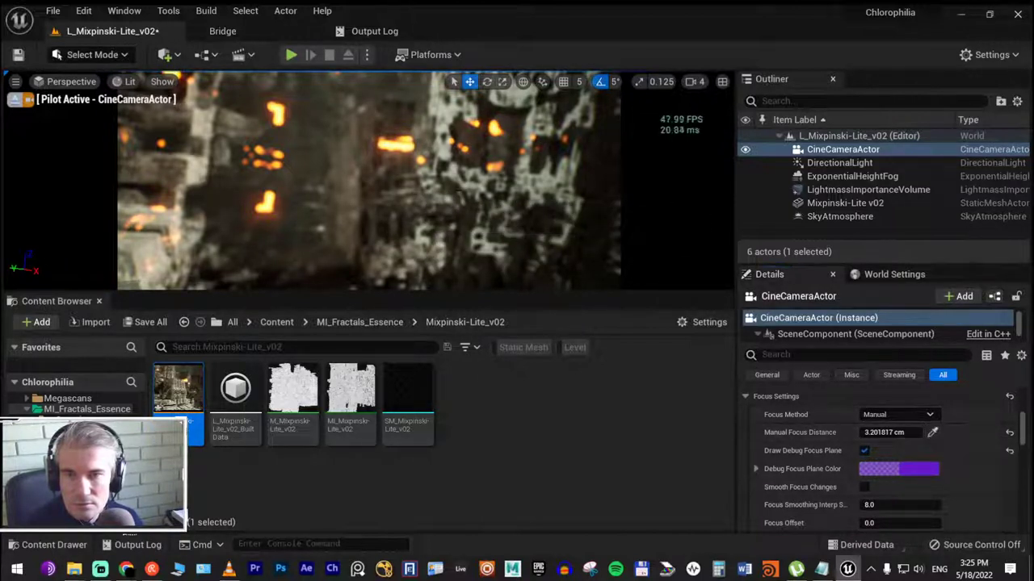
drag(888, 433, 952, 433)
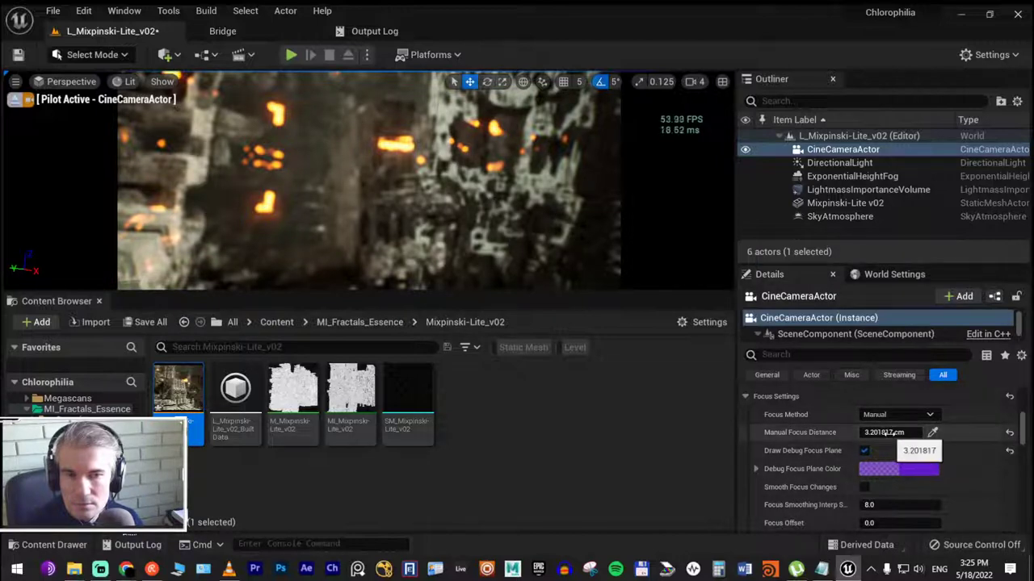
mouse_move(888, 433)
mouse_down()
mouse_move(920, 433)
mouse_move(856, 433)
mouse_move(900, 433)
mouse_up()
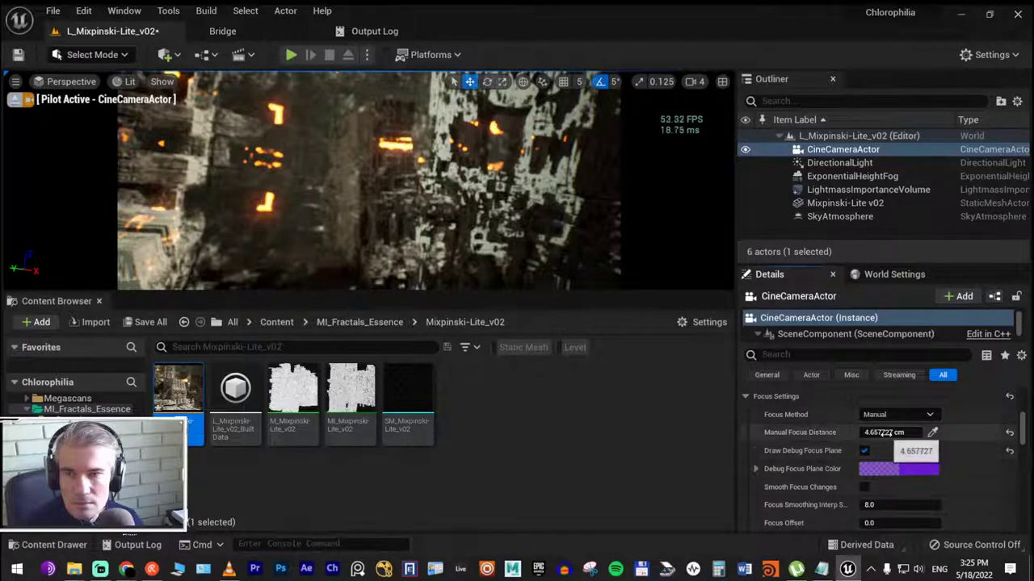
drag(885, 433, 901, 433)
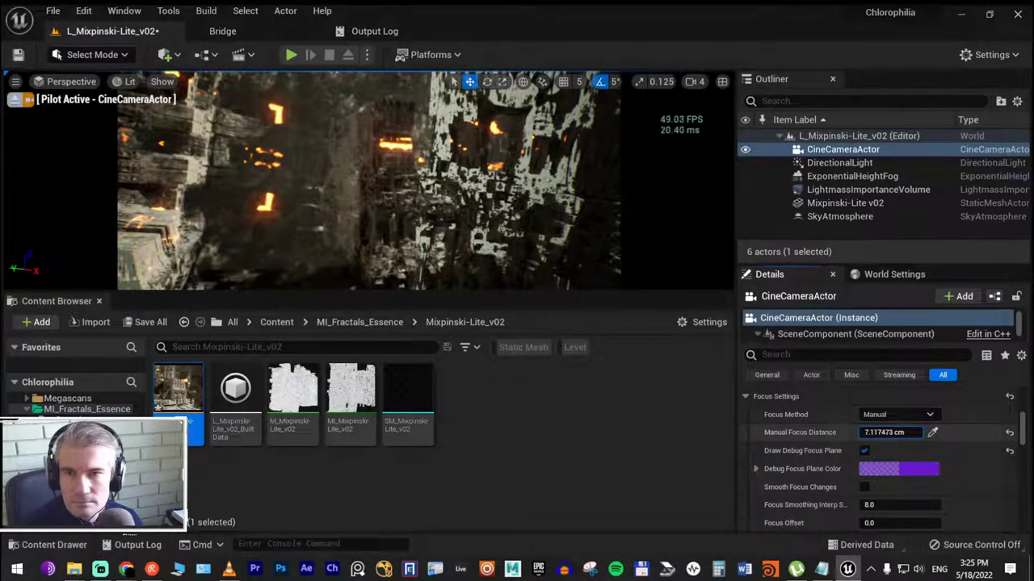
drag(885, 433, 887, 433)
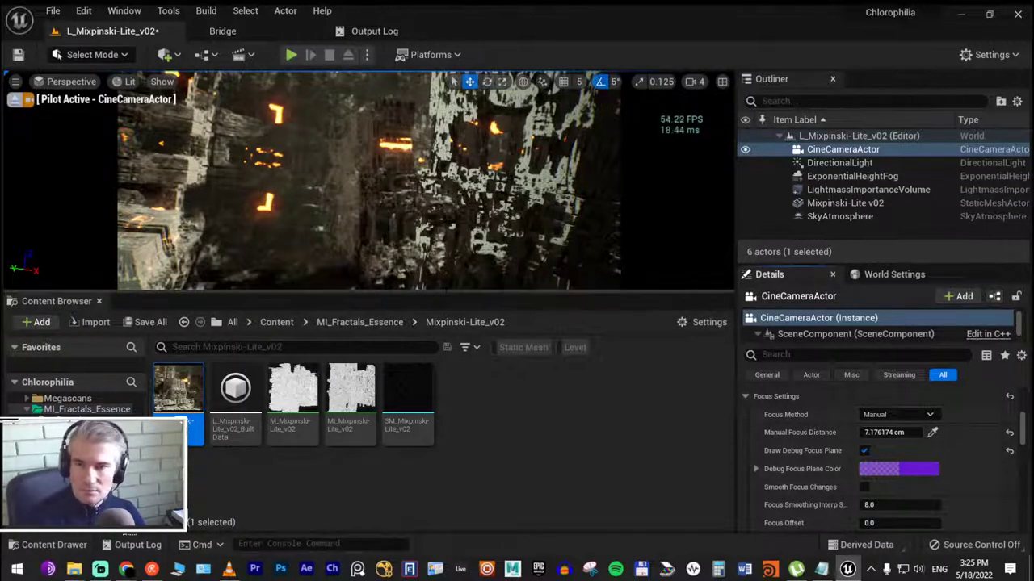
drag(446, 292, 458, 388)
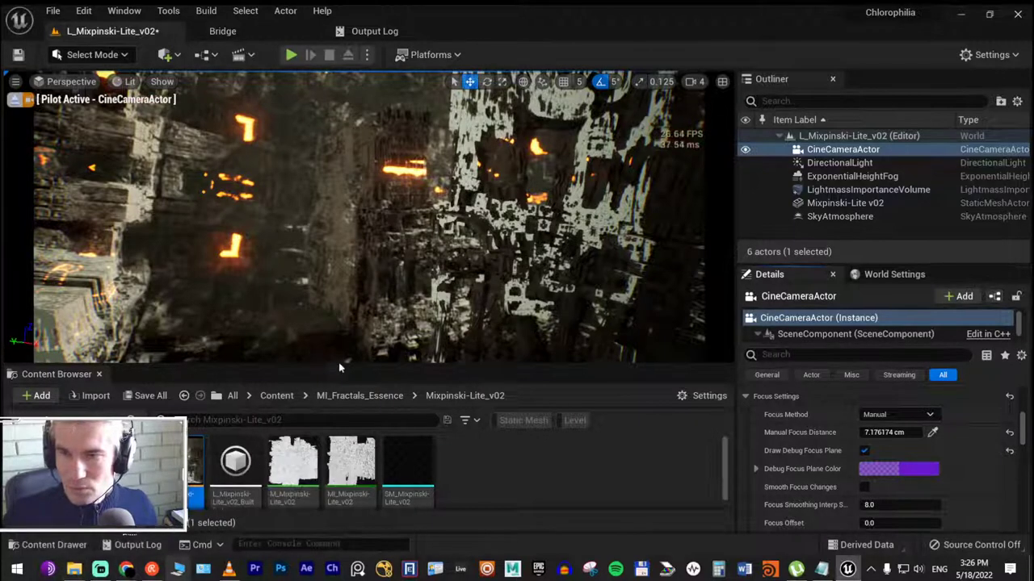
Add '-fractal level design' as the first Notepad to-do, save it, and minimize Notepad
key(alt+Tab)
click(576, 348)
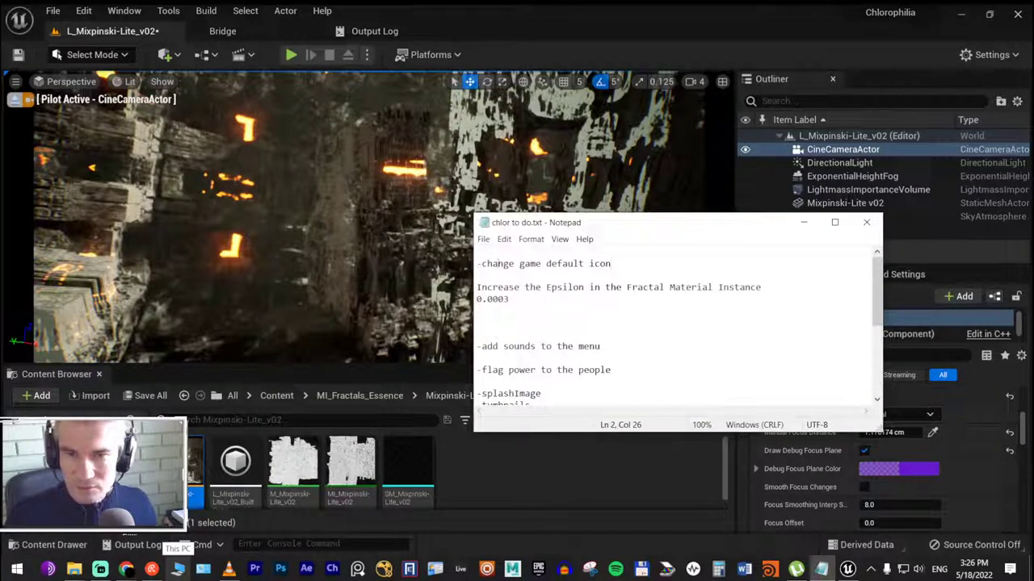
text(-)
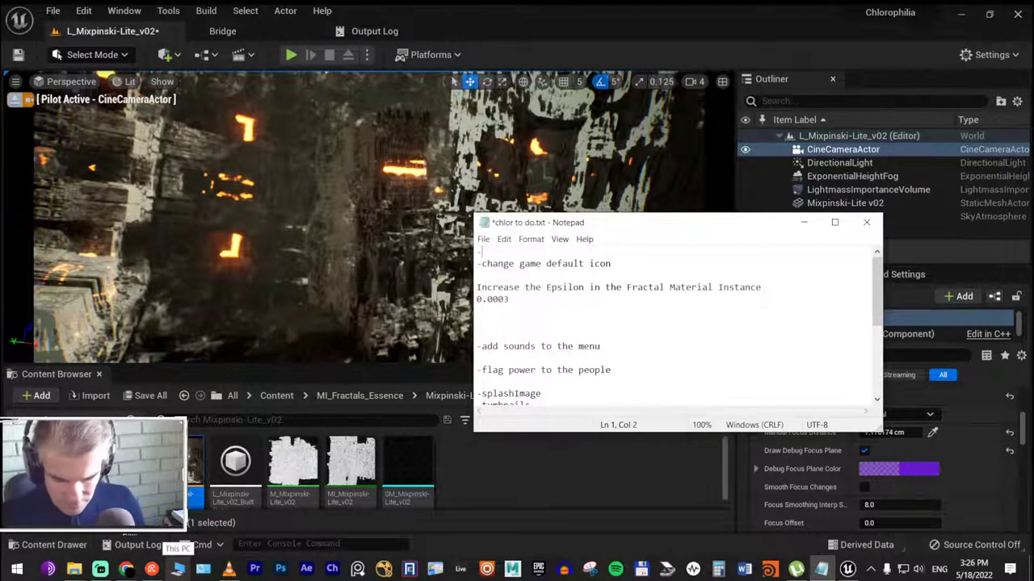
text(fr)
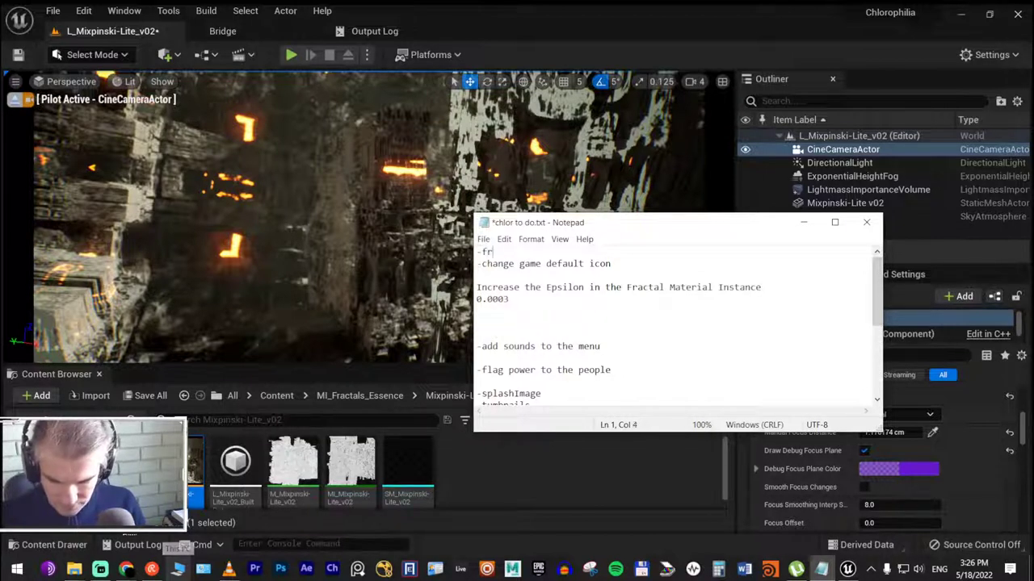
text(acv)
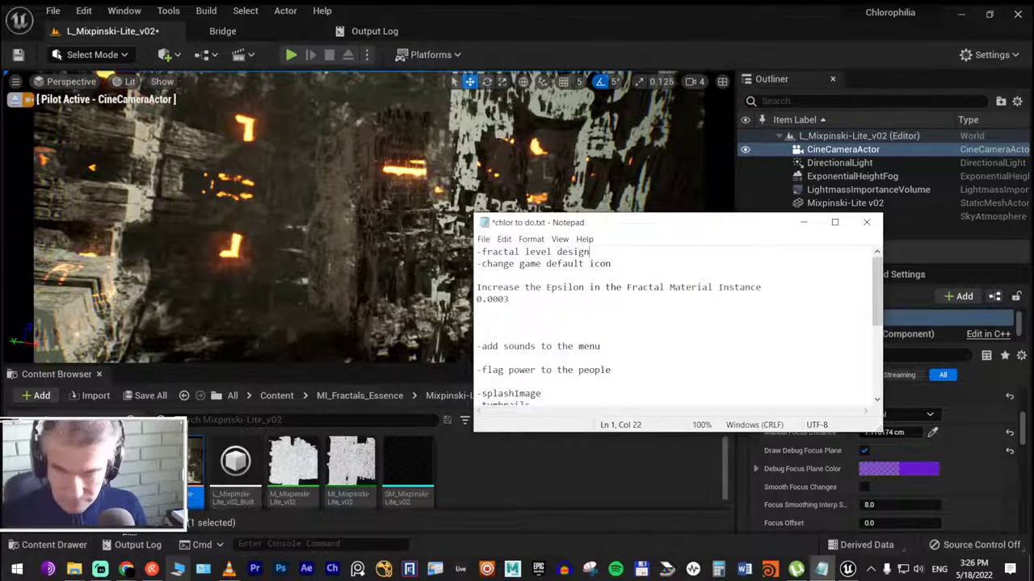
key(Return)
key(ctrl+s)
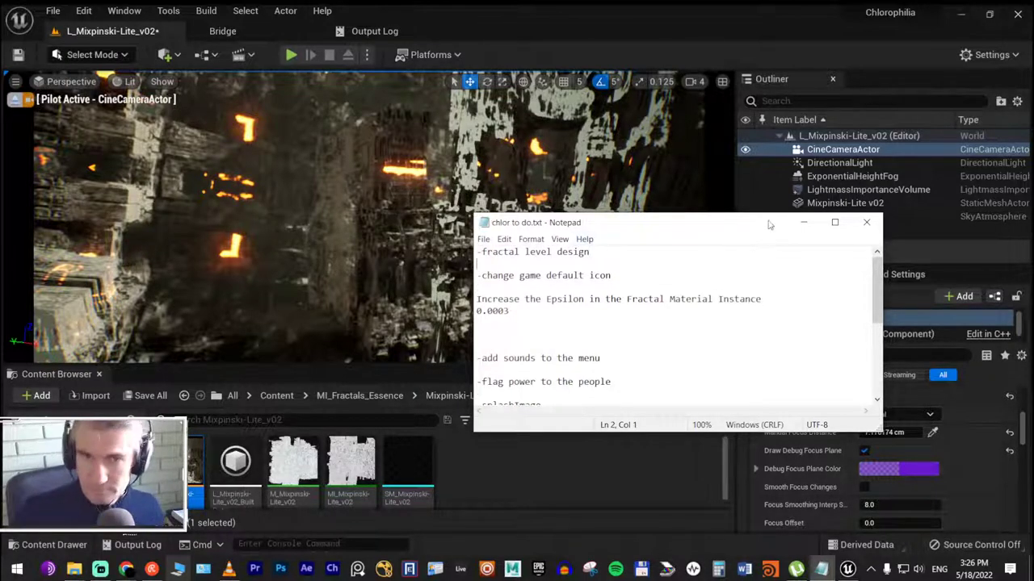
click(803, 232)
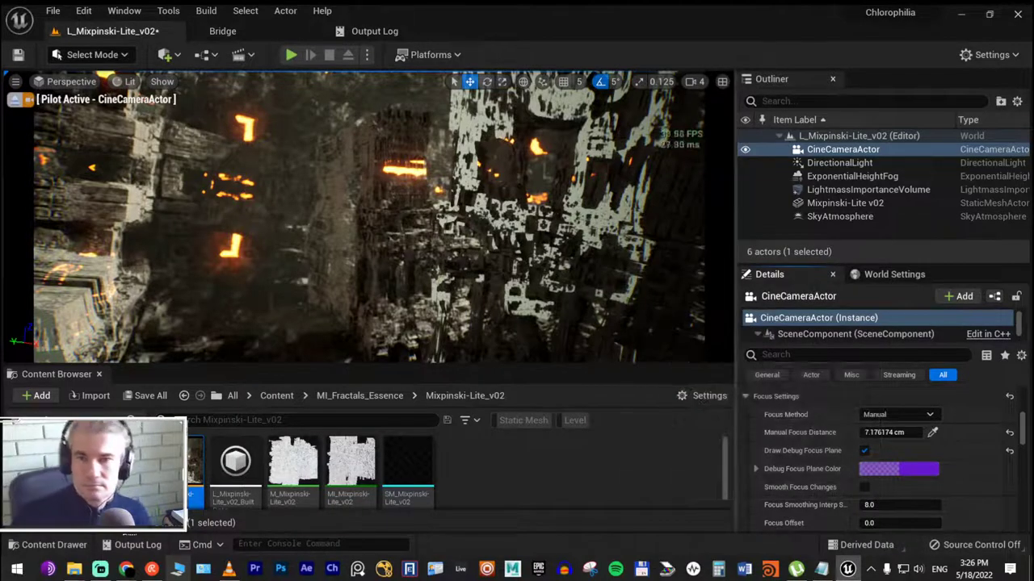
Scrub Manual Focus Distance to 9.296061 cm, turn off Draw Debug Focus Plane, and save the level
click(865, 433)
mouse_move(884, 432)
mouse_down()
mouse_move(912, 432)
mouse_move(898, 432)
mouse_up()
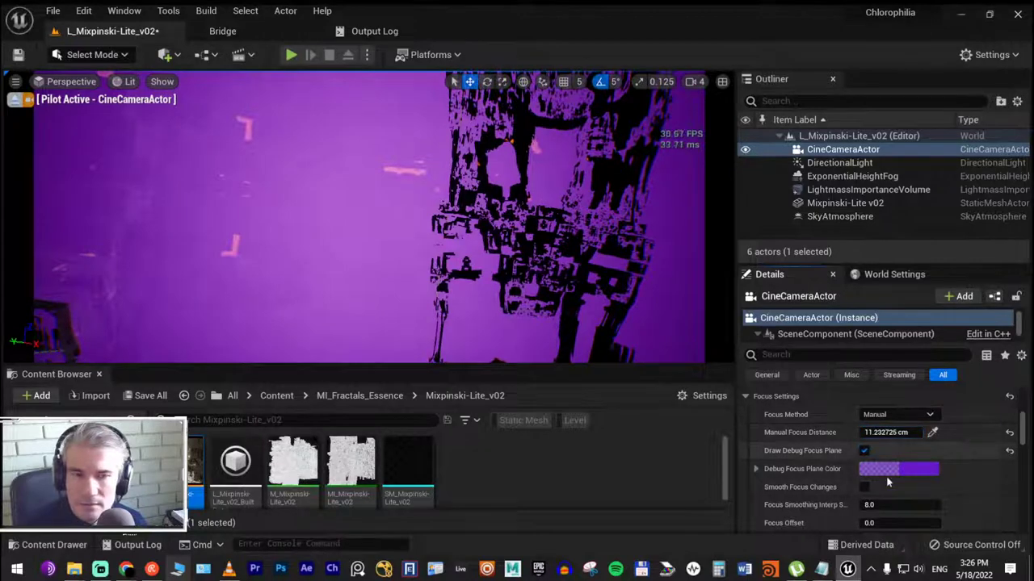
click(863, 451)
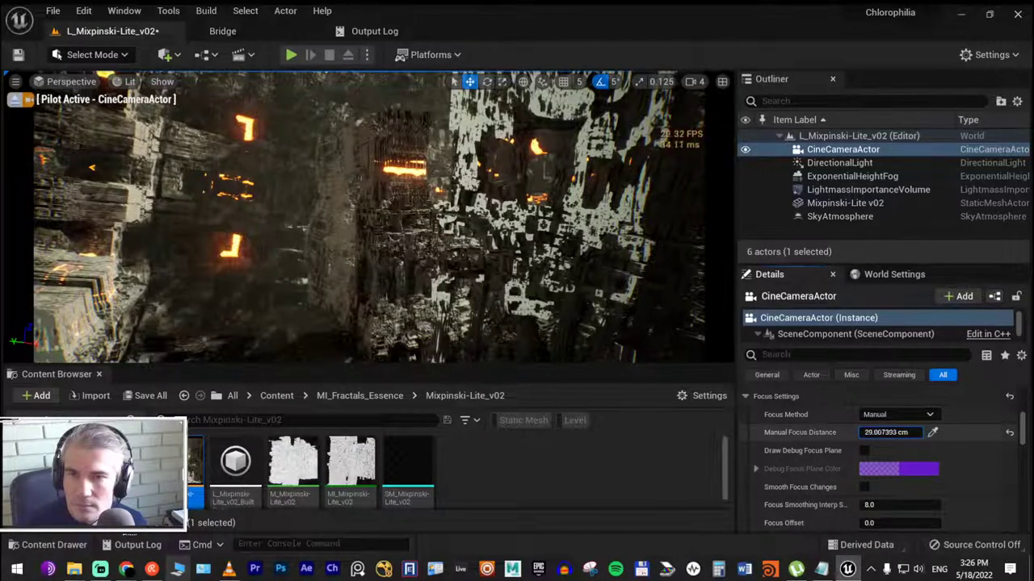
drag(884, 432, 885, 432)
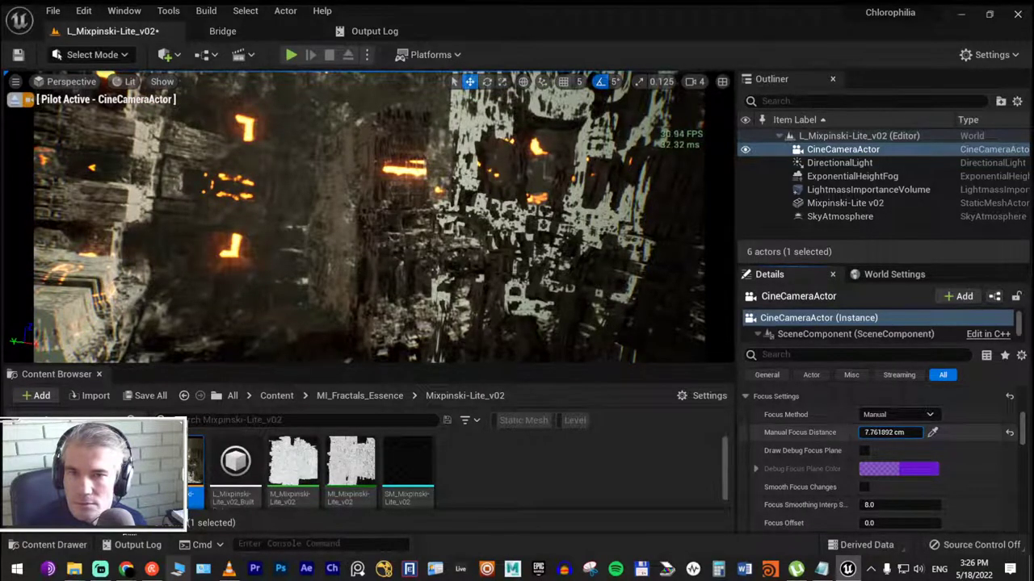
drag(884, 432, 884, 431)
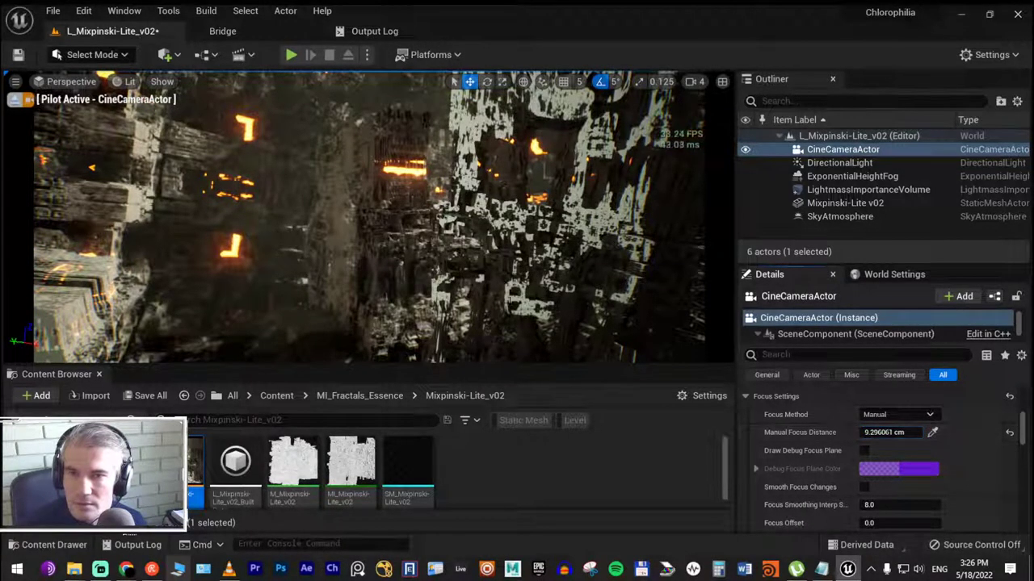
key(ctrl+s)
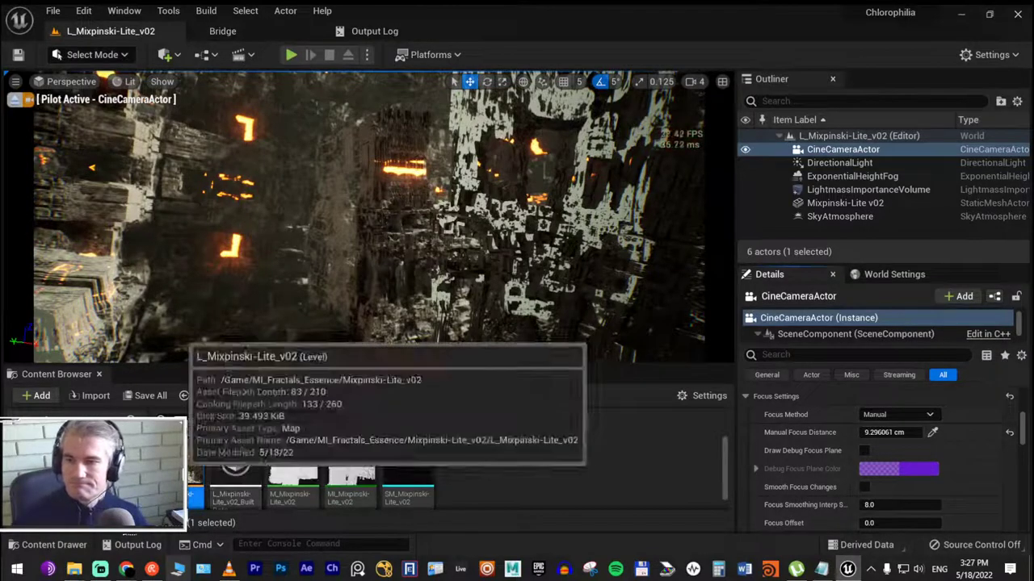
Duplicate the level asset in the Content Browser as L_Mixpinski-Lite_v03
right_click(195, 473)
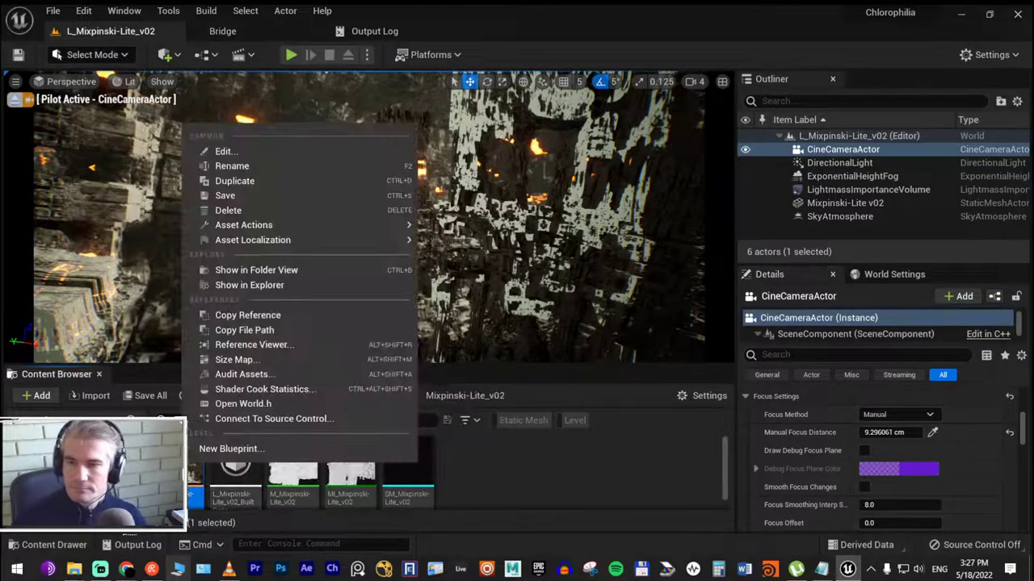
click(309, 182)
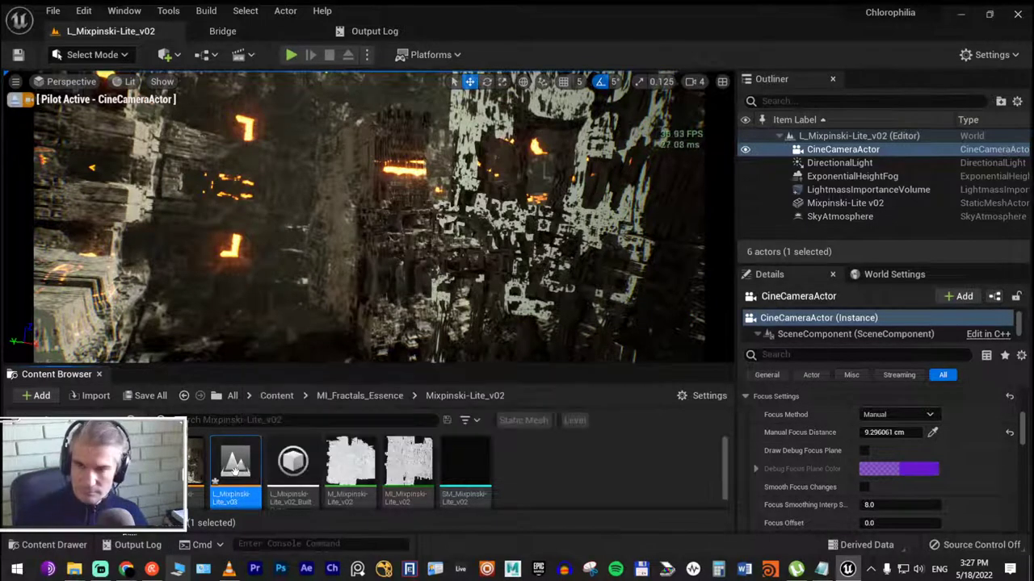
mouse_move(229, 569)
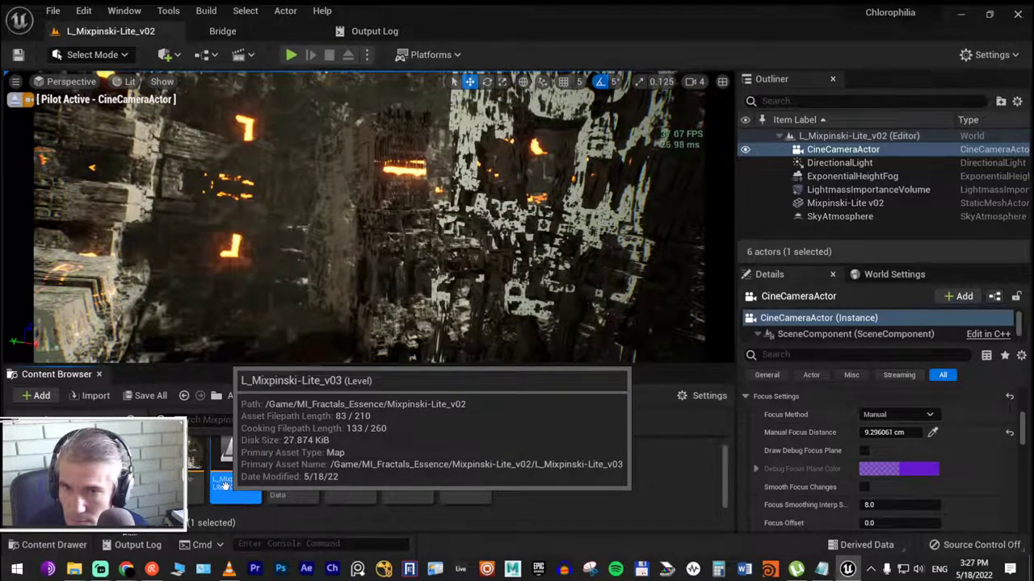
Open L_Mixpinski-Lite_v03, pilot its CineCameraActor, and show the Cinematics add-sequence options
double_click(225, 484)
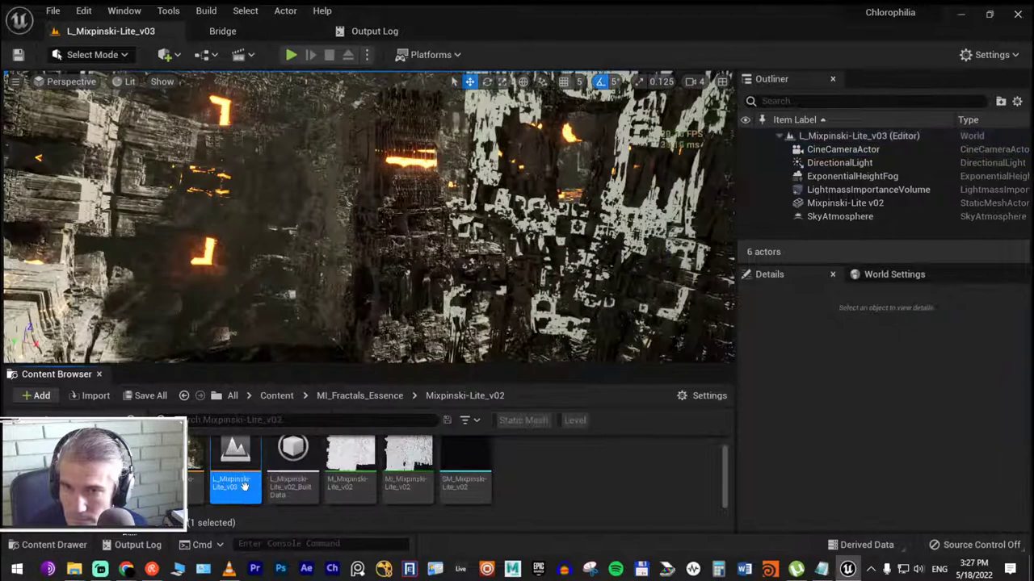
click(71, 82)
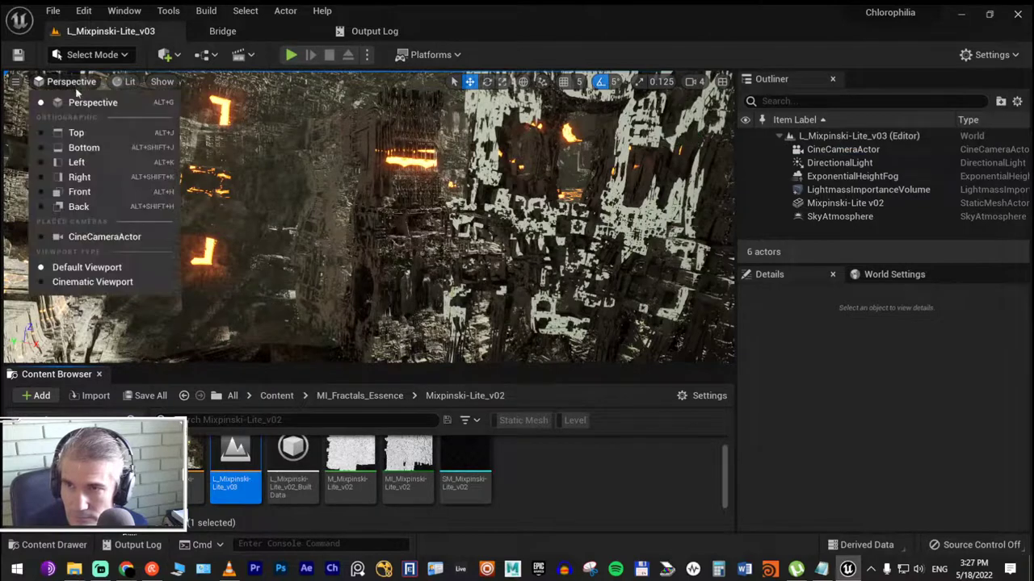
click(106, 236)
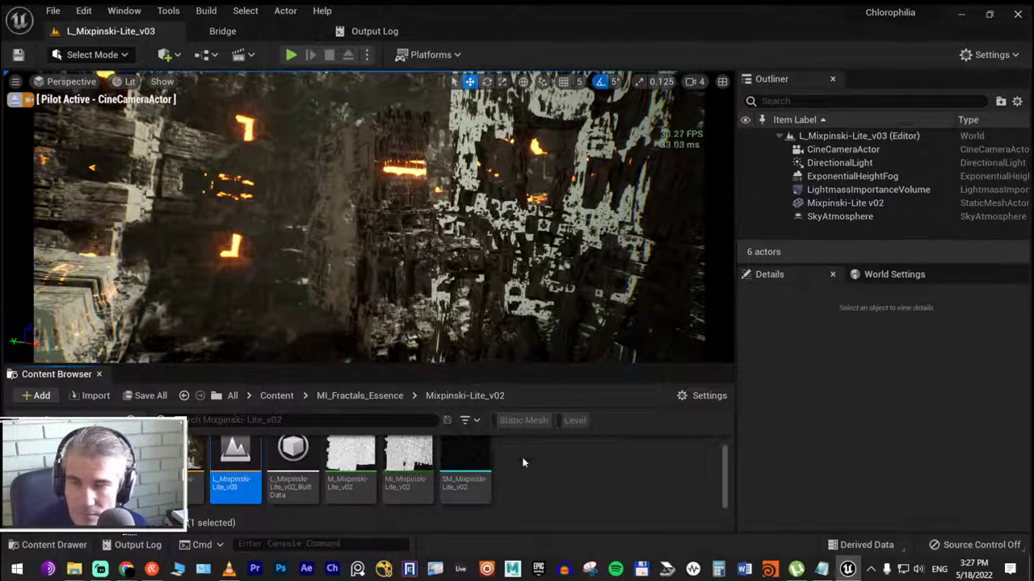
click(246, 62)
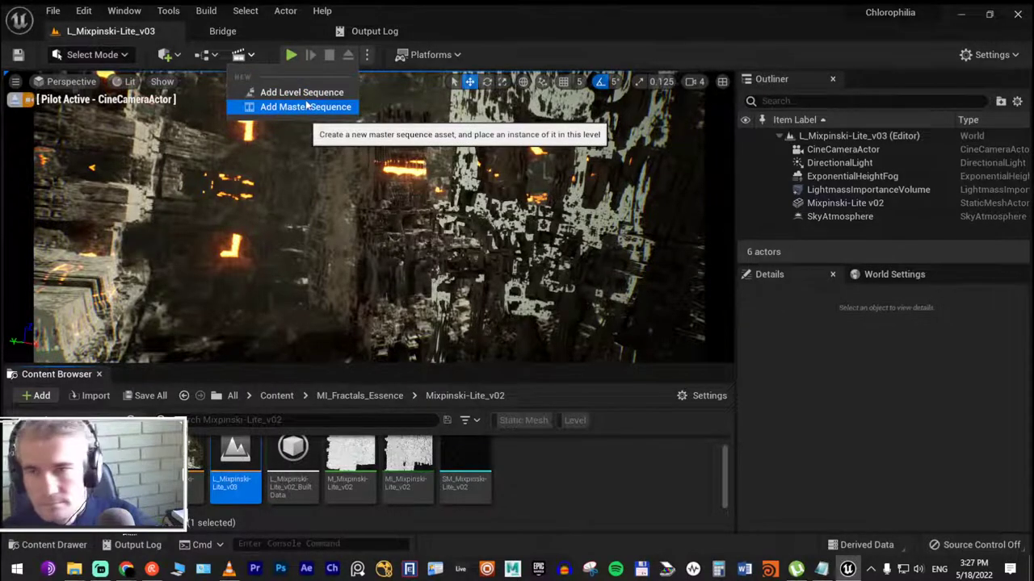
Start a new level sequence and browse the save dialog to 01/01_Sequences/01_chlorophilia
click(306, 97)
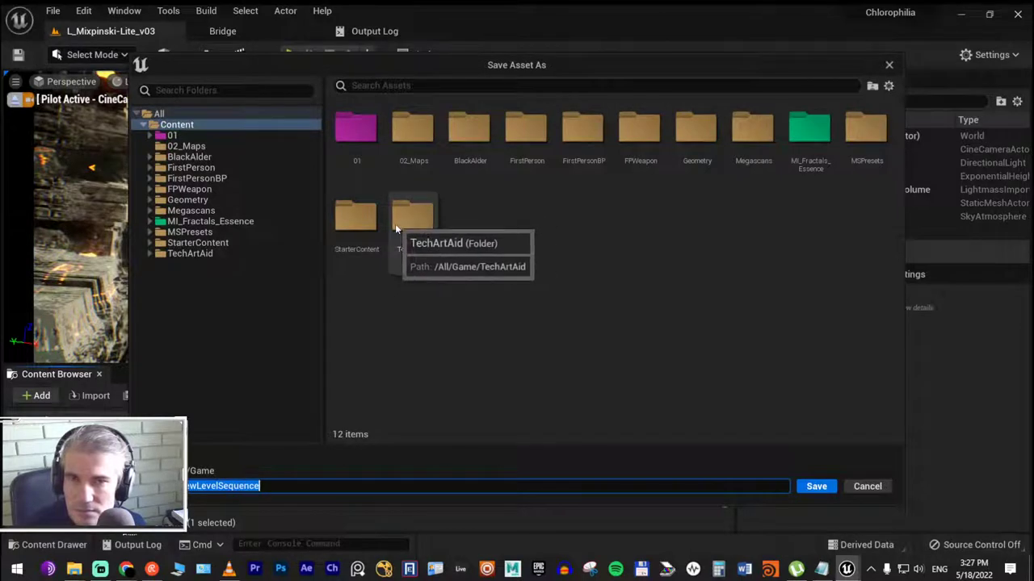
double_click(363, 129)
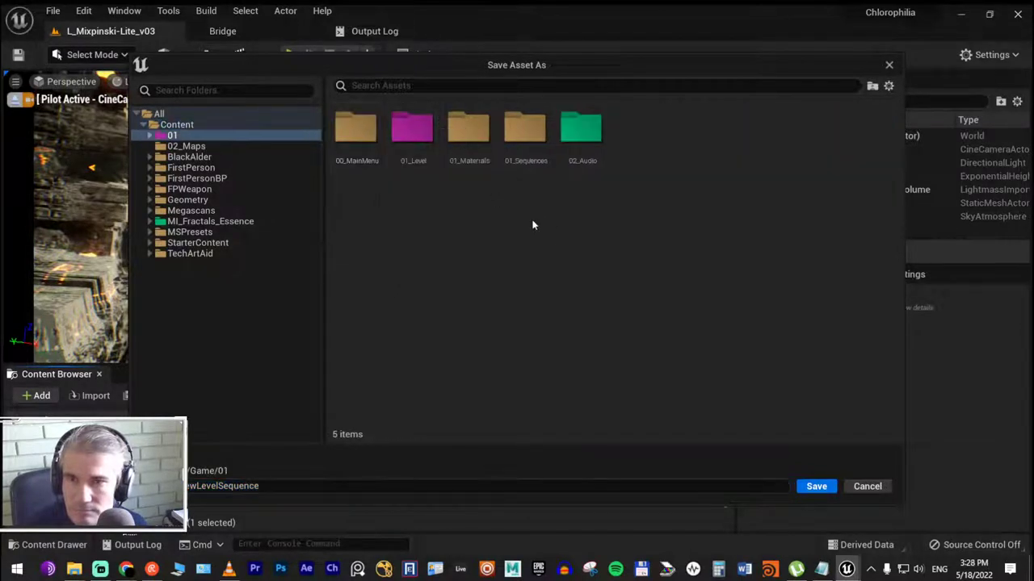
double_click(538, 129)
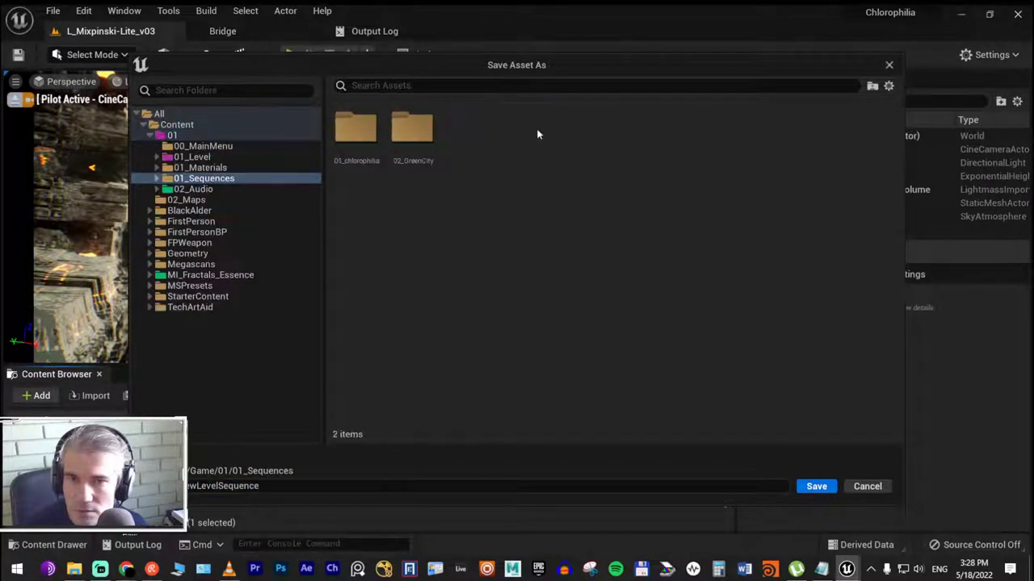
right_click(515, 134)
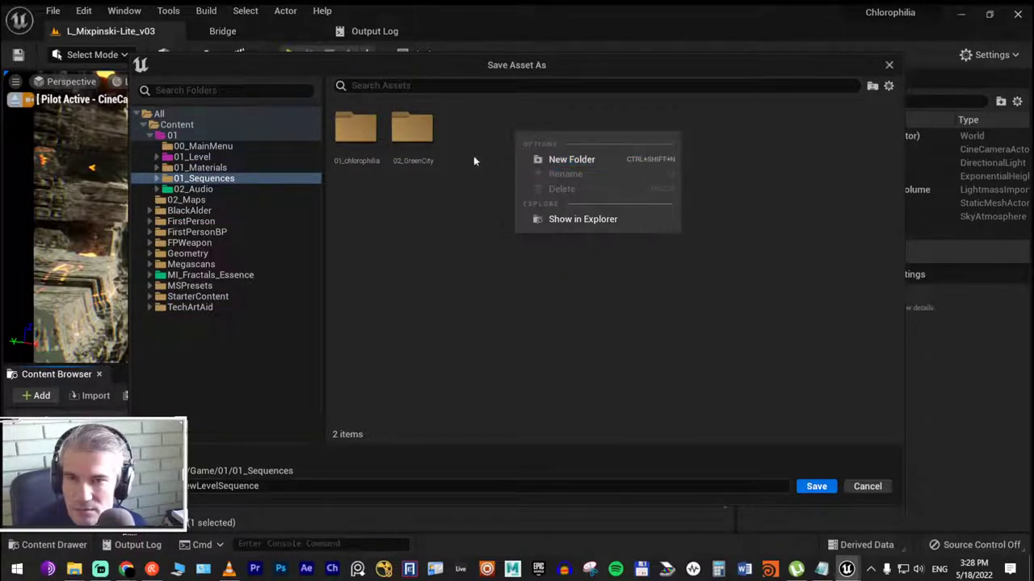
double_click(377, 131)
Create a folder named 01_Fractals there and open it
right_click(554, 135)
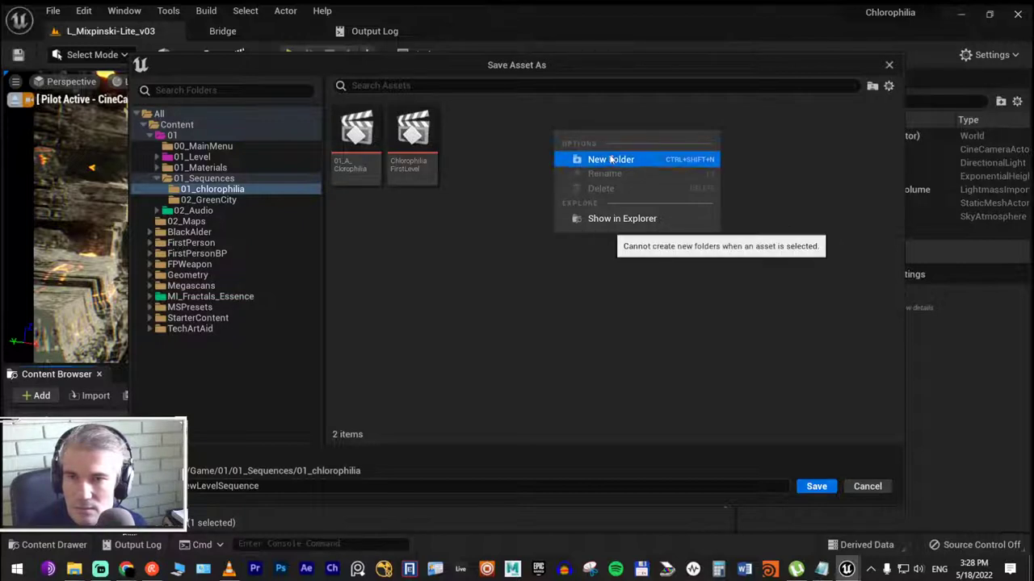
click(582, 160)
text(01)
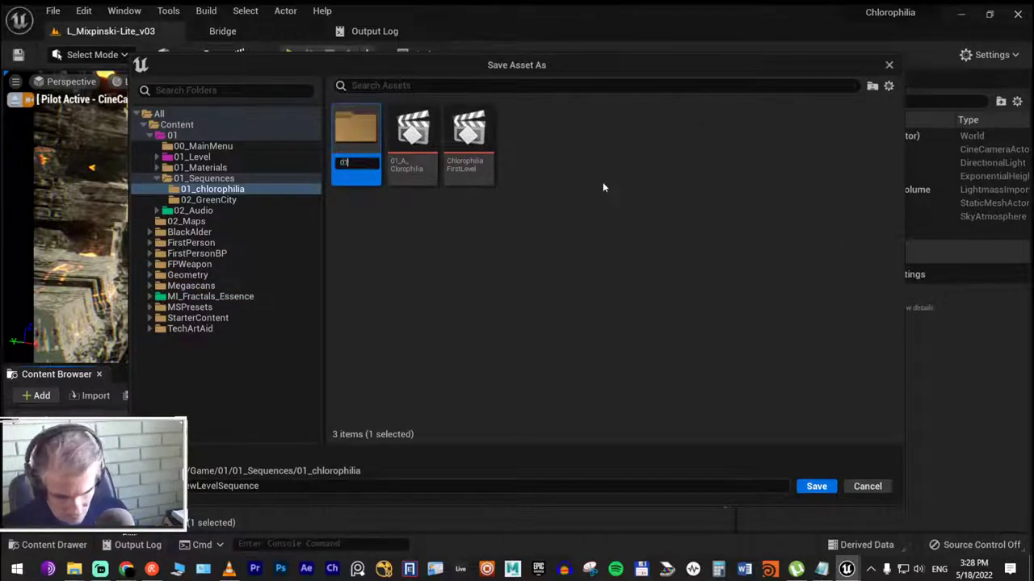
text(-Frac)
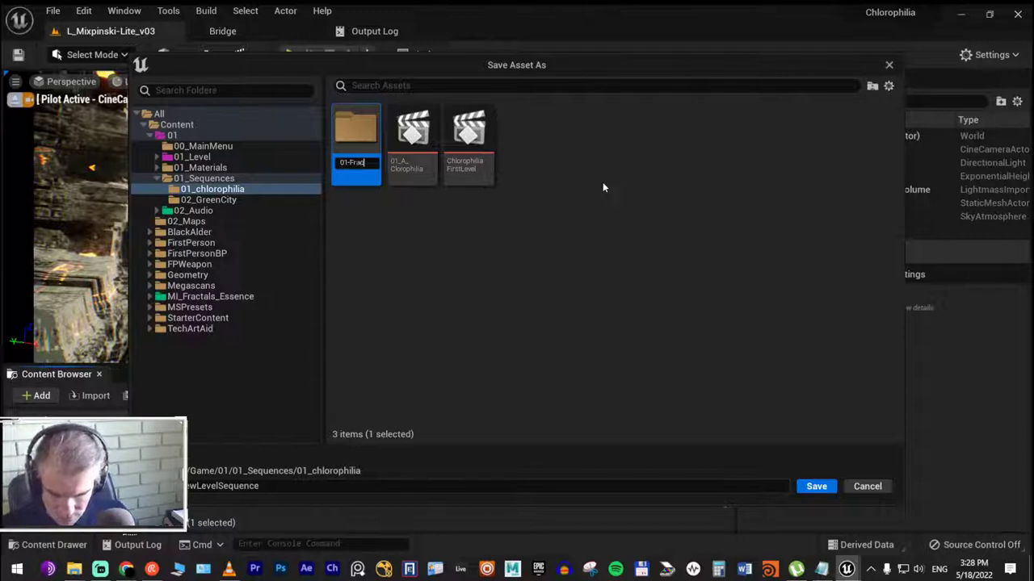
text(tals)
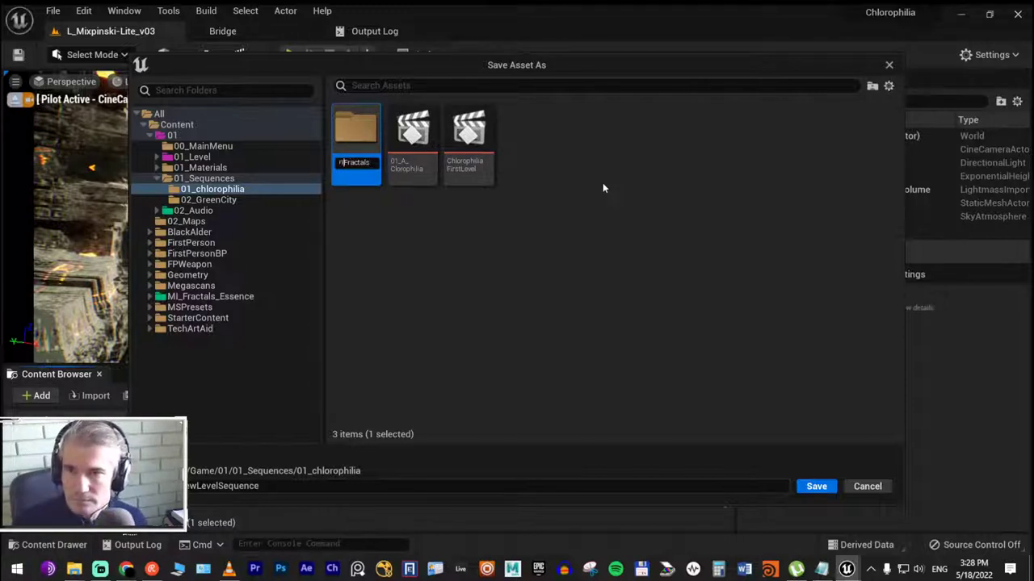
key(Home)
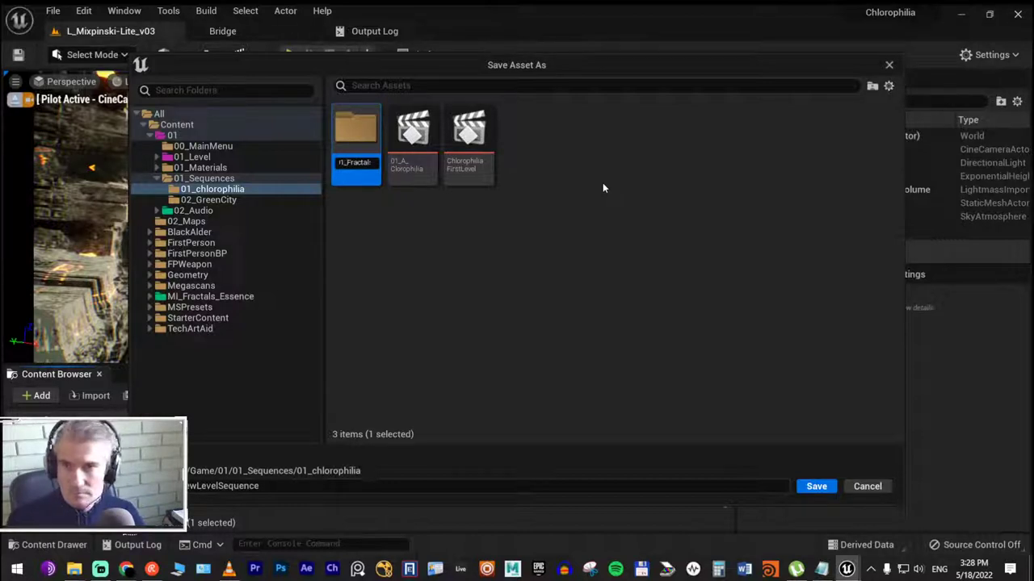
key(Return)
double_click(355, 130)
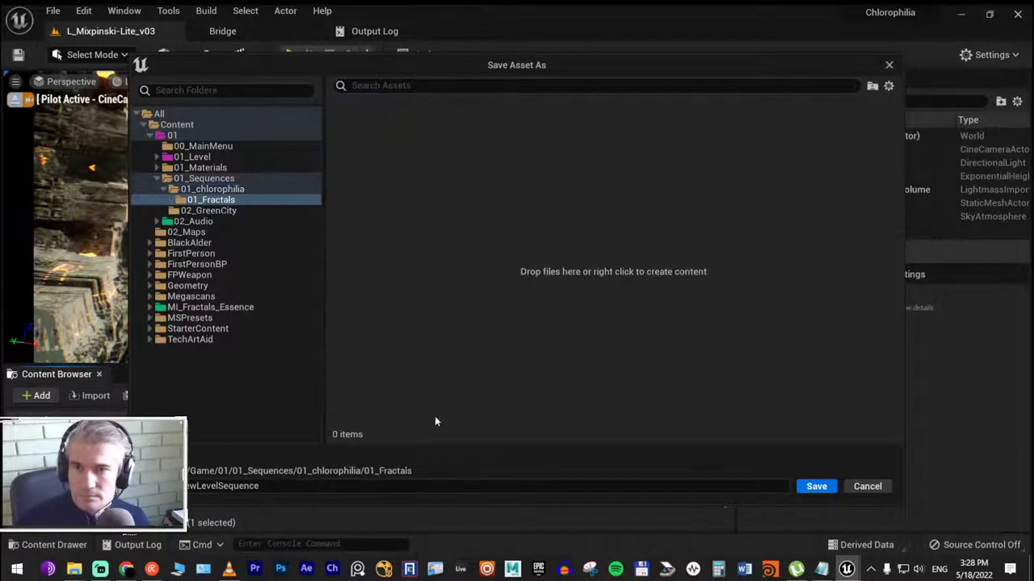
Move the save dialog aside and replace the default sequence name with MixPinski0203
mouse_move(452, 63)
mouse_down()
mouse_move(716, 217)
mouse_move(664, 94)
mouse_up()
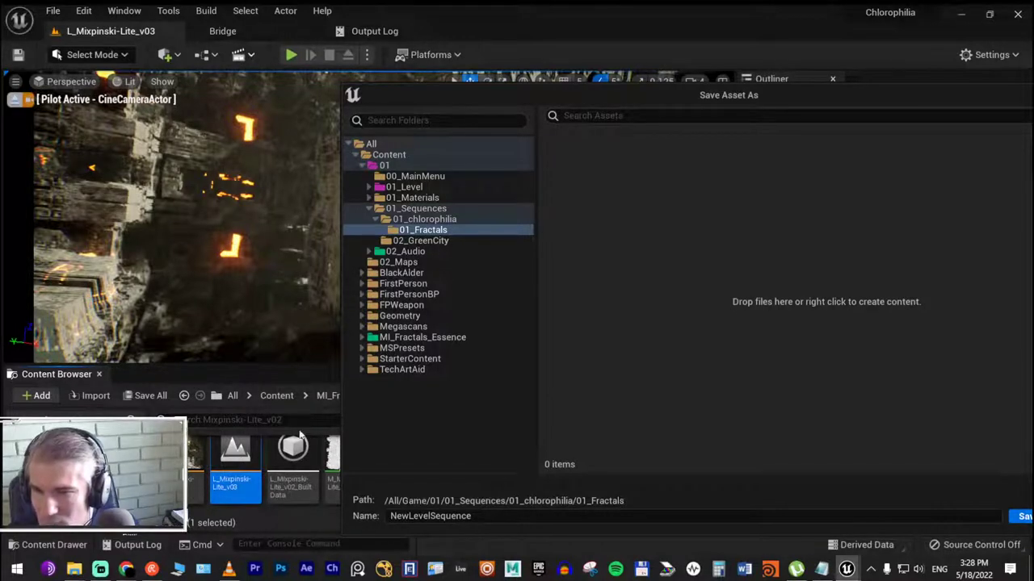
click(473, 516)
key(ctrl+a)
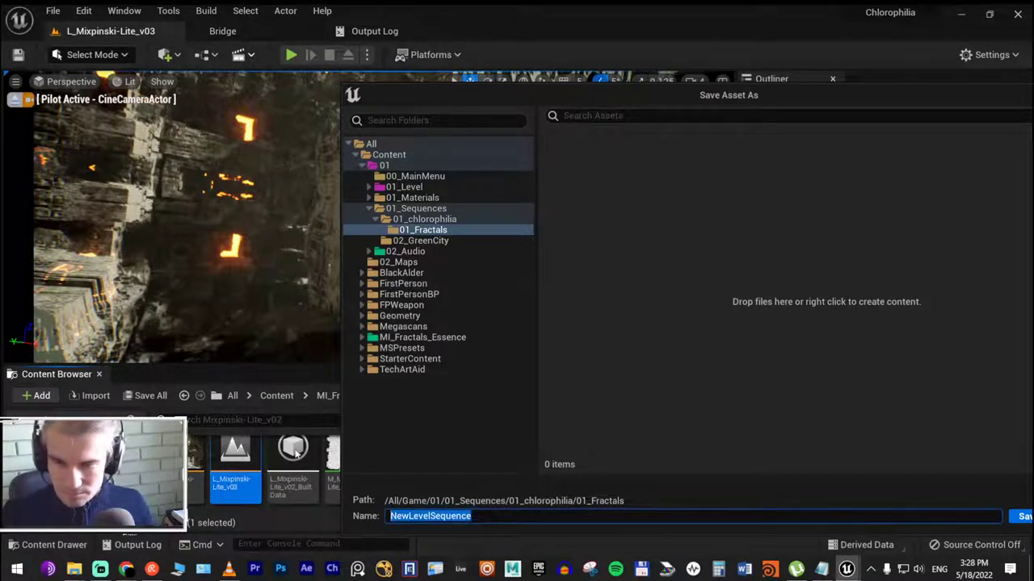
text(MixPi)
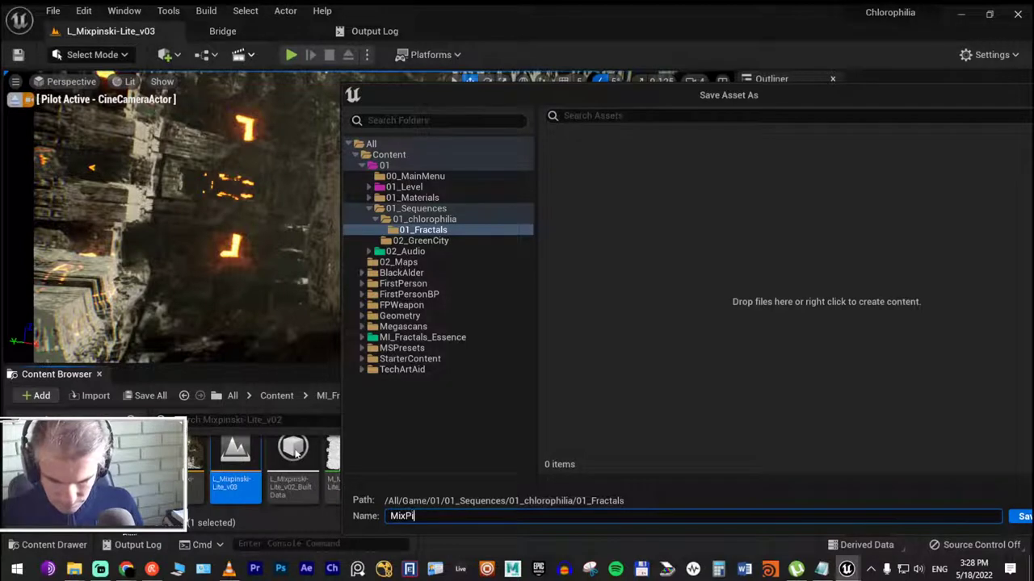
text(ns)
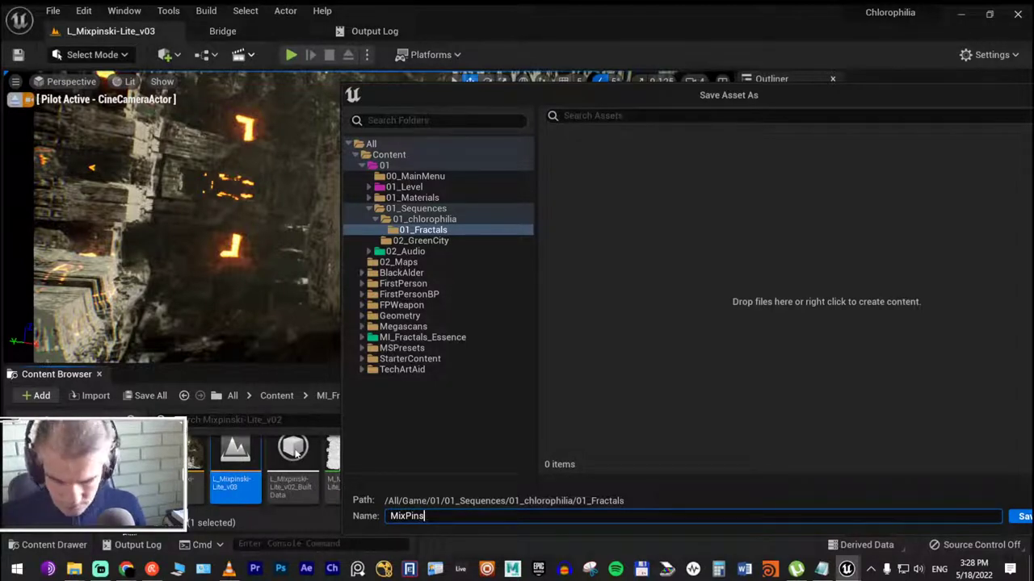
text(ki0)
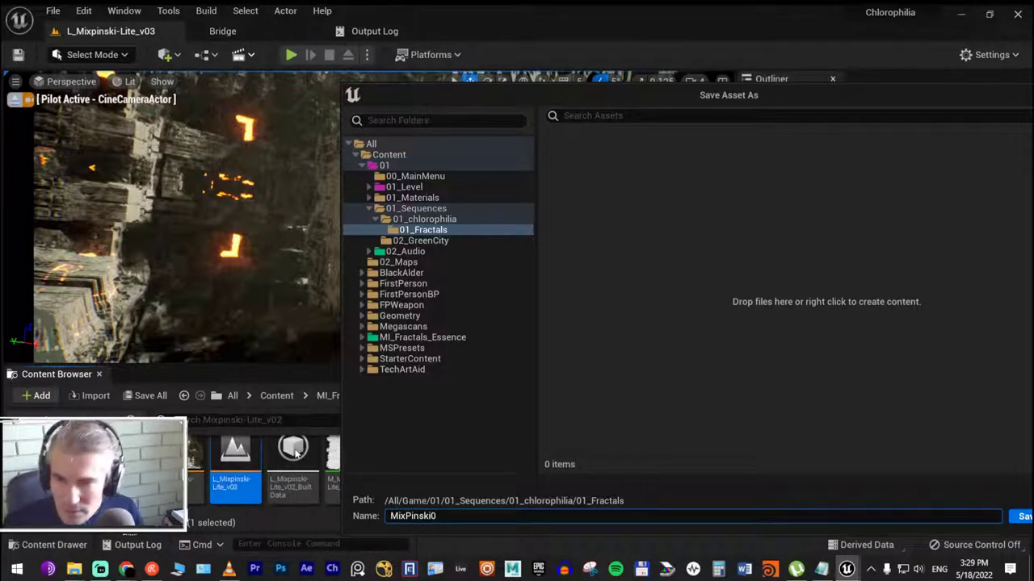
key(BackSpace)
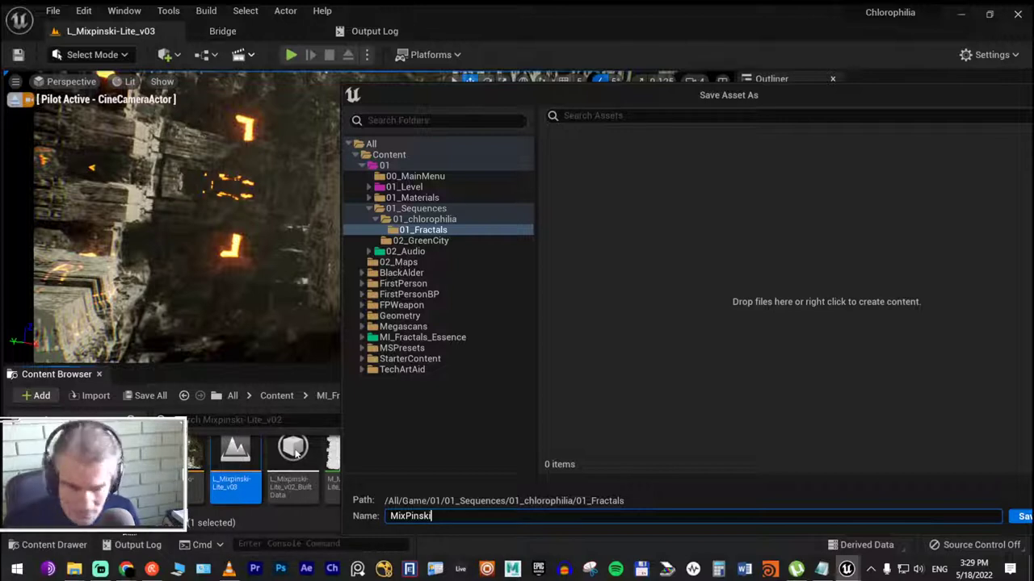
text(02)
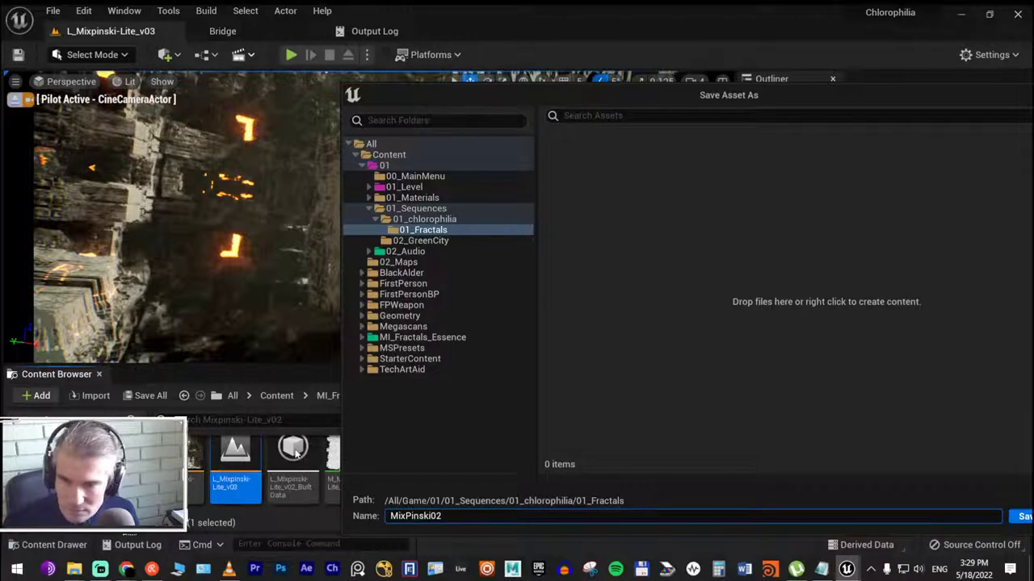
text(03)
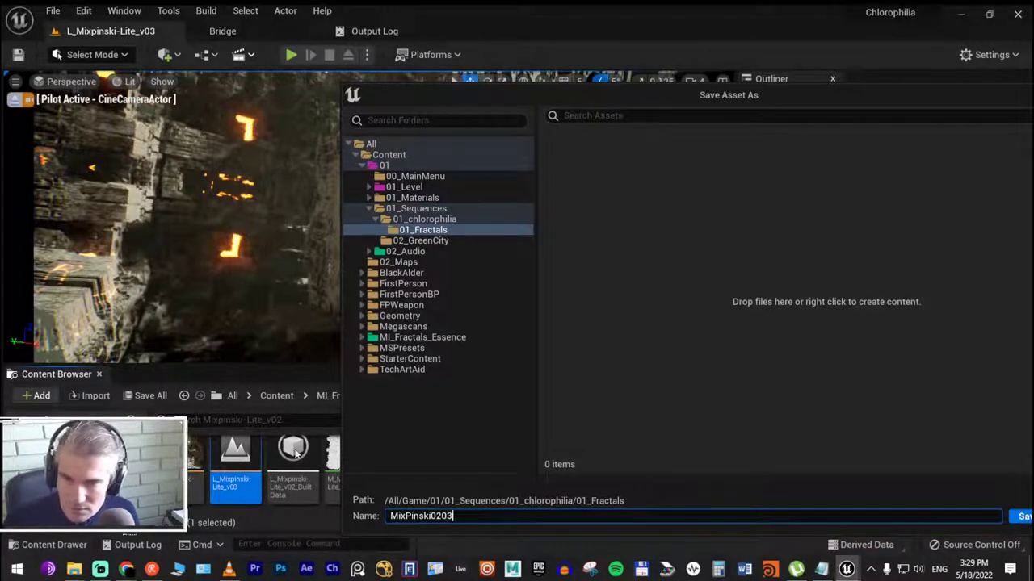
Save the MixPinski0203 sequence, then select the CineCameraActor in the Outliner
key(Return)
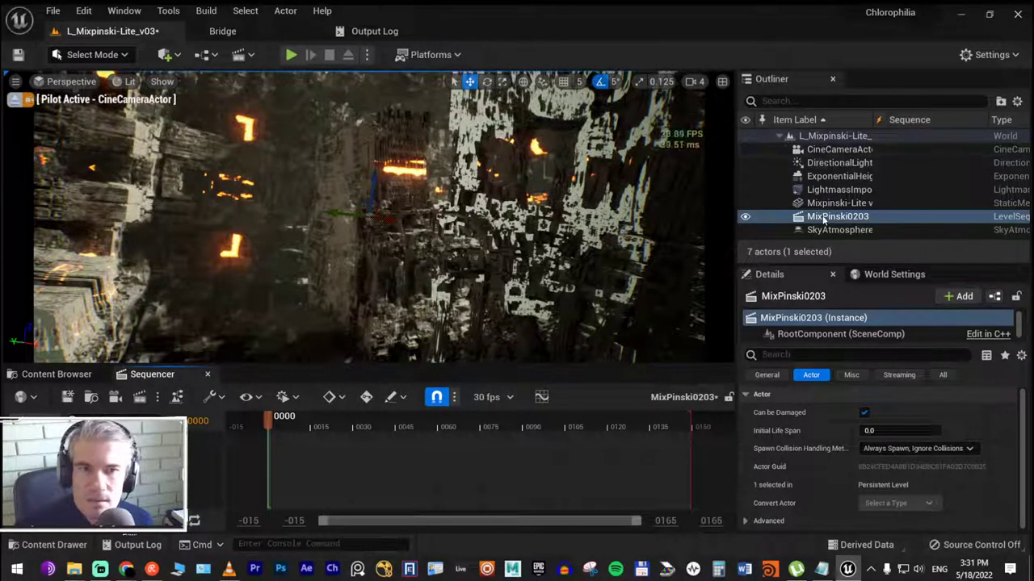
click(826, 151)
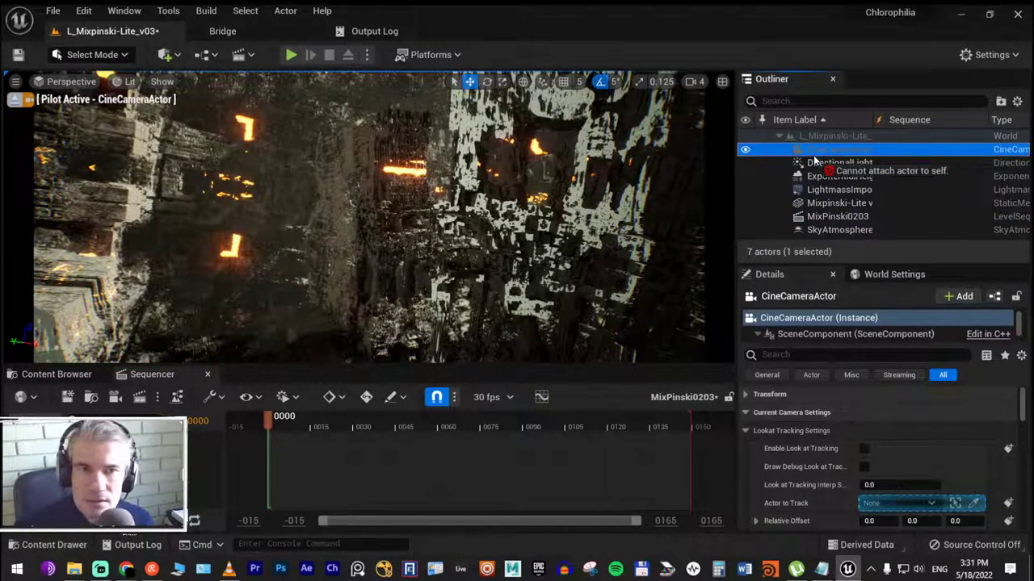
Rename the CineCameraActor to MegalopolisCamera and add it as a sequence track
drag(920, 503, 827, 154)
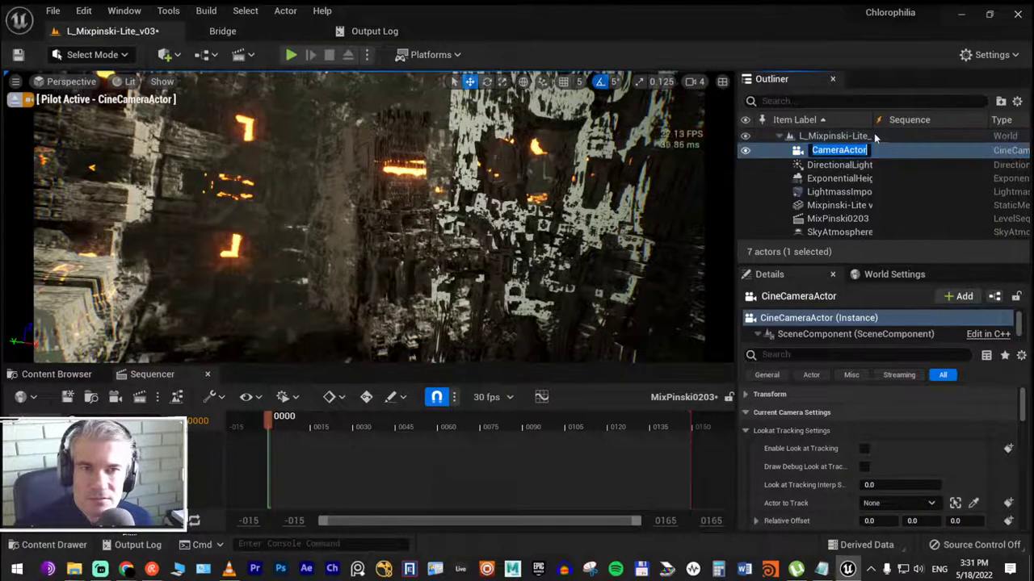
click(831, 151)
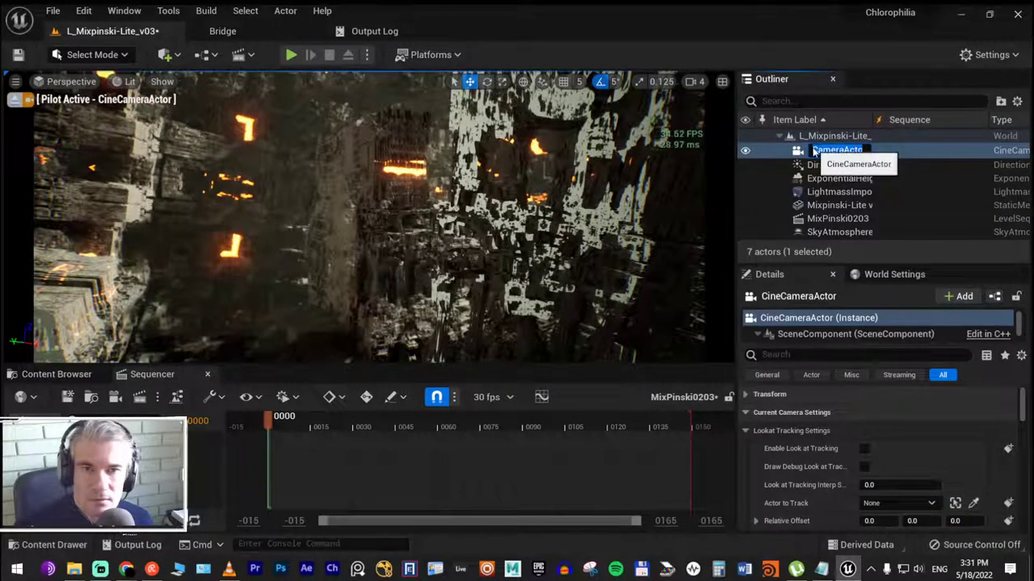
key(Escape)
click(818, 152)
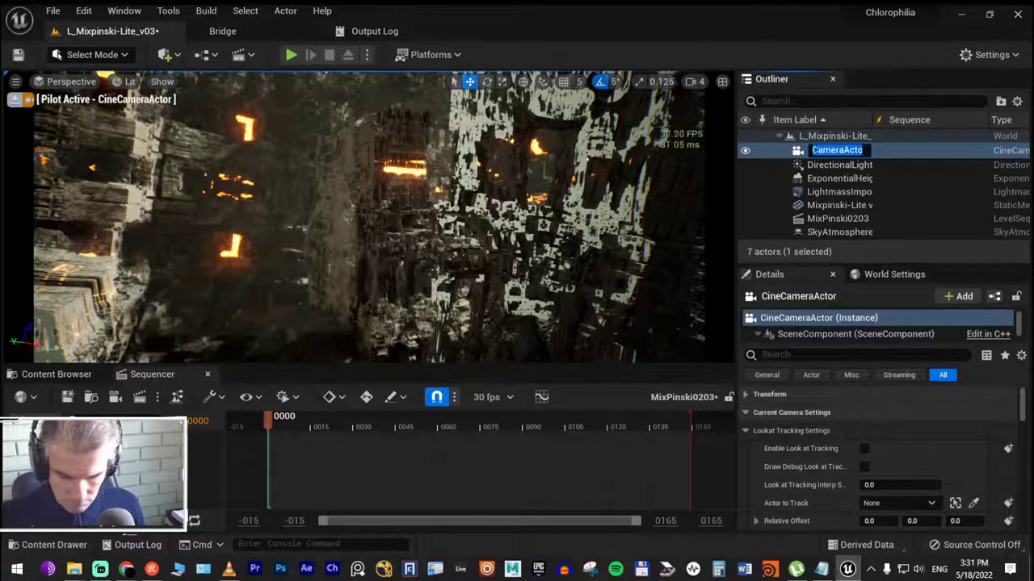
text(M)
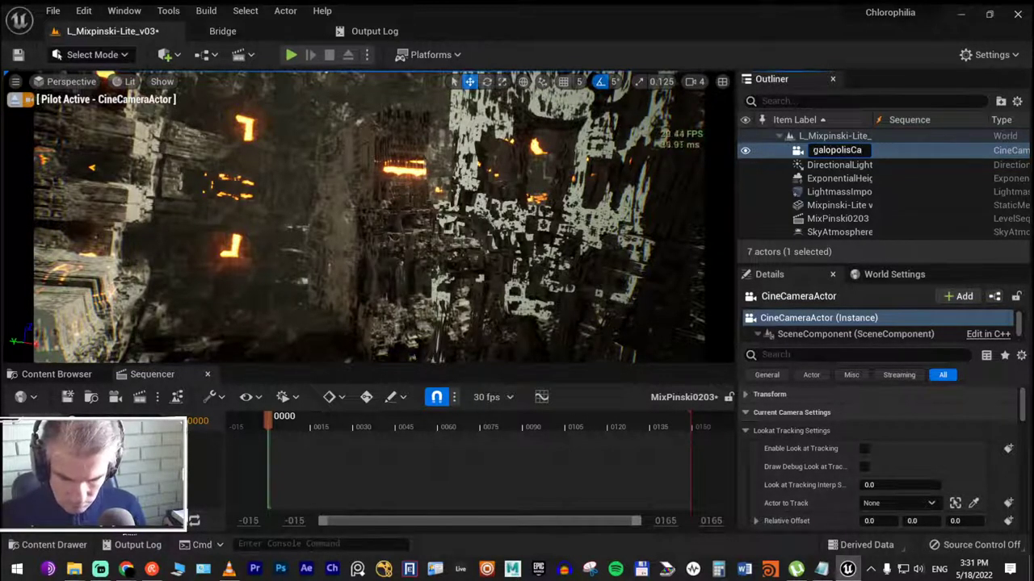
text(Camera)
key(Return)
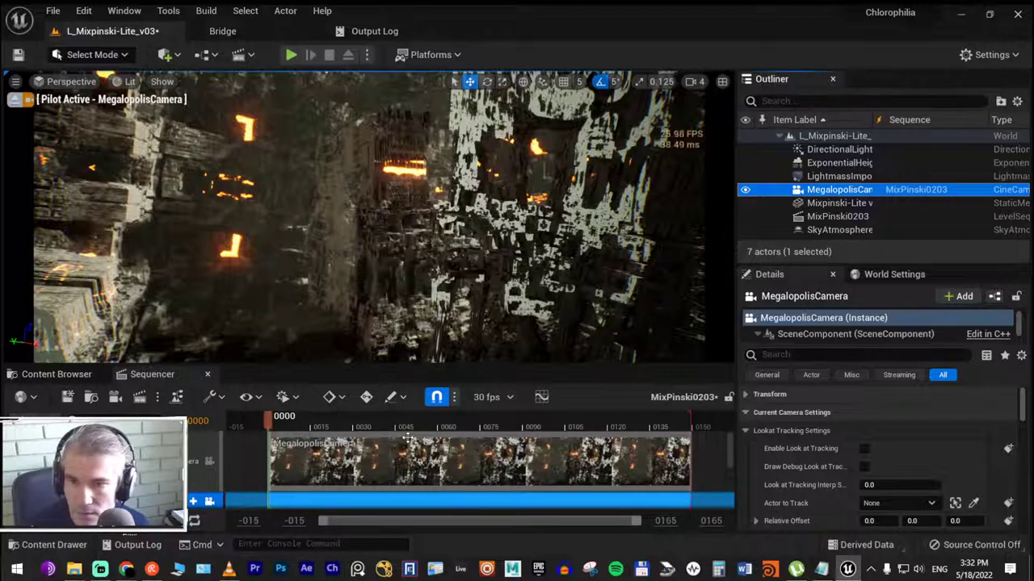
Key the camera track at frame 0000 and preview the sequence playback
scroll(408, 437, down, 3)
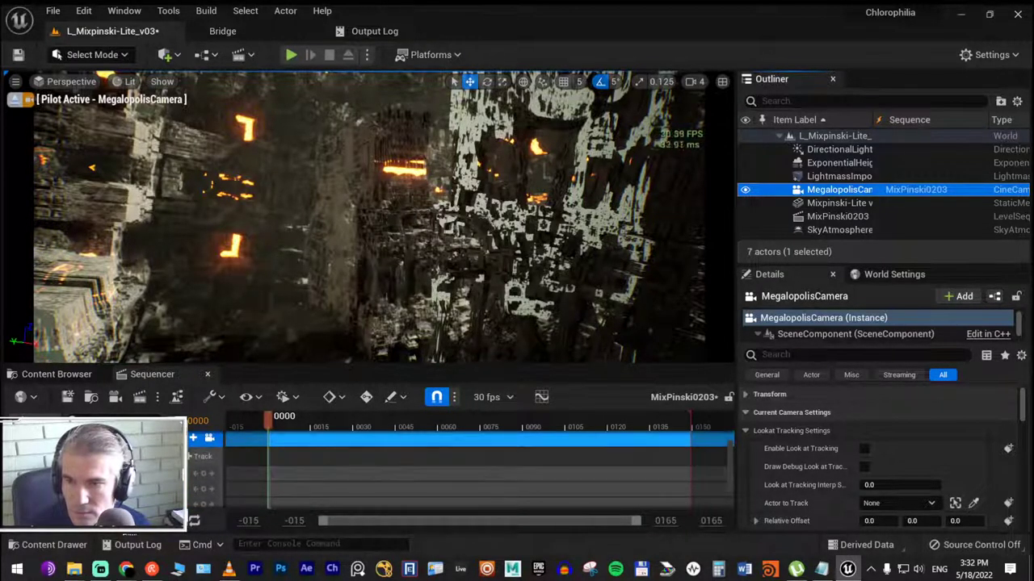
click(121, 481)
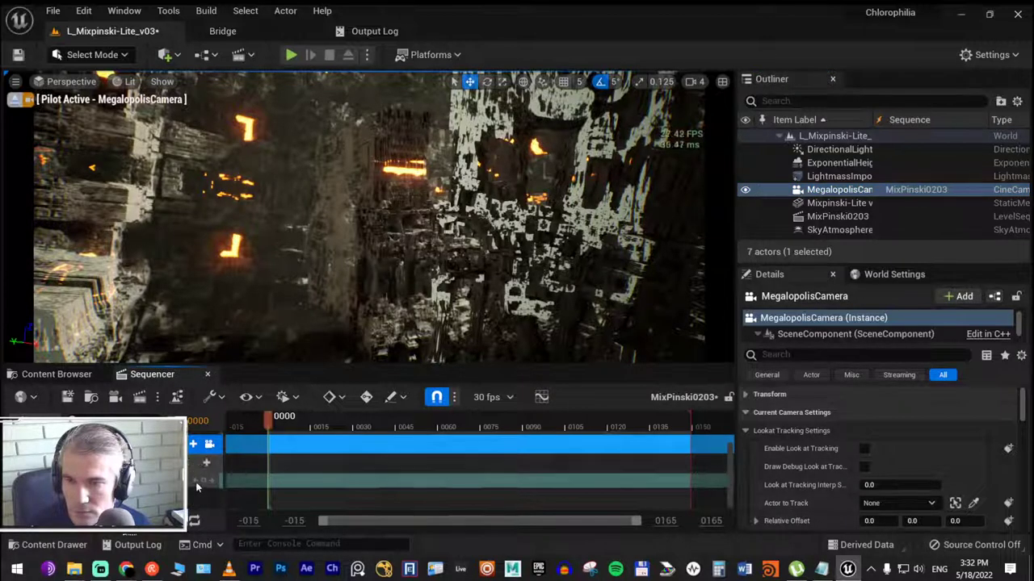
click(203, 480)
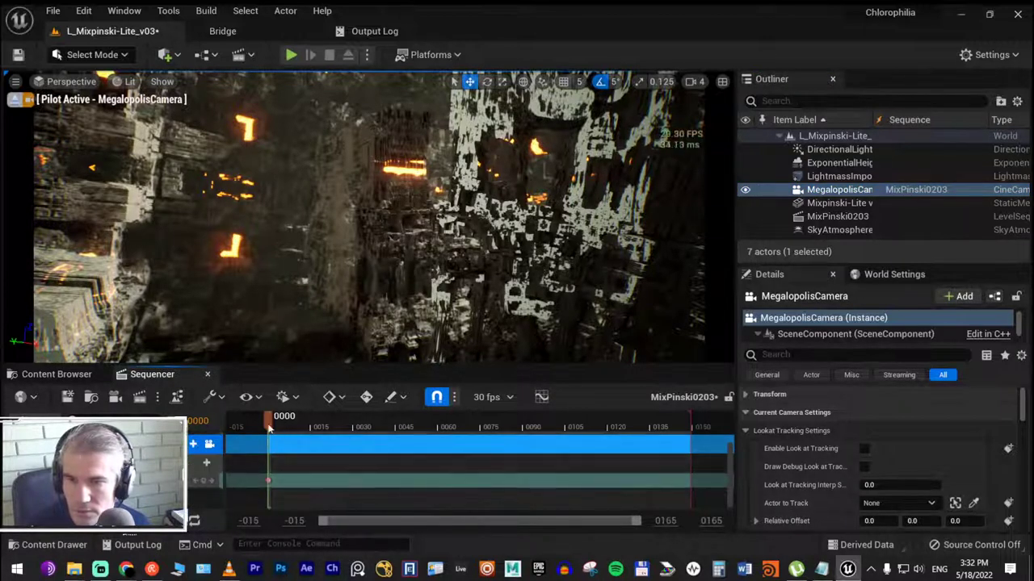
drag(268, 417, 692, 417)
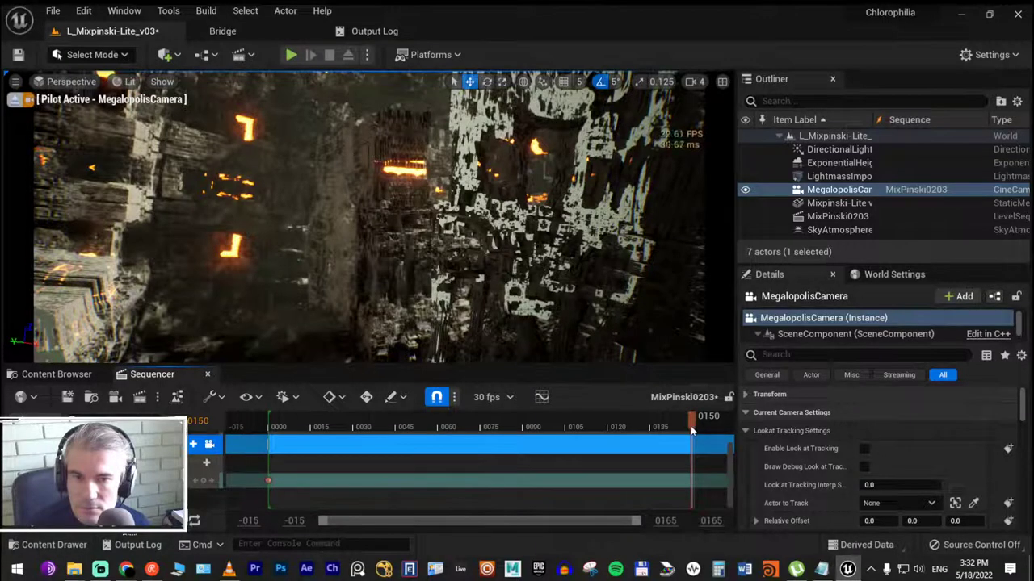
key(Left)
drag(686, 430, 678, 430)
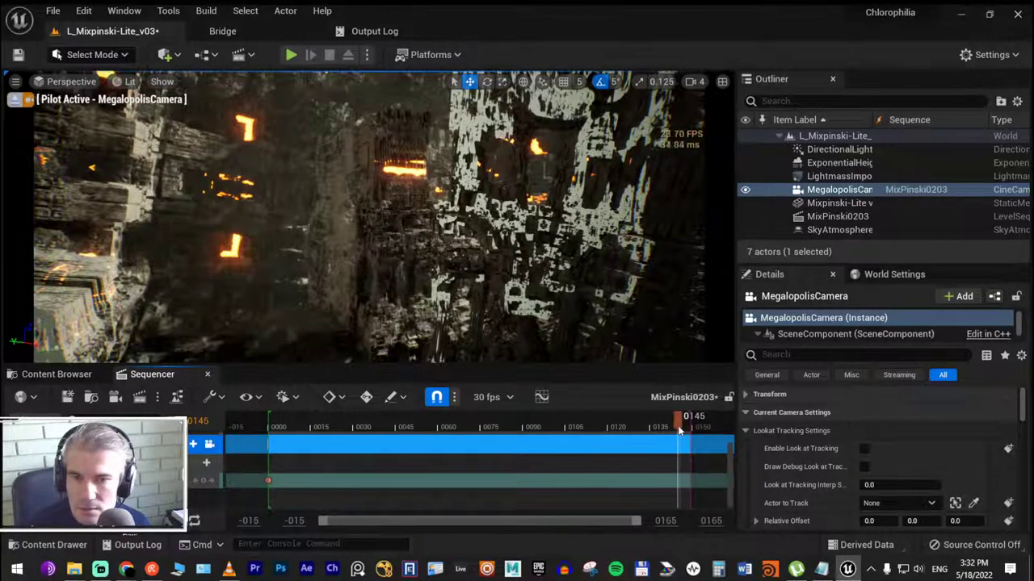
click(284, 426)
key(space)
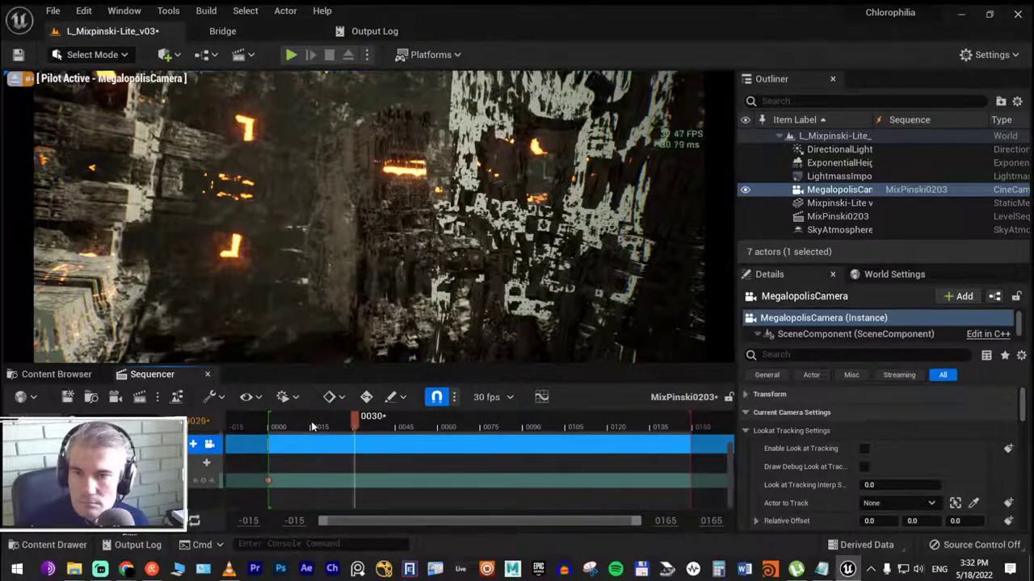
key(space)
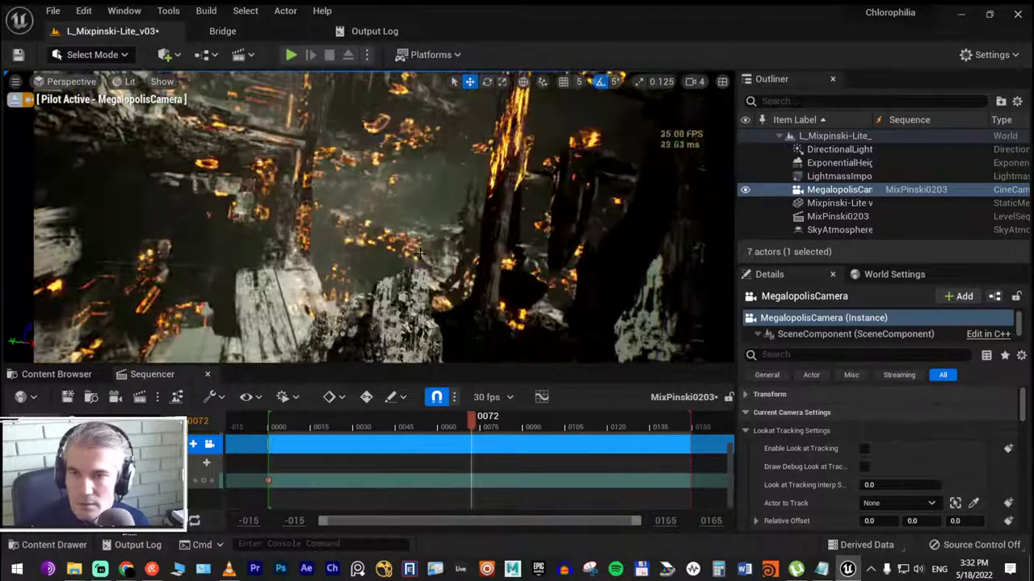
Pilot the camera forward through the city, key it, and move that key to around 0135
right_drag(419, 253, 419, 253)
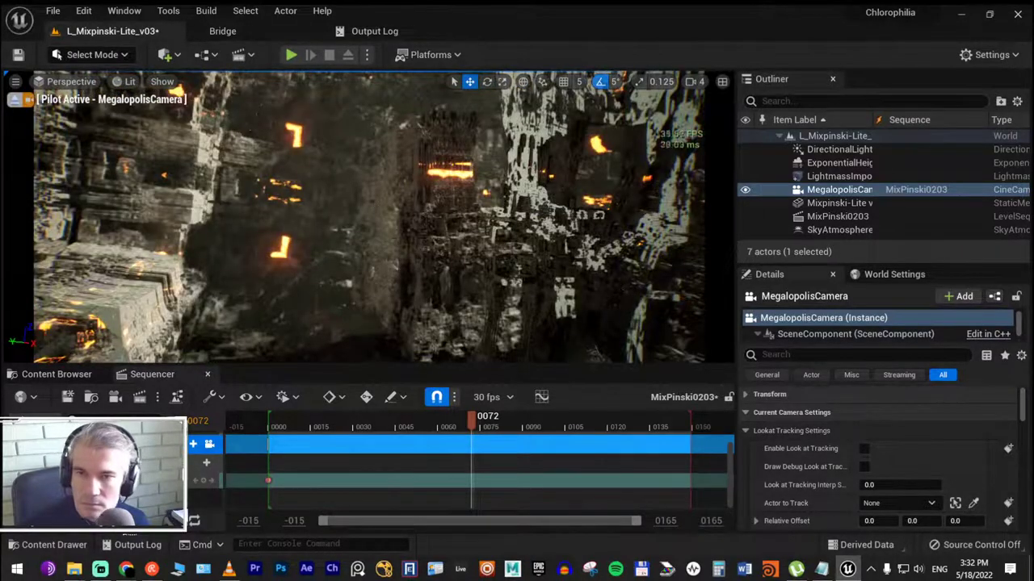
right_drag(715, 91, 716, 91)
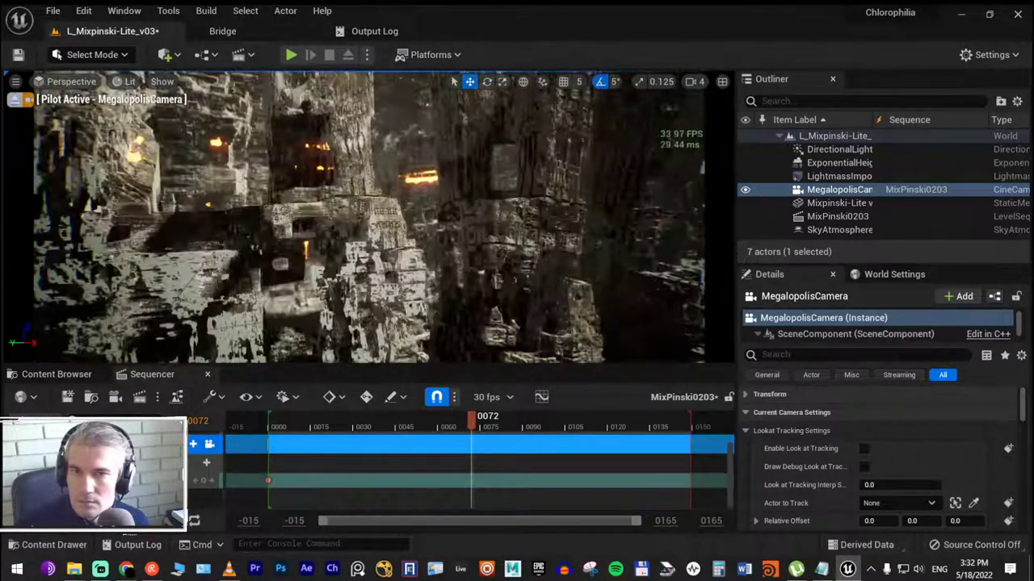
click(702, 83)
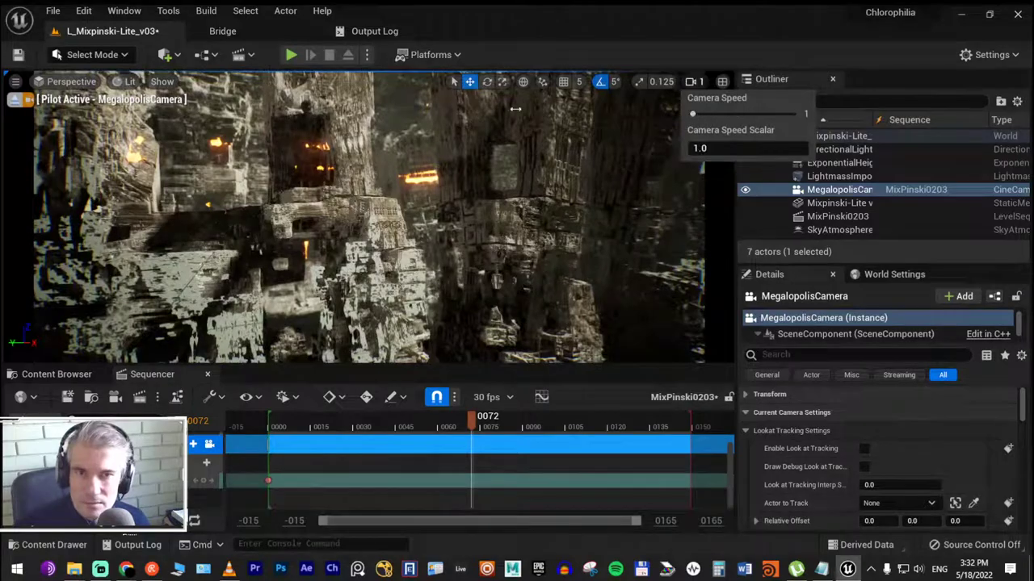
right_drag(419, 253, 419, 253)
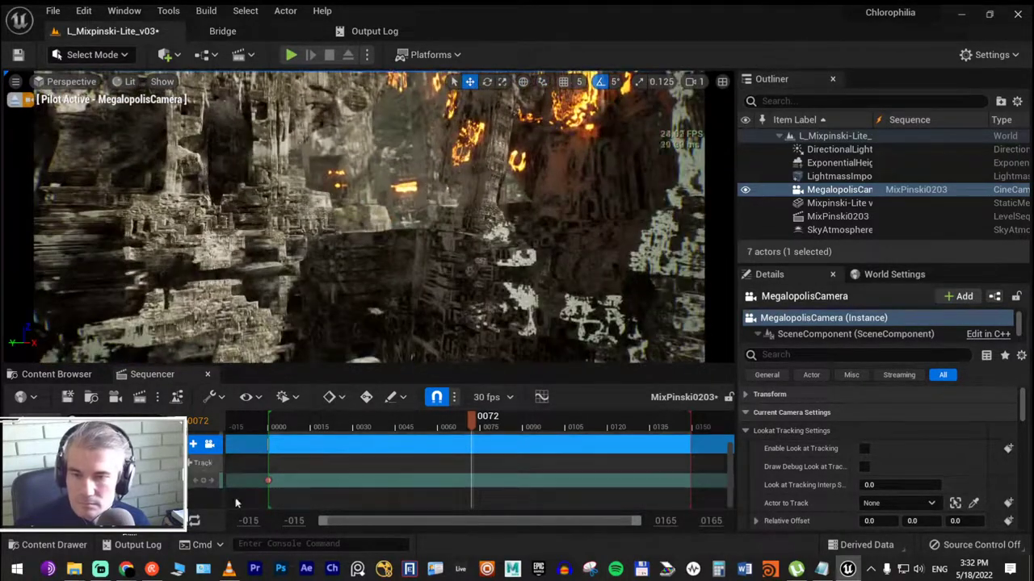
key(s)
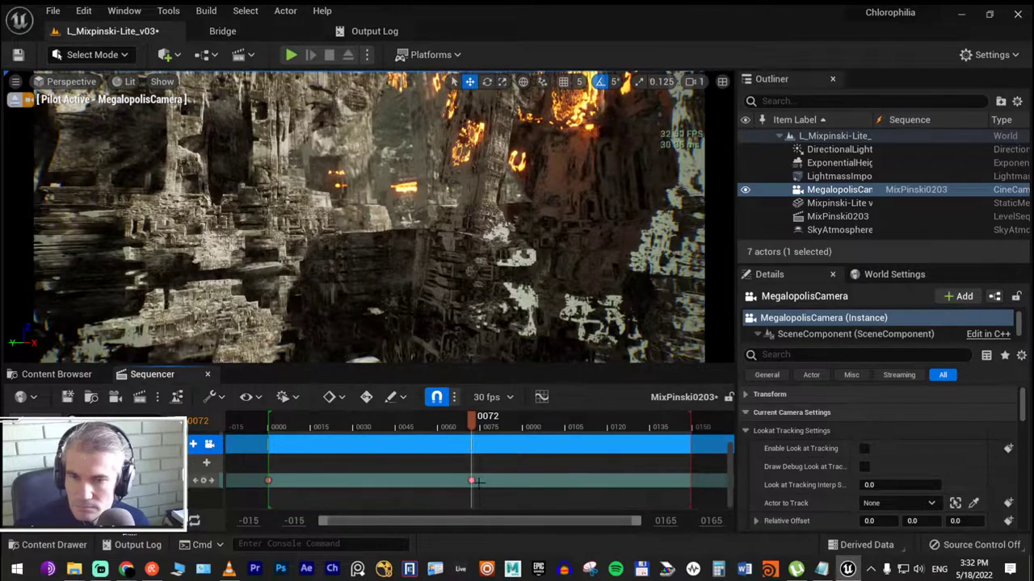
drag(478, 481, 657, 481)
click(657, 426)
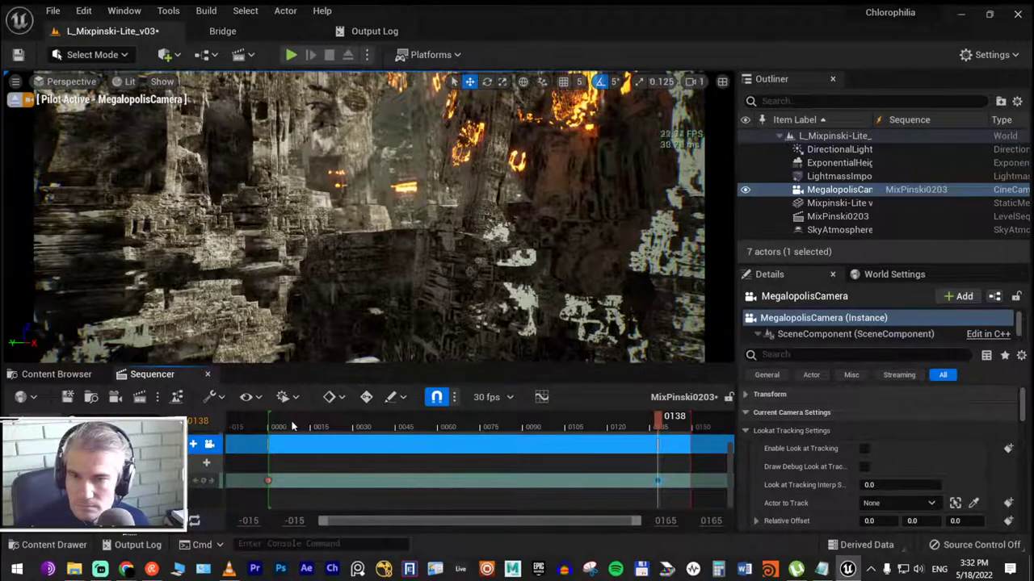
click(292, 427)
click(436, 422)
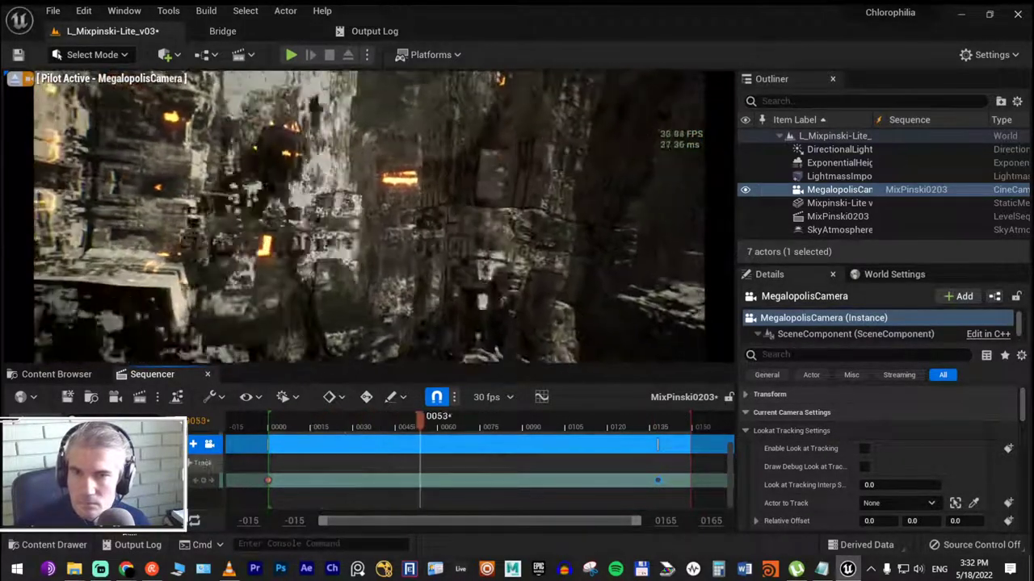
click(658, 421)
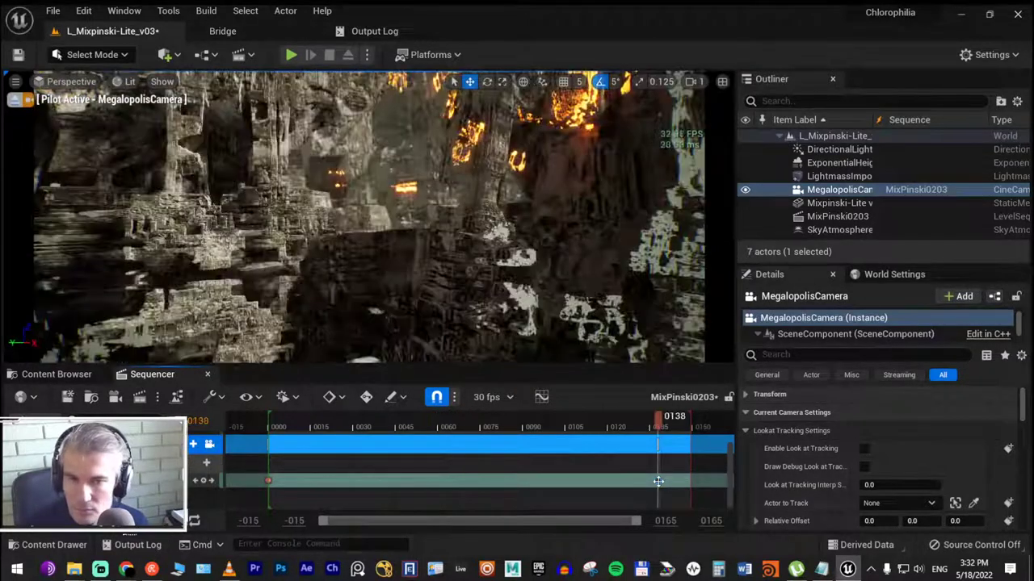
drag(375, 420, 619, 434)
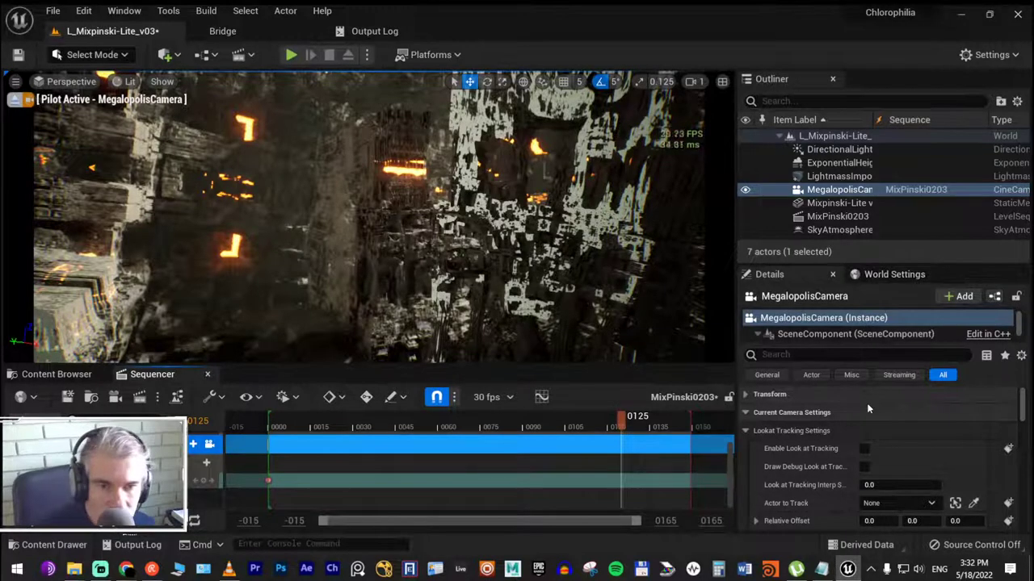
At frame 0125, set the camera's Transform Location X to -24.0 in Details
click(767, 375)
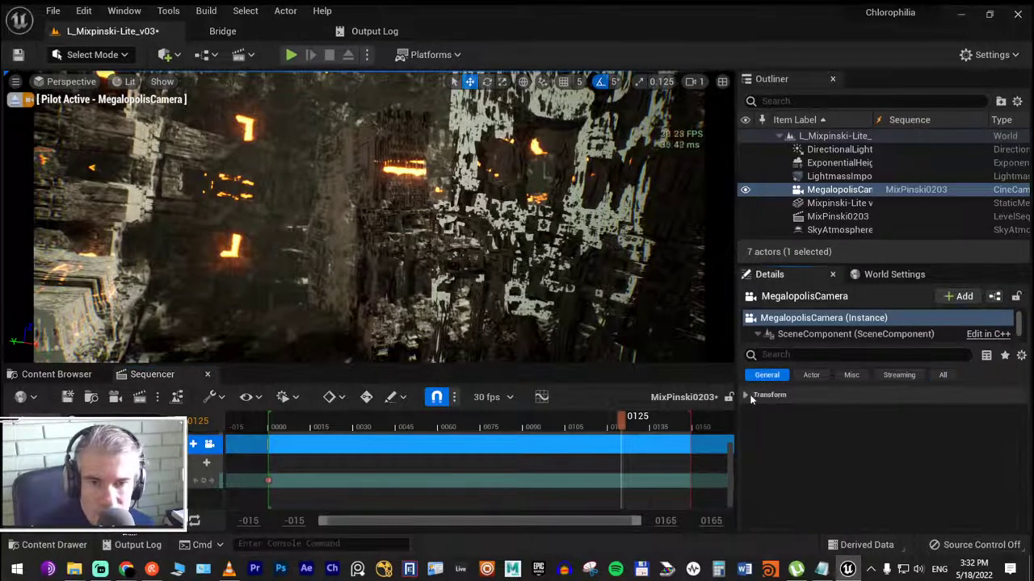
click(750, 397)
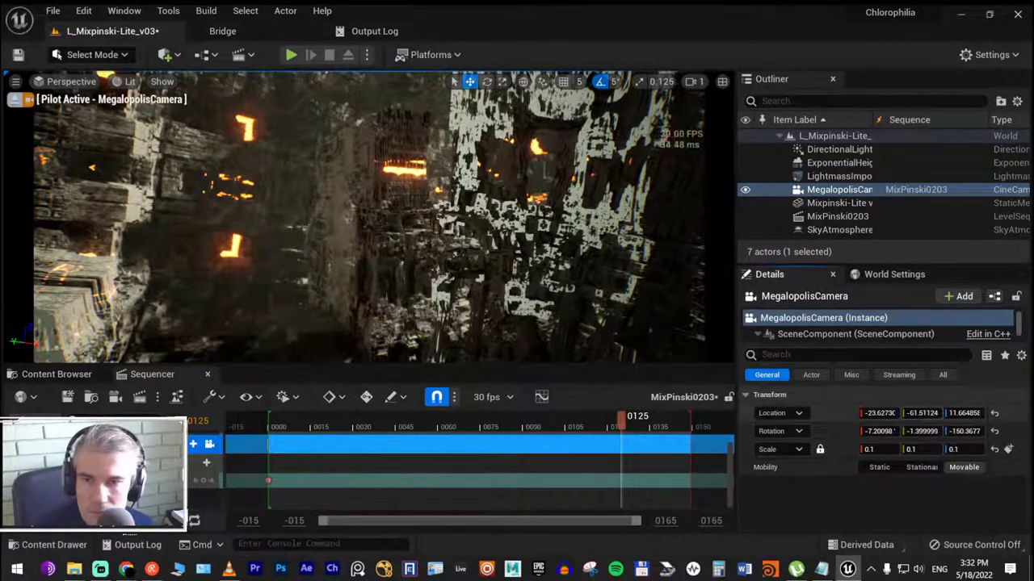
drag(912, 413, 917, 417)
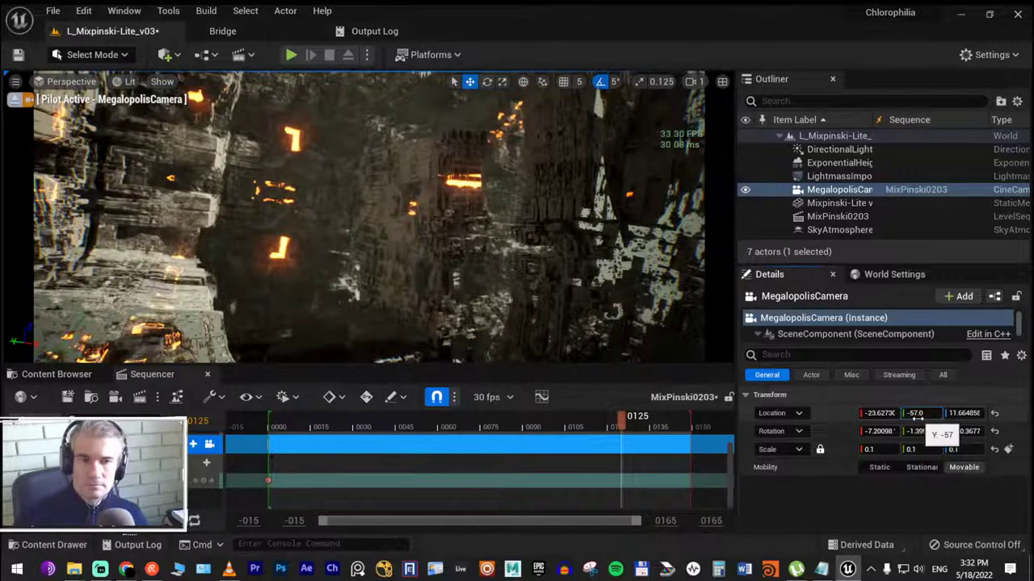
key(ctrl+z)
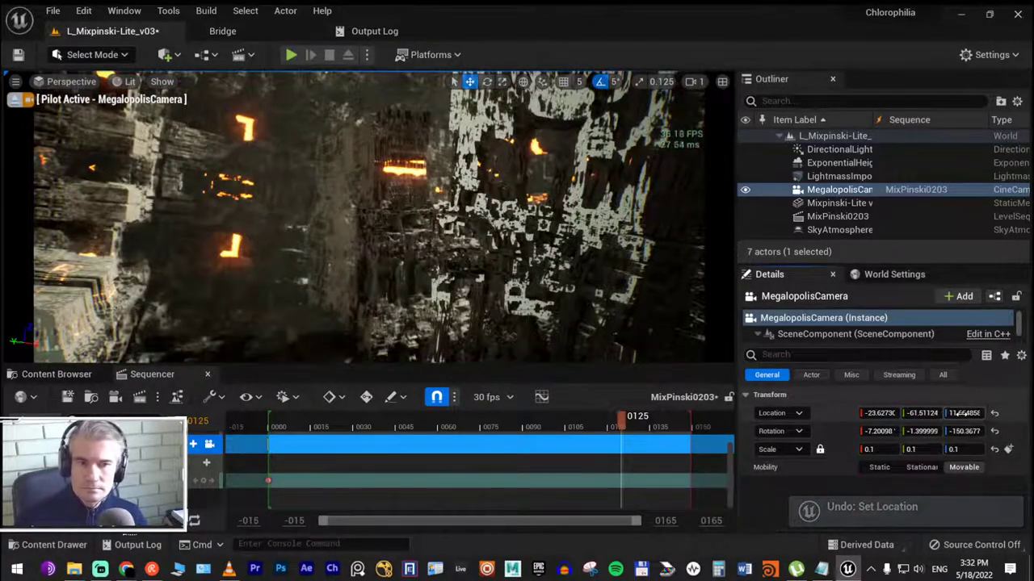
click(963, 412)
text(20)
key(Return)
key(ctrl+z)
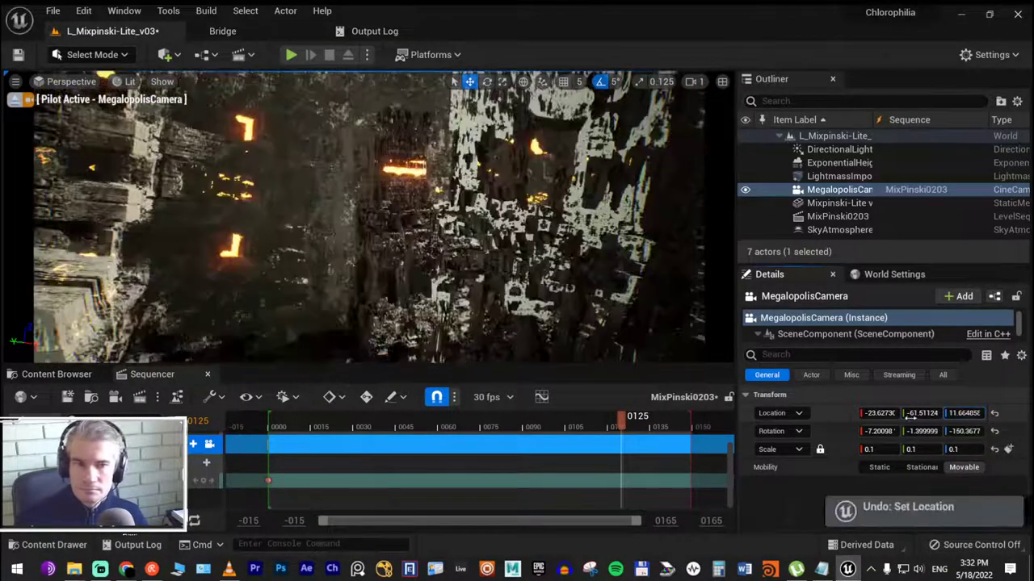
drag(878, 413, 888, 414)
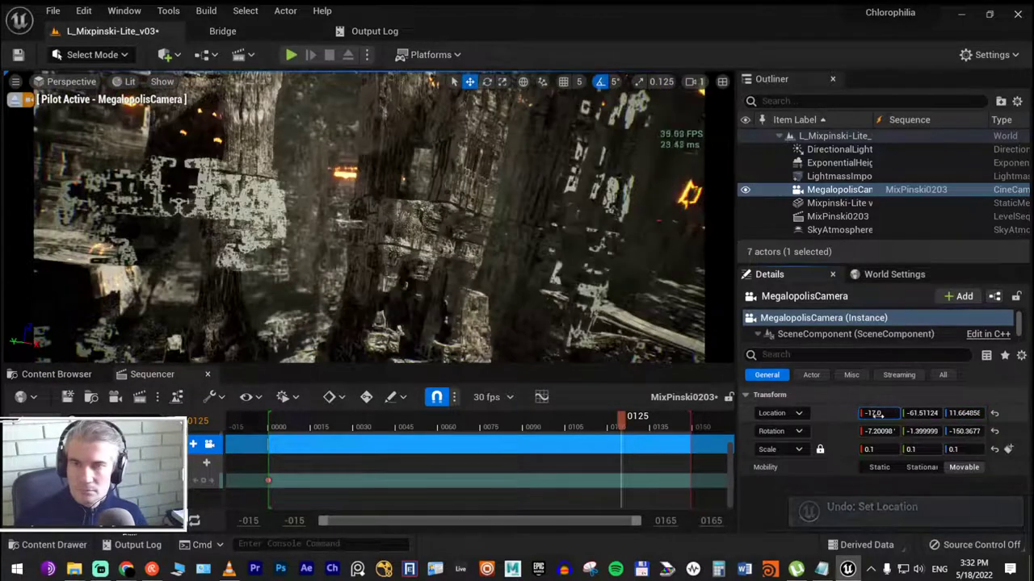
key(ctrl+z)
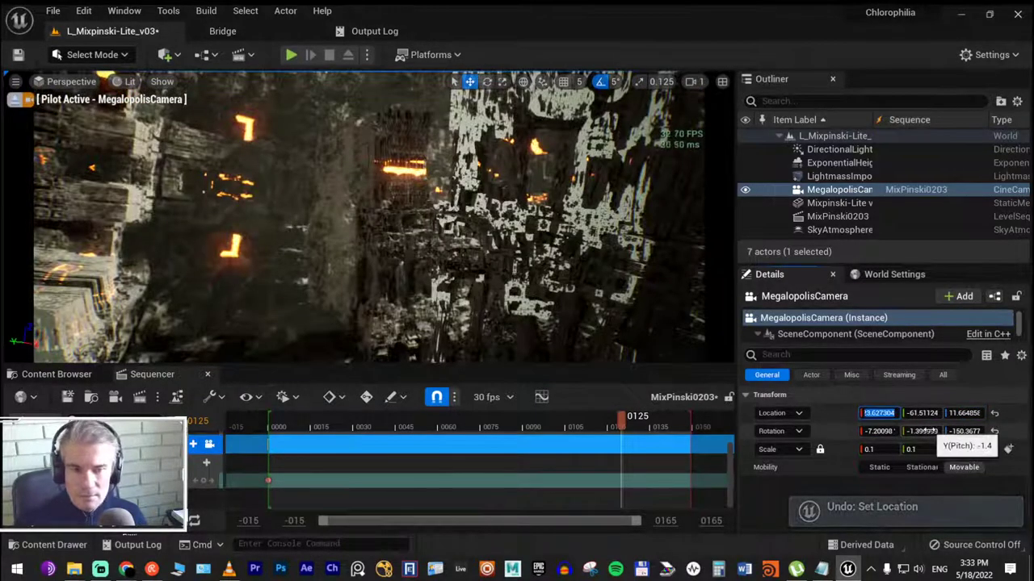
text(-22)
key(Return)
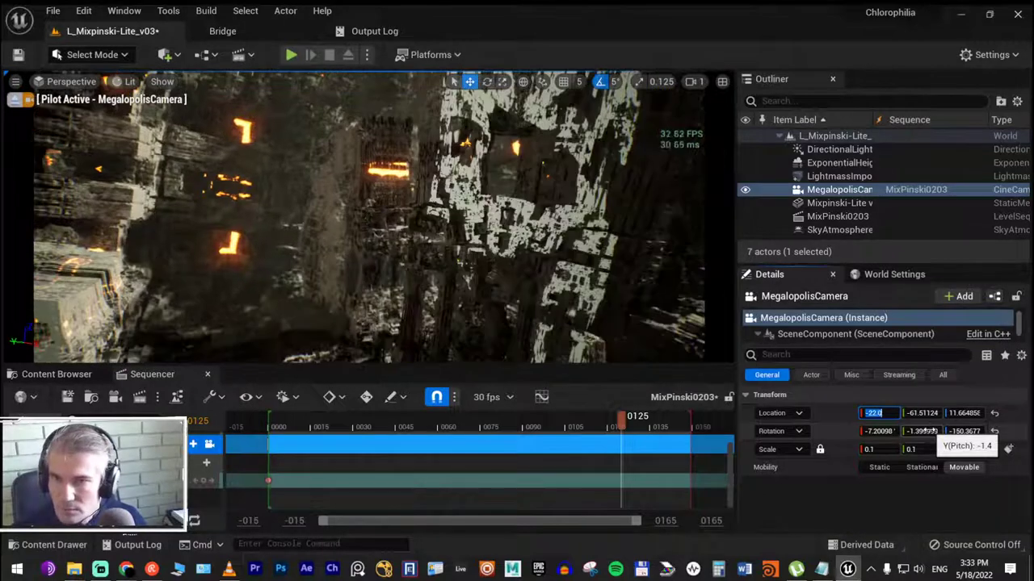
text(-24)
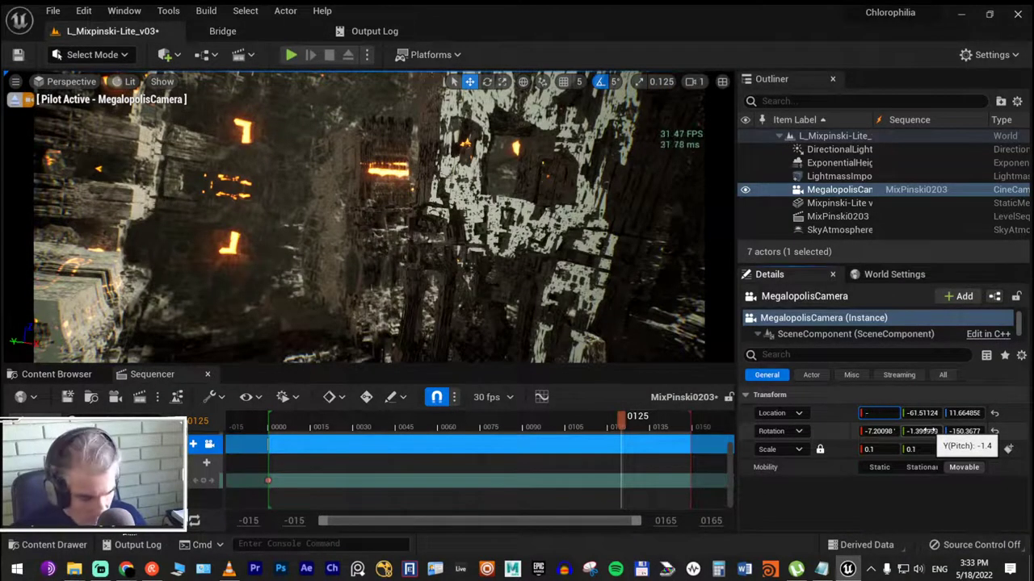
key(Return)
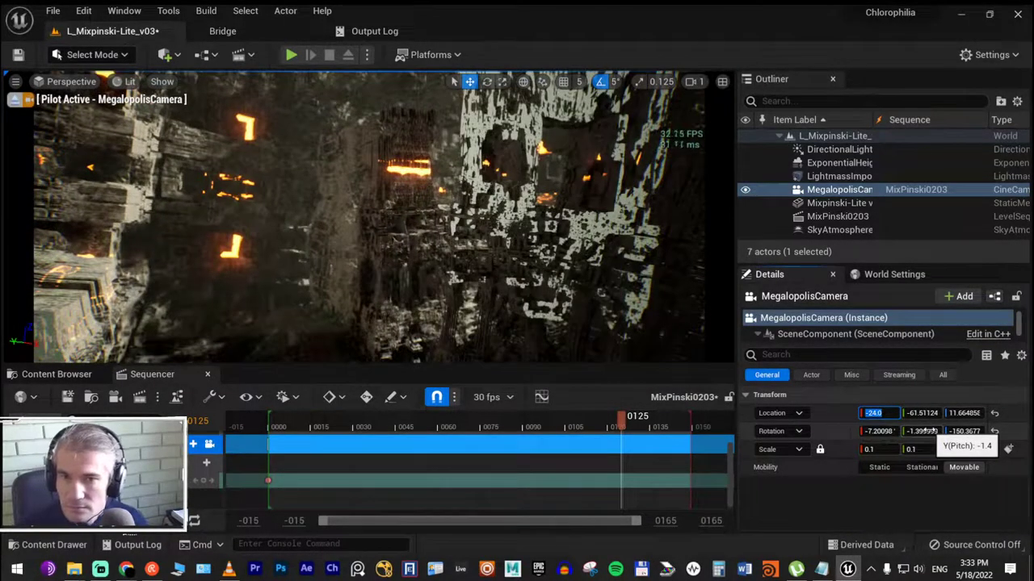
Key the camera's new position at frame 0125 and play back the flight
click(205, 480)
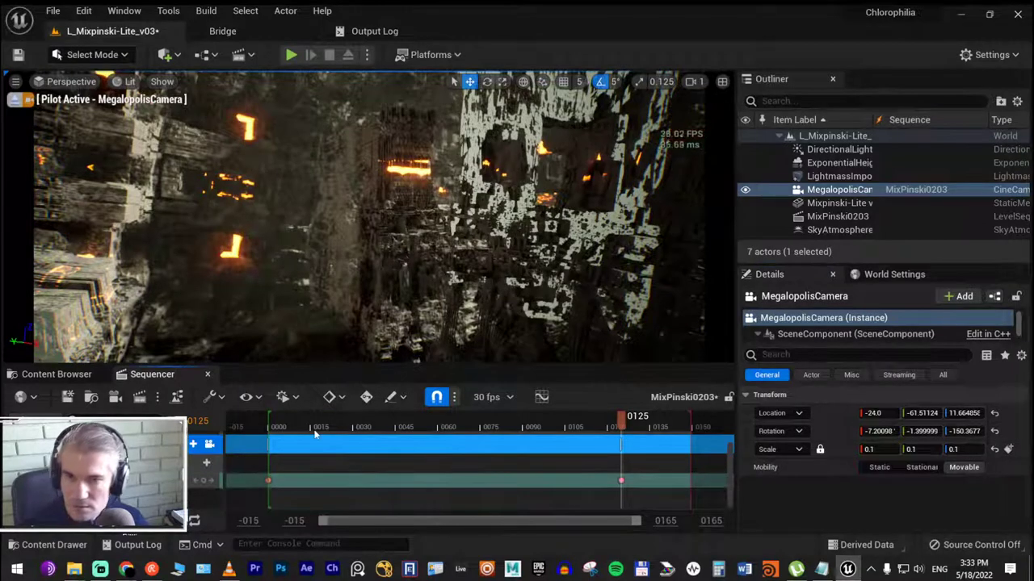
click(305, 426)
key(space)
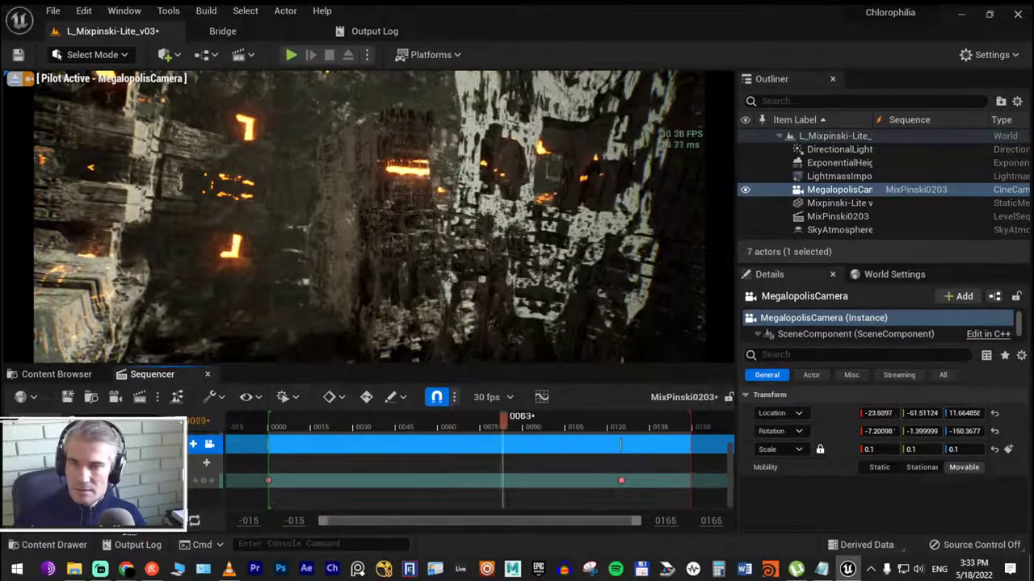
key(space)
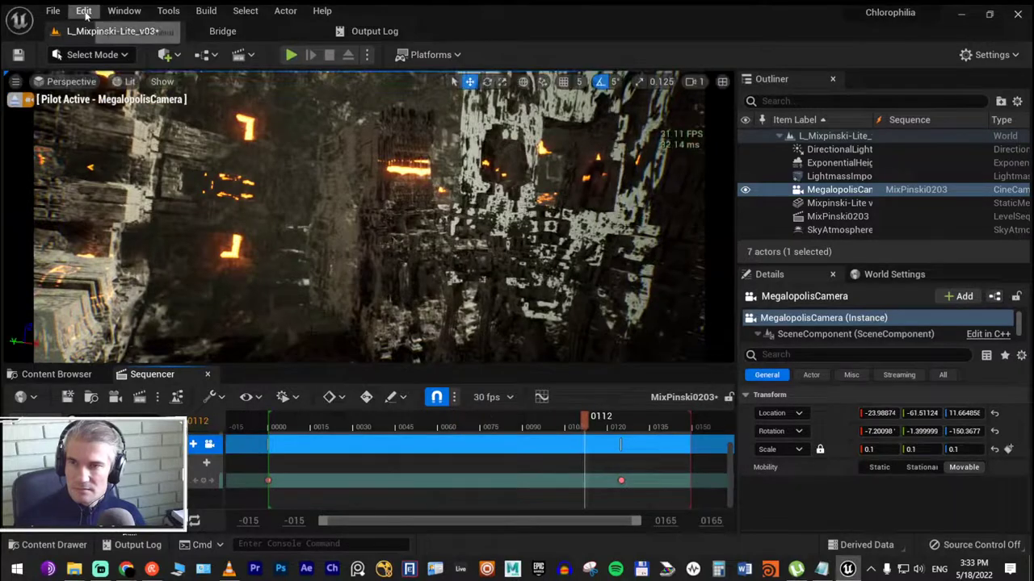
In Project Settings, search 'clip' and set Near Clip Plane to 0.5
click(84, 11)
click(164, 210)
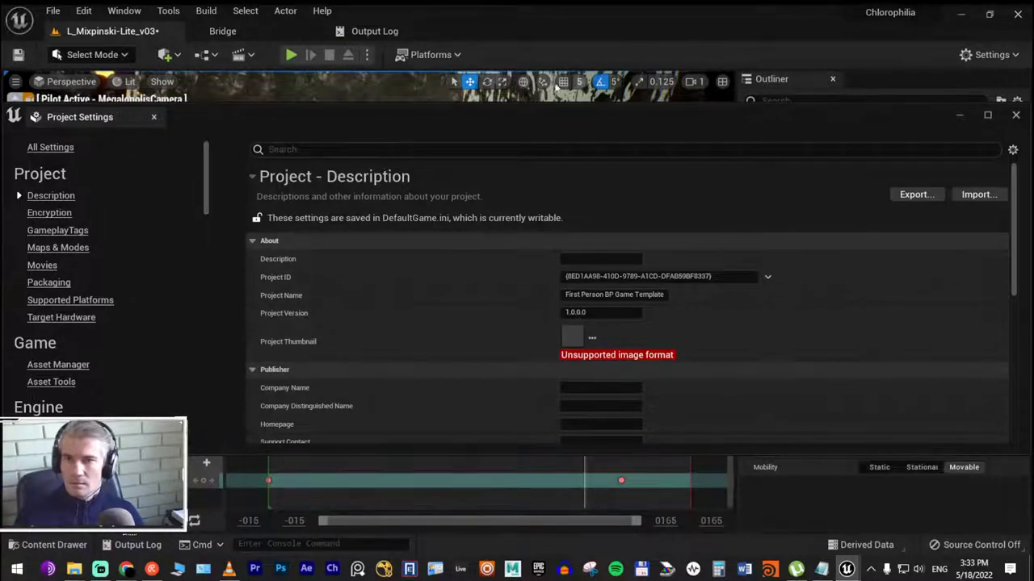
double_click(543, 114)
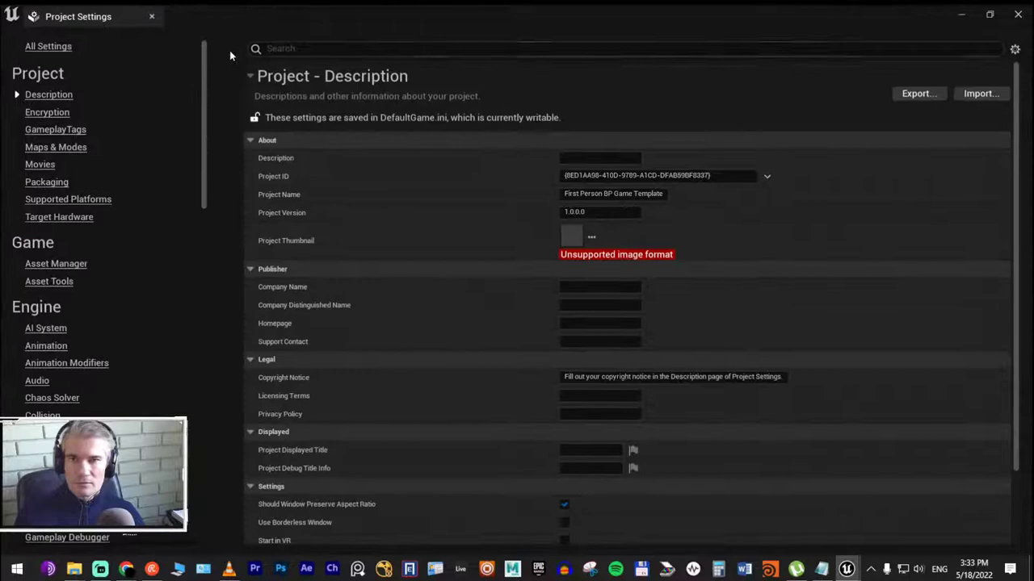
click(279, 49)
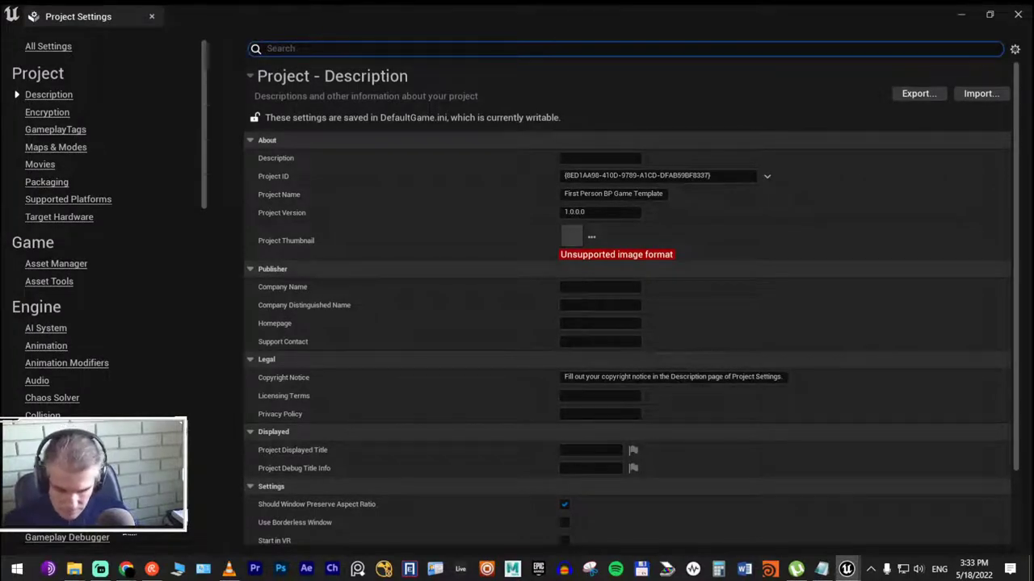
text(clip)
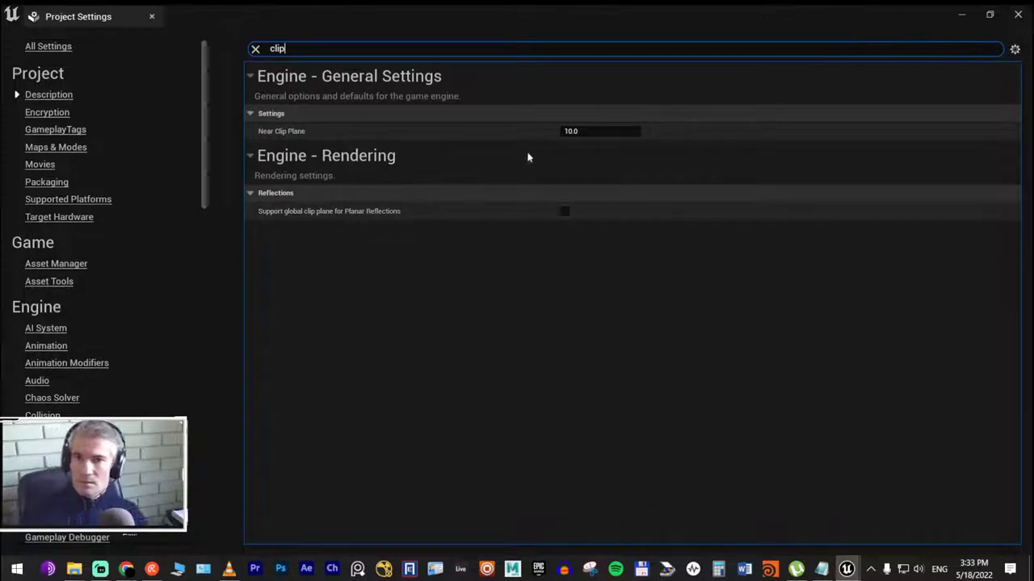
click(583, 130)
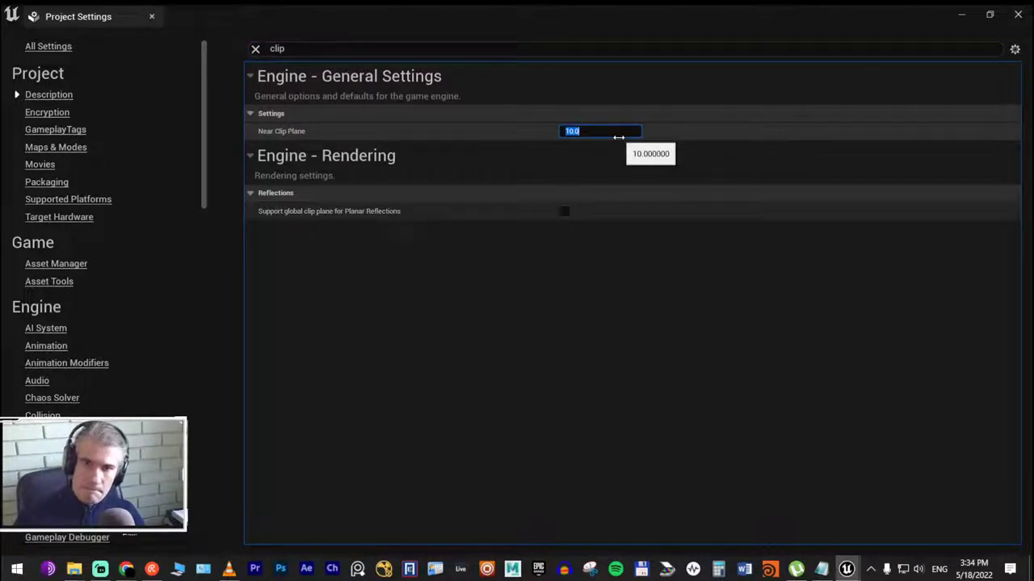
text(0.5)
key(Return)
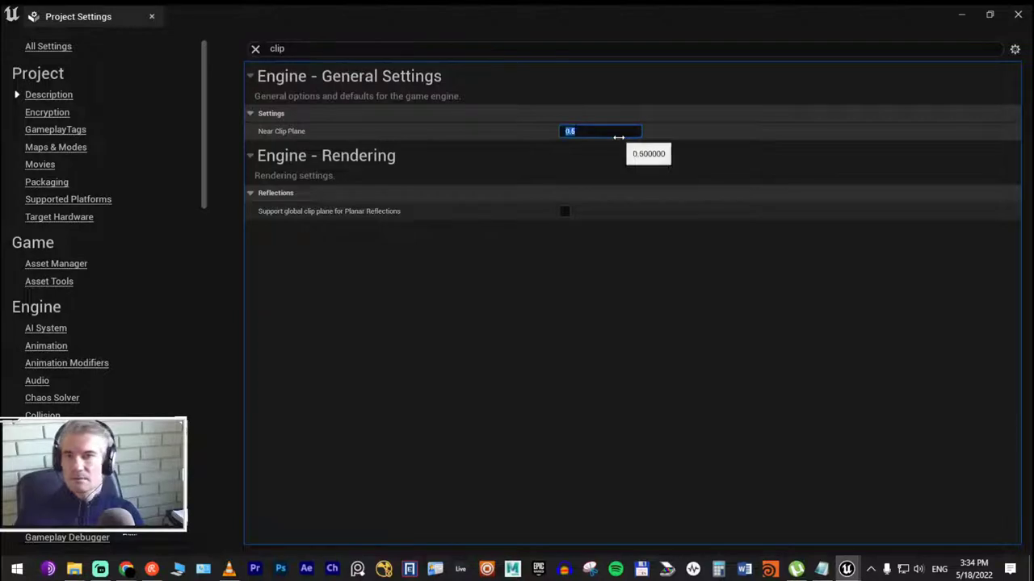
drag(493, 16, 917, 142)
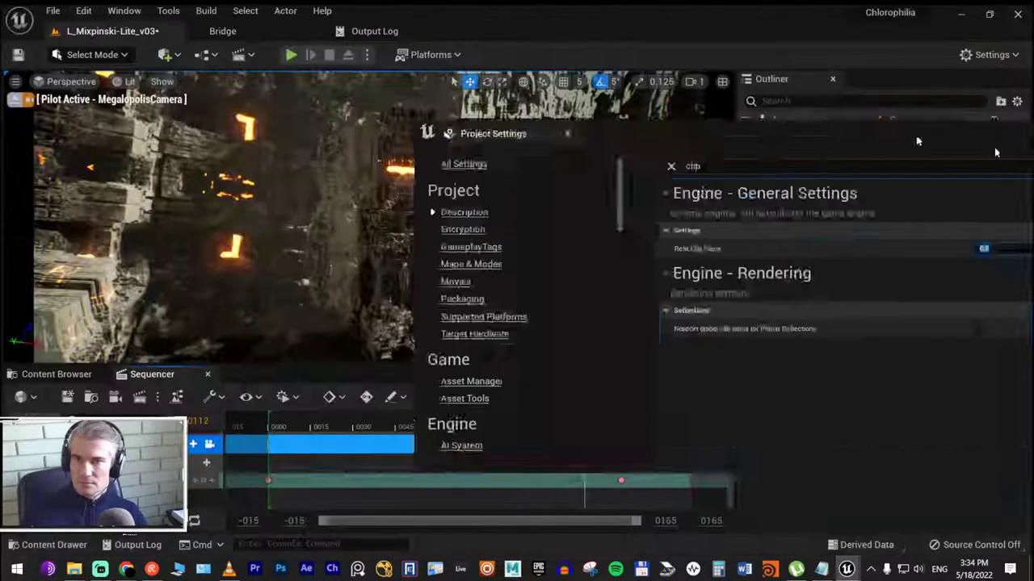
drag(994, 152, 993, 206)
click(1023, 205)
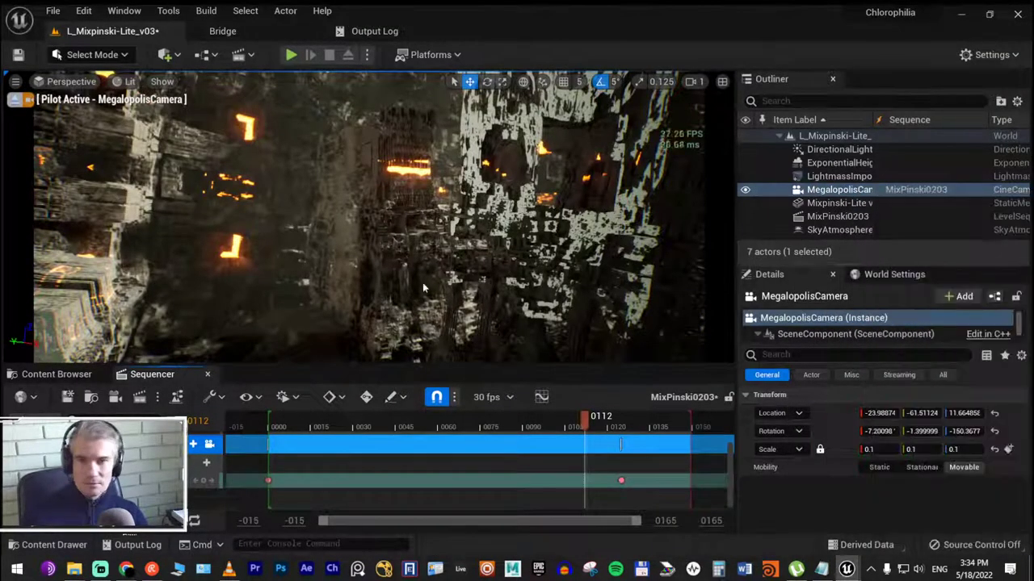
click(281, 430)
key(space)
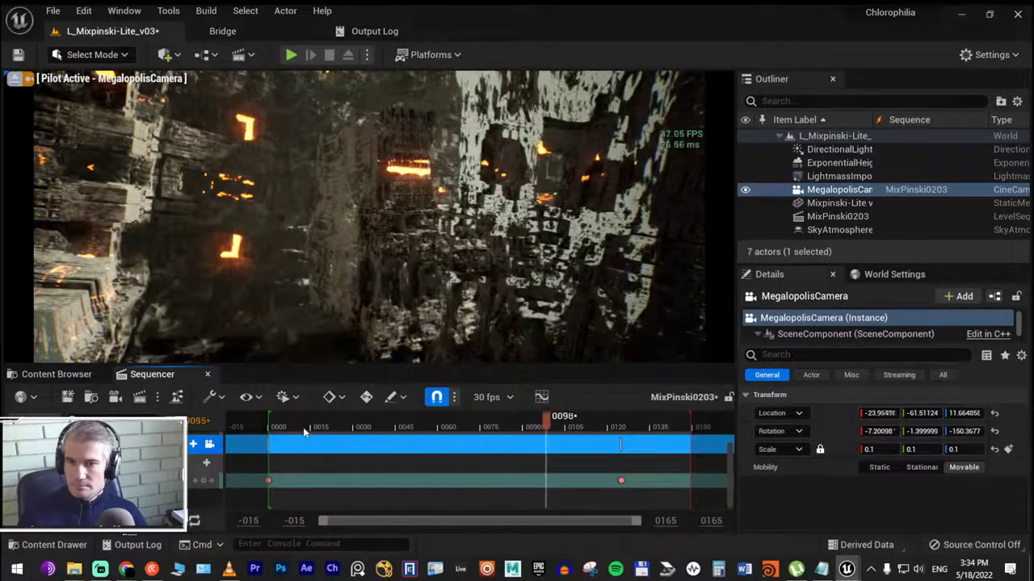
key(space)
click(667, 521)
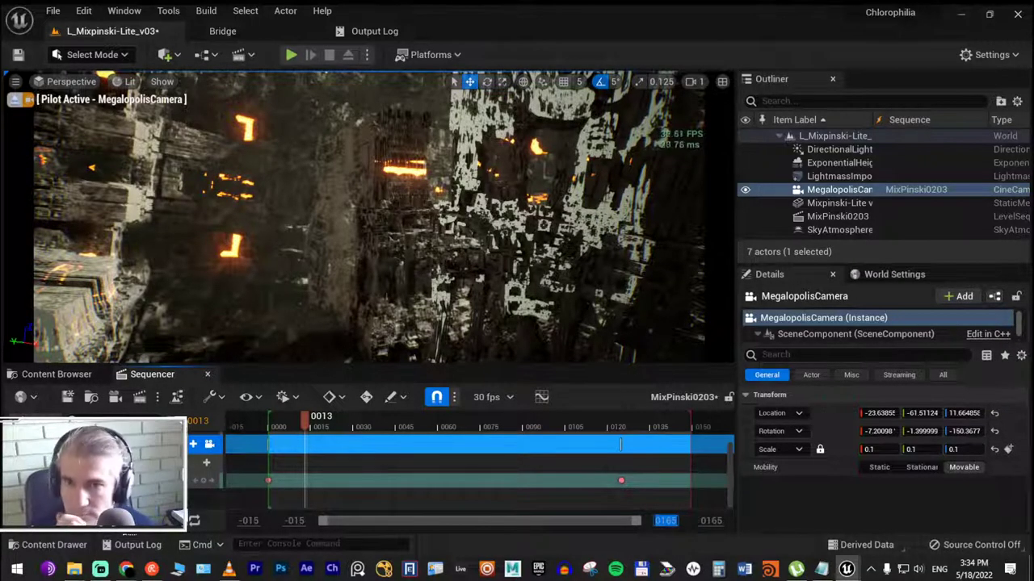
key(Return)
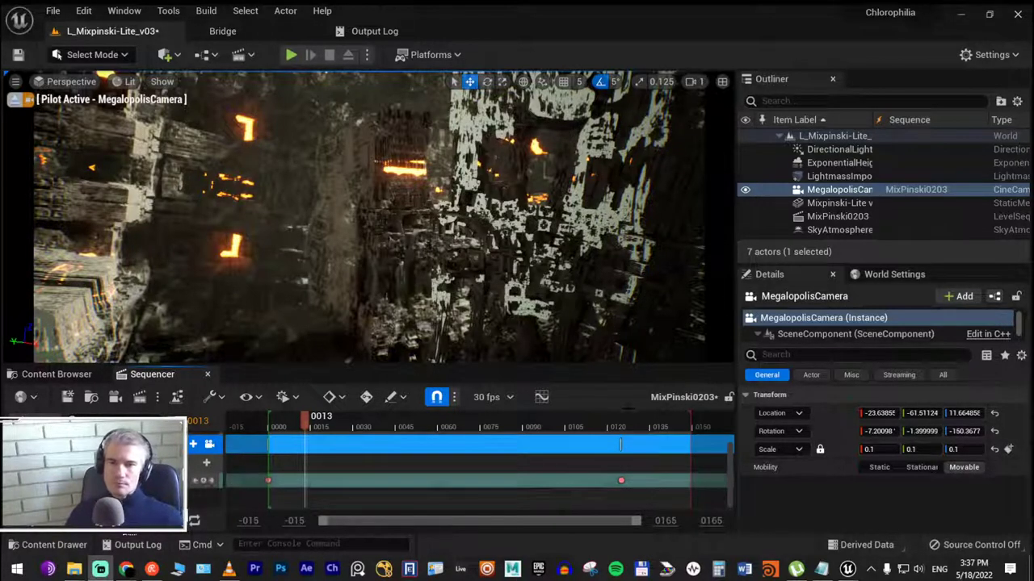
click(670, 521)
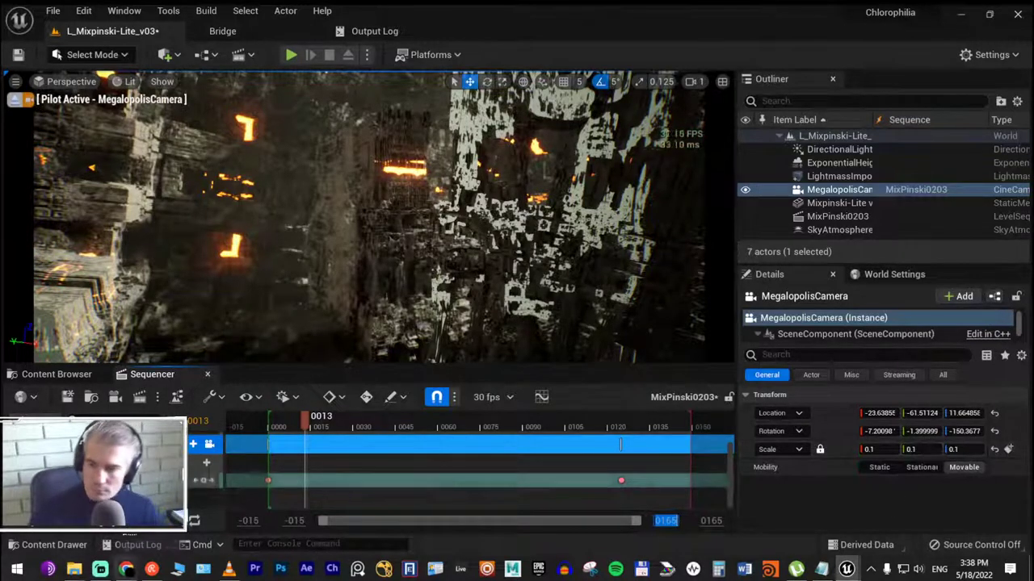
Bring up File Explorer and look inside the Chlorophilia folder on New Volume (E:)
mouse_move(73, 569)
click(191, 504)
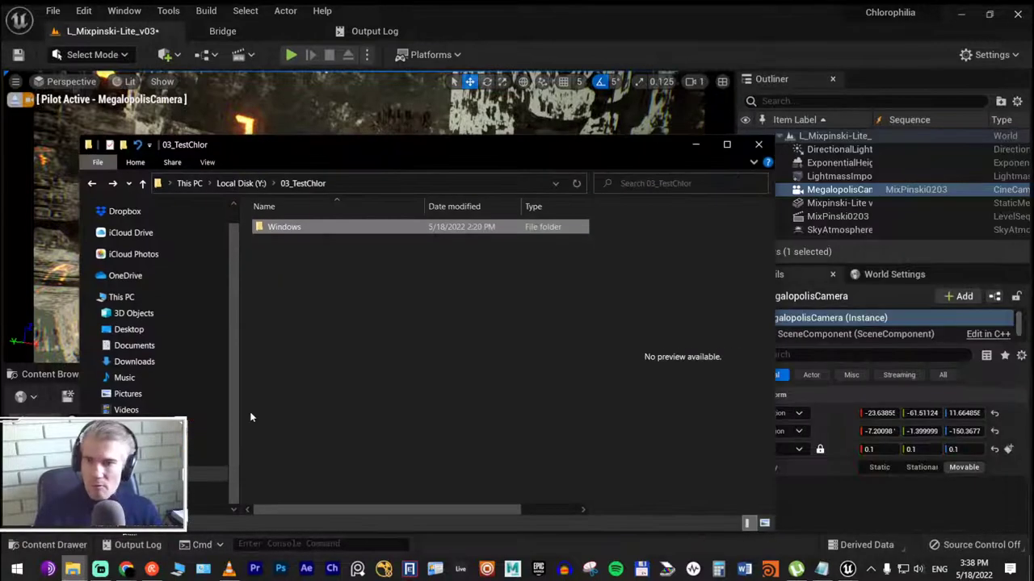
key(alt+Left)
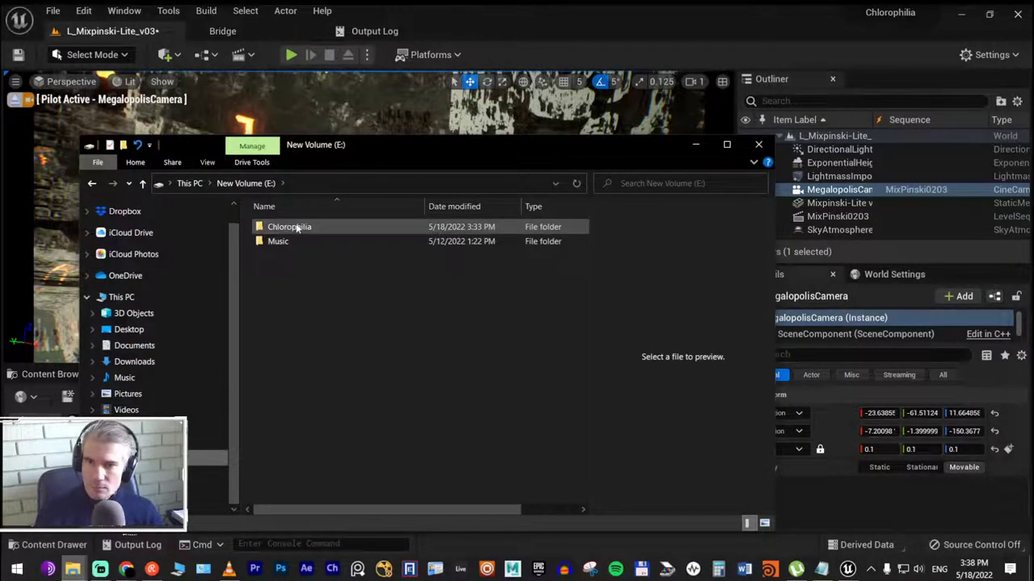
double_click(295, 226)
key(alt+Left)
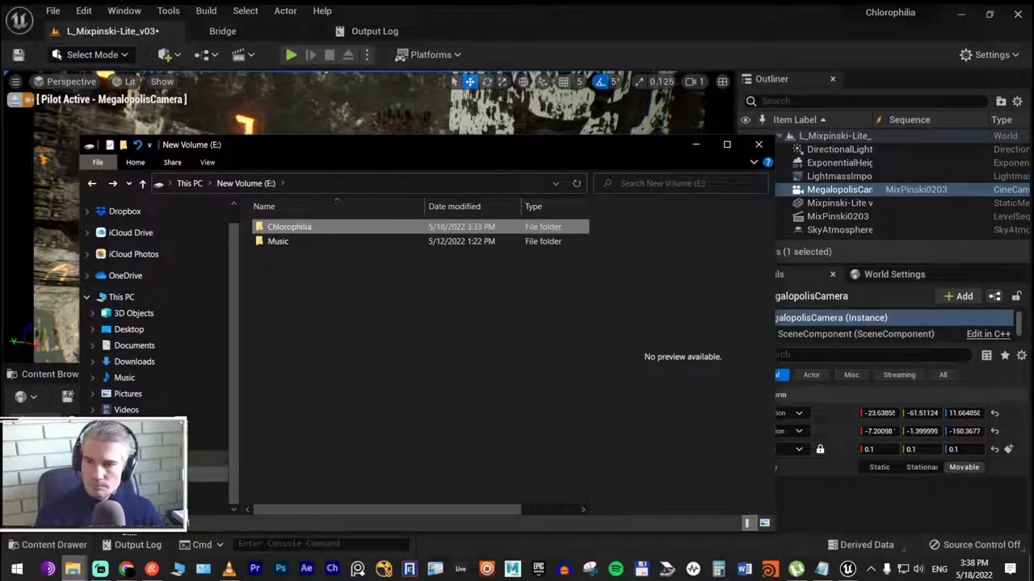
Browse to D:\15_Clorophilia\01_RenderedScenes
click(129, 474)
click(129, 442)
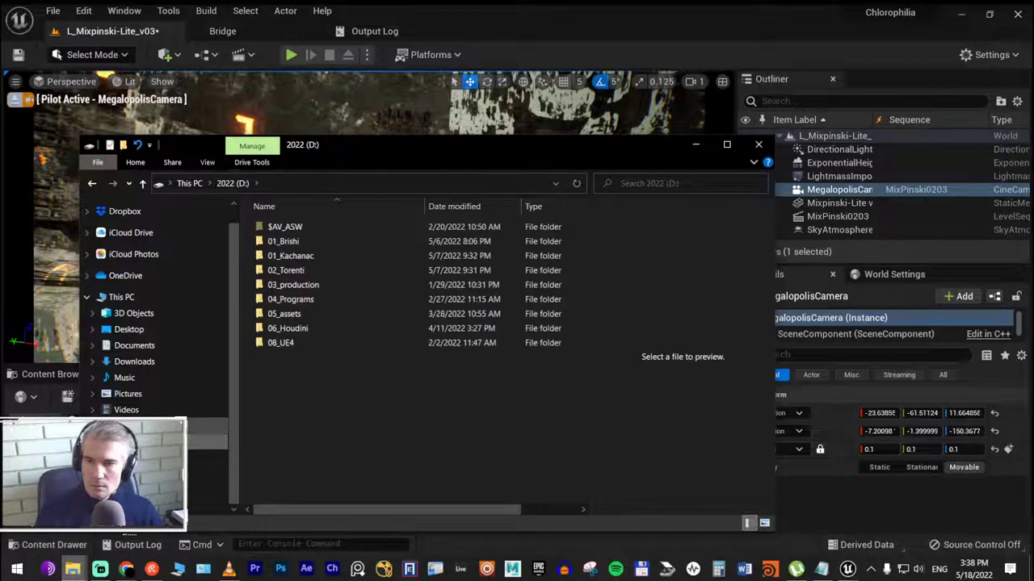
click(118, 299)
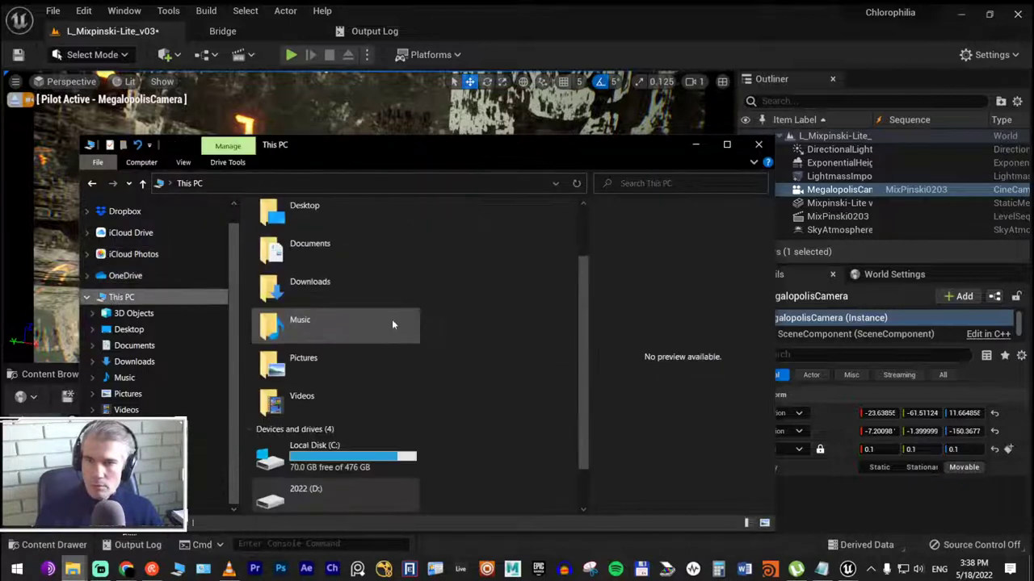
scroll(428, 392, down, 2)
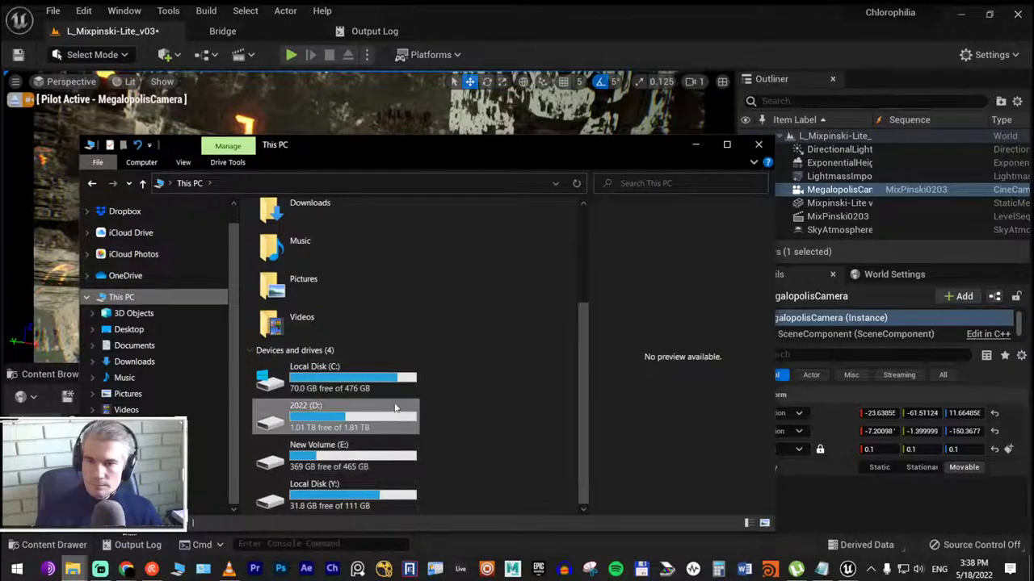
double_click(315, 416)
scroll(331, 312, down, 1)
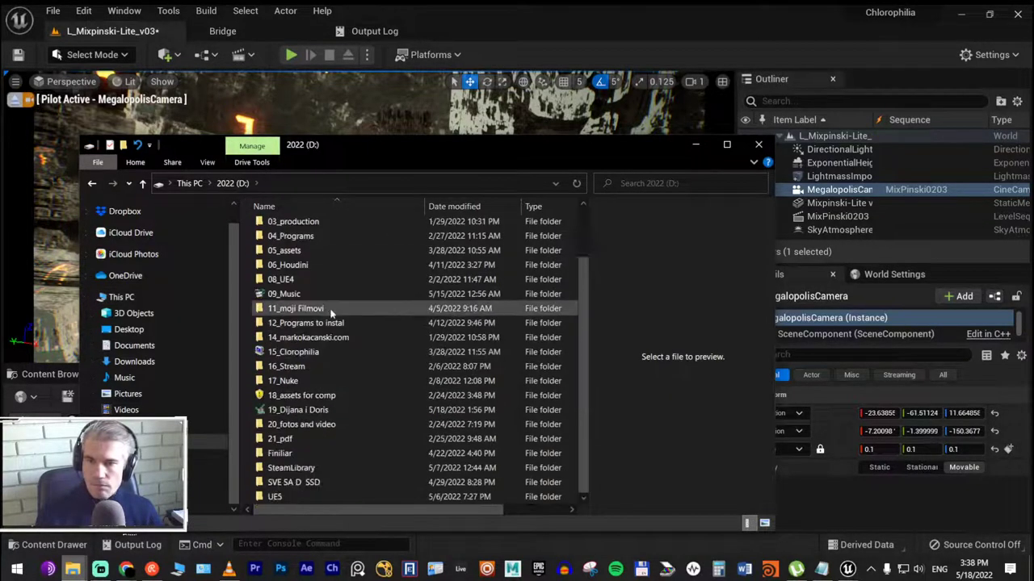
click(304, 353)
double_click(304, 354)
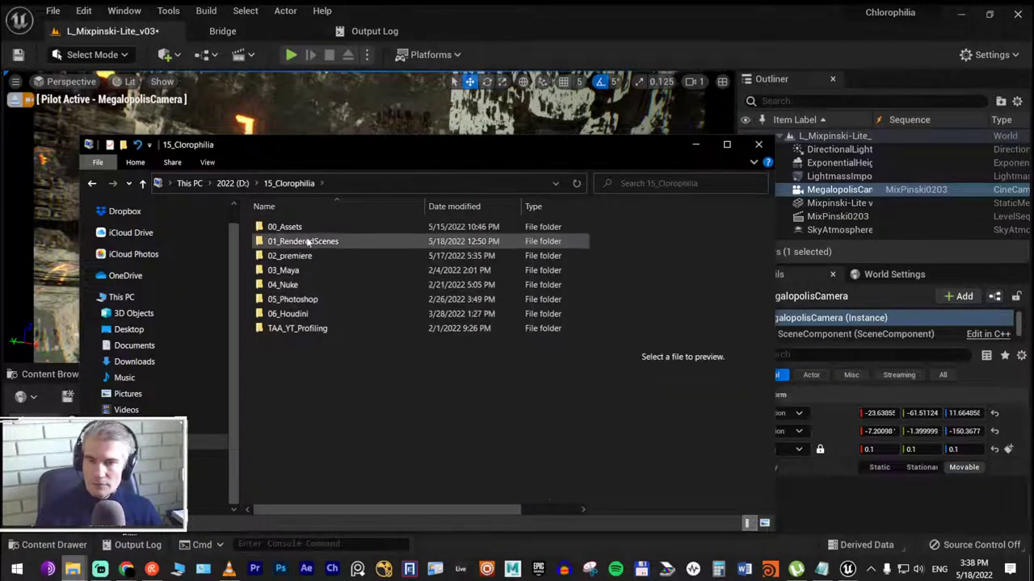
click(313, 242)
double_click(314, 242)
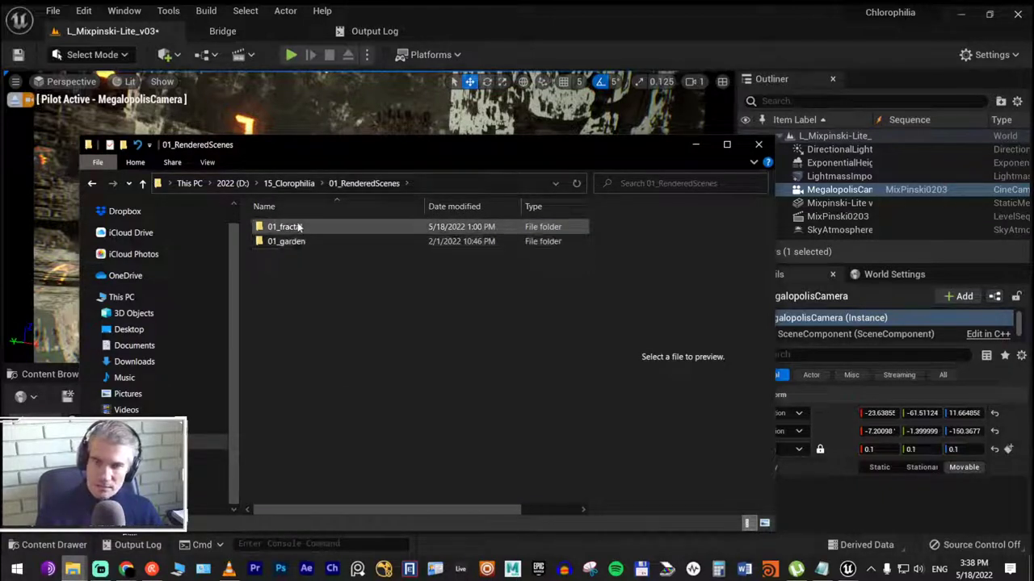
Rename the fractal renders folder to 02_fractal and check its images
click(276, 231)
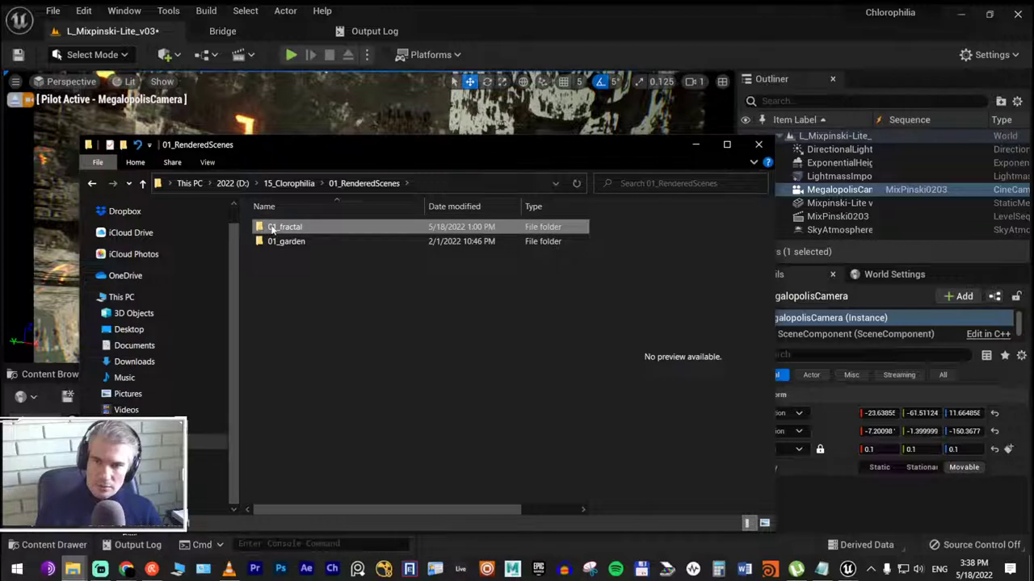
click(272, 230)
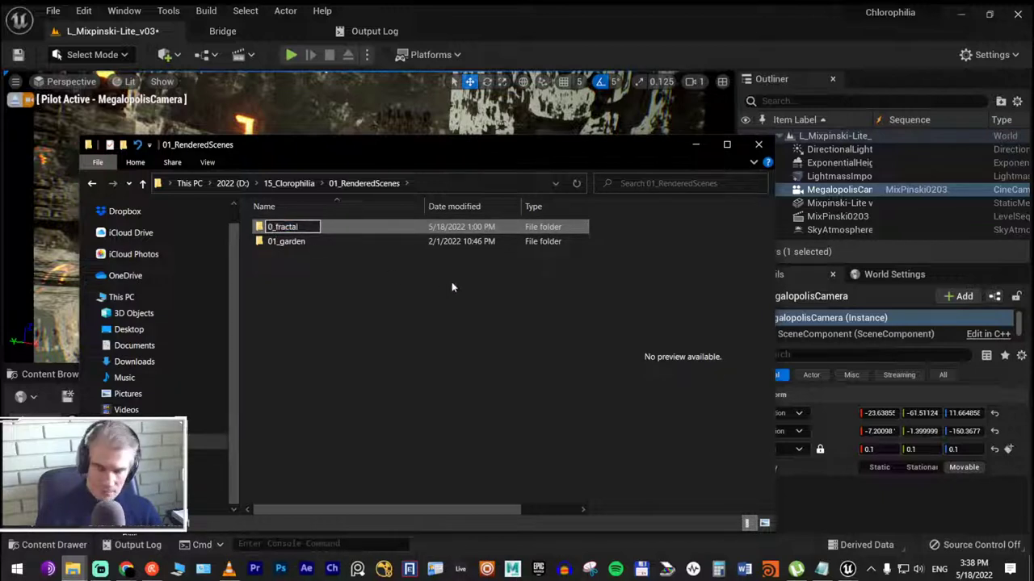
text(2)
key(Return)
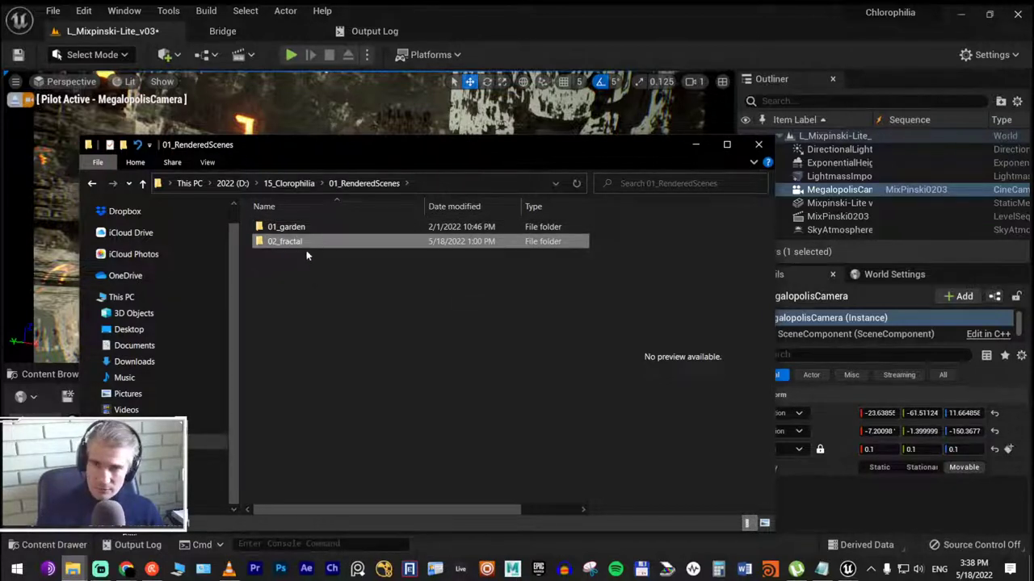
key(Return)
key(alt+Left)
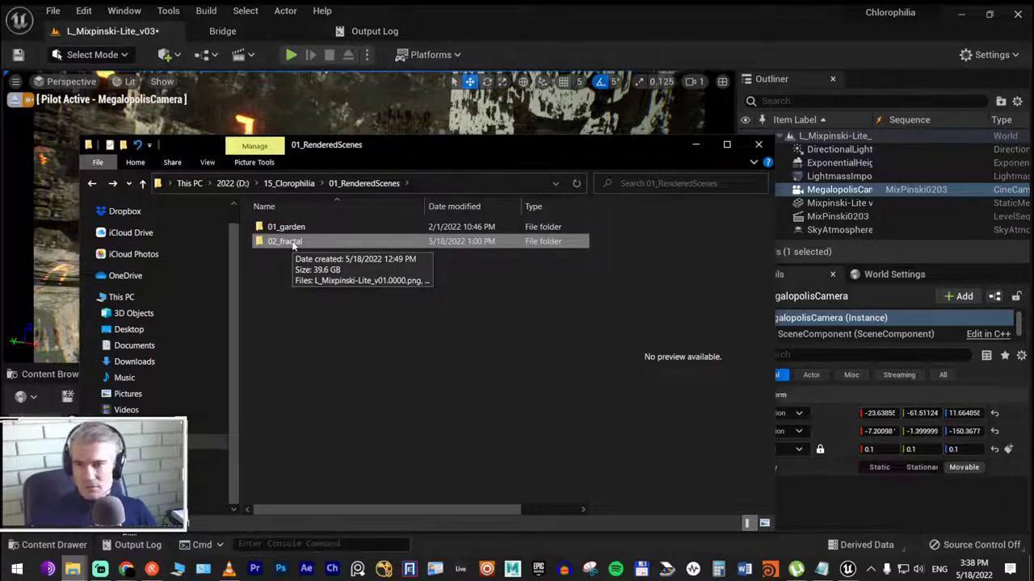
Create a shortcut to 02_fractal and open the 01_Brishi folder on D:
right_click(294, 243)
click(399, 495)
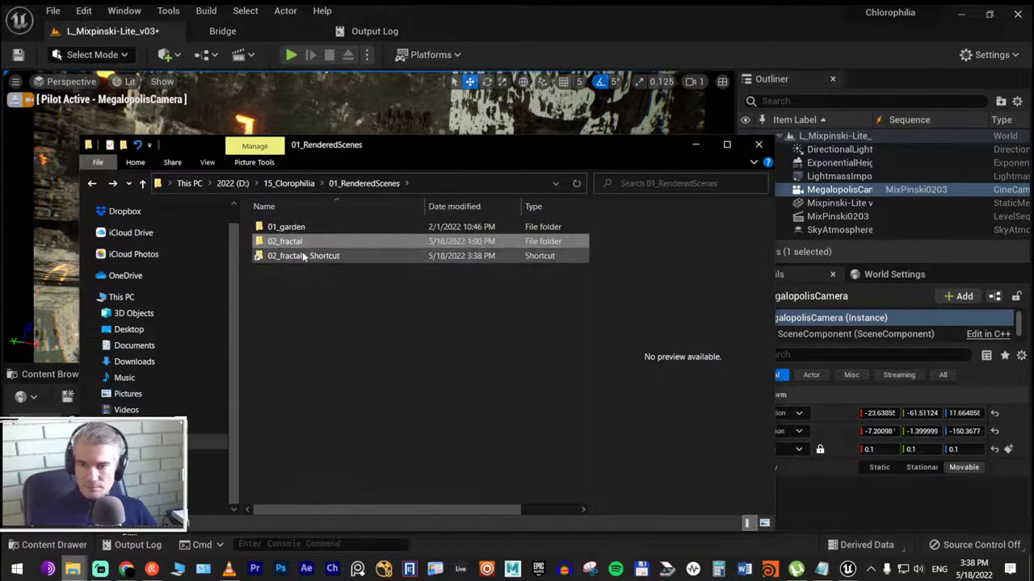
click(303, 257)
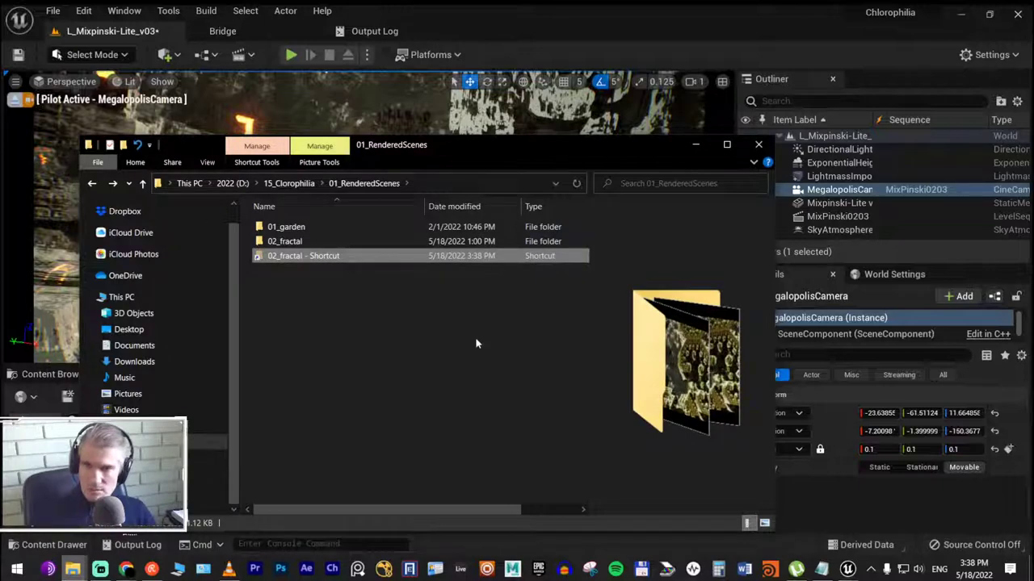
key(alt+Up)
click(233, 184)
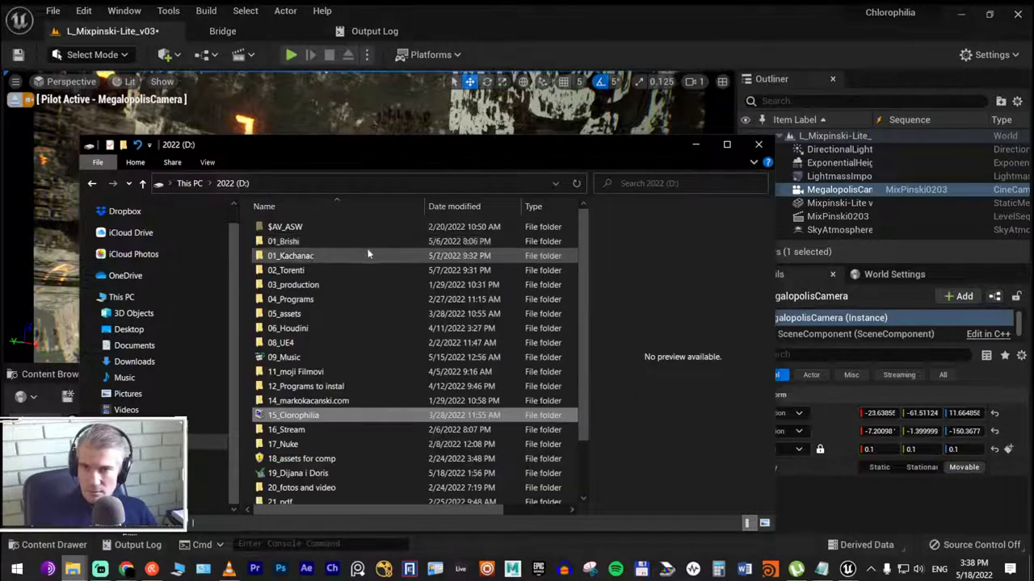
double_click(304, 242)
Paste the 02_fractal shortcut into 01_Brishi, then set the sequence end frame to 0500
key(ctrl+v)
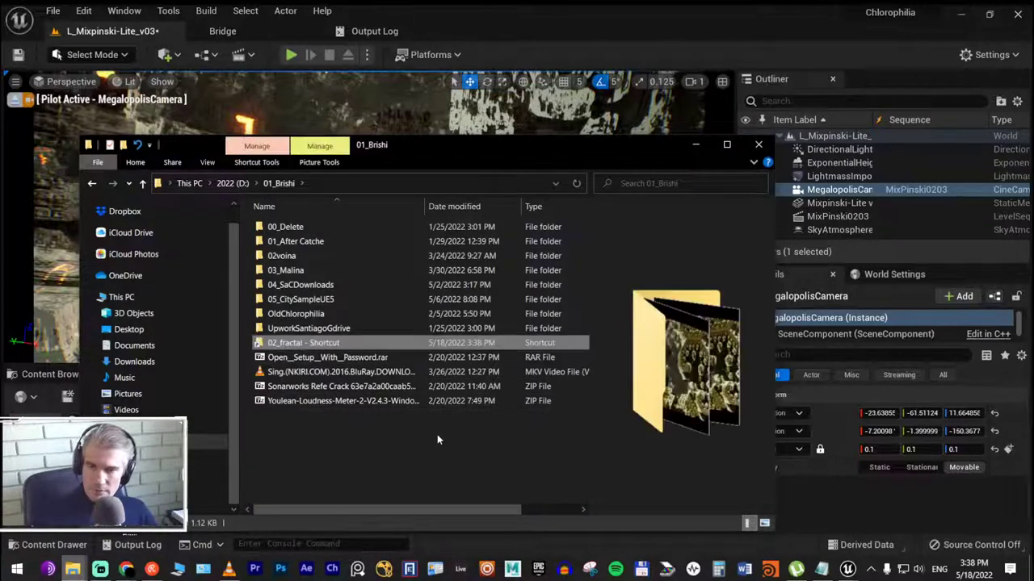
click(696, 145)
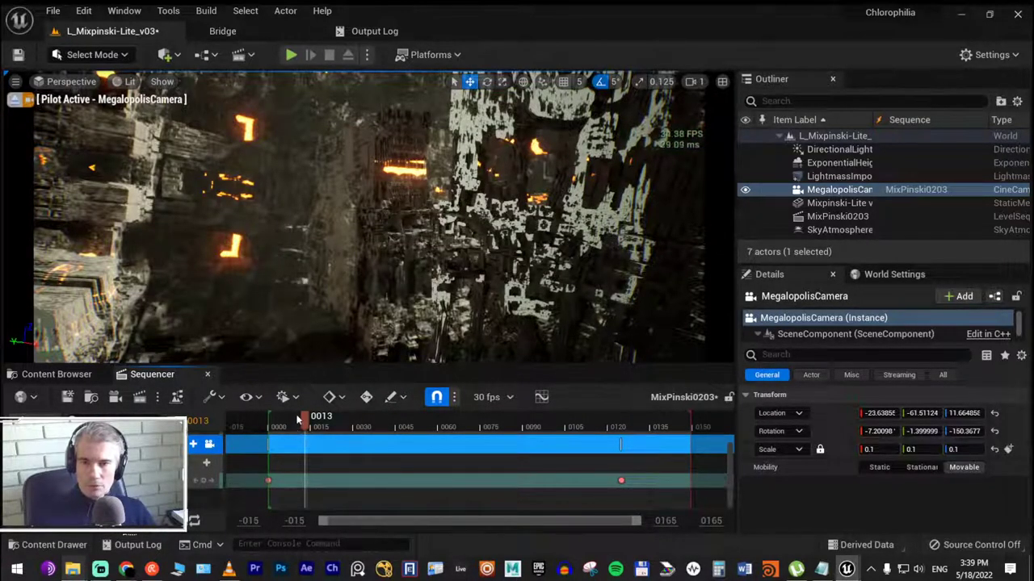
mouse_move(814, 557)
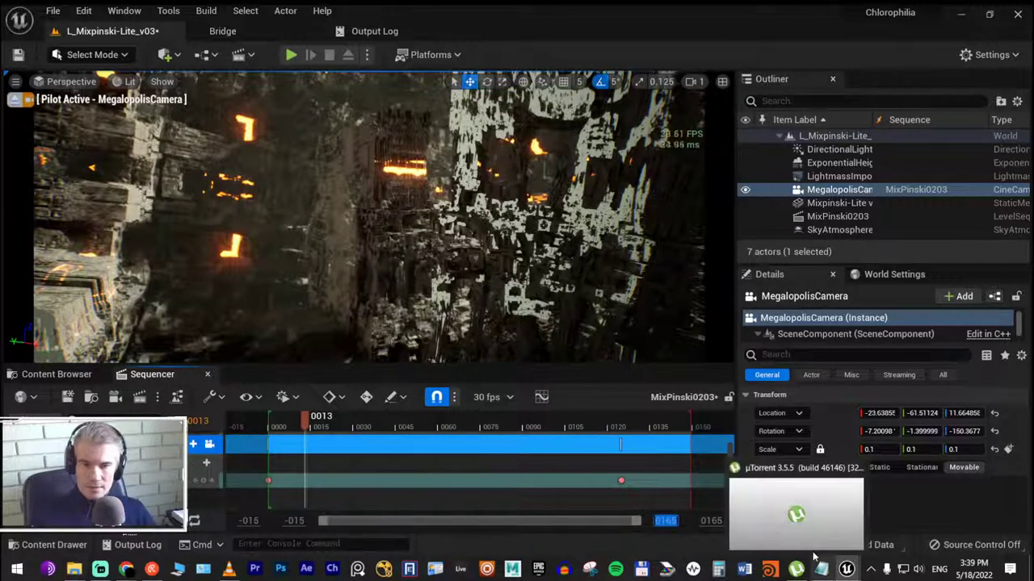
text(500)
key(Return)
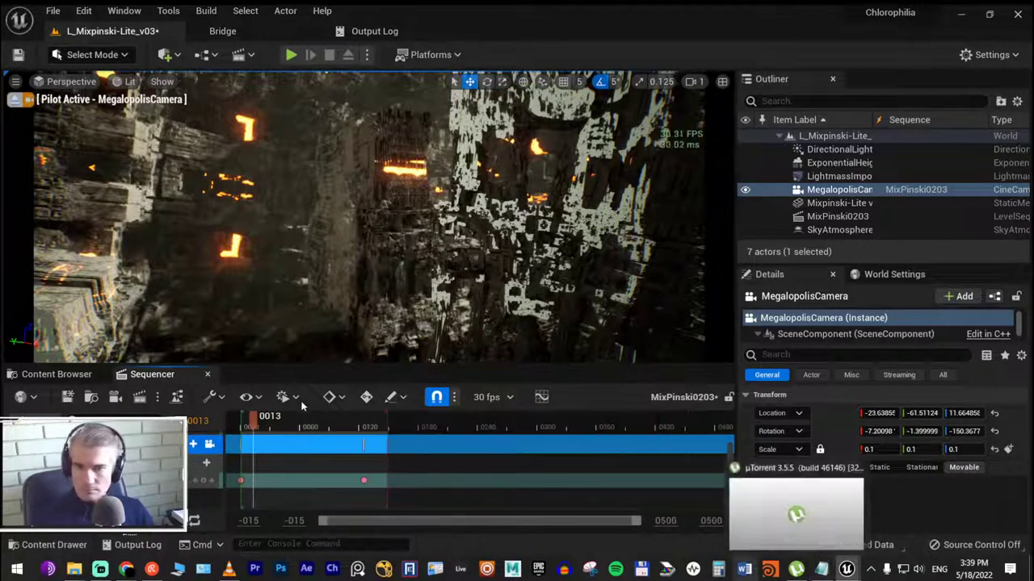
Stretch the camera section to frame 0500, move its last keyframe later, and preview playback
drag(387, 445, 717, 451)
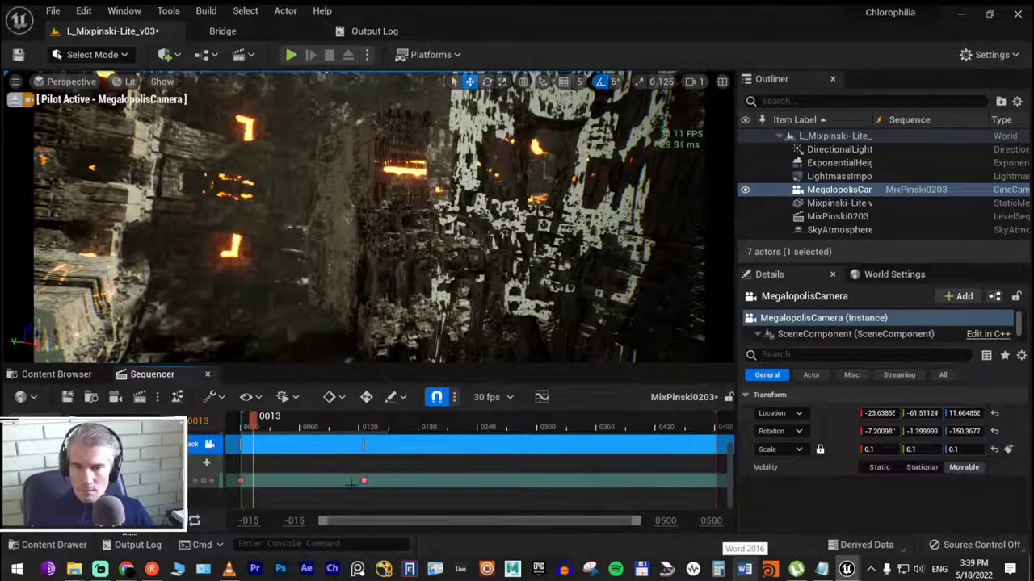
drag(364, 481, 680, 481)
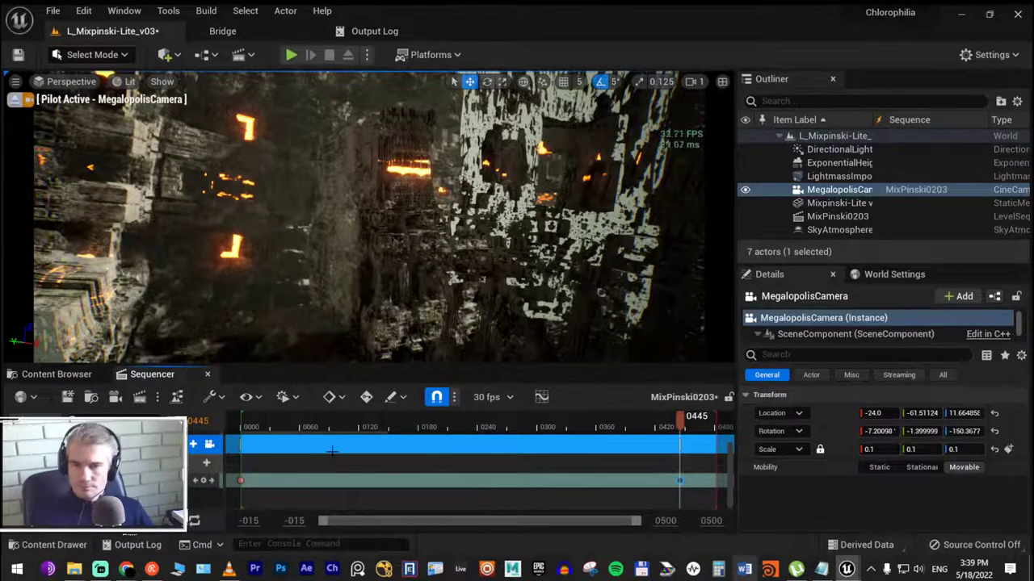
key(space)
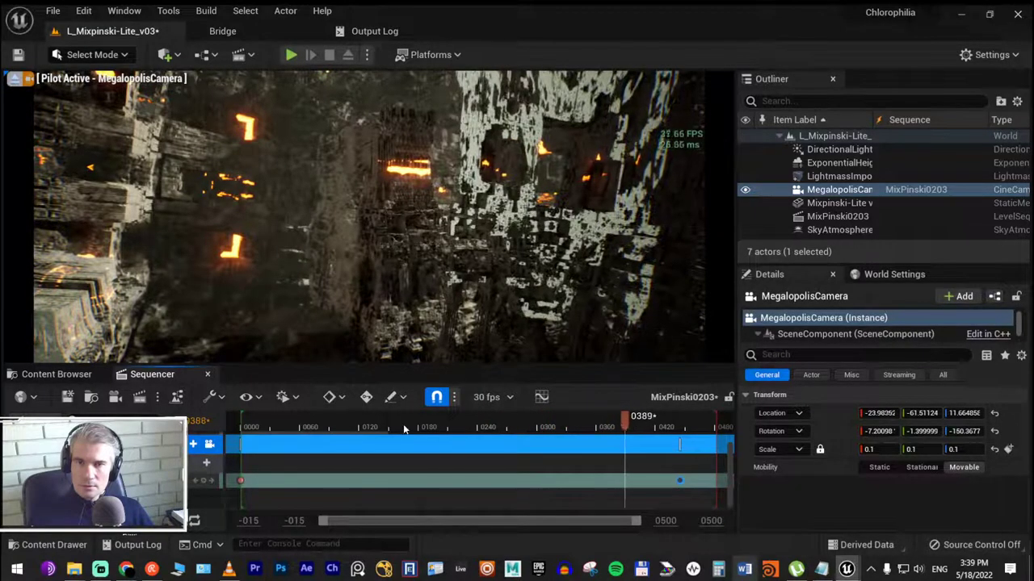
click(575, 428)
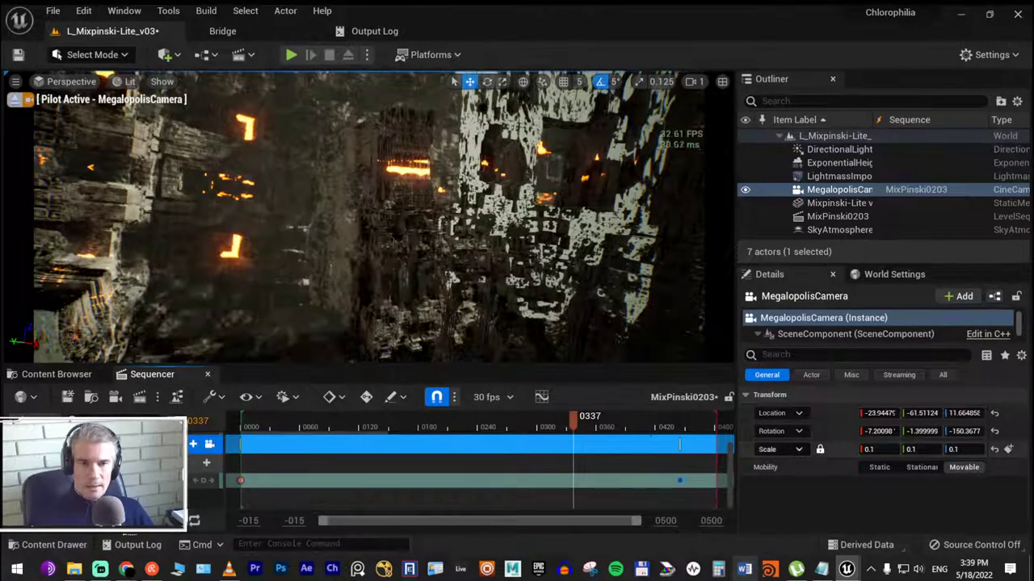
Key the camera at frame 0439 with Location X -27.0, then jump back to frame 0082
drag(572, 419, 675, 427)
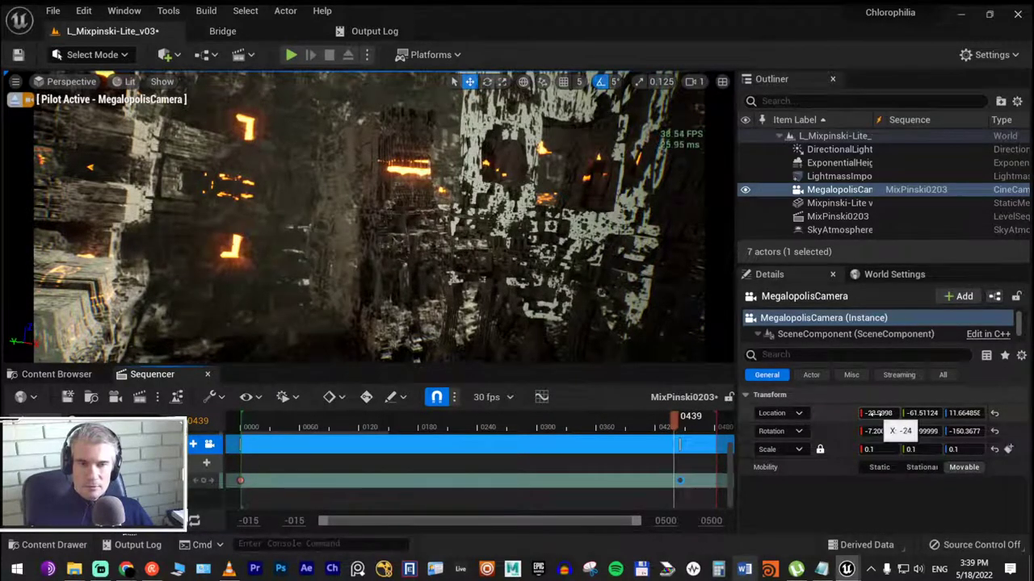
click(879, 412)
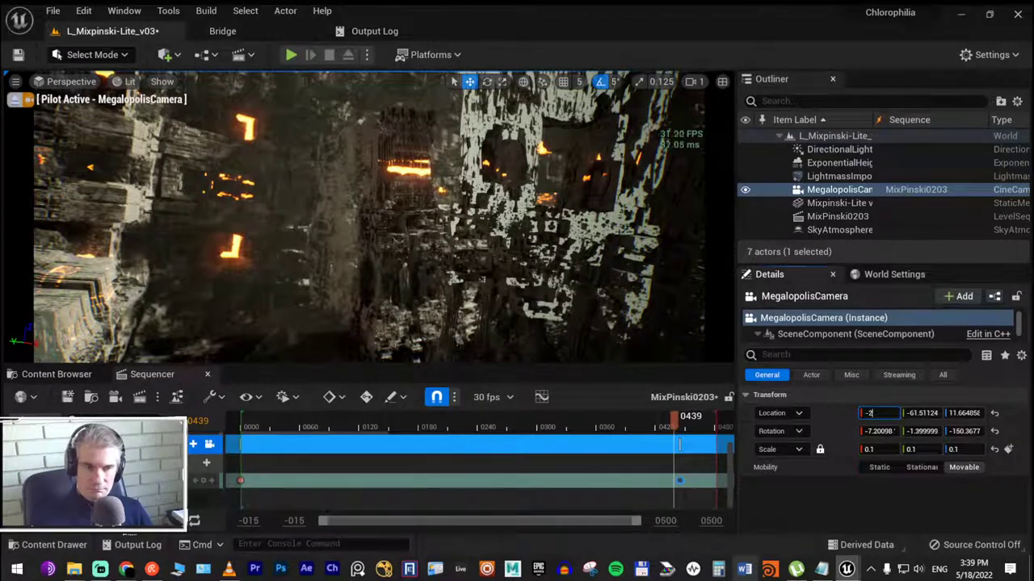
text(7)
key(Return)
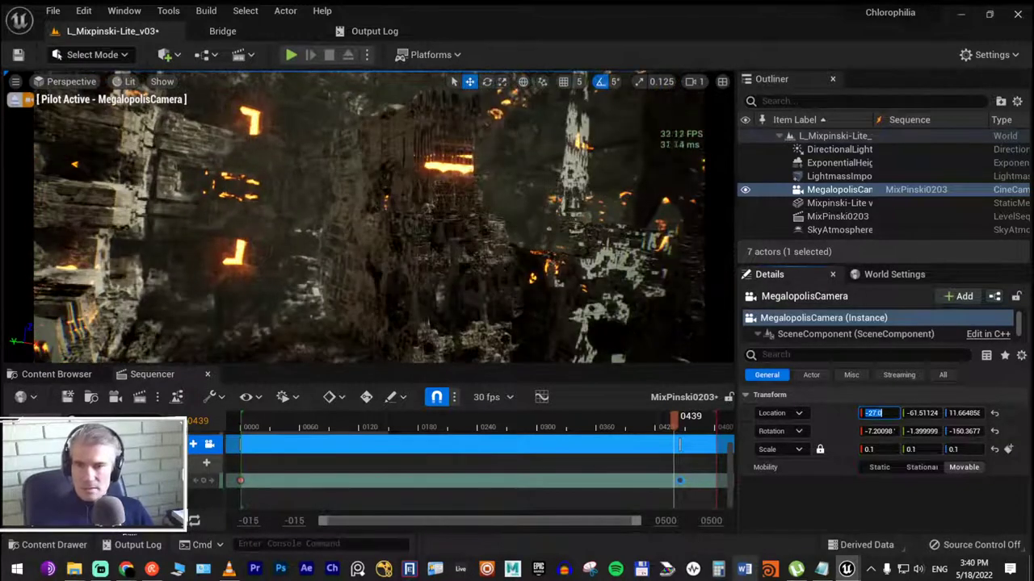
click(202, 482)
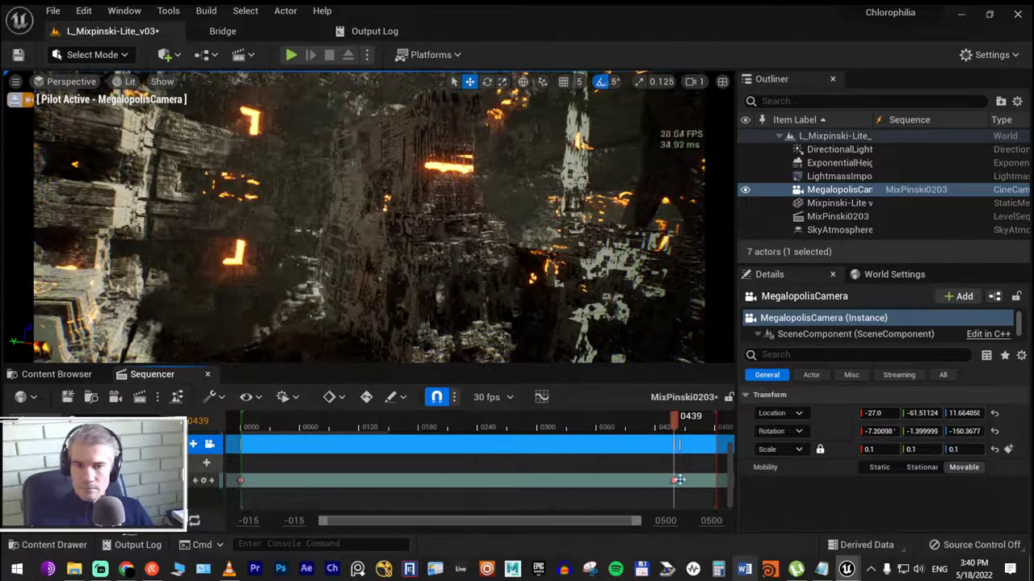
key(Right)
key(Right)
key(Right)
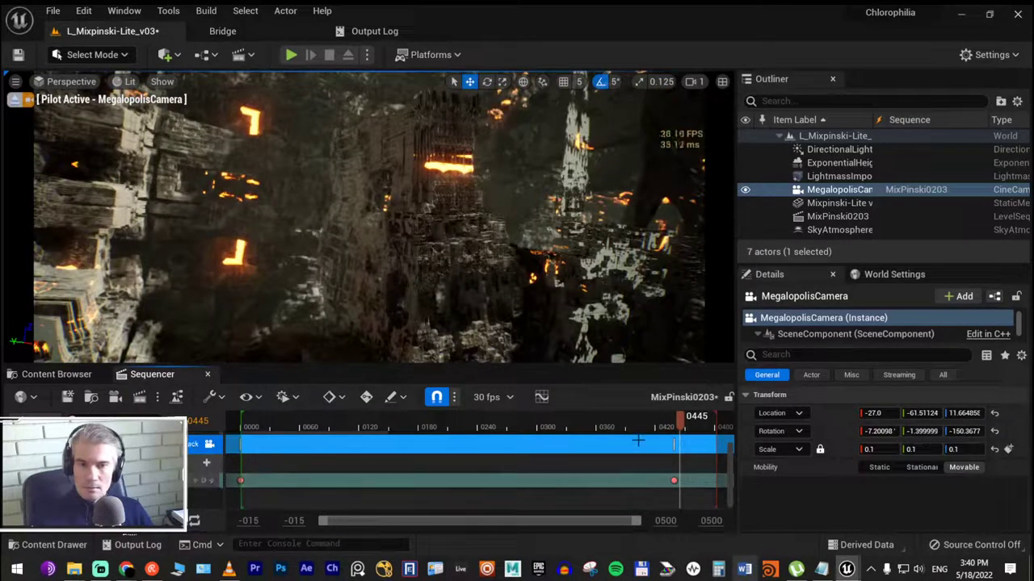
click(611, 422)
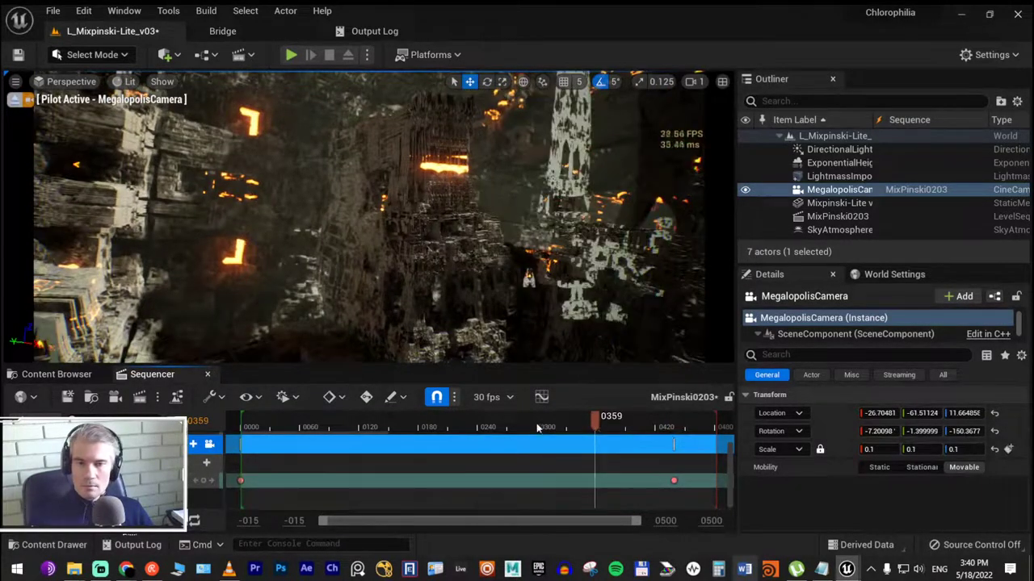
click(329, 423)
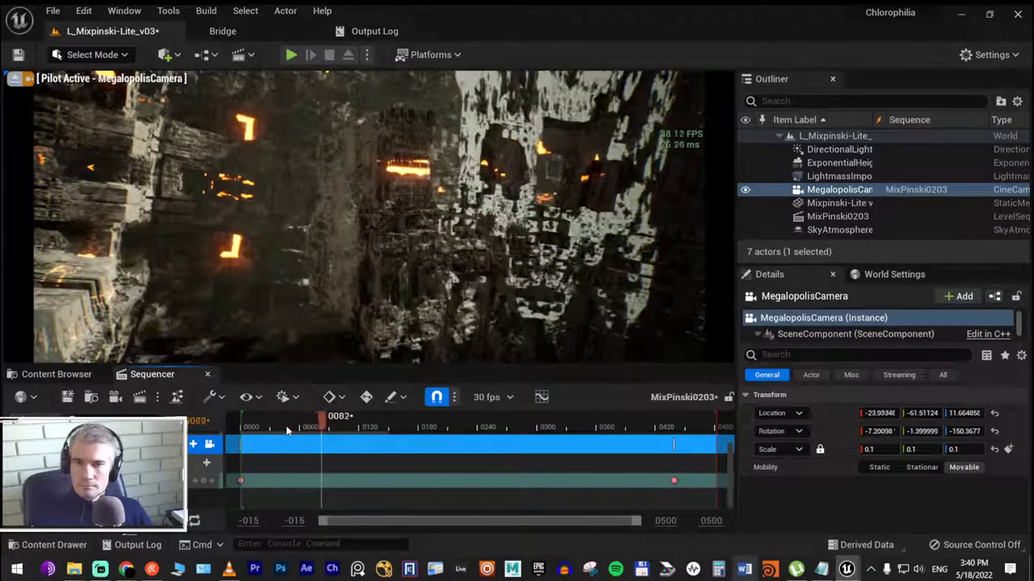
Play the sequence and scrub the camera flight between frames 0072 and 0262
key(space)
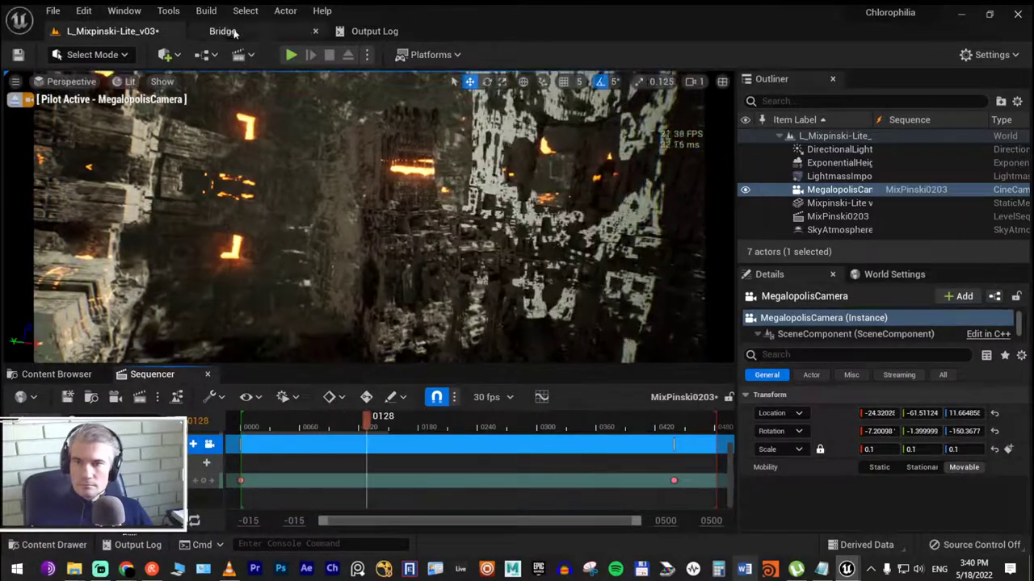
click(84, 11)
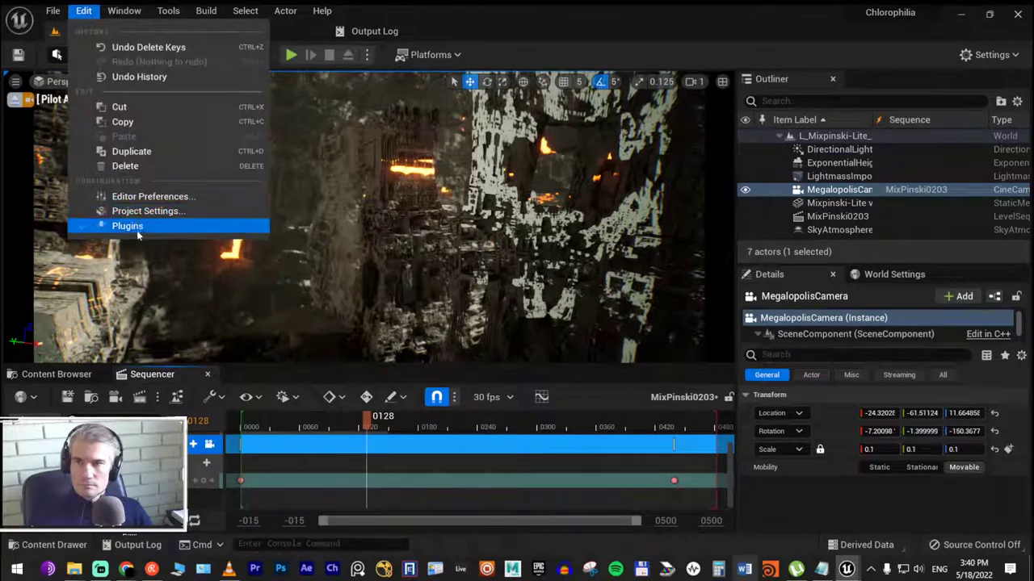
click(128, 226)
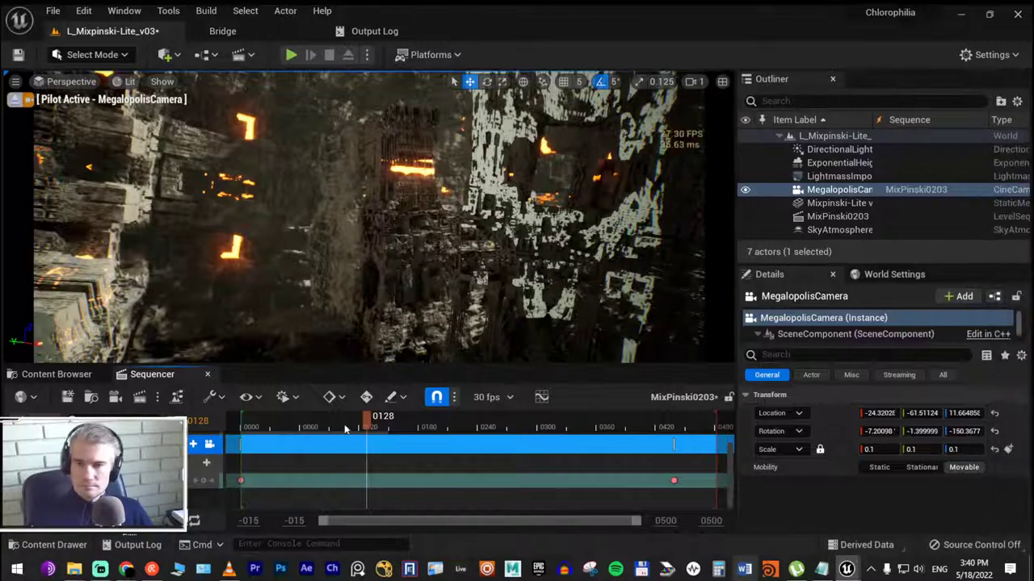
click(313, 426)
drag(313, 428, 340, 425)
drag(377, 426, 416, 426)
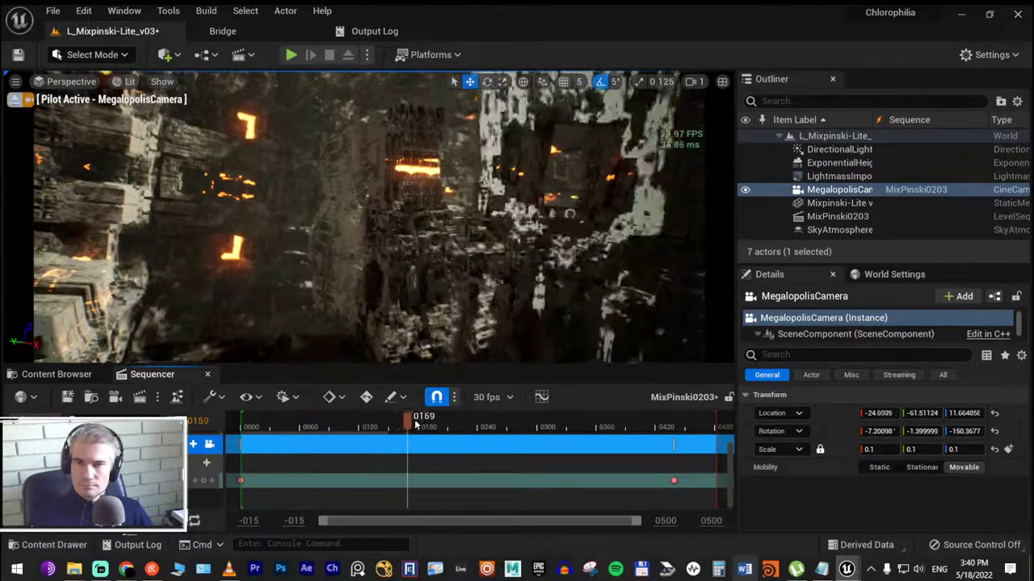
drag(311, 418, 317, 418)
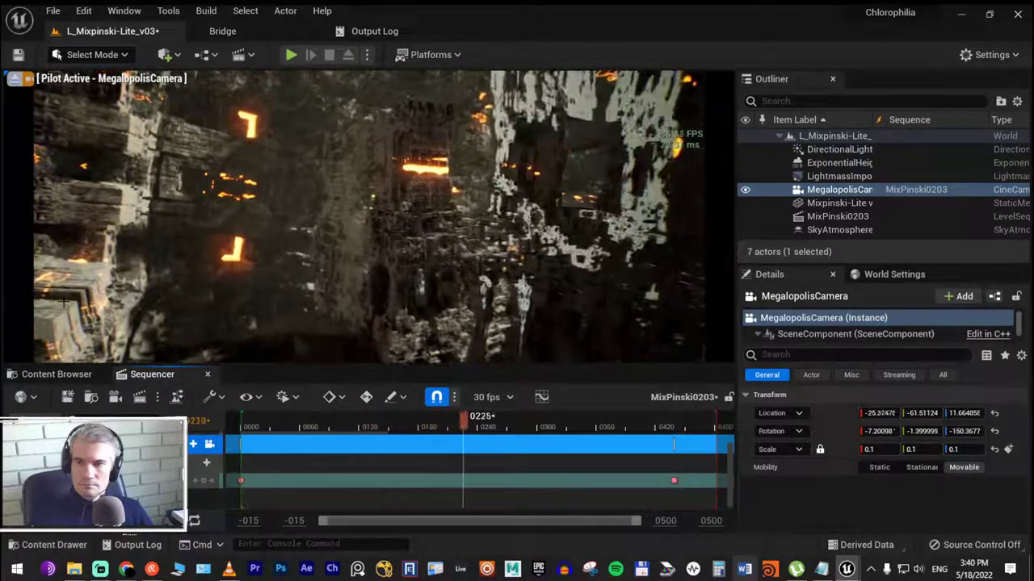
drag(491, 426, 499, 425)
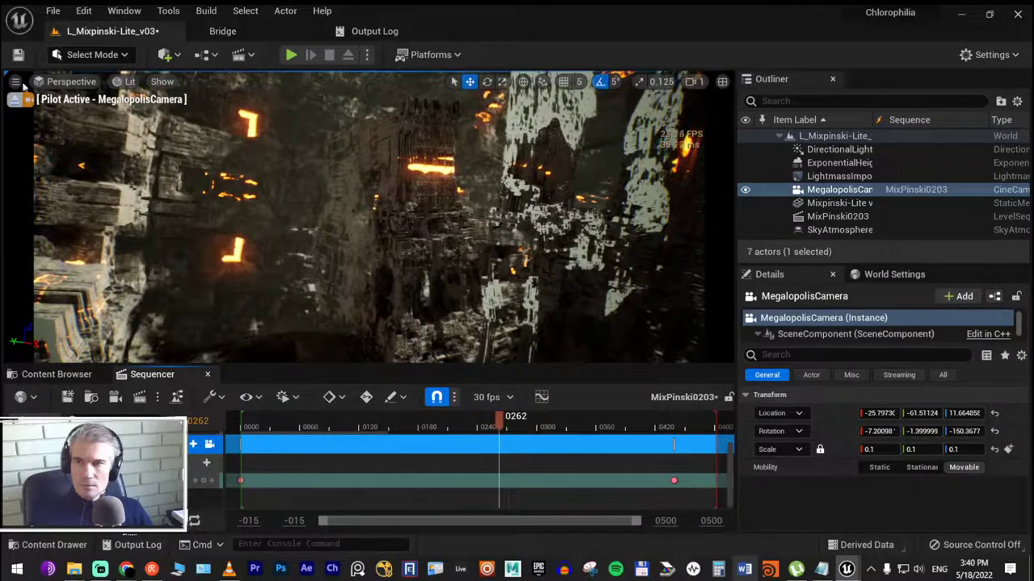
Check the viewport display options, scrub between frames 0208 and 0353, and replay from 0208
click(14, 82)
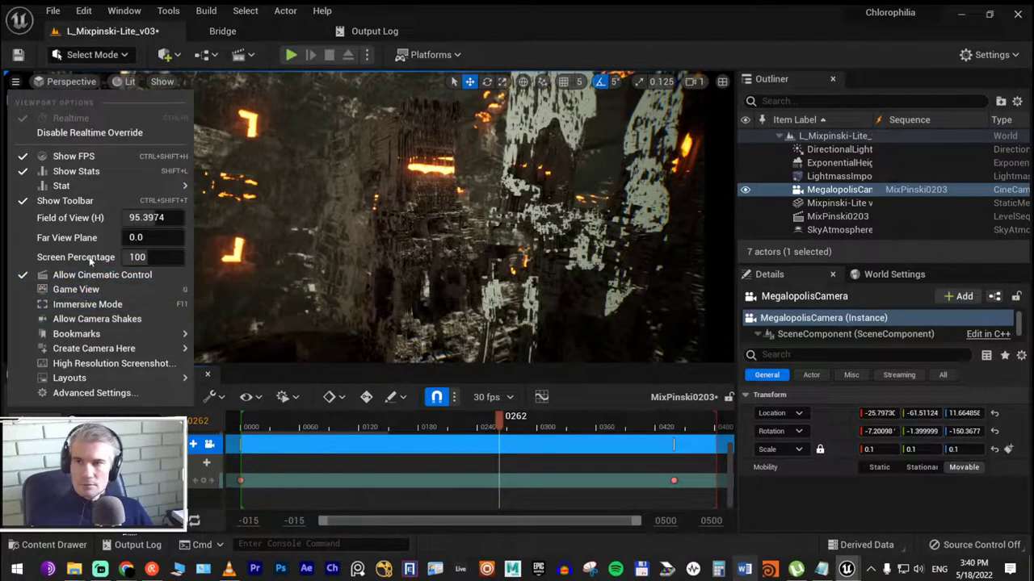
click(483, 440)
mouse_move(499, 426)
mouse_down()
mouse_move(458, 433)
mouse_move(595, 454)
mouse_up()
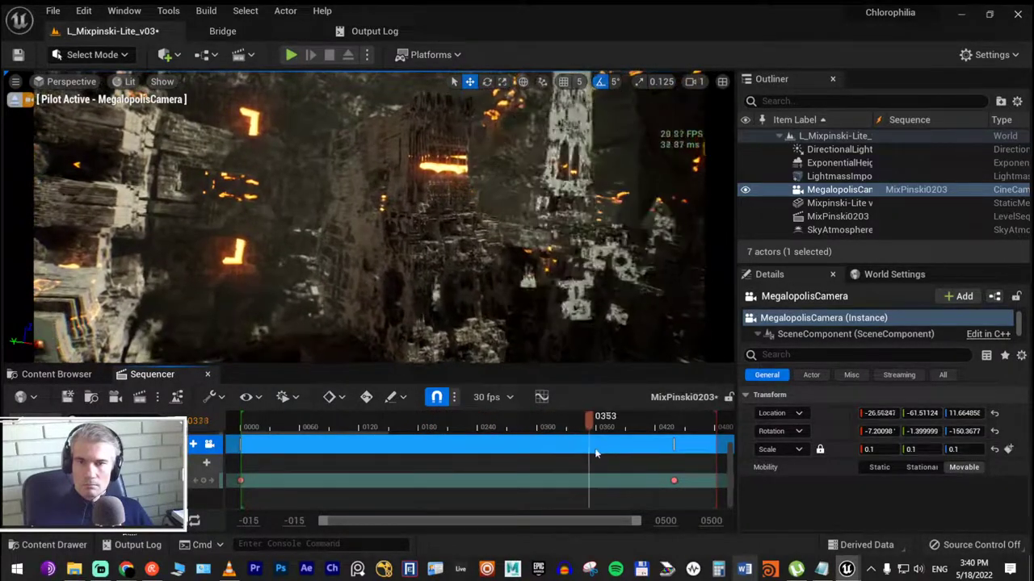
drag(595, 454, 437, 444)
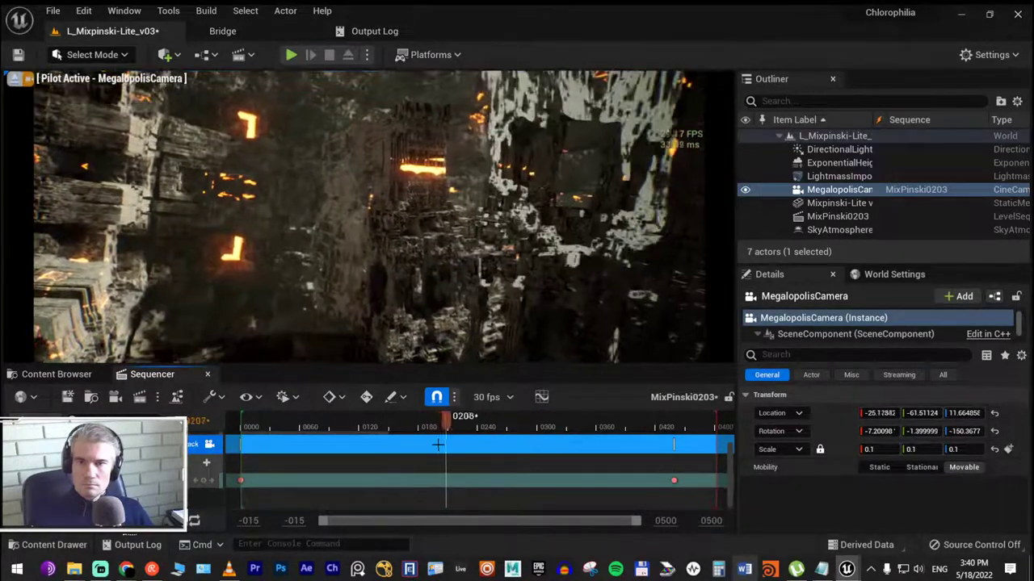
key(space)
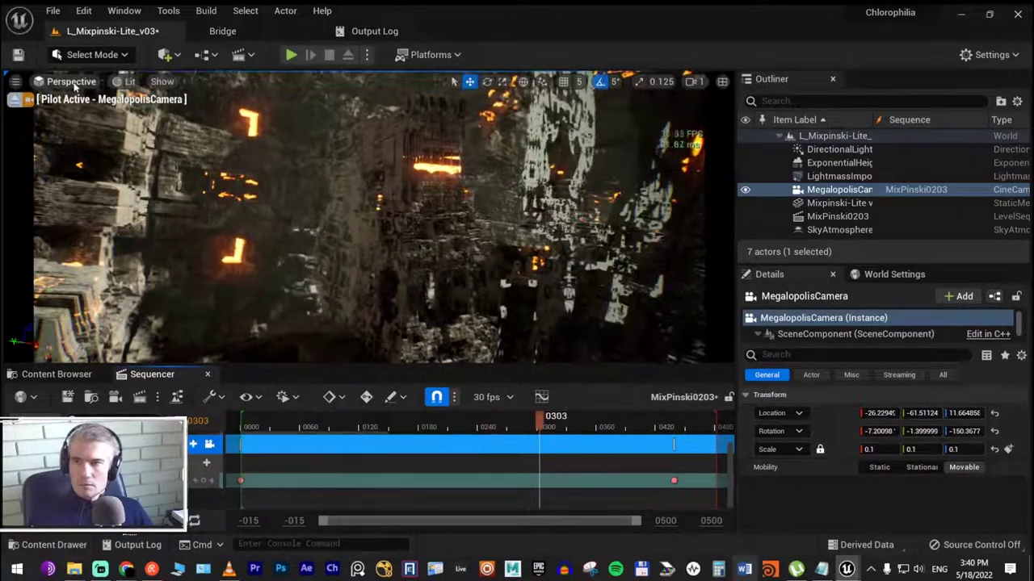
click(72, 84)
Play the shot in the cinematic viewport through MegalopolisCamera and pause it at frame 0406
click(101, 282)
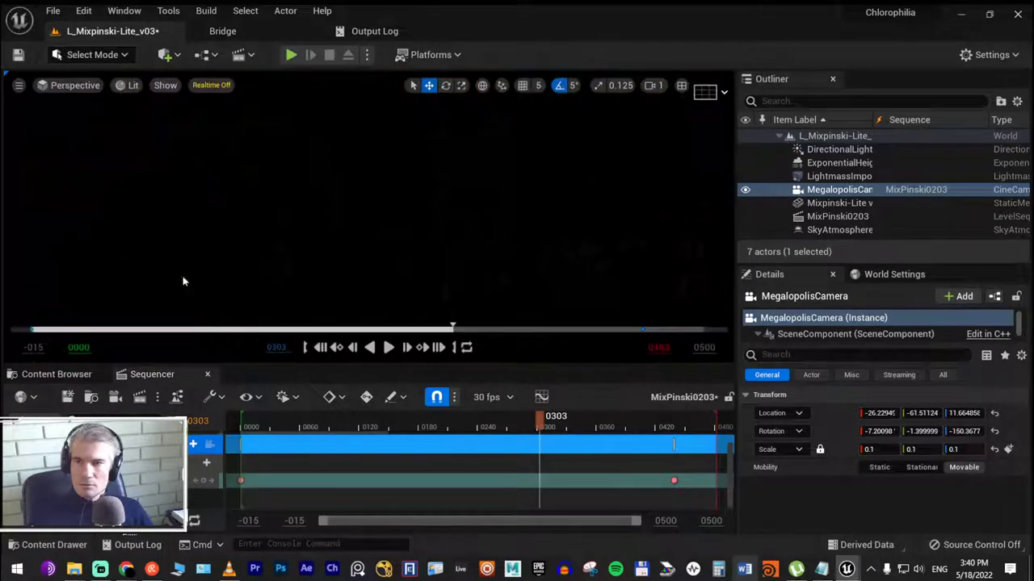
click(92, 330)
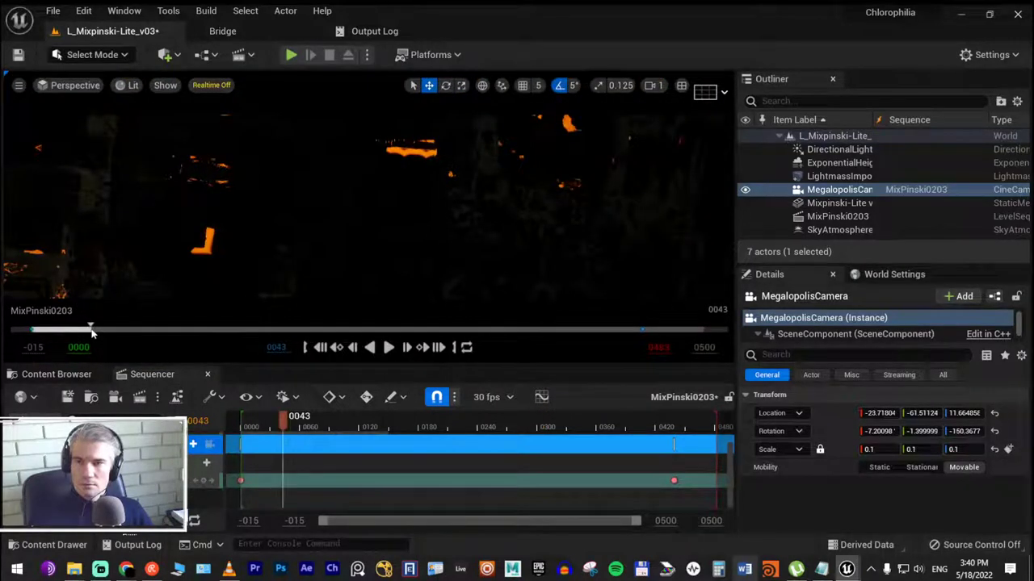
click(74, 85)
click(97, 240)
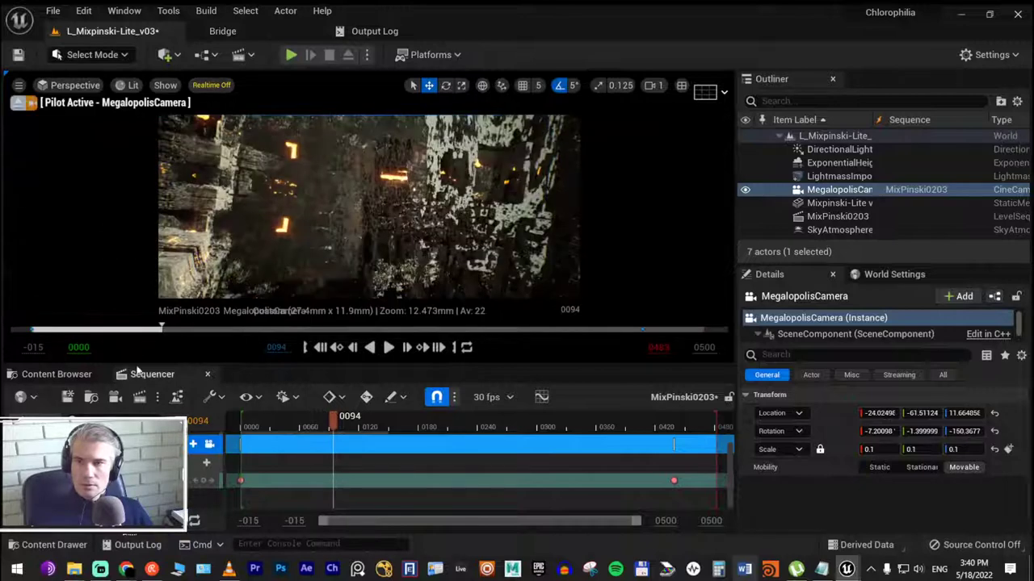
key(space)
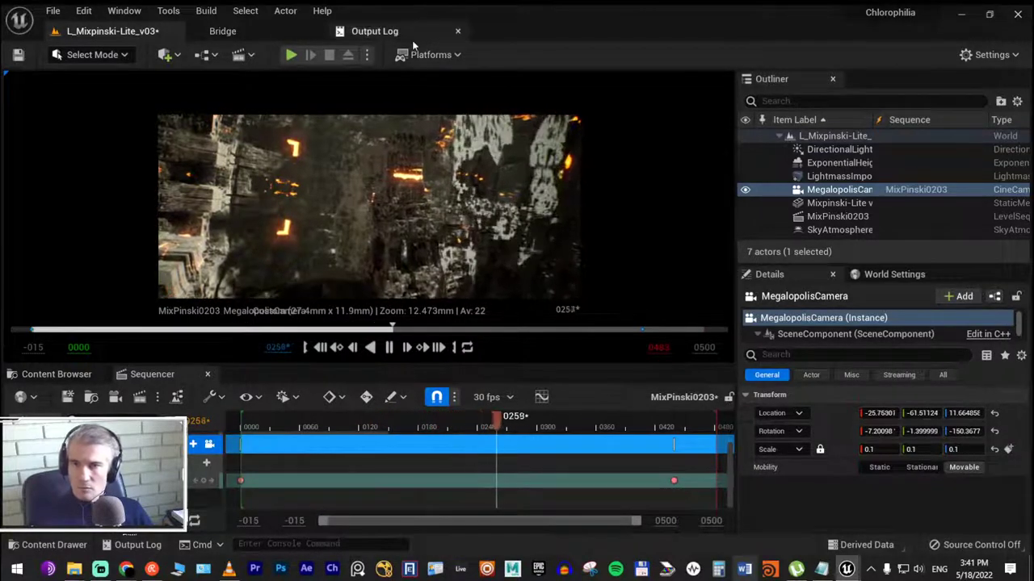
click(390, 348)
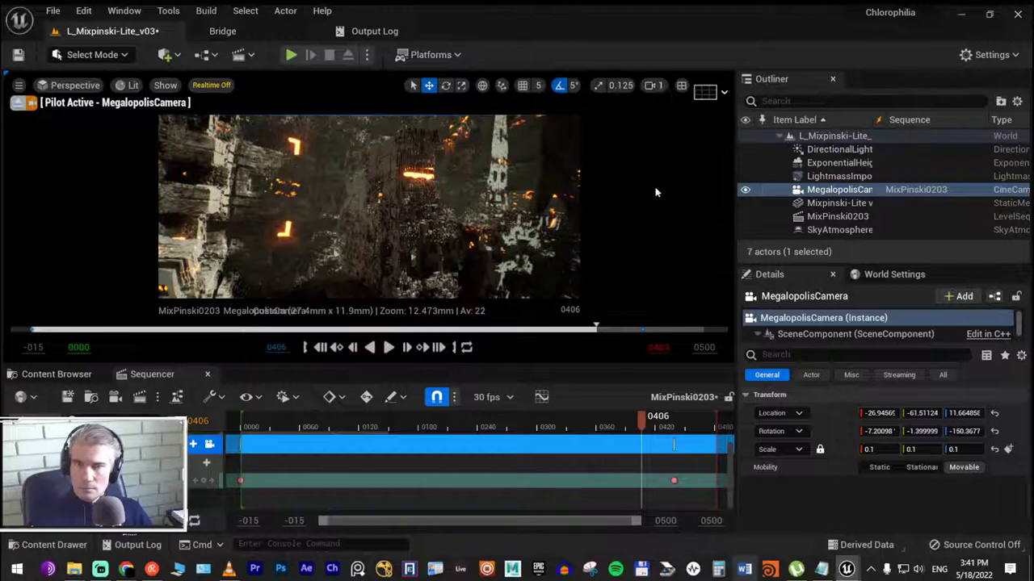
Stop piloting MegalopolisCamera, orbit the city view, and toggle the full-window viewport on and off
click(21, 102)
right_drag(355, 229, 355, 228)
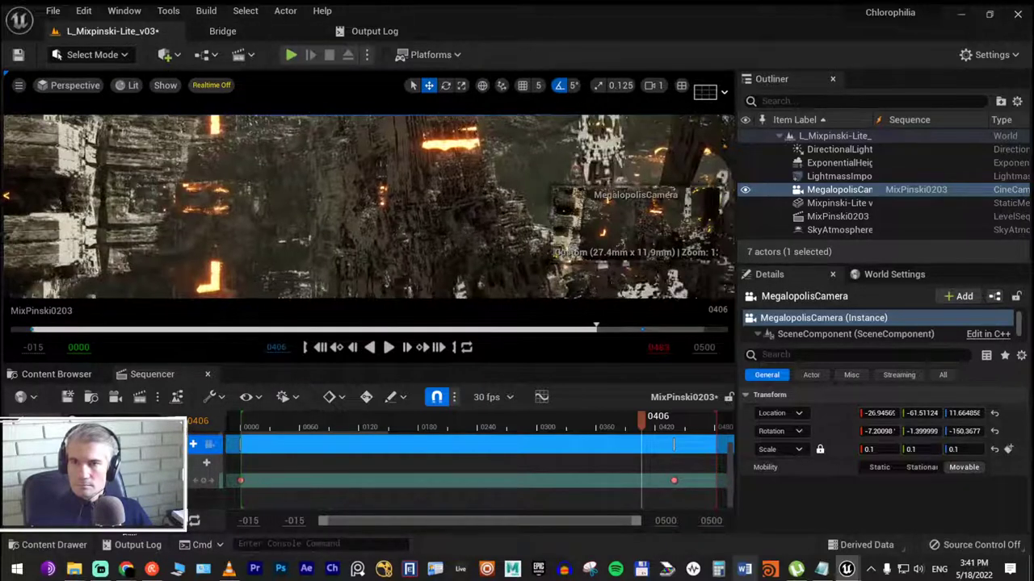
key(F11)
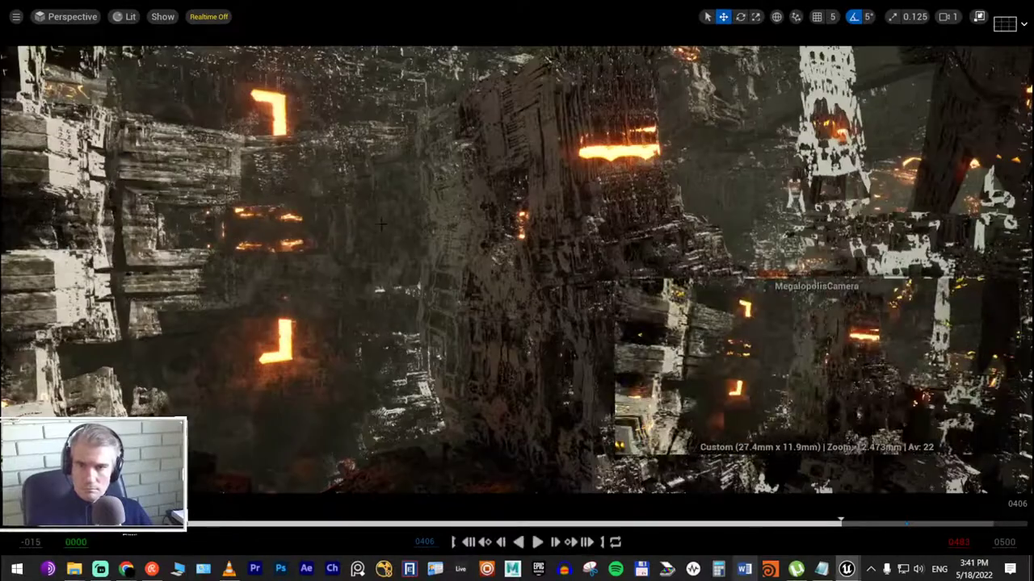
key(F11)
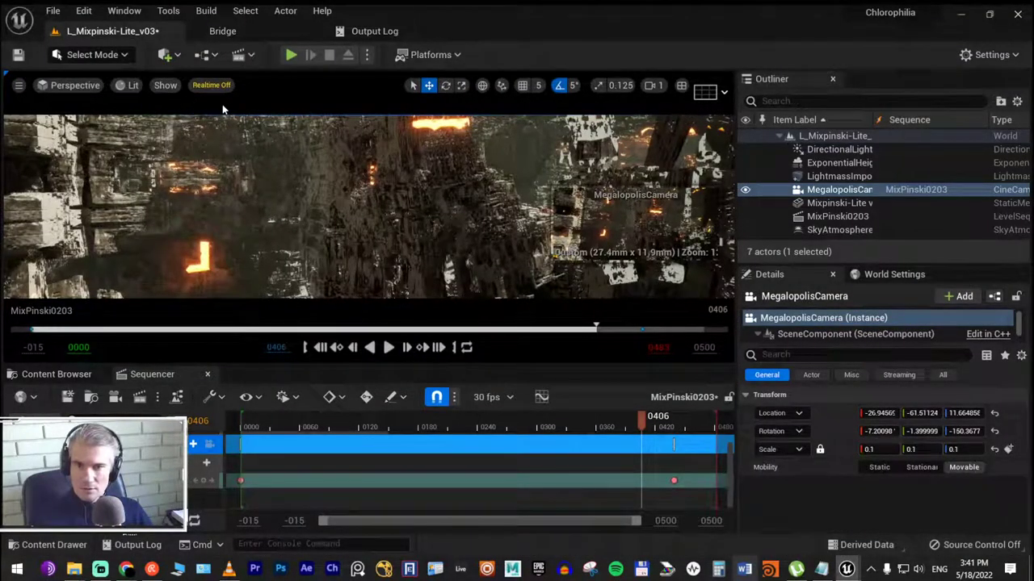
click(17, 86)
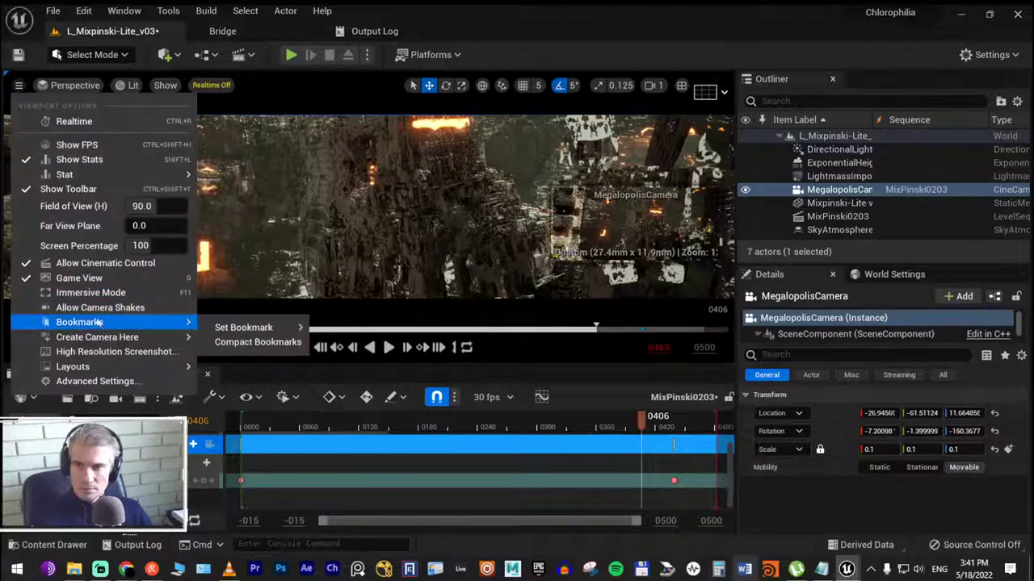
click(460, 8)
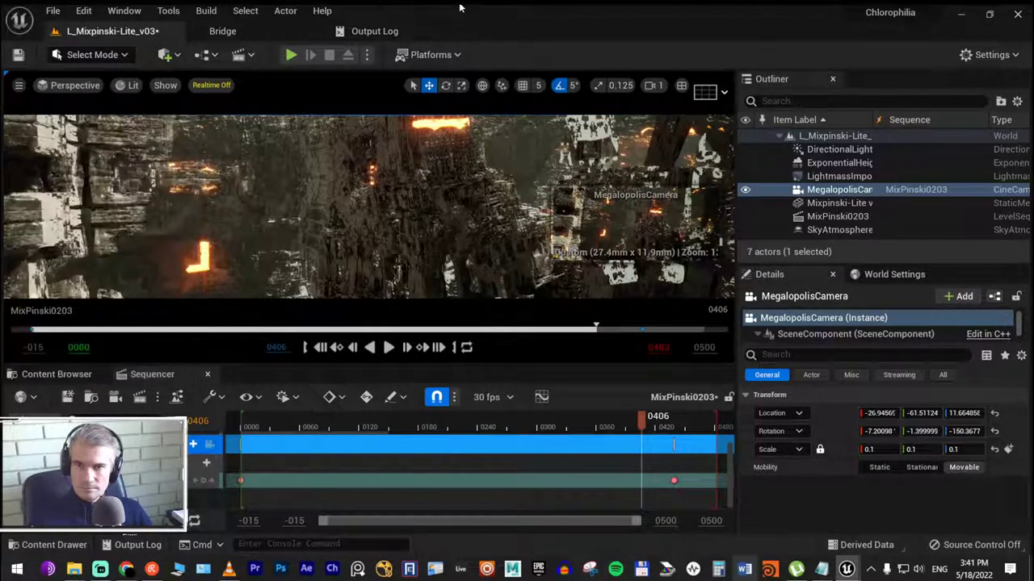
Look through MegalopolisCamera again, play from frame 0089, and show it immersive with F11
click(46, 87)
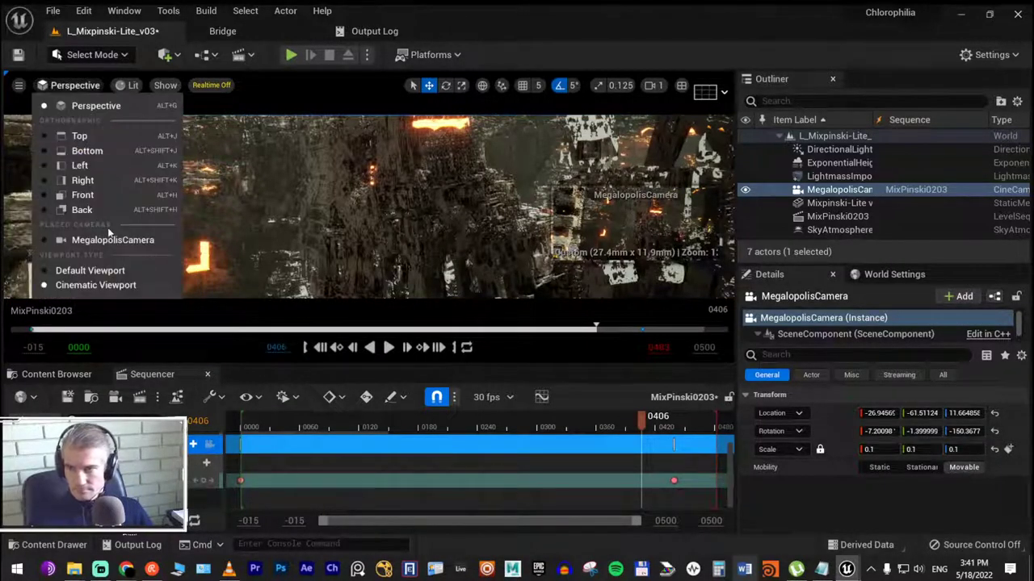
click(117, 240)
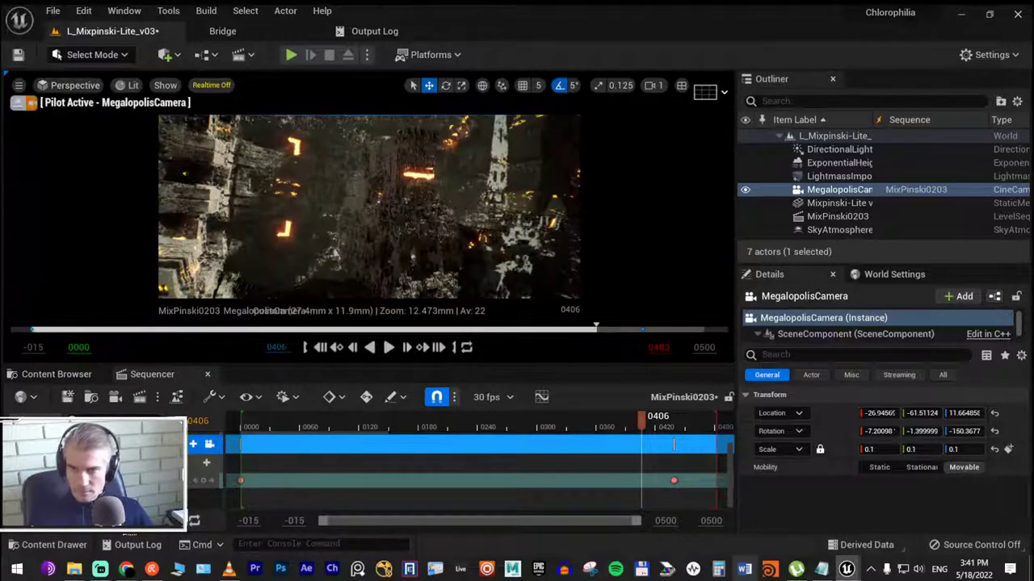
click(155, 330)
key(space)
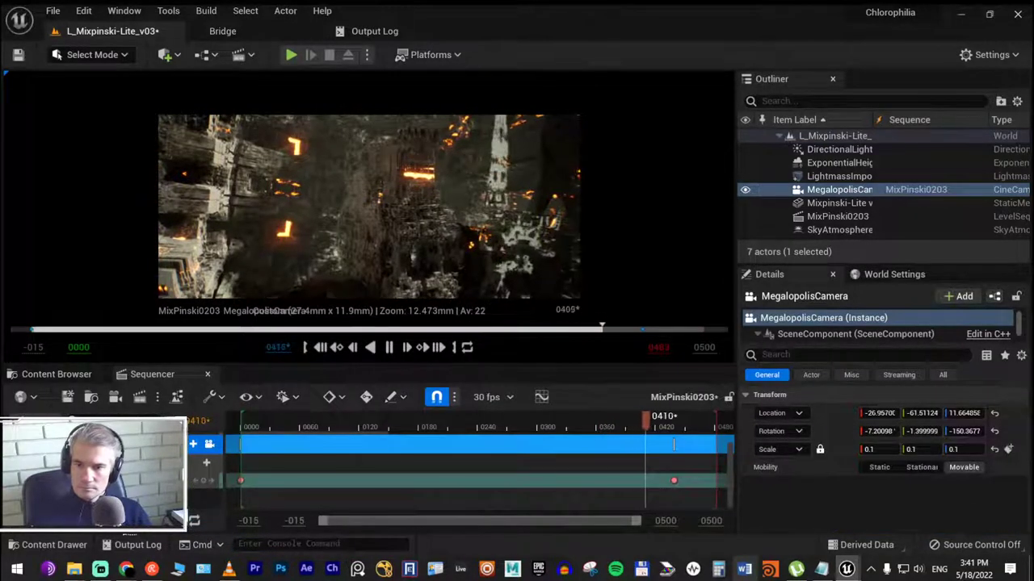
key(F11)
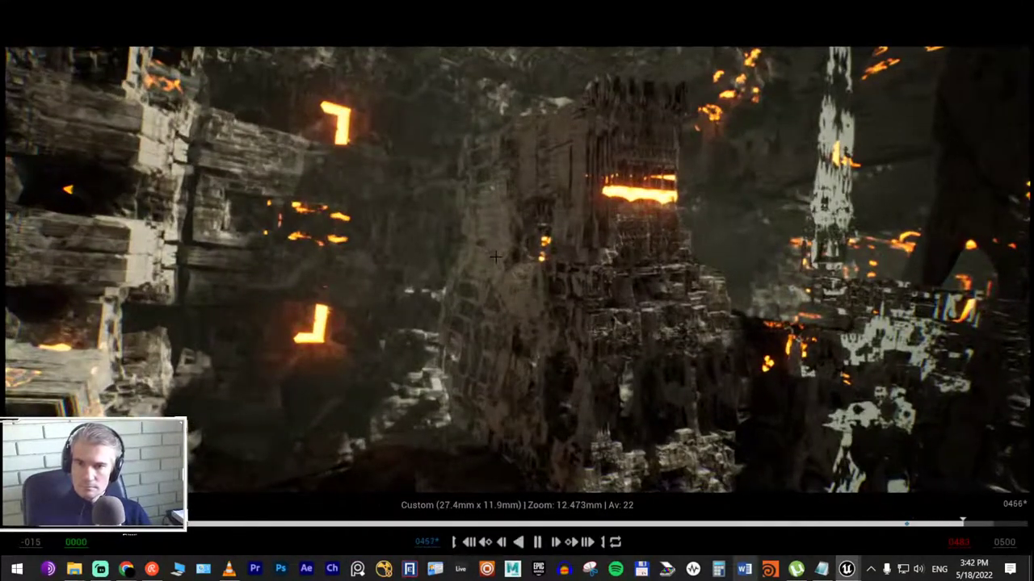
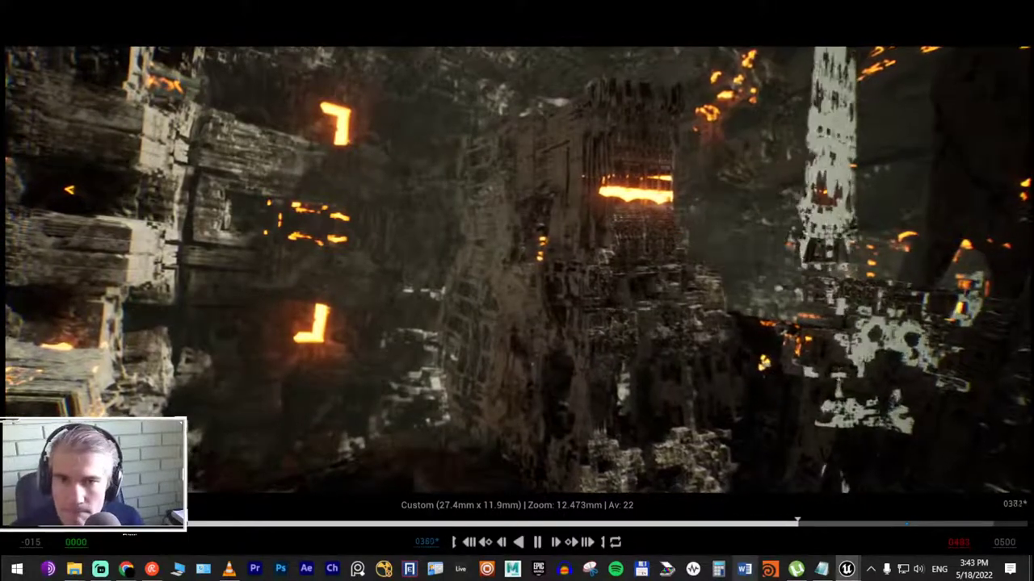
Exit fullscreen, stop the sequence, leave MegalopolisCamera for the default view, and show the Content Browser
key(F11)
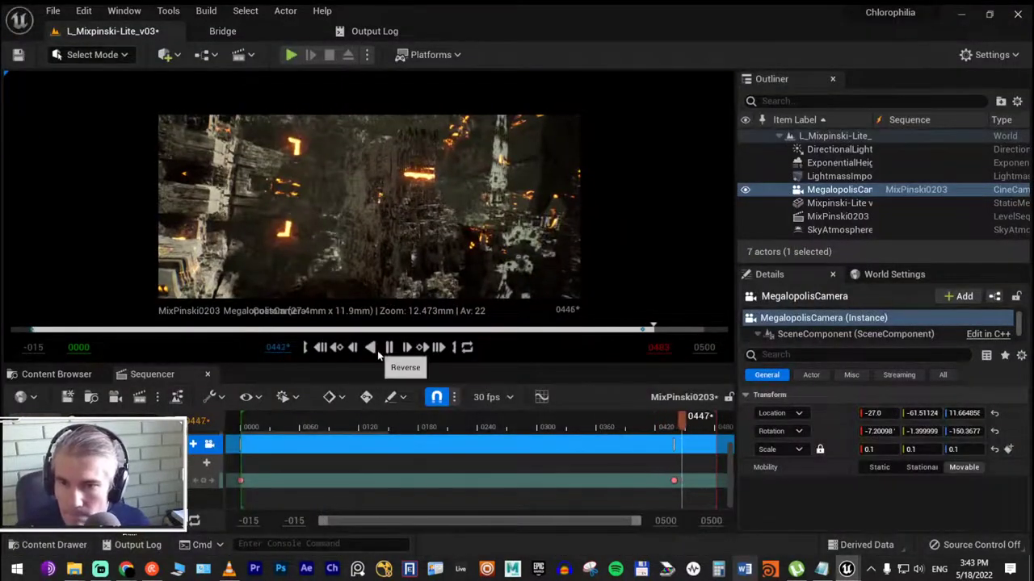
click(388, 348)
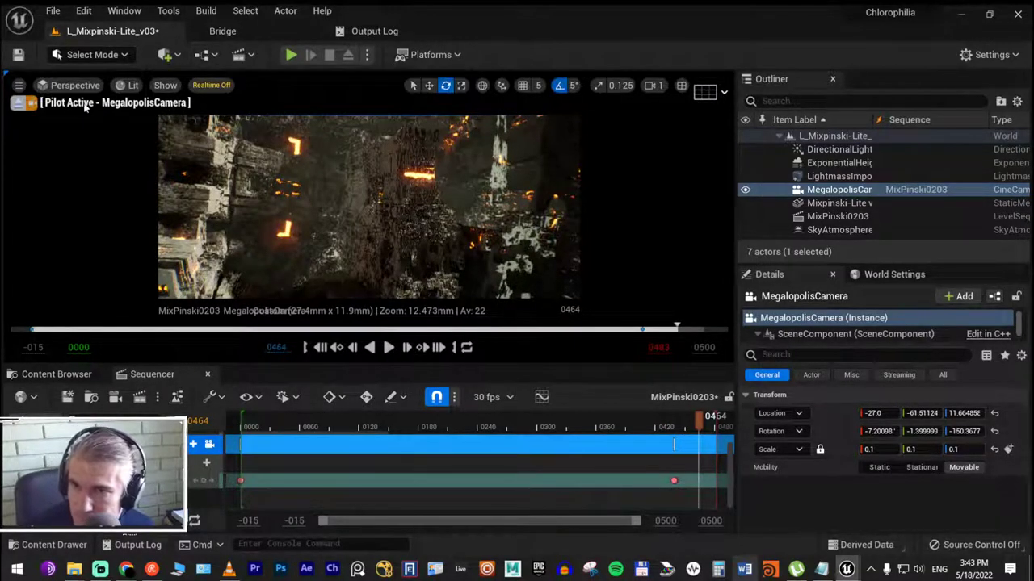
click(16, 104)
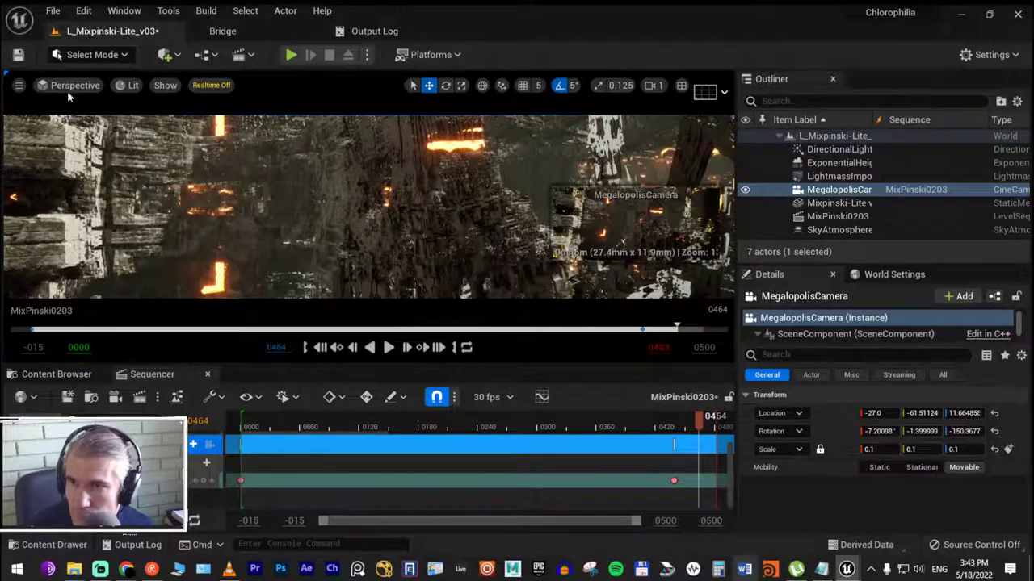
click(69, 87)
click(89, 269)
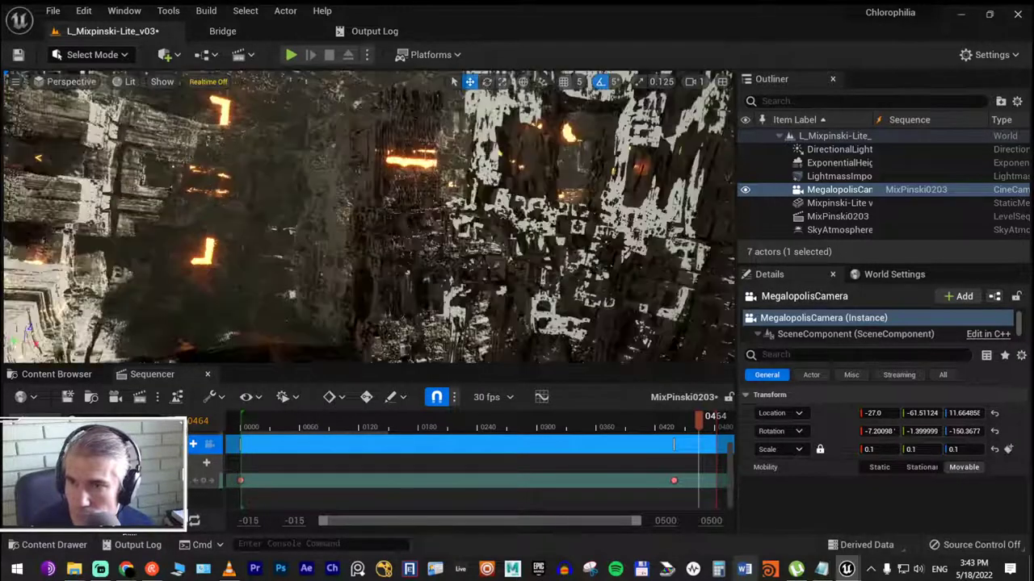
click(57, 374)
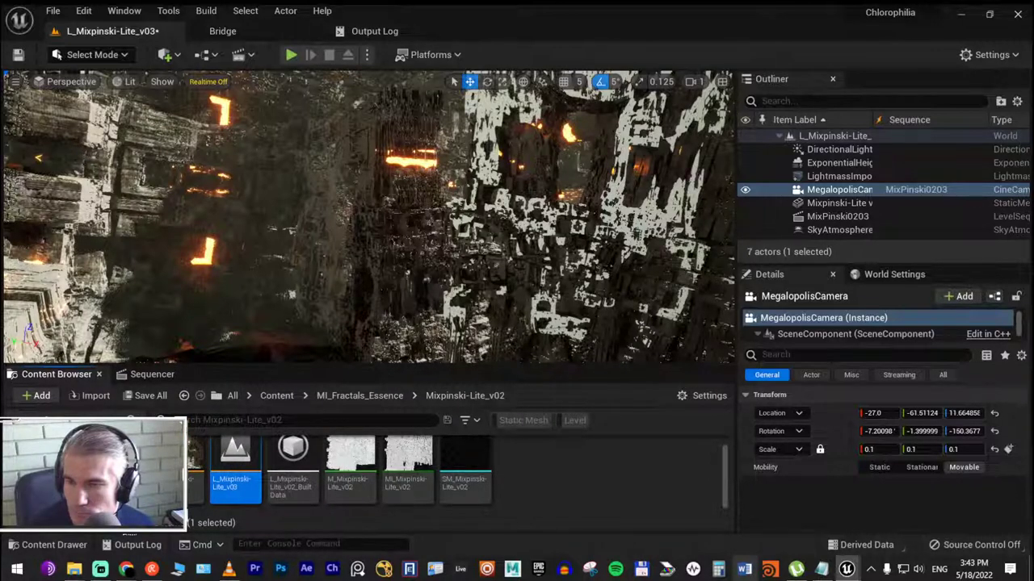
Make the Content Browser taller, then navigate through 01 to the 02_Maps folder
drag(176, 365, 210, 198)
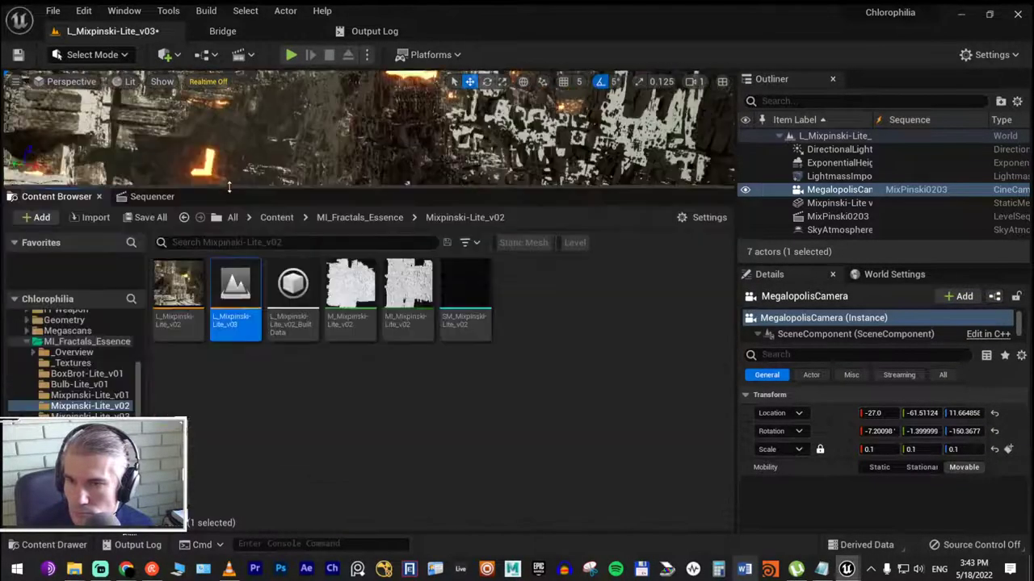
drag(216, 239, 205, 344)
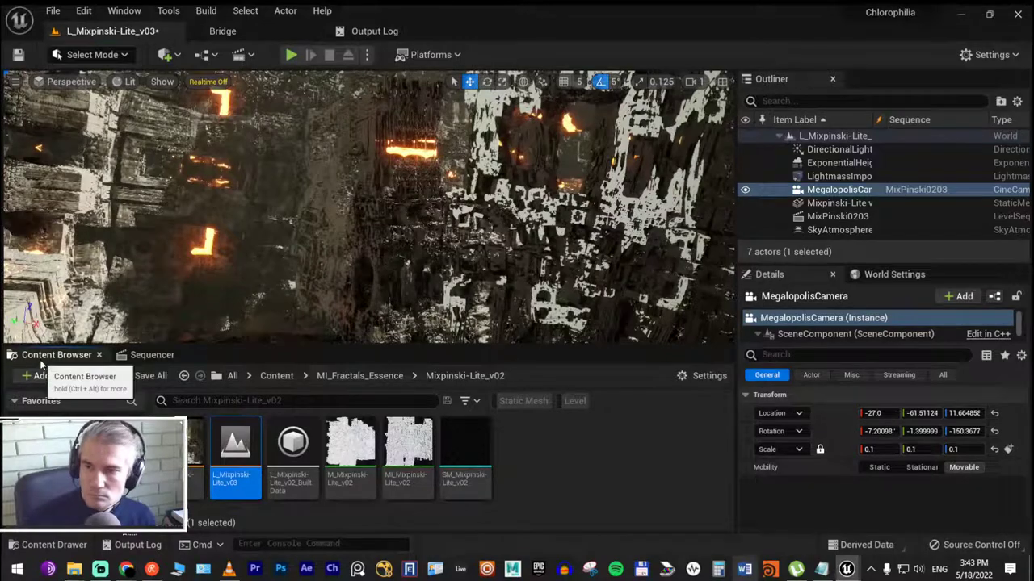
mouse_move(42, 365)
mouse_down()
mouse_move(126, 172)
mouse_move(81, 353)
mouse_up()
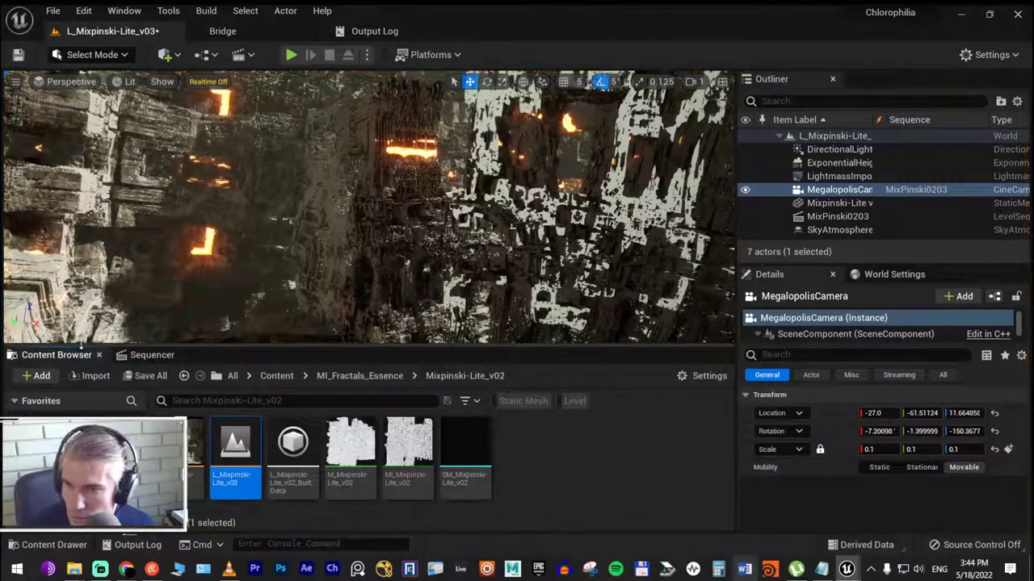
drag(134, 227, 134, 179)
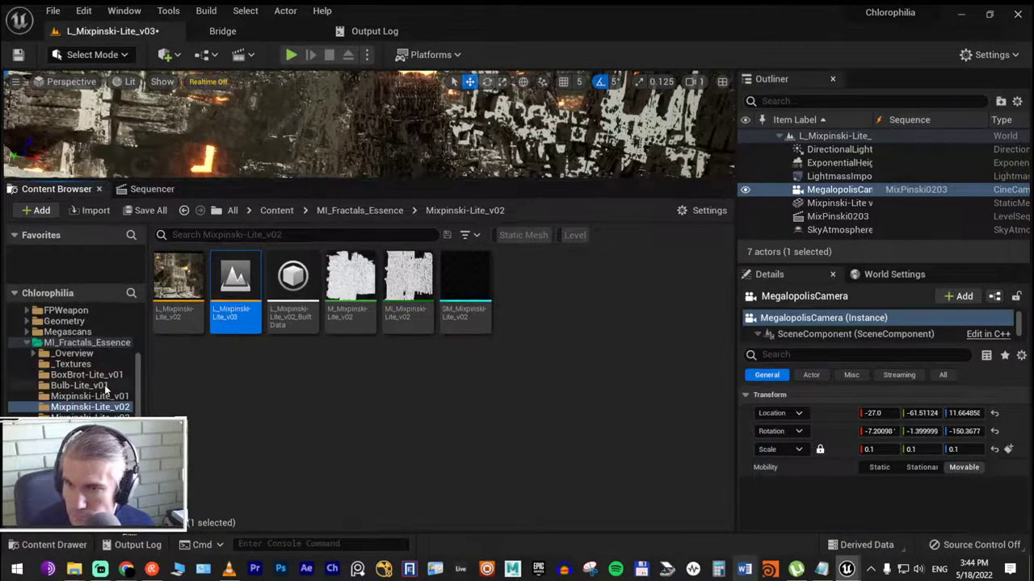
scroll(91, 364, up, 3)
click(48, 332)
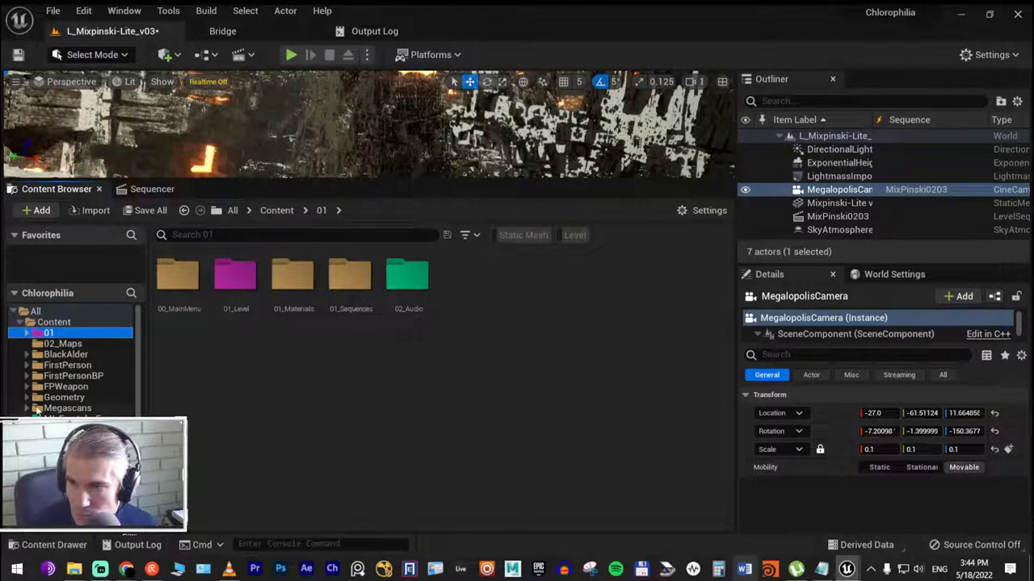
click(71, 345)
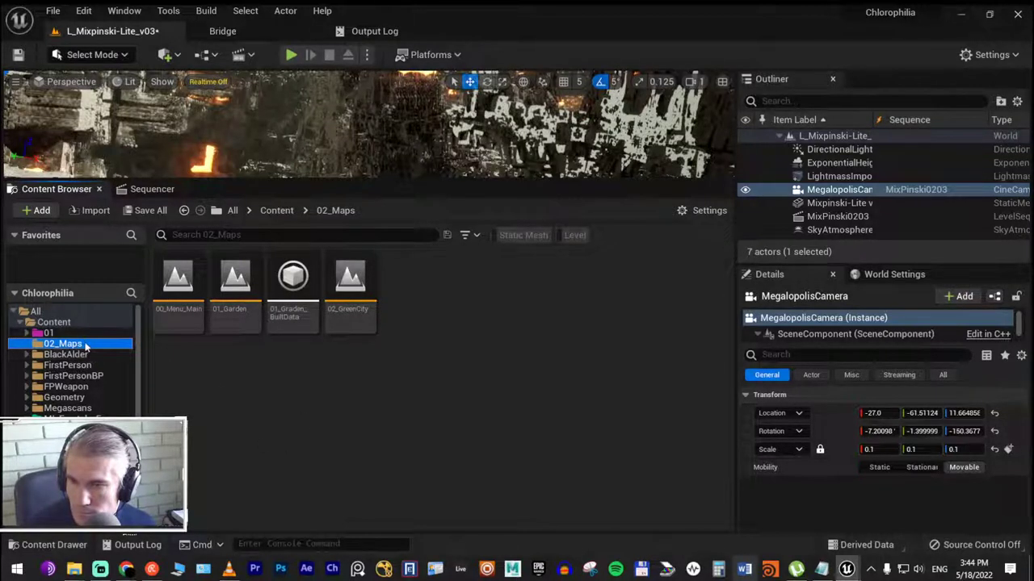
Set the 02_Maps folder colour to full-brightness yellow (FFF500FF) through Set Color > New Color
right_click(86, 347)
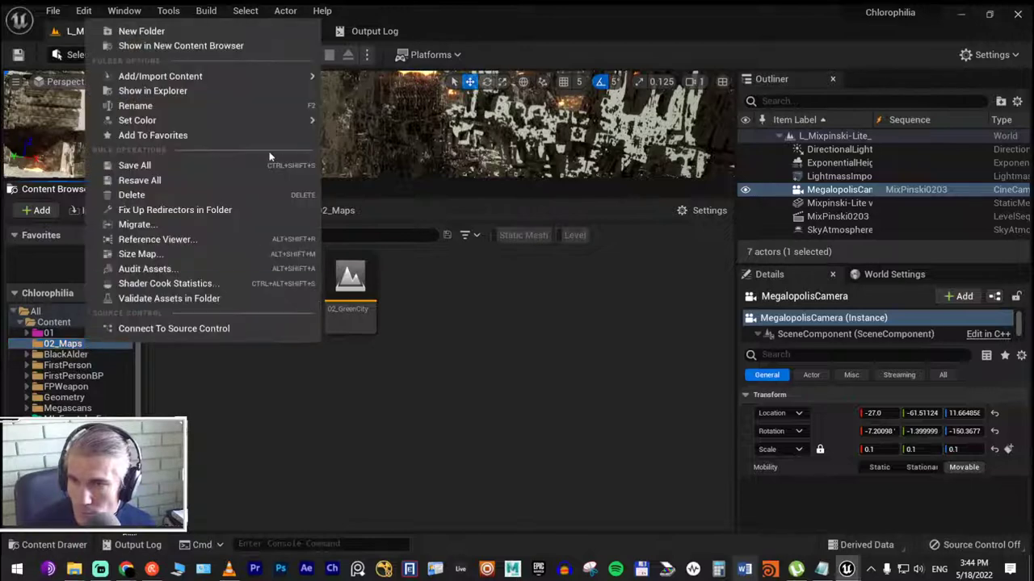
mouse_move(260, 122)
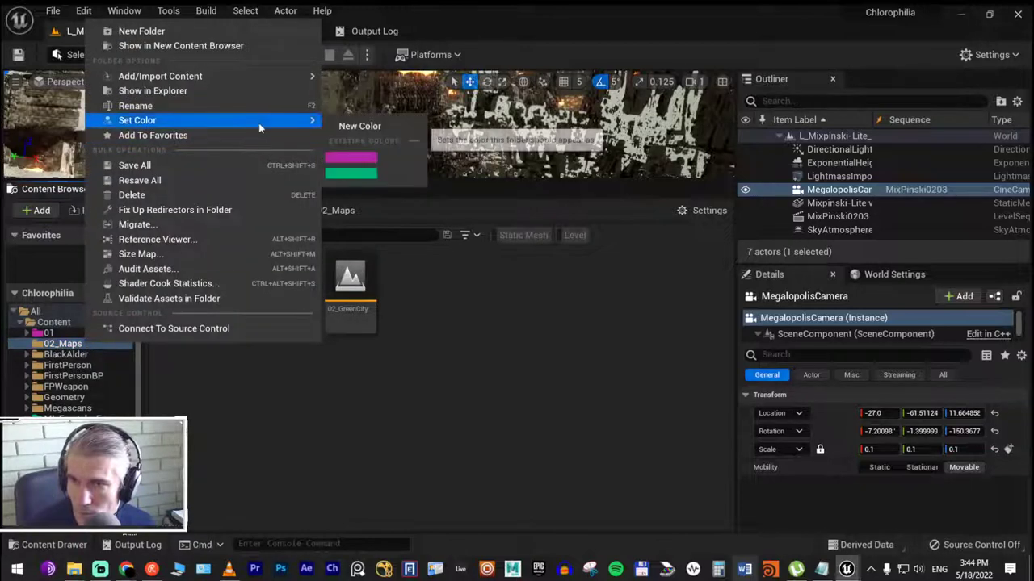
click(361, 128)
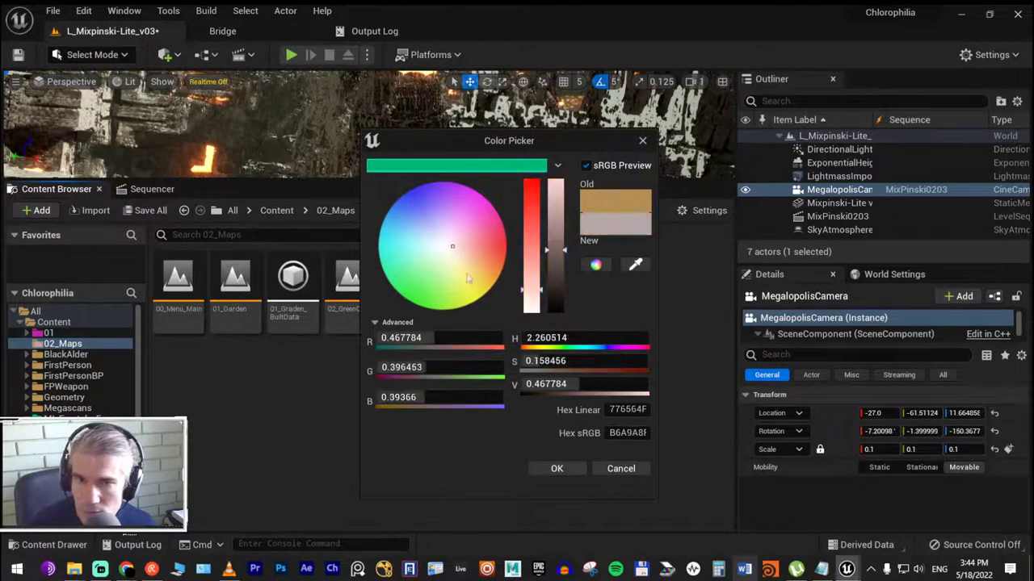
drag(466, 265, 490, 317)
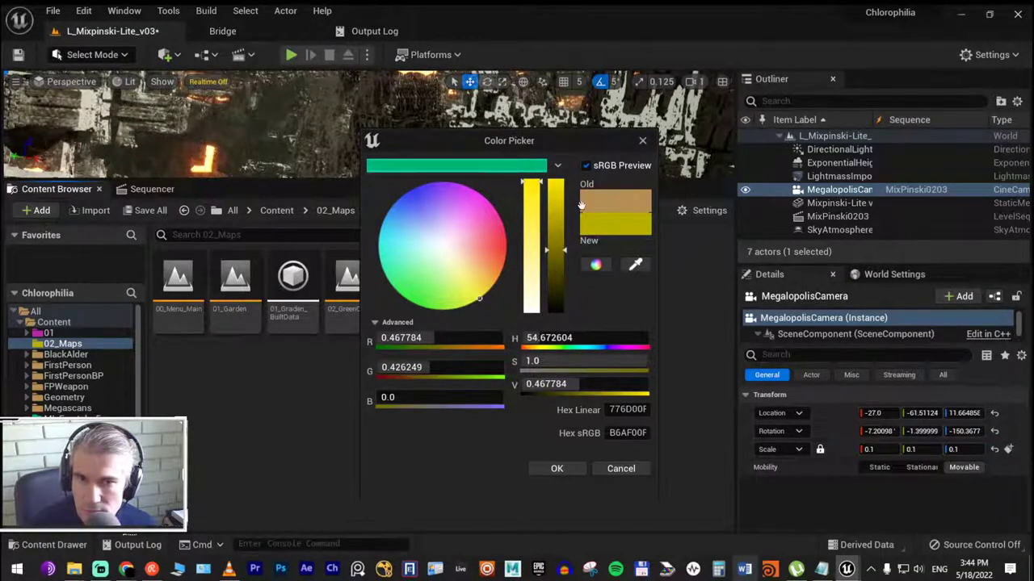
drag(565, 223, 557, 180)
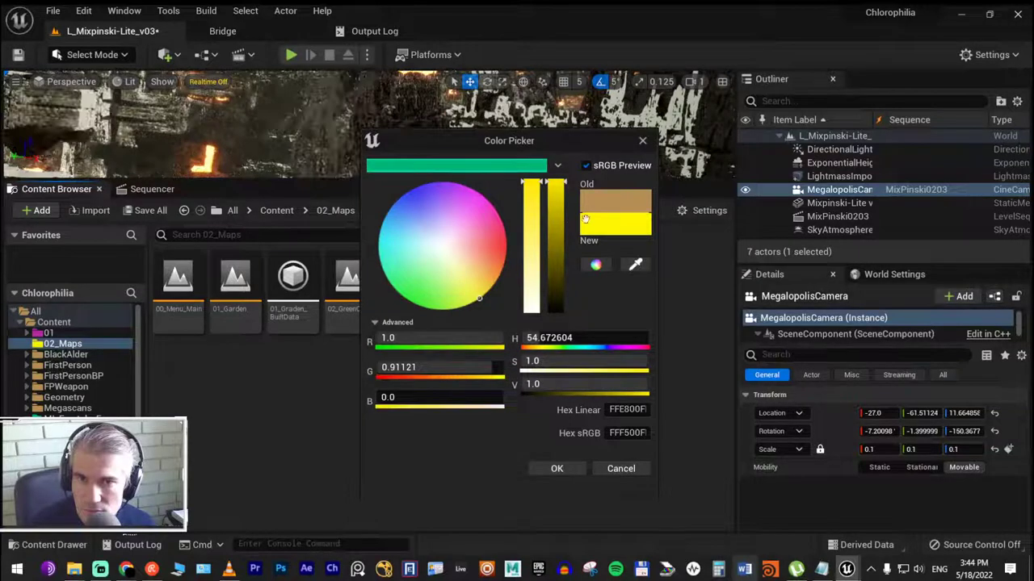
drag(607, 225, 460, 176)
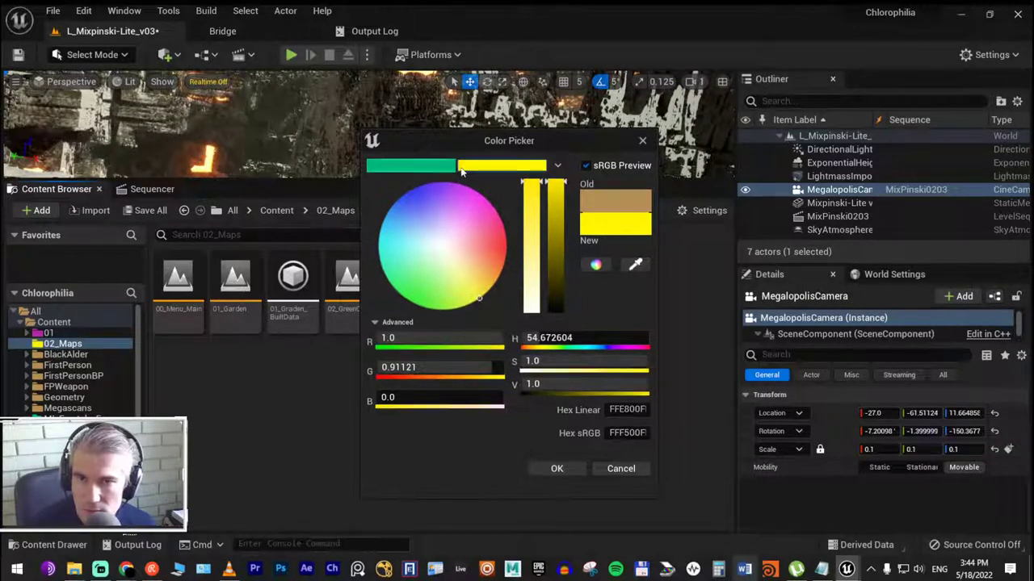
click(556, 467)
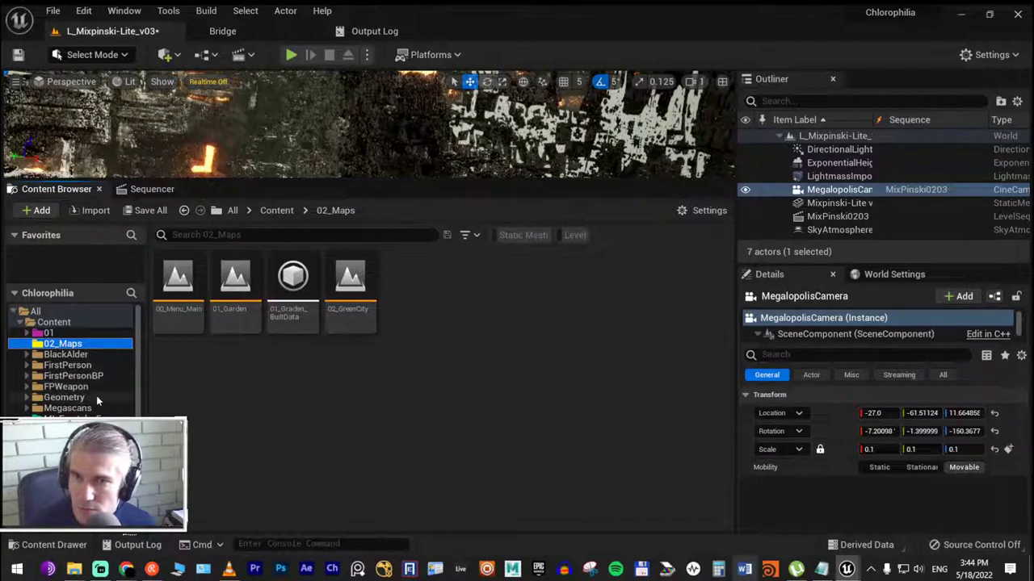
click(48, 332)
click(97, 344)
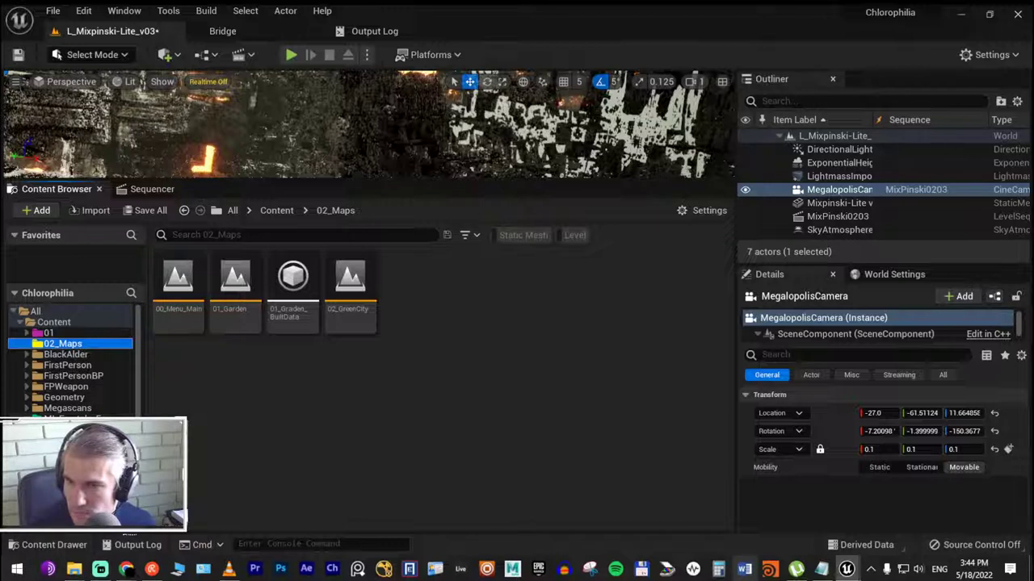
click(80, 451)
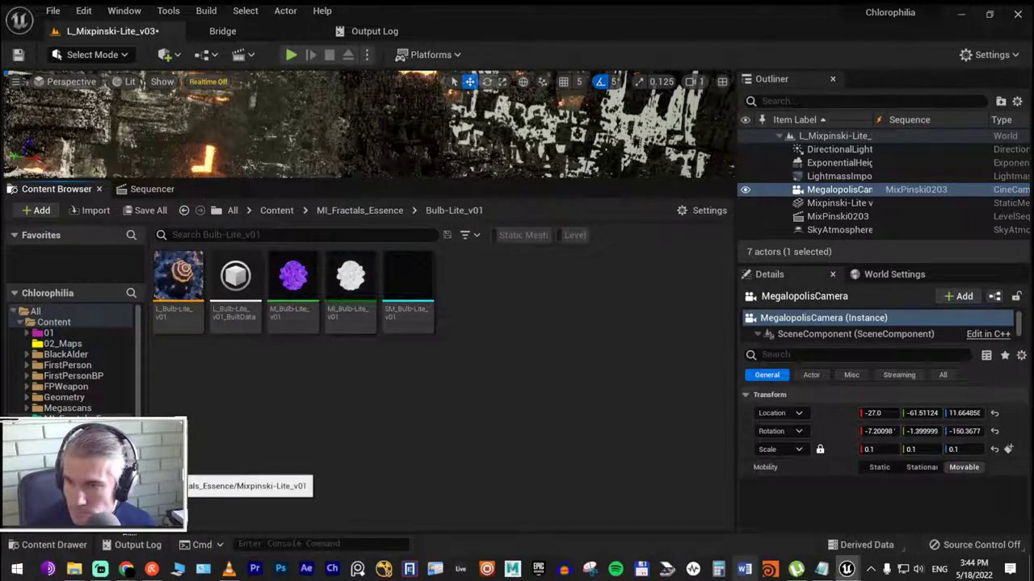
click(73, 345)
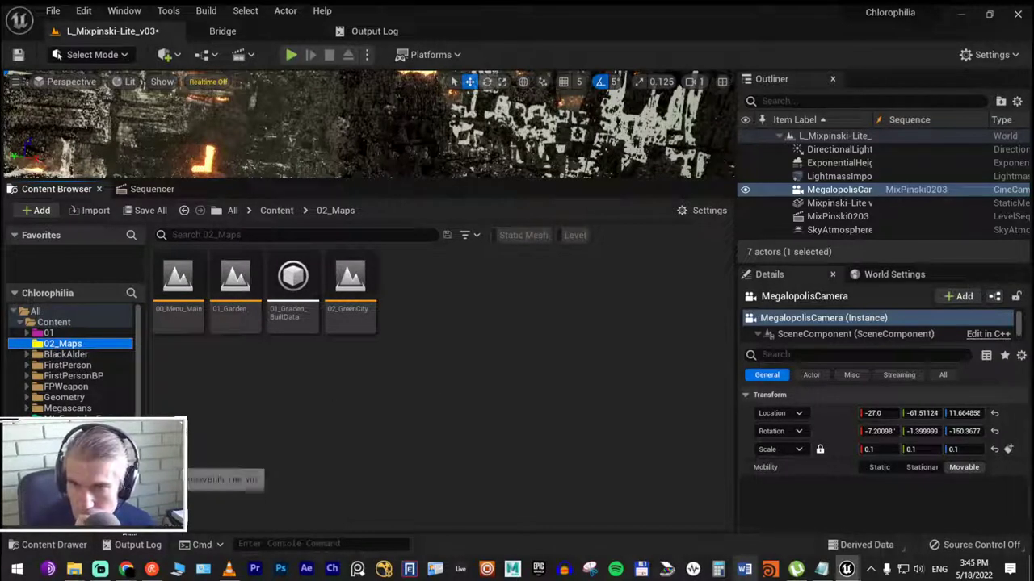
click(125, 440)
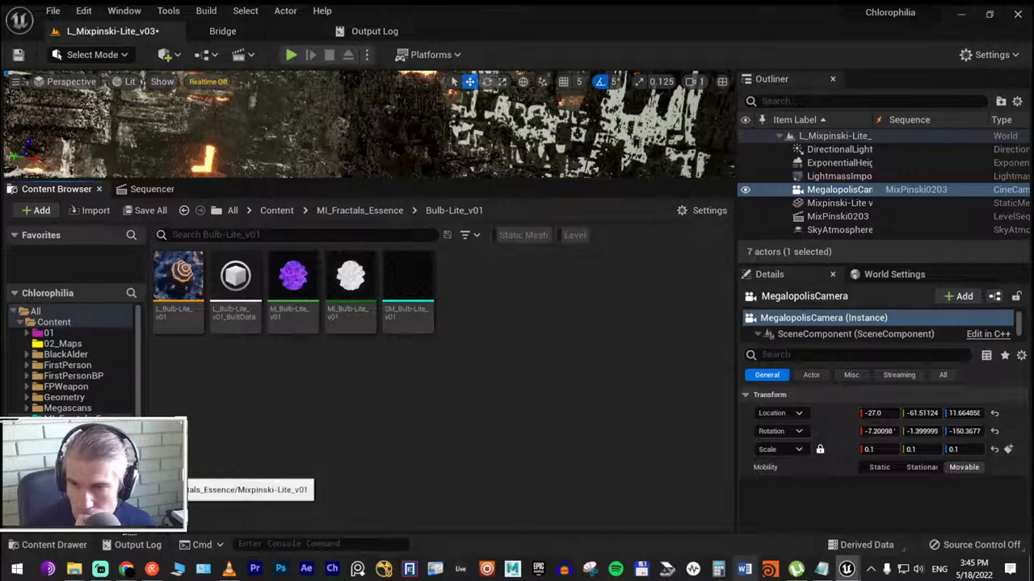
click(121, 473)
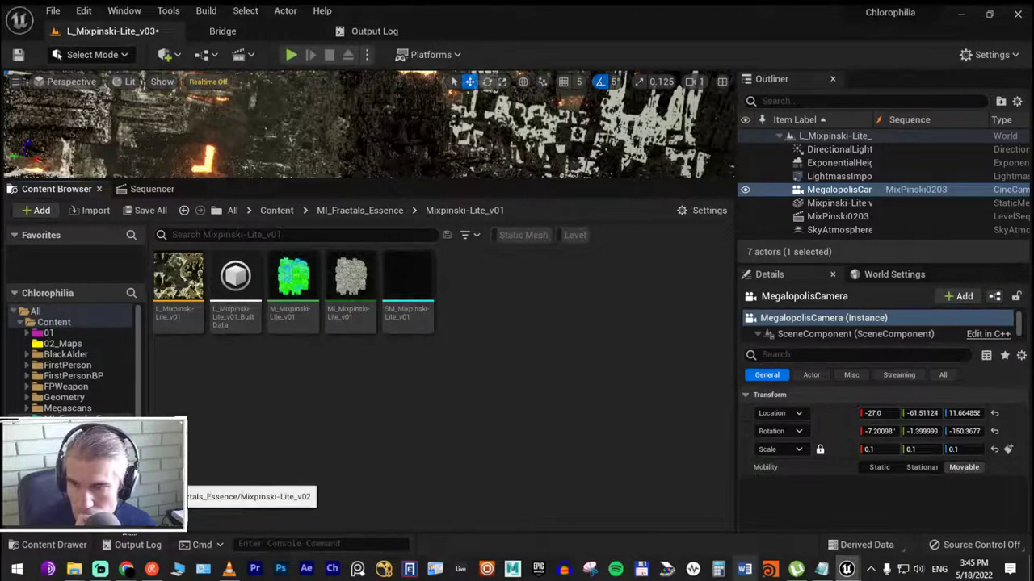
click(121, 484)
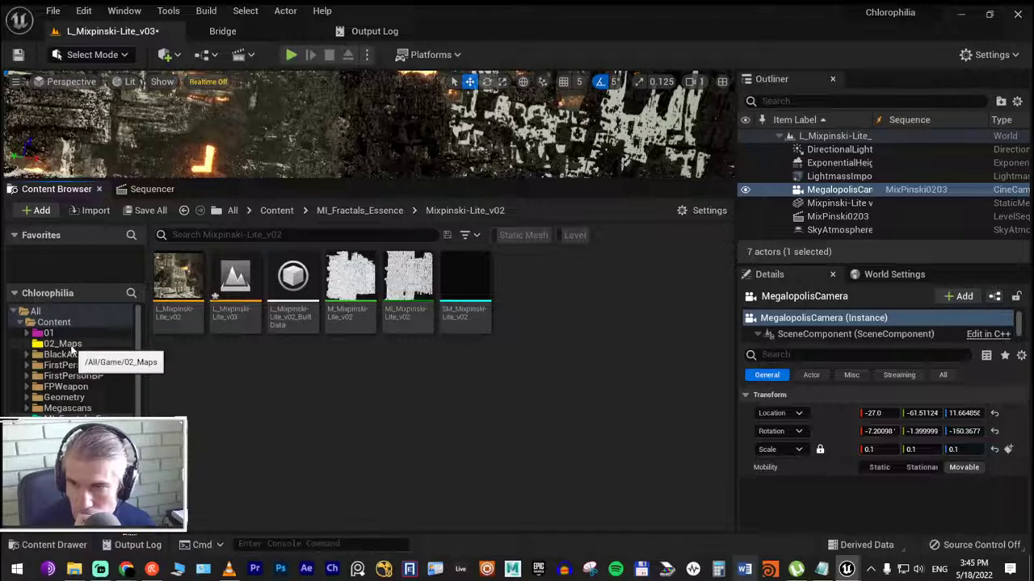
click(71, 345)
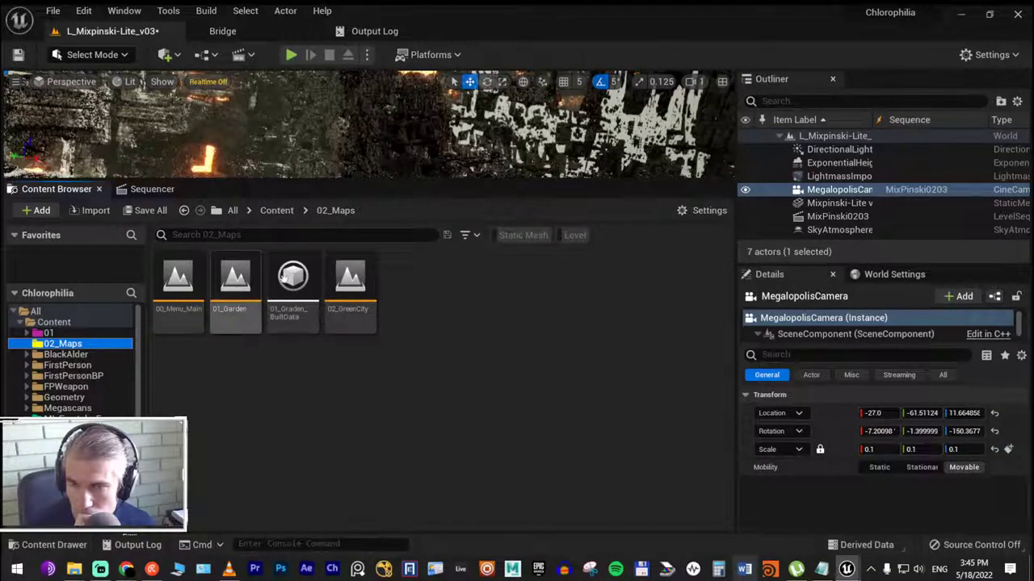
Create a new folder named 01_Fractals inside 02_Maps
right_click(472, 295)
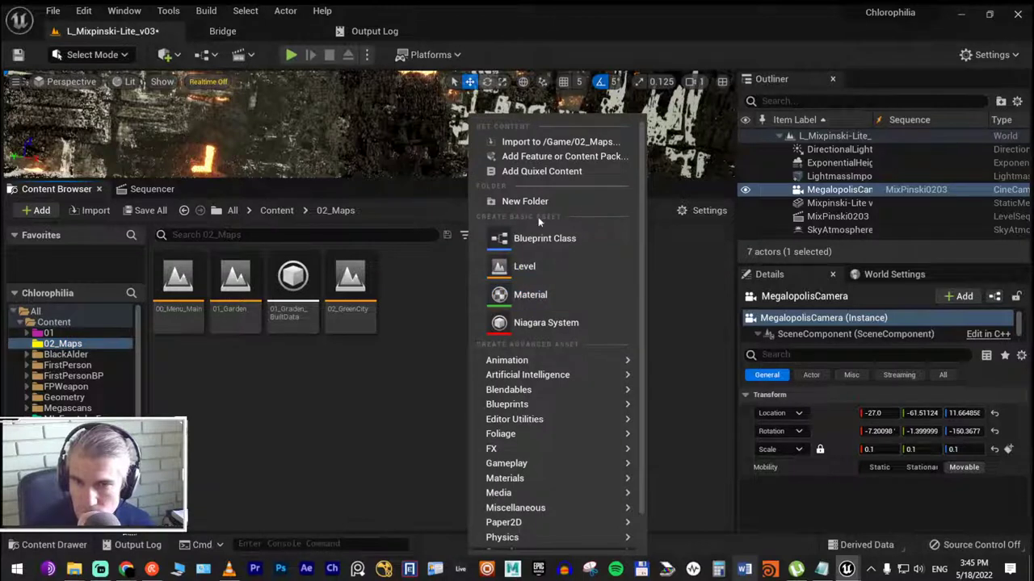
click(539, 204)
text(01)
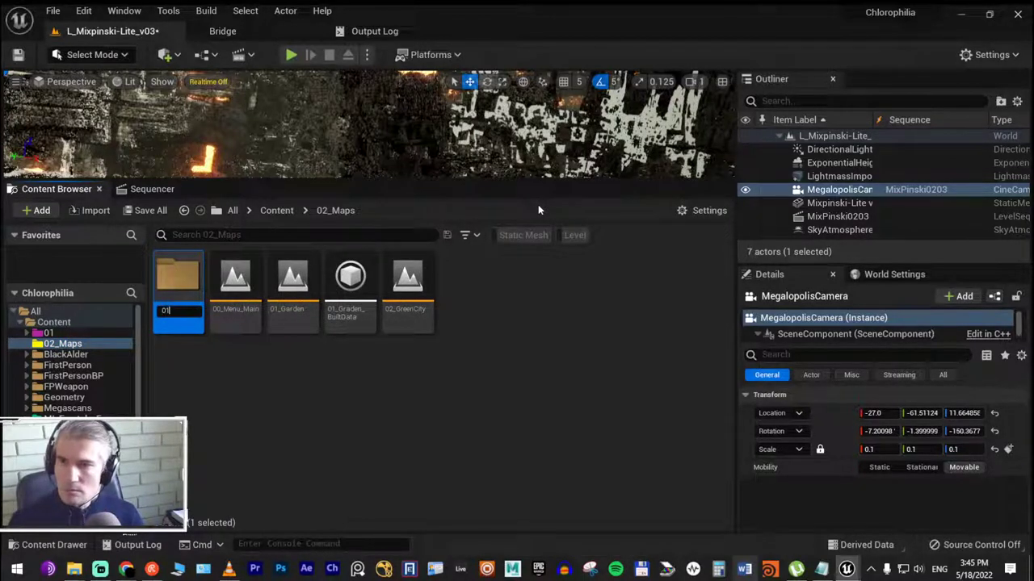
text(_Fractals)
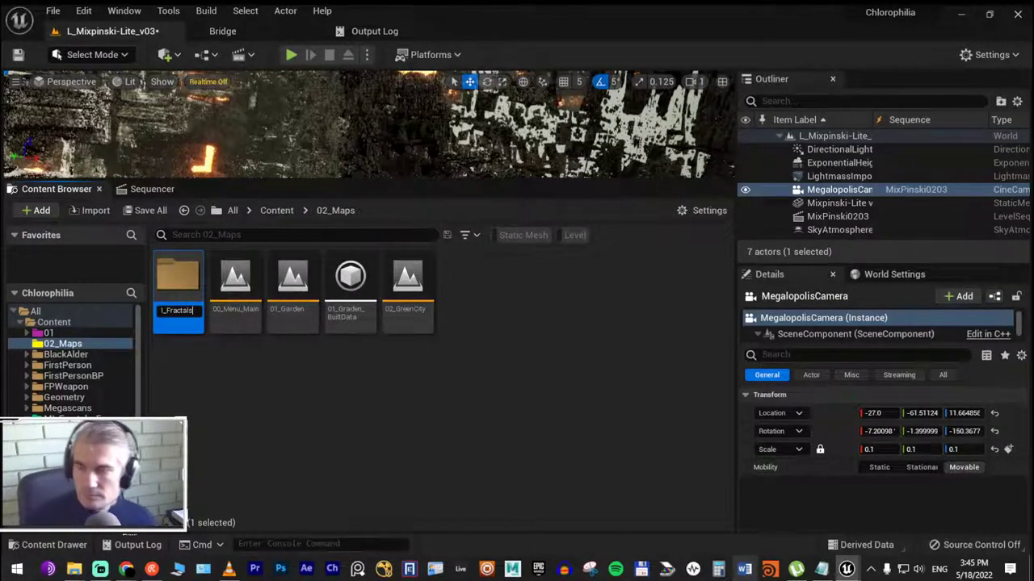
key(Return)
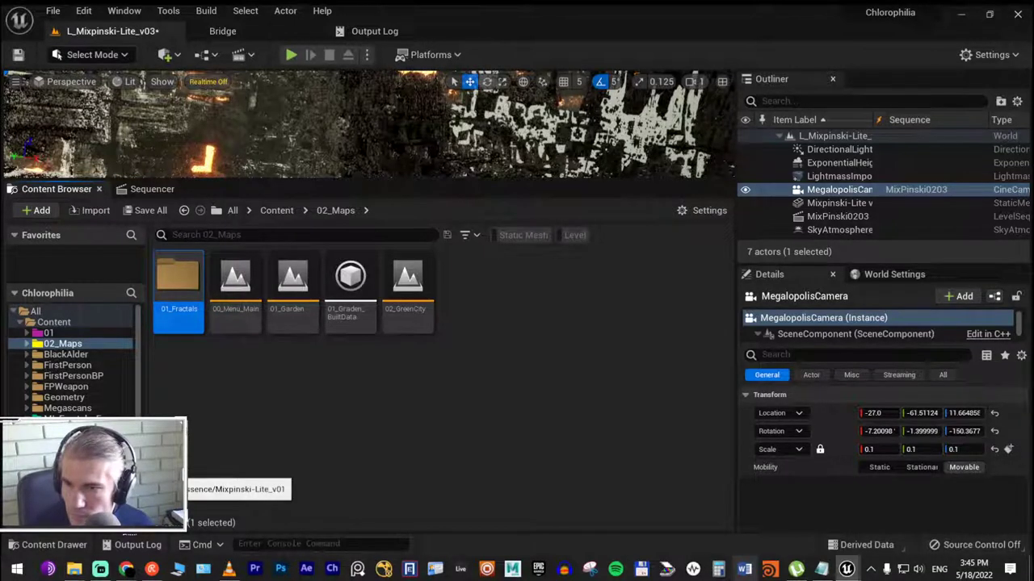
Select L_Mixpinski-Lite_v03 in the Mixpinski-Lite_v02 folder and expand 02_Maps to show 01_Fractals
click(80, 475)
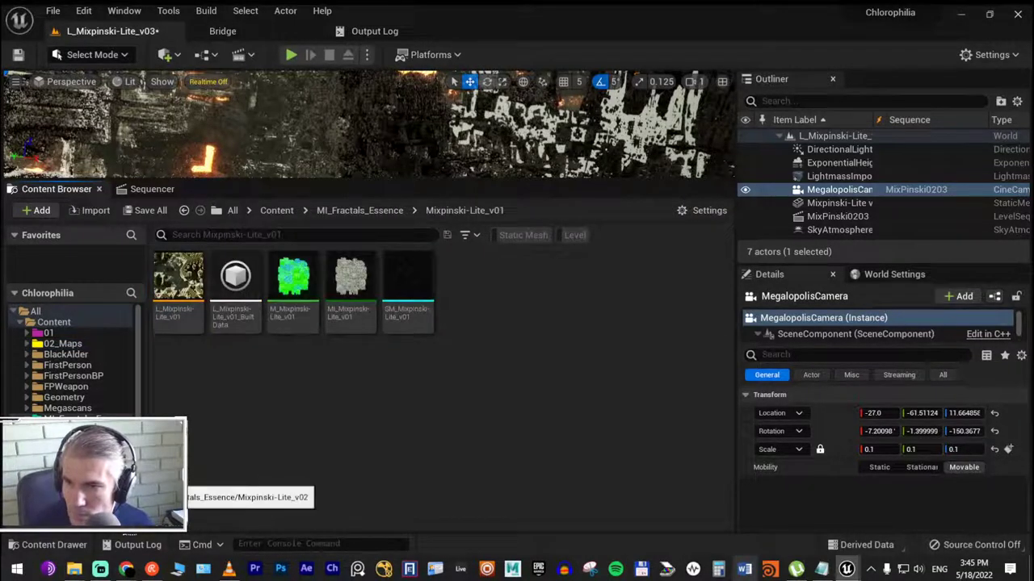
click(89, 483)
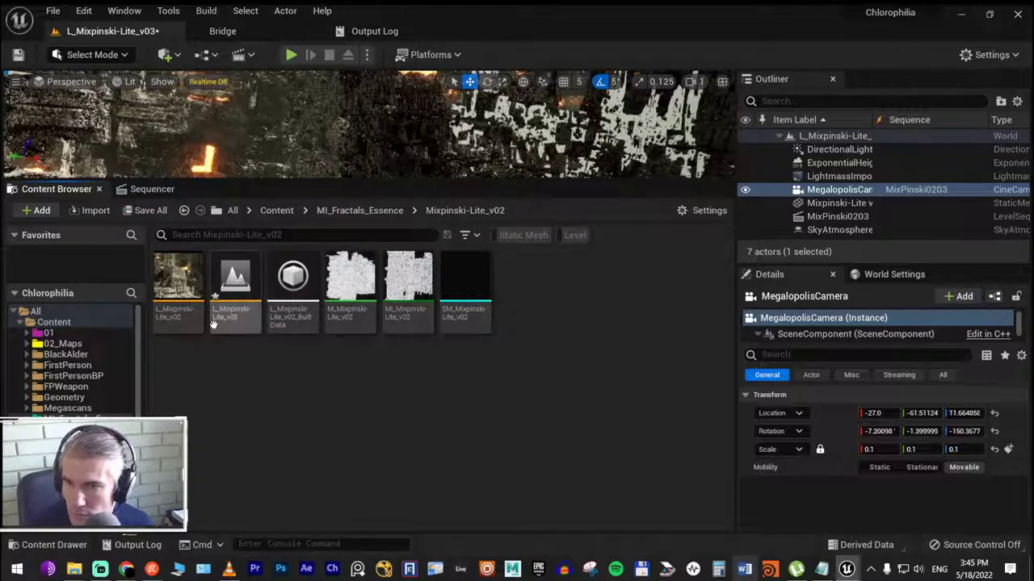
click(234, 289)
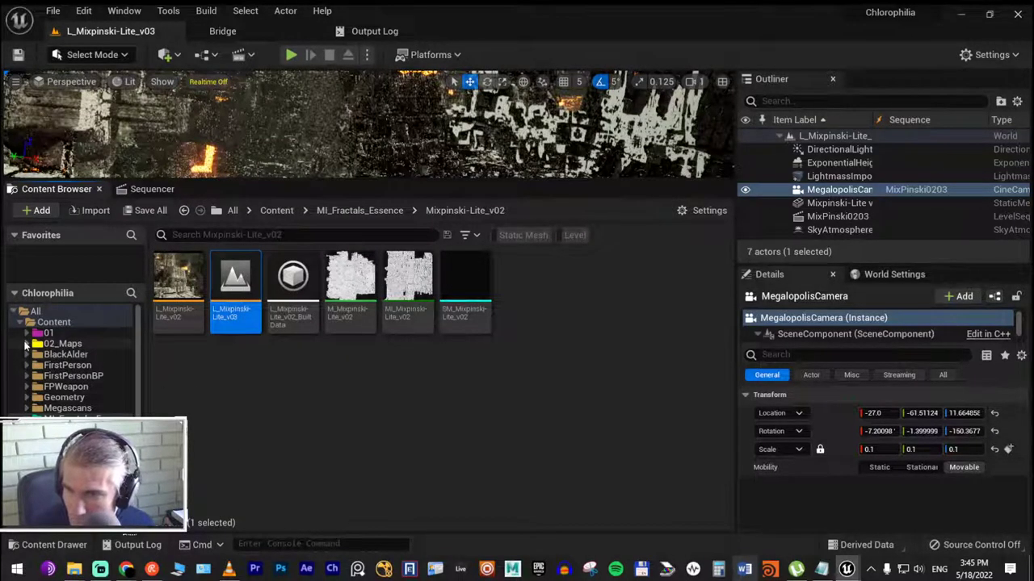
click(27, 343)
Move L_Mixpinski-Lite_v03 into 02_Maps/01_Fractals and open that folder
drag(234, 289, 89, 361)
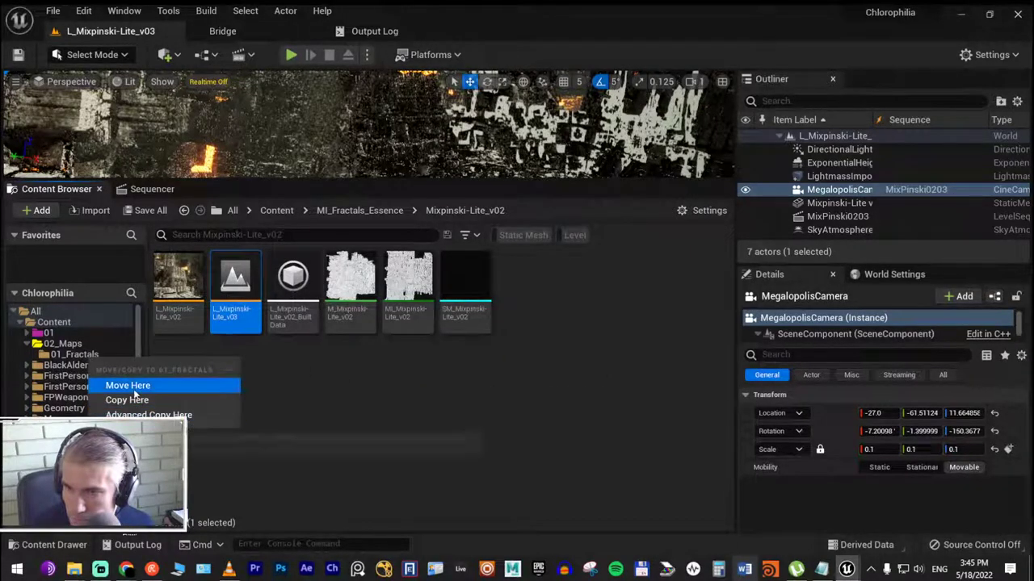
click(121, 386)
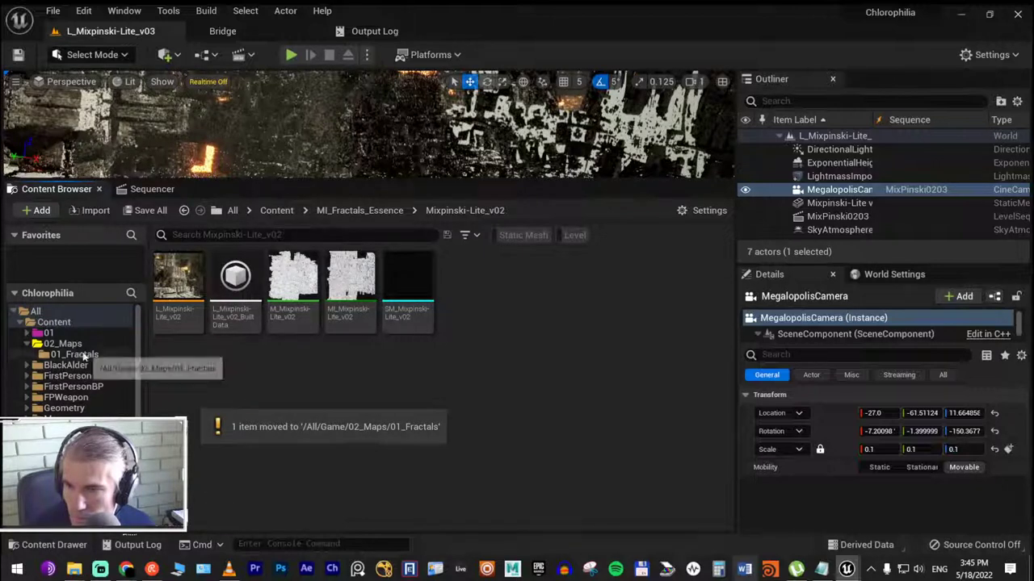
scroll(101, 404, down, 1)
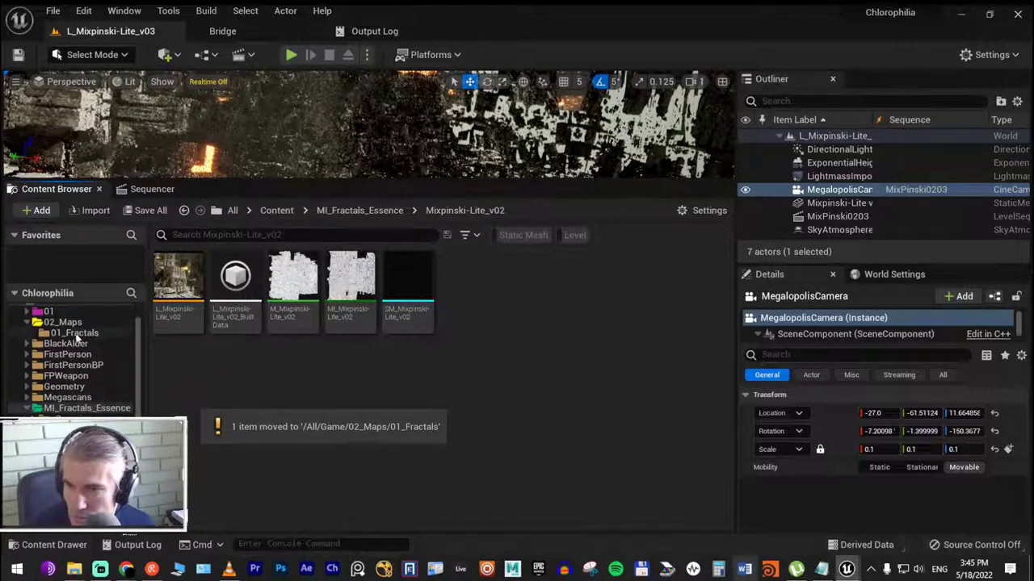
click(74, 334)
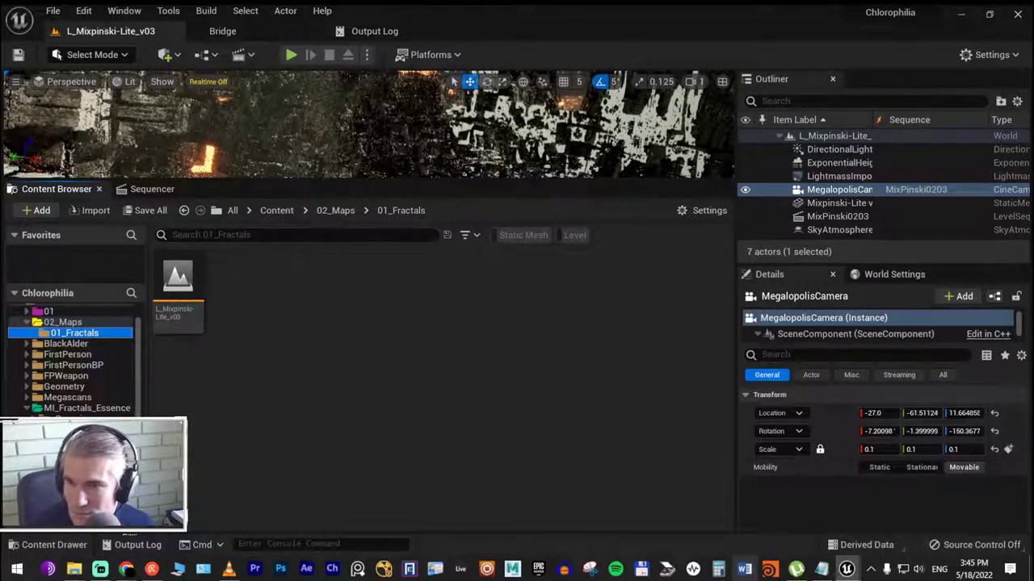
click(52, 11)
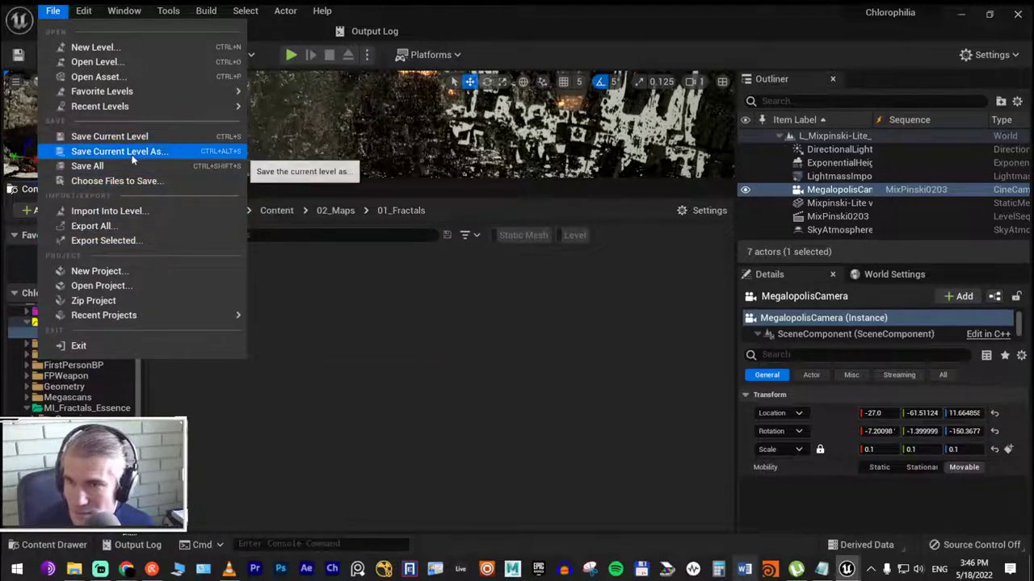
Rename the moved level to 01_Mixpinski-Lite_v02, then open the Mixpinski-Lite_v03 material folder
click(367, 374)
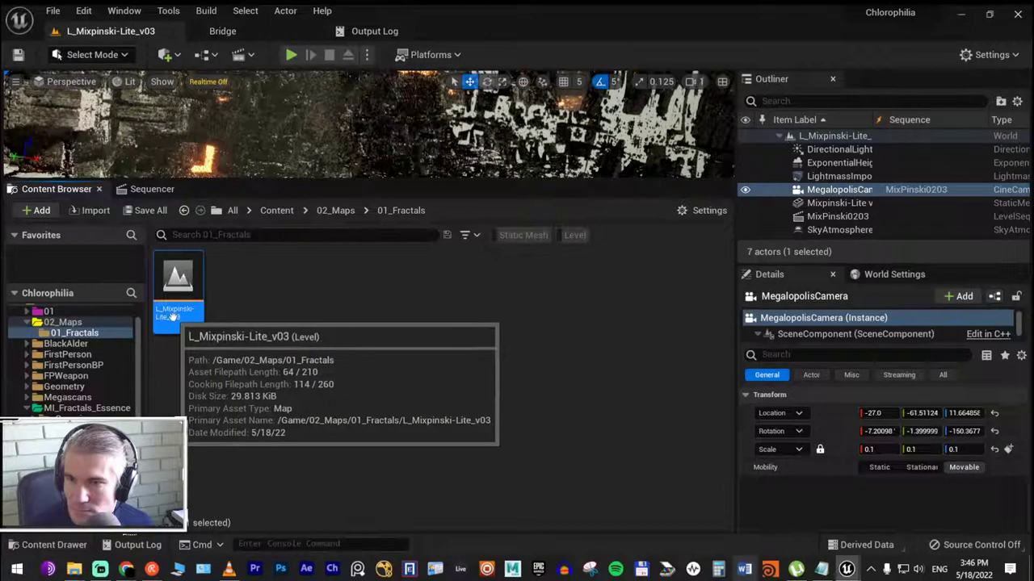
click(178, 322)
key(Escape)
text(01_Mixpin)
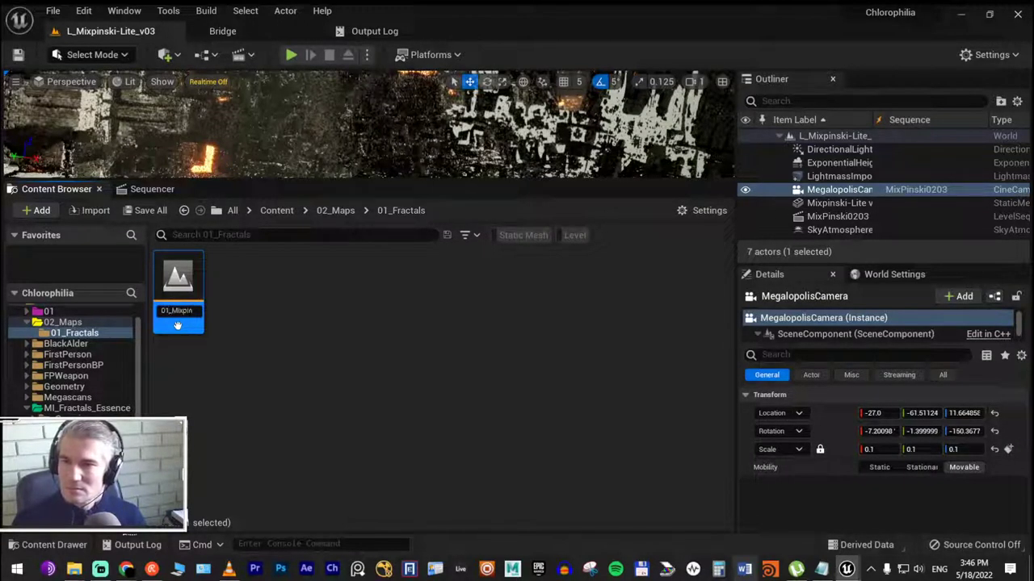
key(Return)
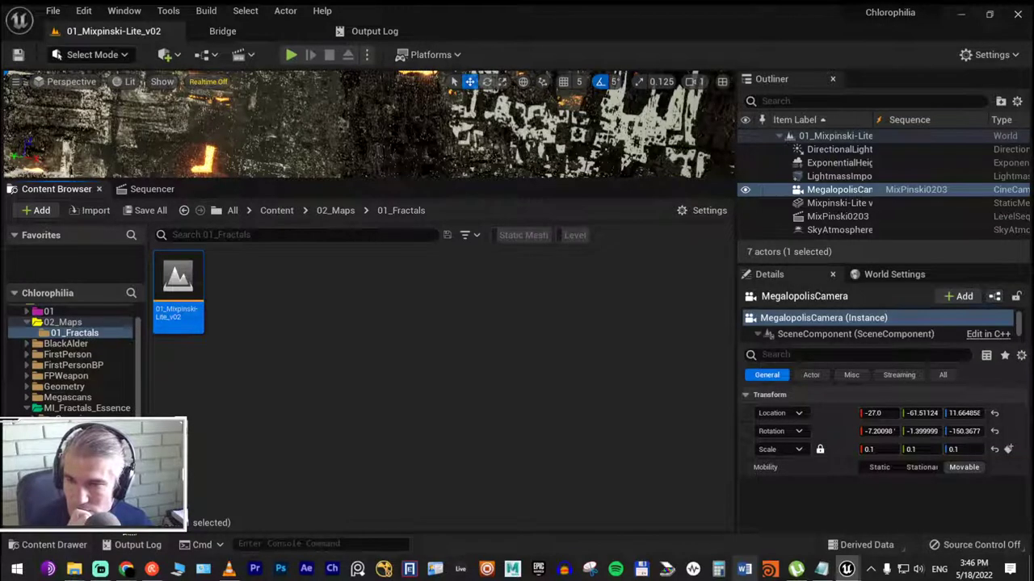
click(89, 462)
click(88, 474)
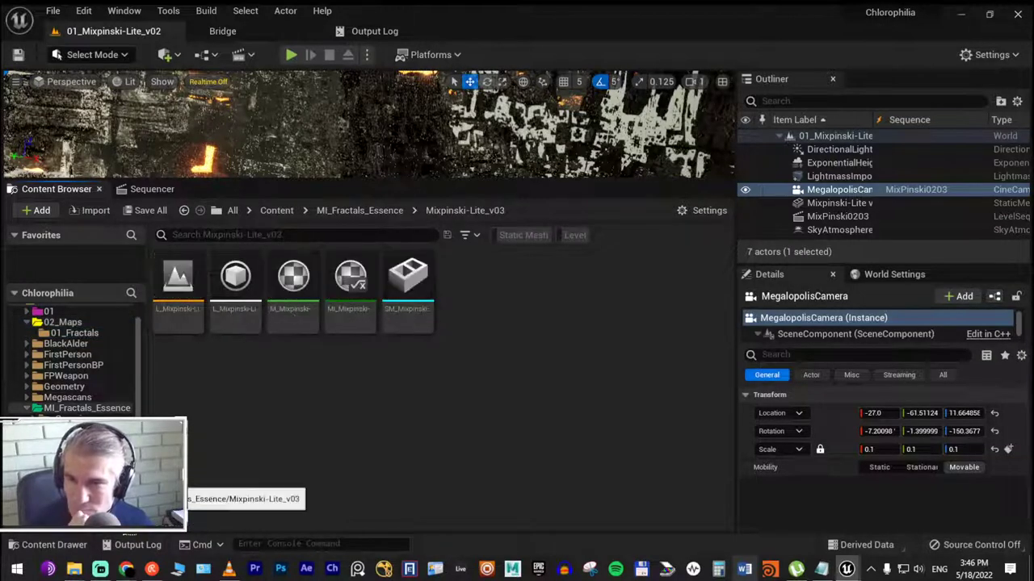
Open L_Mixpinski-Lite_v03 without saving pending changes, and enlarge the viewport
double_click(179, 282)
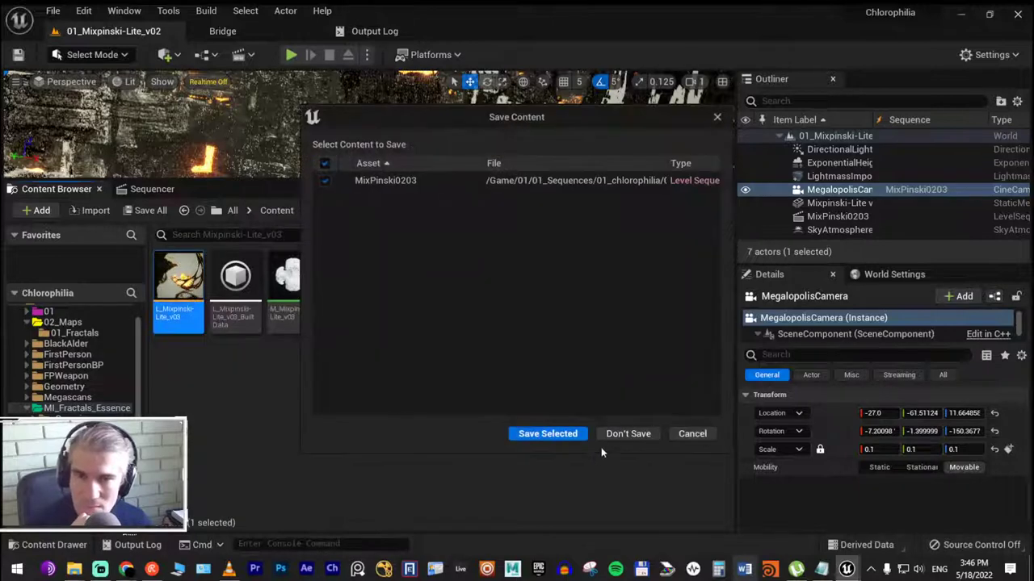
click(692, 434)
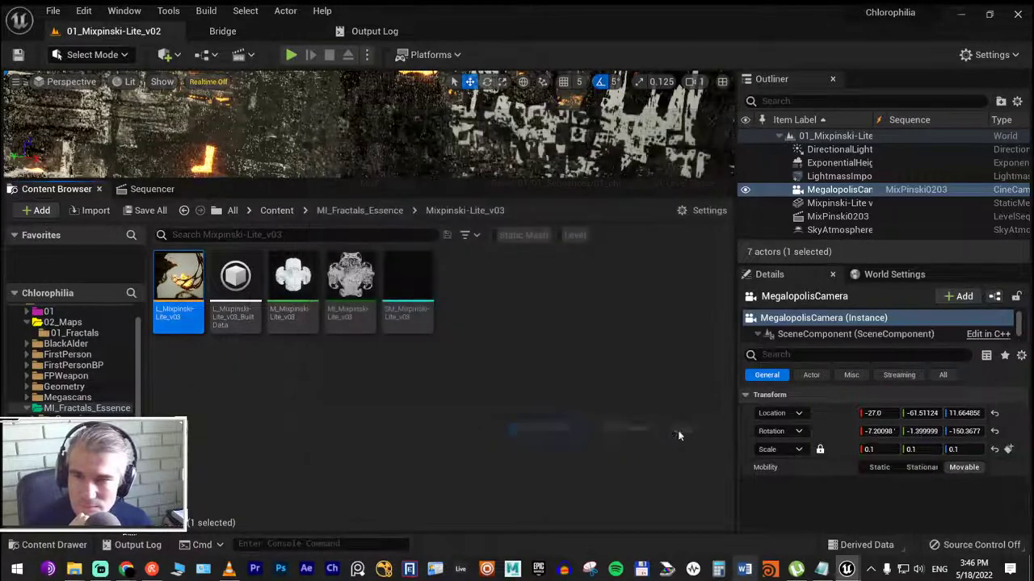
double_click(176, 278)
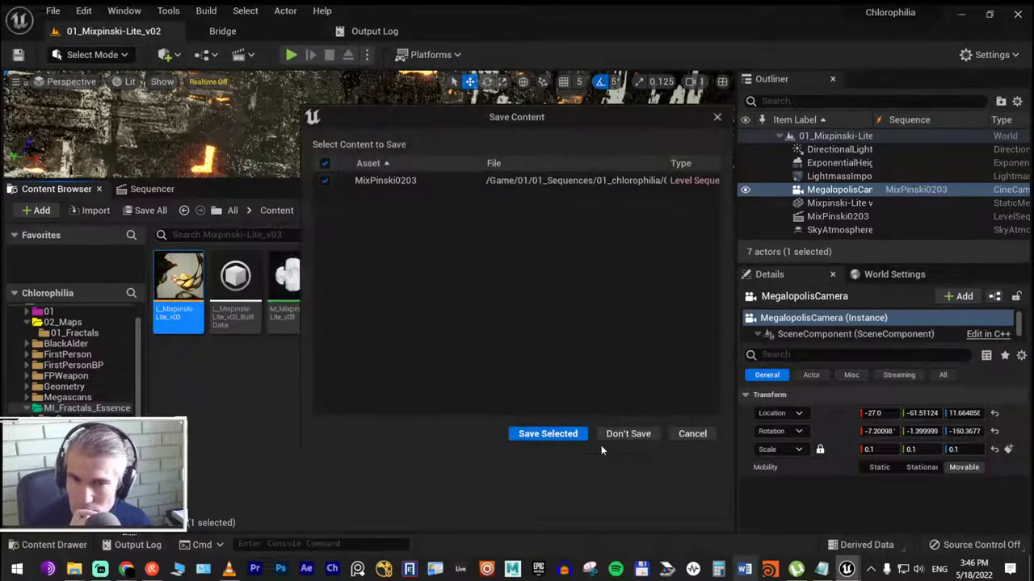
click(567, 434)
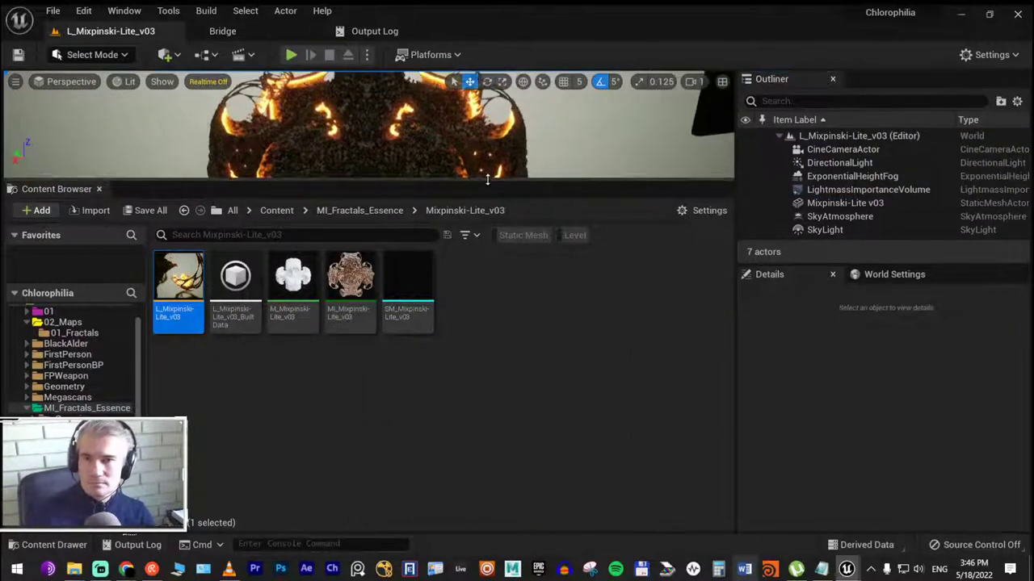
drag(488, 182, 516, 418)
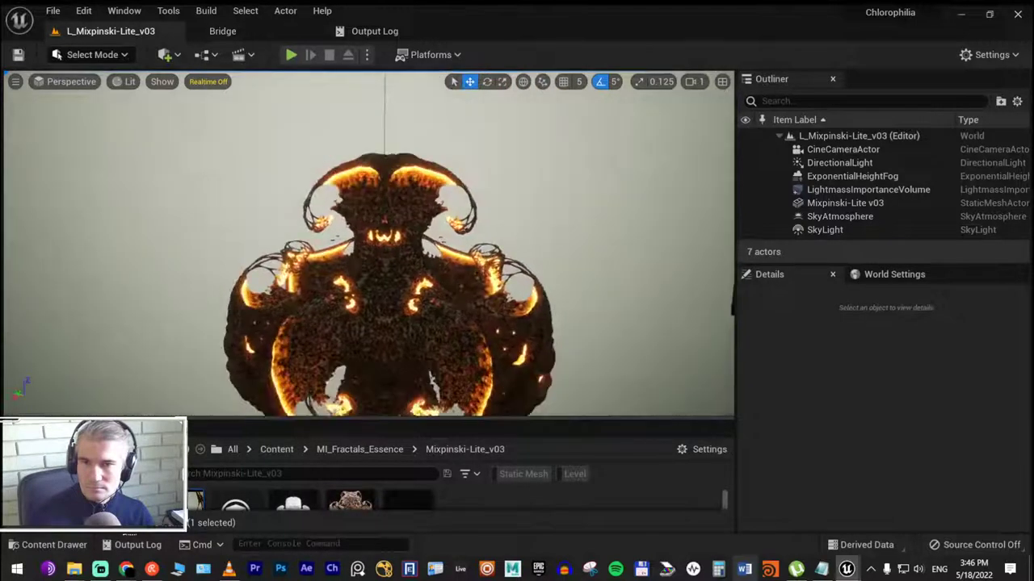
Orbit around the fractal and look through the level's CineCameraActor
alt+drag(364, 242, 485, 242)
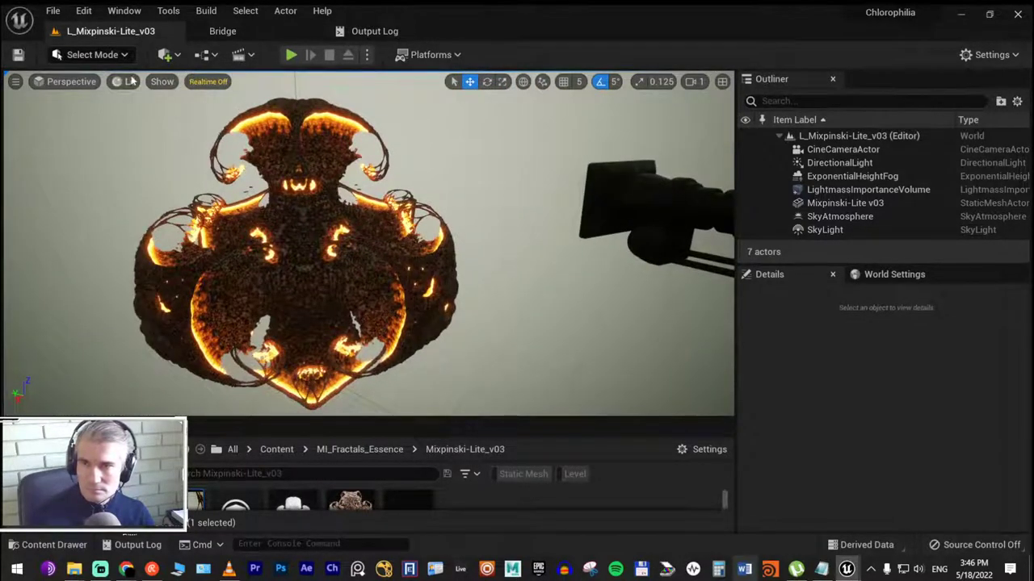
click(170, 82)
click(125, 82)
click(58, 84)
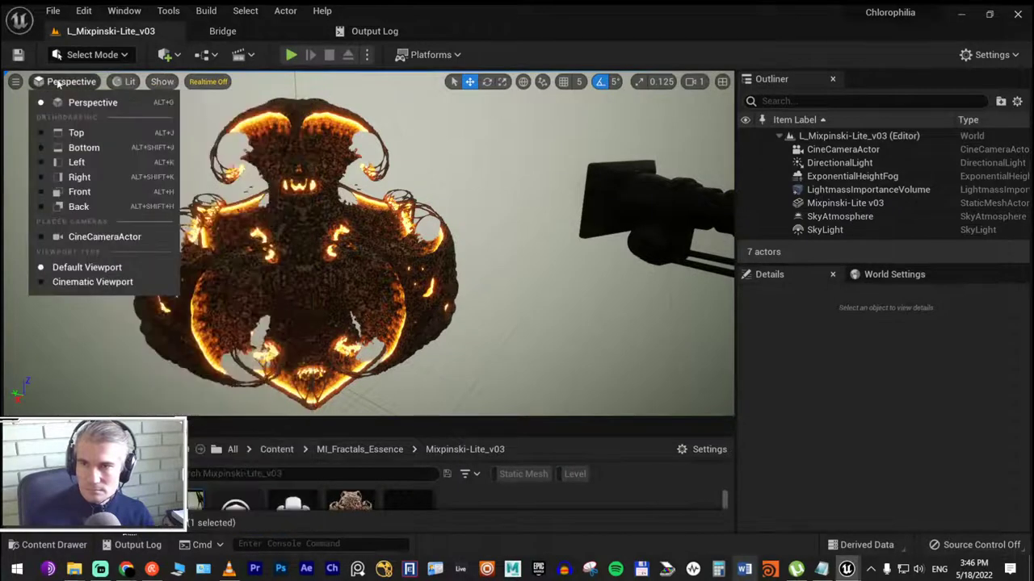
click(95, 237)
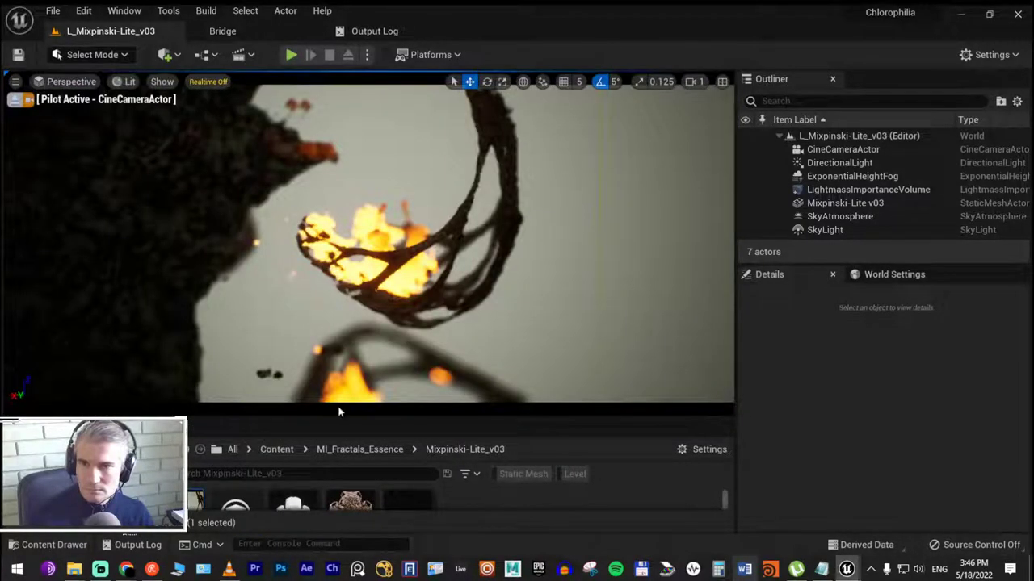
click(206, 54)
click(241, 55)
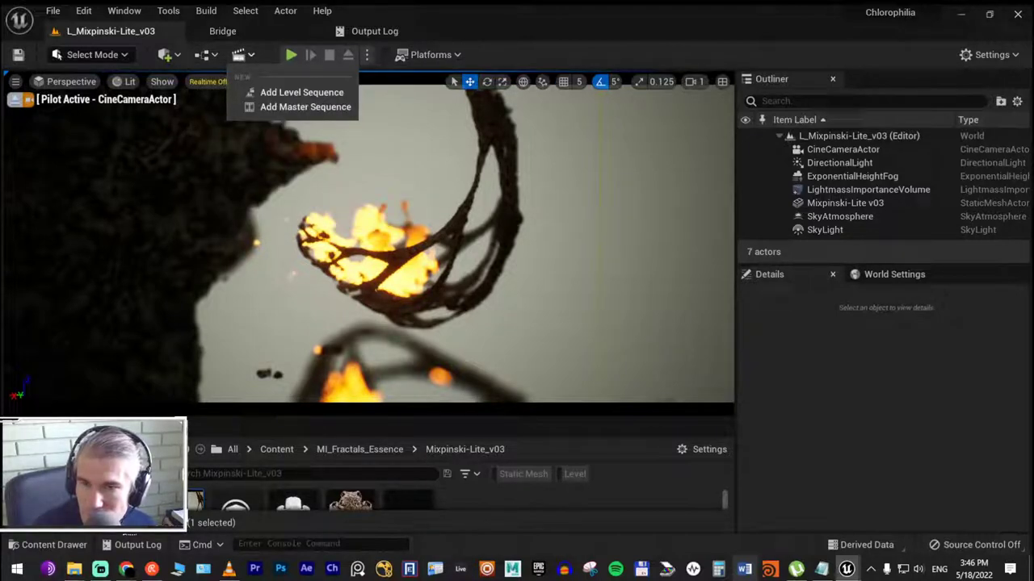
Reposition and re-pilot the CineCameraActor for a closer shot of the glowing fractal
click(11, 99)
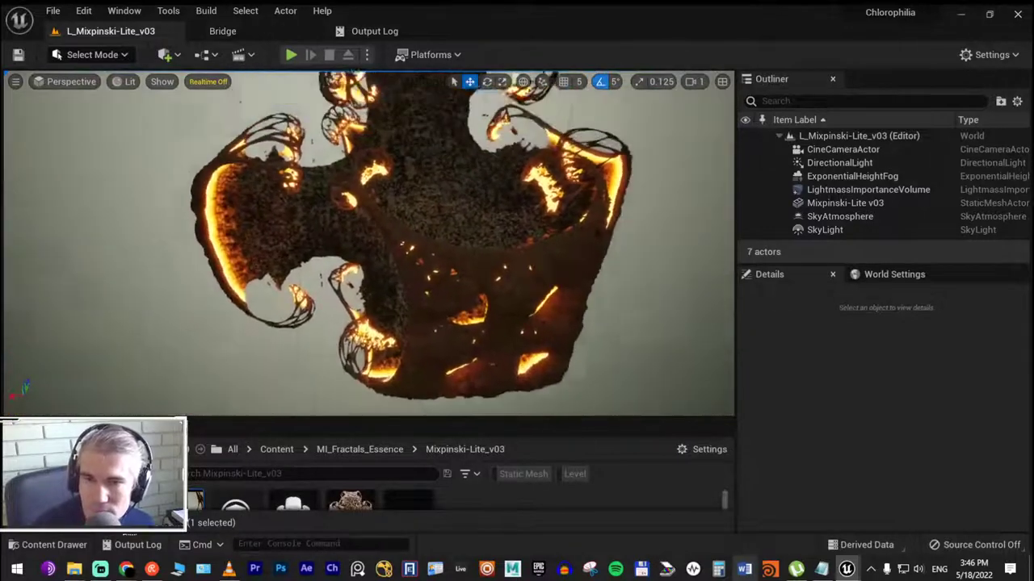
drag(168, 100, 168, 100)
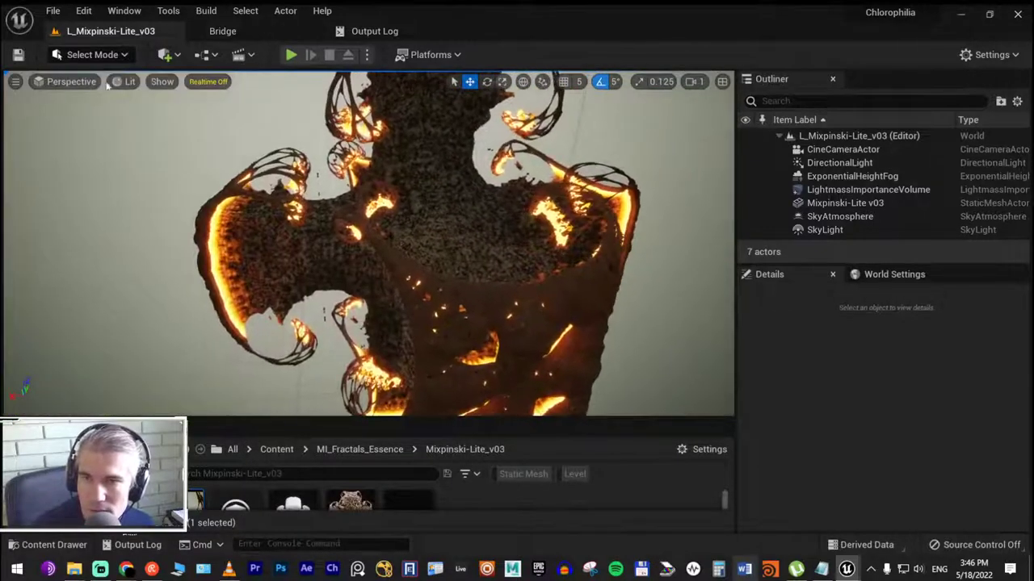
click(53, 82)
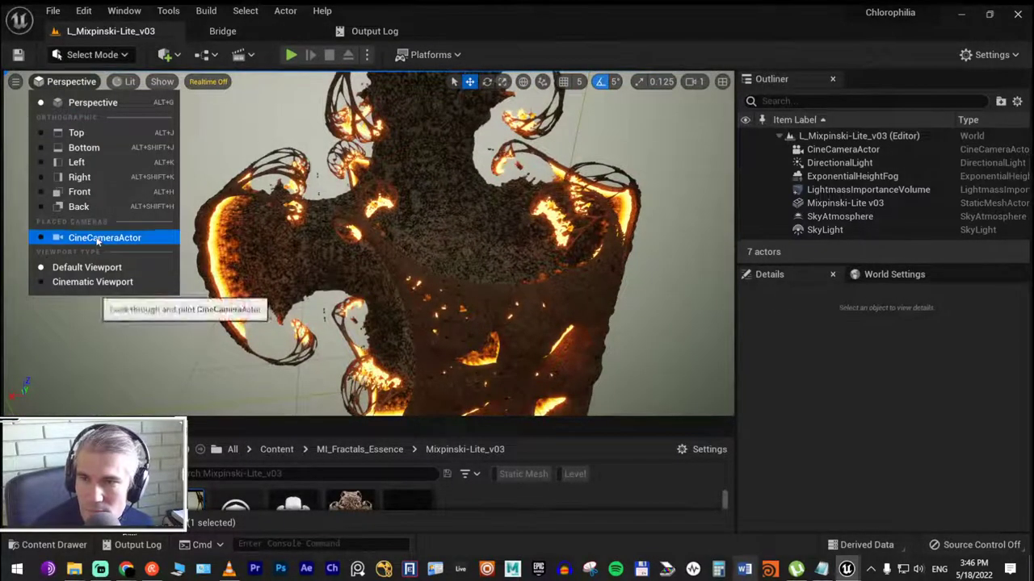
click(94, 237)
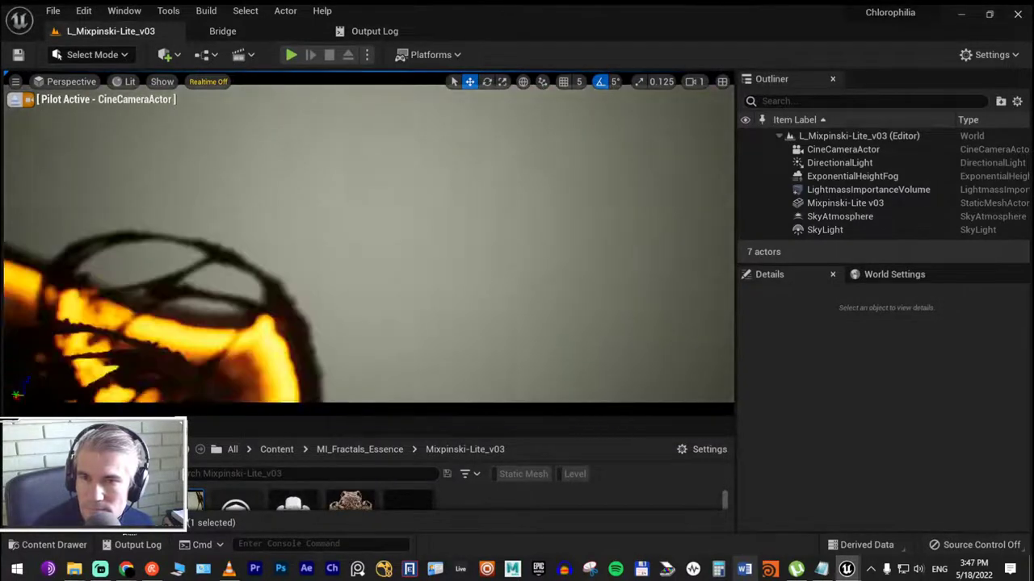
right_drag(388, 330, 388, 329)
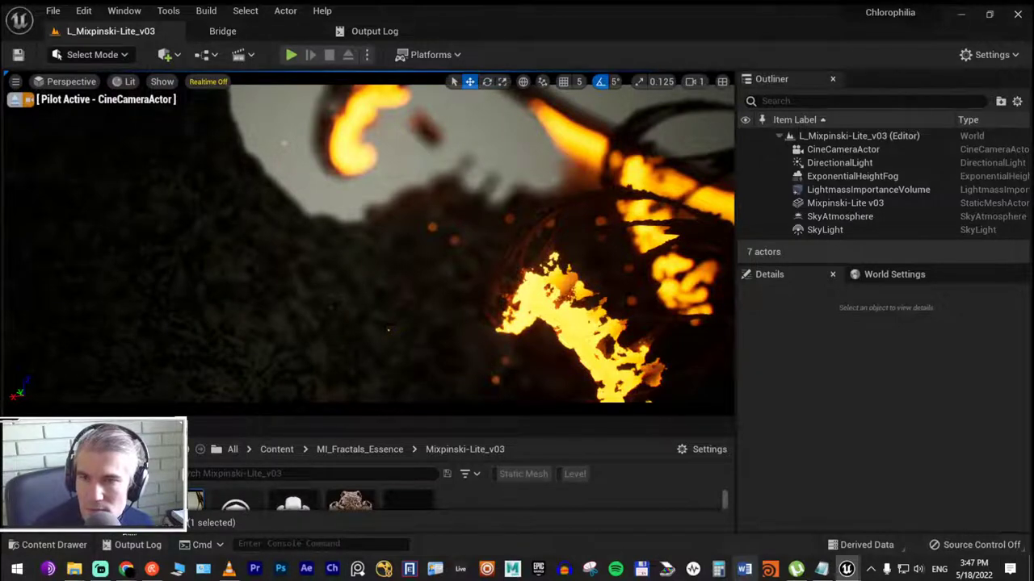
right_drag(387, 329, 387, 329)
click(72, 82)
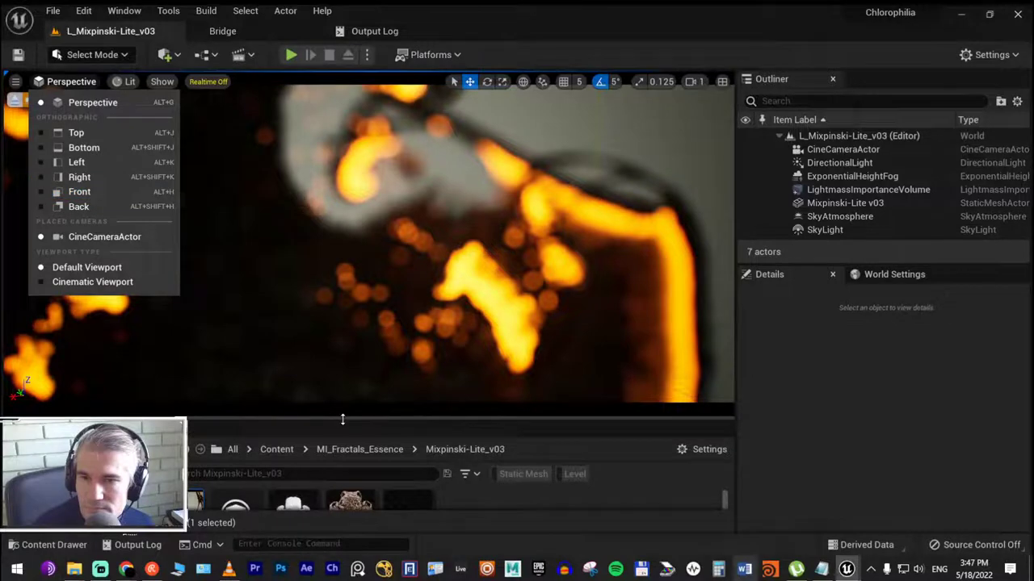
drag(339, 418, 381, 364)
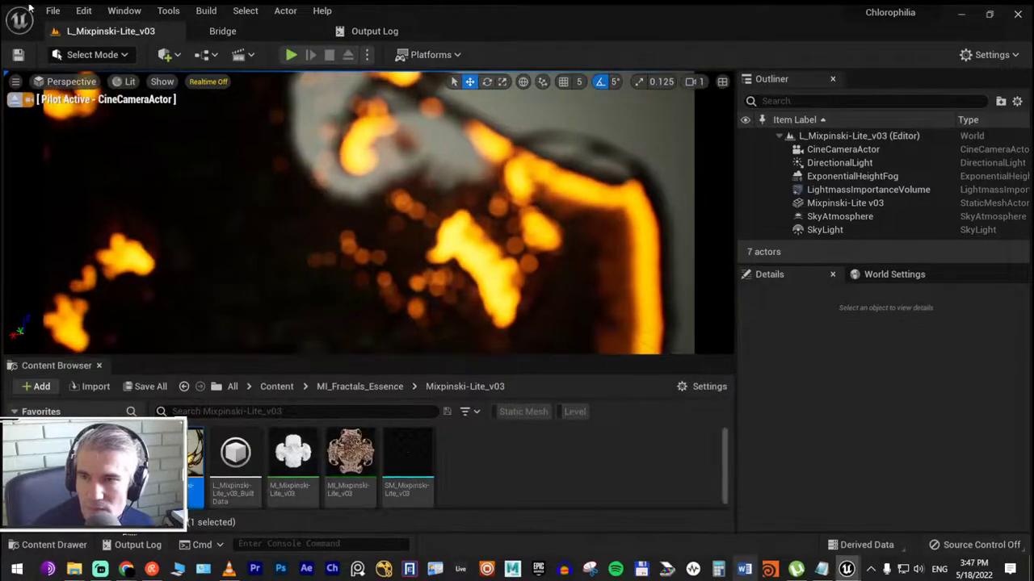
Reload L_Mixpinski-Lite_v03 from File > Recent Levels
click(52, 11)
mouse_move(105, 315)
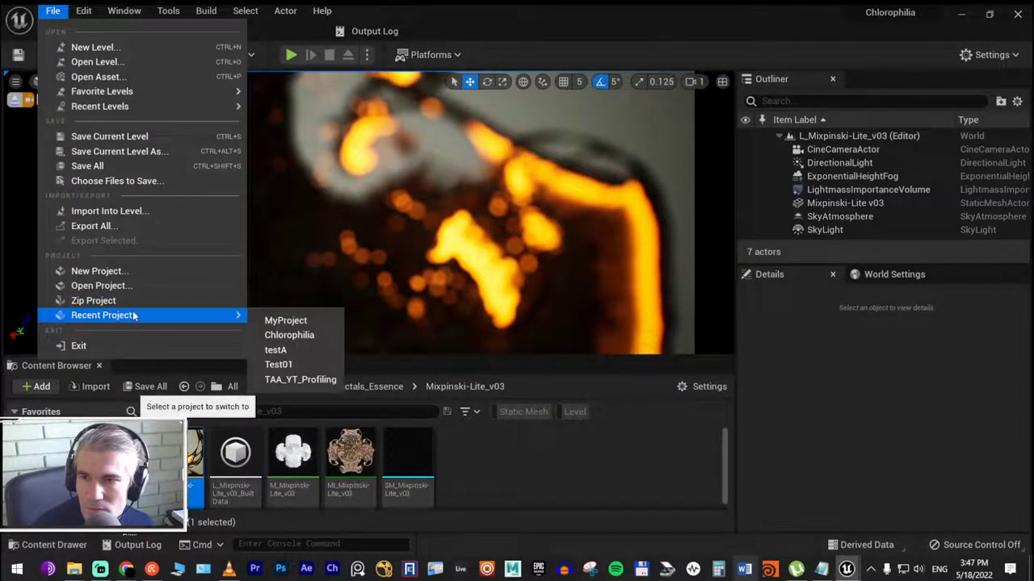
mouse_move(157, 110)
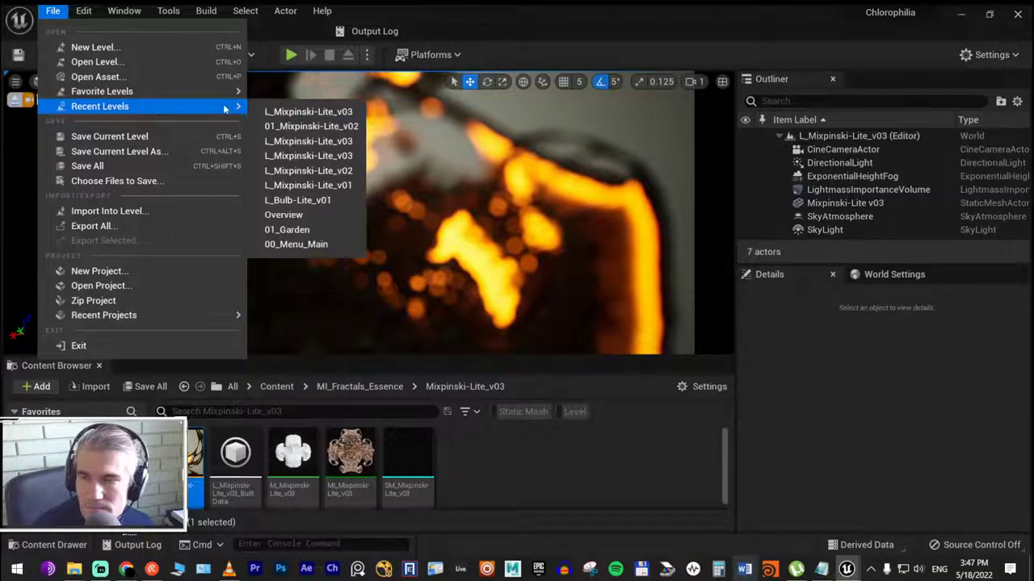
mouse_move(220, 90)
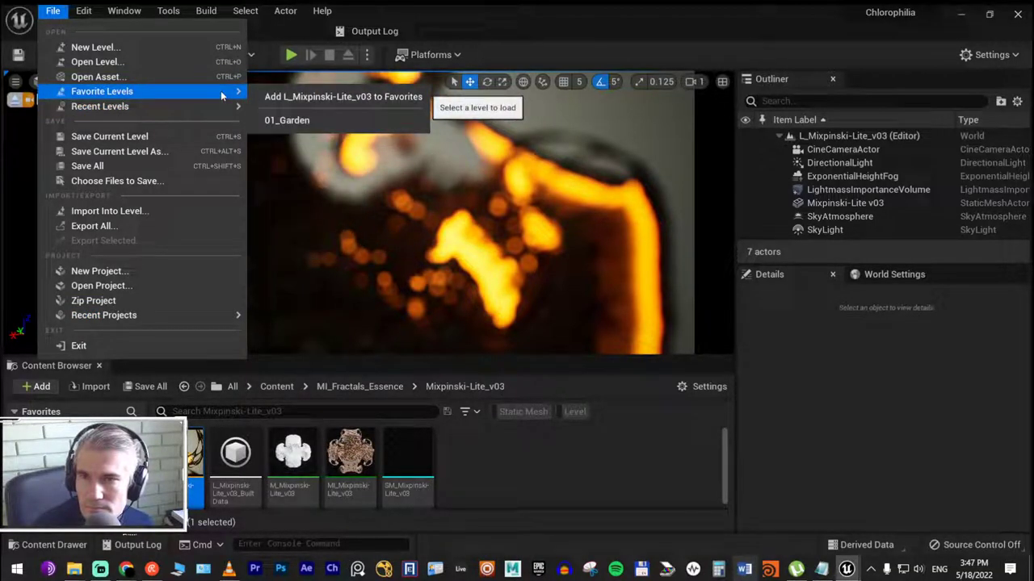
mouse_move(220, 113)
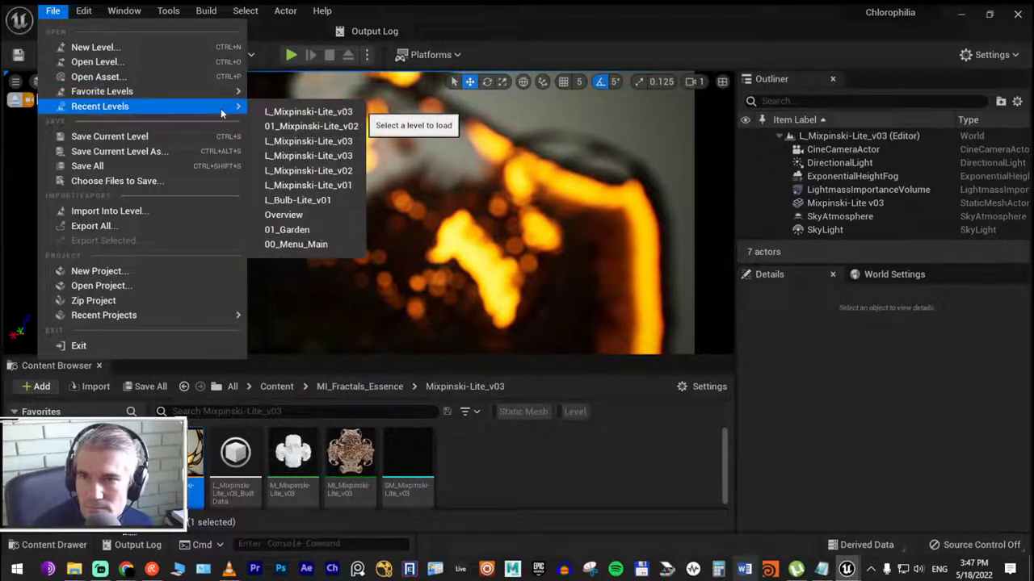
click(284, 111)
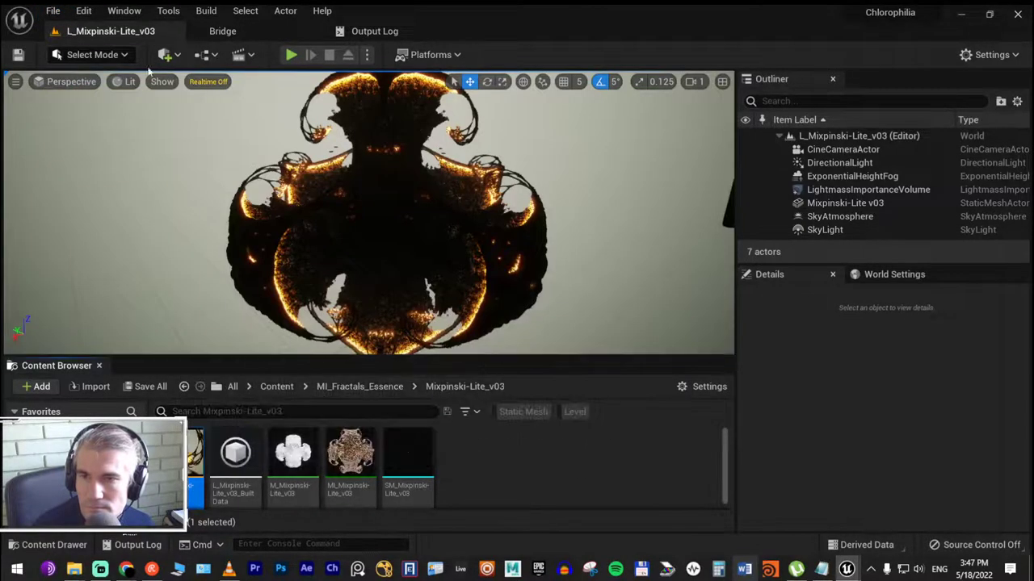
View the fractal through the level's CineCameraActor from the Perspective menu
click(71, 82)
click(110, 238)
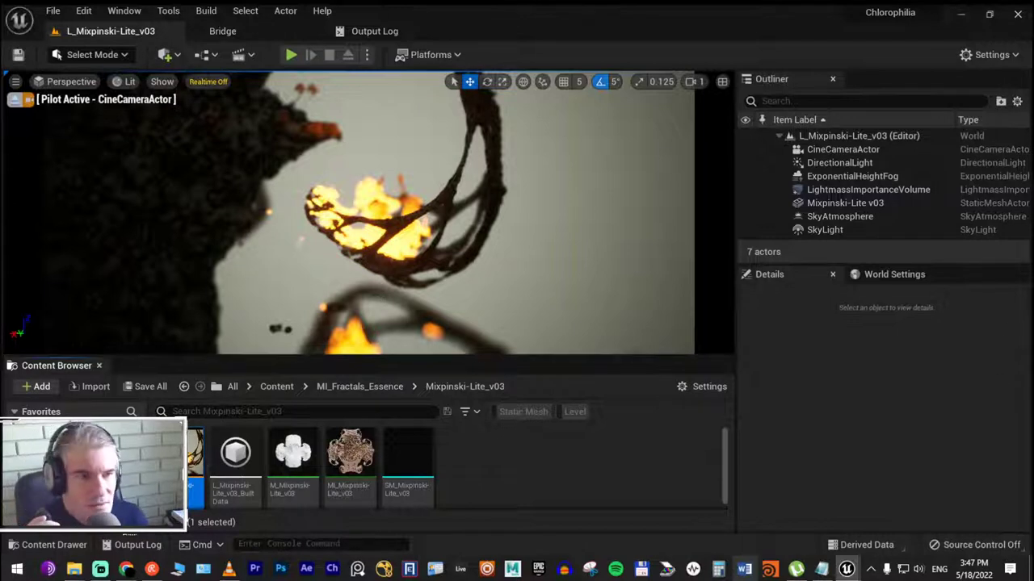
click(74, 570)
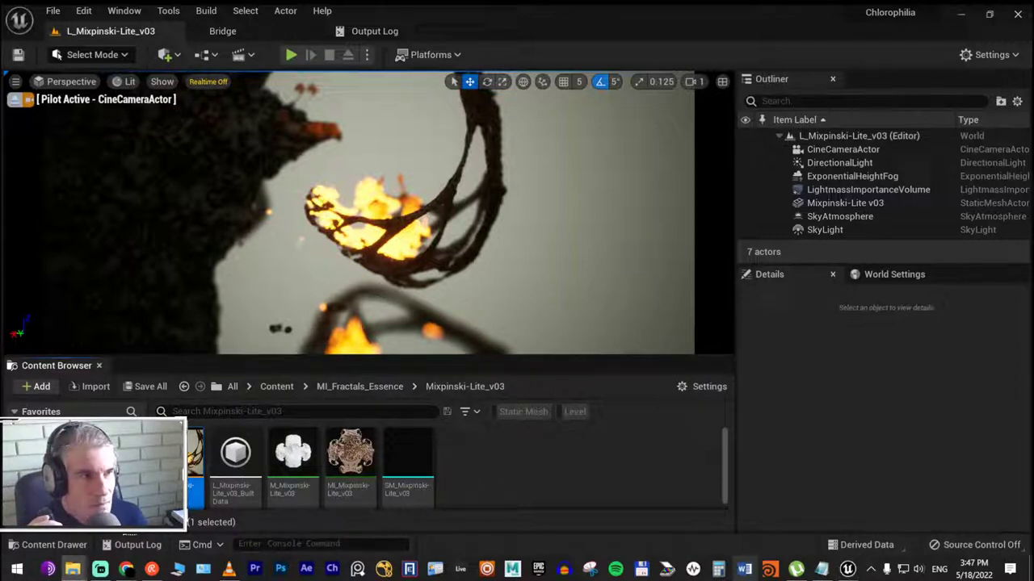
mouse_move(126, 570)
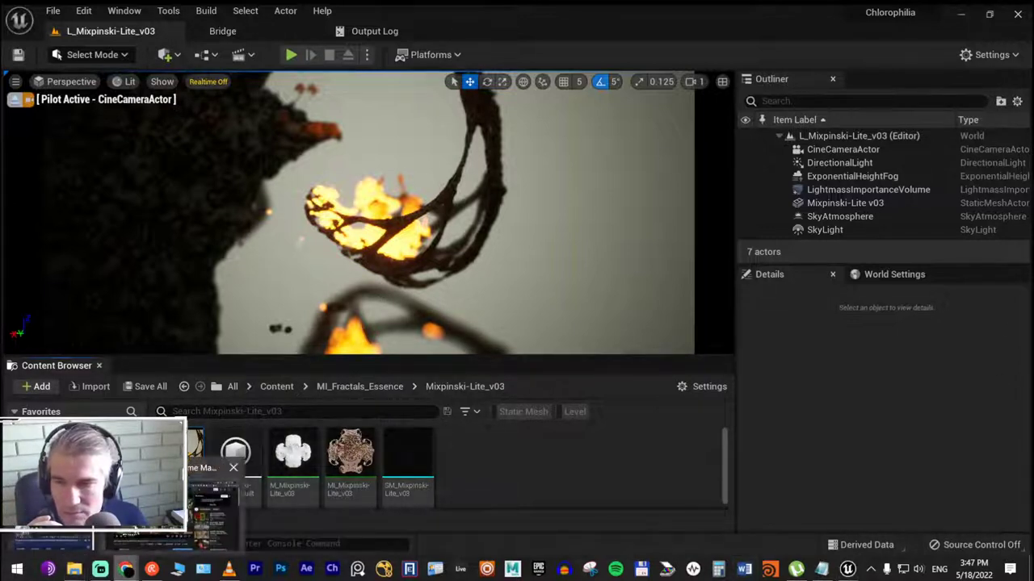
click(133, 533)
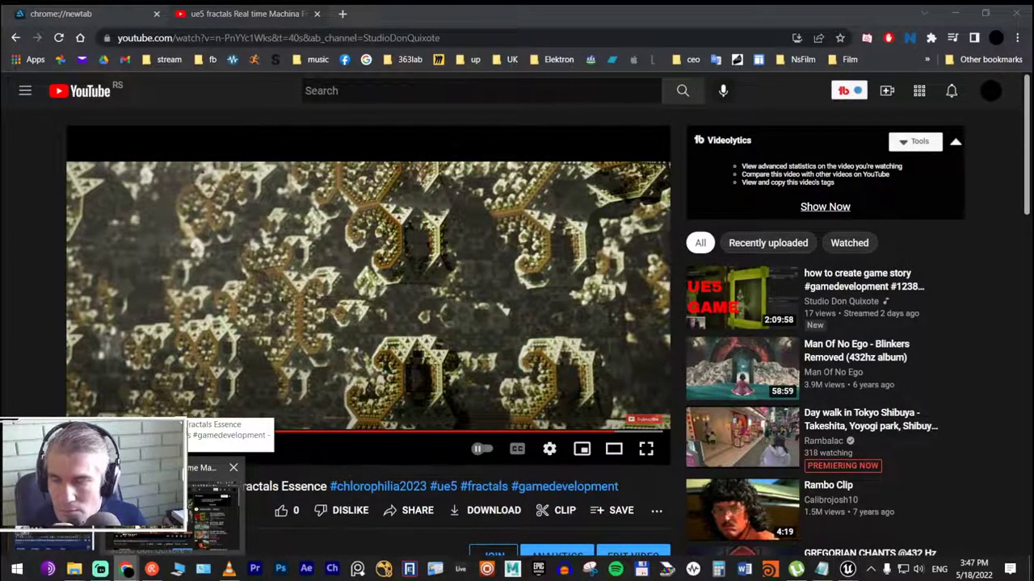
key(super+d)
click(134, 533)
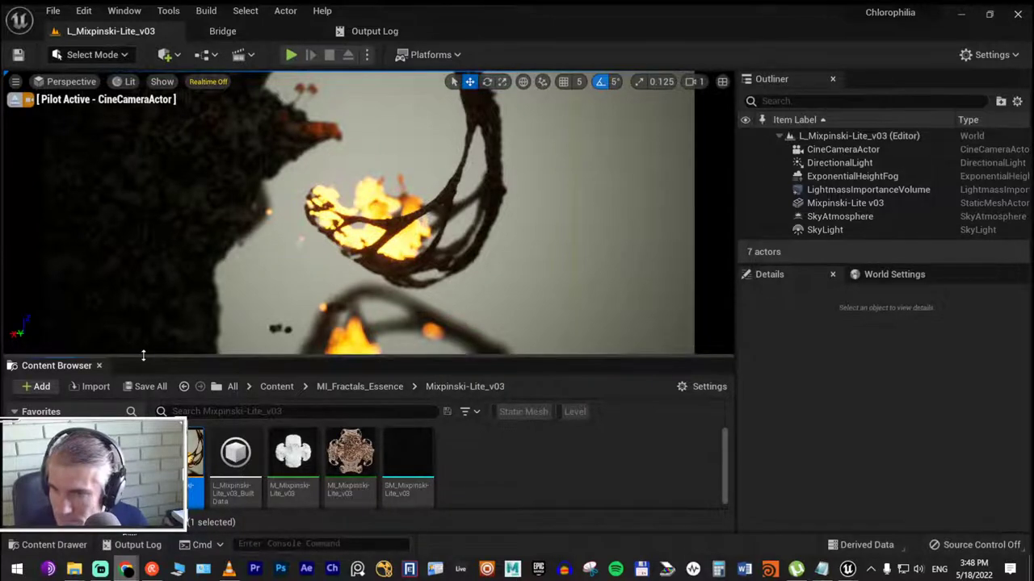
Reveal L_Mixpinski-Lite_v04 in folder view and open its Mixpinski_Lite_v04 folder
drag(142, 357, 143, 340)
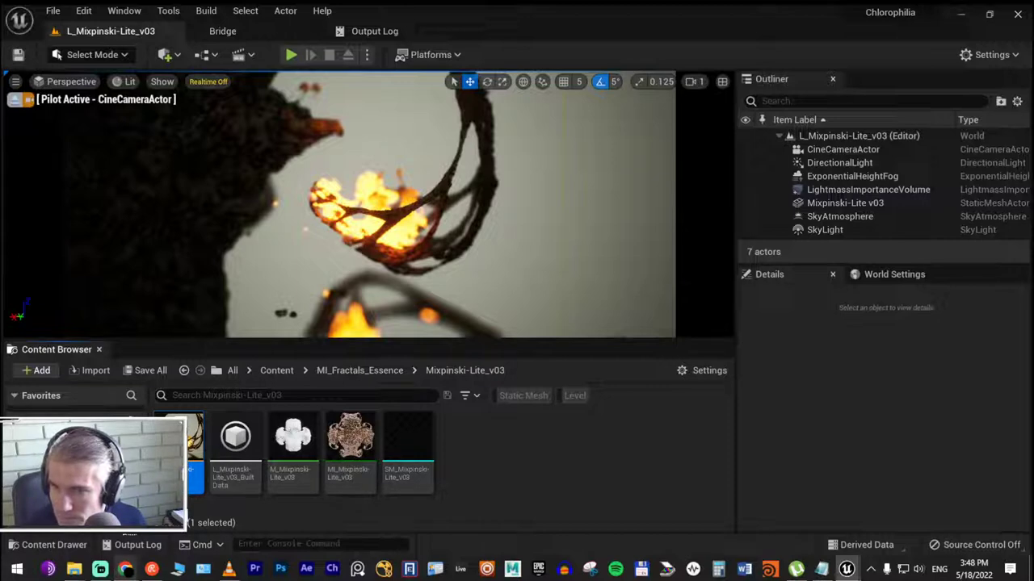
right_click(195, 452)
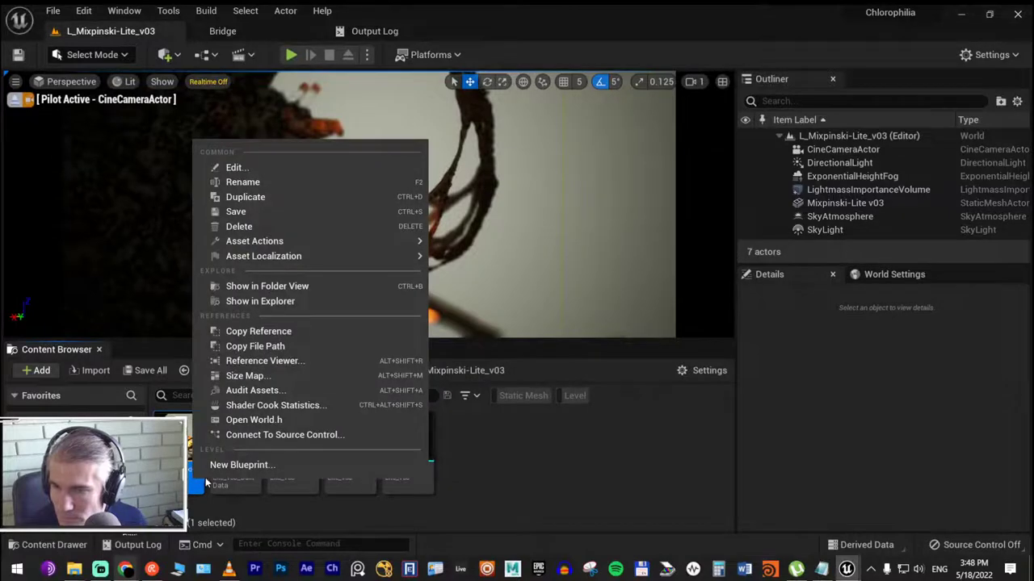
click(313, 288)
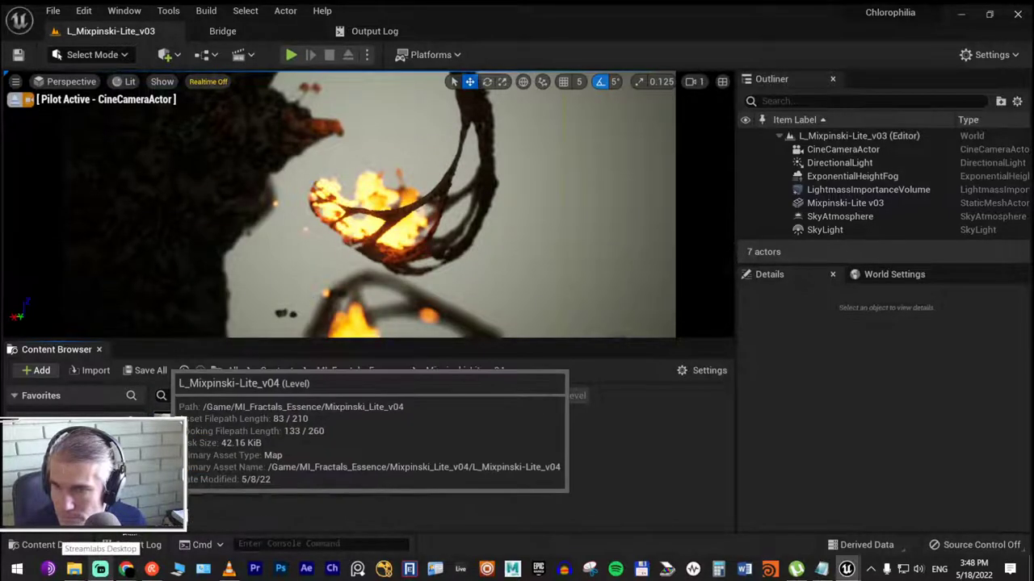
click(184, 370)
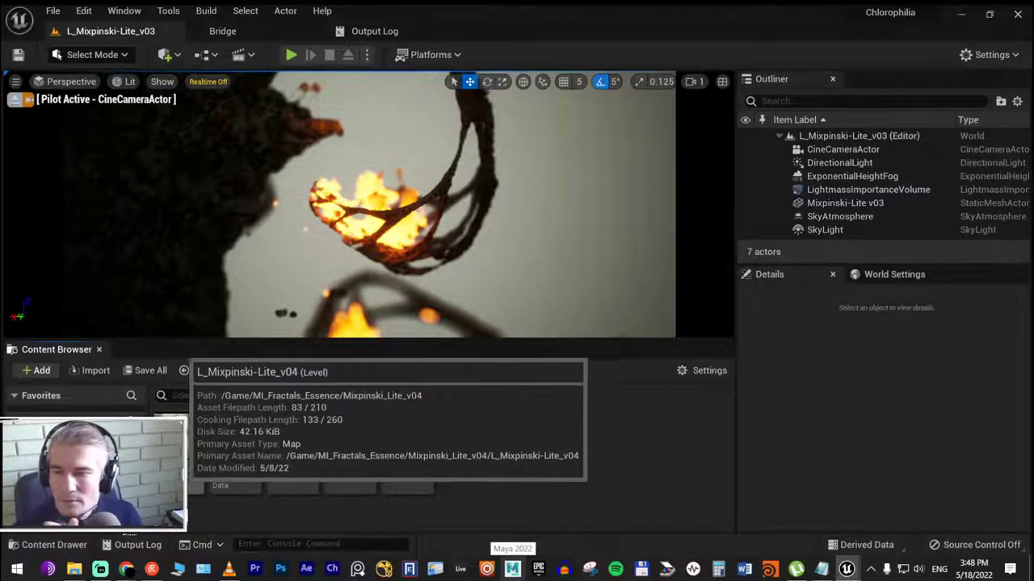
Open the L_Mixpinski-Lite_v04 level and look through its CineCameraActor
double_click(194, 464)
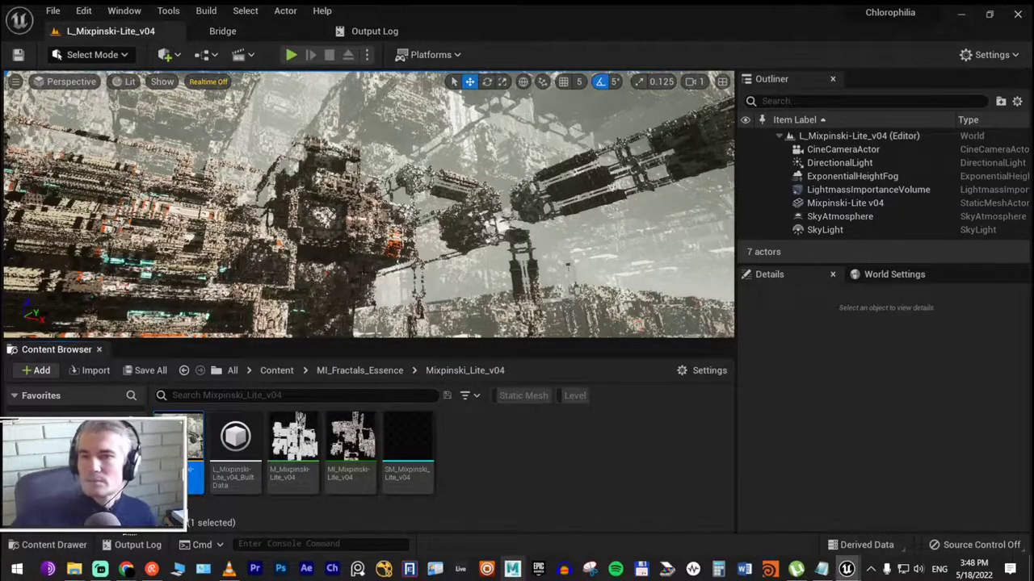
right_drag(367, 206, 307, 198)
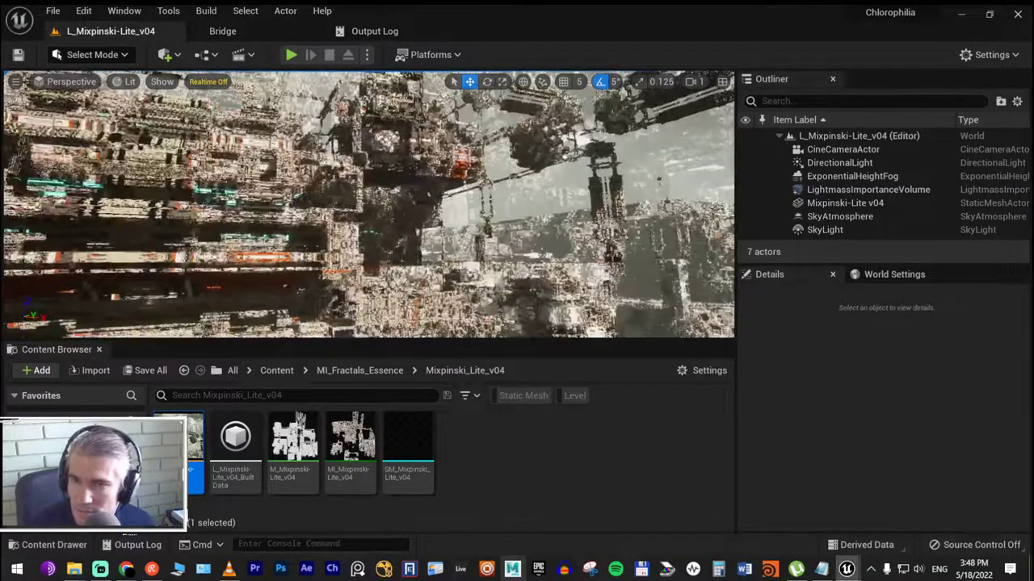
click(77, 82)
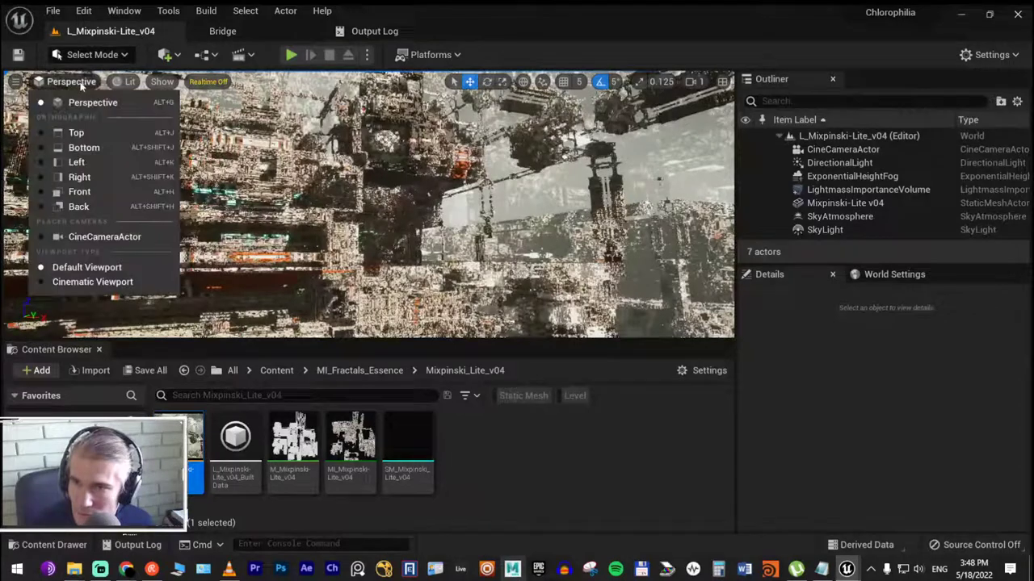
click(104, 237)
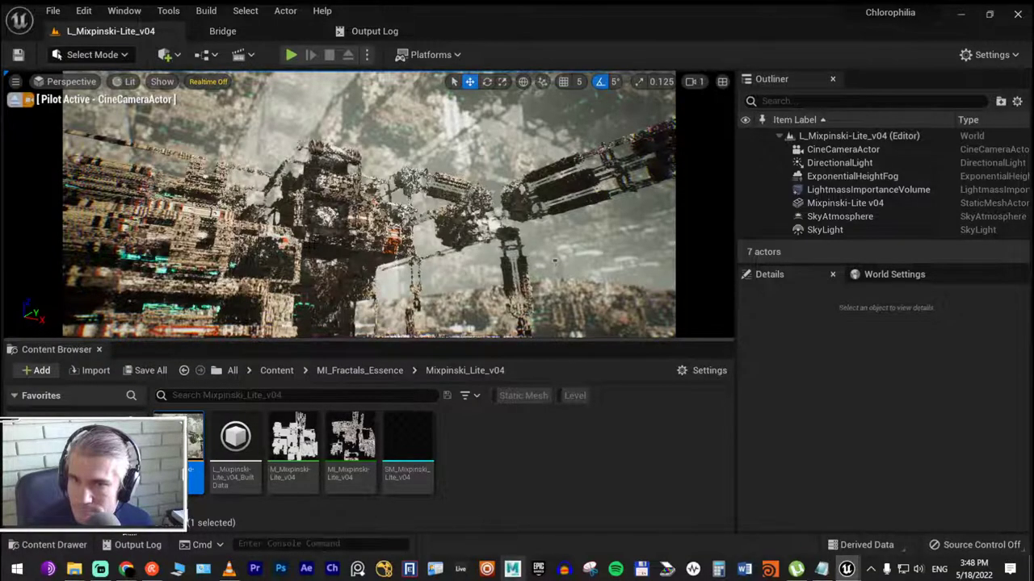
Turn the cine camera toward the fractal and go back to the UberBoxBrot_v01 asset folder
mouse_move(368, 205)
right_down()
mouse_move(408, 194)
mouse_move(420, 202)
right_up()
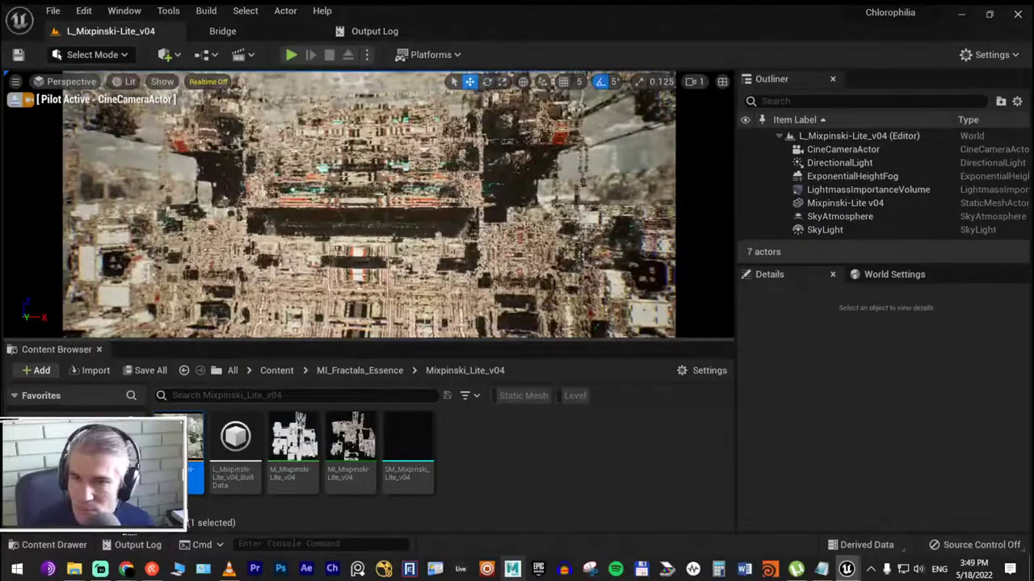
right_drag(420, 202, 420, 202)
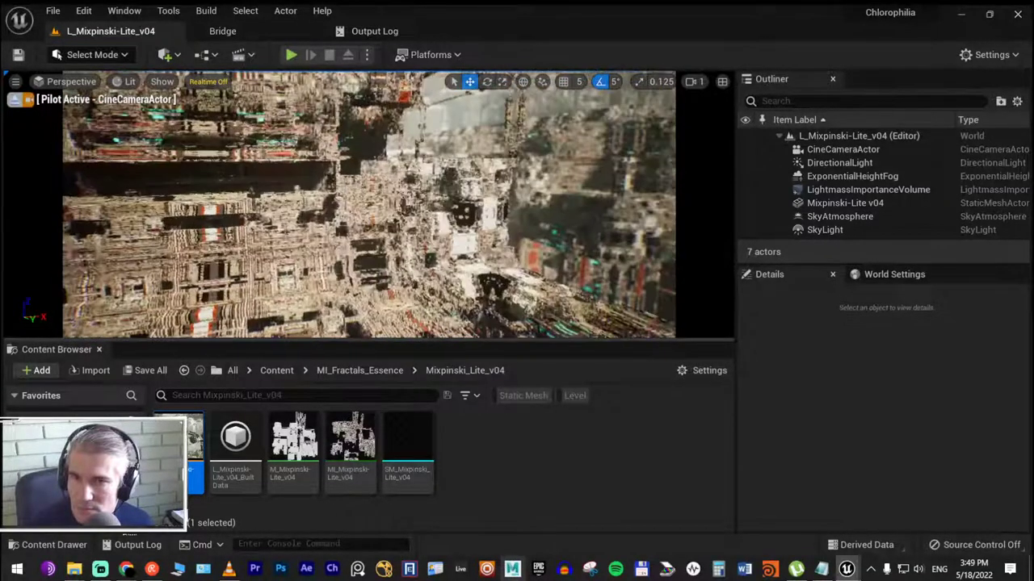
key(alt+Left)
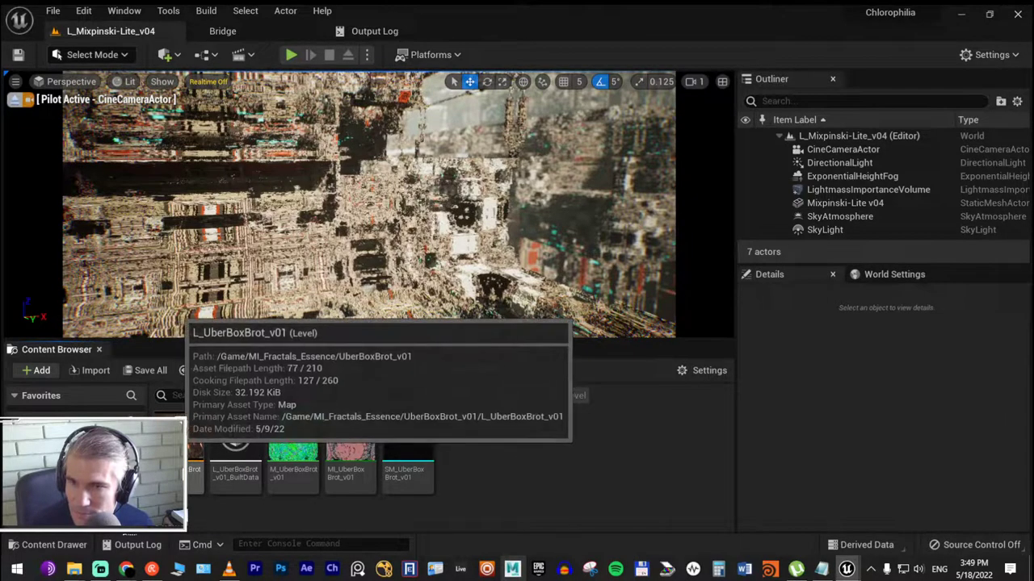
Select the Mixpinski-Lite v04 actor, then open MI_UberBoxBrot_v01 in the Material Instance Editor
click(266, 243)
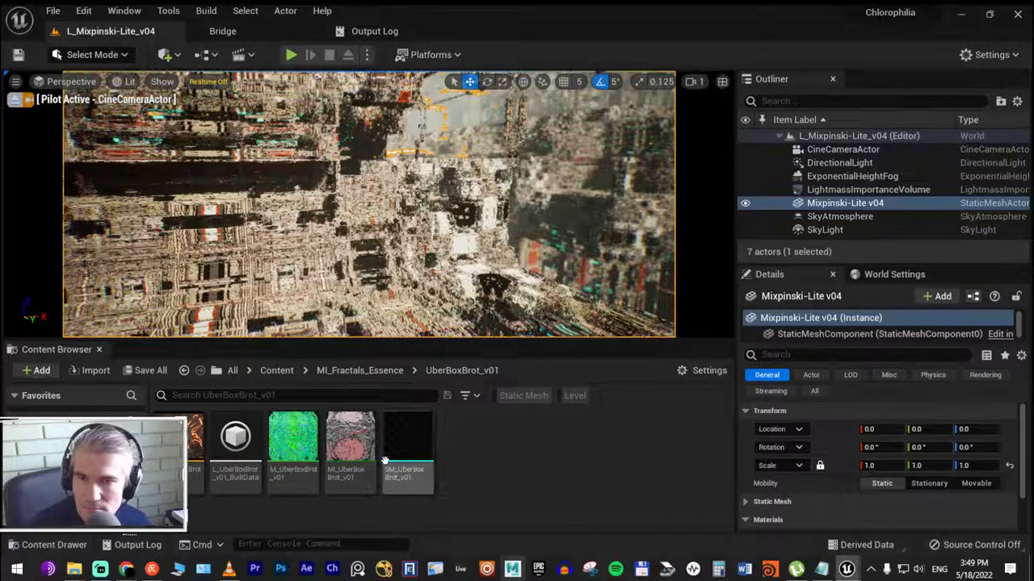
click(351, 440)
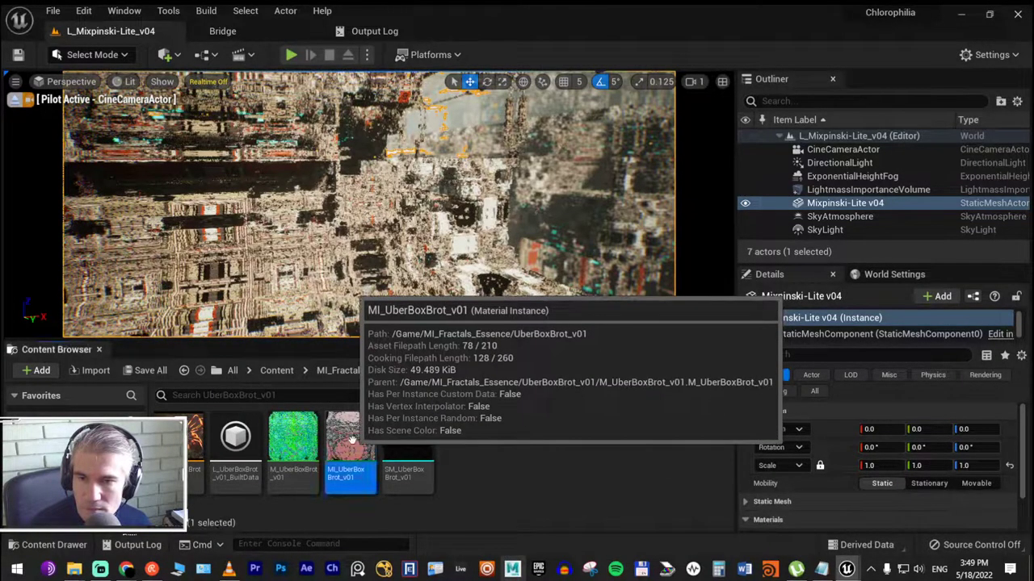
double_click(353, 443)
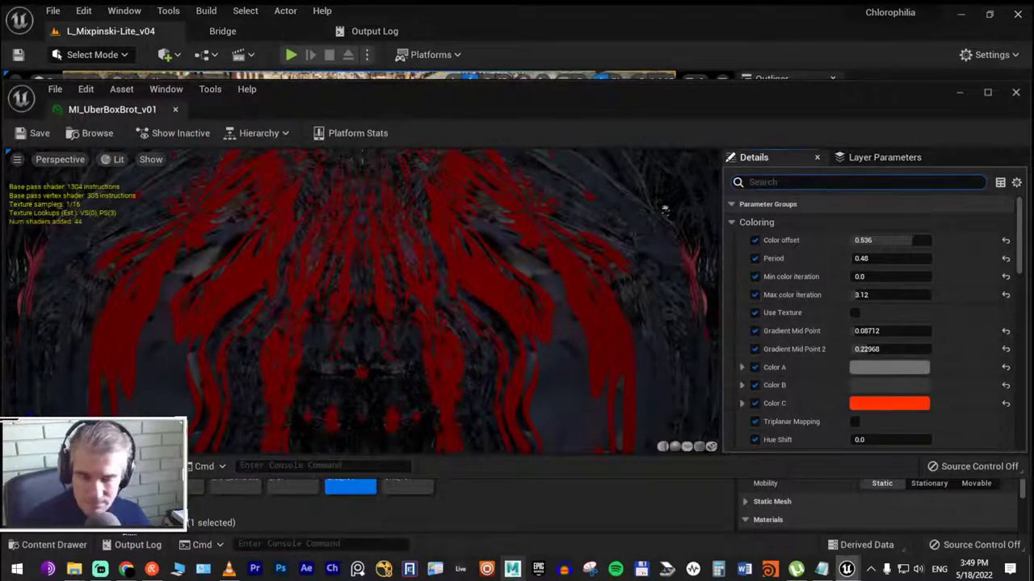
Filter the Details by 'eps' and try Epsilon values 0.001, 0.003, 0.03, 0.3 and 1.0
text(esp)
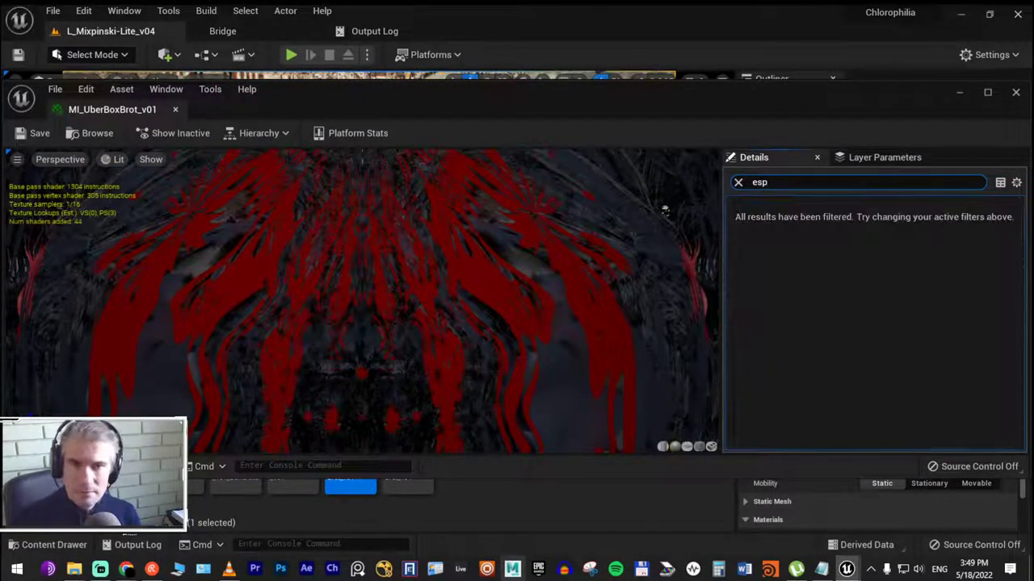
key(BackSpace)
key(BackSpace)
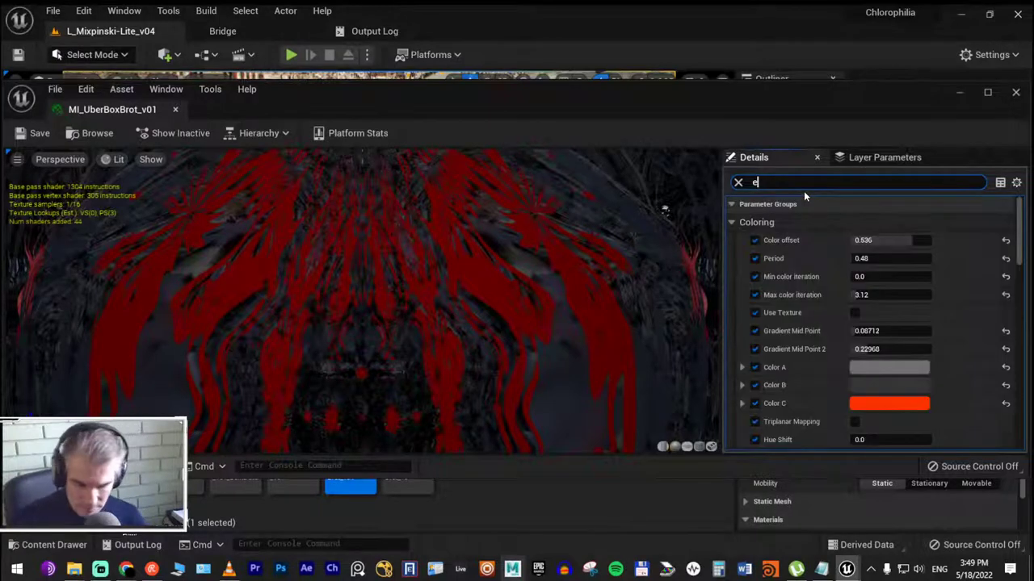
text(ps)
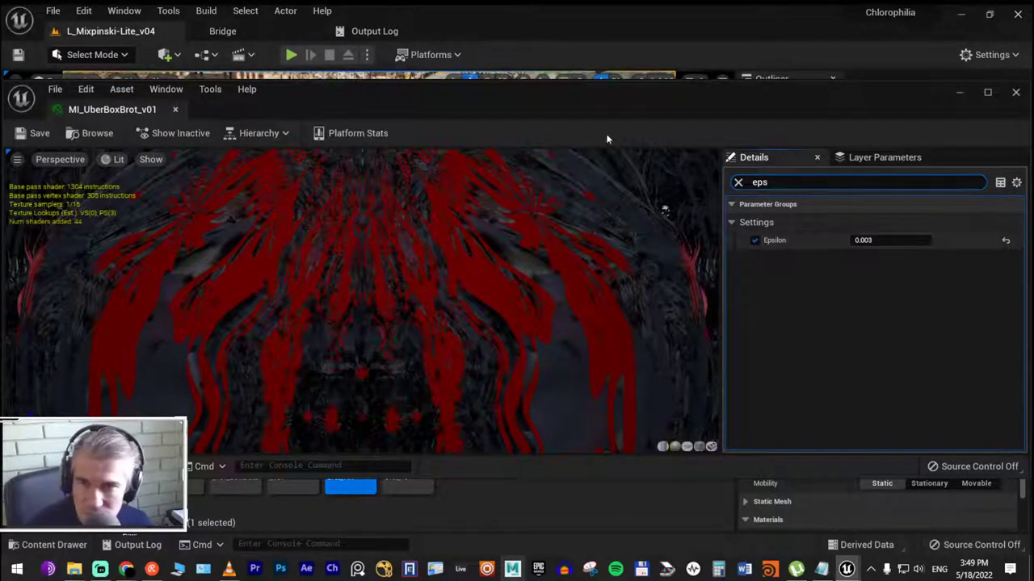
drag(591, 106, 473, 322)
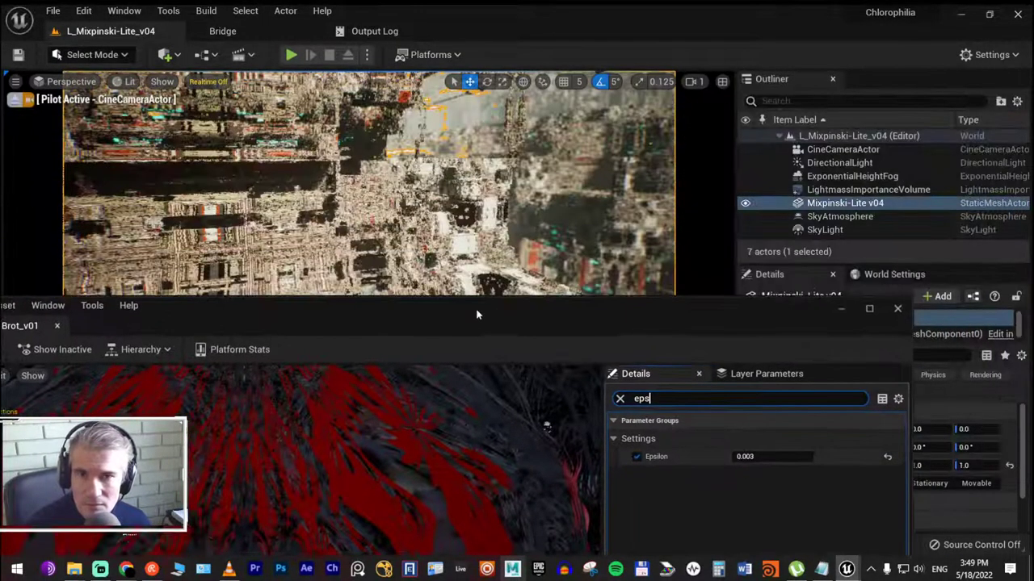
click(744, 456)
click(767, 456)
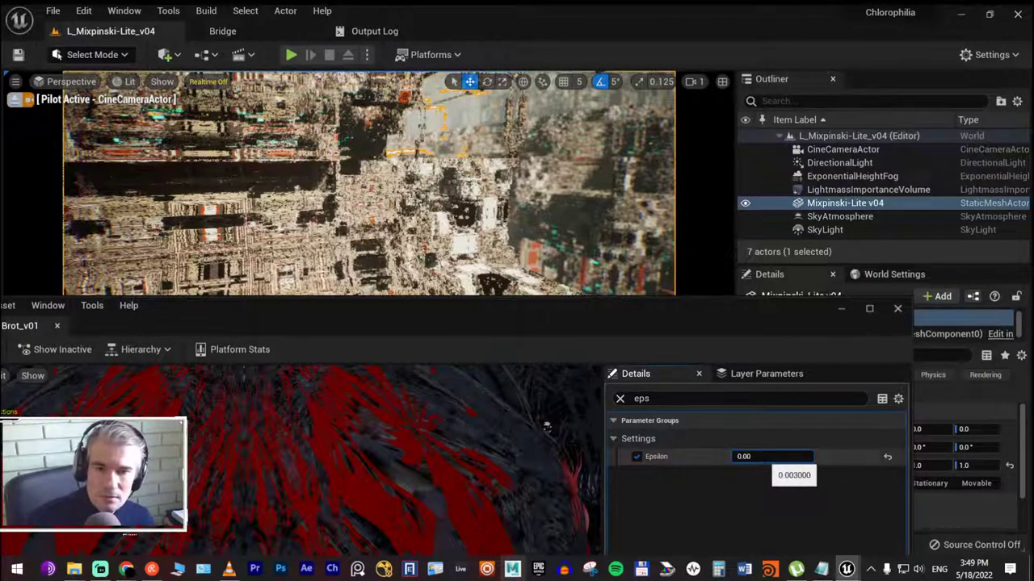
text(1)
key(Return)
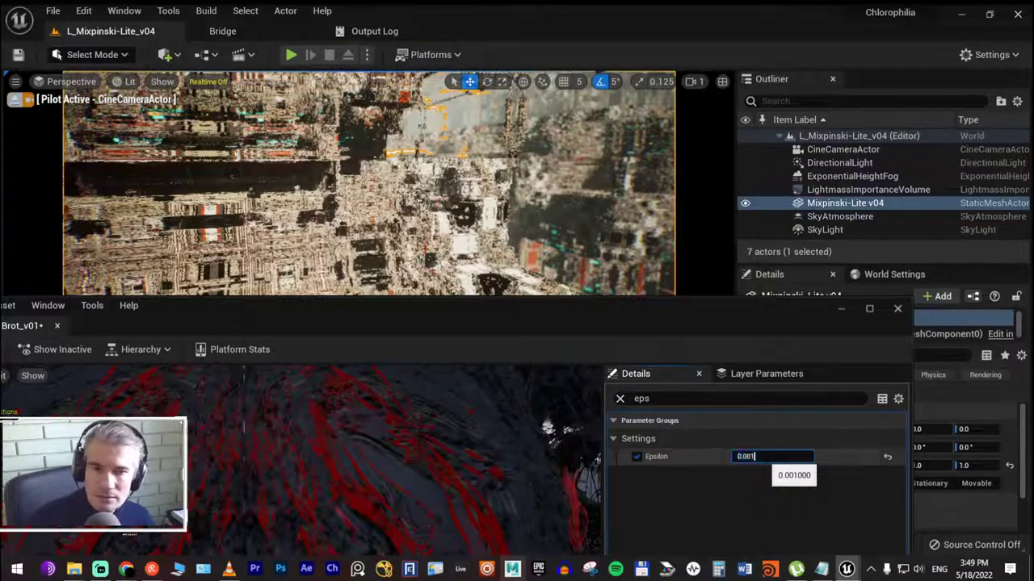
text(0.003)
key(Return)
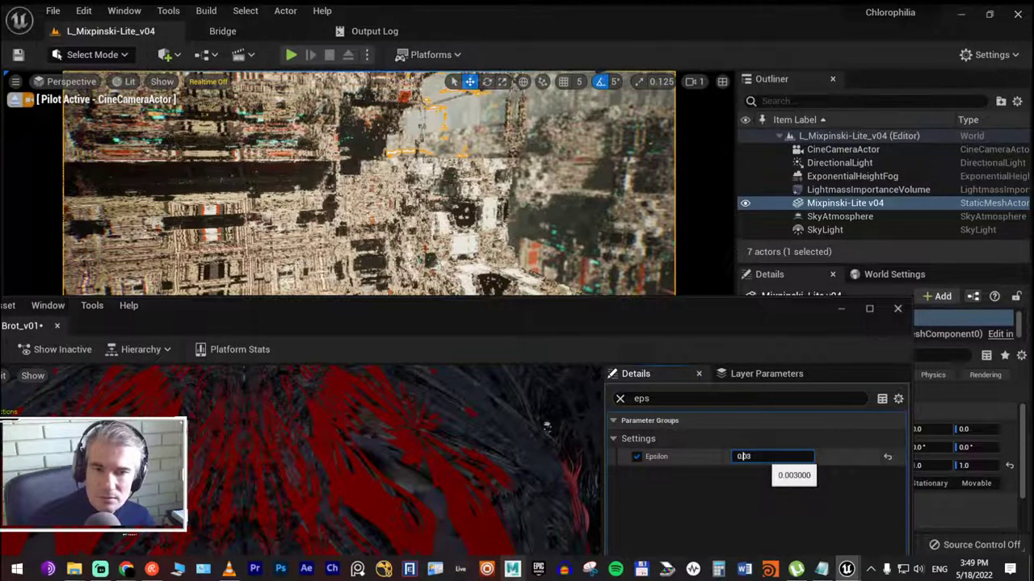
key(Return)
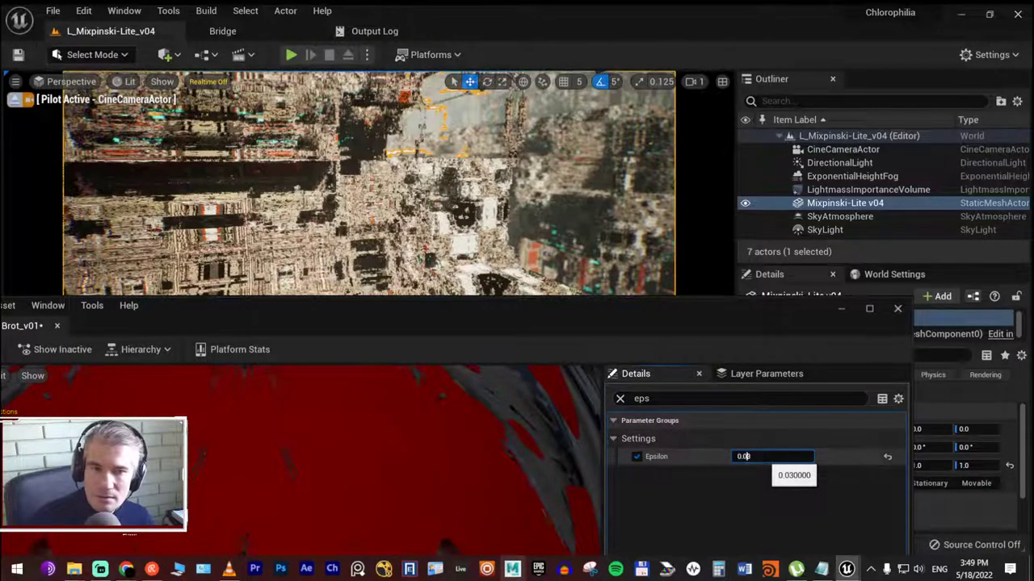
text(.3)
key(Return)
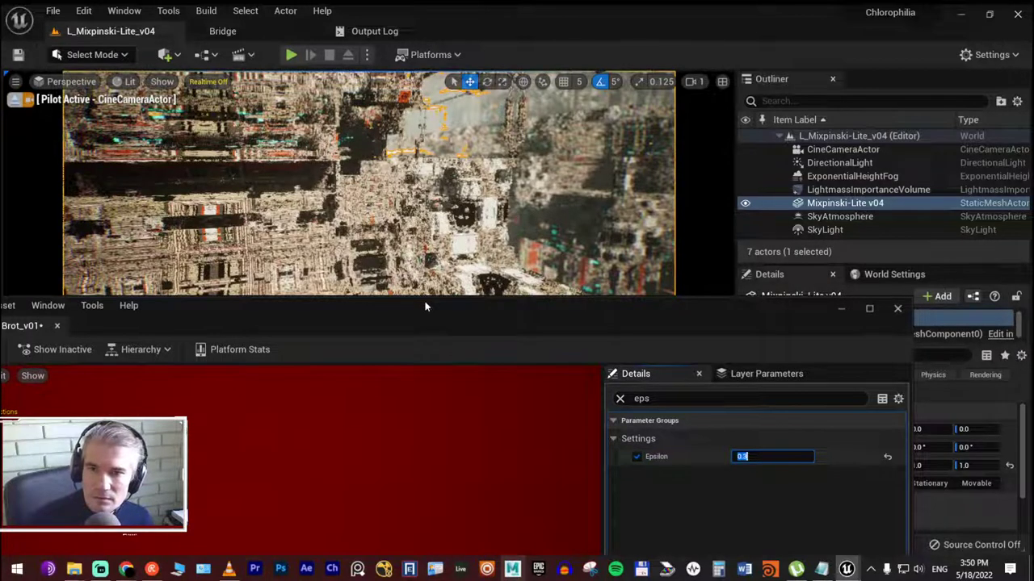
key(Return)
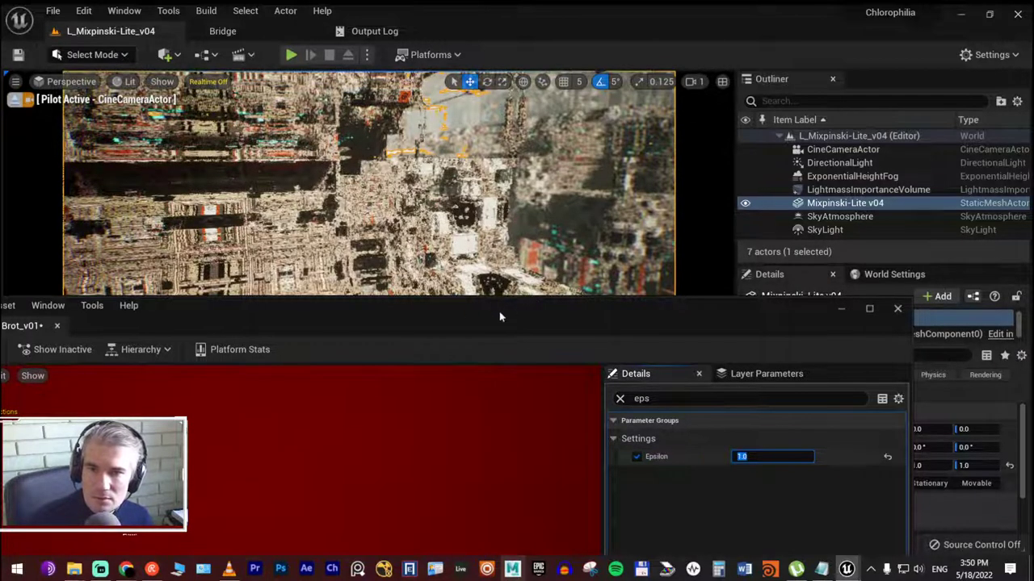
Try an Epsilon of 5.0, settle on 0.0003, and close the material instance editor
double_click(350, 444)
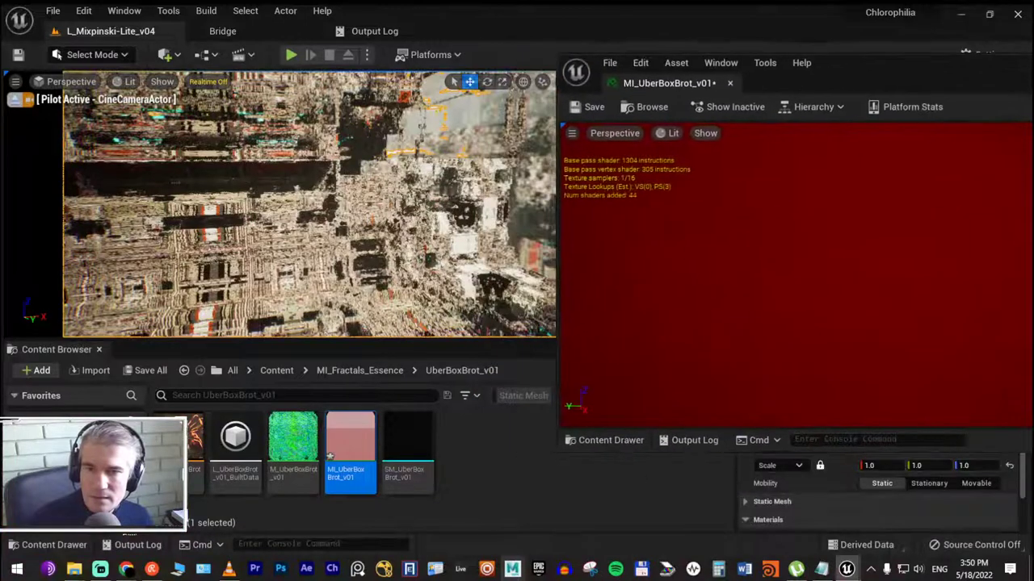
drag(848, 81, 436, 291)
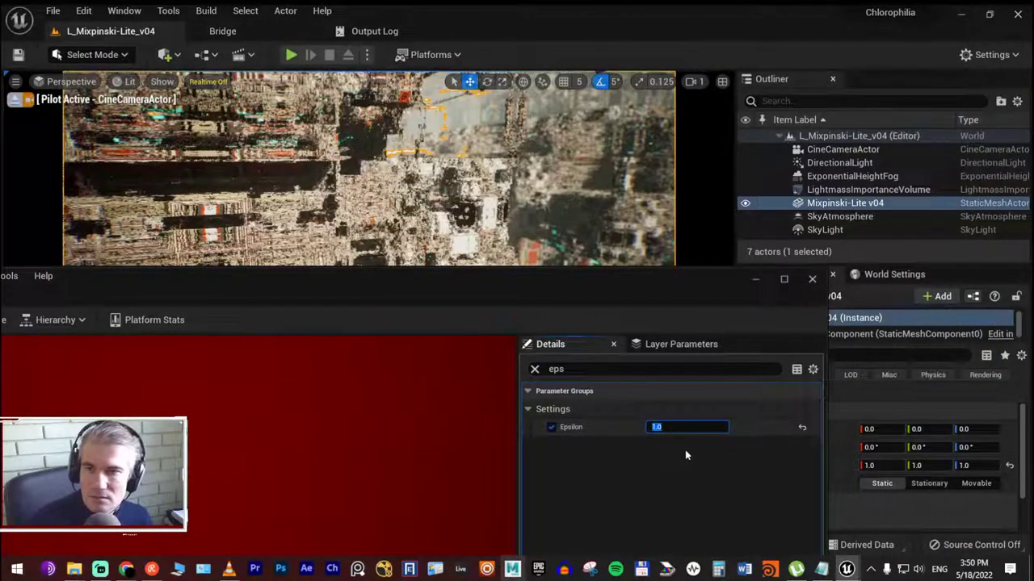
key(Return)
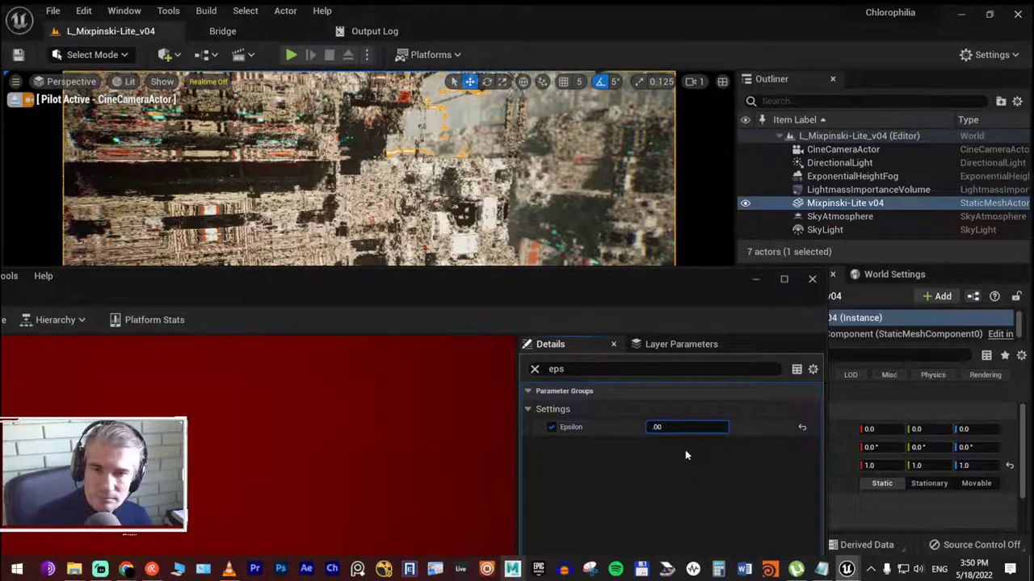
text(03)
key(Return)
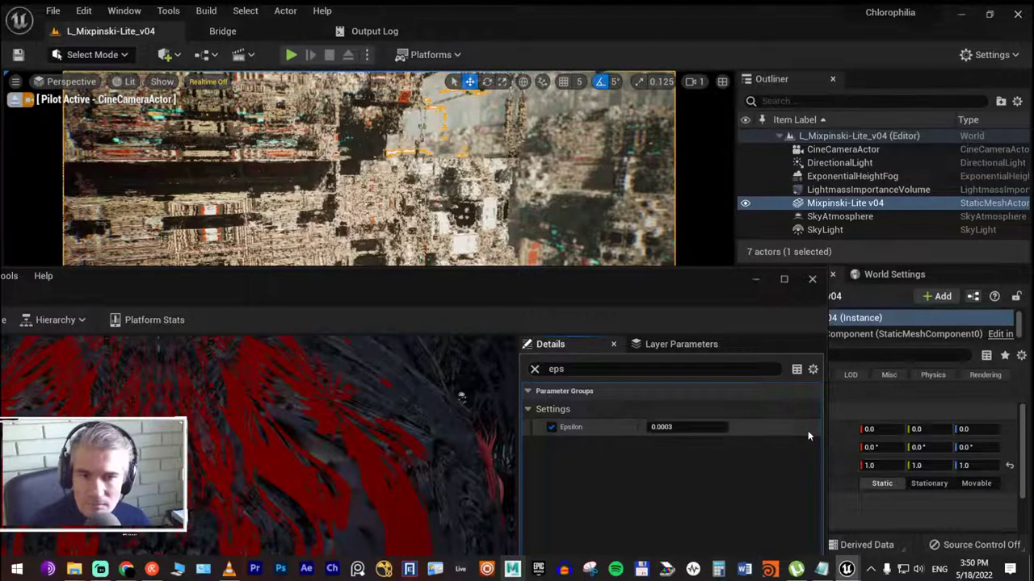
drag(506, 276, 929, 194)
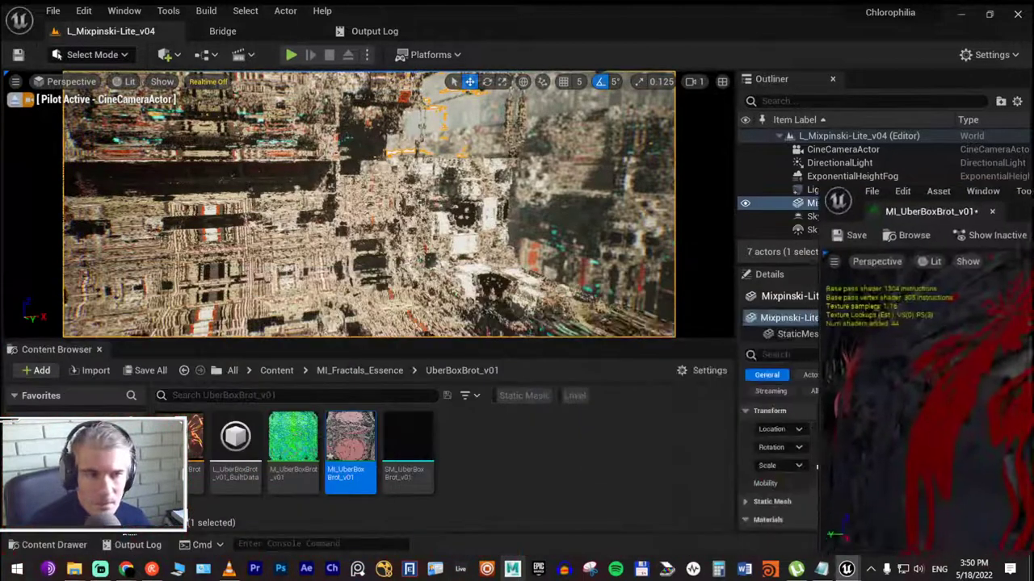
drag(856, 194, 1032, 168)
drag(738, 101, 573, 133)
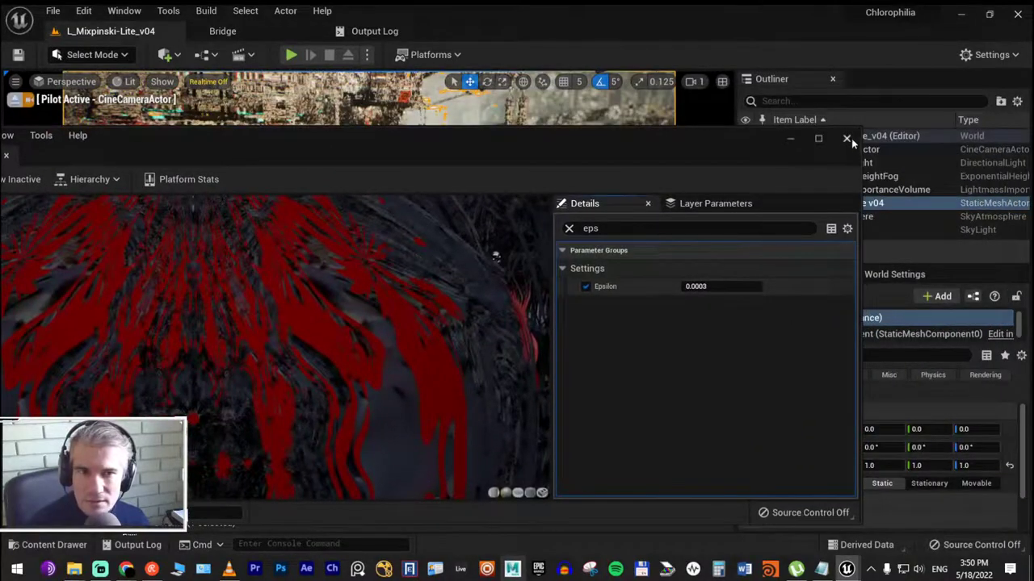
click(847, 140)
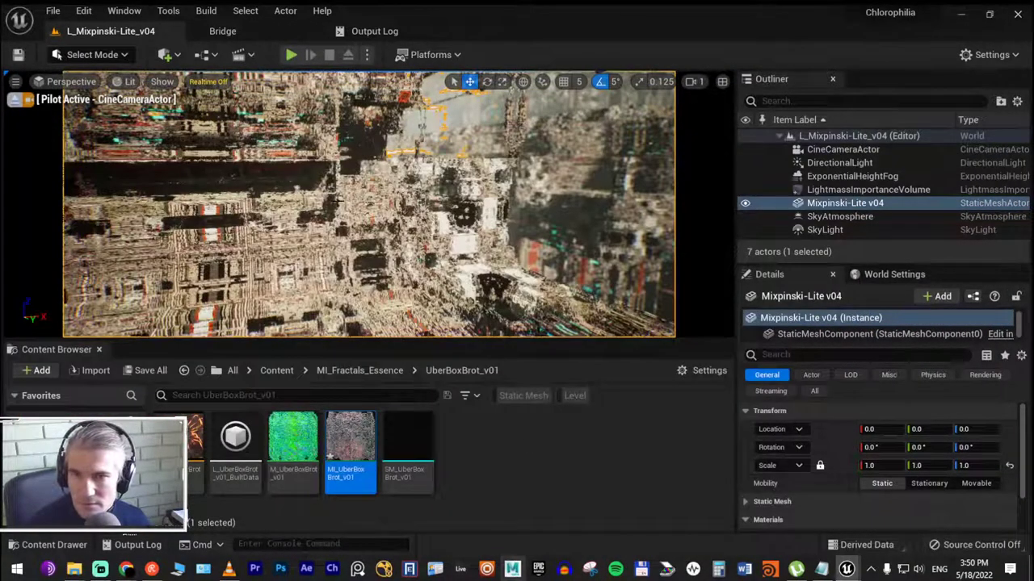
Open MI_Mixpinski-Lite_v04 and filter its parameters by 'eps'
scroll(337, 199, up, 1)
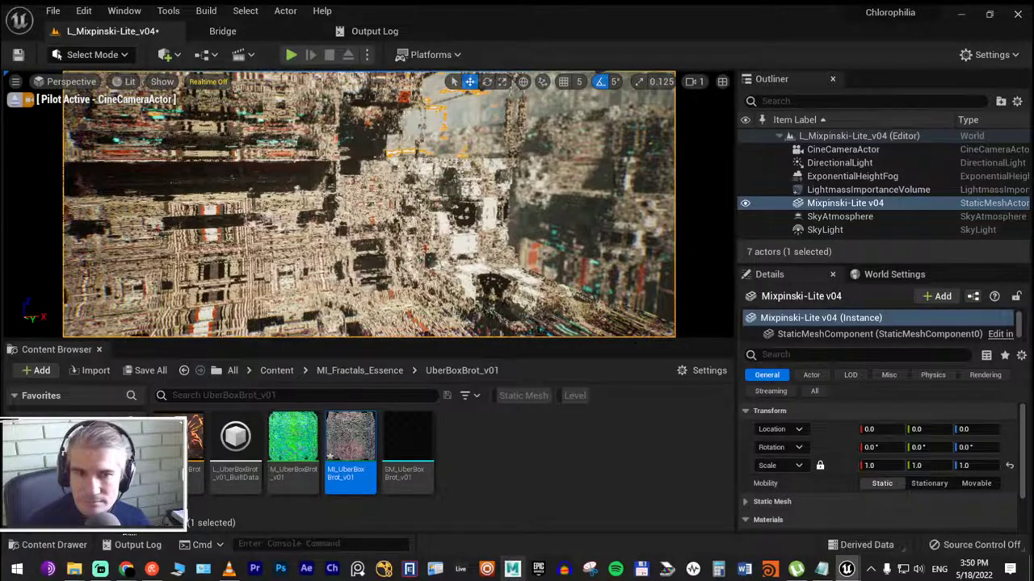
scroll(858, 446, down, 2)
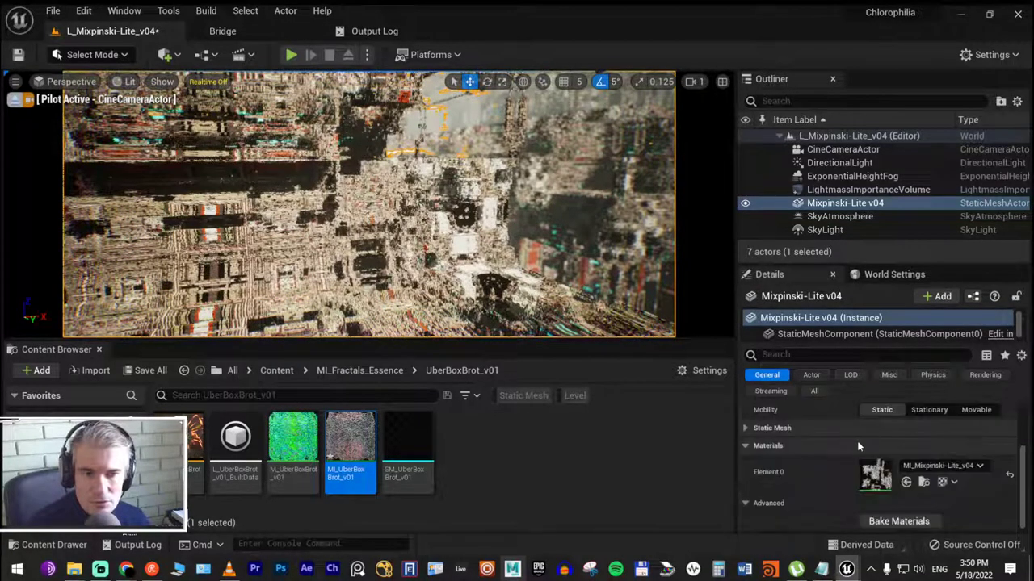
click(924, 482)
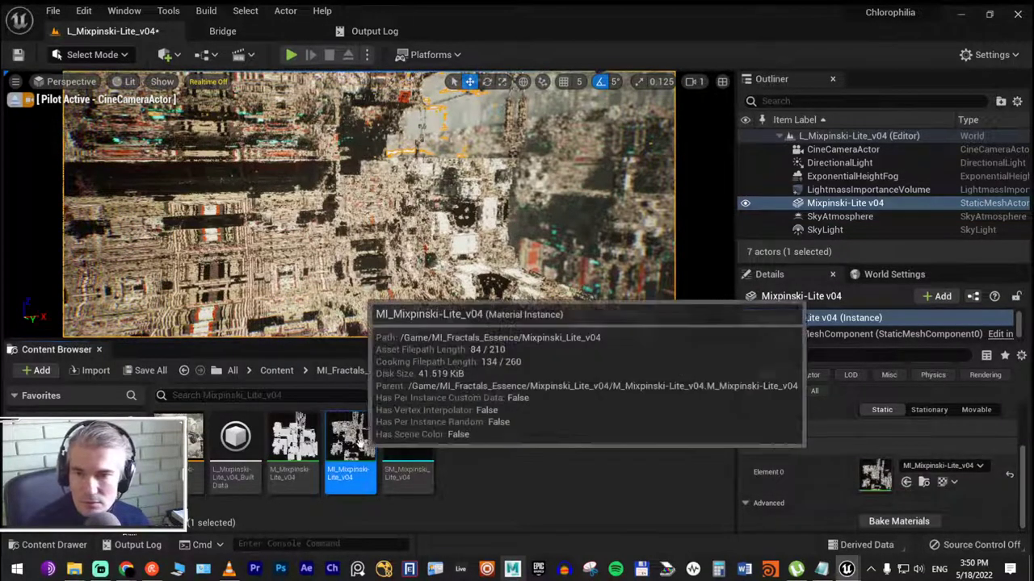
double_click(361, 444)
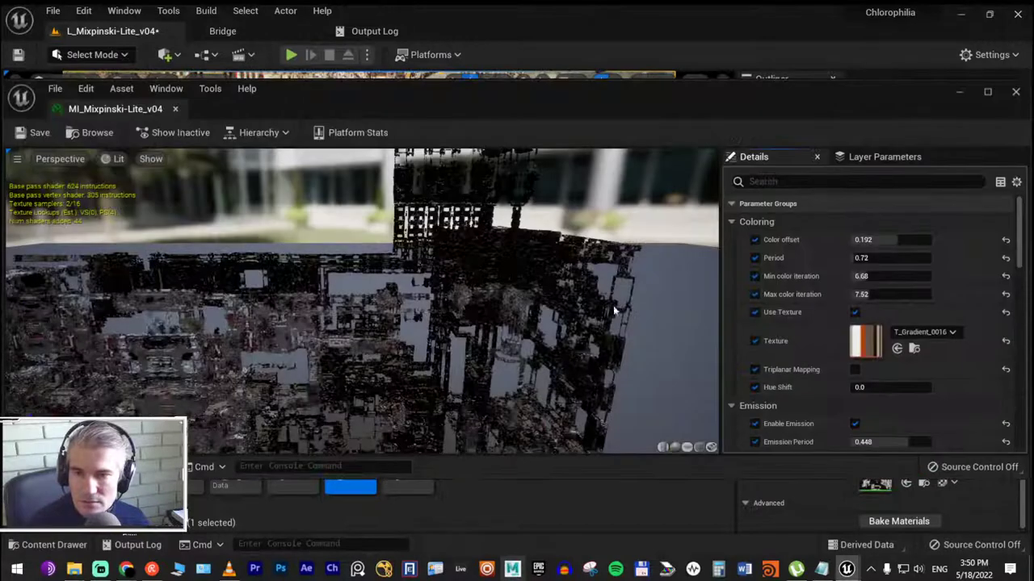
click(831, 187)
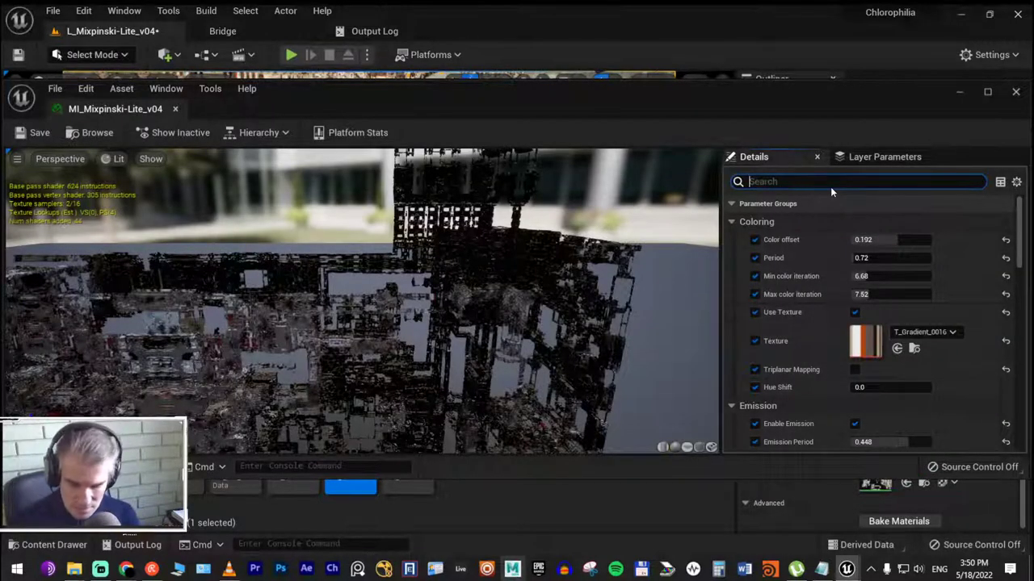
text(eps)
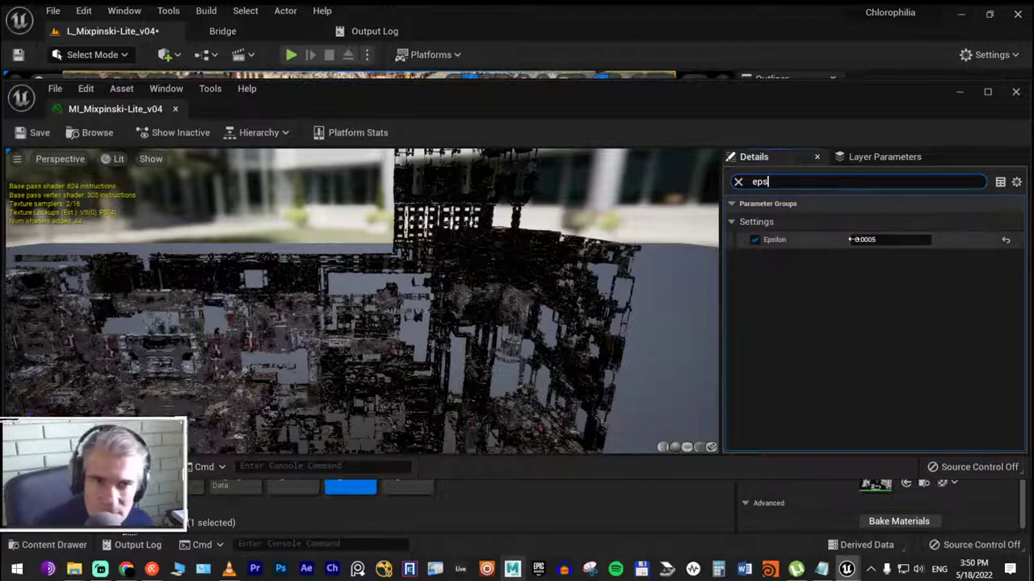
drag(606, 92, 407, 332)
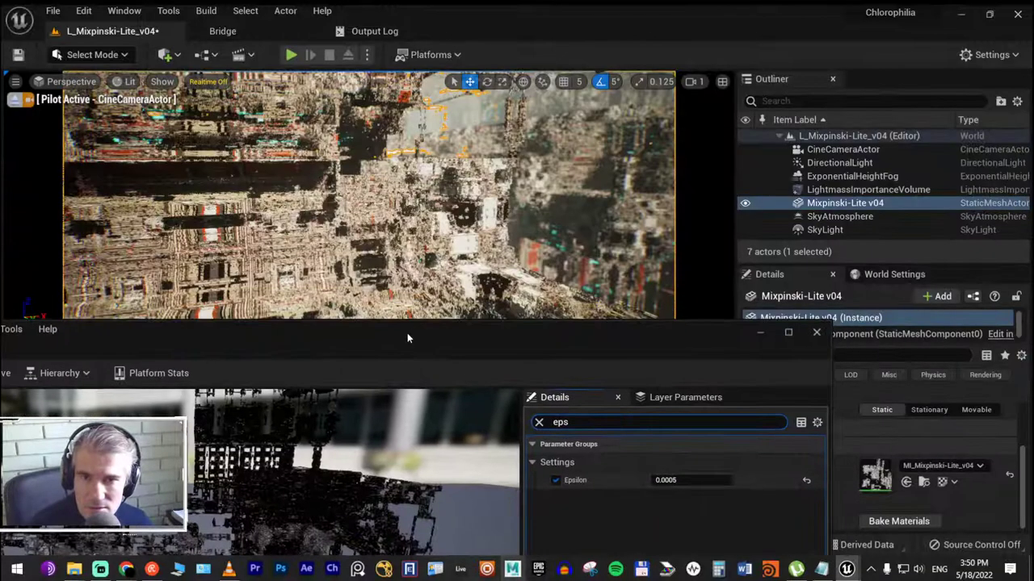
Try Epsilon values 0.0003, 0.001 and 0.01, then return to 0.001
click(687, 477)
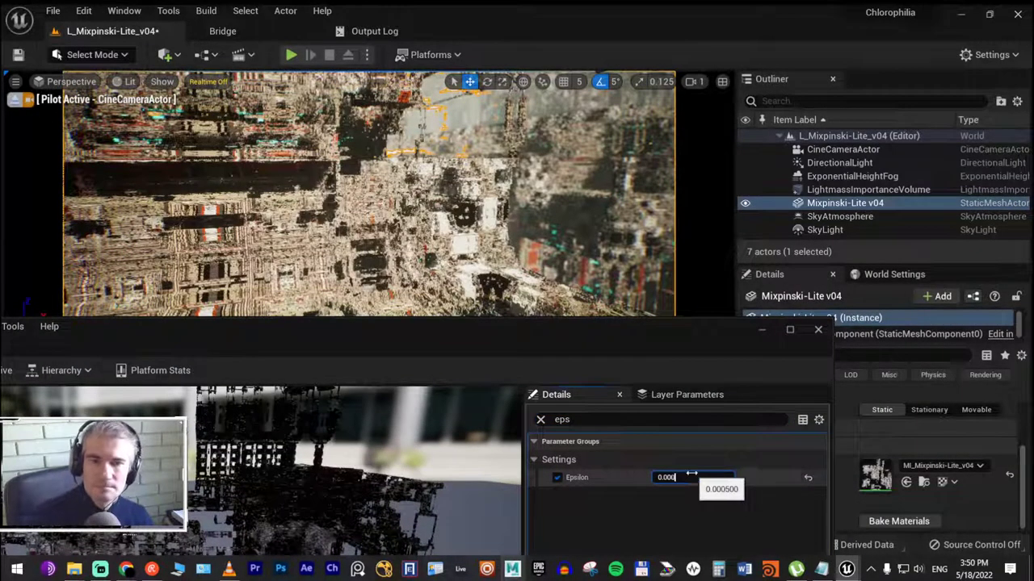
key(BackSpace)
text(3)
key(Return)
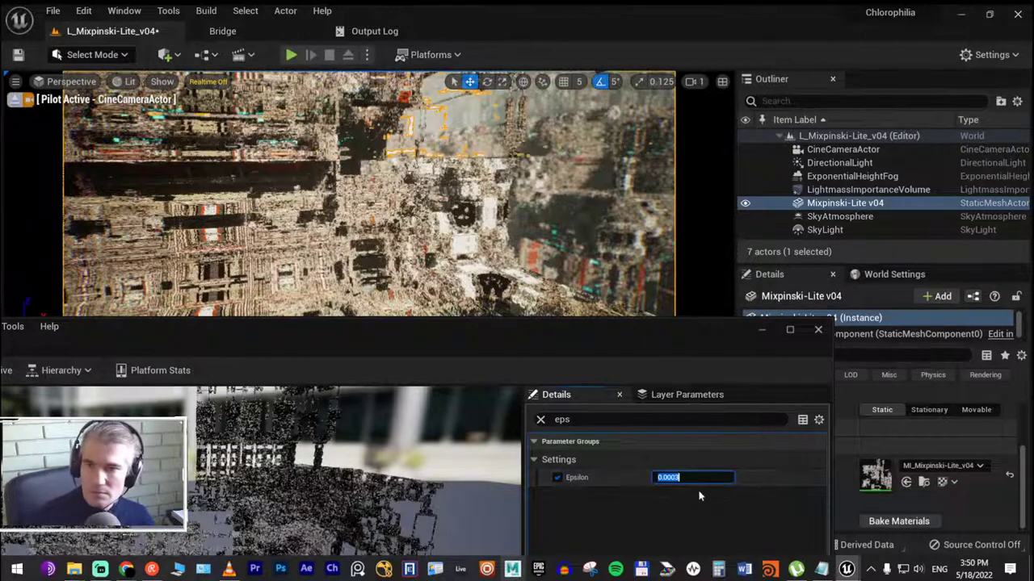
click(694, 477)
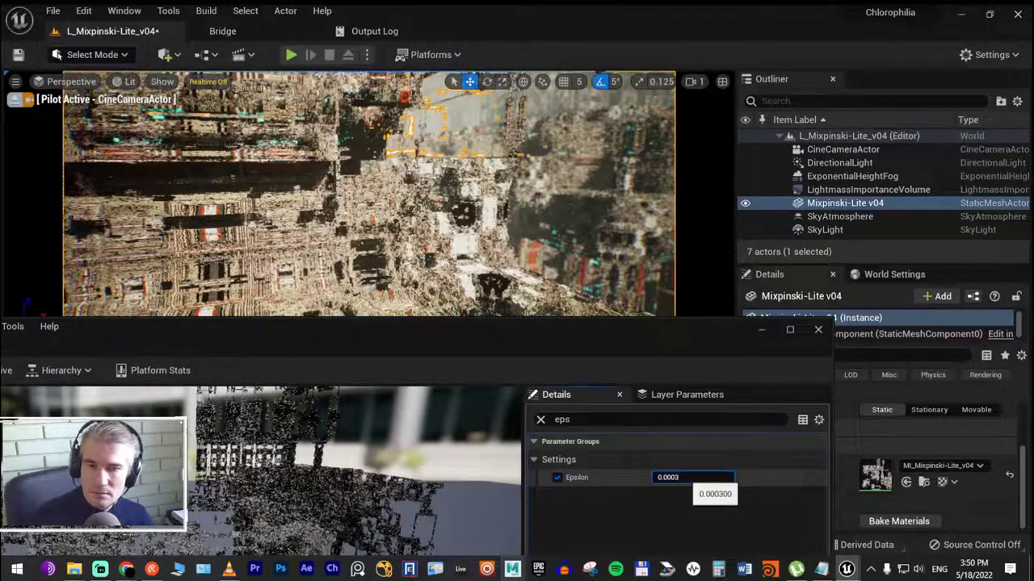
text(0.0010)
key(Return)
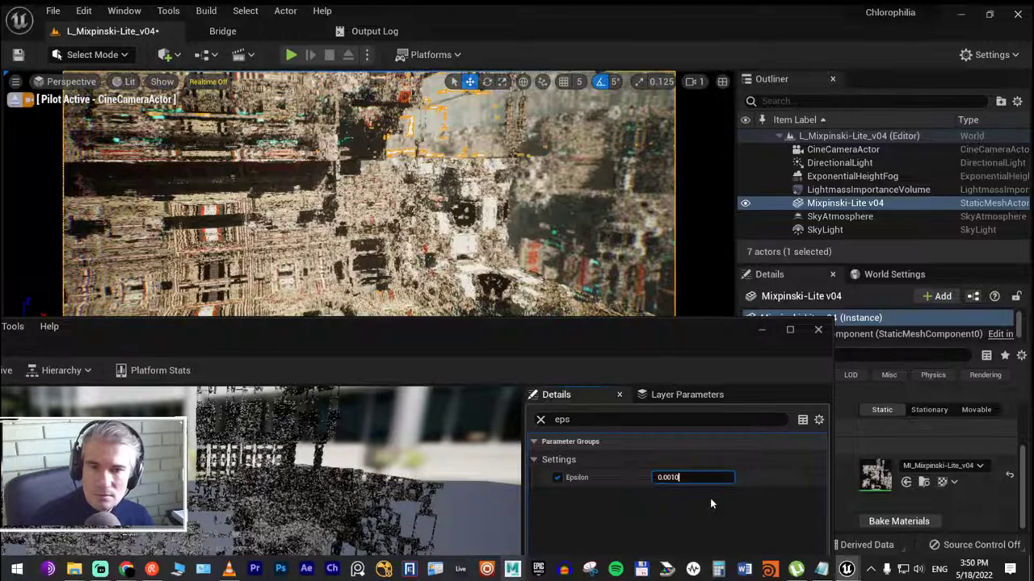
key(Return)
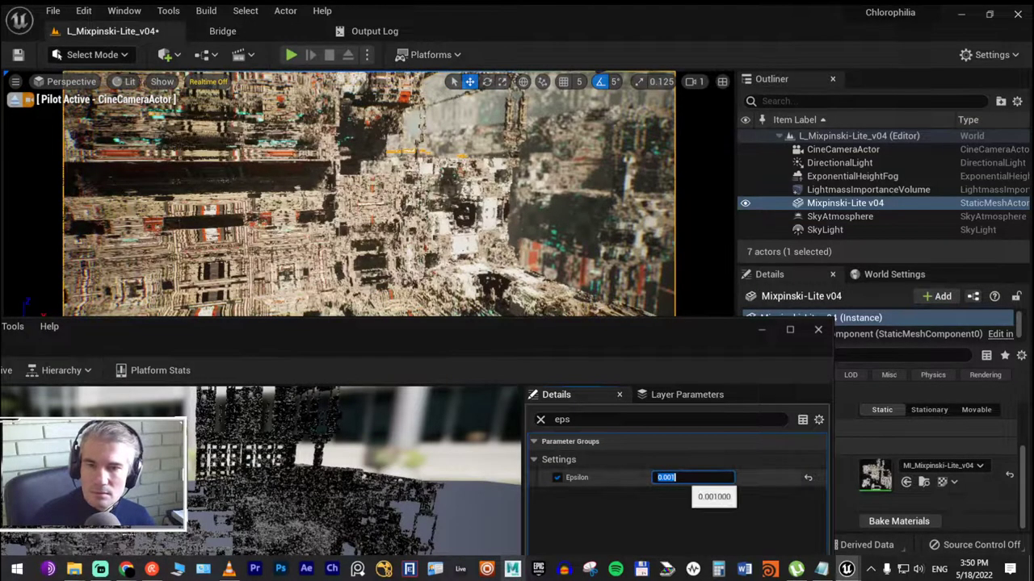
text(0.01)
key(Return)
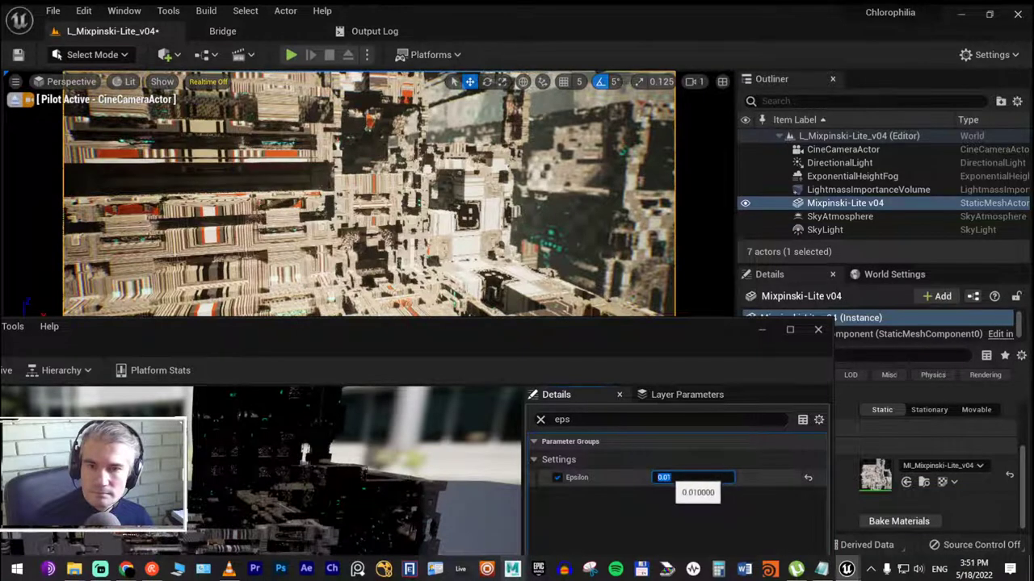
click(765, 505)
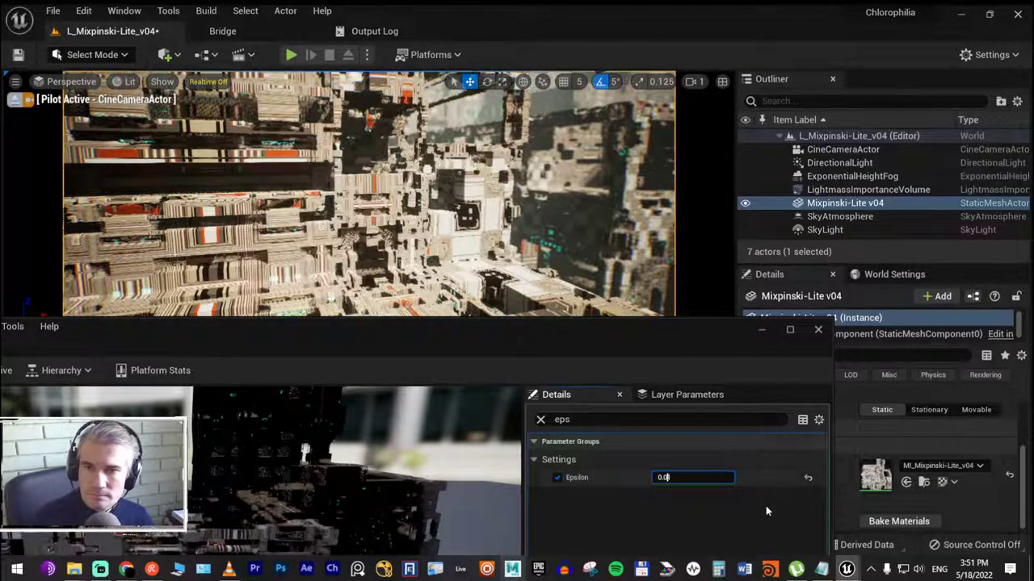
text(0)
key(Return)
Try Epsilon values 0.005, 0.009 and 0.007
key(End)
key(BackSpace)
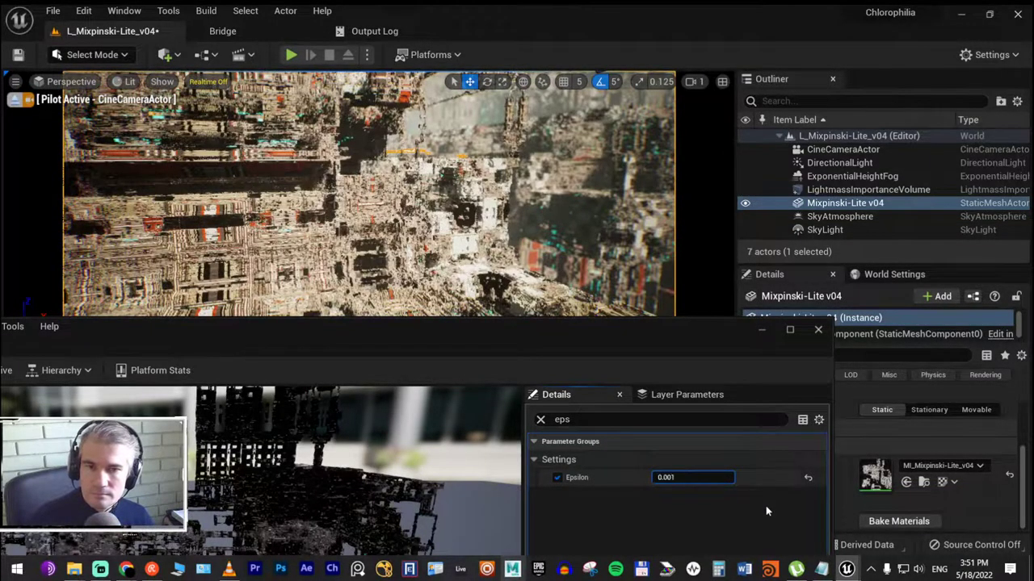
text(5)
key(Return)
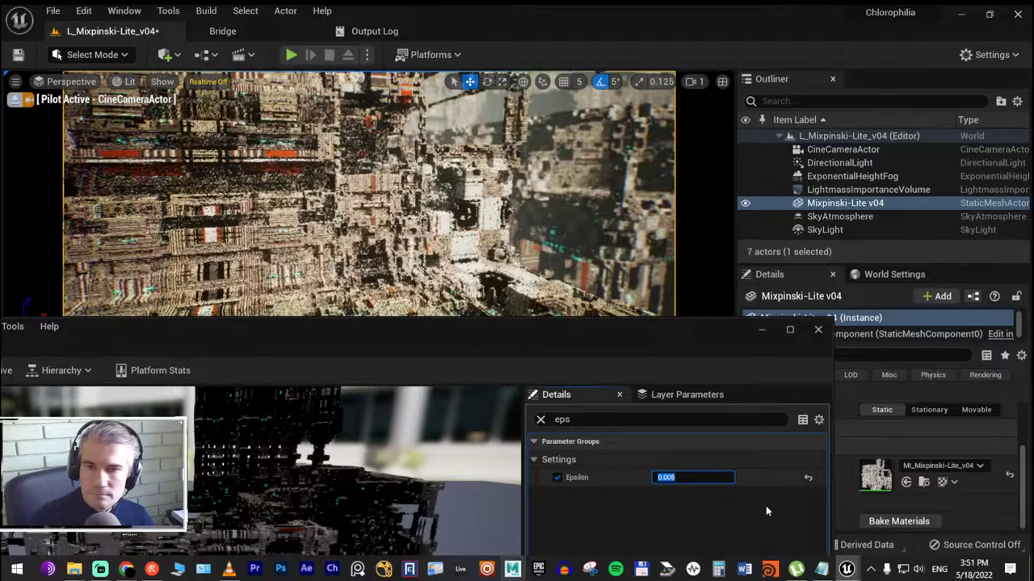
key(End)
key(BackSpace)
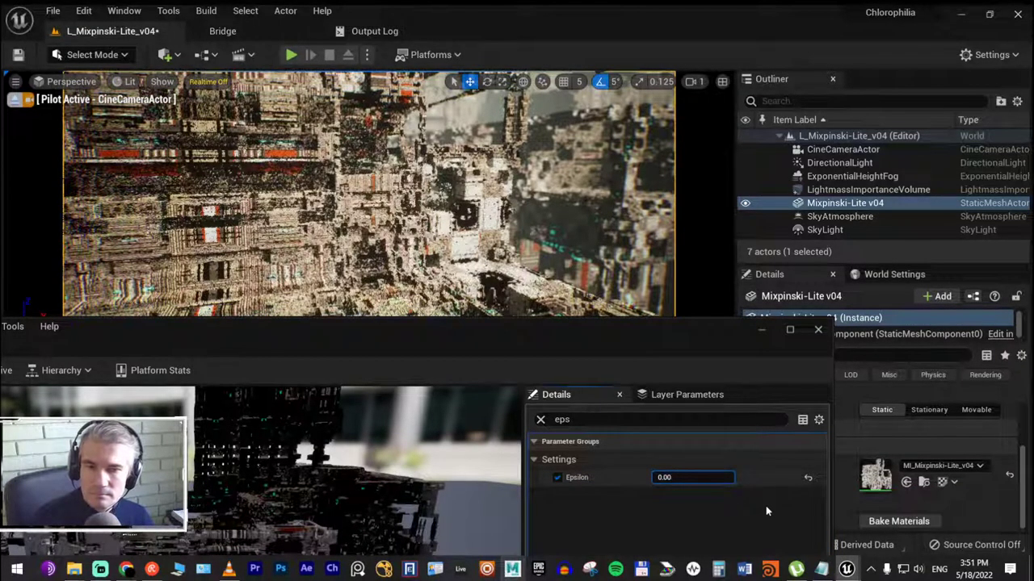
text(9)
key(Return)
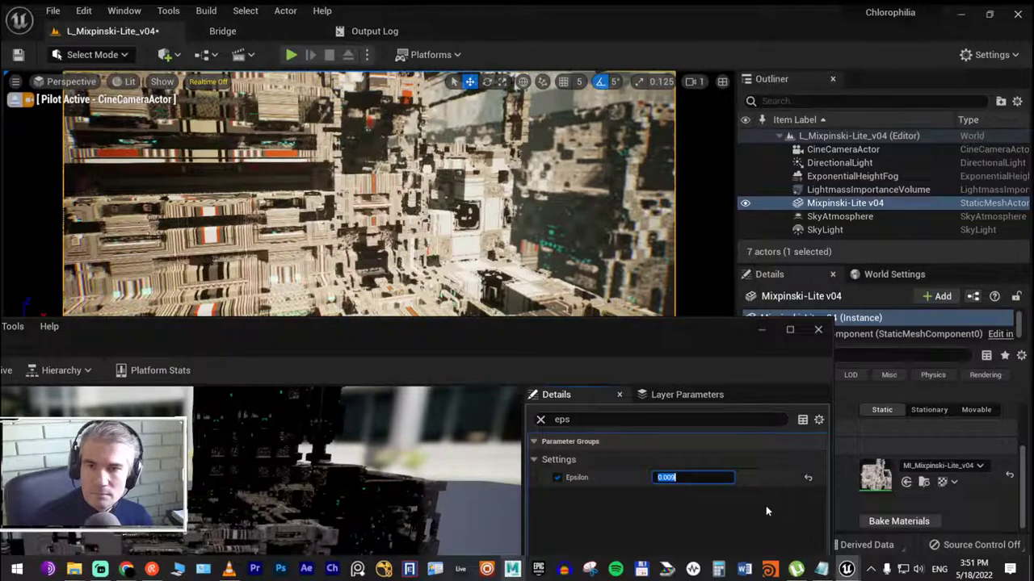
key(End)
key(BackSpace)
text(7)
key(Return)
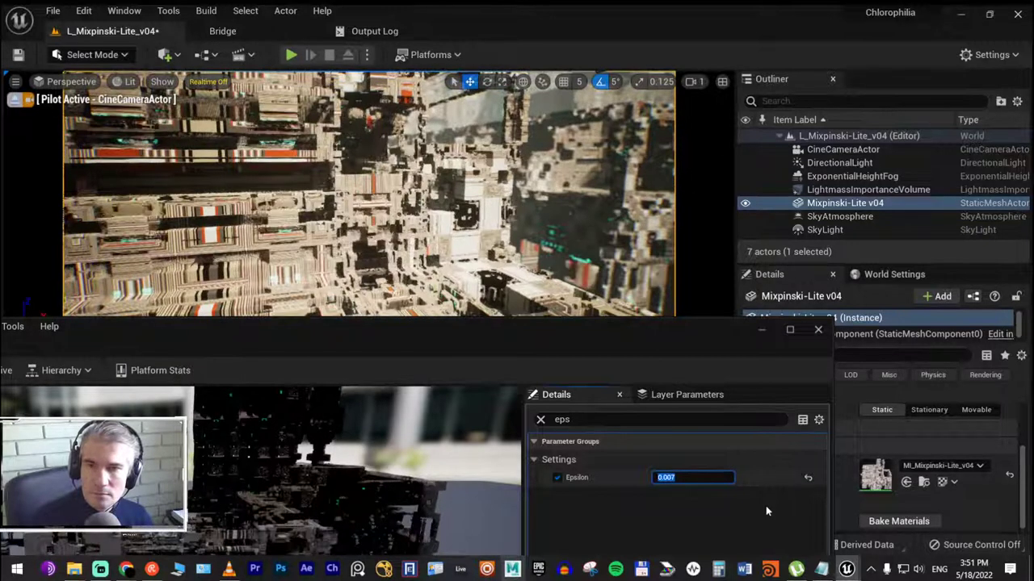
Lower Epsilon to 0.006, then commit it at 0.005
key(End)
key(BackSpace)
text(6)
key(Return)
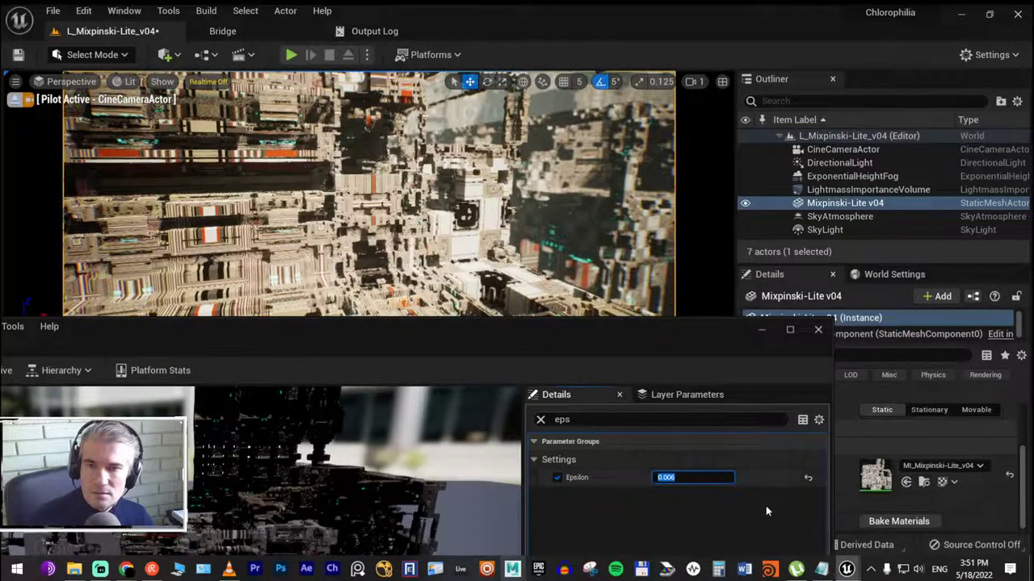
key(End)
key(BackSpace)
text(5)
key(Return)
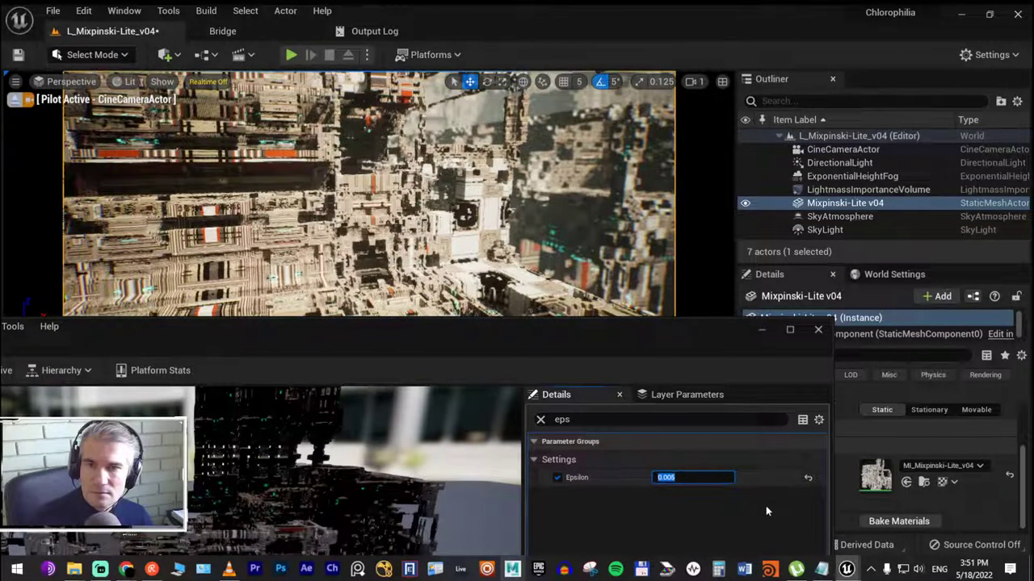
key(End)
key(Return)
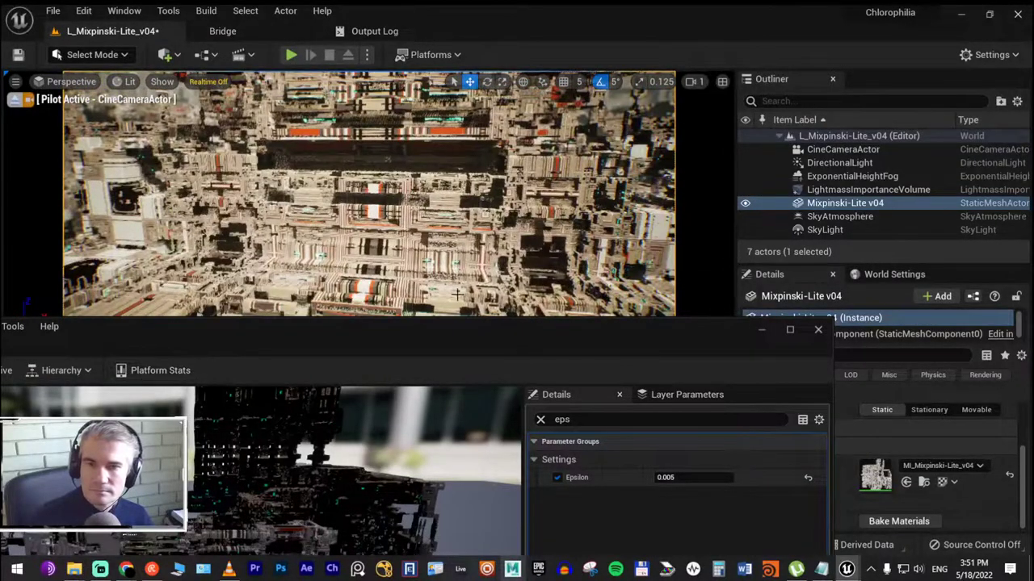
Try Epsilon at 0.006, 0.008 and 0.005, then settle on 0.004
click(667, 477)
click(715, 480)
text(0.006)
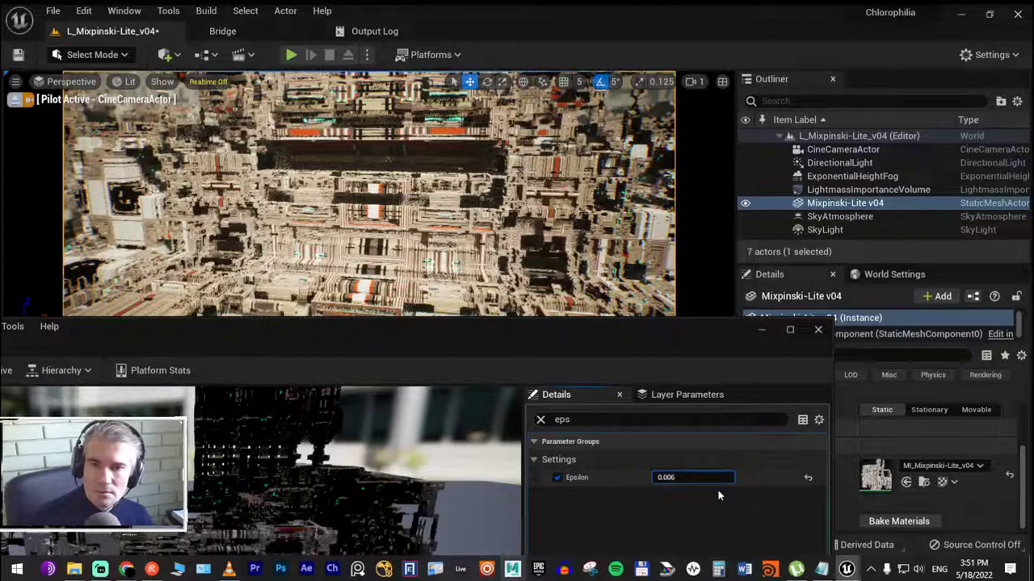
key(Return)
key(End)
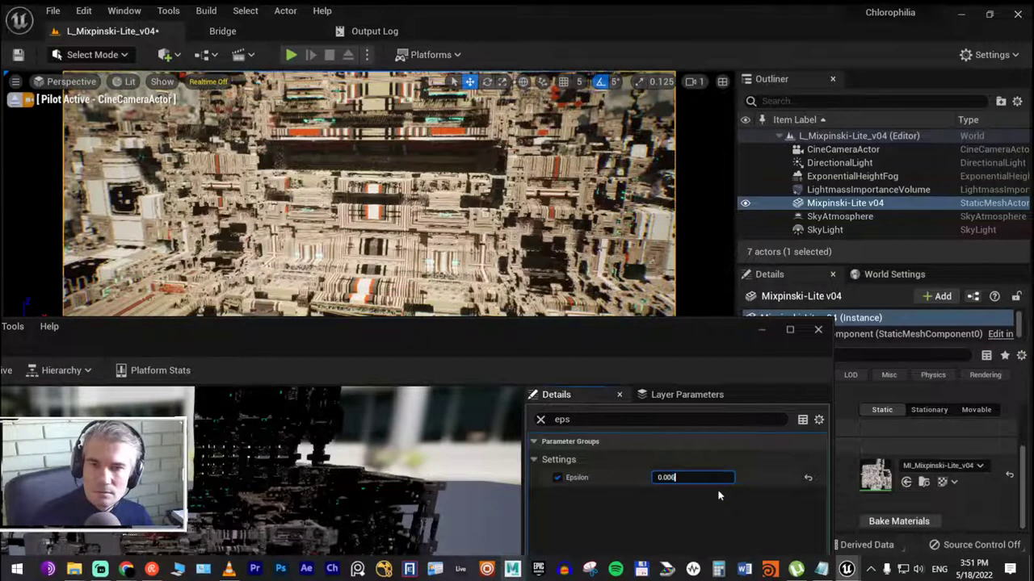
key(Return)
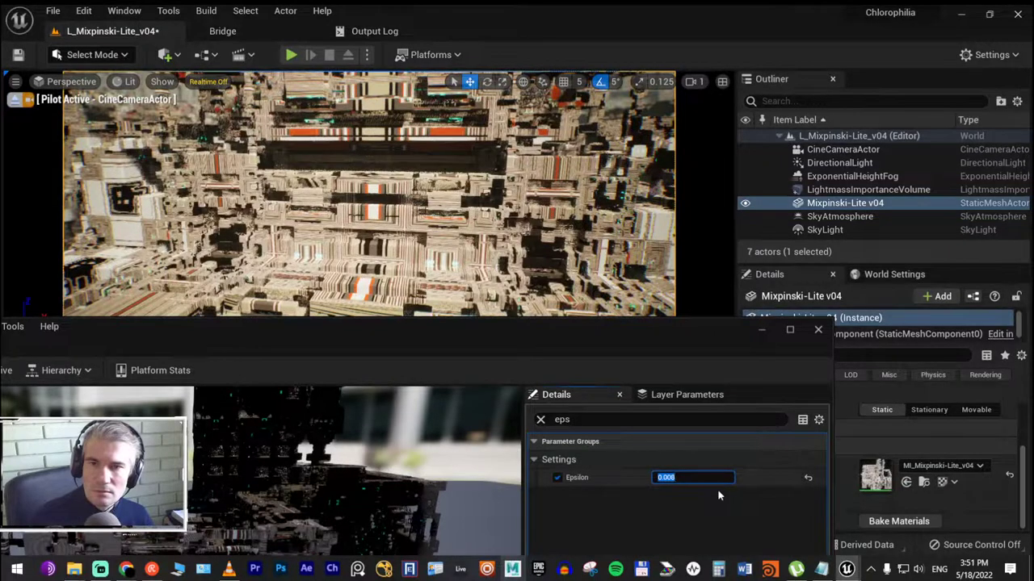
key(End)
key(BackSpace)
text(5)
key(Return)
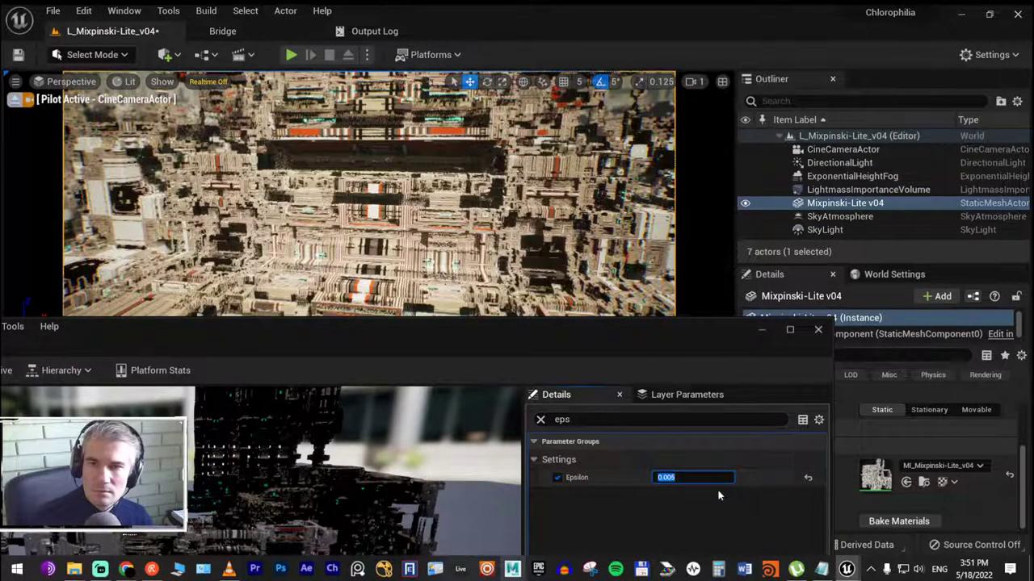
key(End)
key(BackSpace)
text(4)
key(Return)
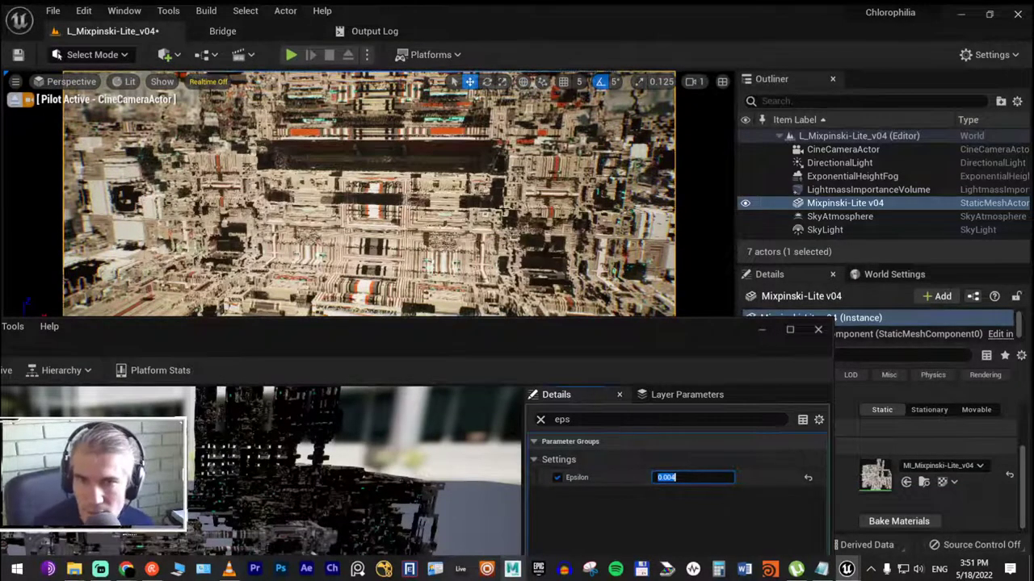
Minimize the material instance editor and rotate the piloted cine camera around the fractal
mouse_move(452, 202)
right_down()
mouse_move(420, 210)
mouse_move(380, 252)
right_up()
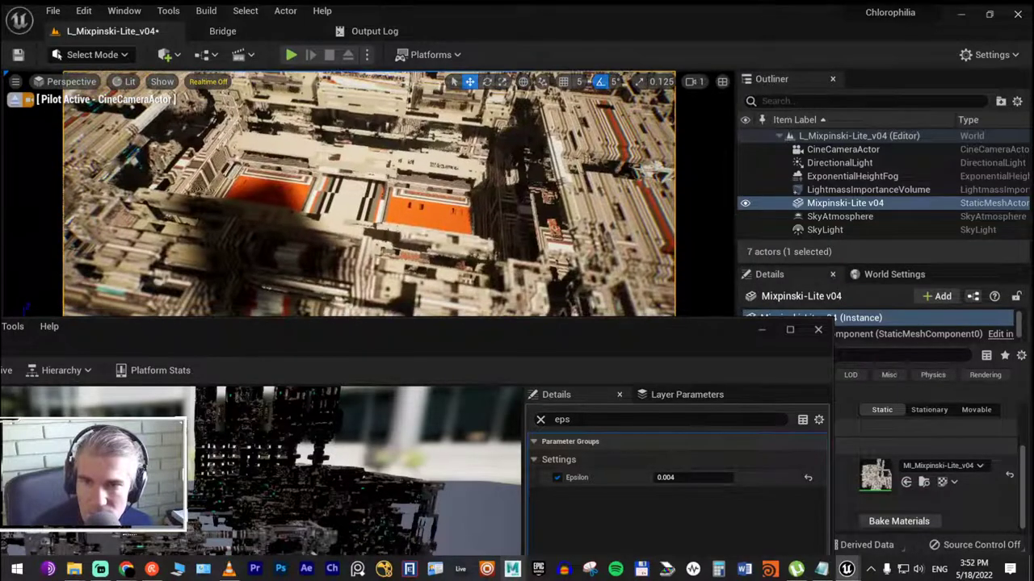
click(762, 331)
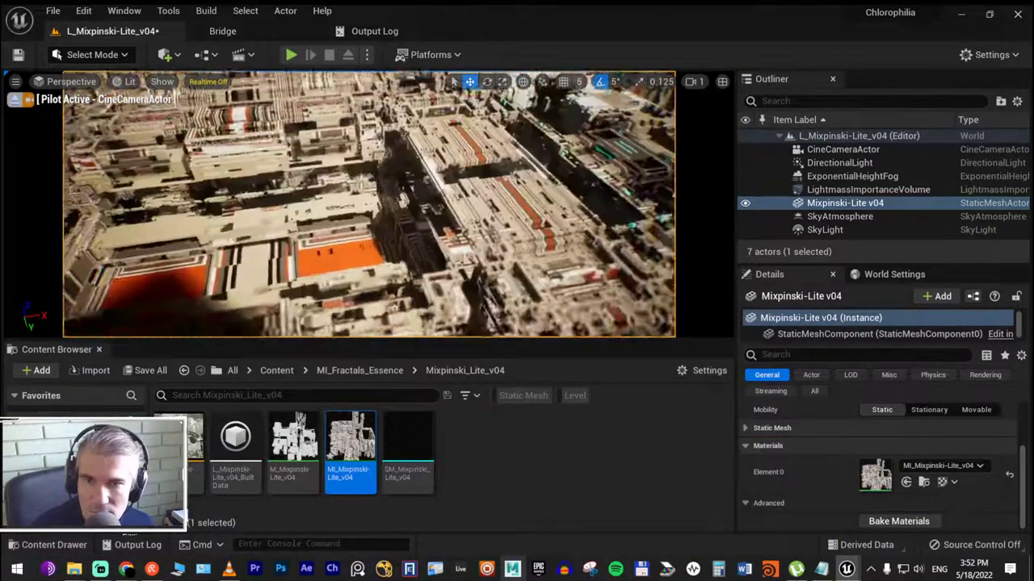
mouse_move(372, 202)
right_down()
mouse_move(404, 194)
mouse_move(379, 218)
mouse_move(388, 243)
mouse_move(379, 235)
right_up()
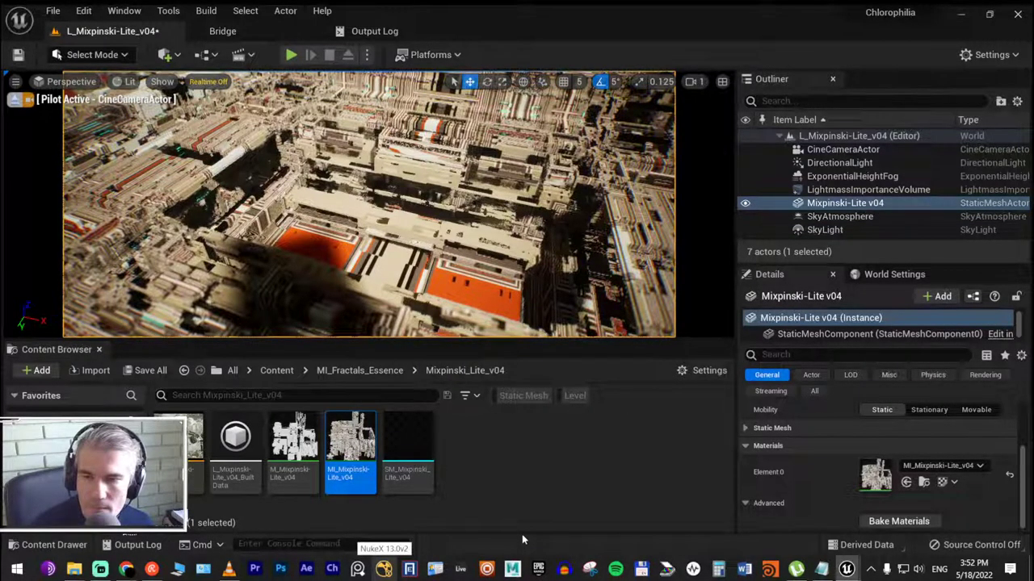
Save the level as 04_Mixpinski-Lite_v04 in 02_Maps/01_Fractals, then open L_UberBoxBrot_v01
click(53, 13)
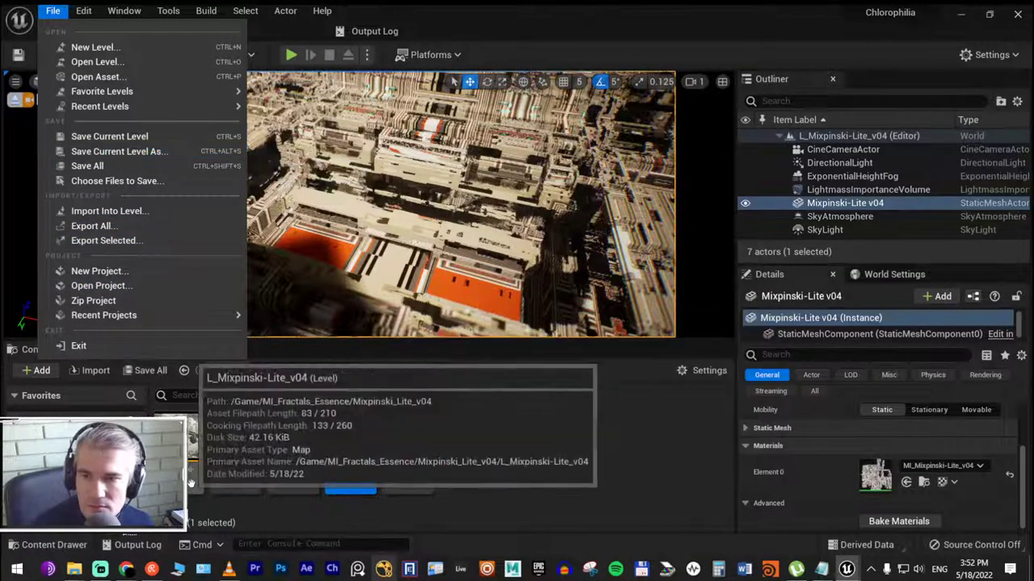
click(191, 483)
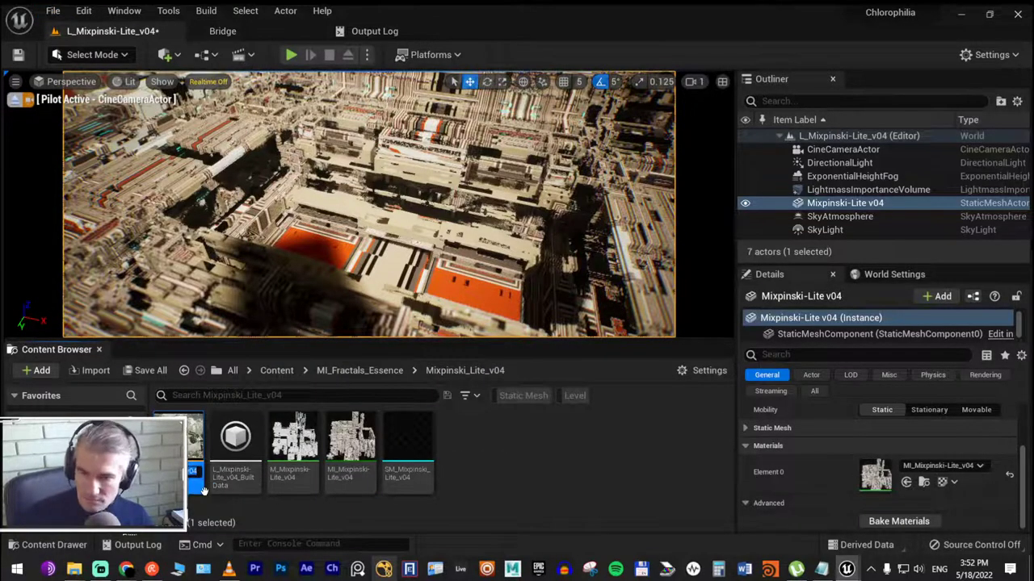
click(53, 11)
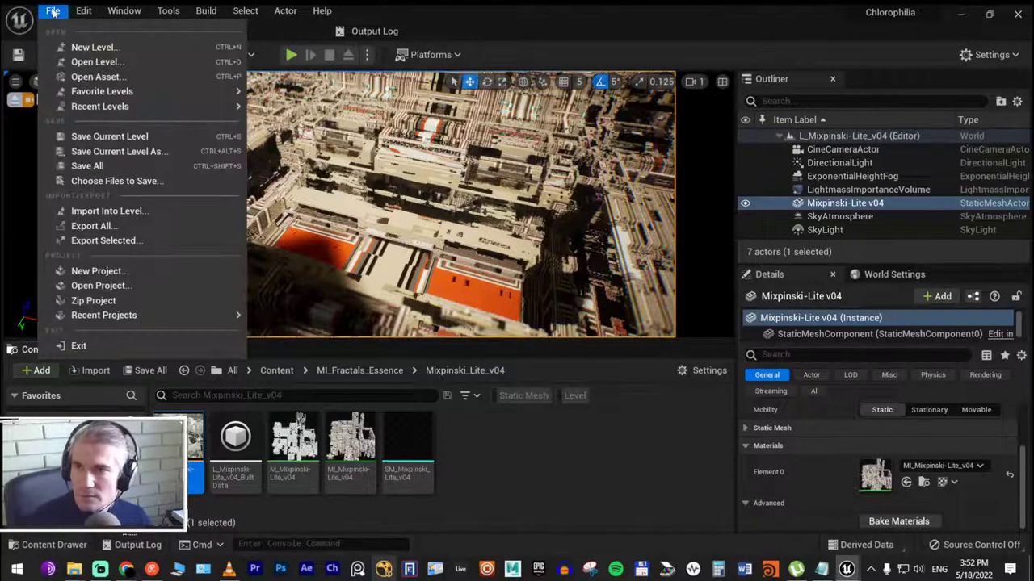
click(133, 156)
double_click(400, 145)
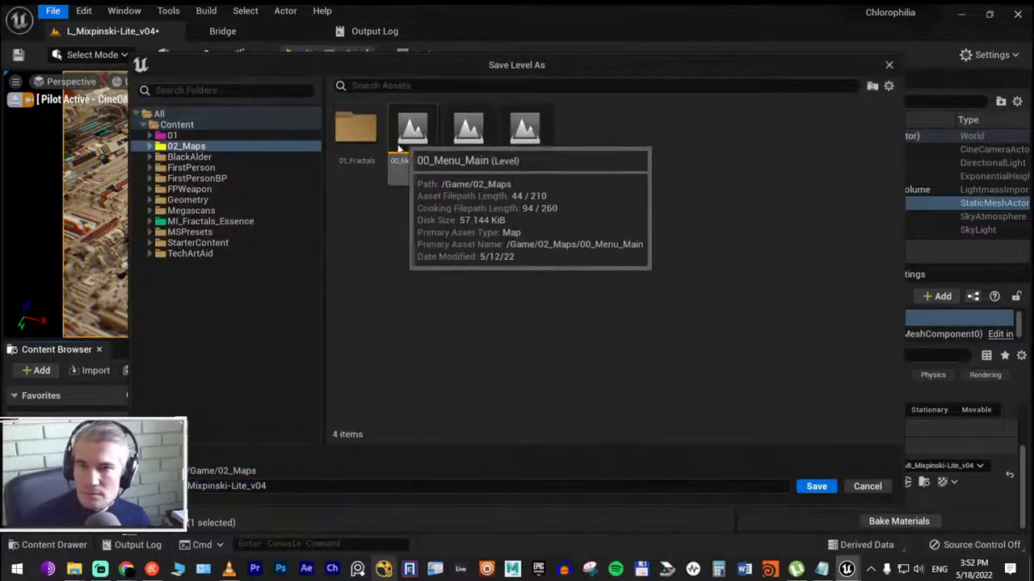
double_click(356, 131)
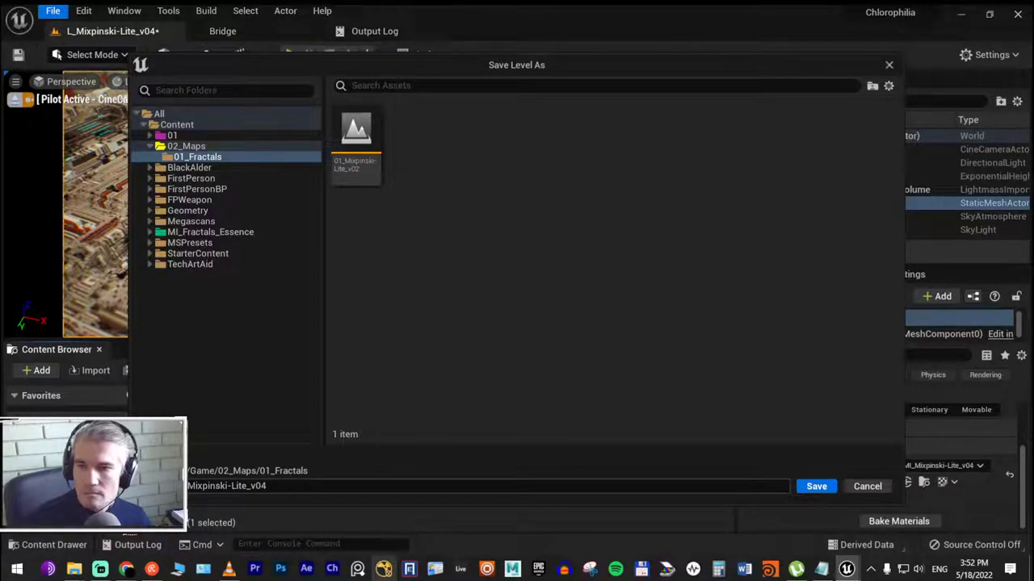
click(190, 494)
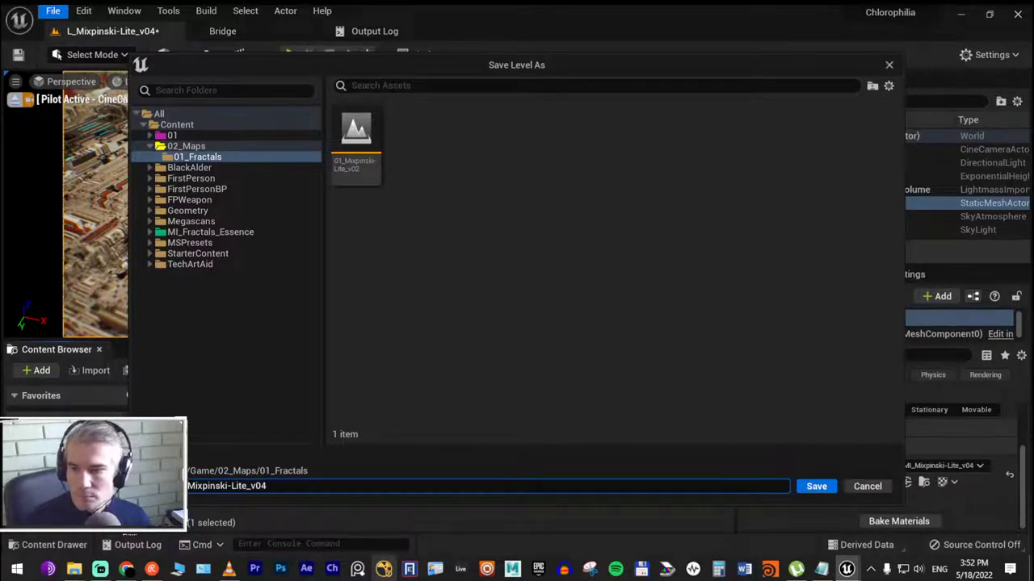
key(Left)
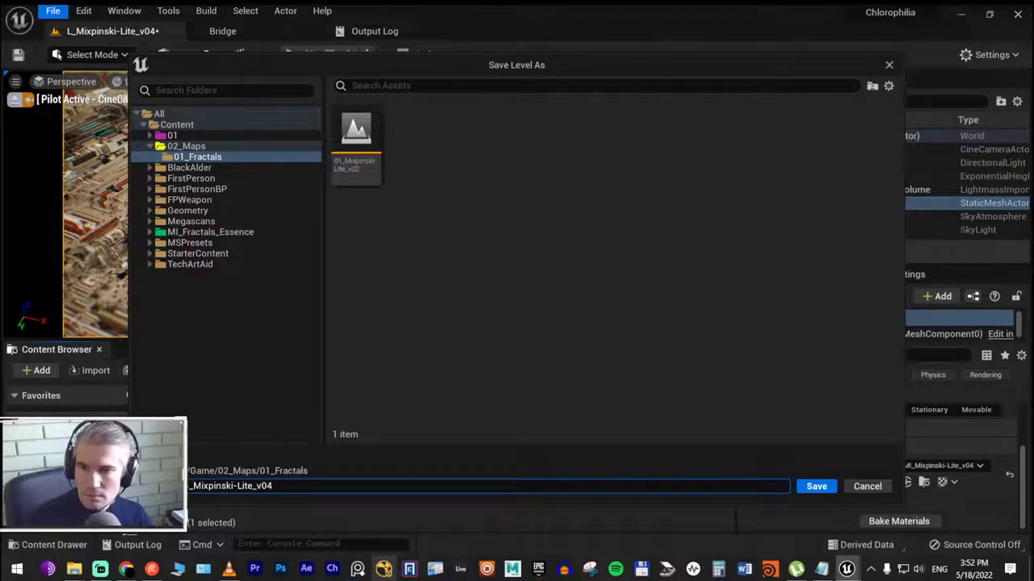
key(Return)
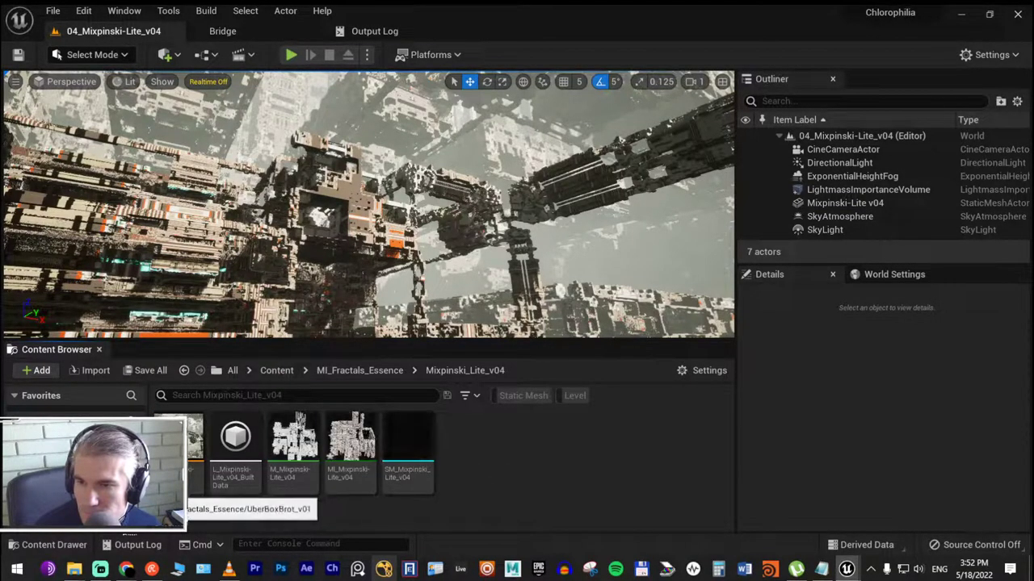
click(166, 505)
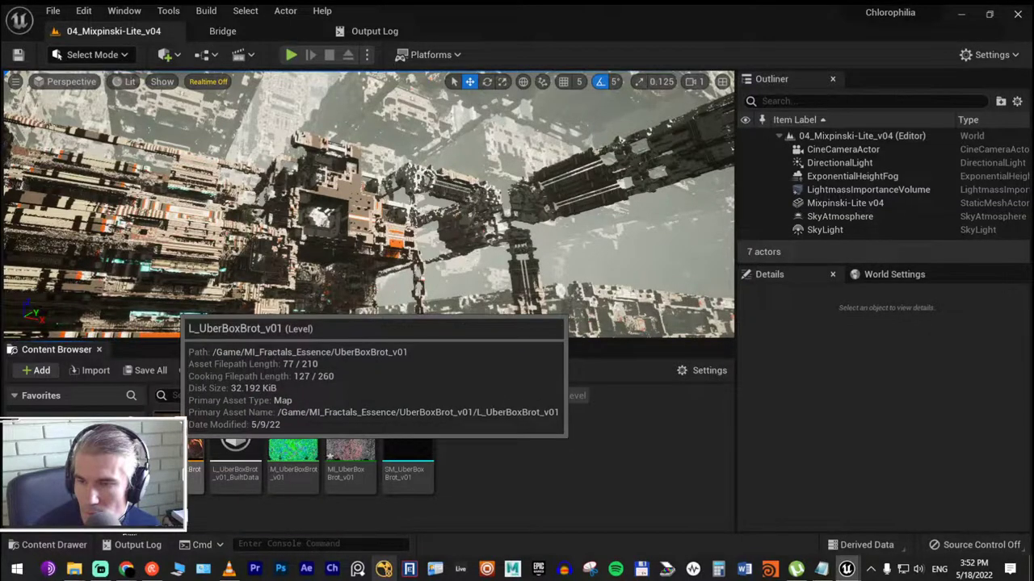
double_click(194, 440)
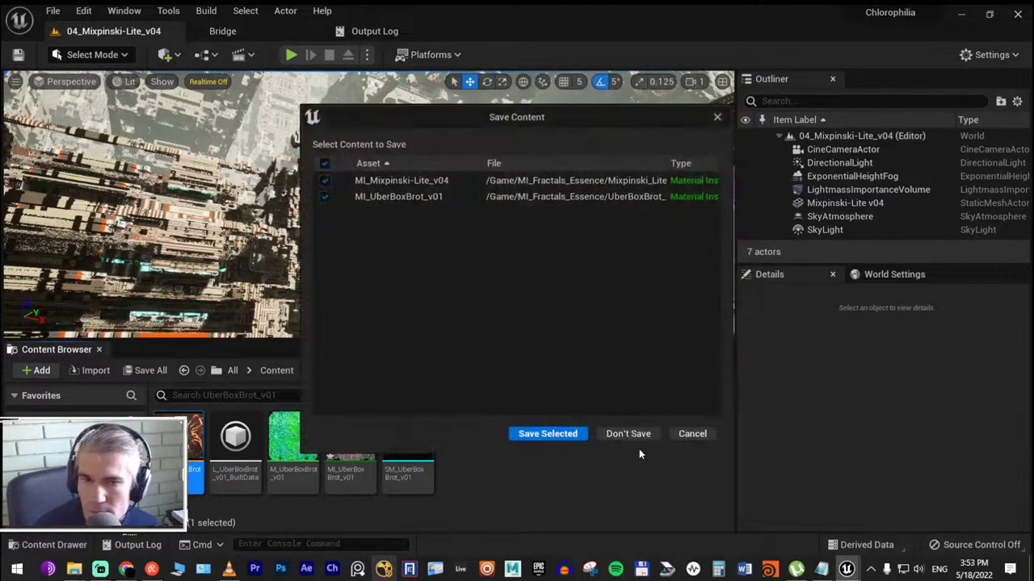
Dismiss the save prompt to load L_UberBoxBrot_v01 and pilot its CineCameraActor
click(628, 431)
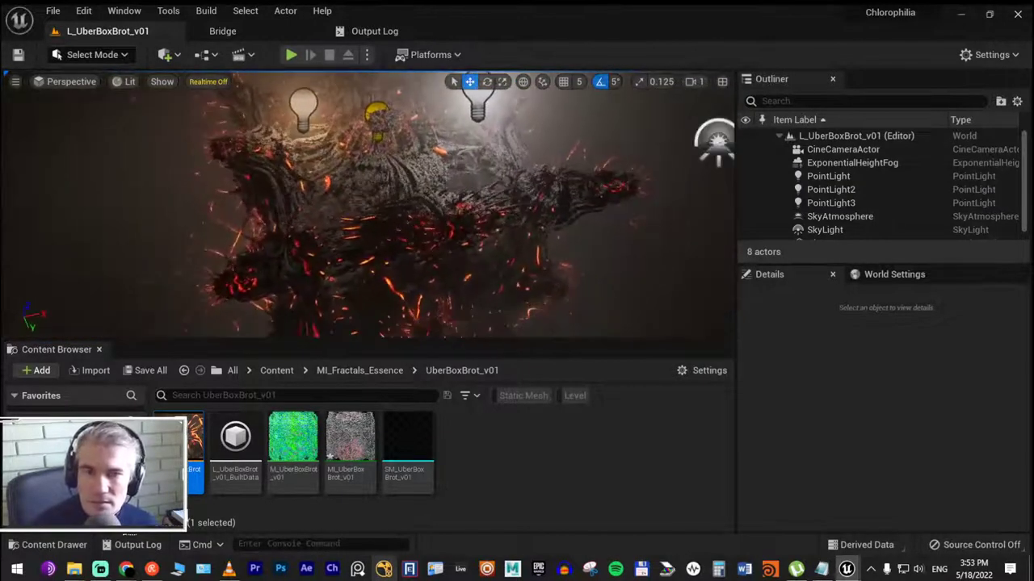
click(69, 81)
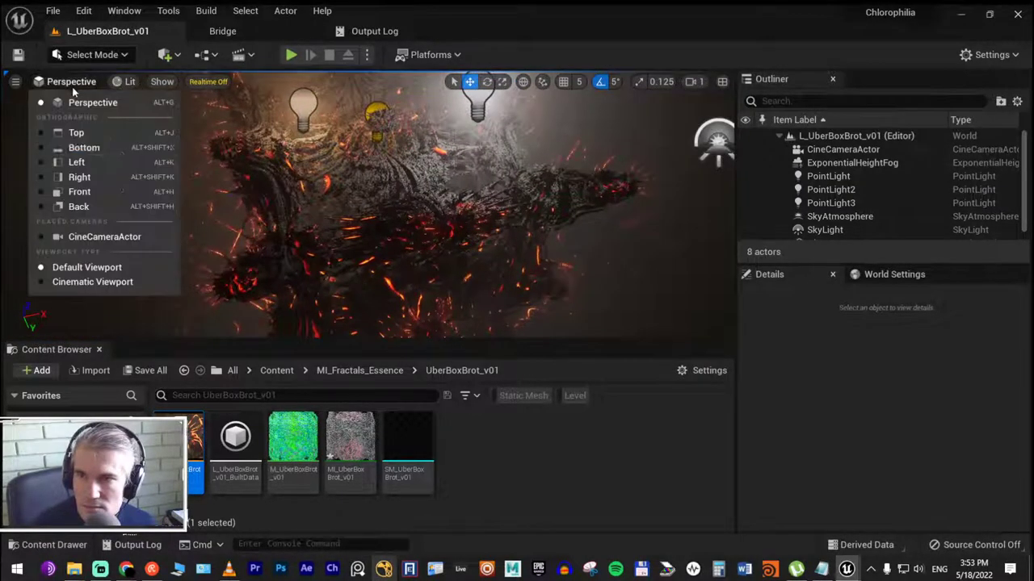
click(124, 238)
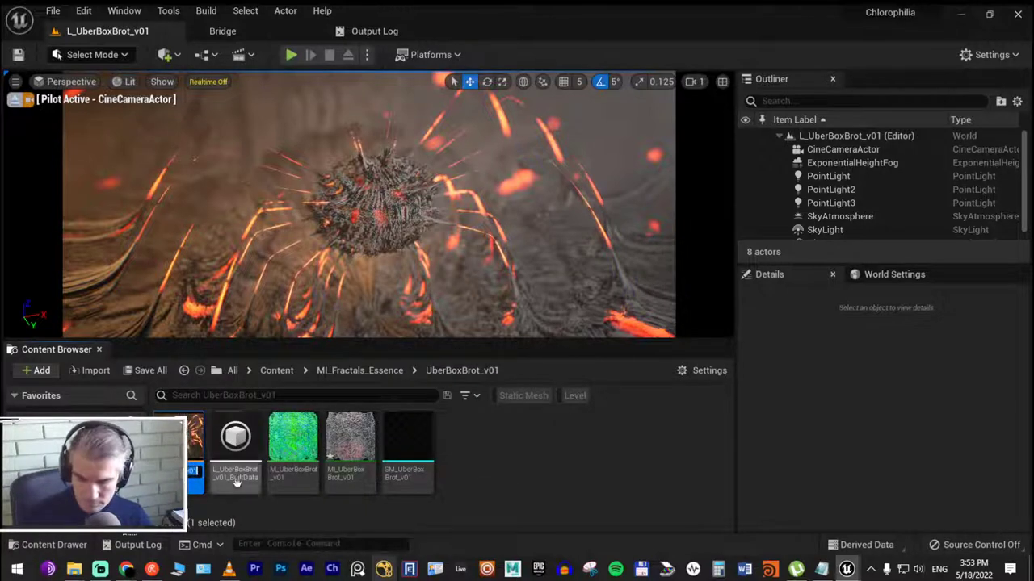
click(53, 11)
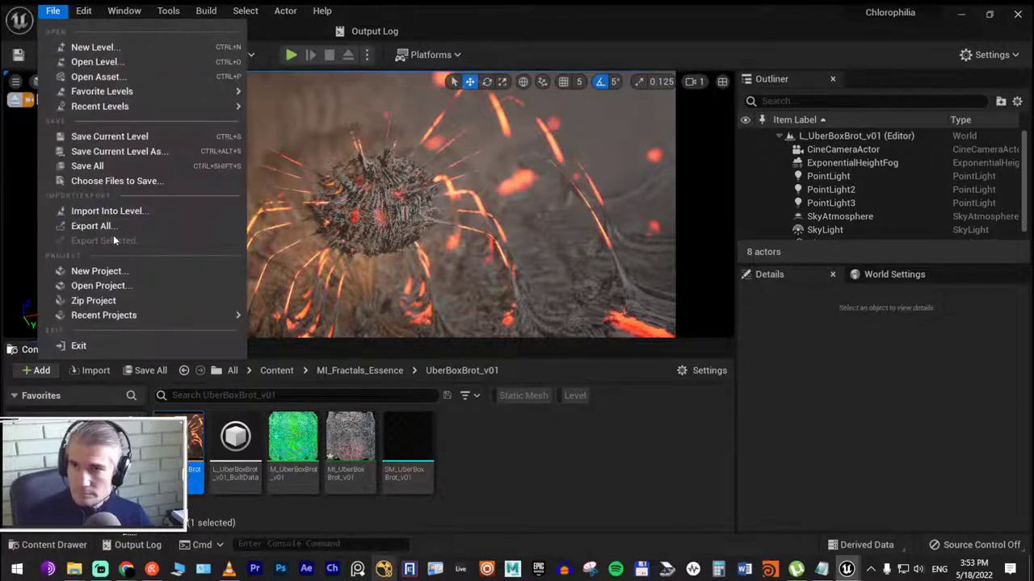
Save the current level as 01_UberBoxBrot_v01 in 02_Maps/01_Fractals
click(137, 157)
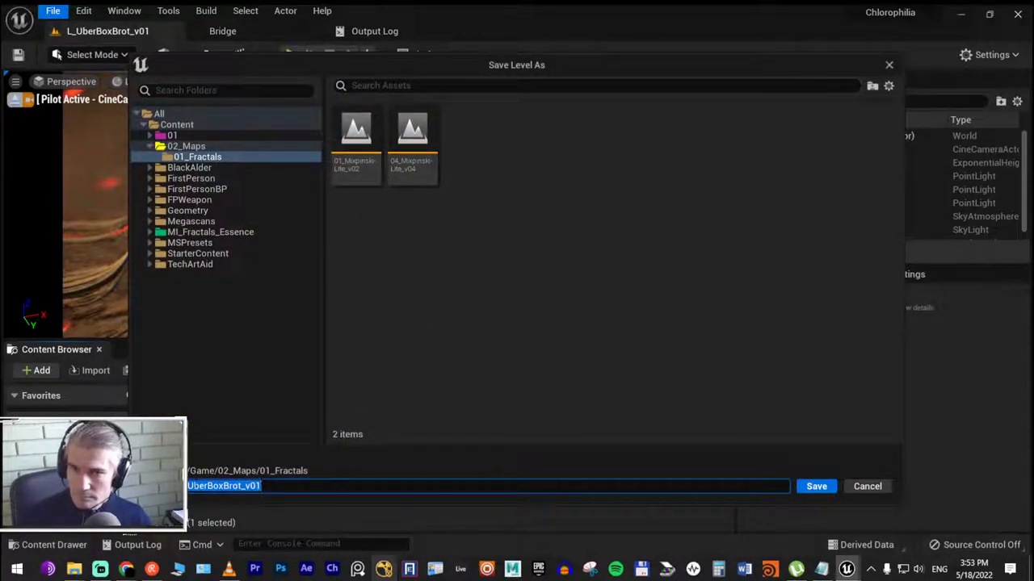
click(260, 487)
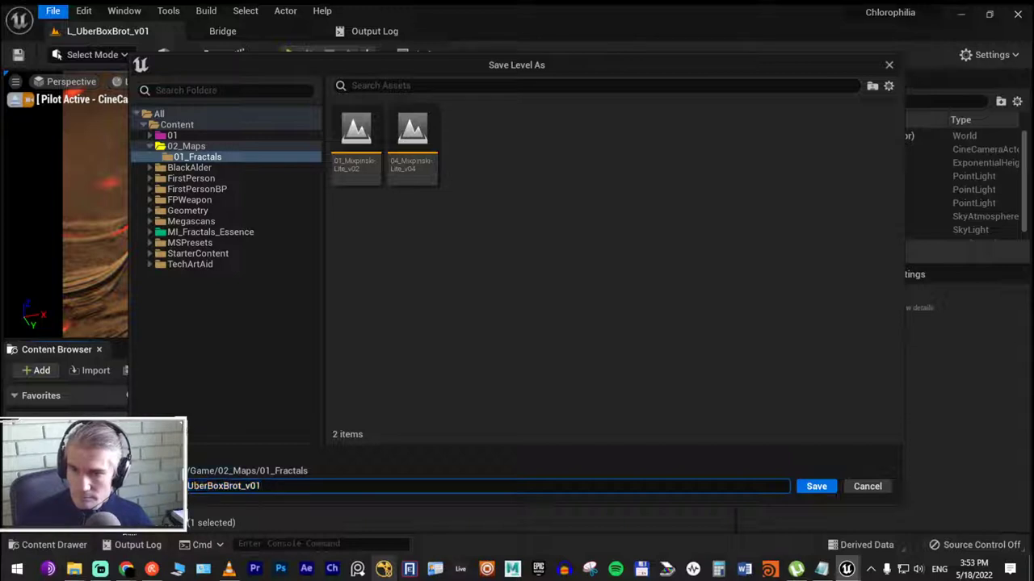
key(Home)
key(Delete)
key(Delete)
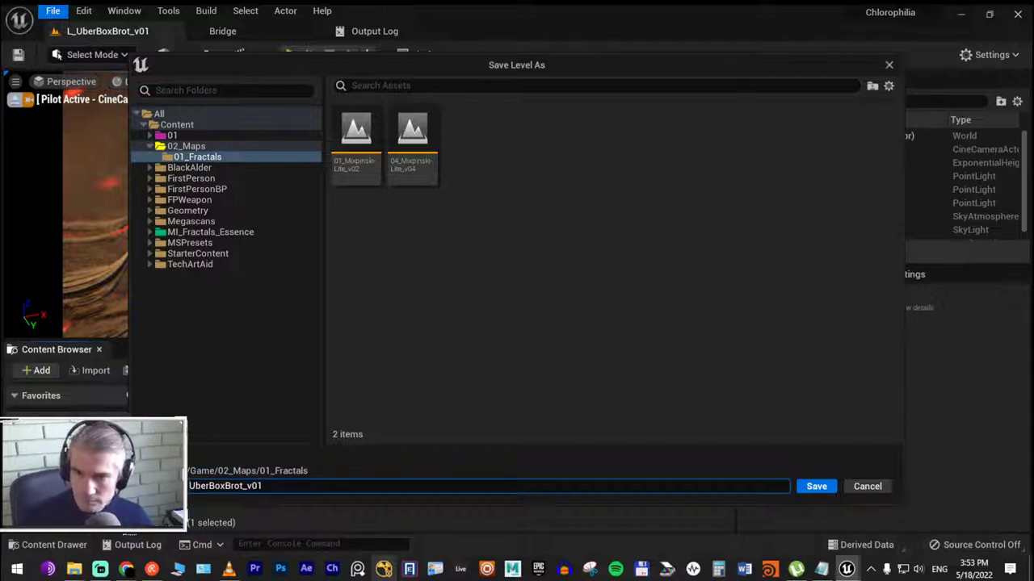
text(_)
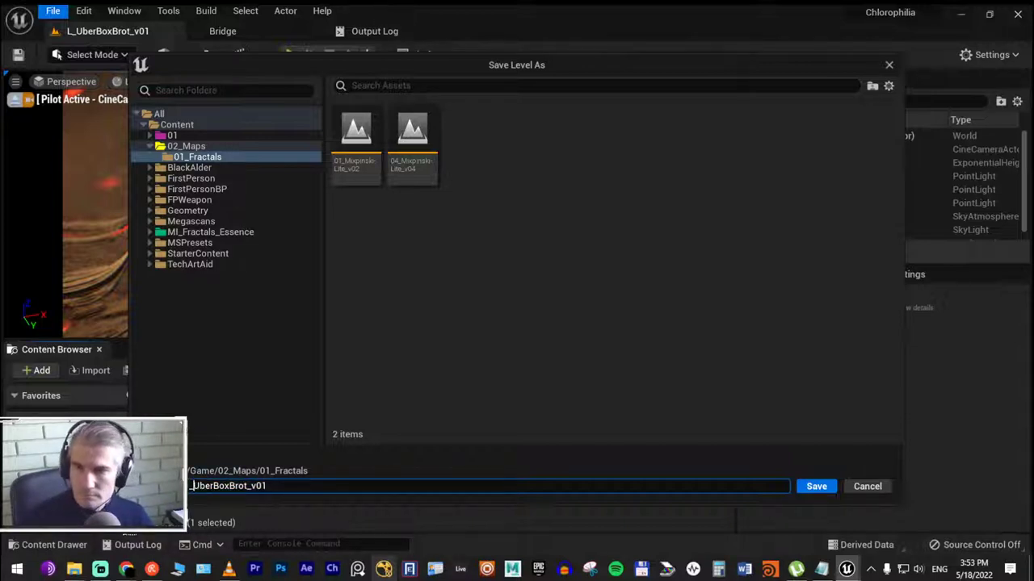
key(Return)
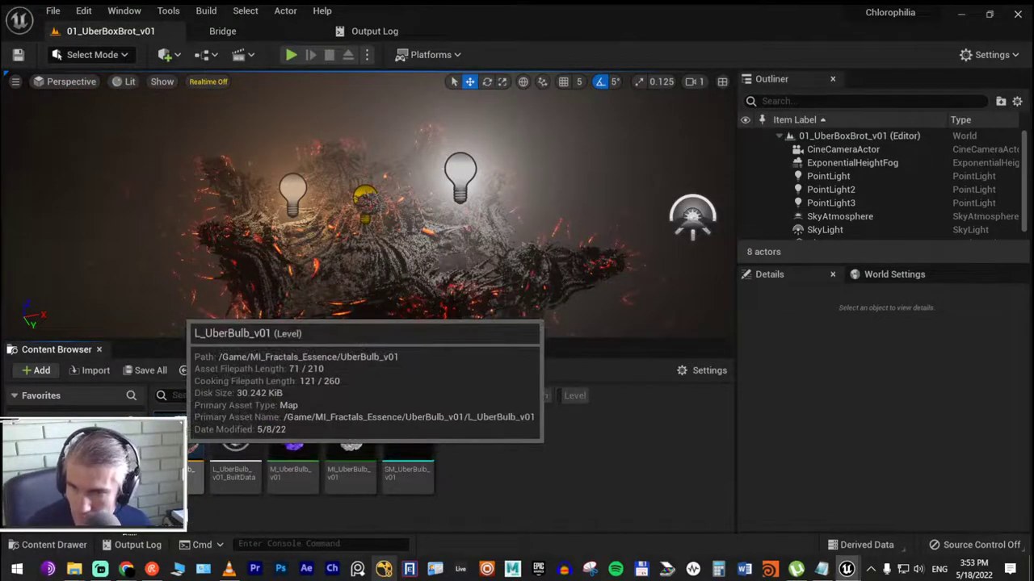
Open L_UberBulb_v01 with Don't Save, pilot its CineCameraActor, and show the UberMixpinski_v01 assets
double_click(194, 440)
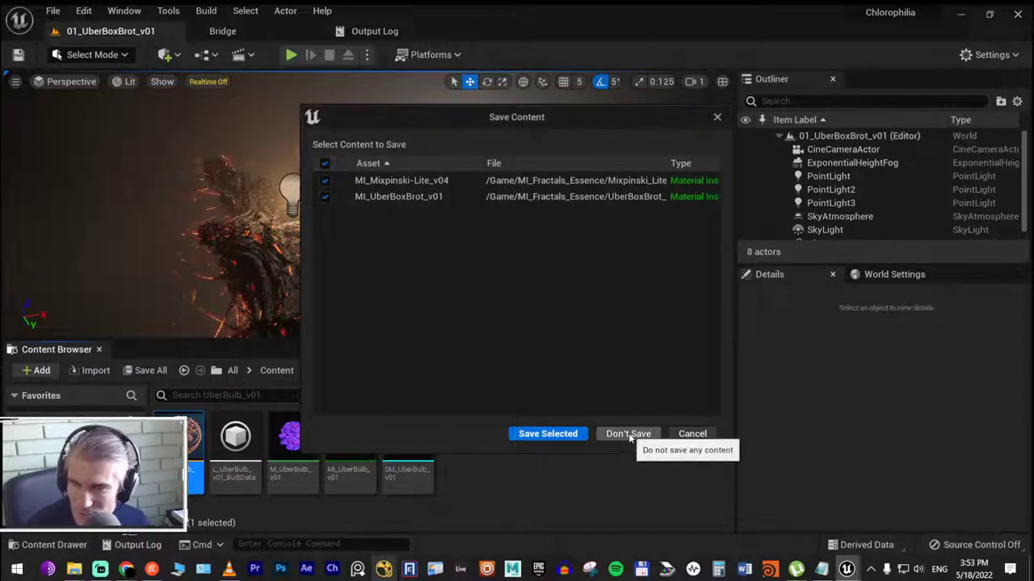
click(629, 436)
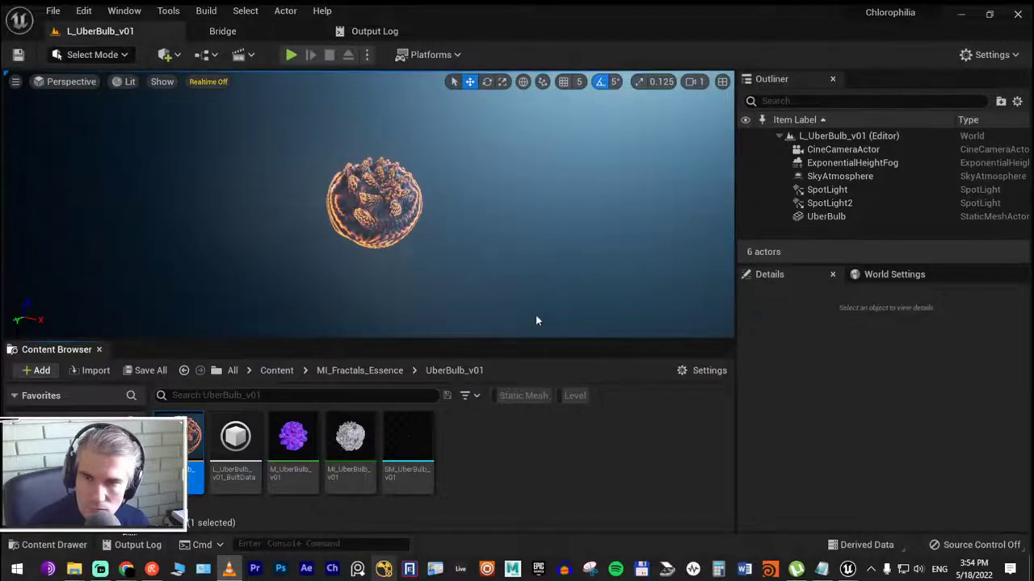
click(71, 81)
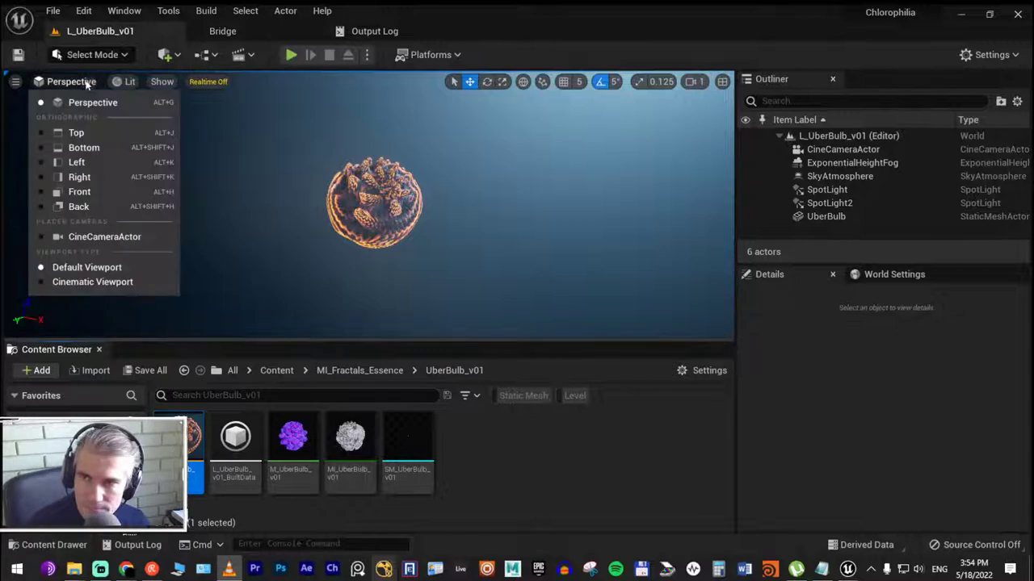
click(105, 236)
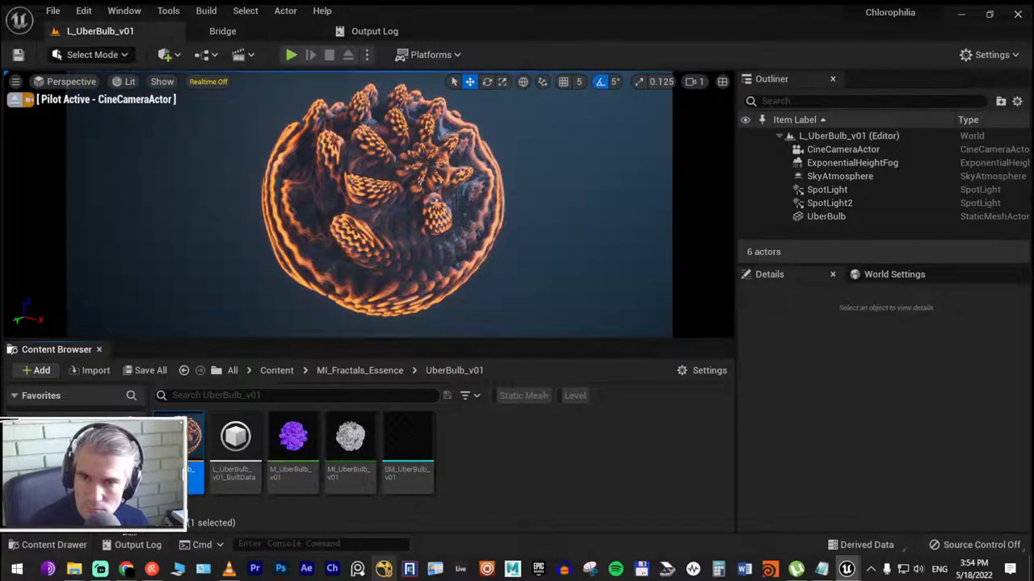
click(145, 505)
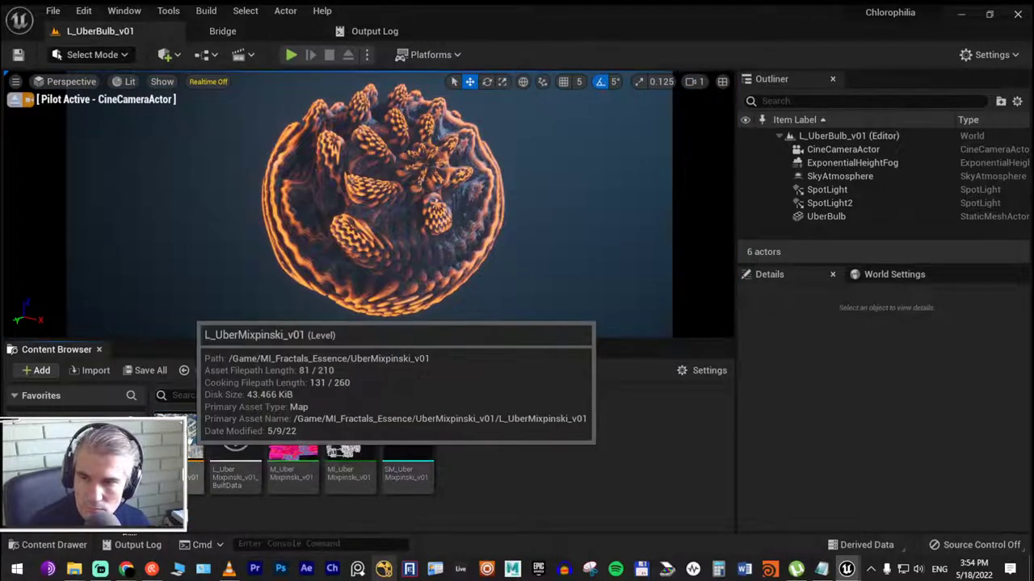
Open L_UberMixpinski_v01 with Don't Save and turn the view across its fractal towers
click(193, 444)
double_click(192, 444)
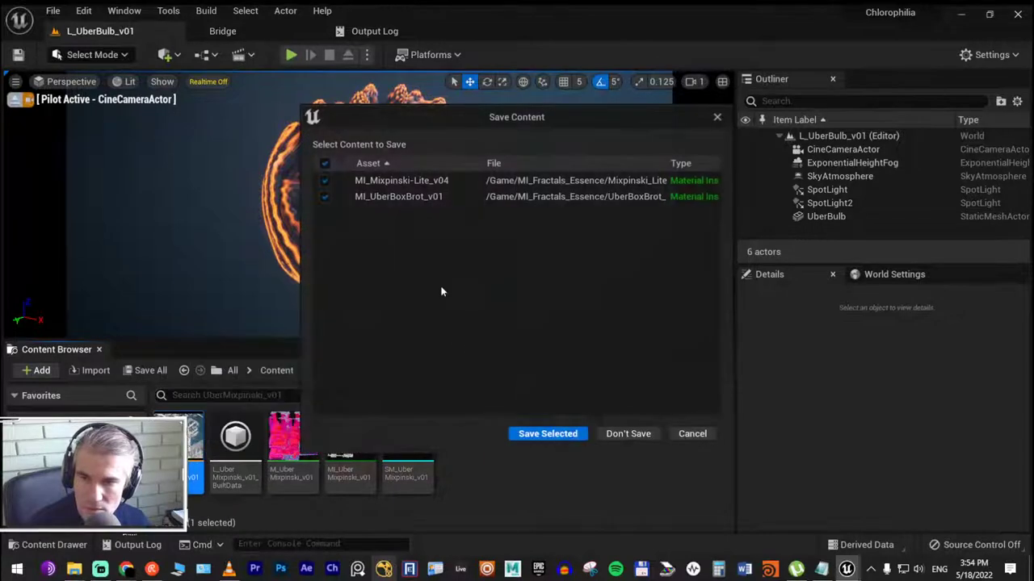
click(608, 433)
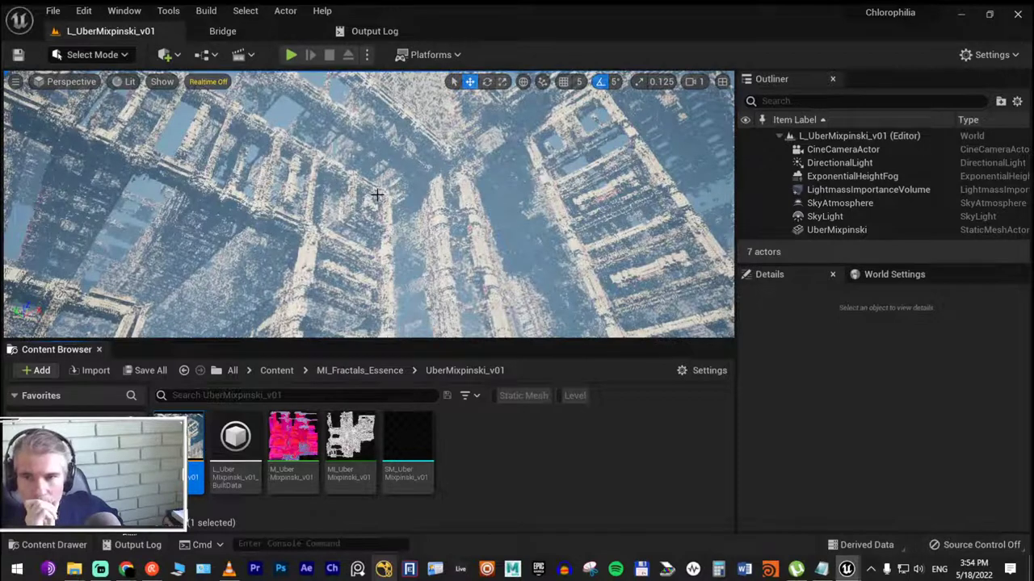
right_drag(376, 195, 469, 145)
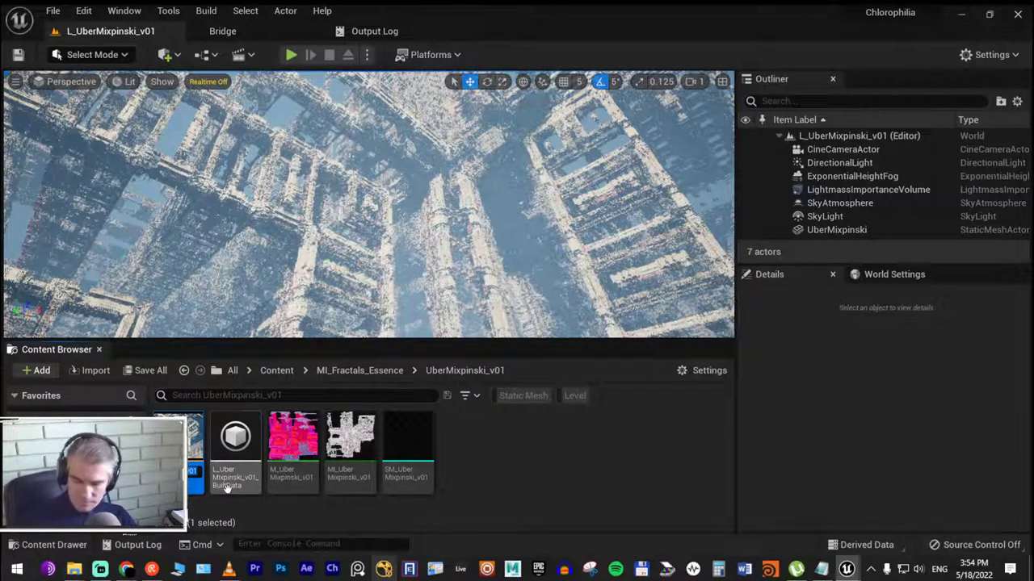
click(58, 11)
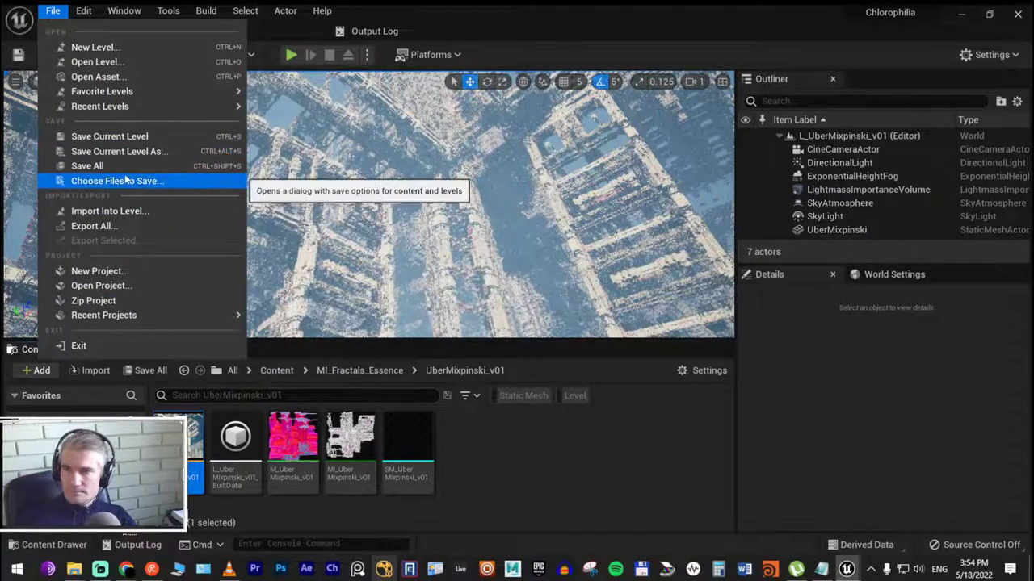
Save the current level under the new name 00_UberMixpinski_v01 in 02_Maps/01_Fractals
click(117, 151)
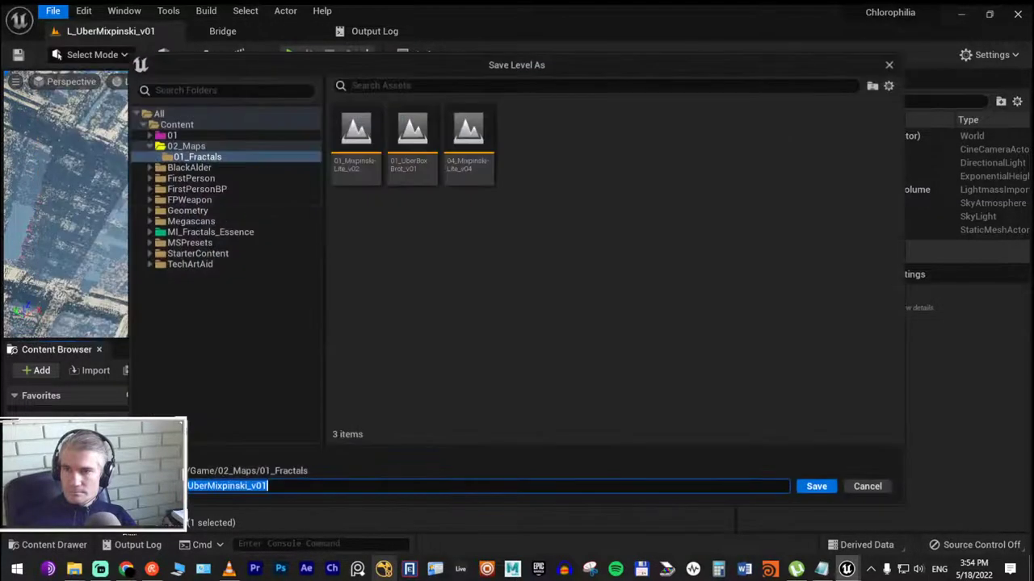
click(192, 486)
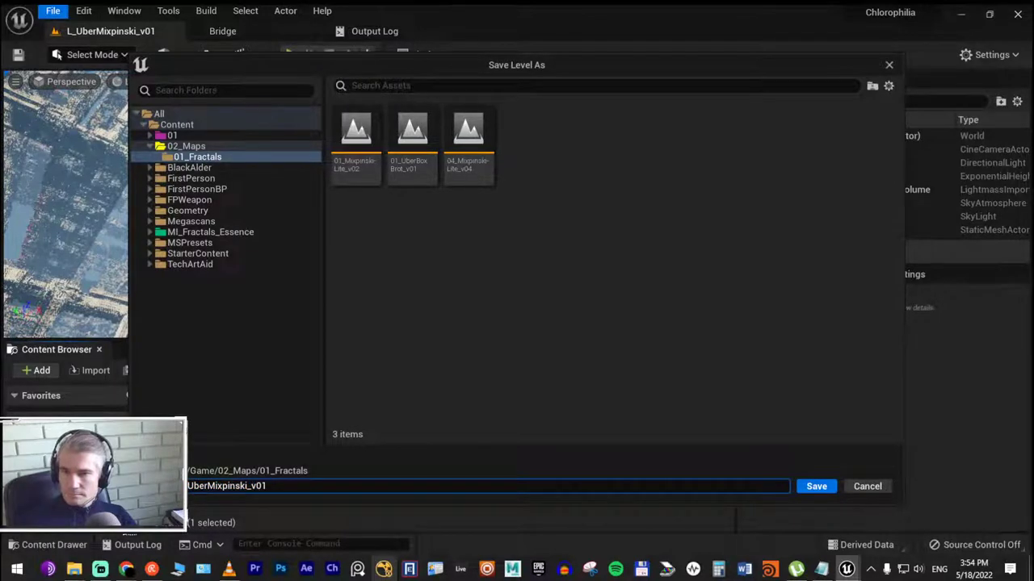
key(BackSpace)
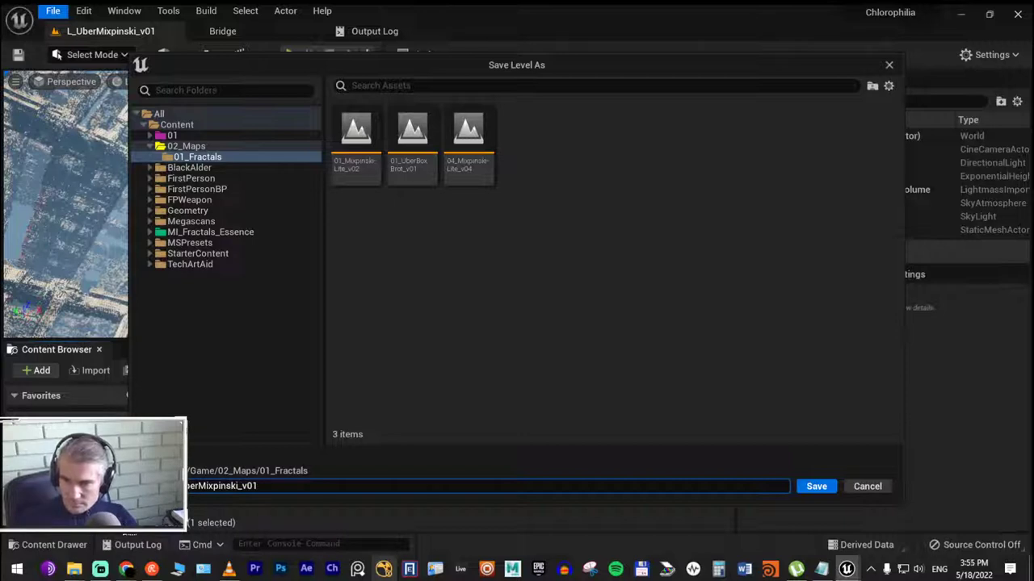
text(Ub)
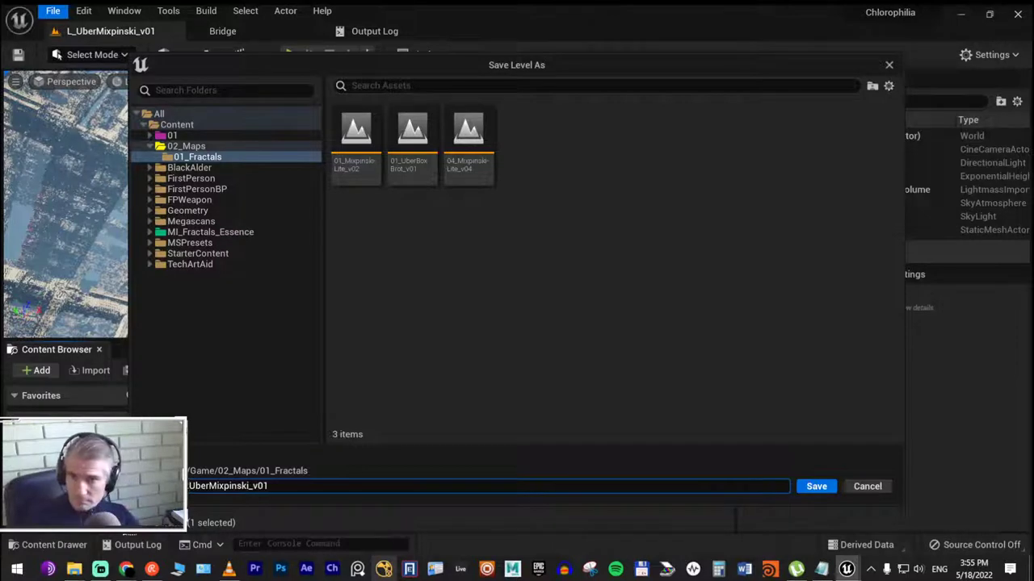
key(BackSpace)
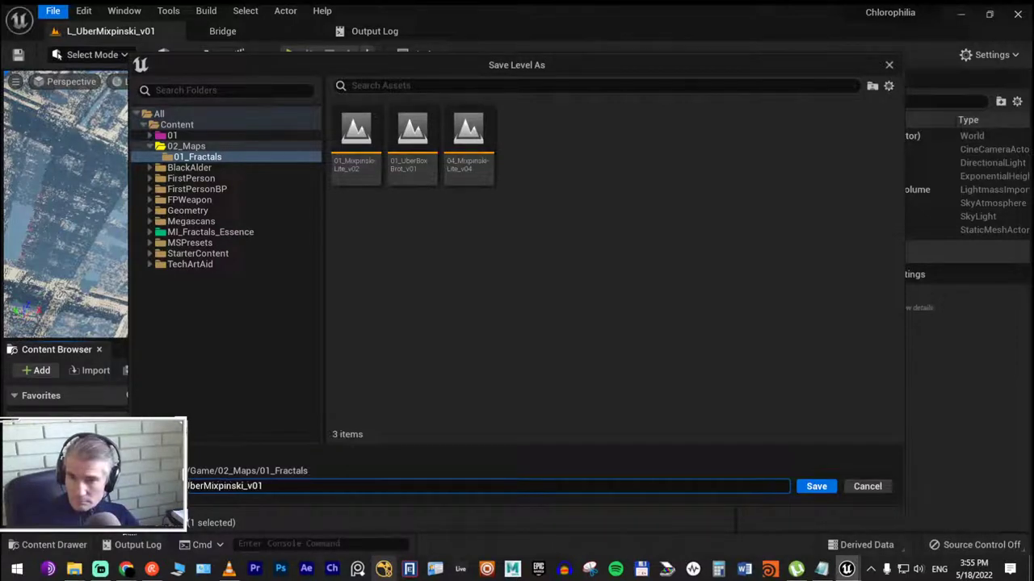
key(BackSpace)
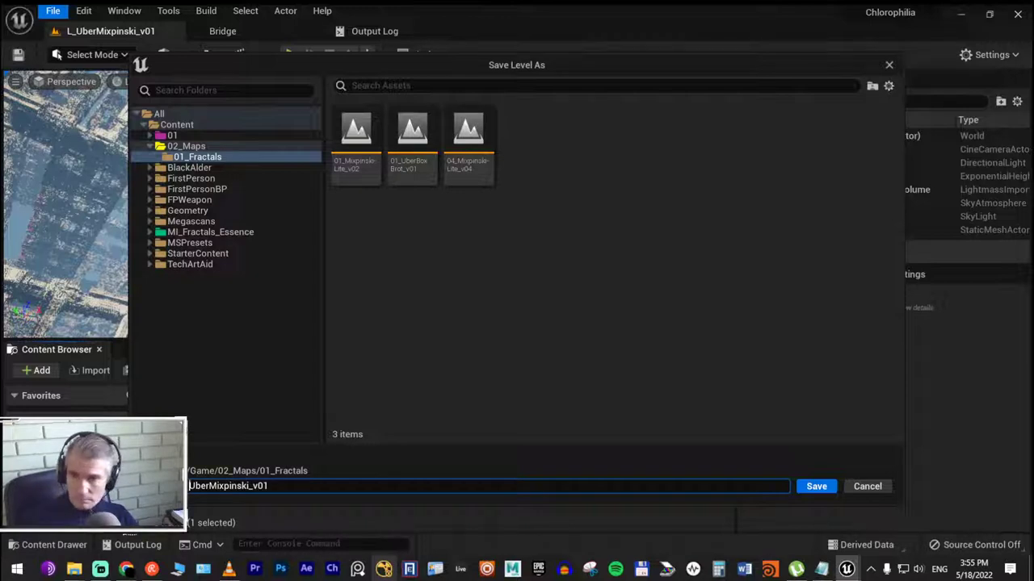
text(_)
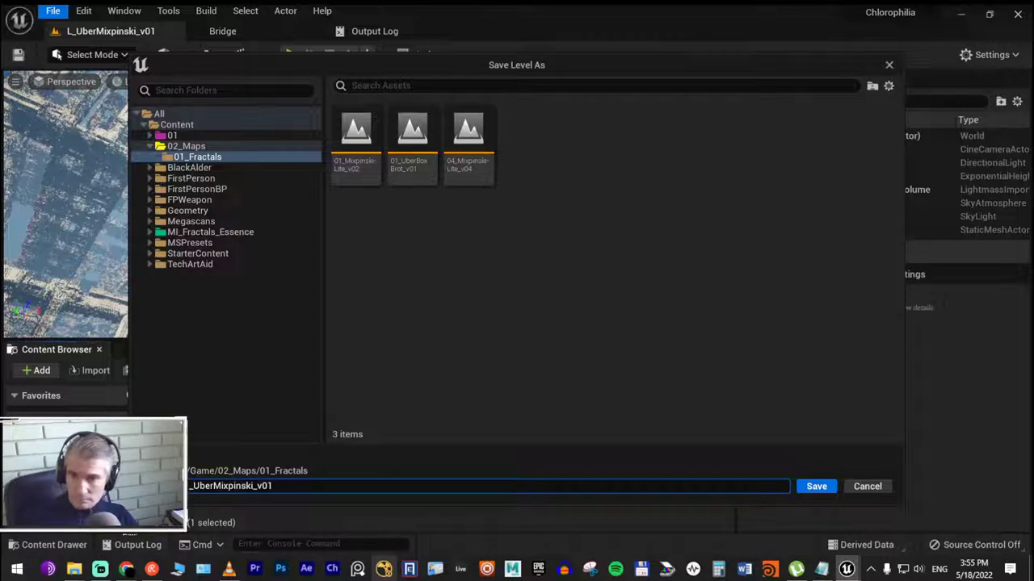
text(00)
key(Return)
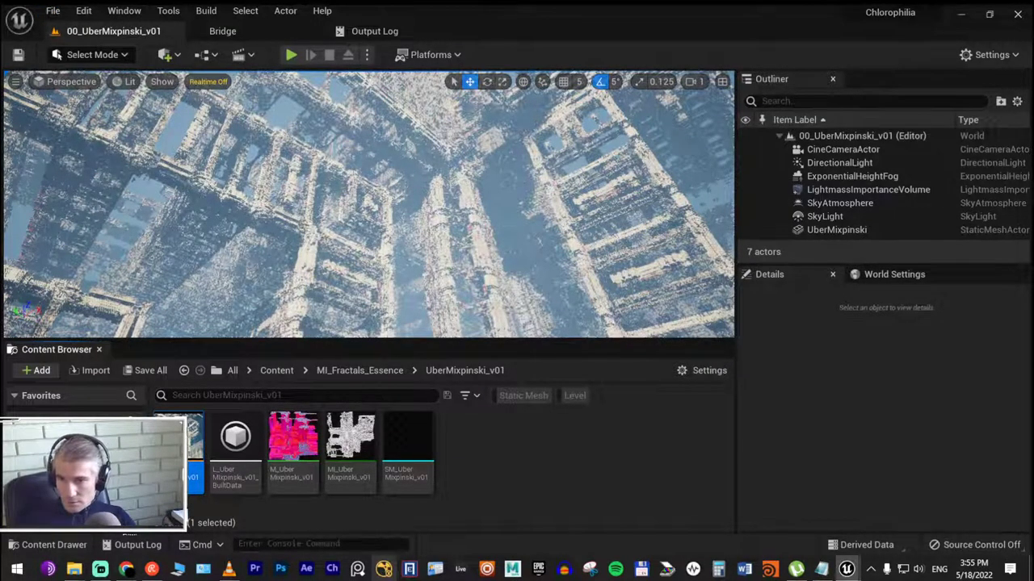
Select the UberMixpinski mesh and locate its MI_UberMixpinski_v01 material in the Content Browser
click(97, 469)
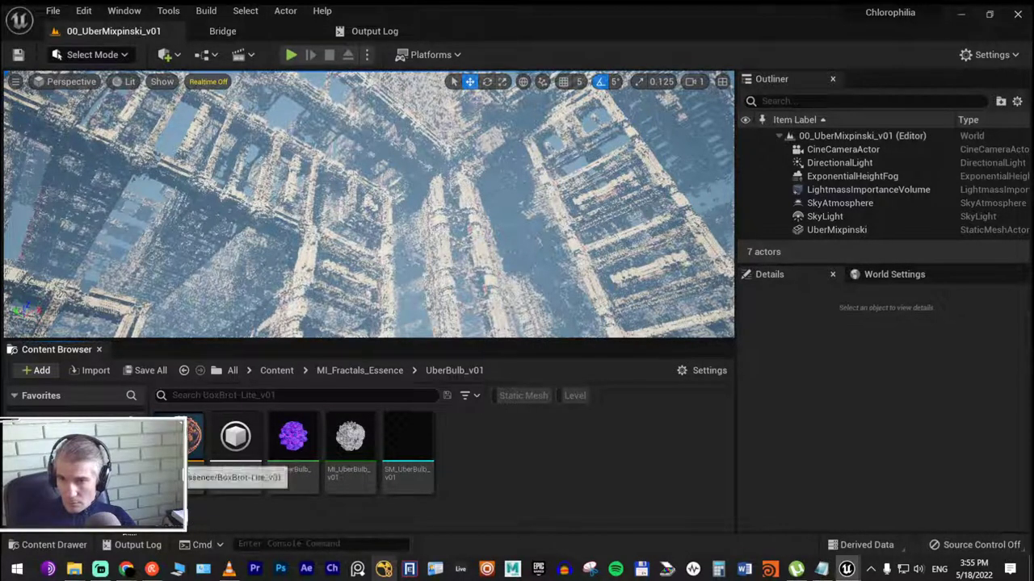
click(97, 462)
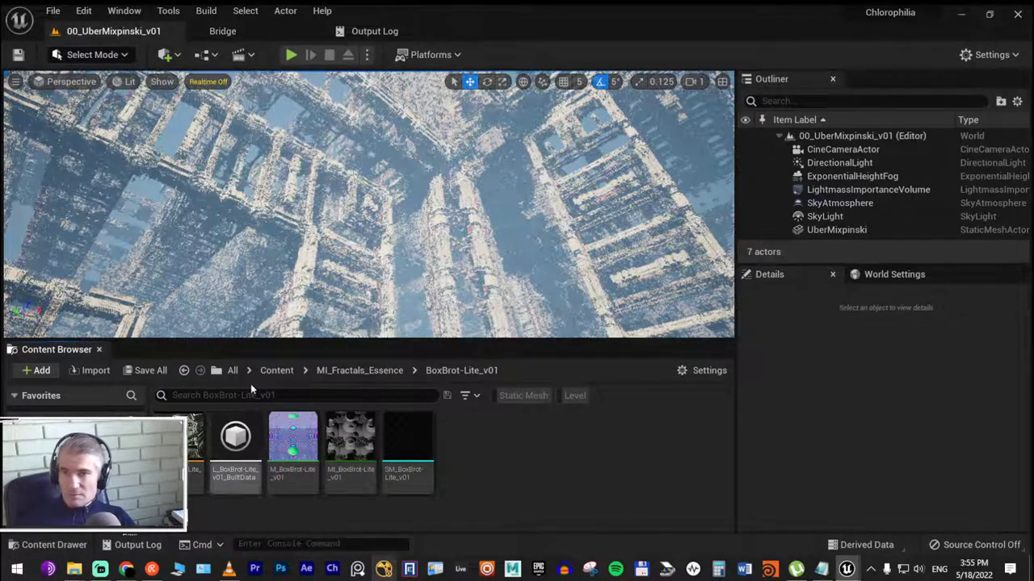
click(317, 238)
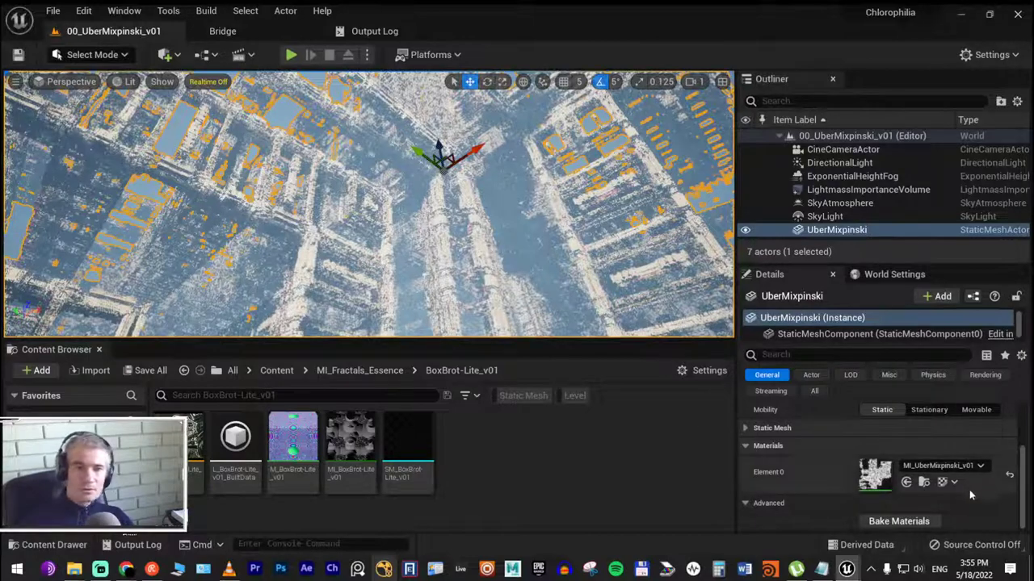
click(924, 482)
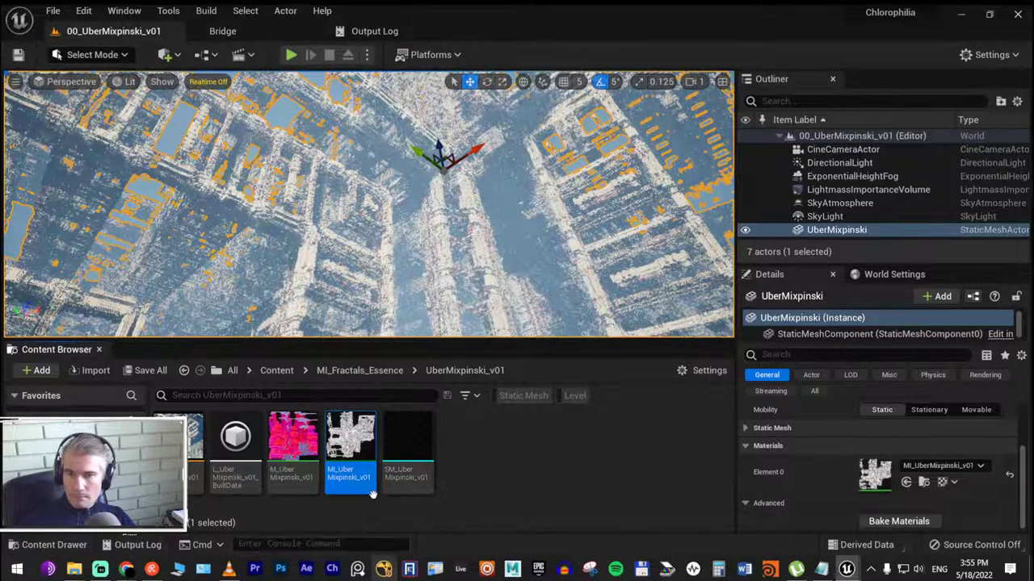
Duplicate MI_UberMixpinski_v01 as MI_UberMixpinski_v02 and assign it to the mesh's Element 0
mouse_move(345, 435)
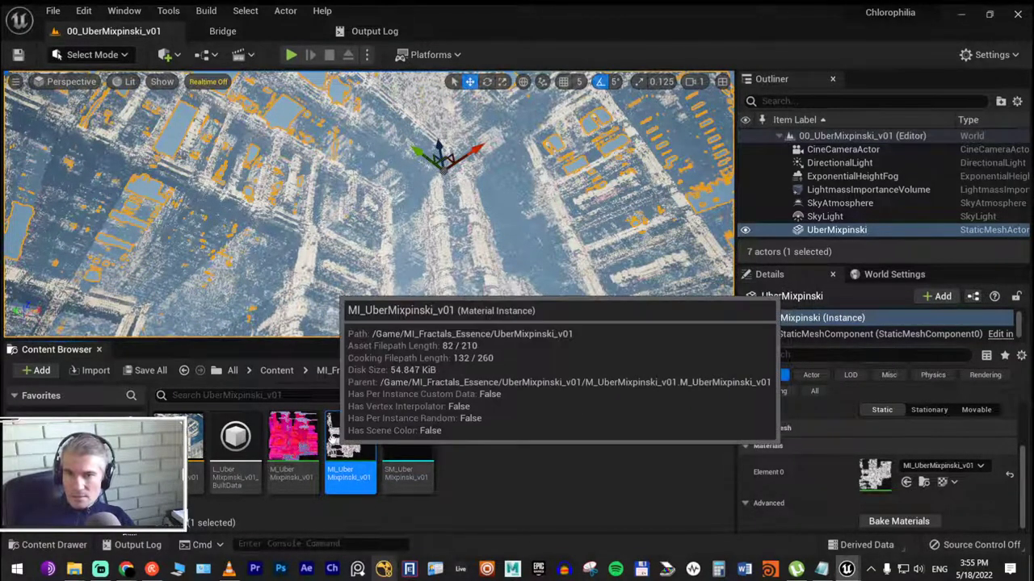
right_click(335, 441)
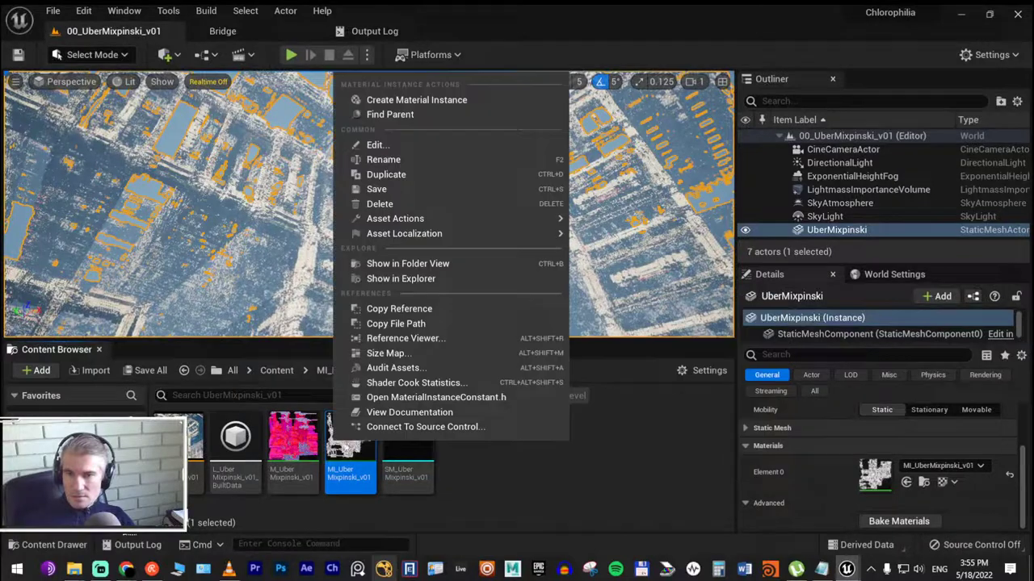
click(436, 175)
mouse_move(406, 428)
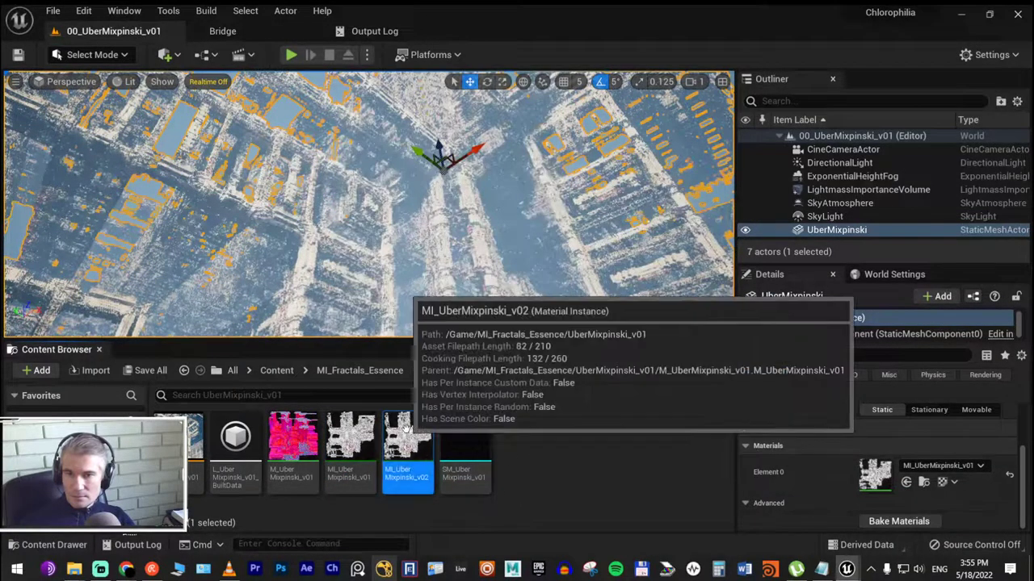
click(905, 483)
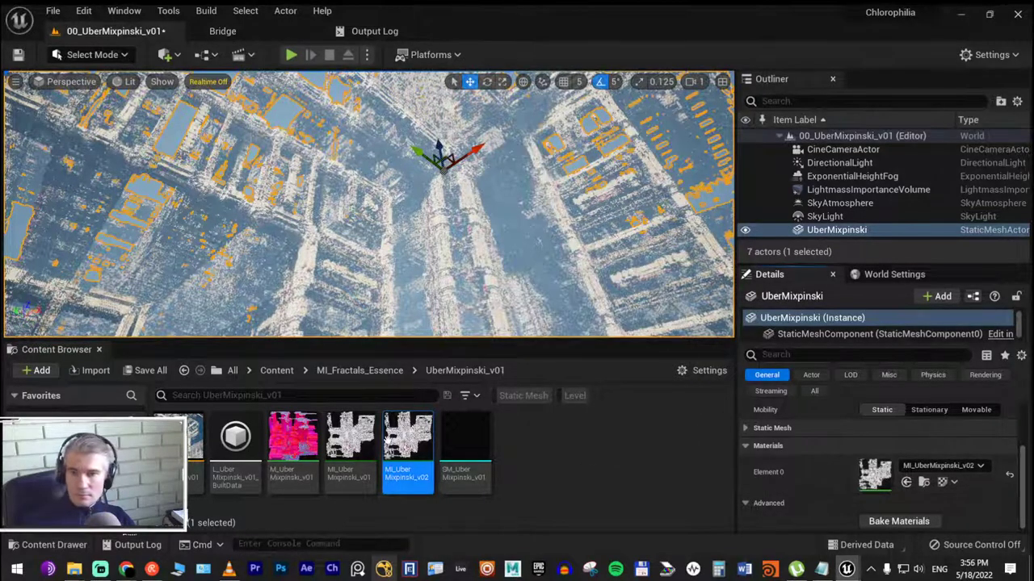
Open MI_UberMixpinski_v02 and filter its parameters to 'eps' to reach Epsilon
double_click(396, 434)
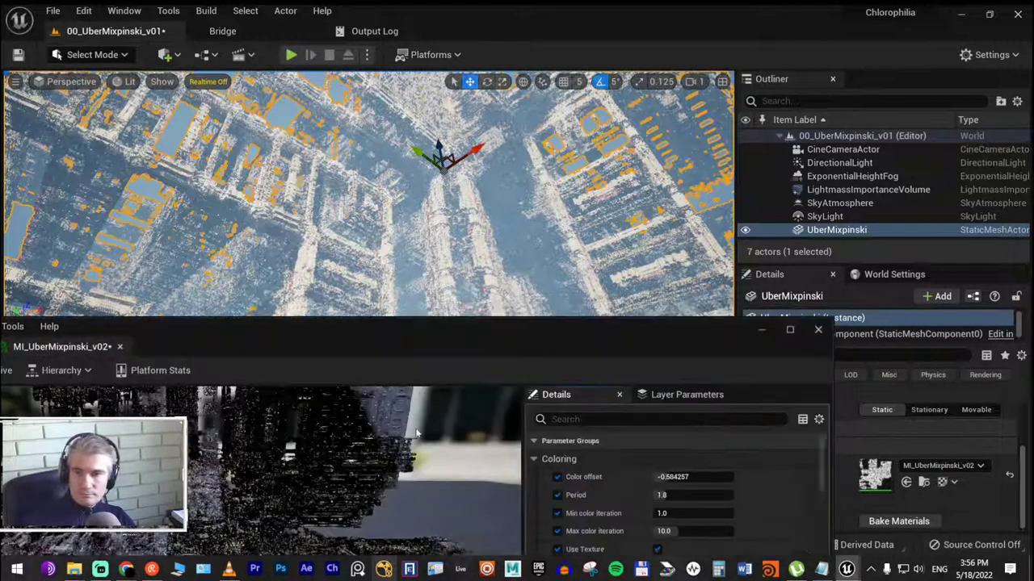
click(640, 419)
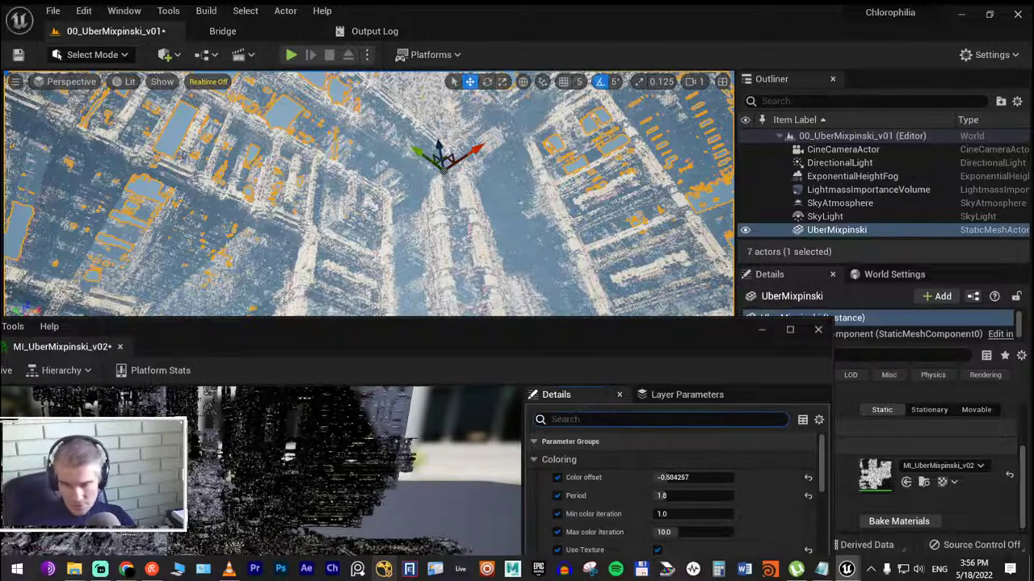
text(eps)
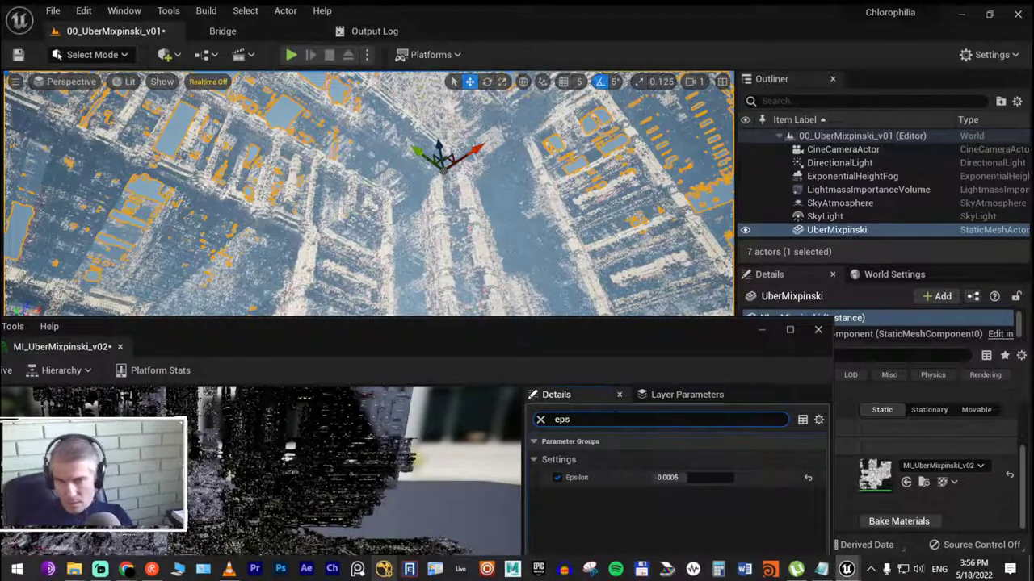
click(681, 478)
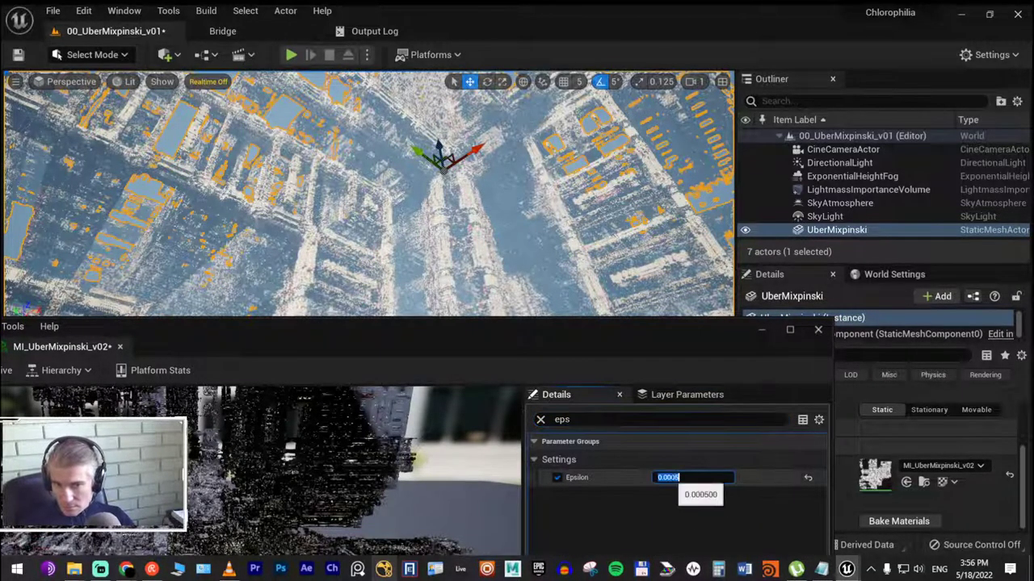
click(680, 478)
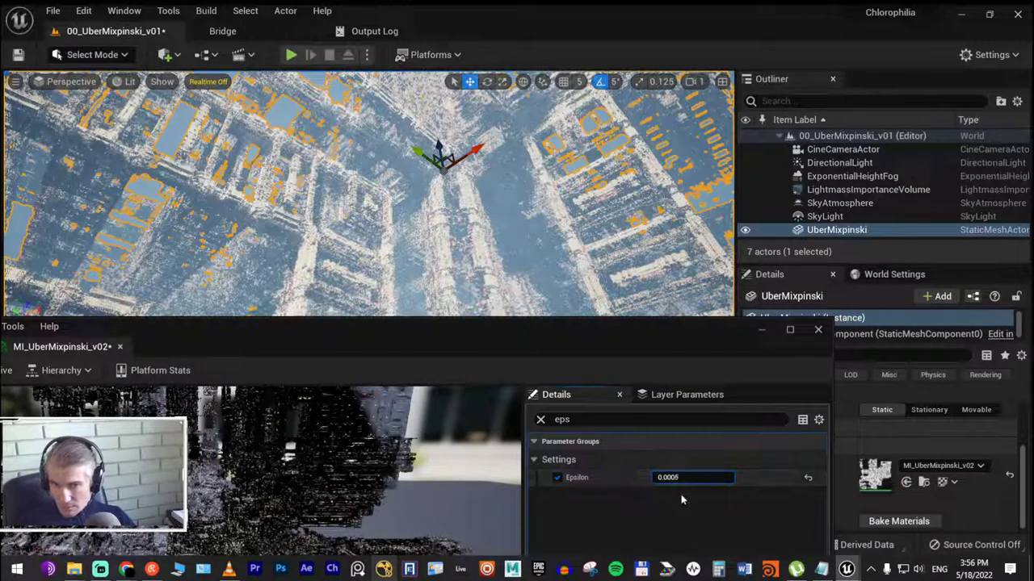
text(0.005)
key(Return)
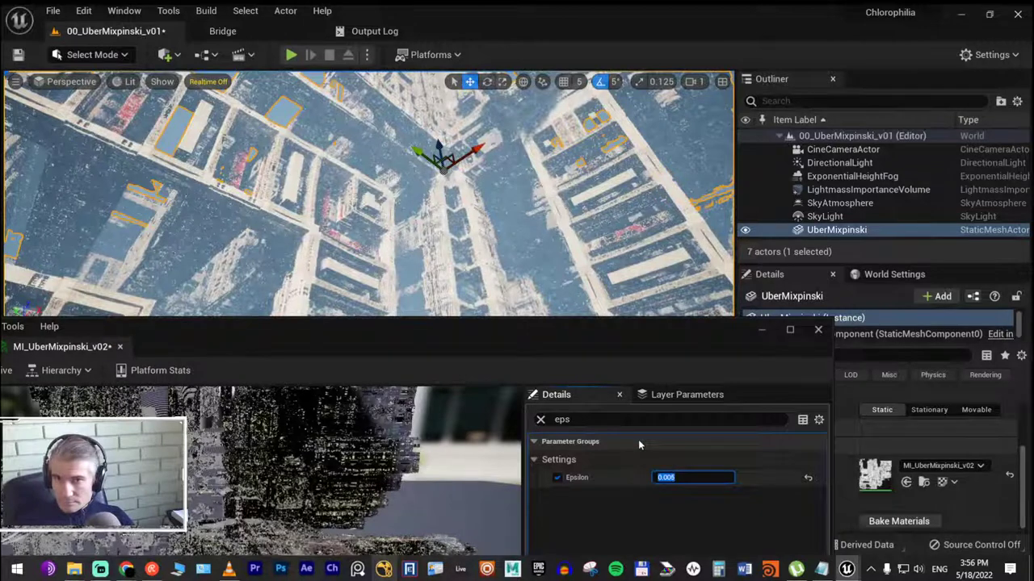
Try Epsilon values of 0.002 and 0.004, deselecting the mesh to judge the look
click(675, 477)
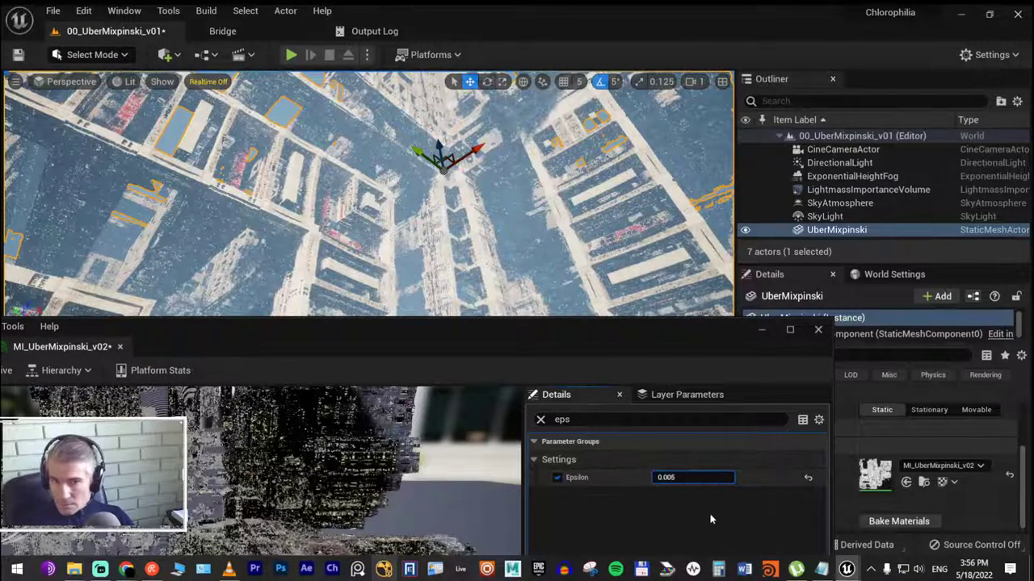
key(BackSpace)
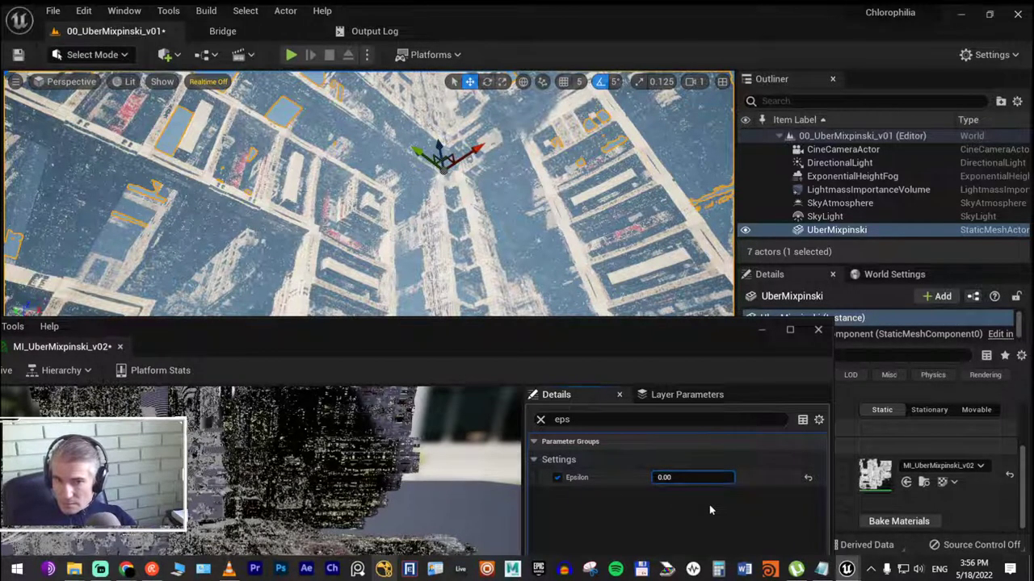
text(2)
key(Return)
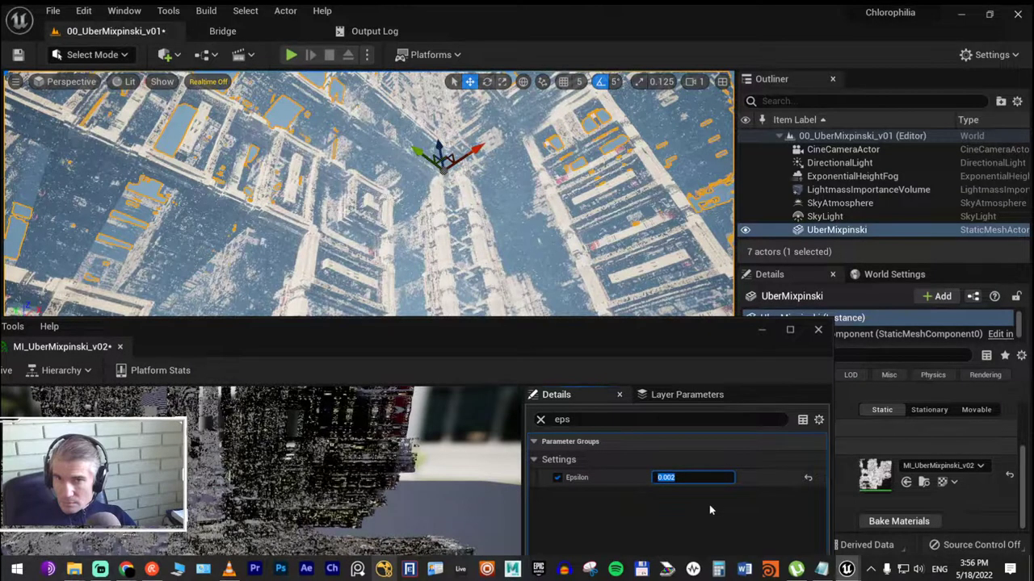
click(289, 111)
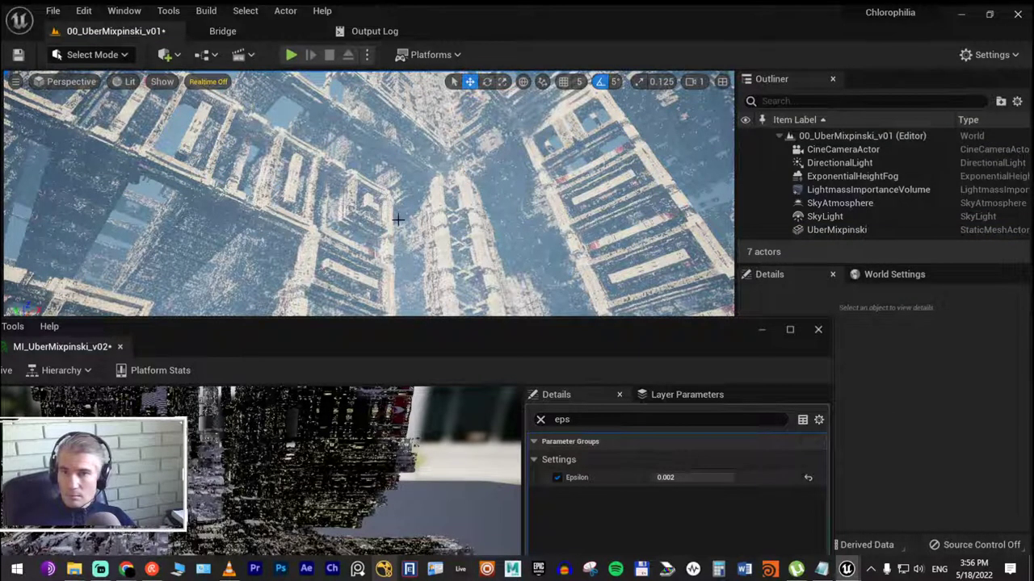
click(670, 477)
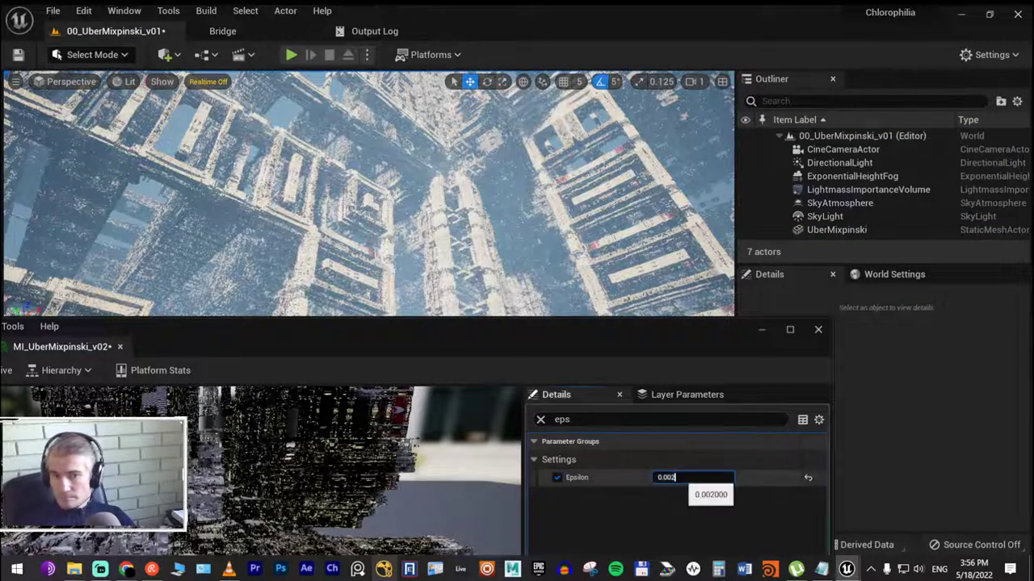
key(BackSpace)
text(4)
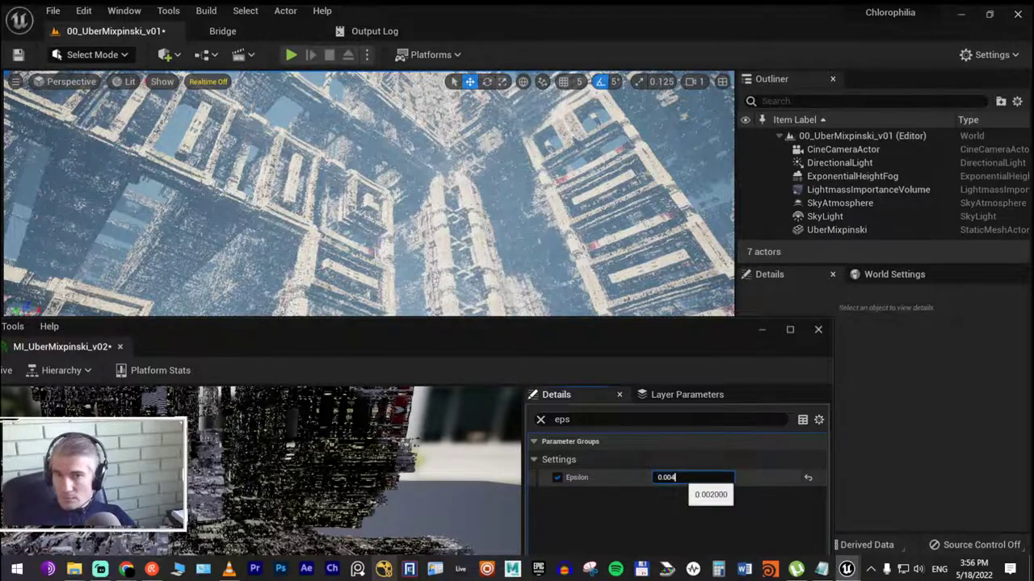
key(Return)
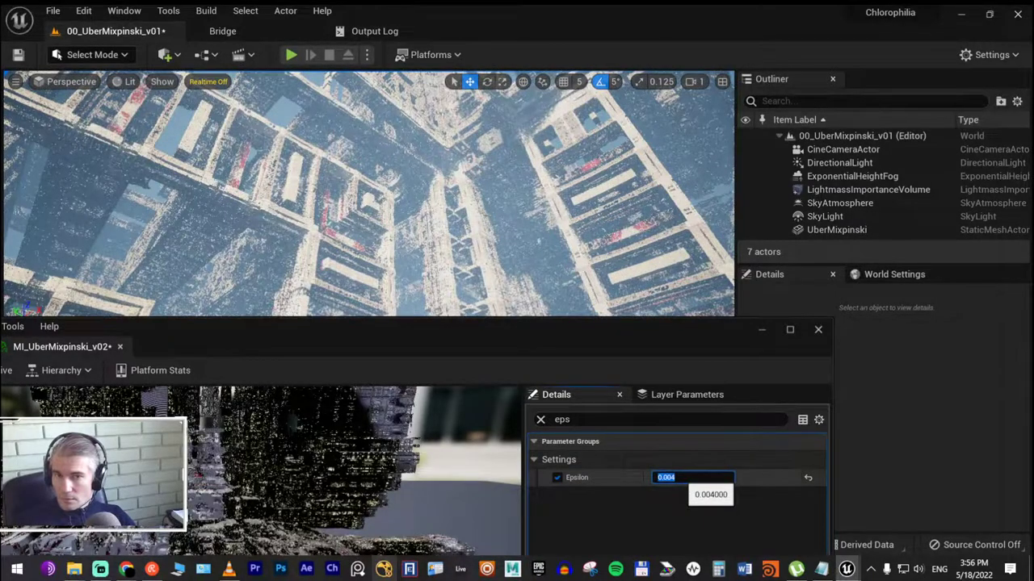
Compare Epsilon at 0.0004, 0.0006 and 0.001, then settle on 0.005
click(675, 478)
text(4)
key(Return)
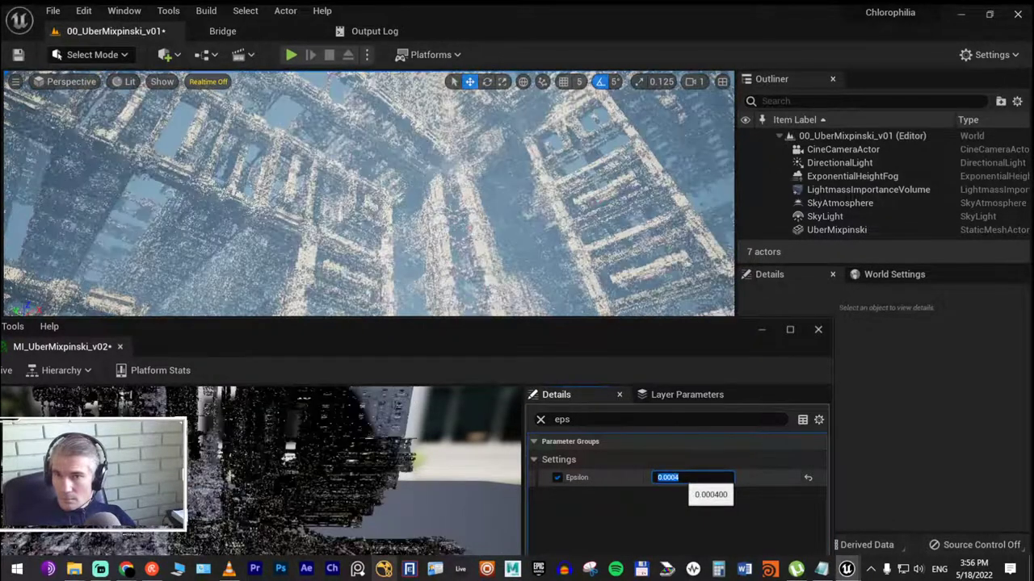
click(676, 477)
text(0.0006)
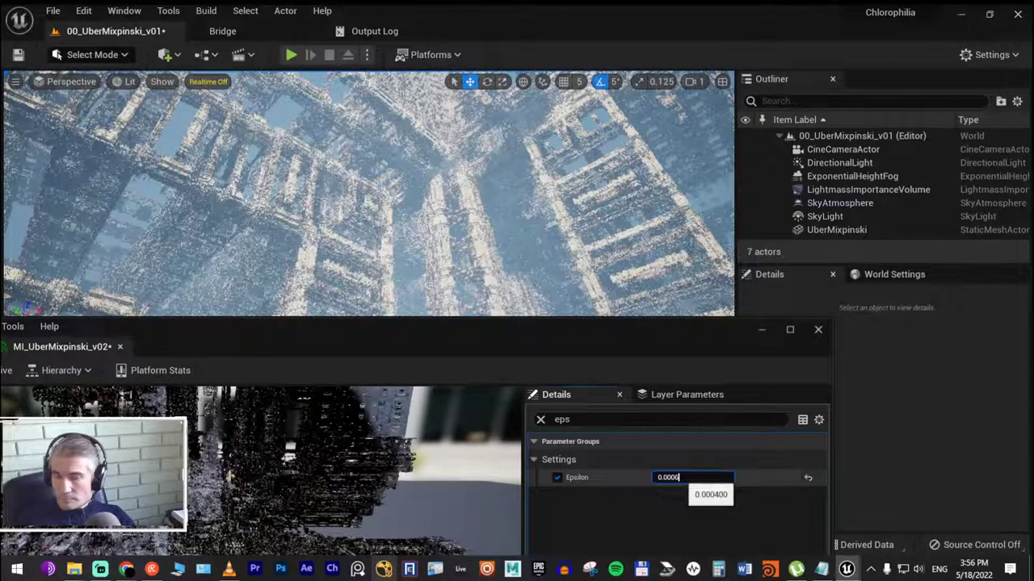
key(Return)
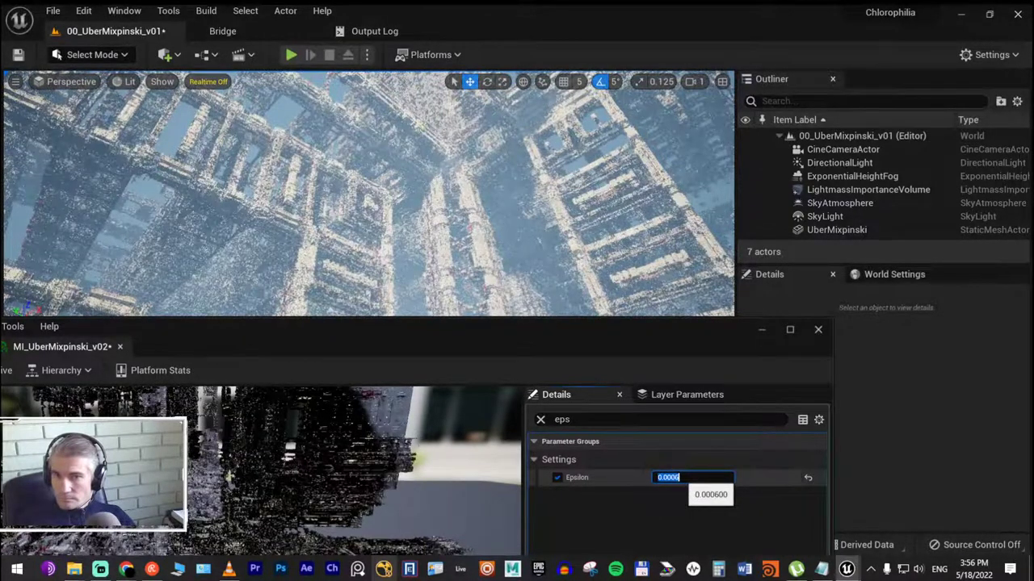
click(679, 477)
text(0.001)
key(Return)
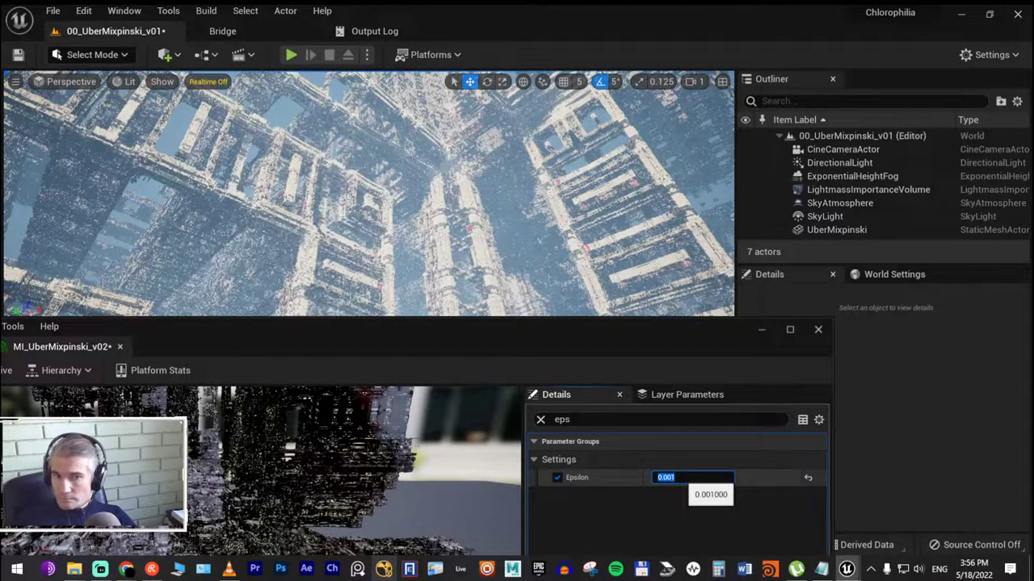
click(677, 477)
text(5)
key(Return)
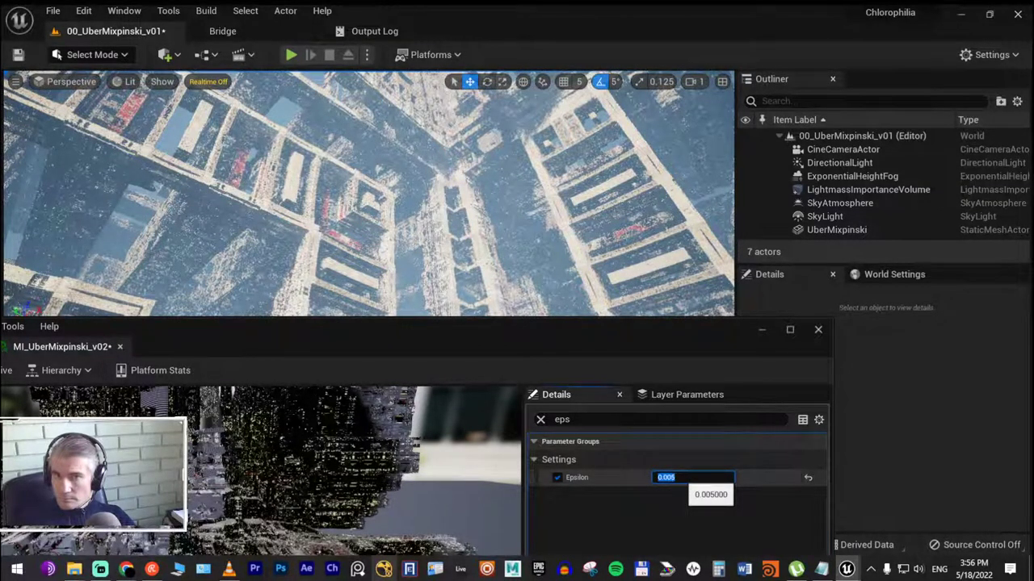
click(958, 369)
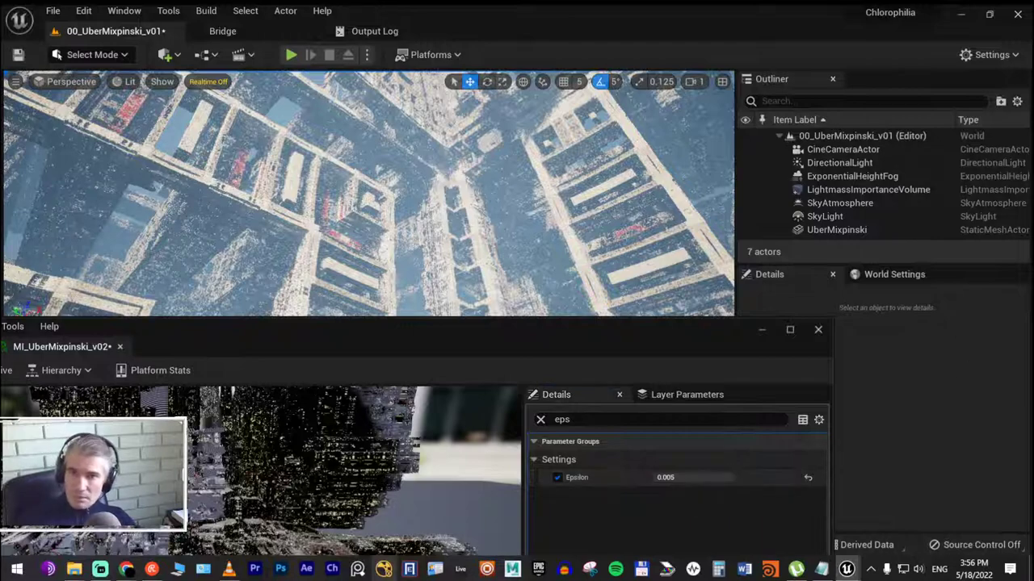
Go immersive full-screen with F11, move the material editor aside, and fly over the fractal rooftops
key(F11)
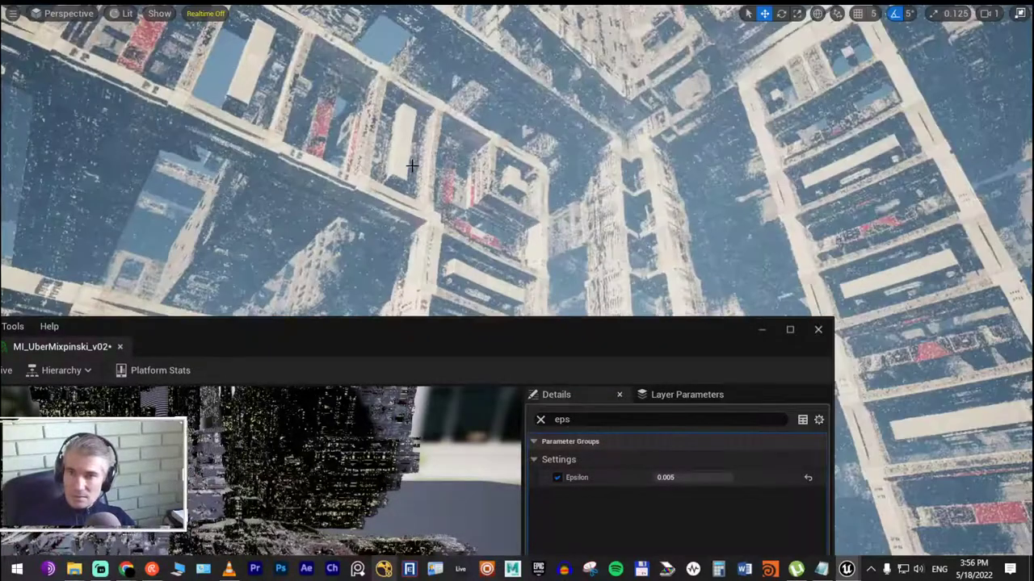
drag(576, 330, 1033, 193)
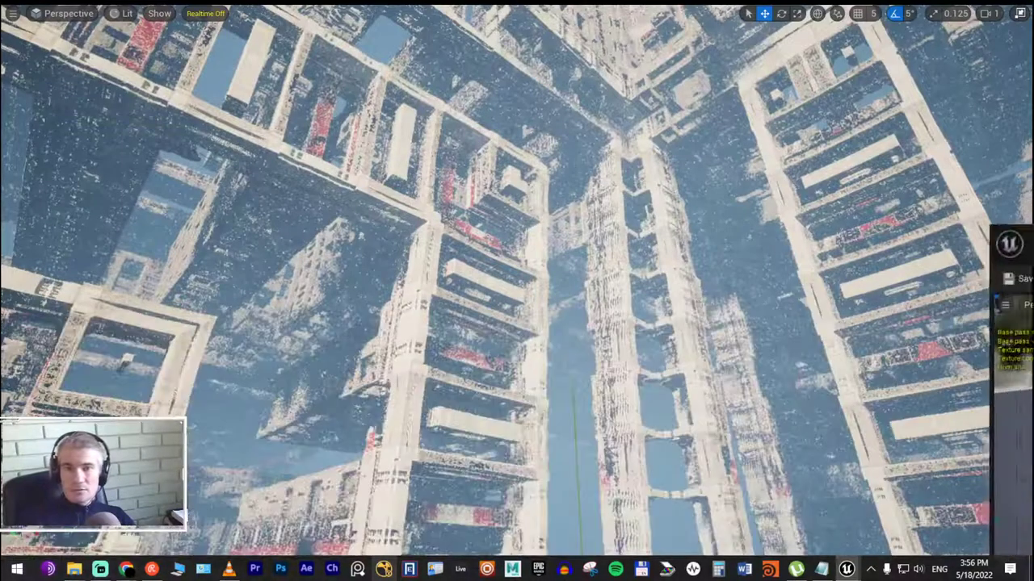
click(801, 362)
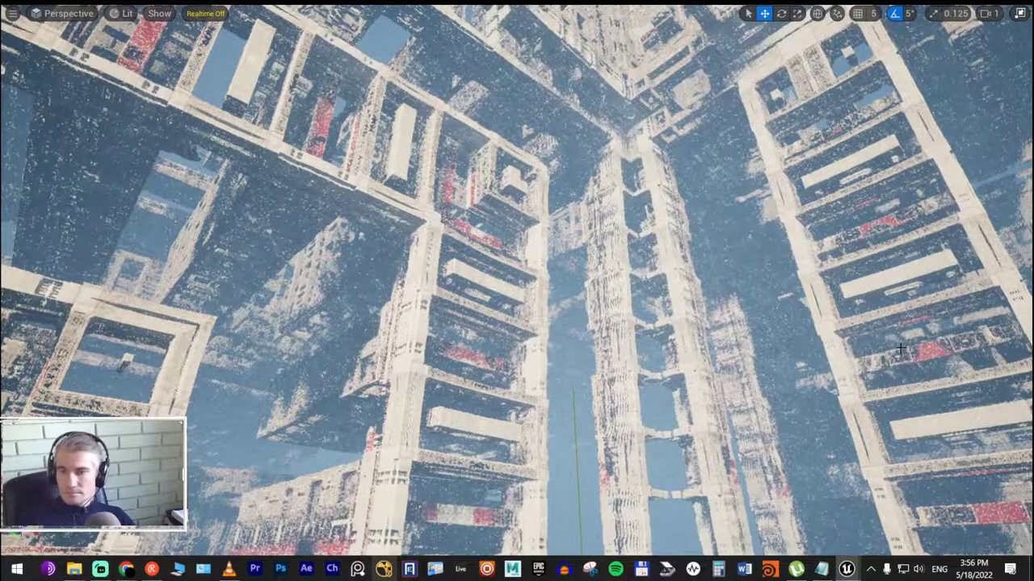
right_drag(451, 319, 955, 56)
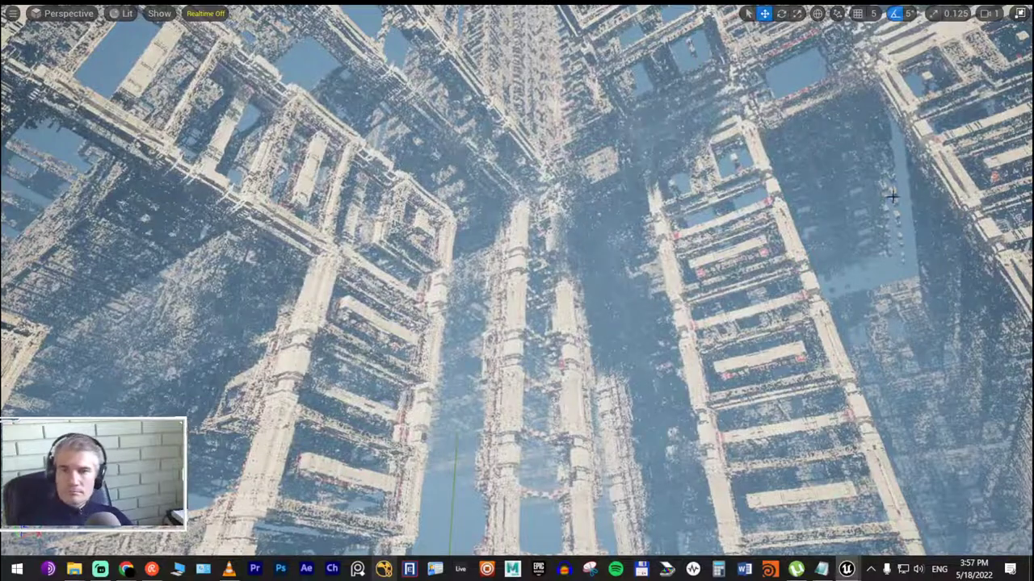
mouse_move(532, 250)
right_down()
mouse_move(532, 291)
mouse_move(516, 291)
right_up()
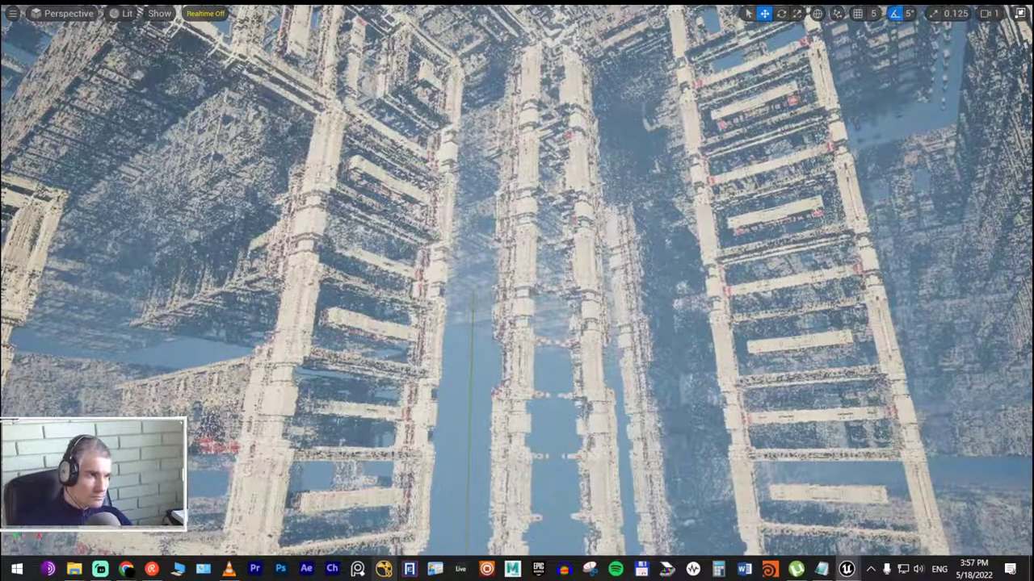
Fly in closer over the fractal city, then restore the editor layout and save the level
scroll(516, 290, up, 3)
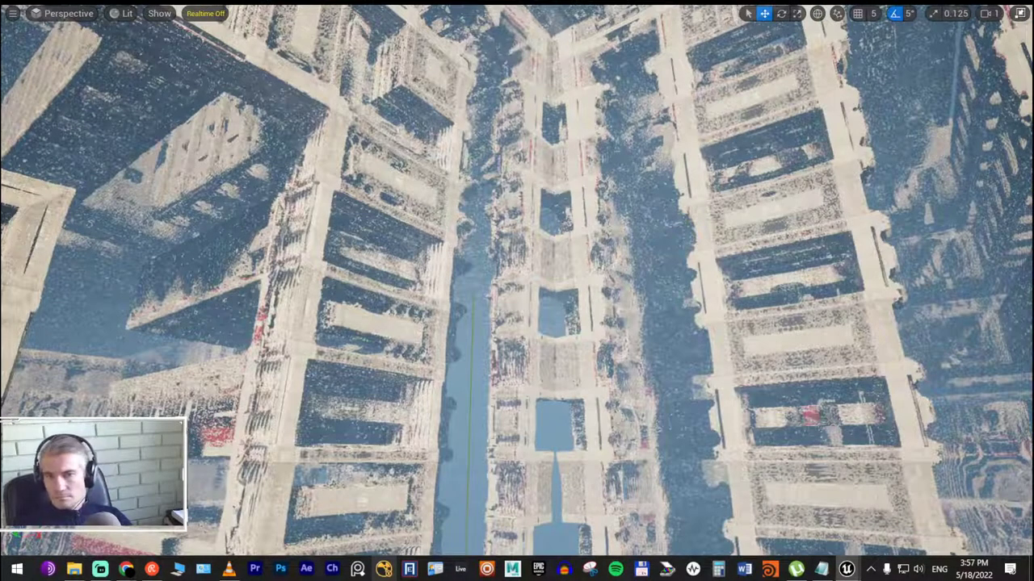
mouse_move(249, 295)
mouse_down()
mouse_move(266, 306)
mouse_move(278, 300)
mouse_up()
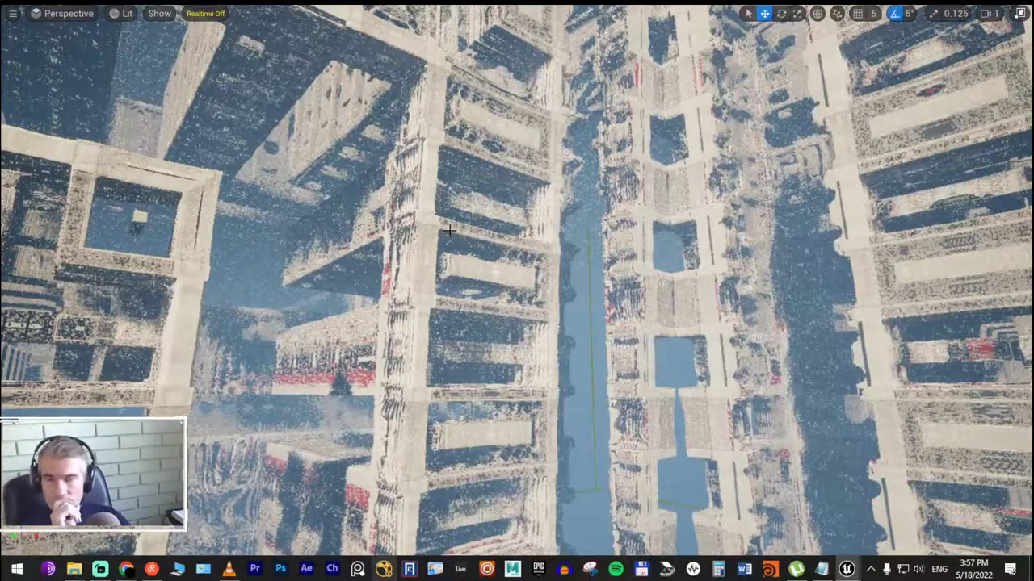
drag(742, 95, 750, 64)
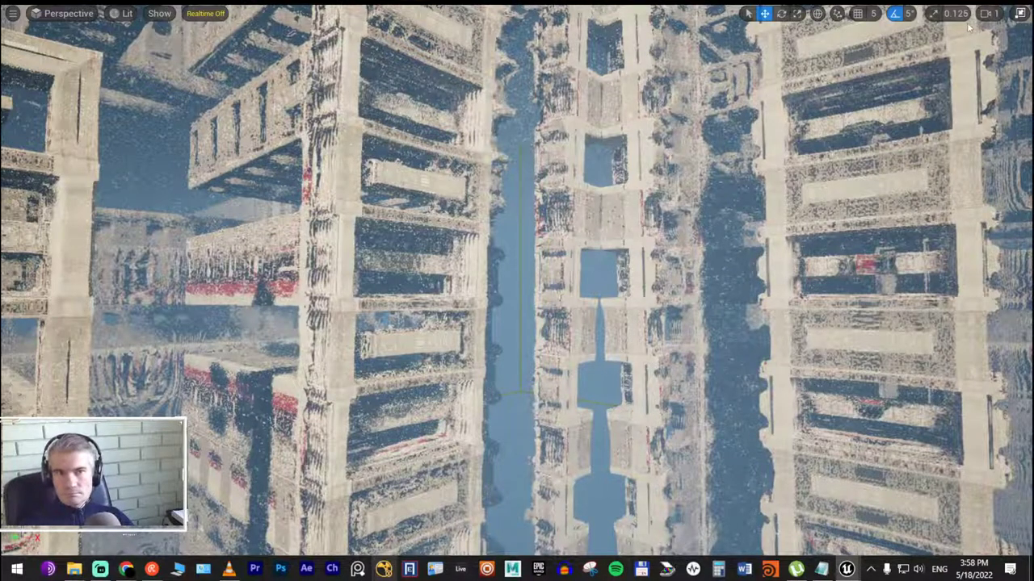
click(1019, 14)
key(ctrl+s)
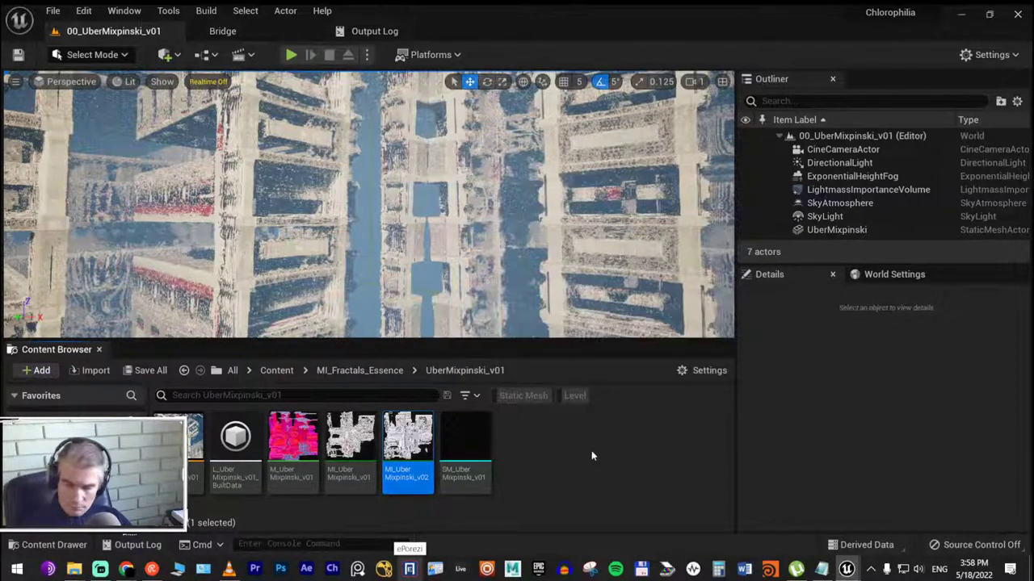
Save modified assets and open L_BoxBrot-Lite_v01, saving the changed material instances when prompted
key(ctrl+s)
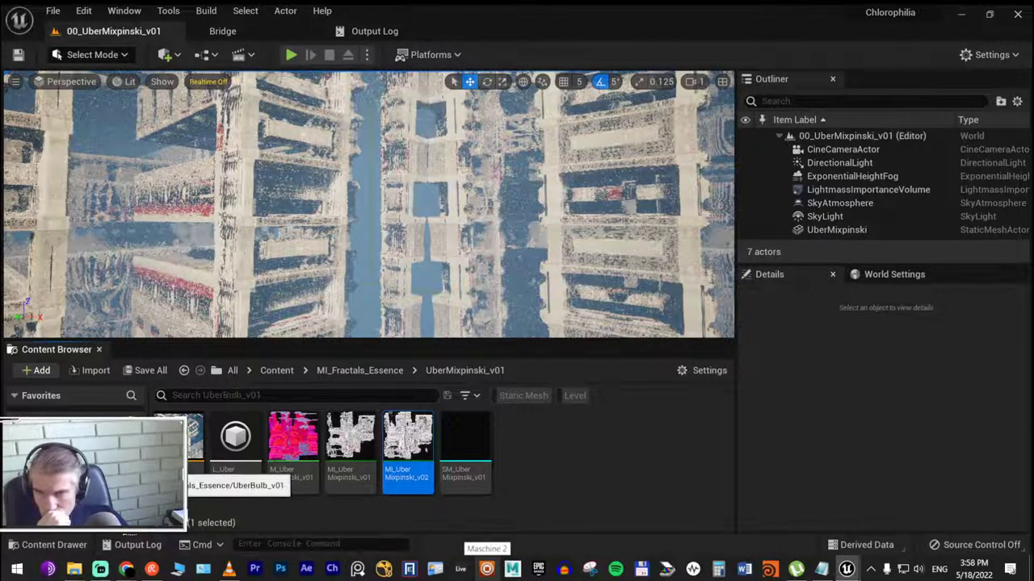
click(145, 469)
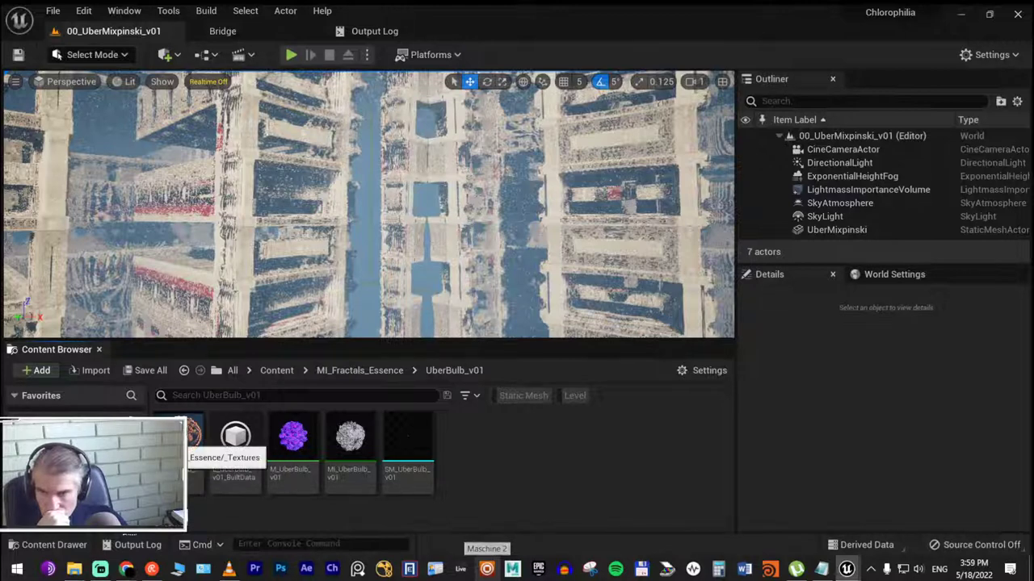
click(145, 461)
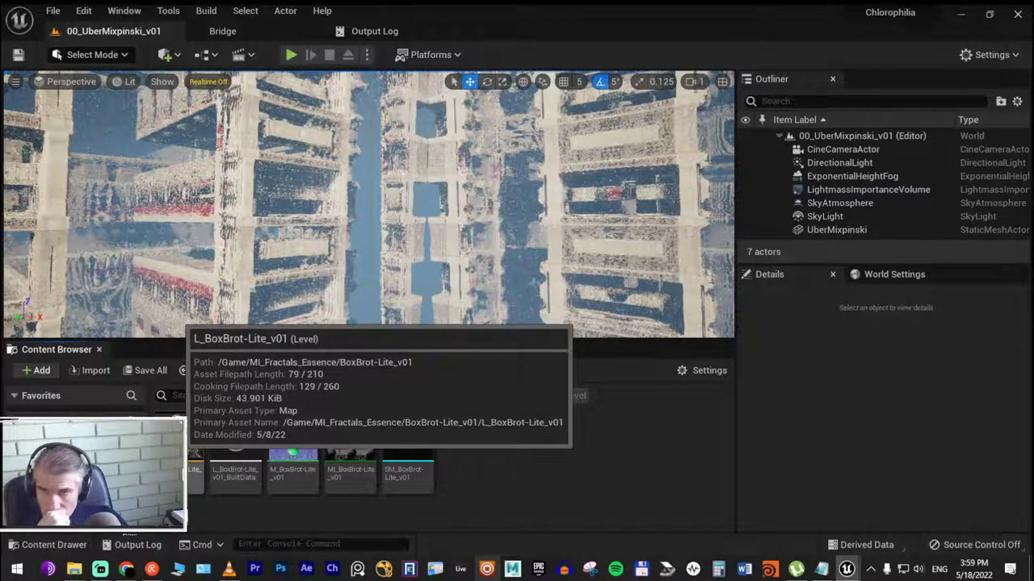
double_click(195, 469)
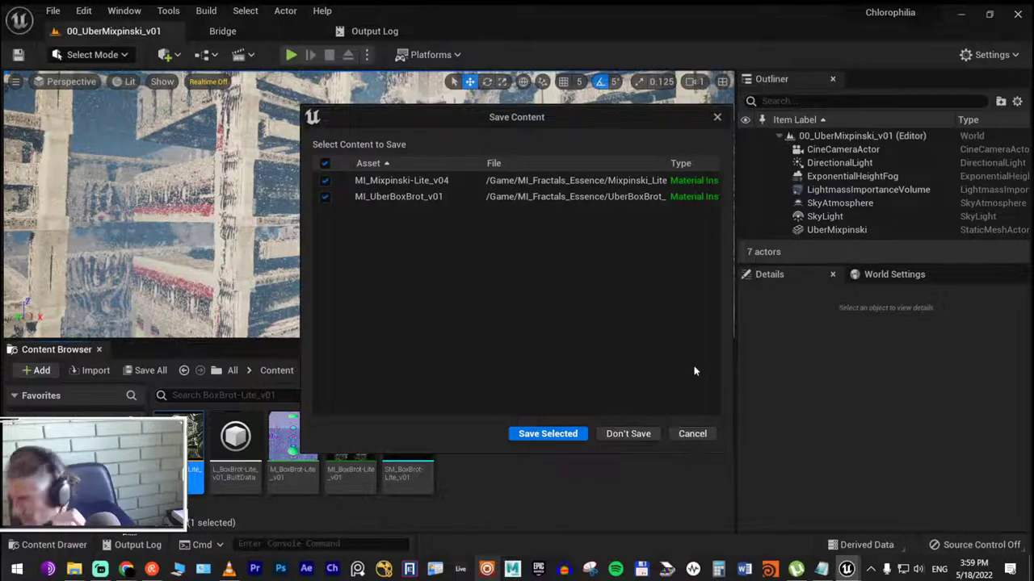
click(557, 434)
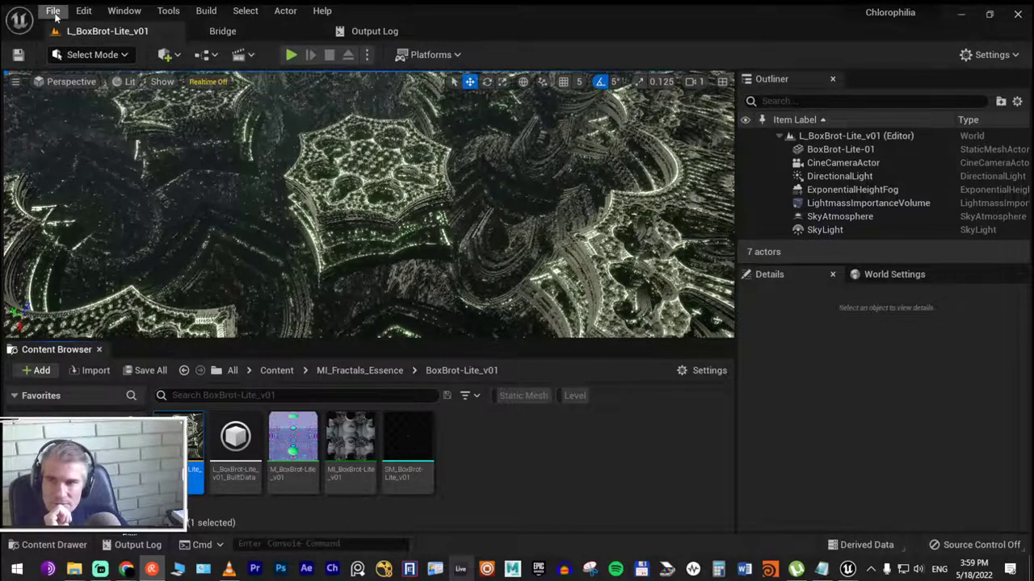
Save the BoxBrot level as 01_BoxBrot-Lite_v01 by adding the 01_ prefix to its name
click(53, 11)
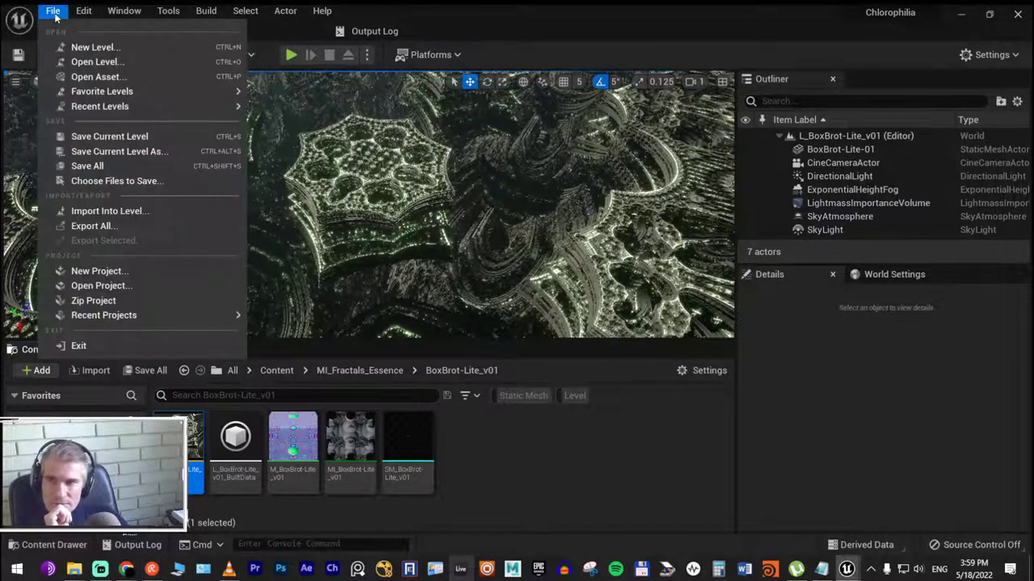
click(142, 165)
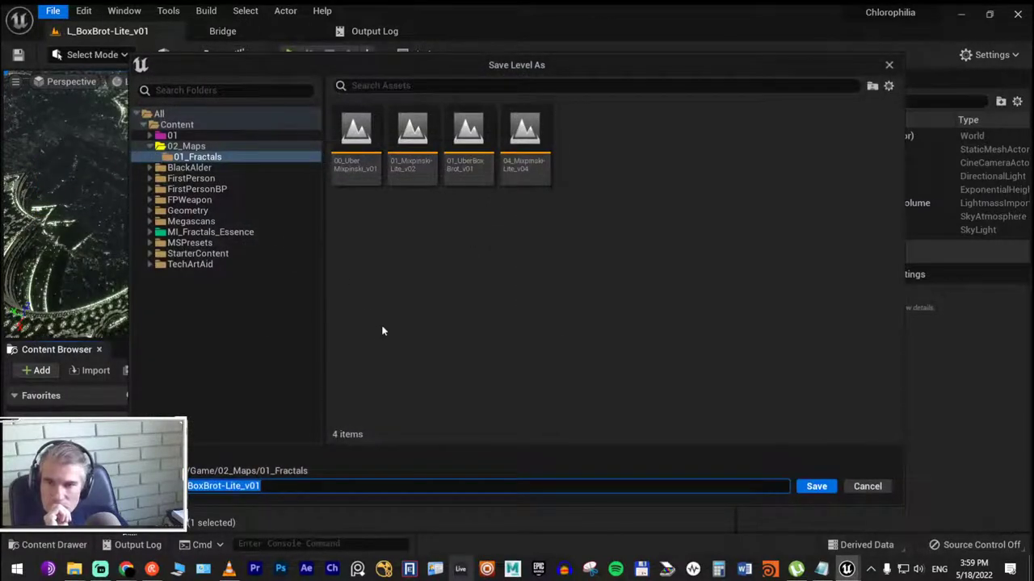
click(191, 488)
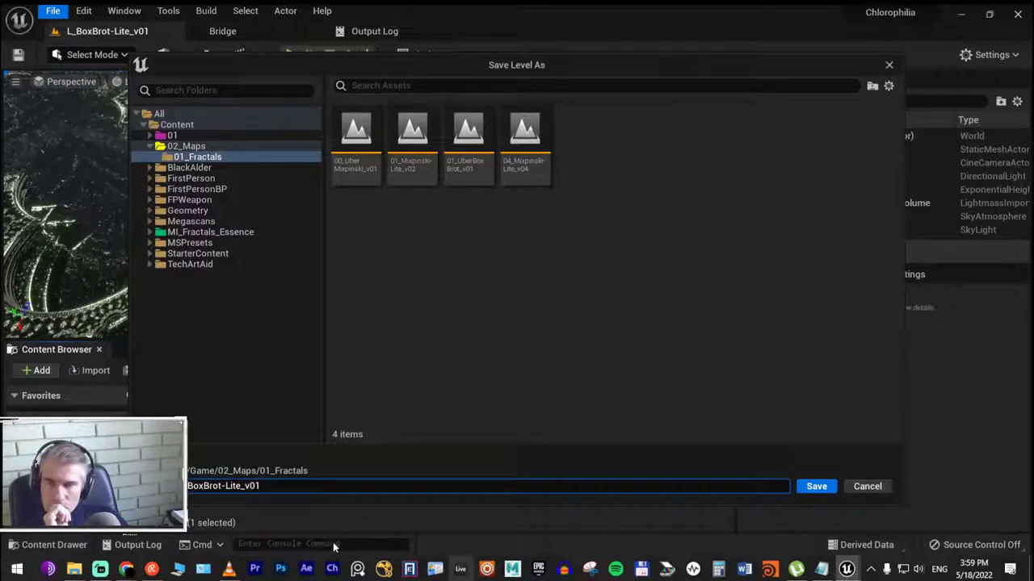
key(Home)
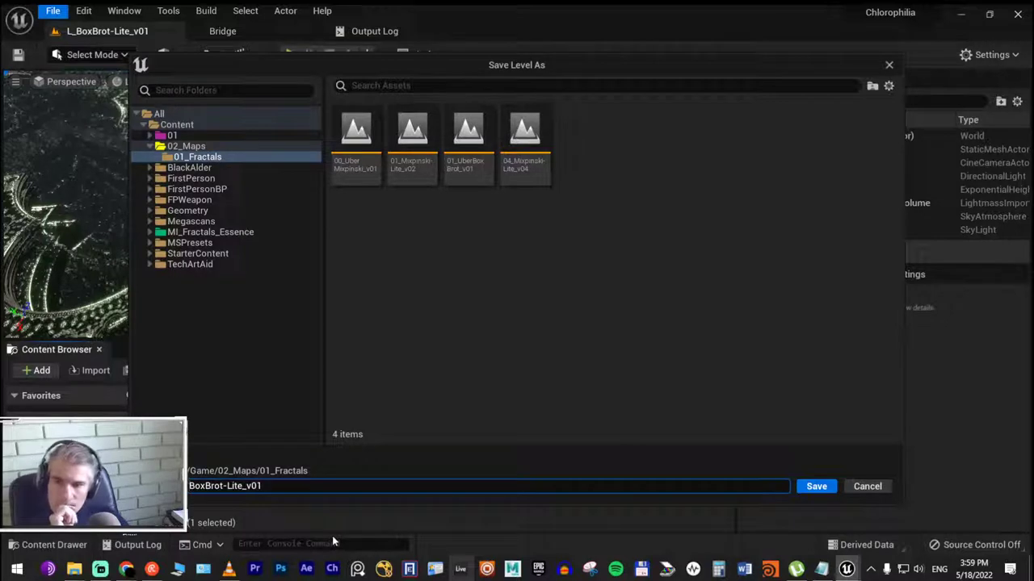
text(_)
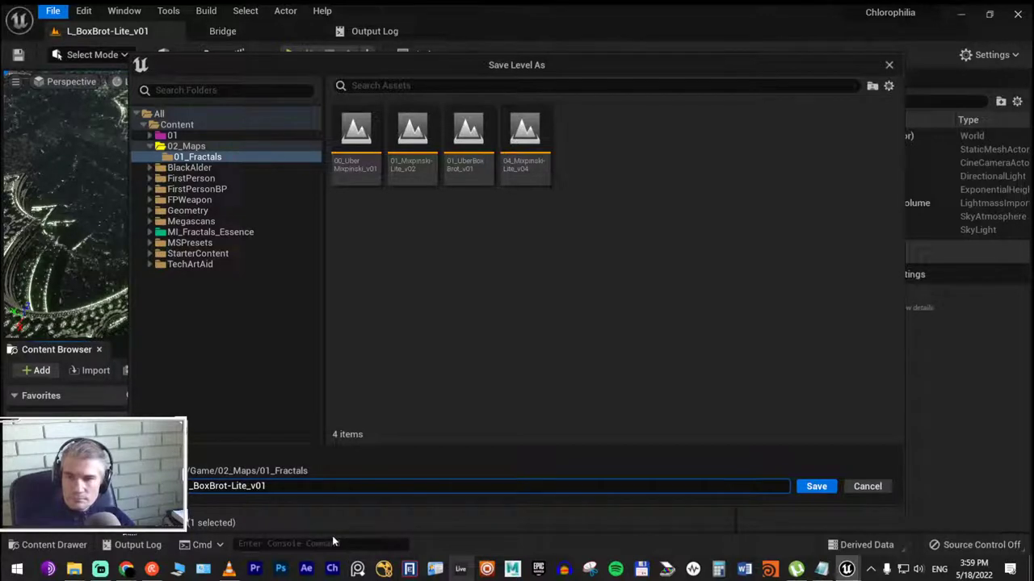
text(01)
key(Return)
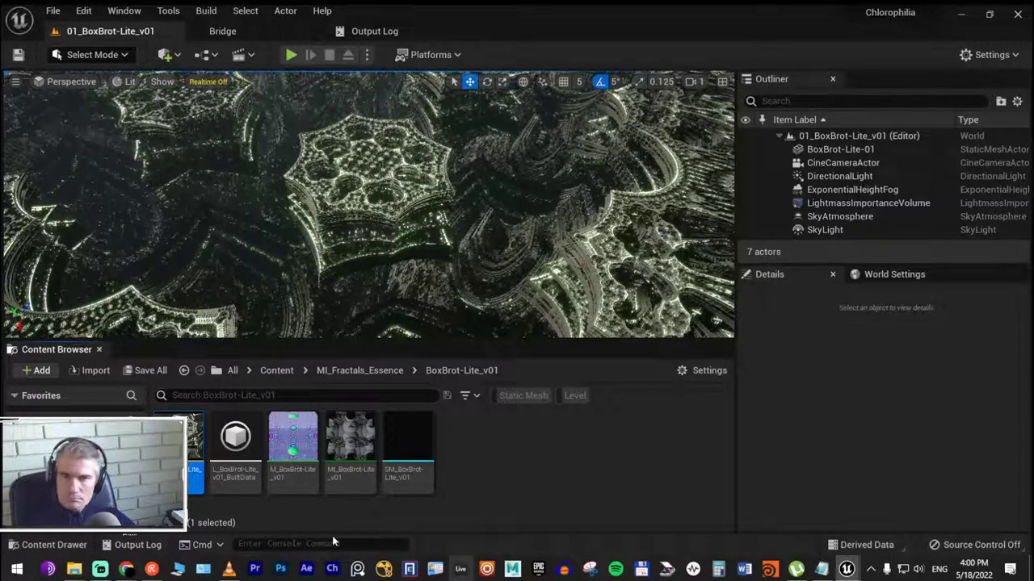
Duplicate MI_BoxBrot-Lite_v01 as MI_BoxBrot-Lite_v02 and drop it onto BoxBrot-Lite-01's Element 0 slot
mouse_move(417, 443)
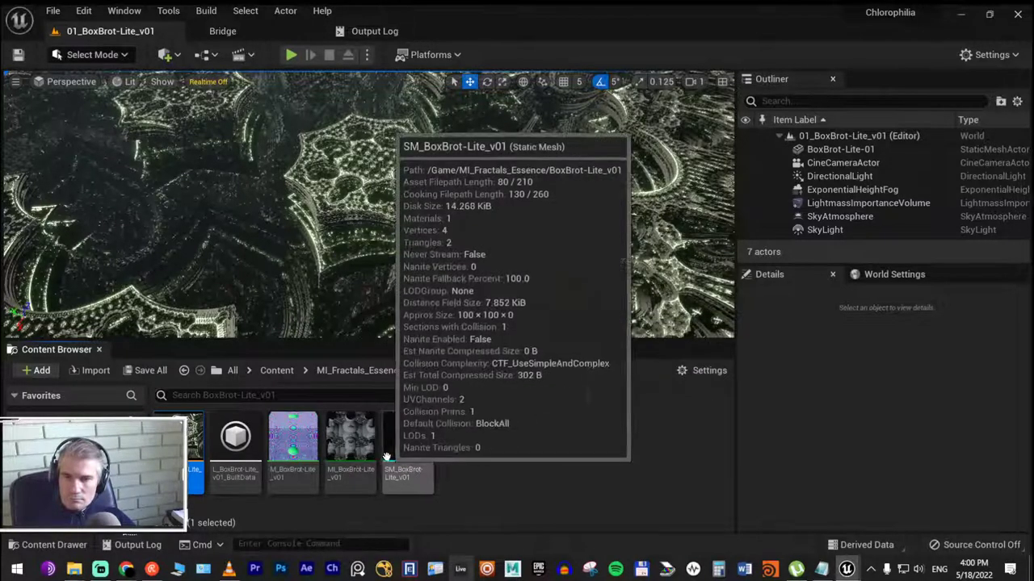
right_click(381, 444)
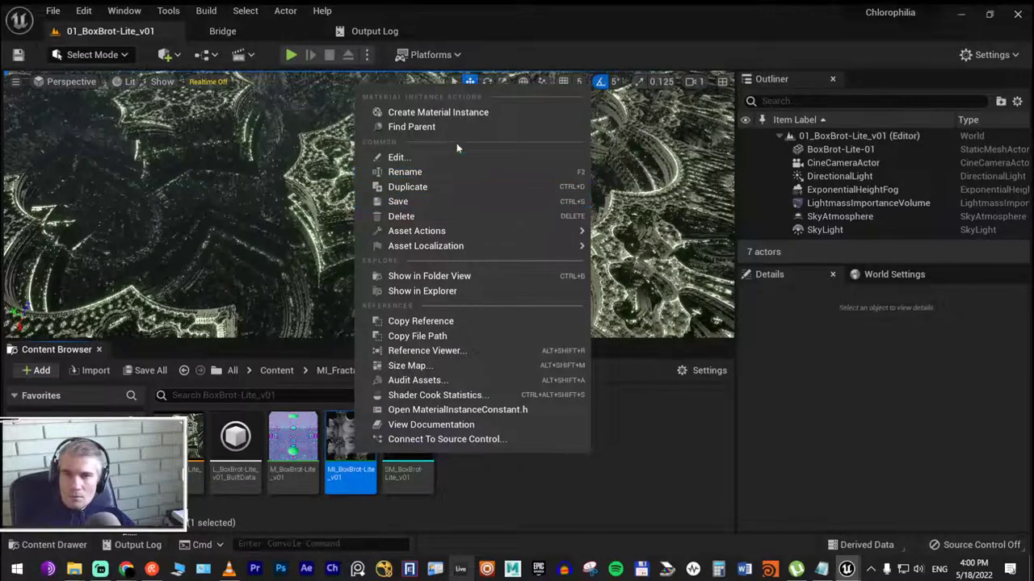
click(449, 187)
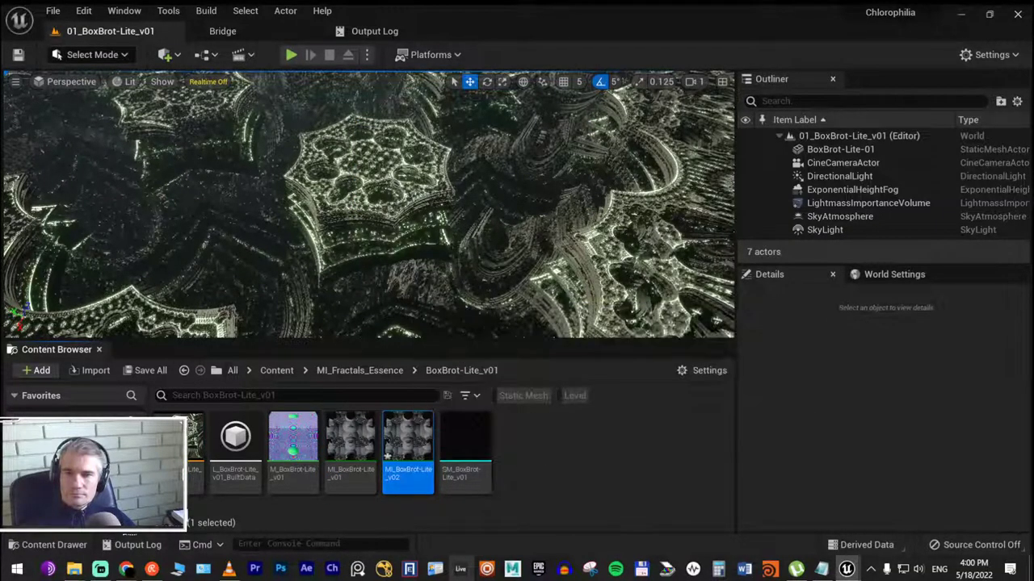
click(407, 202)
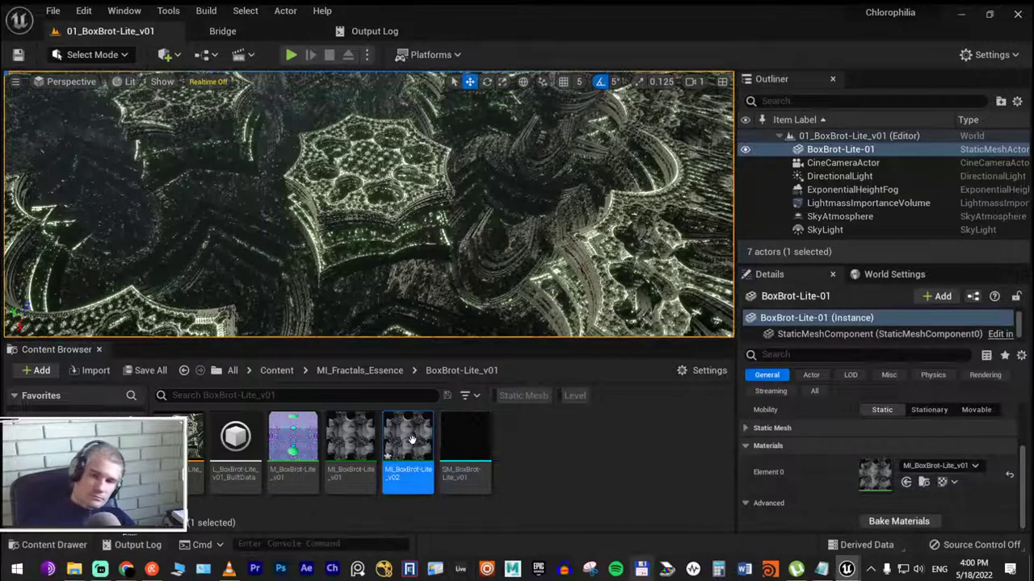
drag(407, 440, 891, 465)
drag(849, 478, 872, 476)
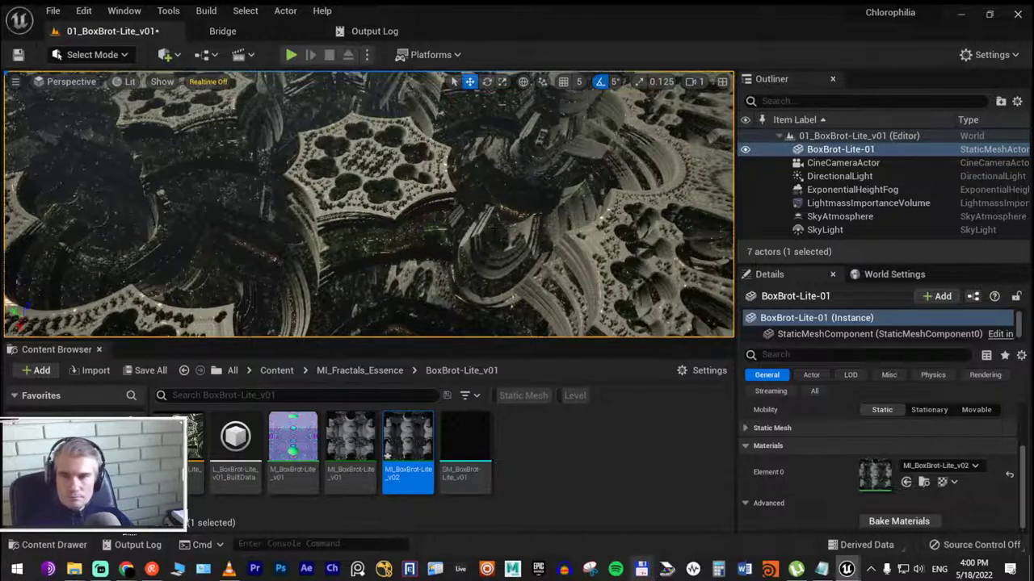
Preview the fractal scene full screen with F11, then return to the editor layout
right_drag(334, 205, 334, 205)
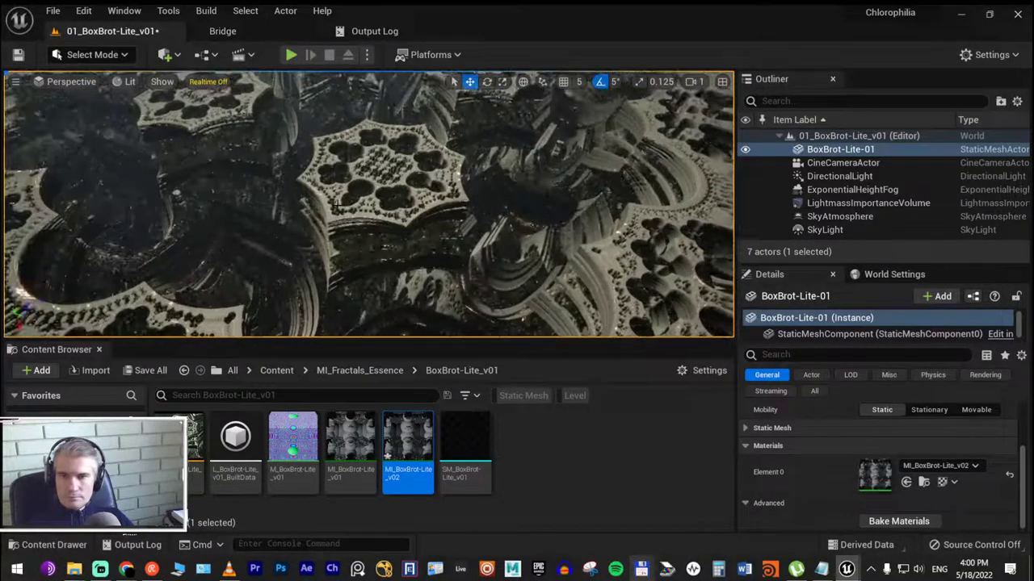
key(F11)
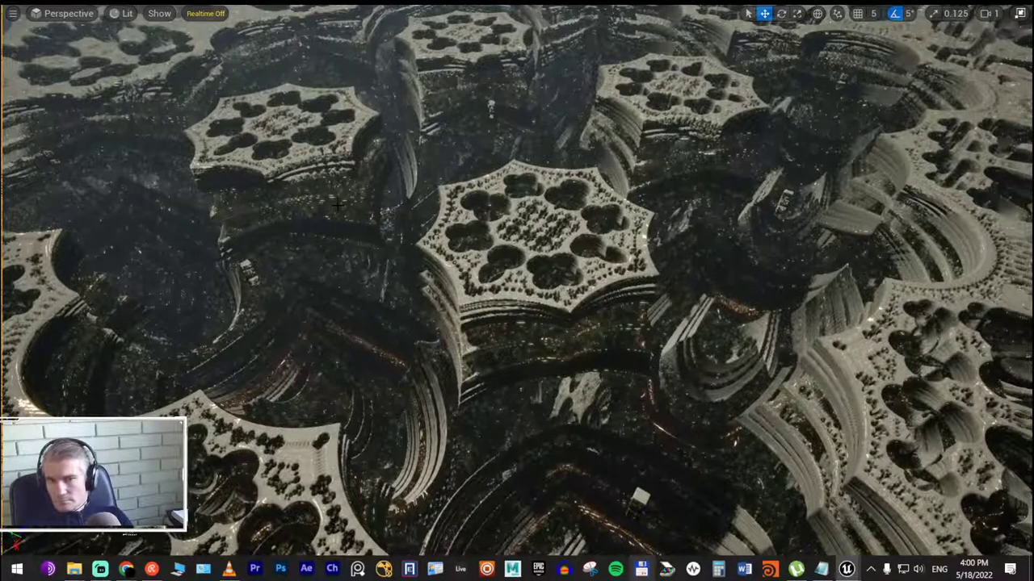
key(F11)
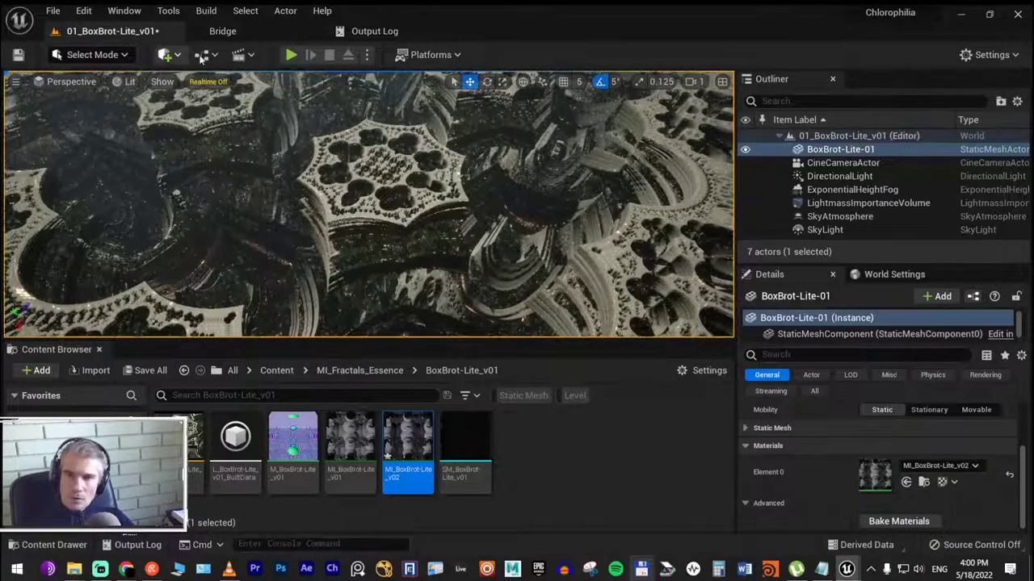
click(241, 56)
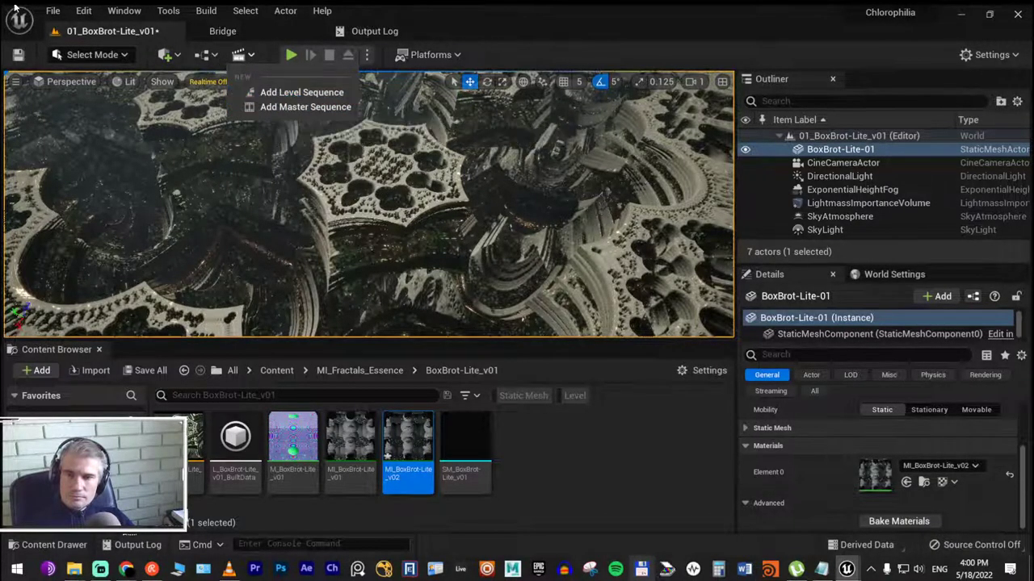
Save the current level and browse to 01_BoxBrot-Lite_v01 in 02_Maps/01_Fractals
click(52, 11)
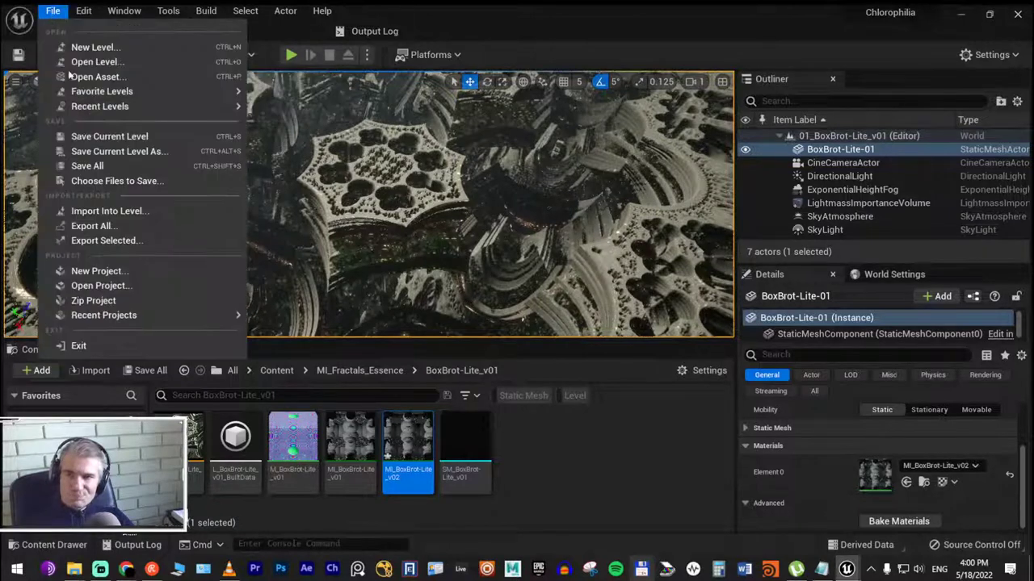
click(105, 138)
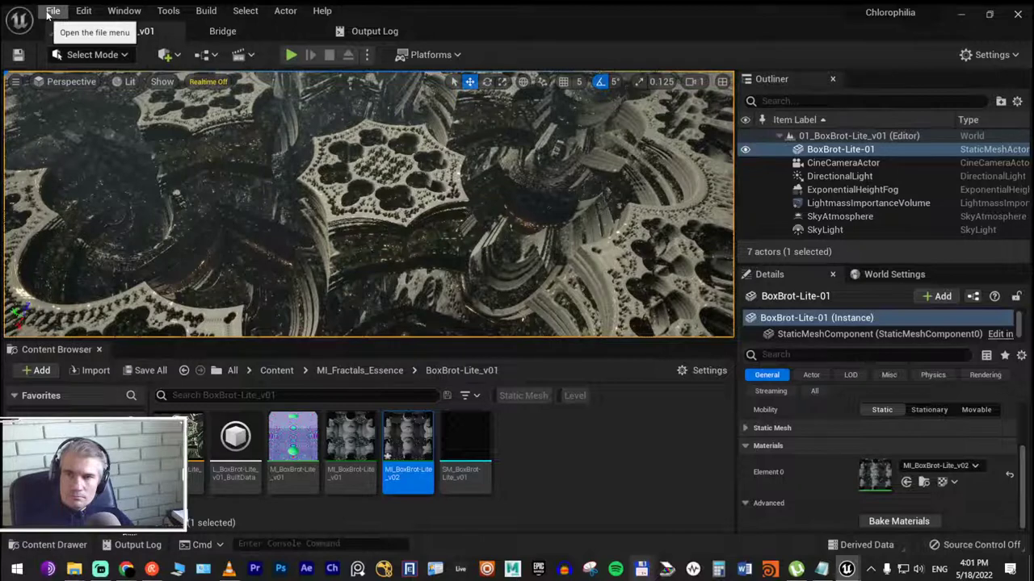
click(242, 55)
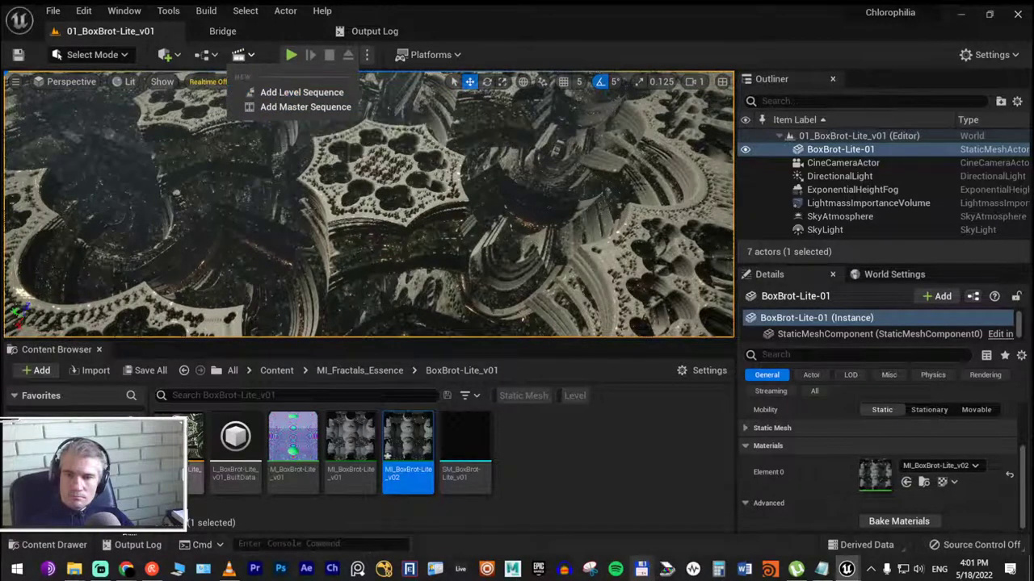
click(194, 472)
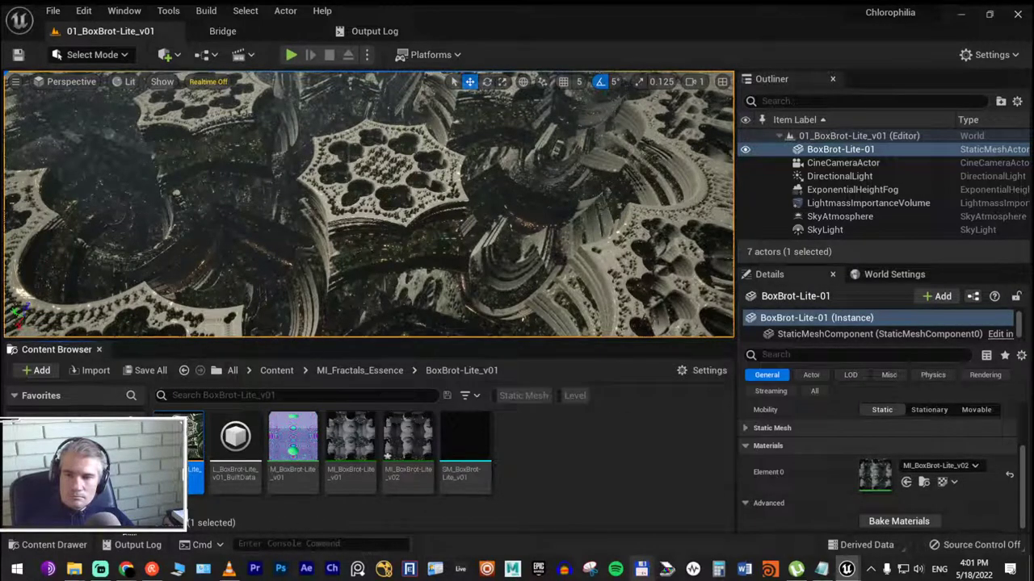
key(alt+Left)
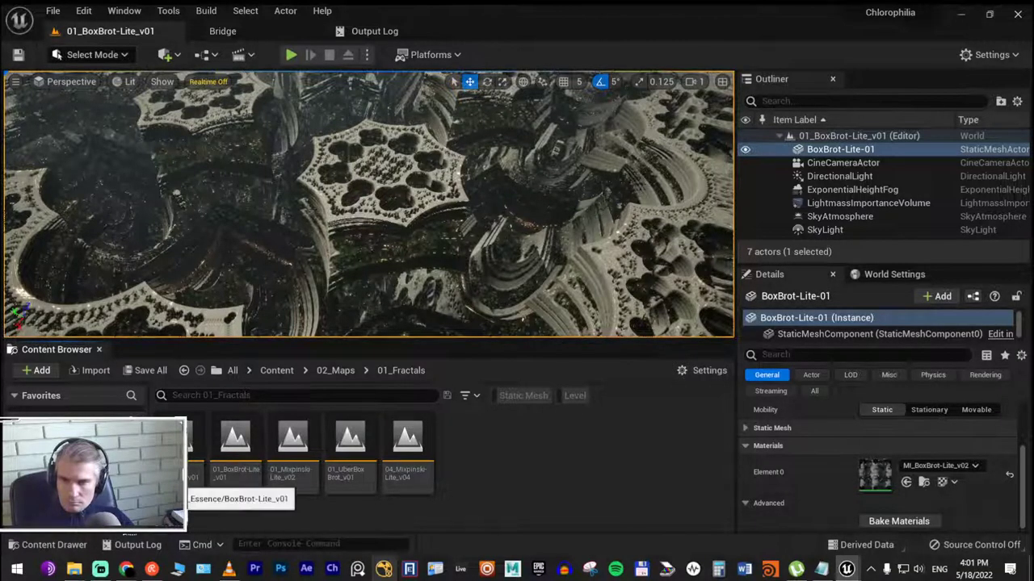
Return to the BoxBrot-Lite_v01 materials folder and switch windows with Alt+Tab
double_click(198, 483)
mouse_move(408, 442)
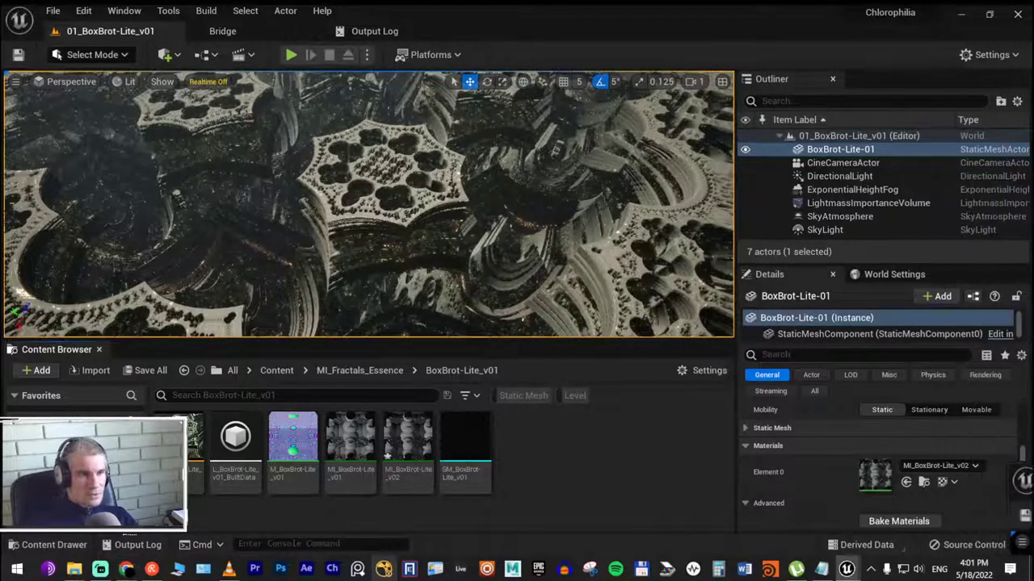
key(alt+Tab)
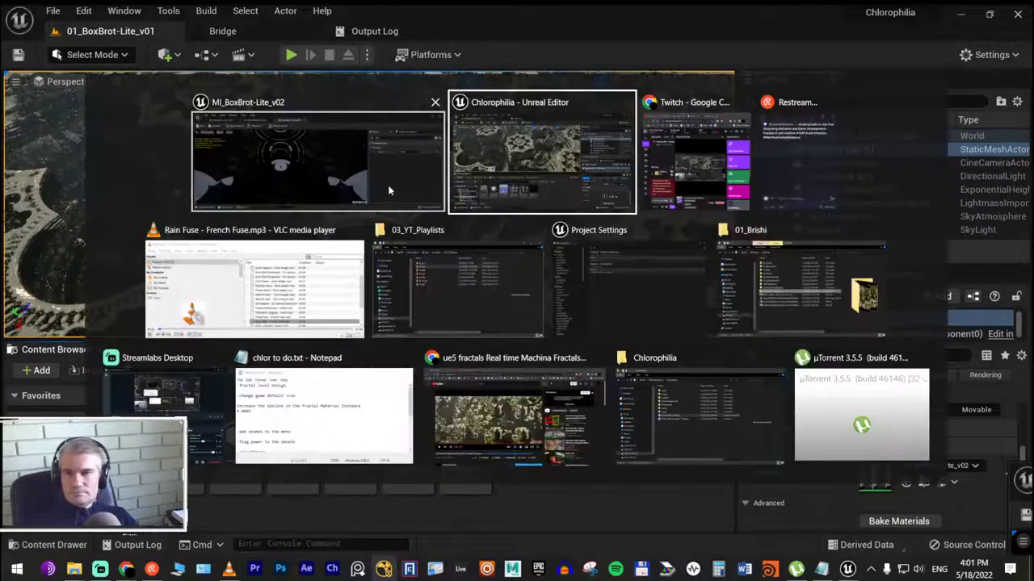
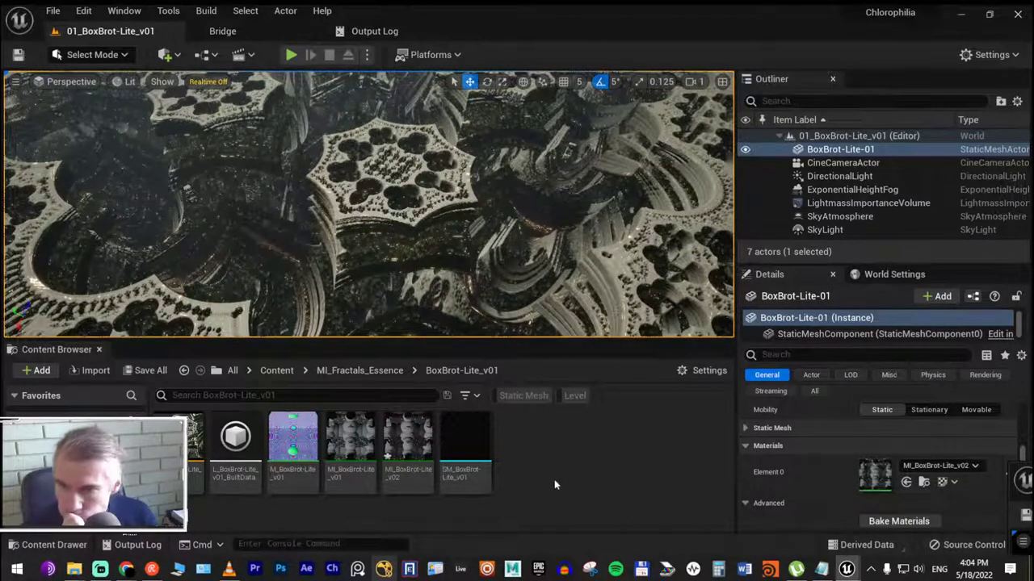
Add a Level Sequence from the Cinematics menu and save it as 01_BoxBrot in 01_Sequences/01_chlorophilia/01_Fractals
click(250, 60)
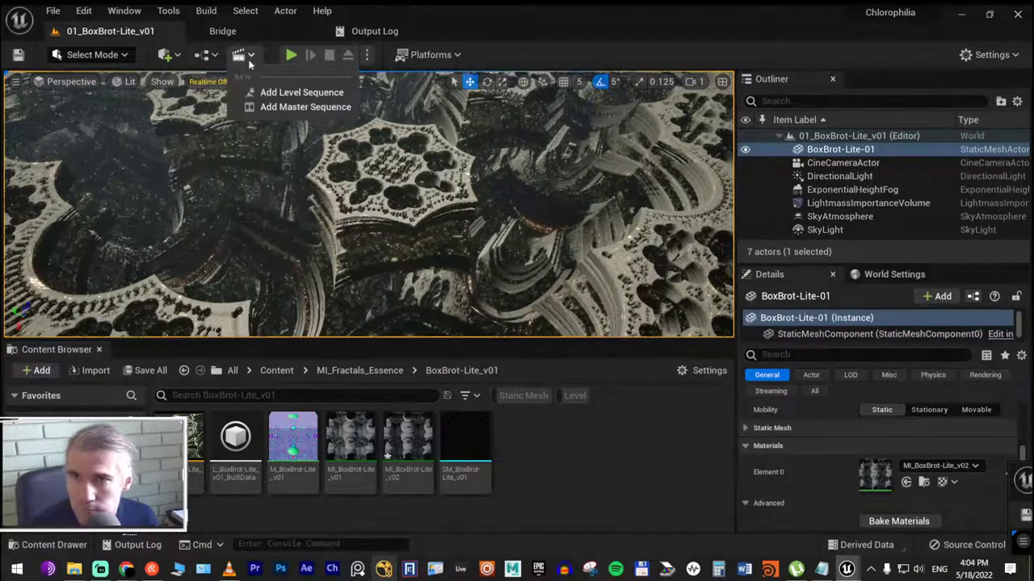
click(299, 94)
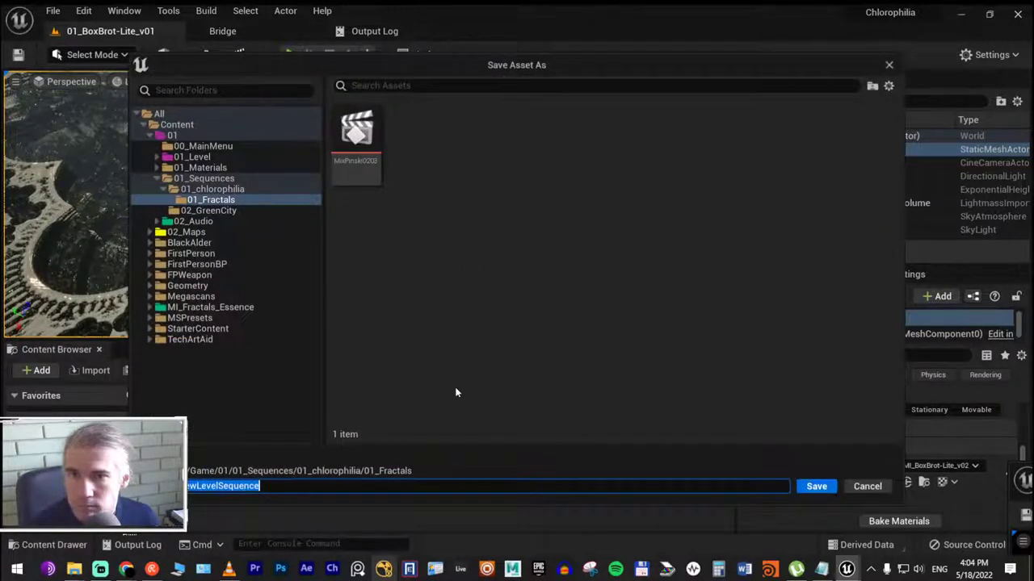
mouse_move(453, 62)
mouse_down()
mouse_move(833, 108)
mouse_move(609, 82)
mouse_up()
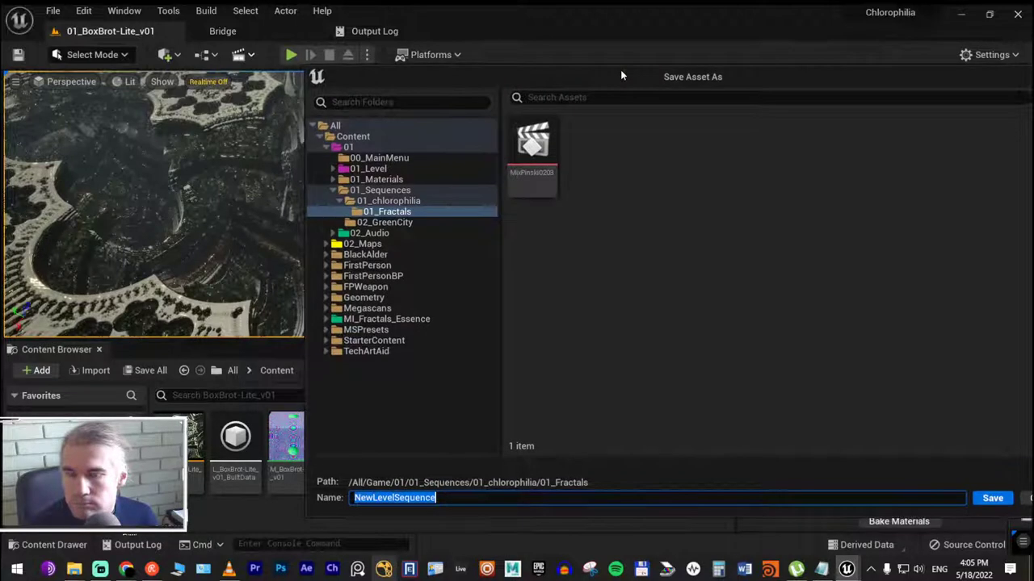
mouse_move(609, 82)
mouse_down()
mouse_move(676, 68)
mouse_move(696, 77)
mouse_move(657, 65)
mouse_up()
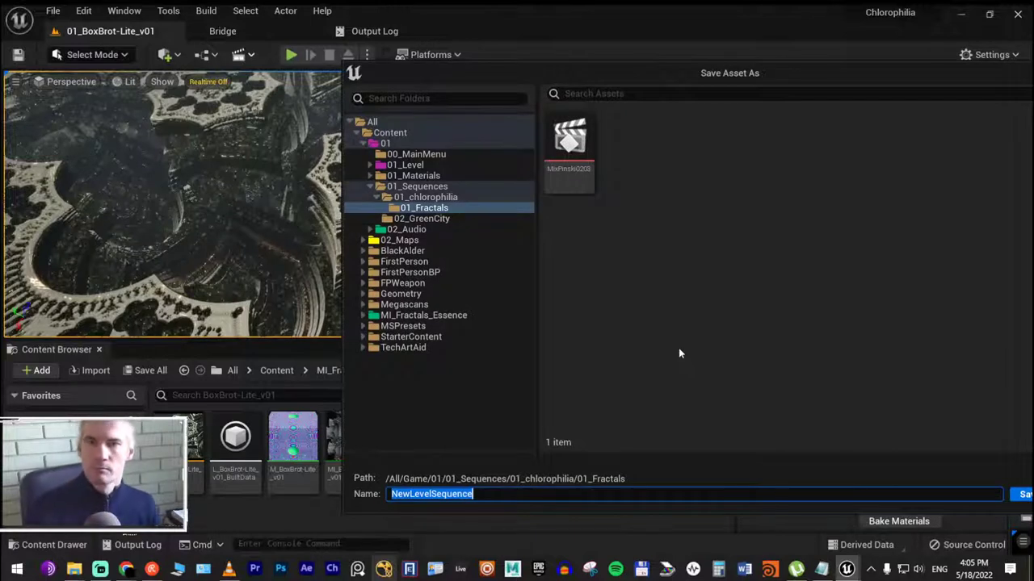
text(01_BoxBrot)
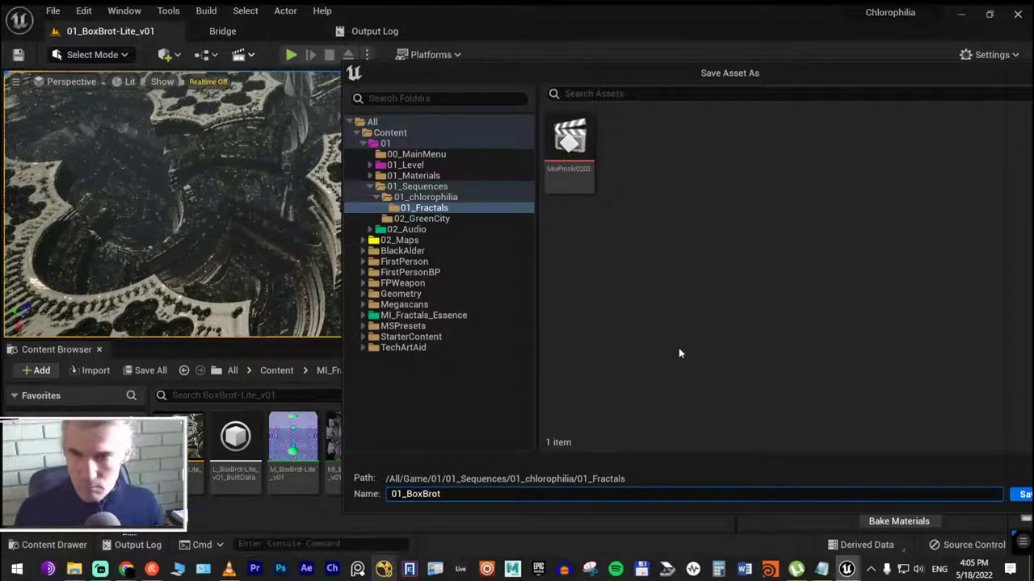
click(1019, 494)
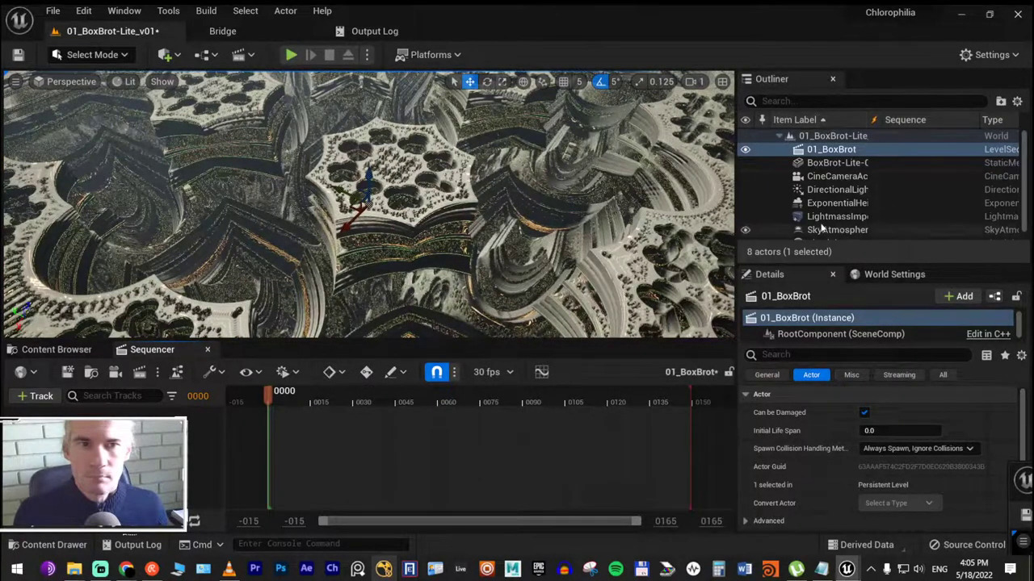
Add CineCameraActor to Sequencer, close the Bridge and Output Log tabs, stop piloting, and select BoxBrot-Lite-01
drag(837, 176, 403, 440)
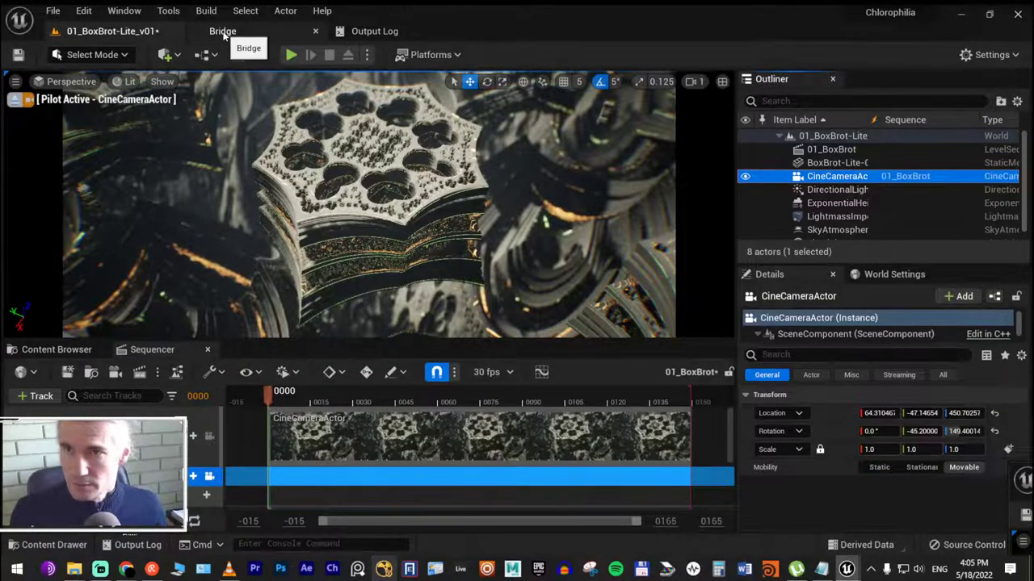
click(315, 32)
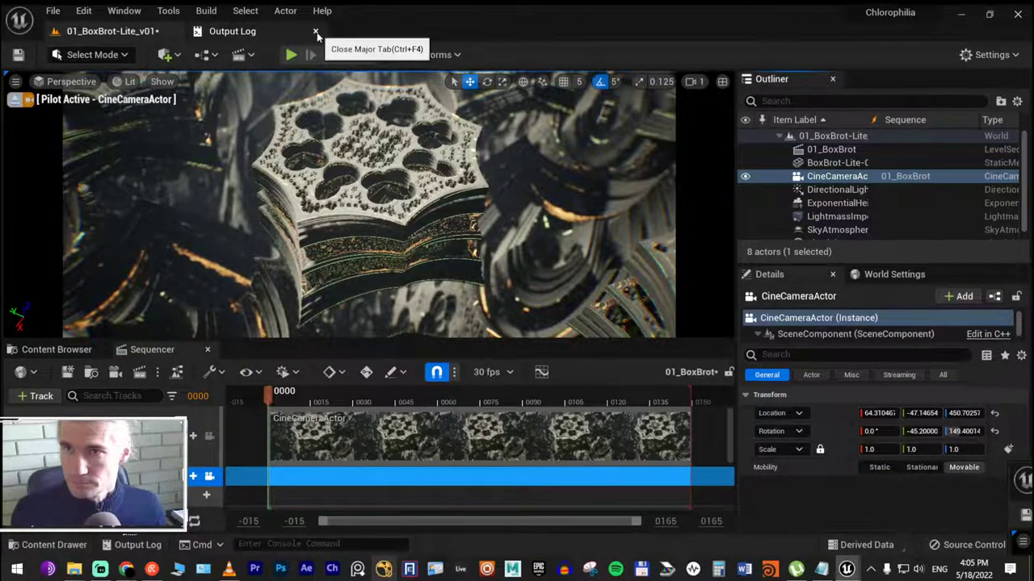
click(315, 32)
click(25, 101)
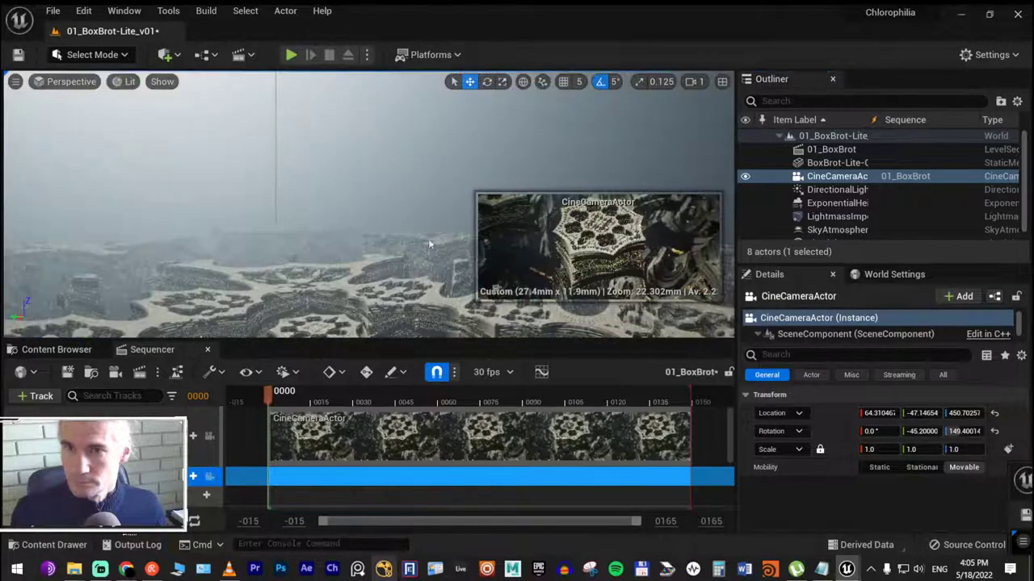
click(351, 276)
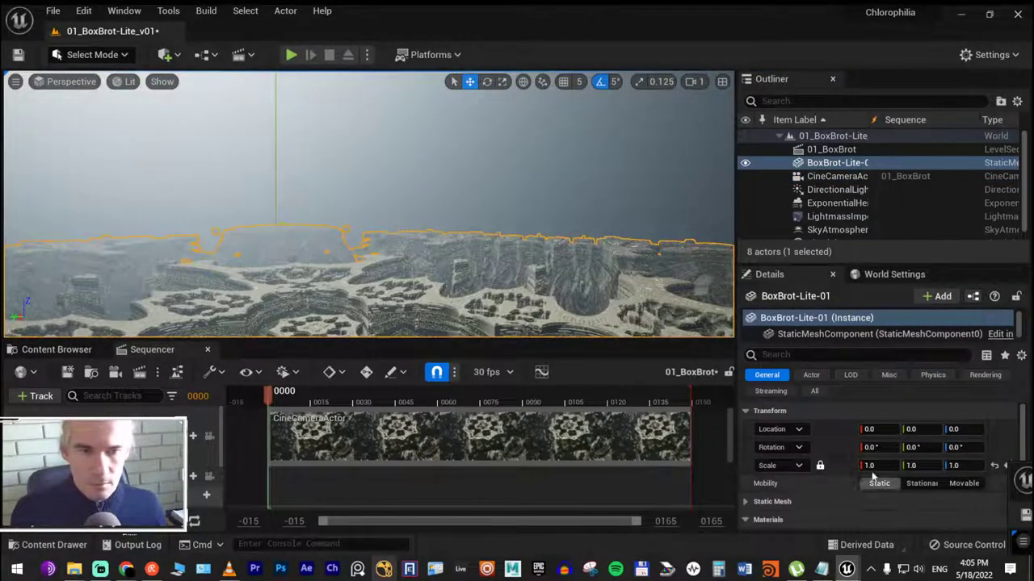
Open the MI_BoxBrot-Lite_v02 material instance and pilot the CineCameraActor in the viewport again
scroll(896, 482, down, 2)
click(923, 482)
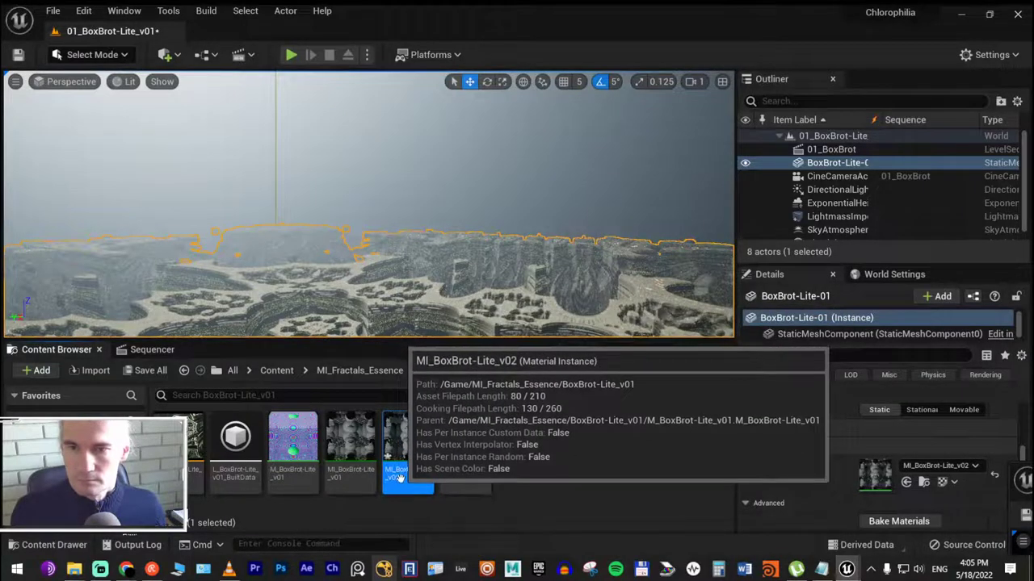
double_click(397, 478)
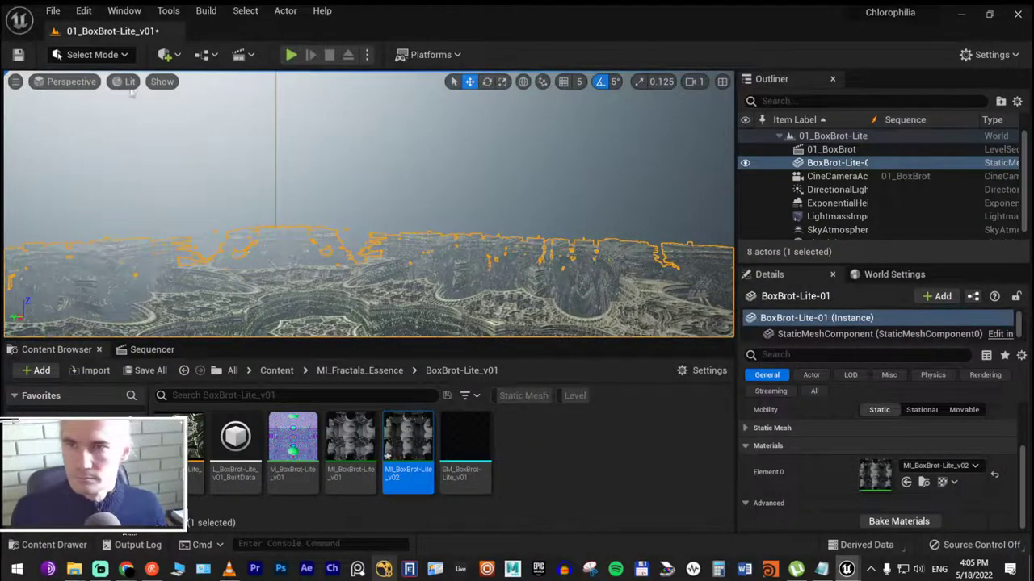
click(65, 81)
click(97, 235)
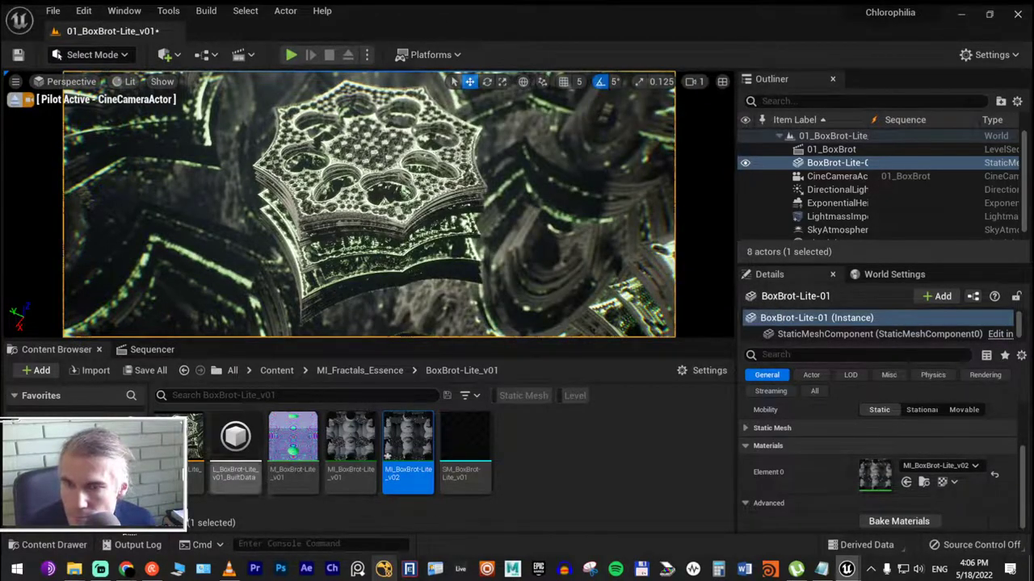
Select the camera's Transform track in Sequencer and key it at frame 0000
click(154, 352)
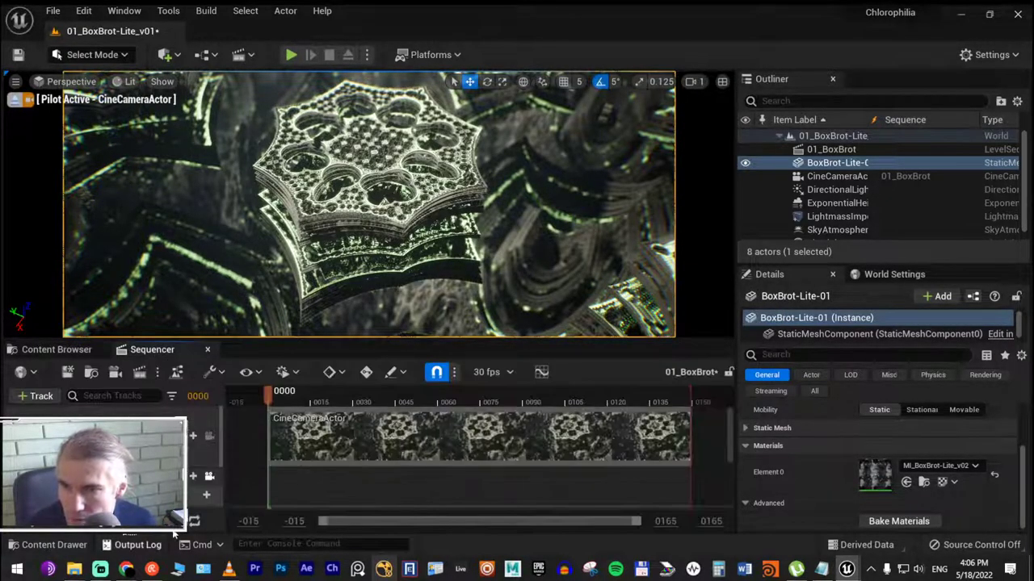
scroll(193, 492, down, 2)
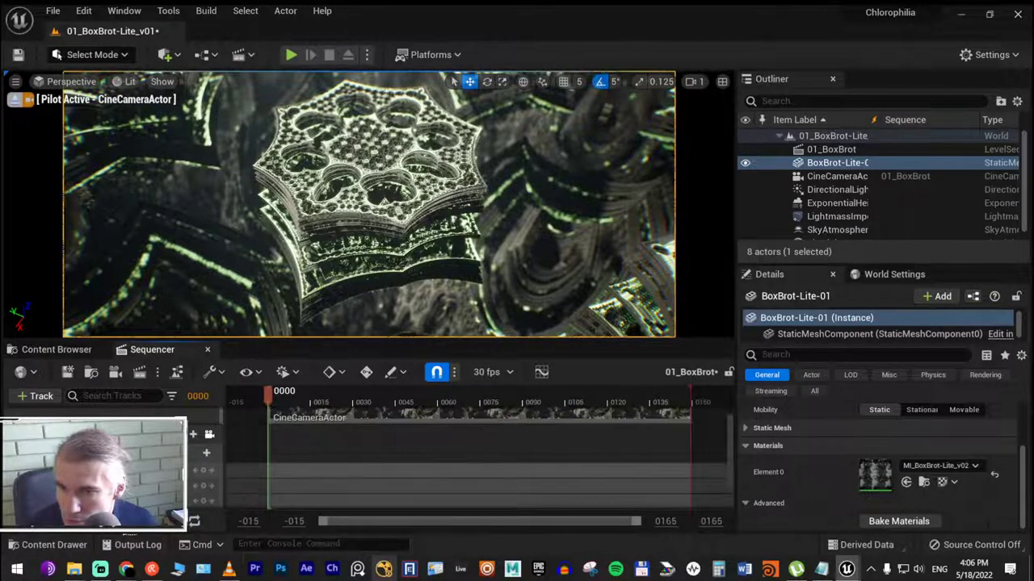
scroll(202, 484, up, 2)
click(211, 481)
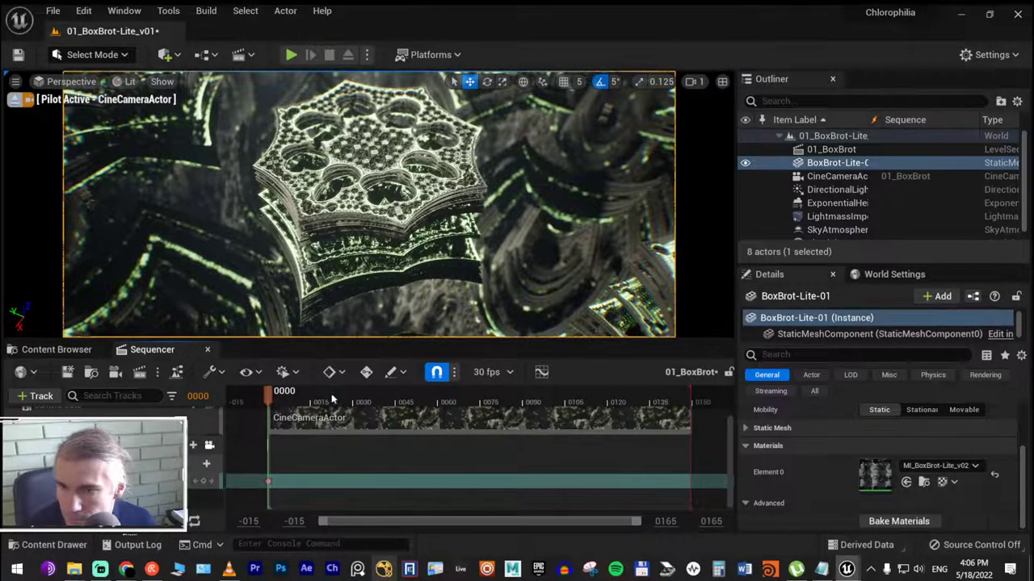
click(596, 396)
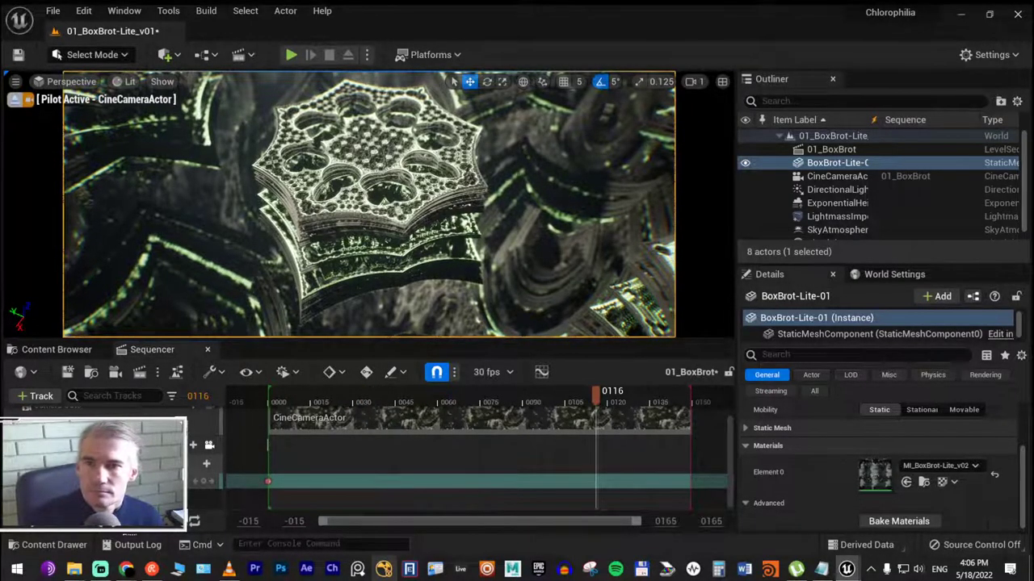
scroll(369, 203, up, 5)
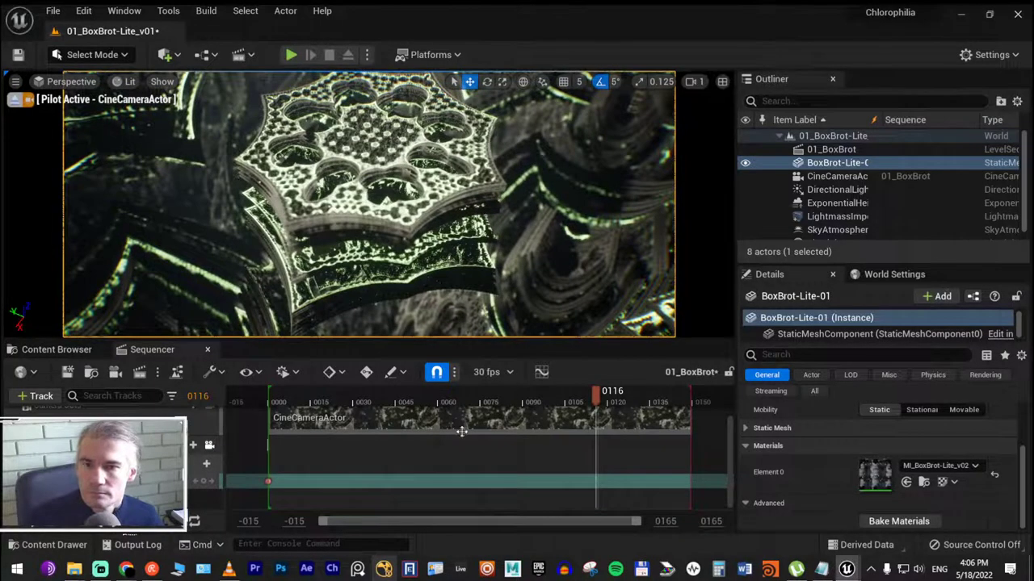
click(201, 482)
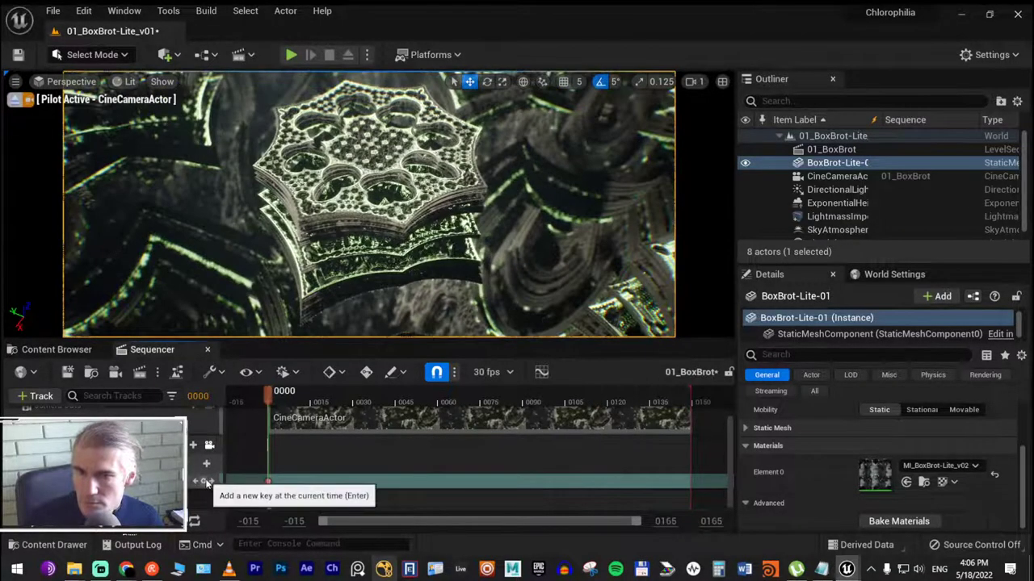
Add a second camera key at frame 0109 and drag it out to frame 0150
click(575, 402)
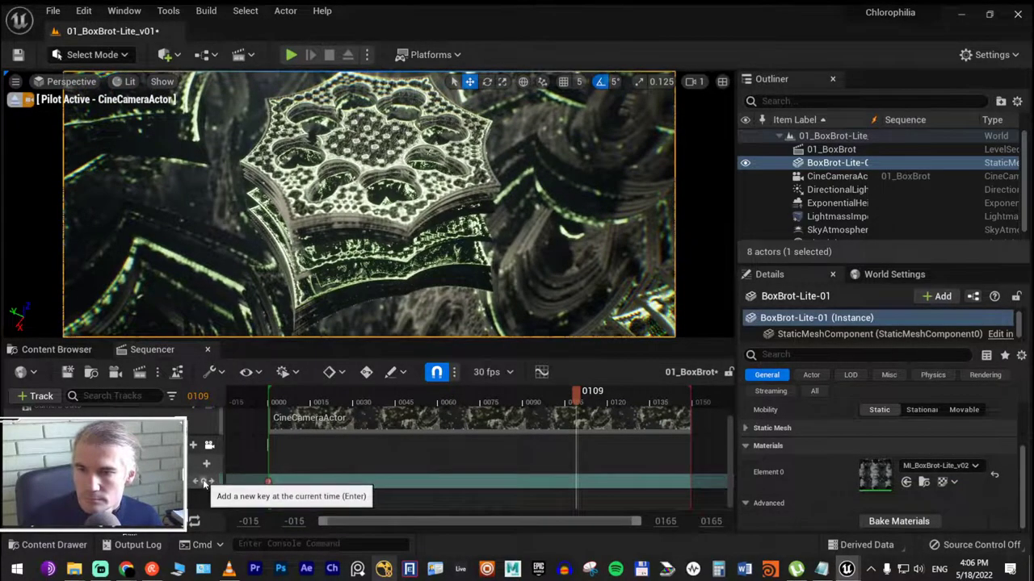
click(206, 482)
drag(296, 409, 389, 401)
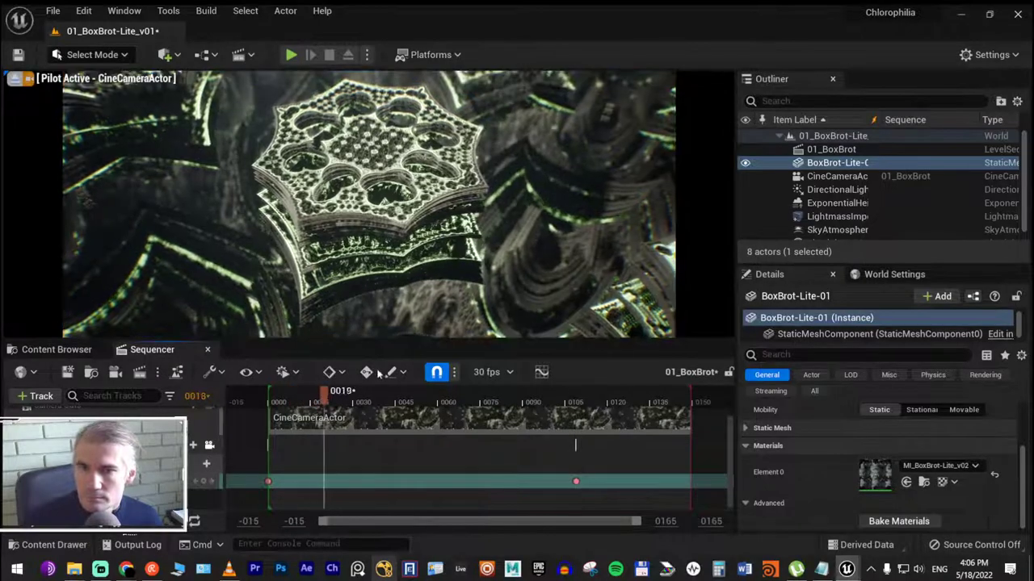
drag(576, 482, 688, 480)
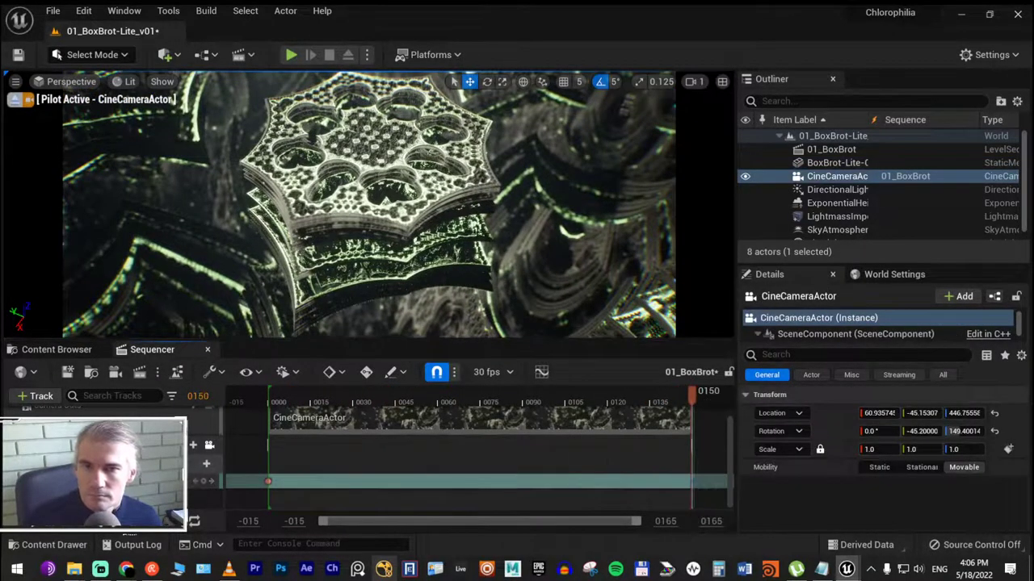
click(285, 409)
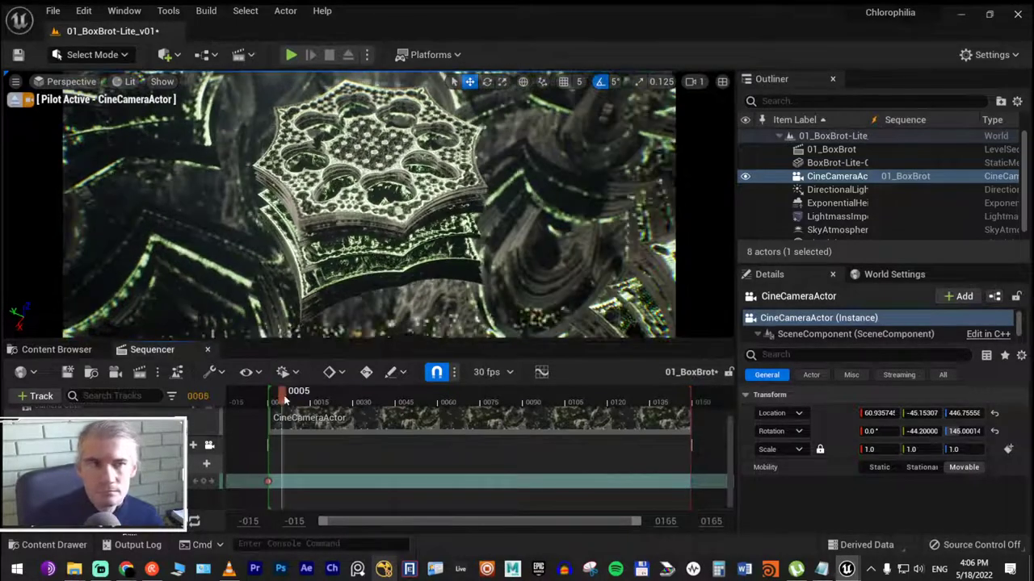
key(F11)
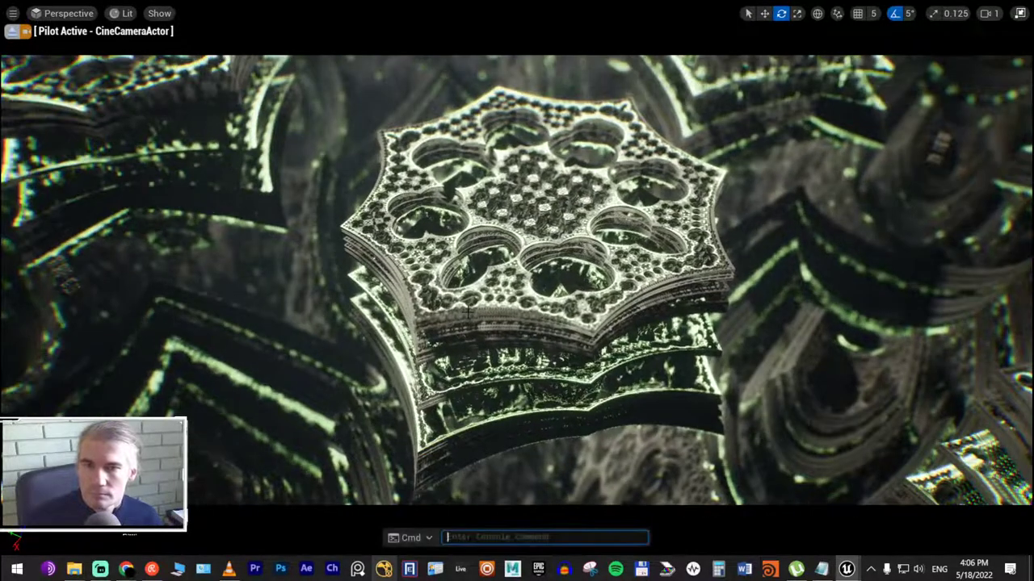
key(F11)
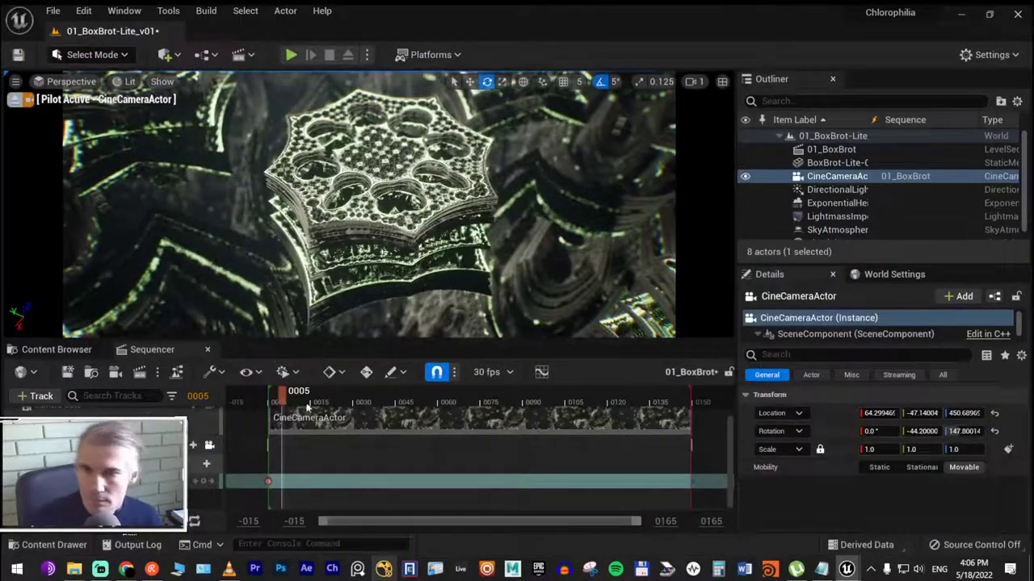
drag(297, 401, 414, 398)
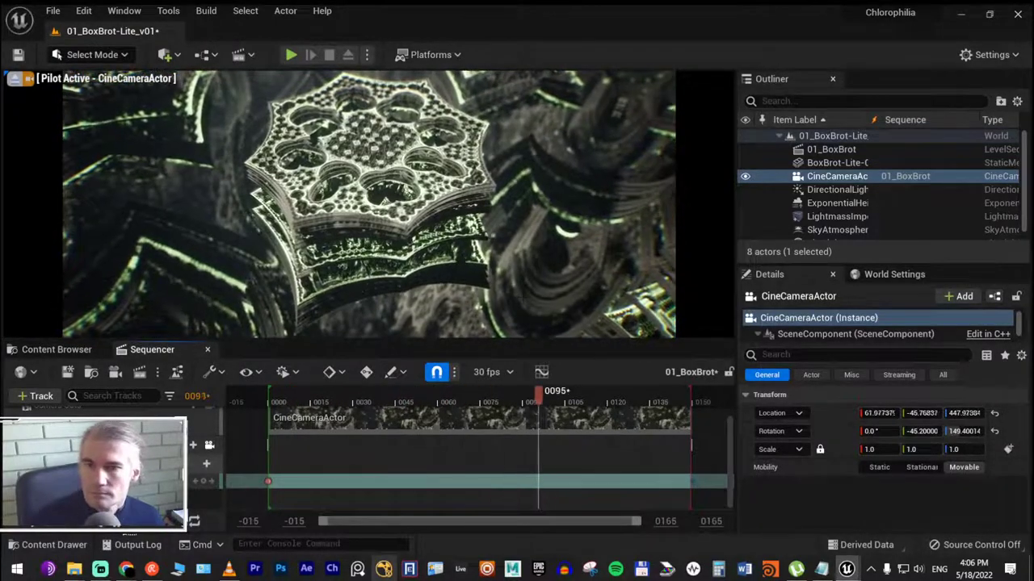
key(F11)
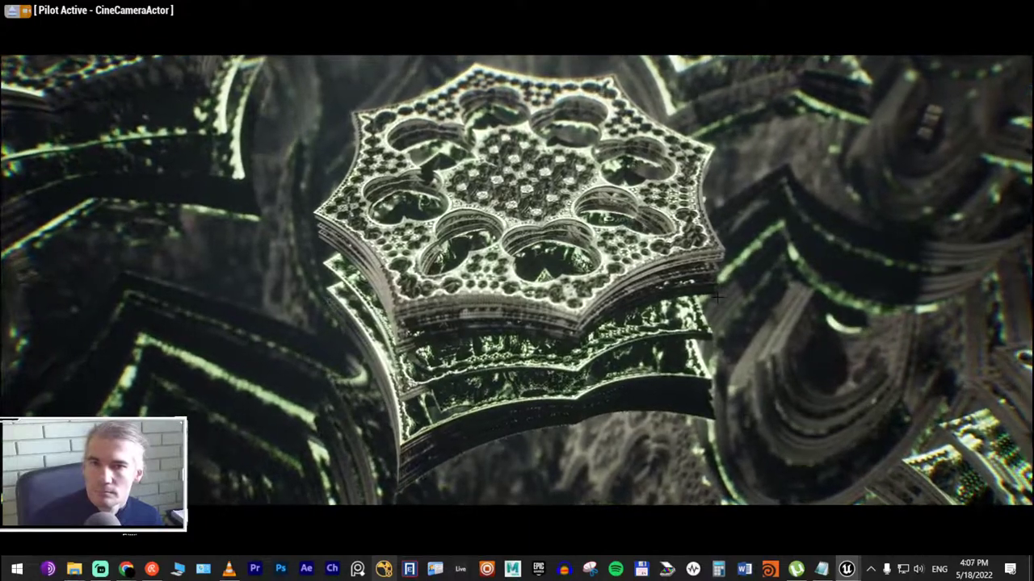
key(F11)
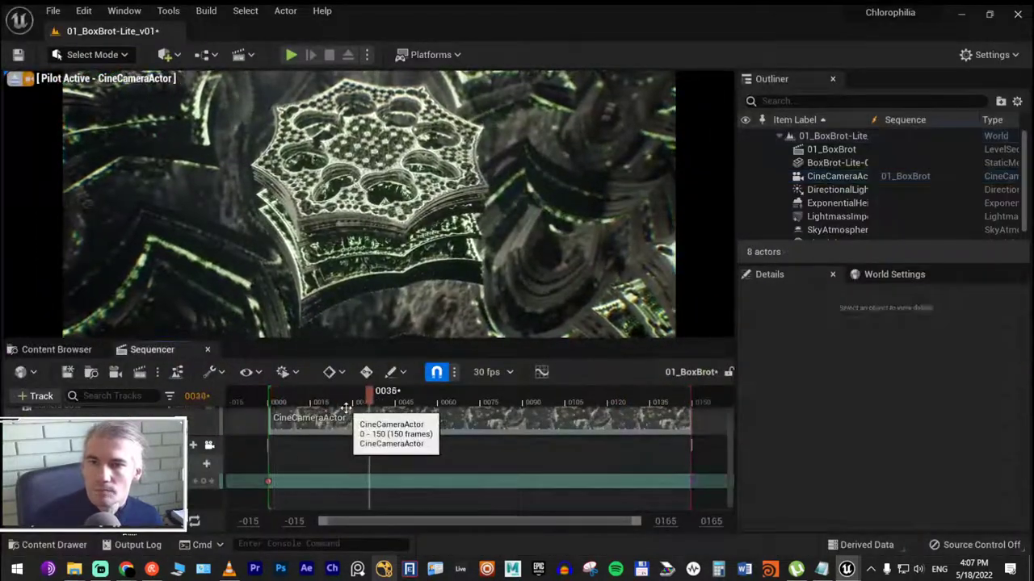
click(337, 395)
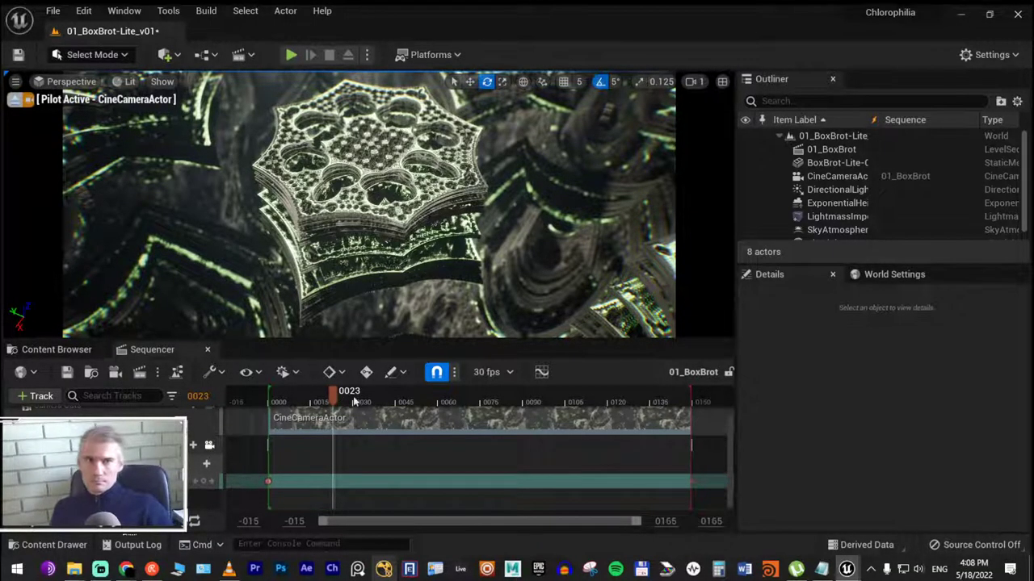
Browse the fractal folders from Bulb-Lite_v01 through UberMixpinski_v01, then MSPresets
click(302, 396)
click(41, 352)
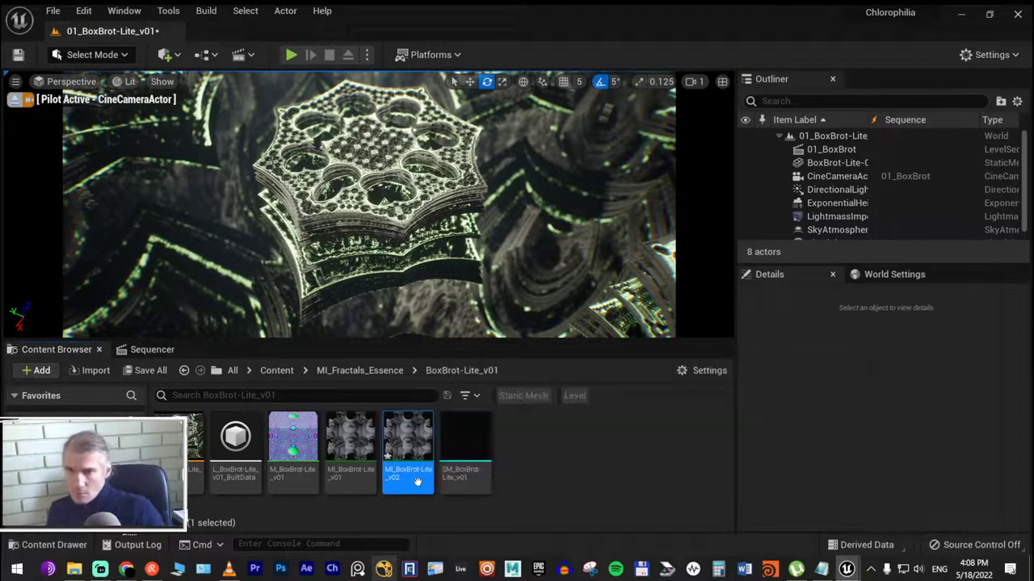
click(97, 495)
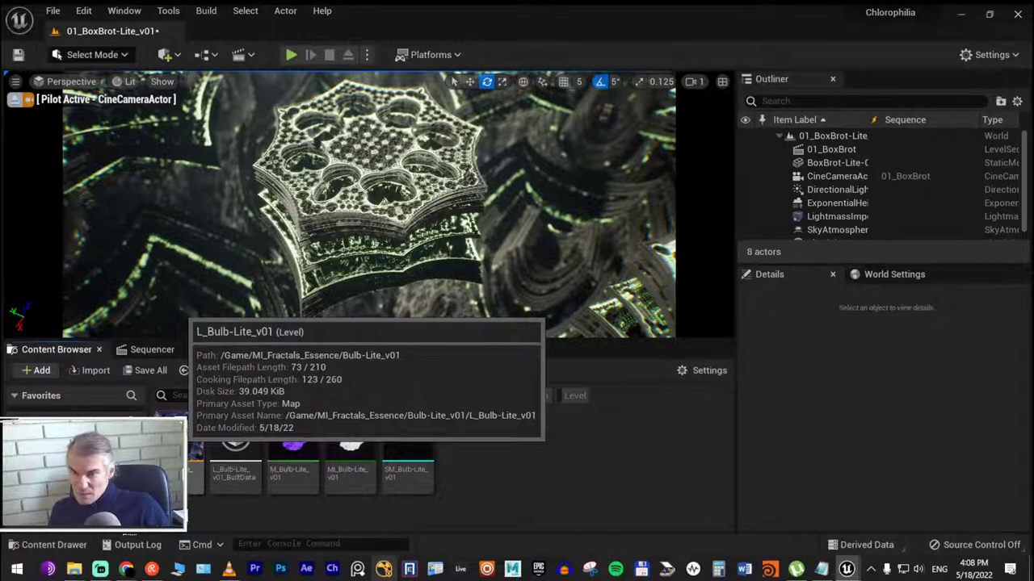
click(97, 505)
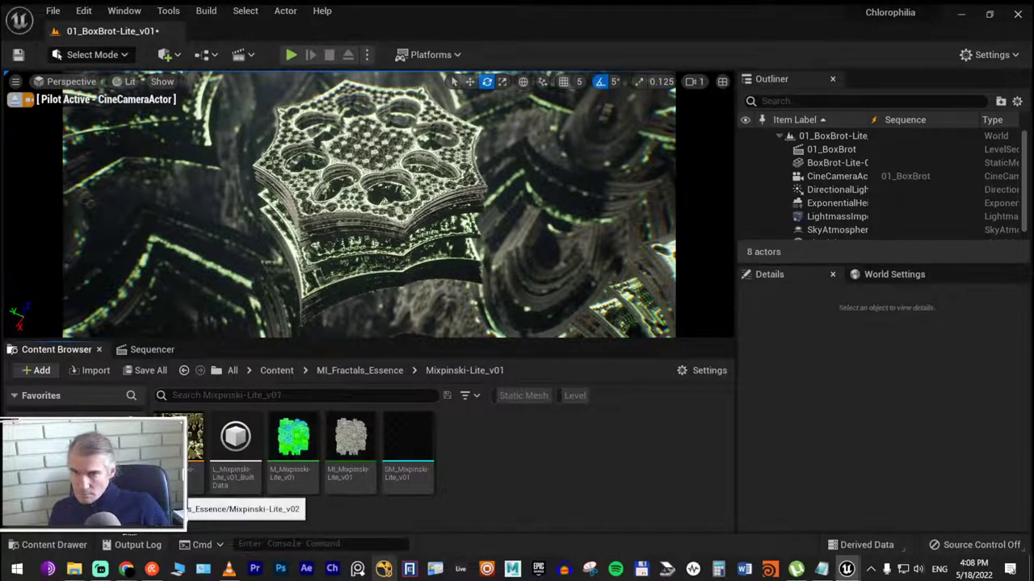
click(105, 494)
click(105, 506)
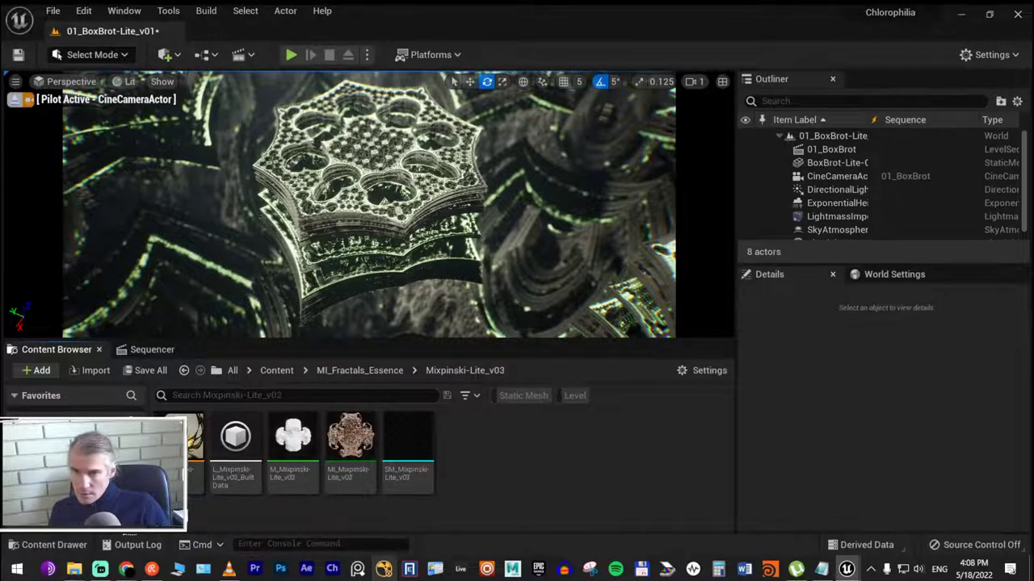
click(105, 517)
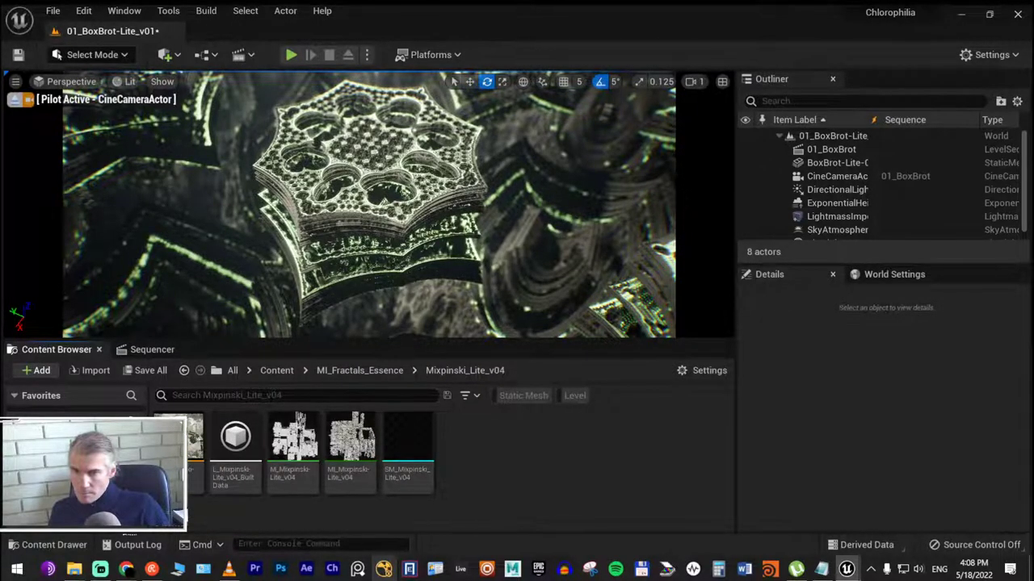
click(105, 528)
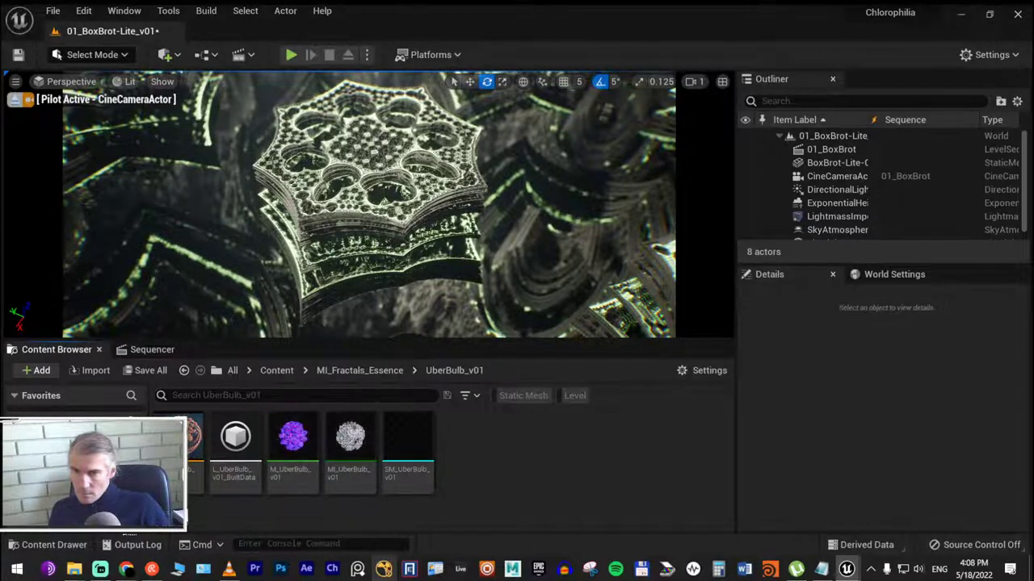
click(105, 485)
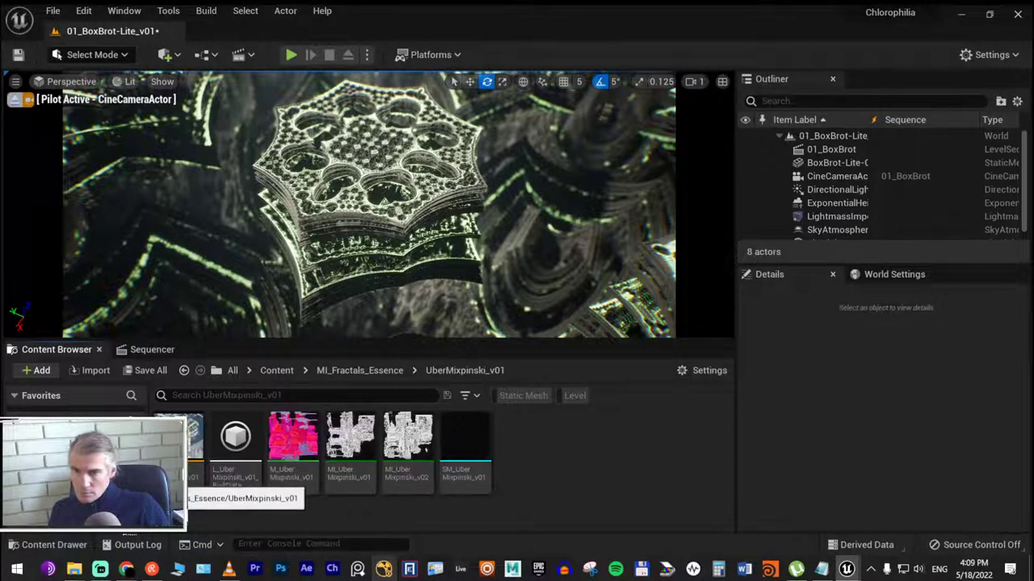
click(105, 470)
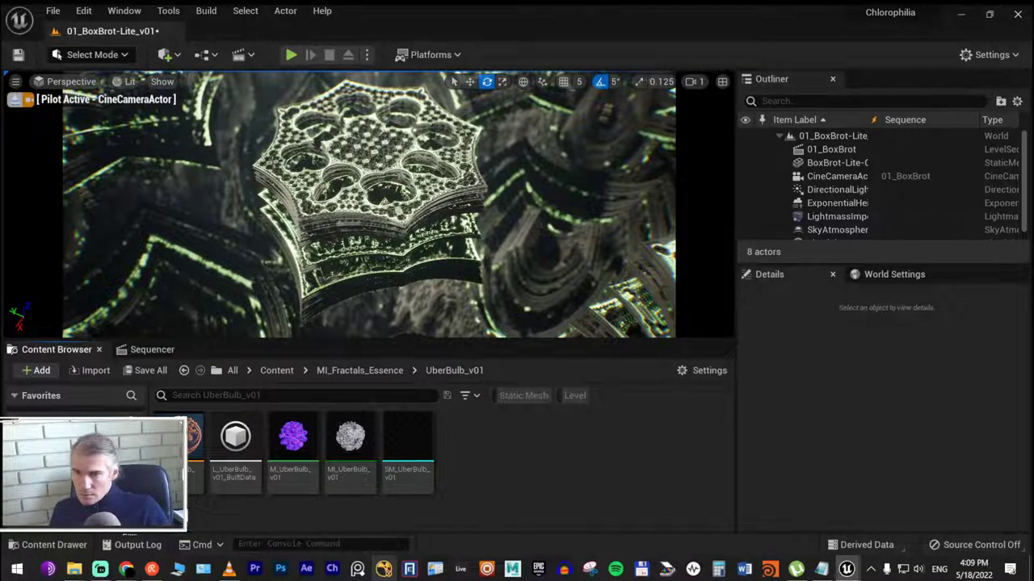
click(97, 485)
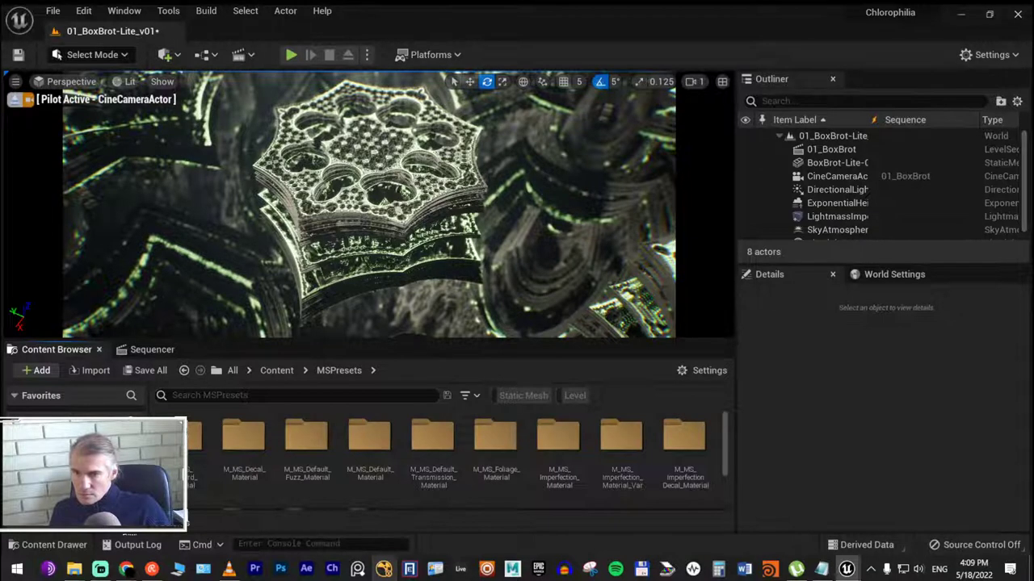
double_click(193, 440)
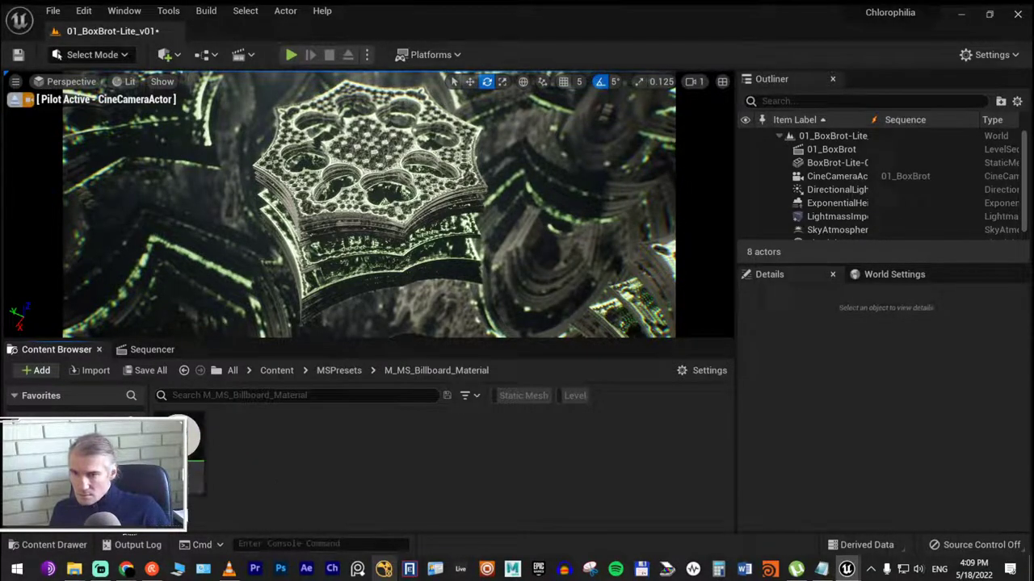
key(alt+Left)
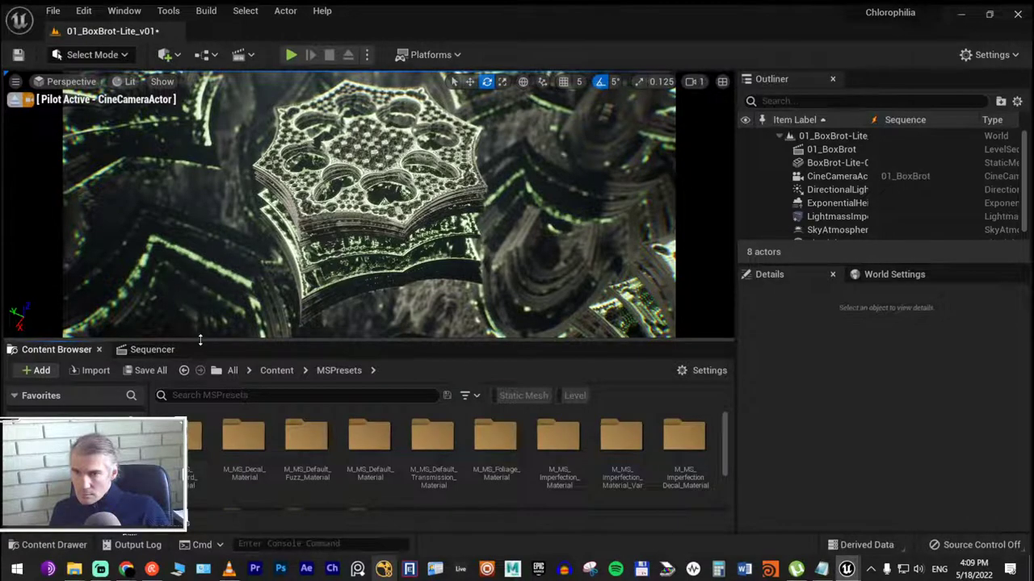
Exit the cine camera pilot and disable realtime viewport rendering
click(15, 99)
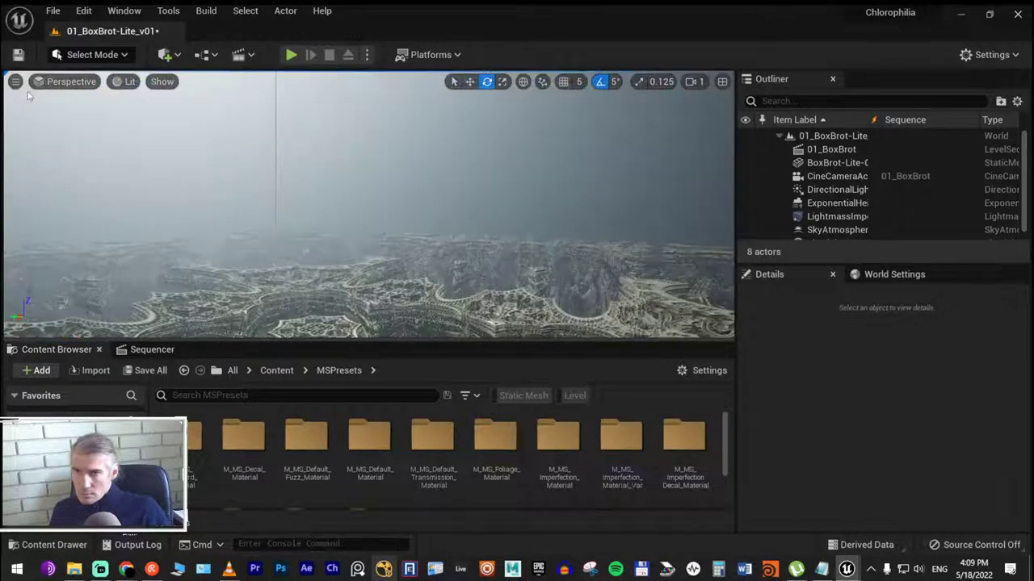
click(15, 84)
click(49, 132)
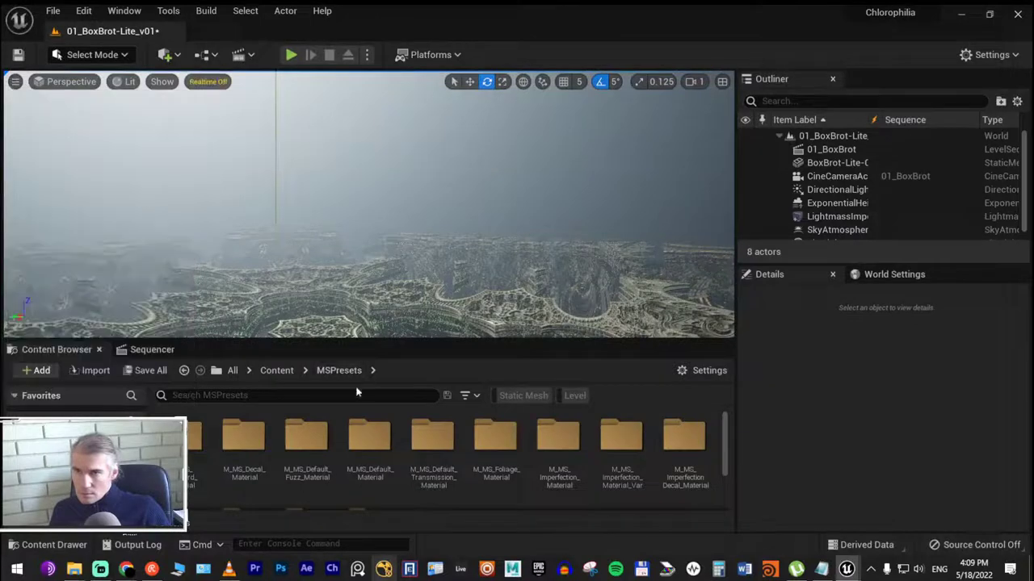
Open the T_Essence_0003 texture from the MI_Fractals_Essence/_Textures folder
drag(338, 339, 337, 244)
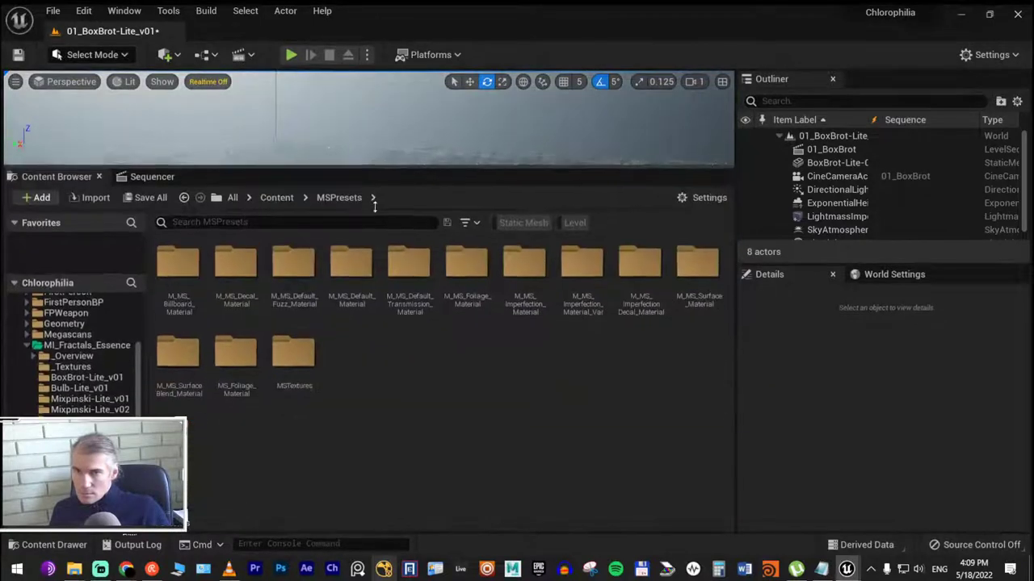
click(87, 406)
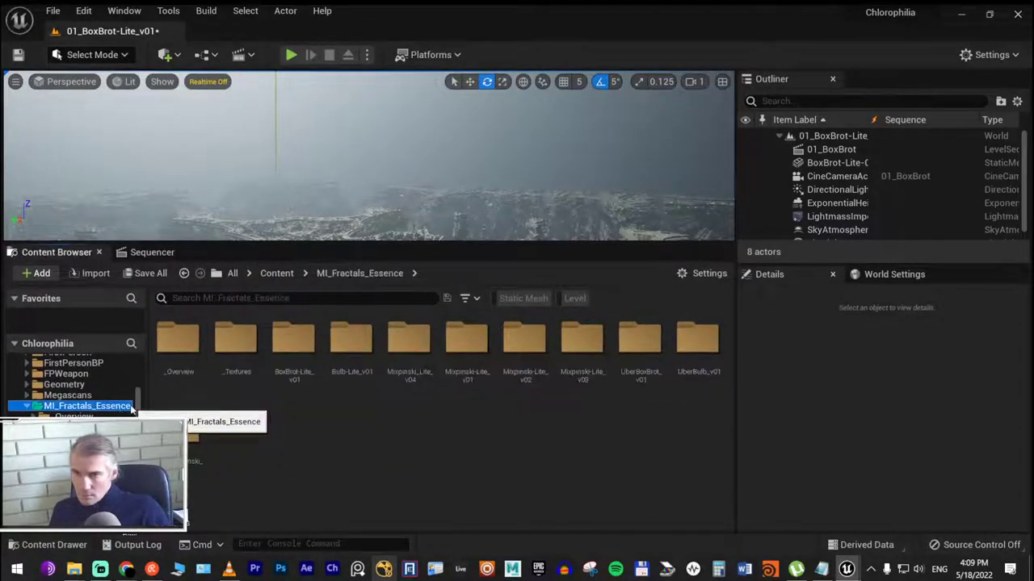
double_click(236, 343)
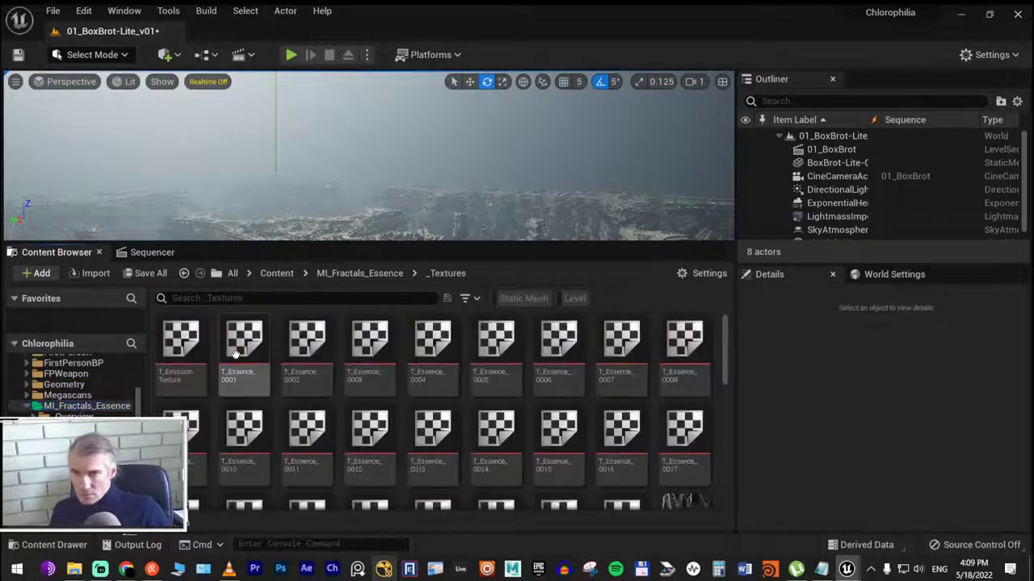
click(375, 342)
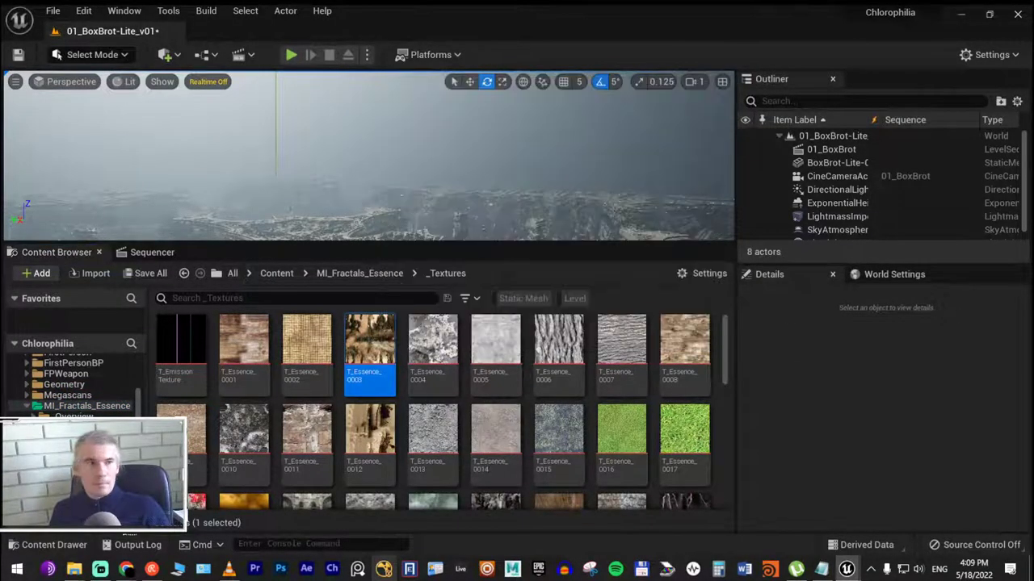
double_click(370, 343)
Inspect T_Essence_0003, close it, and save MI_BoxBrot-Lite_v02 with Epsilon 0.0003
double_click(554, 130)
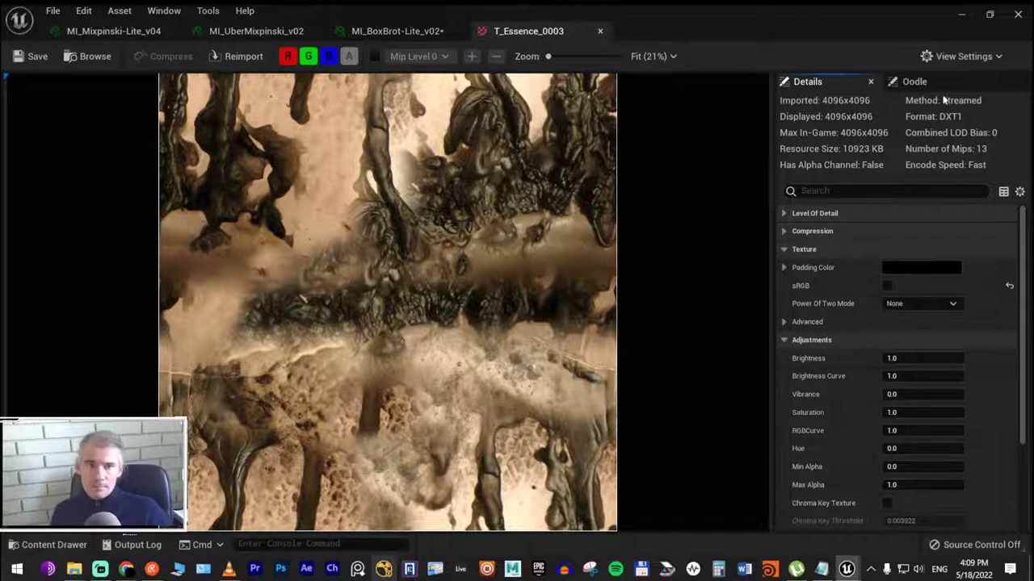
click(600, 30)
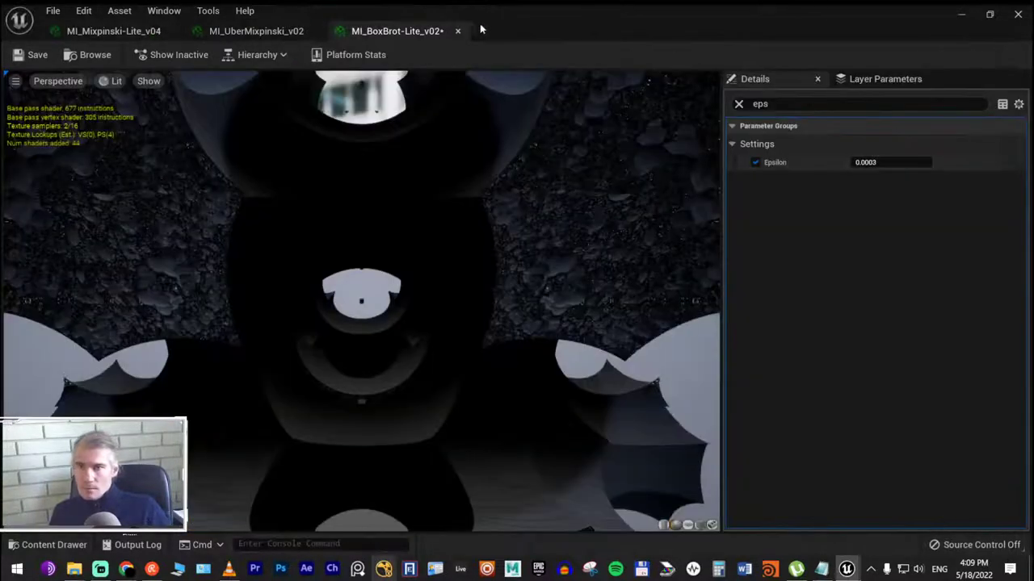
click(32, 55)
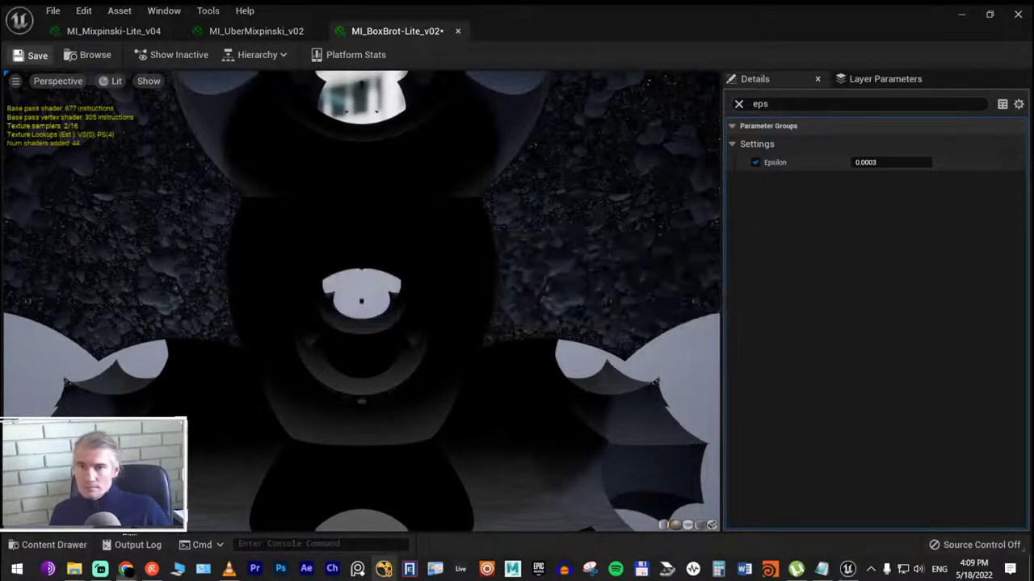
key(alt+Tab)
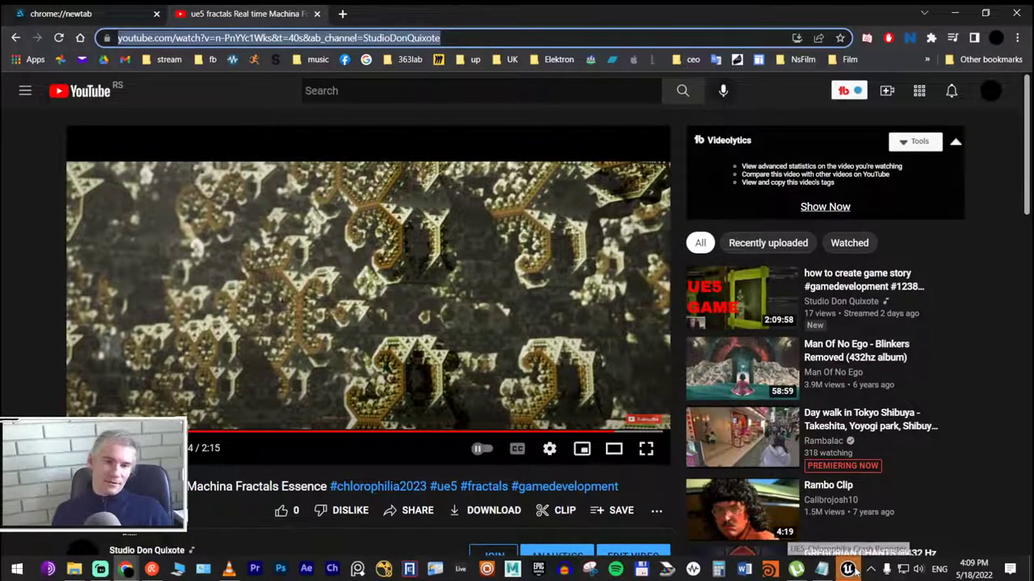
Close the Unreal Crash Reporter and relaunch Unreal from the Chlorophilia desktop shortcut
mouse_move(847, 568)
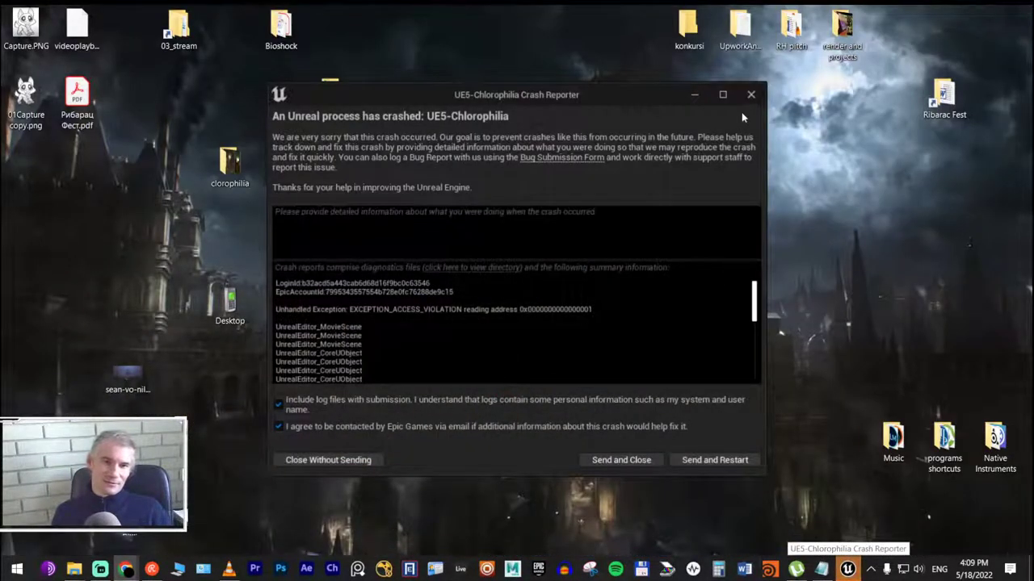
click(750, 94)
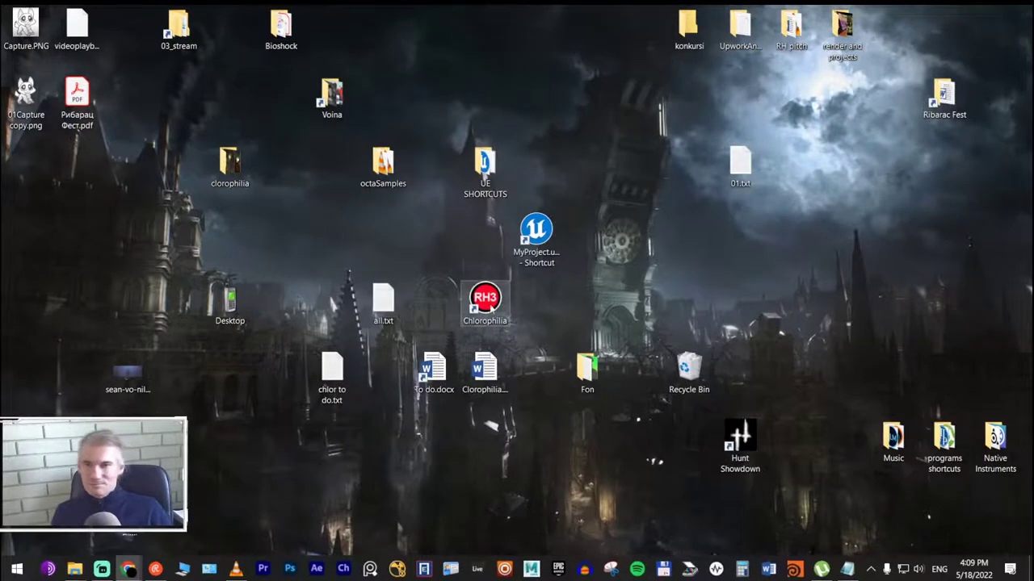
click(484, 300)
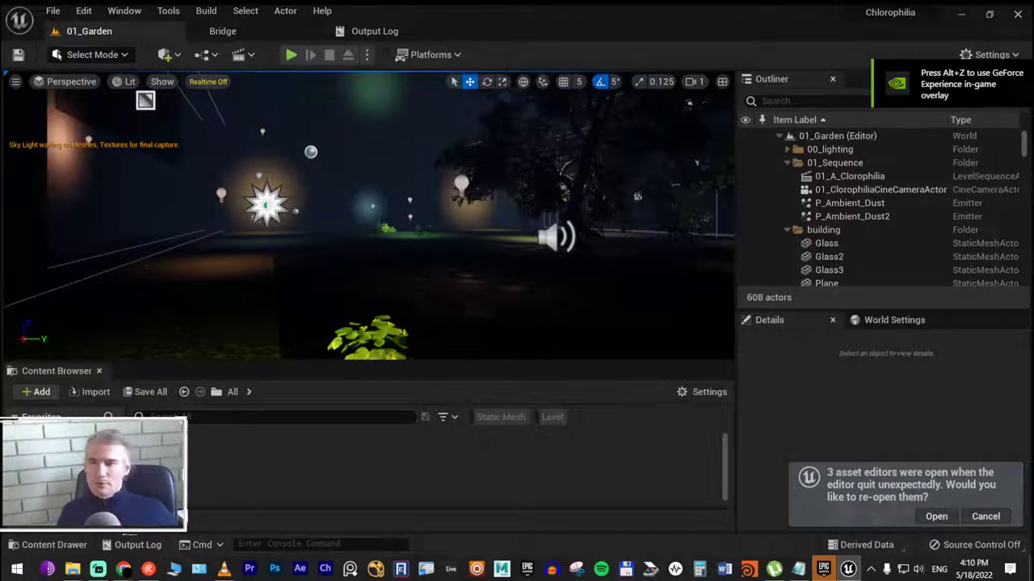
Open 01_BoxBrot-Lite_v01 from File > Recent Levels and look around to frame the square mesh
right_drag(386, 252, 340, 283)
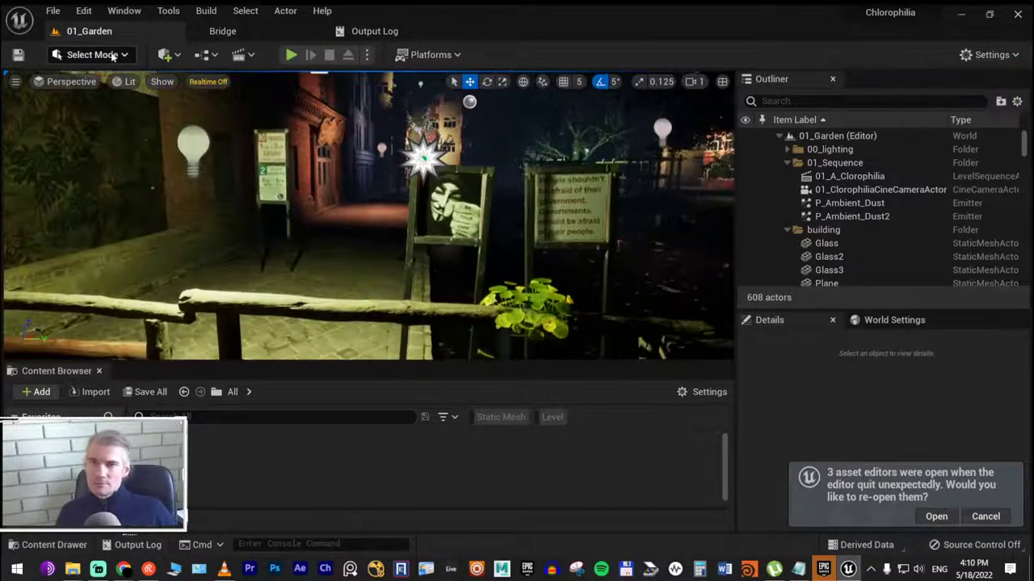
click(51, 11)
mouse_move(165, 321)
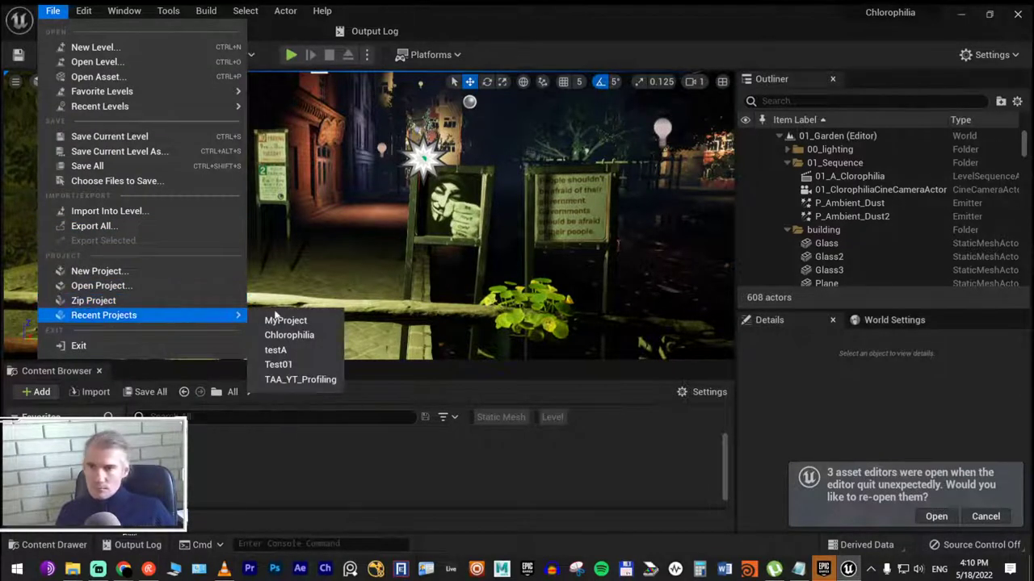
mouse_move(178, 104)
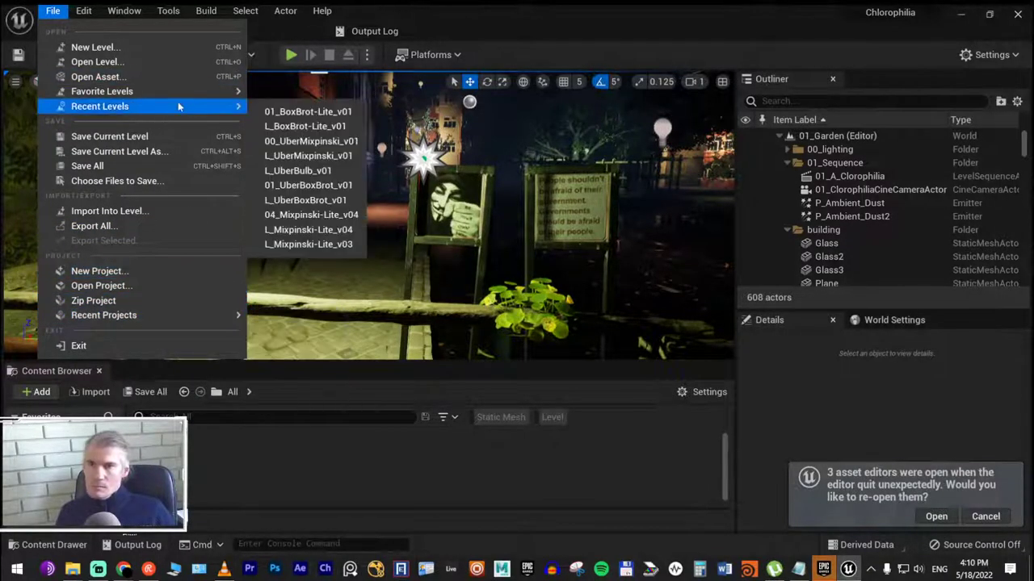
click(322, 113)
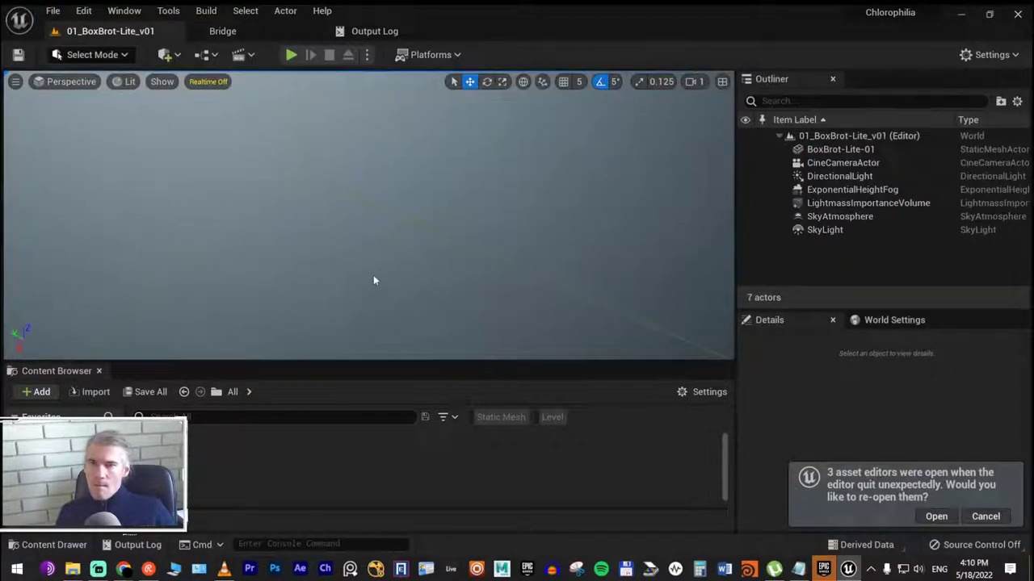
right_drag(374, 280, 367, 248)
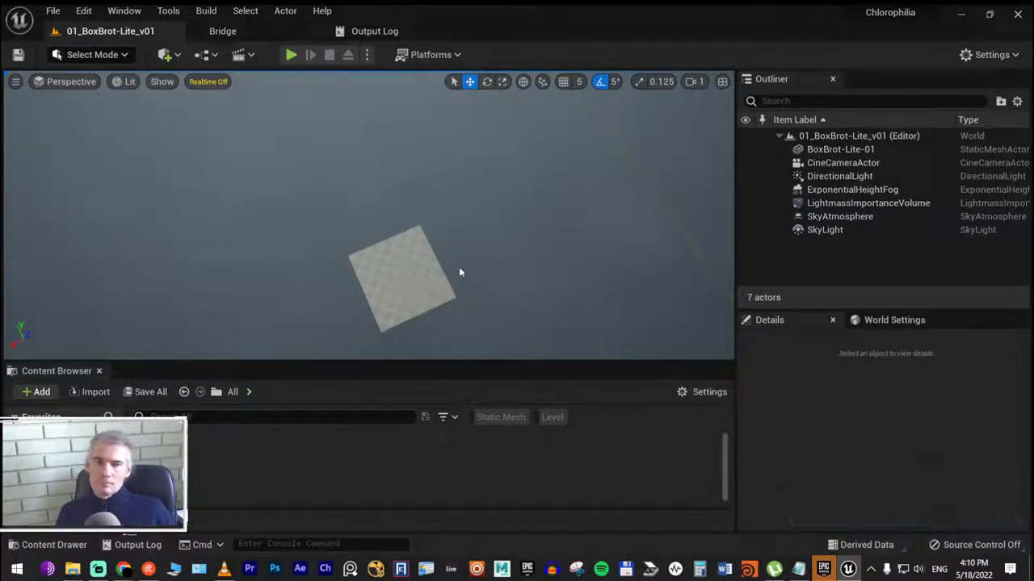
right_drag(459, 272, 445, 271)
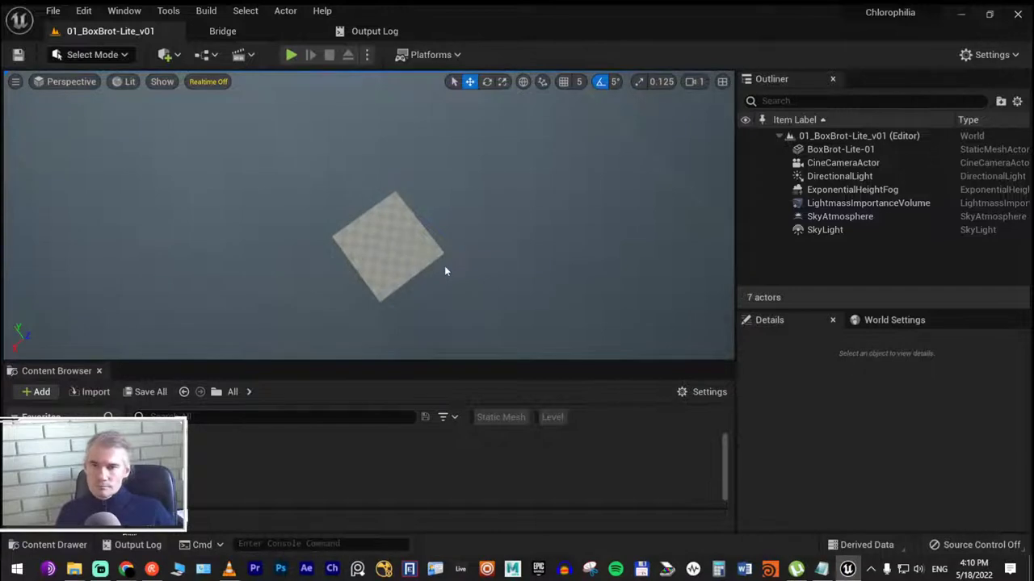
scroll(444, 271, up, 5)
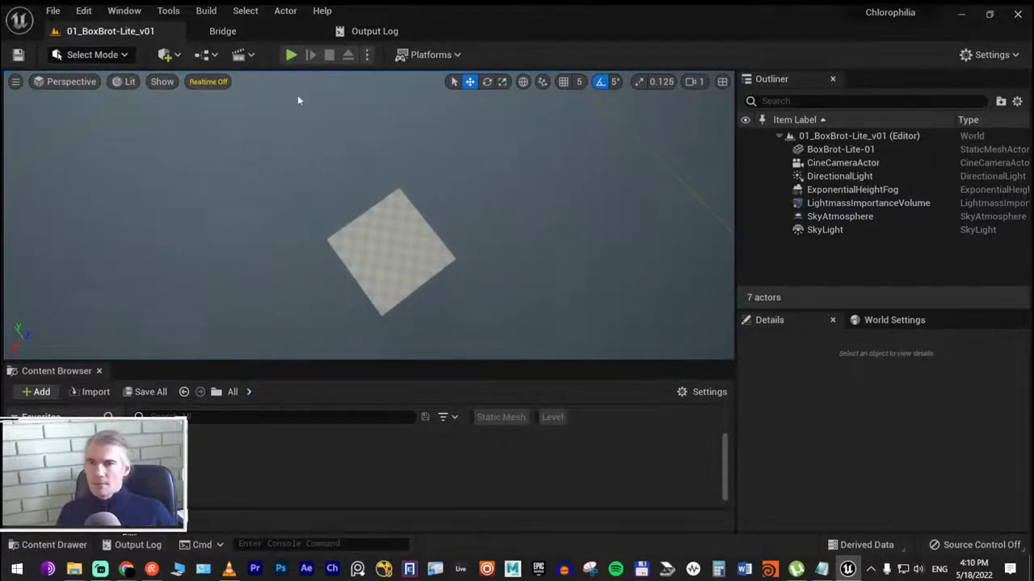
Pilot the CineCameraActor again and enlarge the asset browser
click(81, 81)
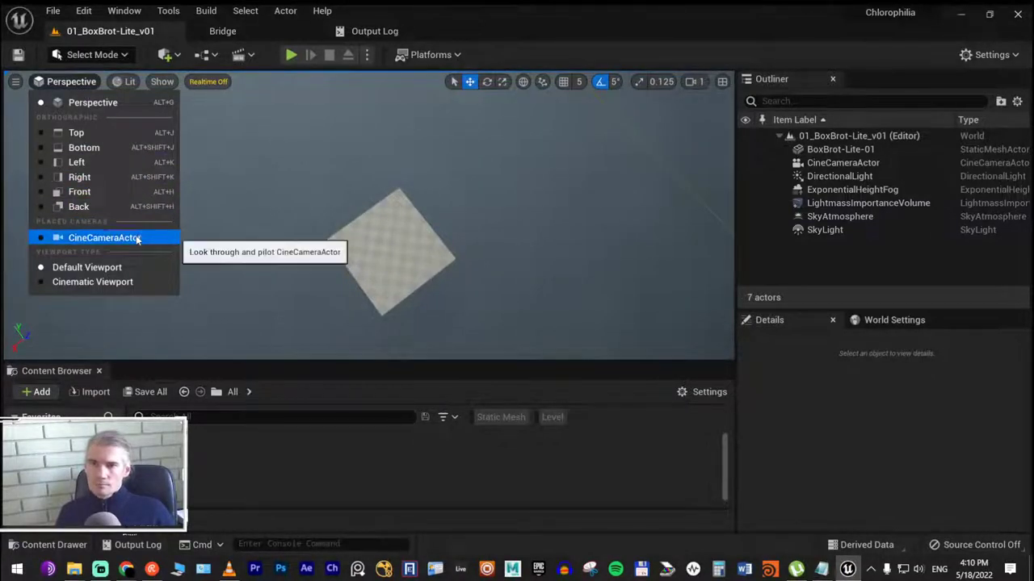
click(161, 235)
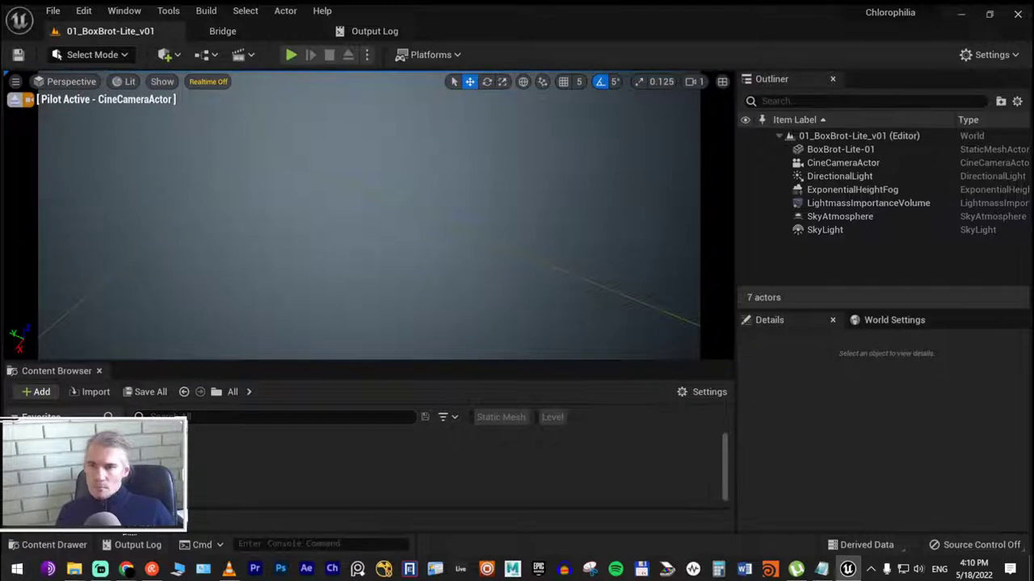
drag(150, 339, 157, 299)
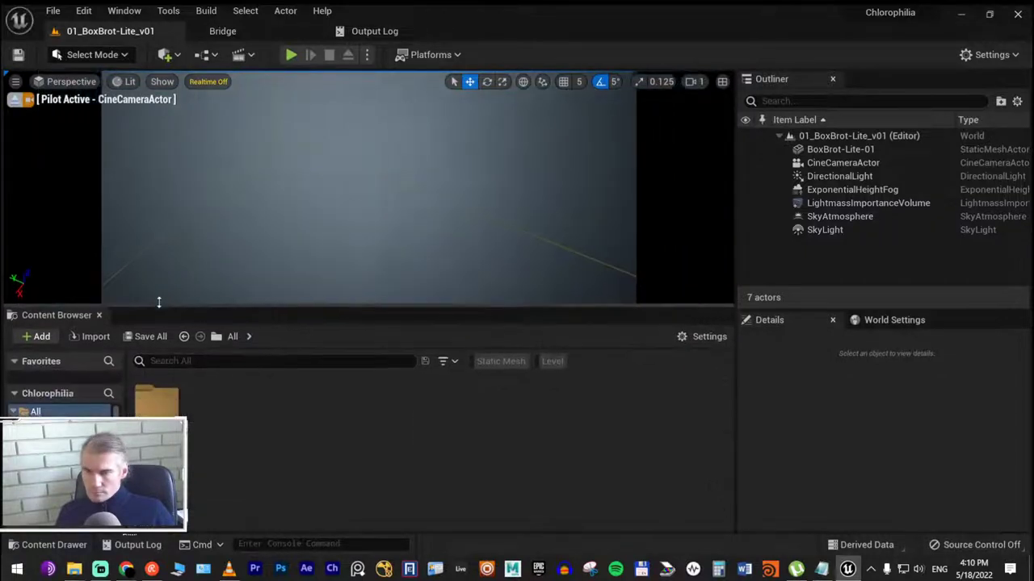
scroll(60, 408, down, 1)
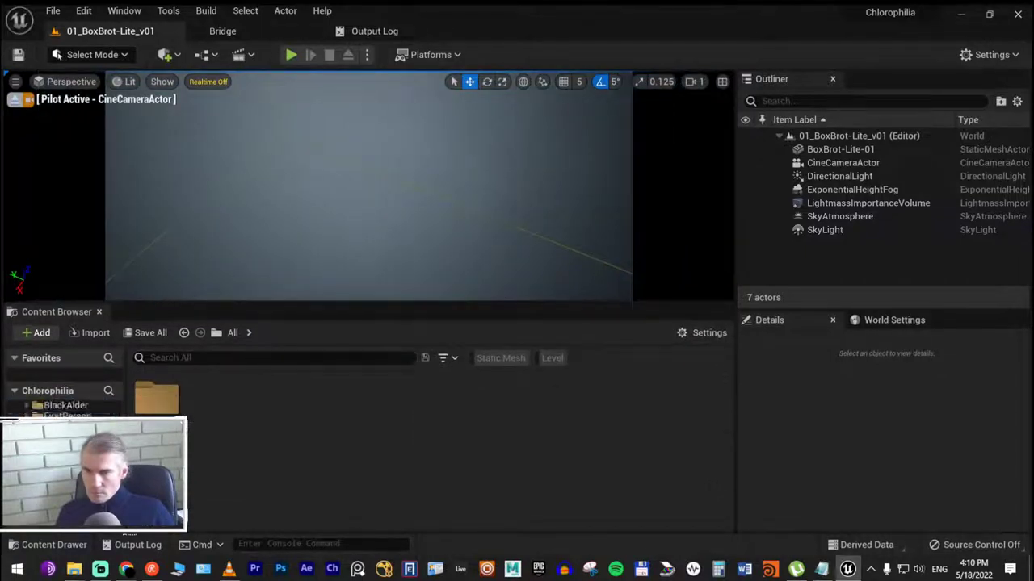
Browse MI_Fractals_Essence, peek into MSPresets and Meshes, and settle in the _Overview folder
click(69, 445)
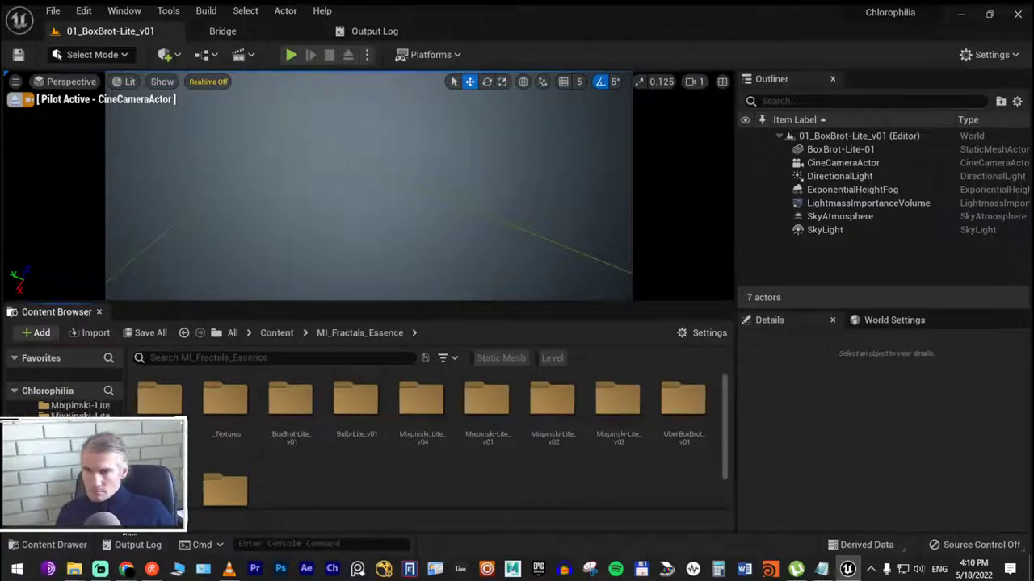
click(69, 440)
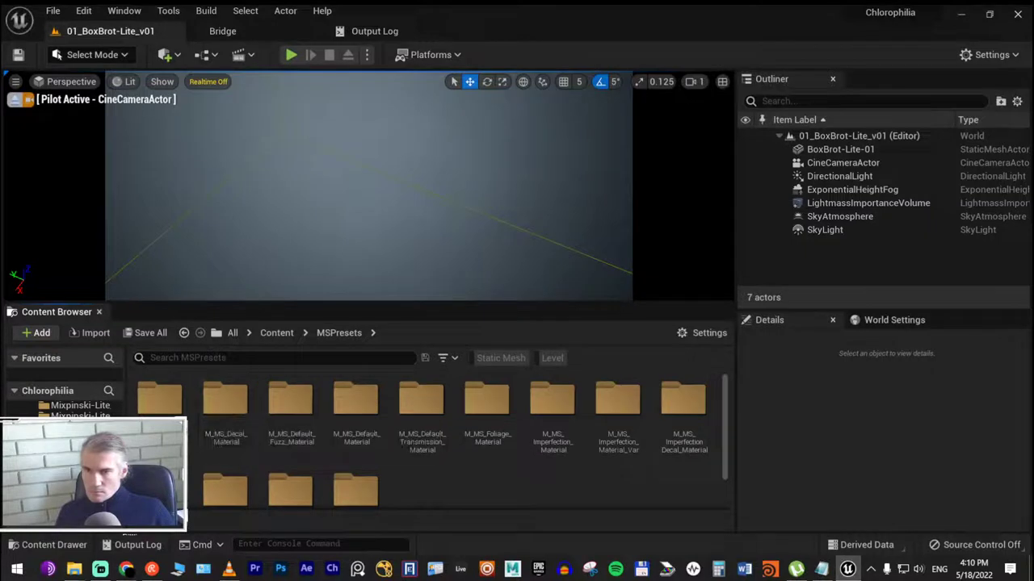
click(69, 444)
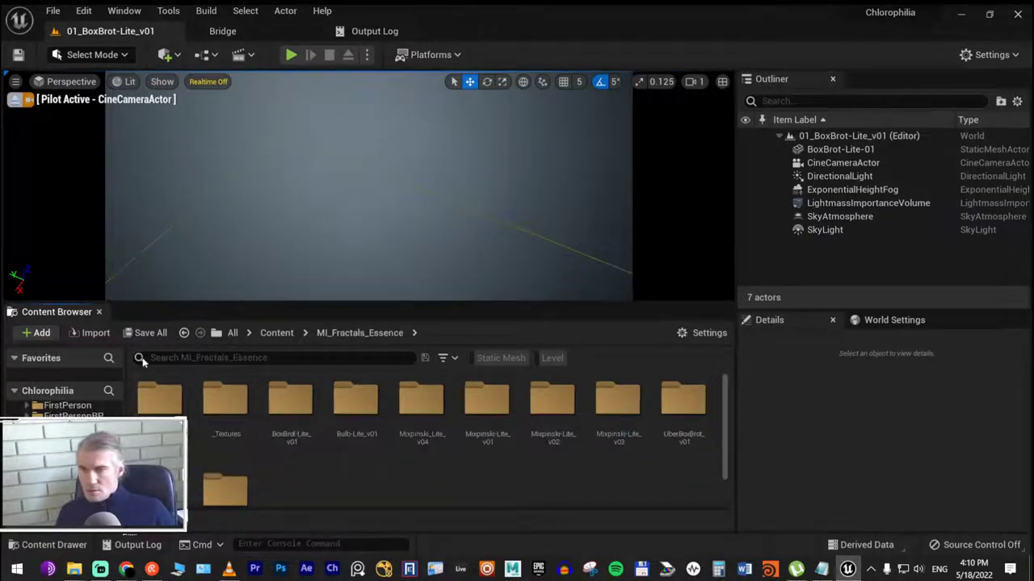
double_click(159, 401)
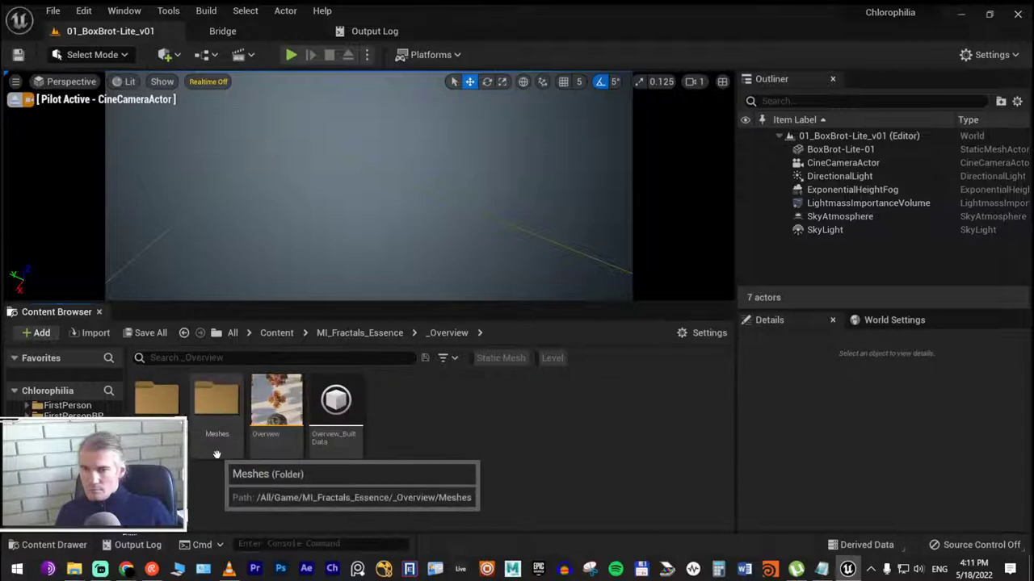
double_click(217, 403)
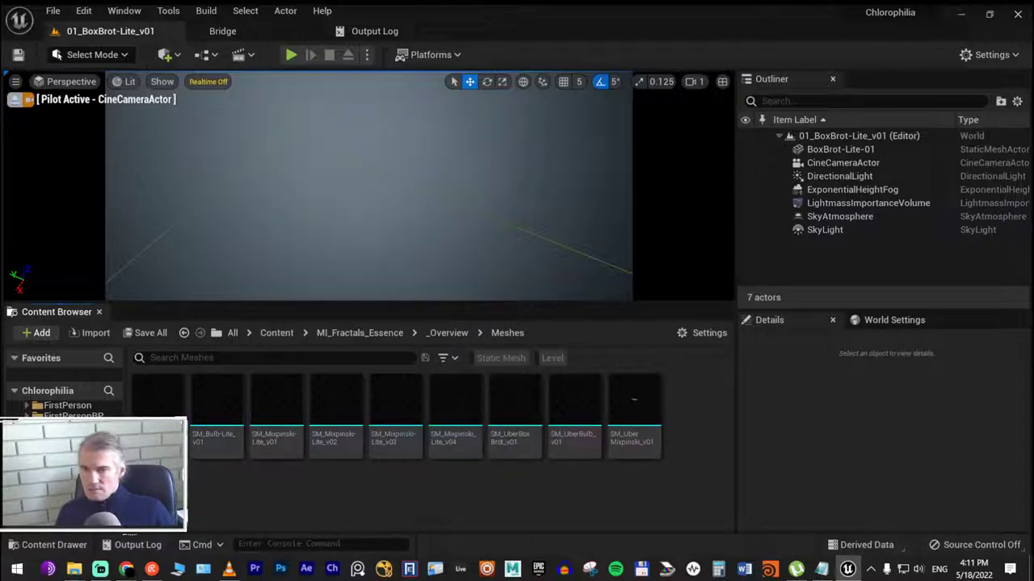
click(97, 478)
click(89, 464)
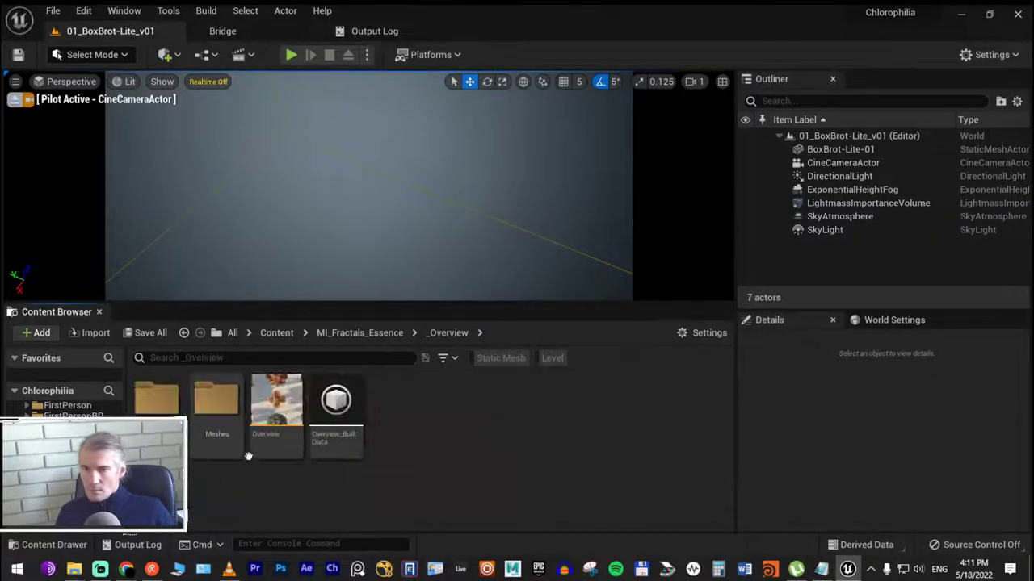
Open the Overview level and view its fractal meshes from overhead in F11 immersive mode
double_click(277, 402)
right_drag(386, 215, 385, 215)
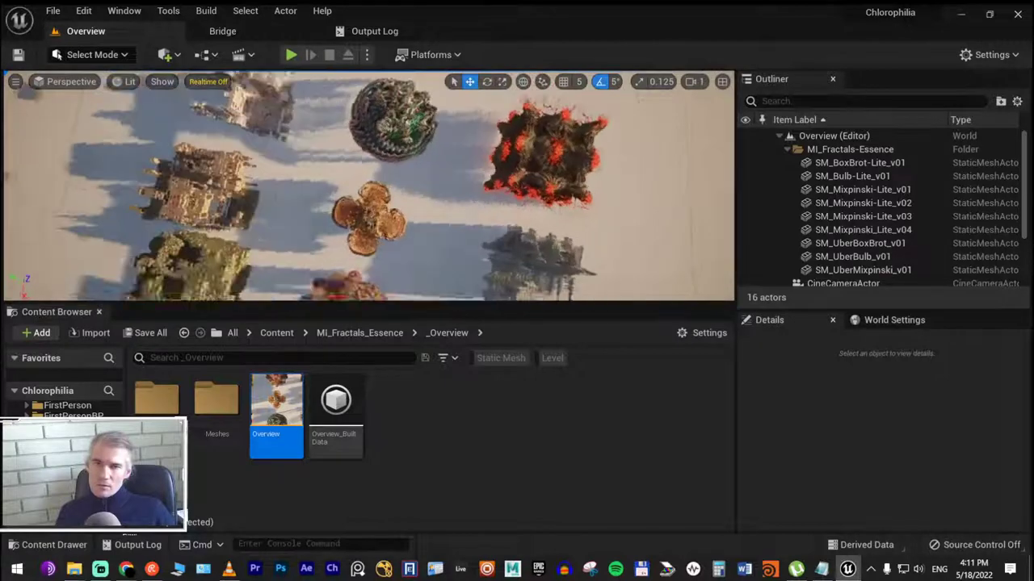
right_drag(386, 215, 386, 212)
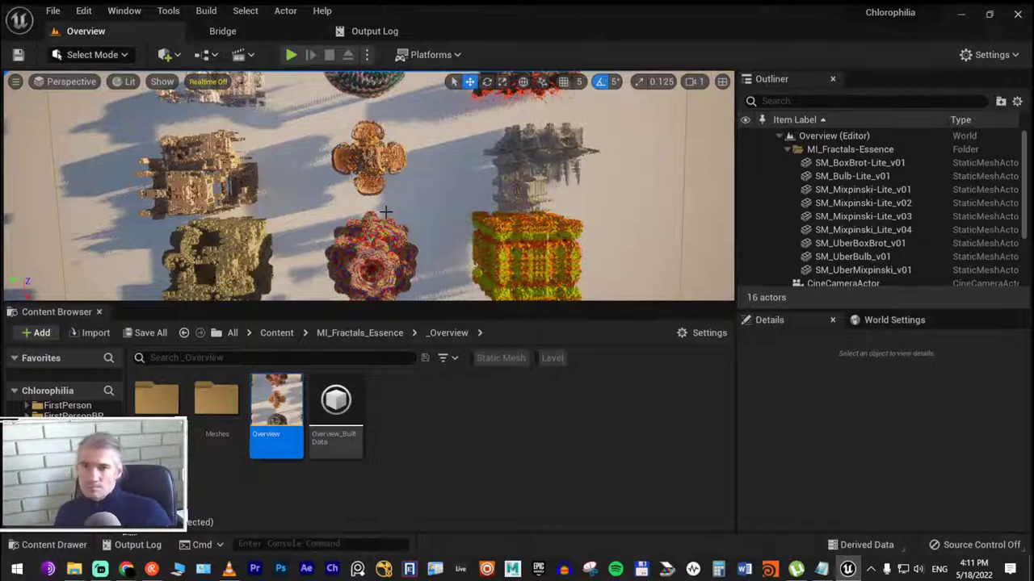
right_drag(426, 121, 431, 120)
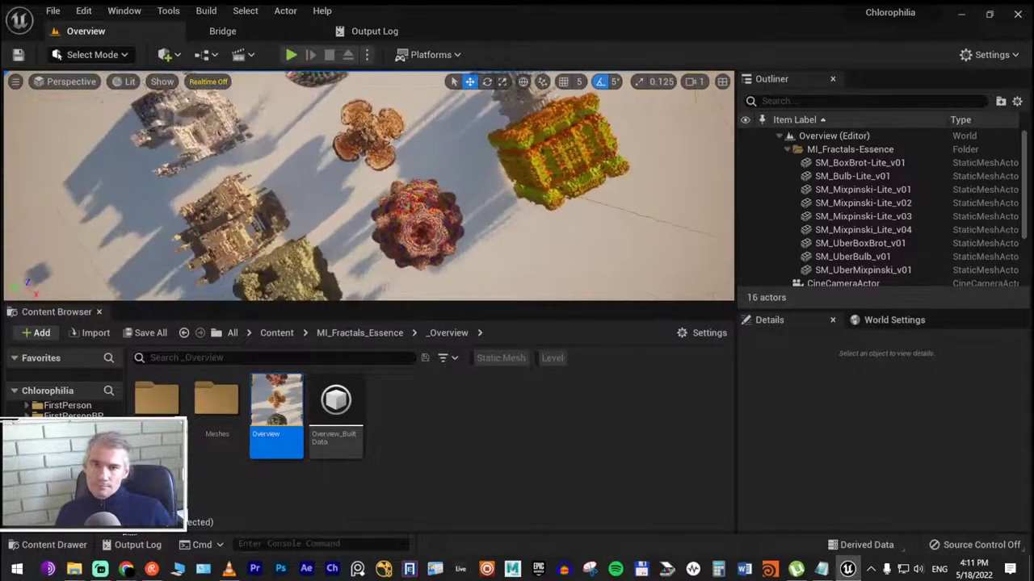
key(F11)
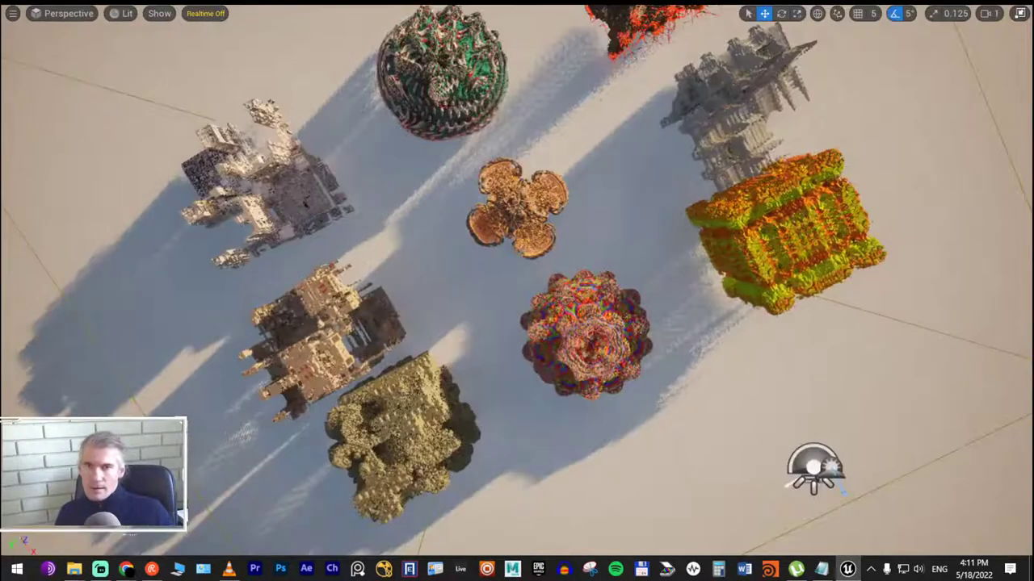
right_drag(431, 120, 517, 121)
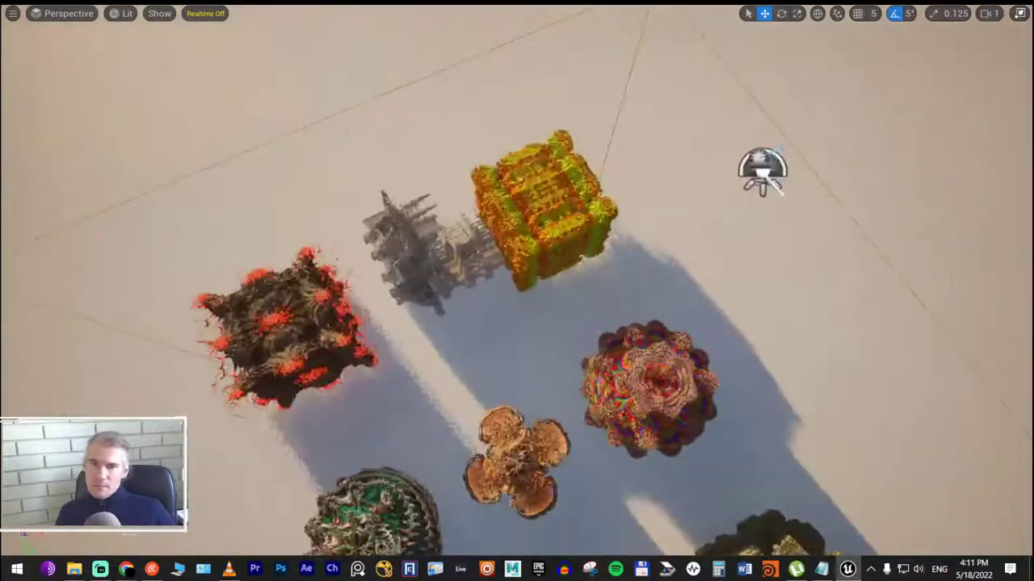
mouse_move(370, 216)
right_down()
mouse_move(339, 216)
mouse_move(355, 242)
right_up()
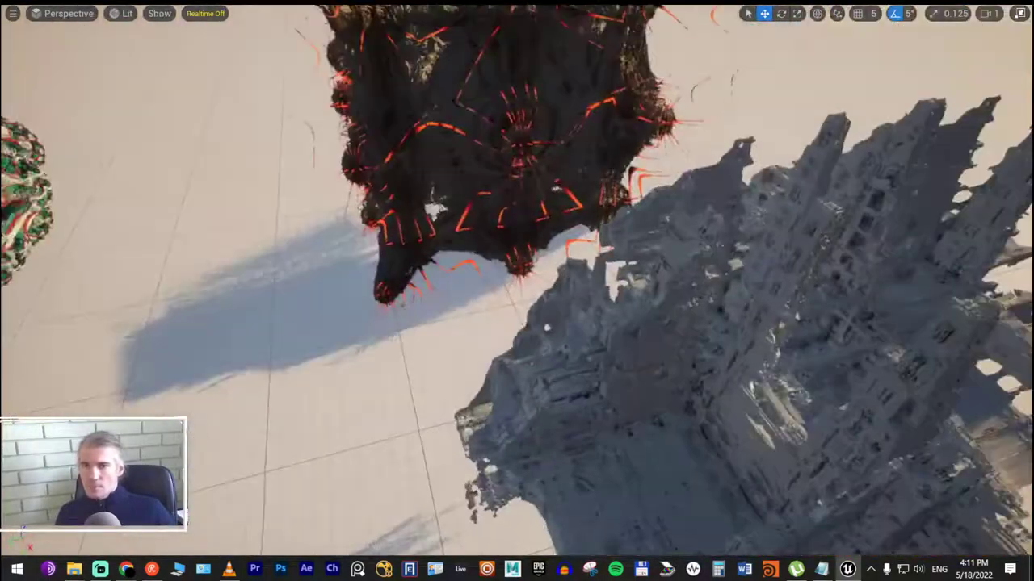
Fly around the towering UberMixpinski fractal, select it, then restore the editor layout
right_drag(419, 304, 419, 303)
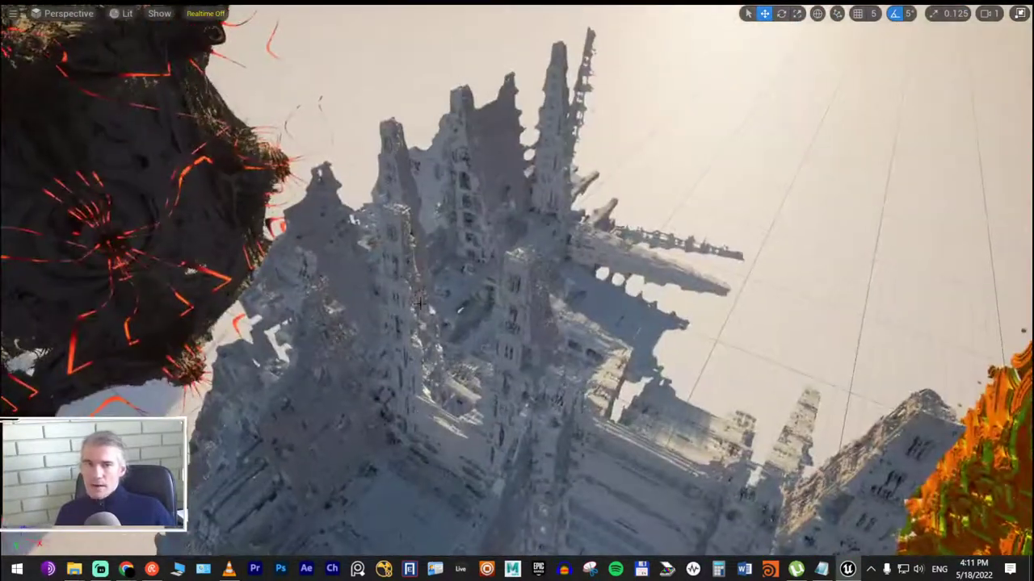
right_drag(454, 267, 454, 267)
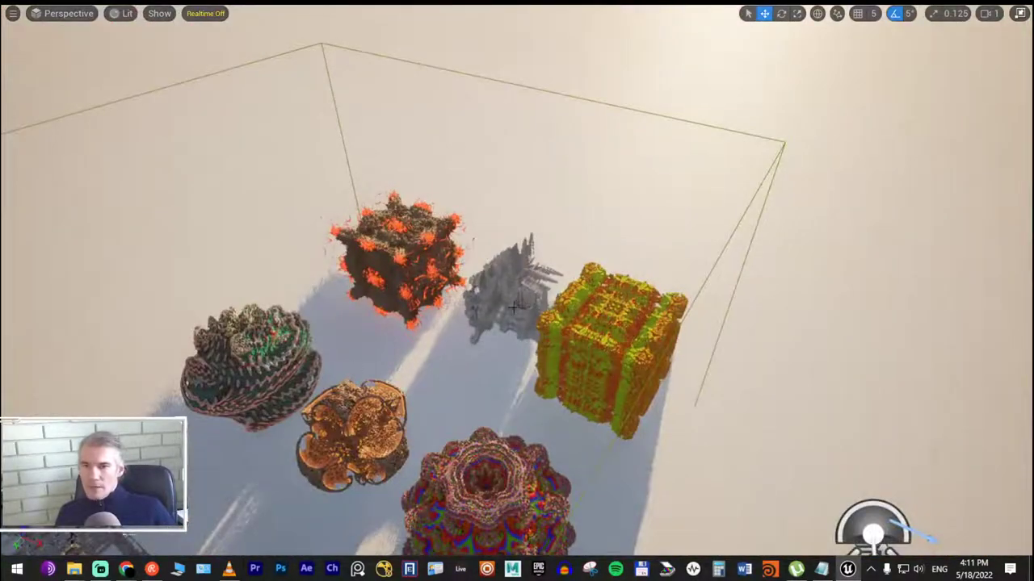
right_drag(514, 307, 513, 307)
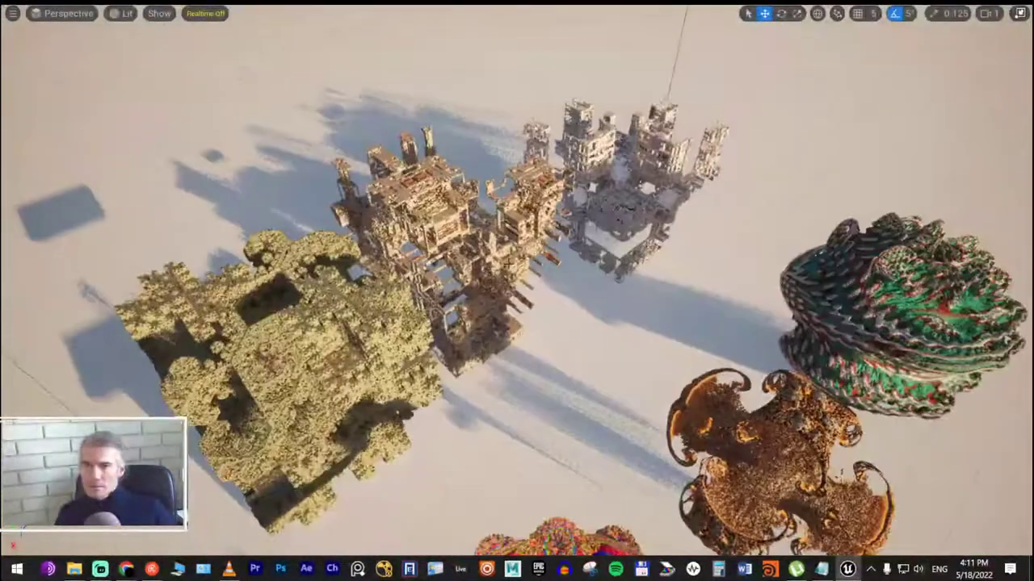
right_drag(592, 224, 592, 224)
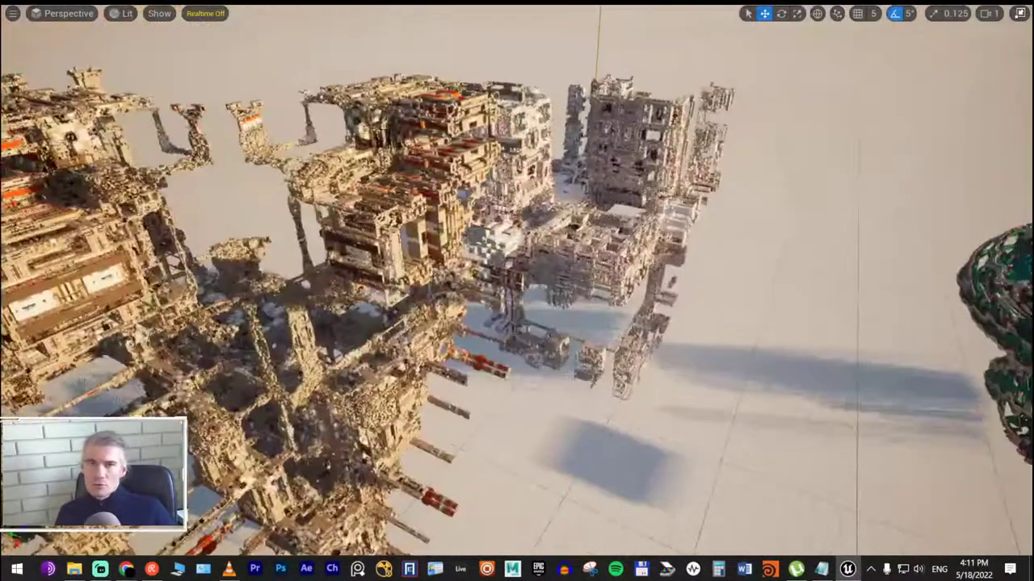
click(588, 253)
right_drag(517, 291, 517, 290)
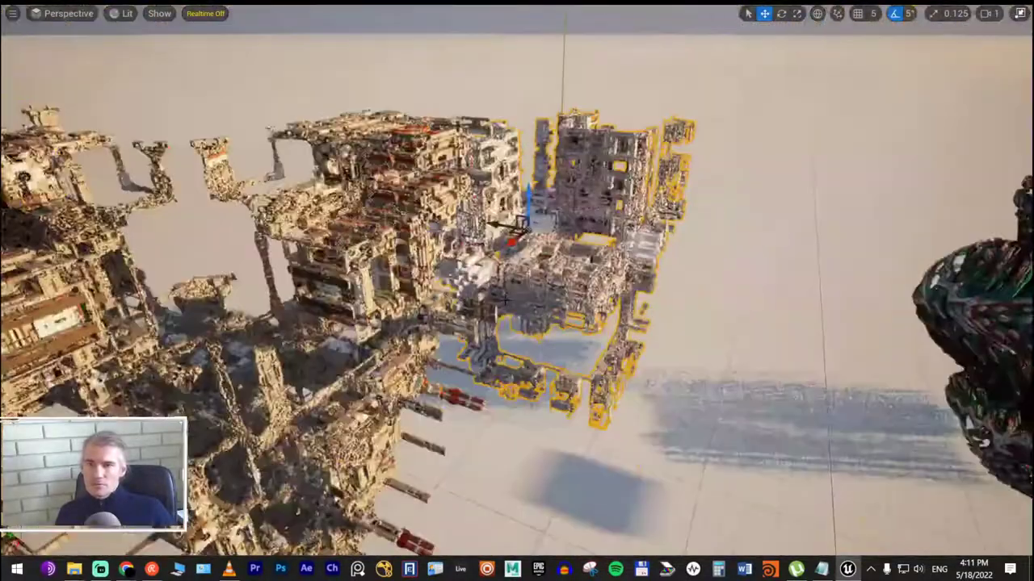
right_drag(517, 291, 340, 264)
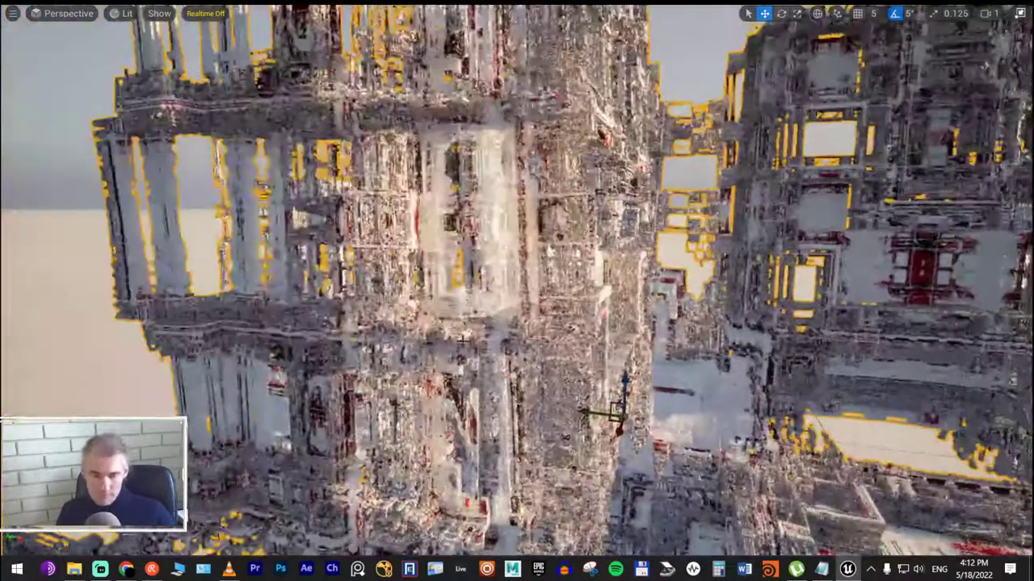
key(F11)
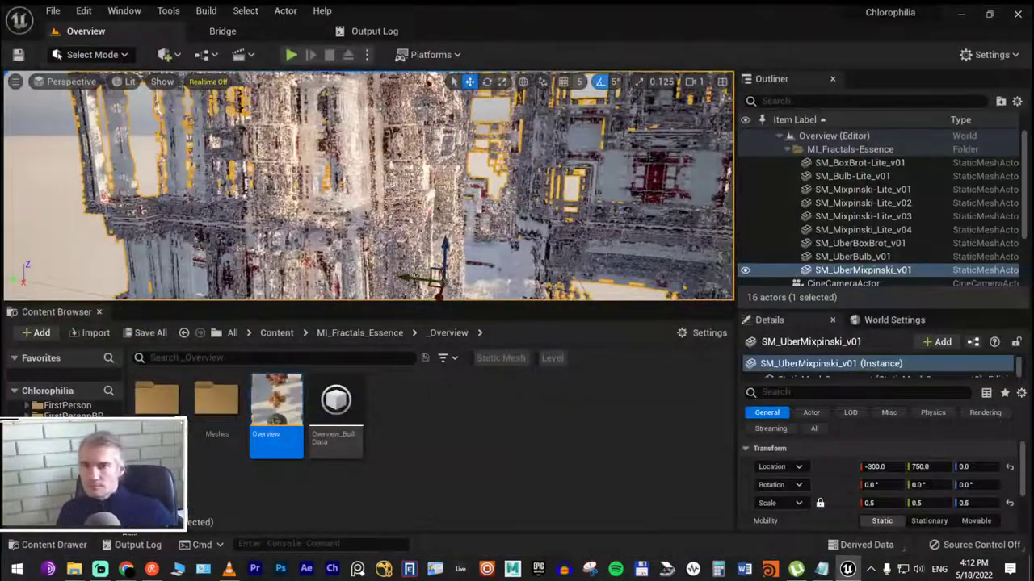
Find the fractal tower's material, MI_UberMixpinski_v01, in the Content Browser
right_click(280, 147)
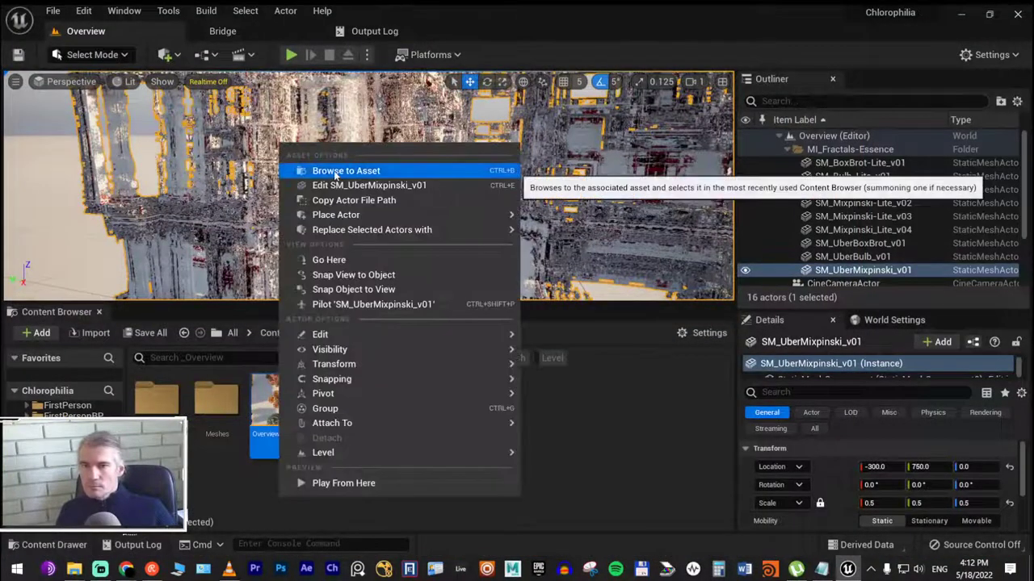
mouse_move(336, 215)
scroll(910, 503, down, 5)
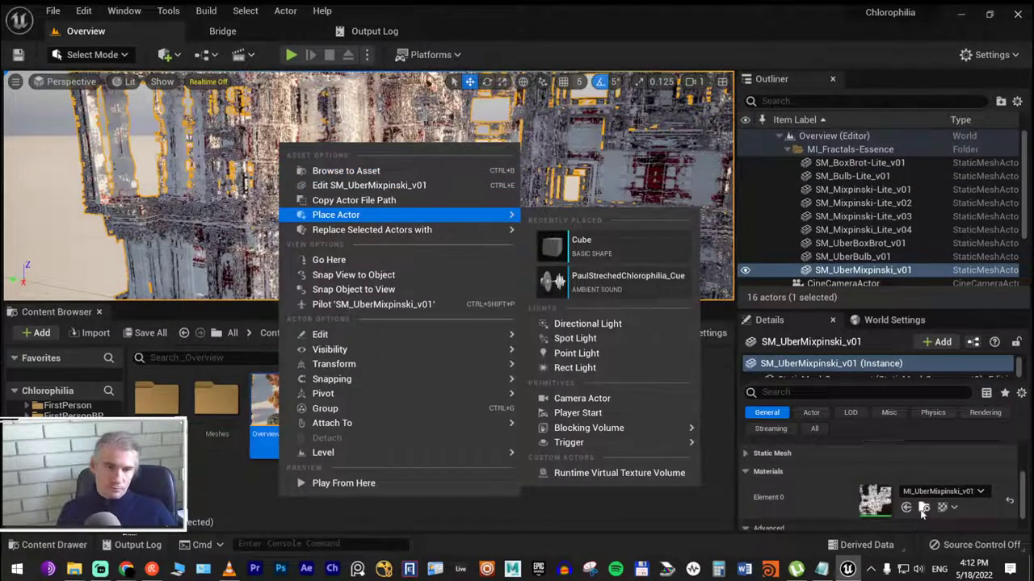
click(923, 507)
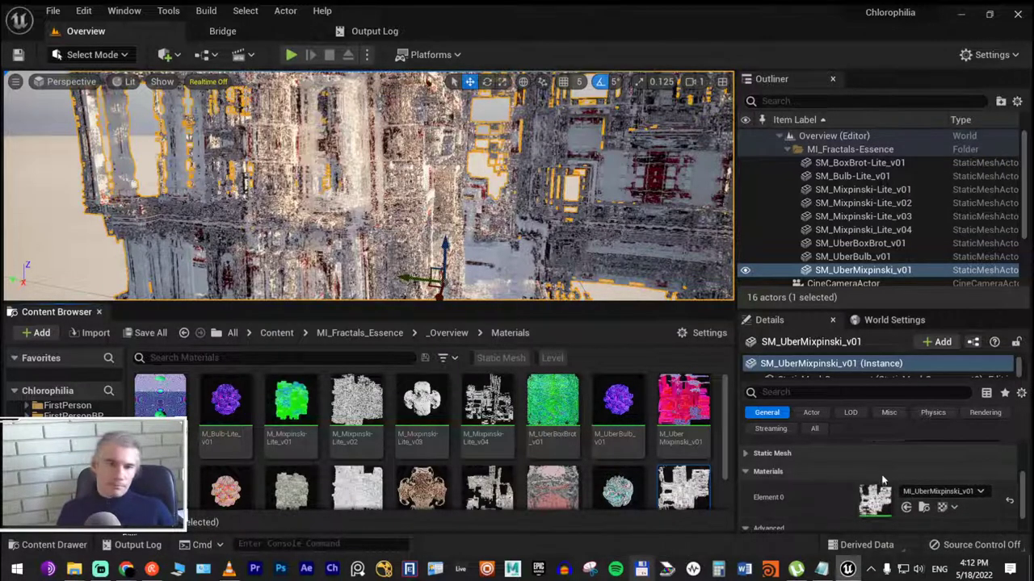
scroll(872, 469, down, 1)
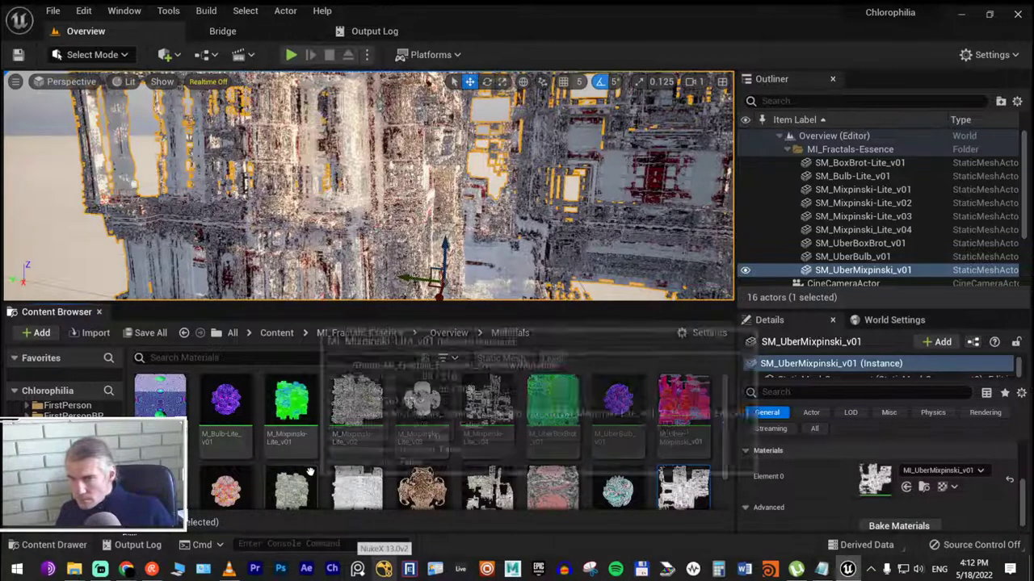
scroll(415, 438, down, 1)
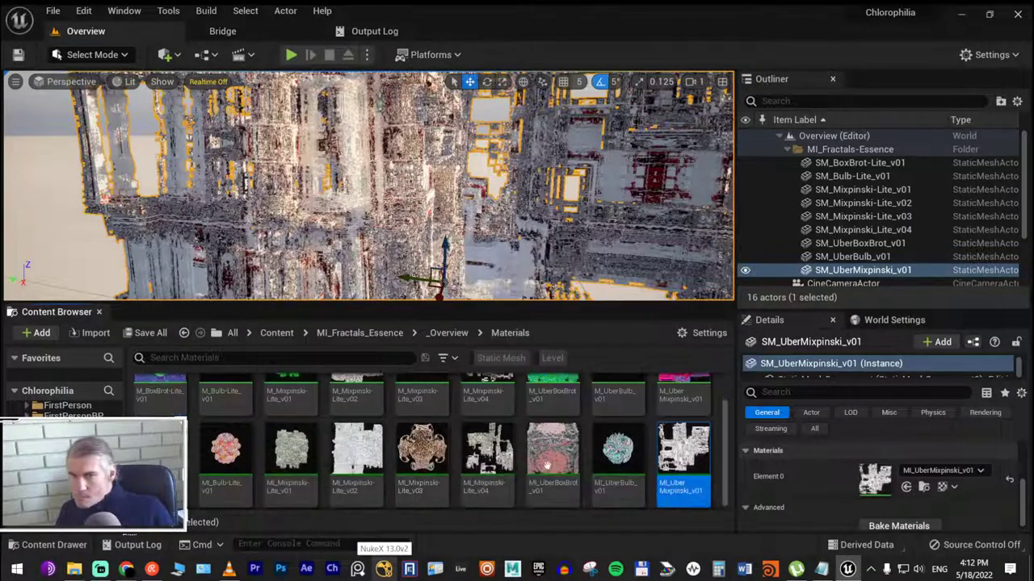
Duplicate MI_UberMixpinski_v01 as MI_UberMixpinski_v02 and assign it to the fractal's Element 0 slot
right_click(699, 456)
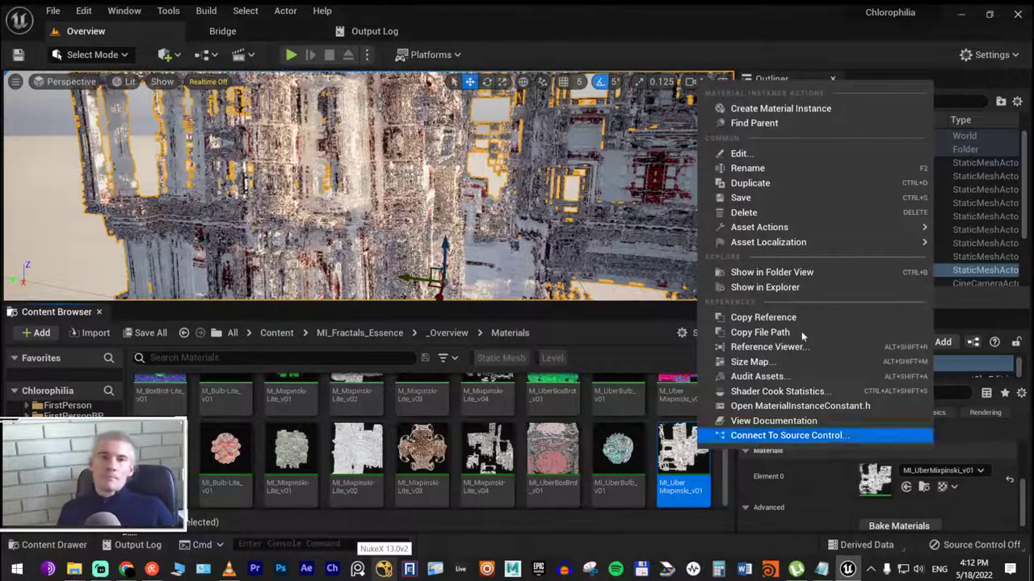
mouse_move(827, 247)
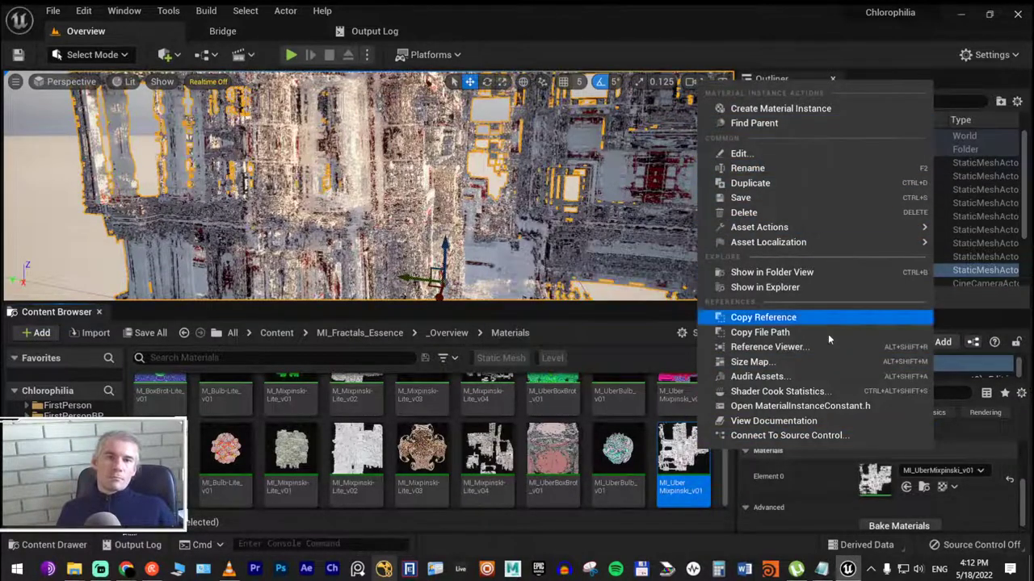
click(826, 274)
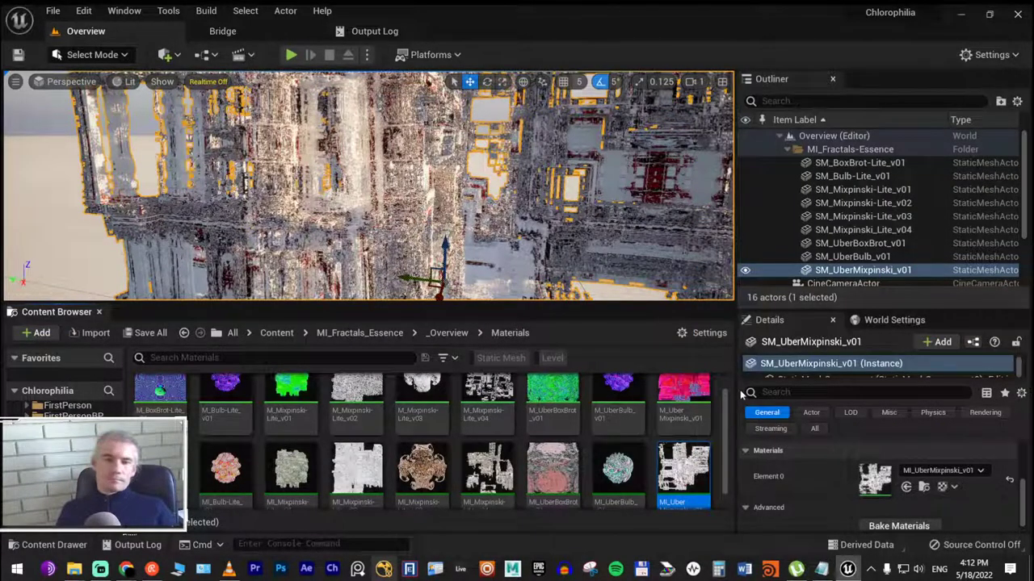
scroll(632, 453, down, 1)
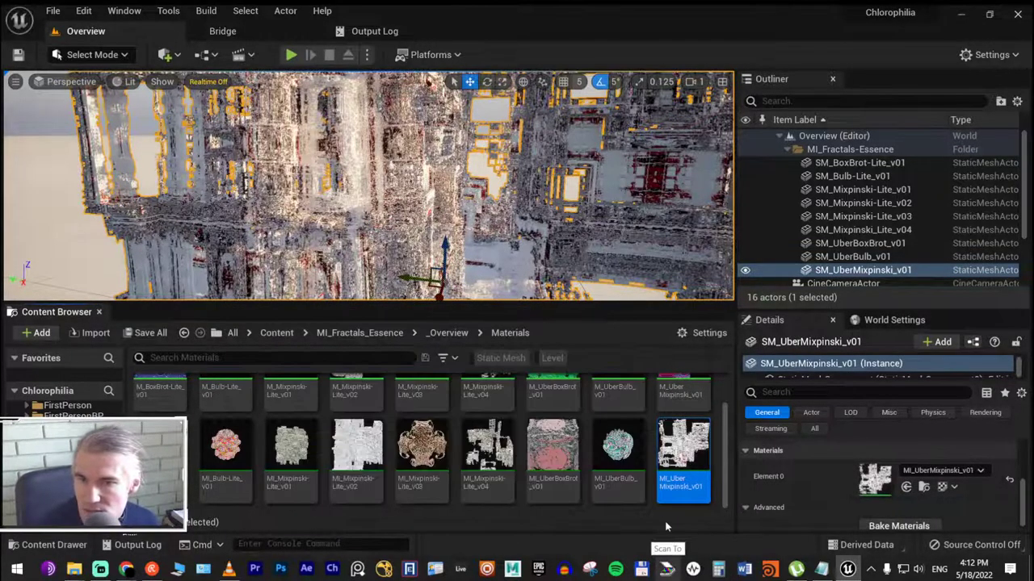
right_click(687, 434)
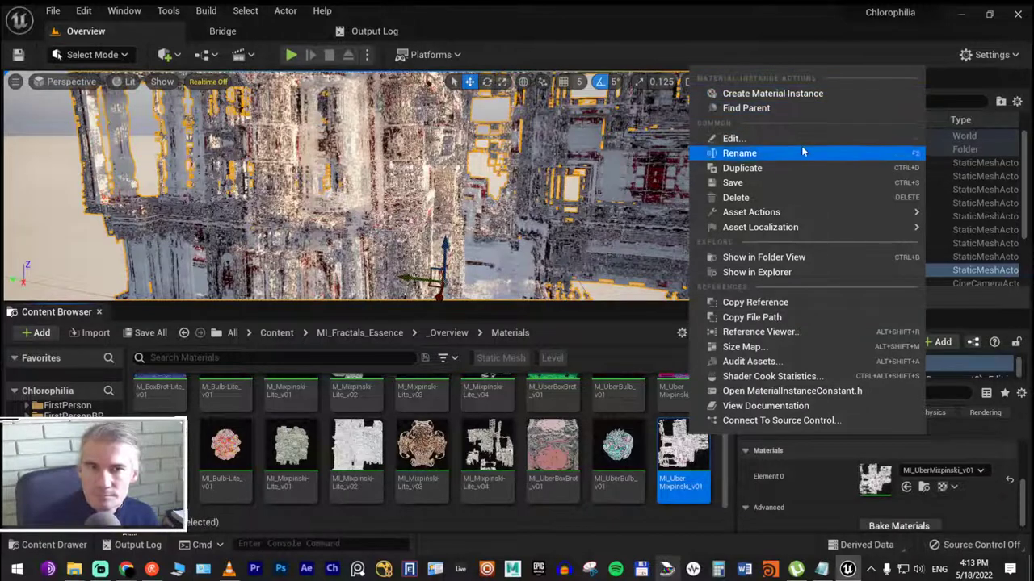
scroll(387, 466, down, 1)
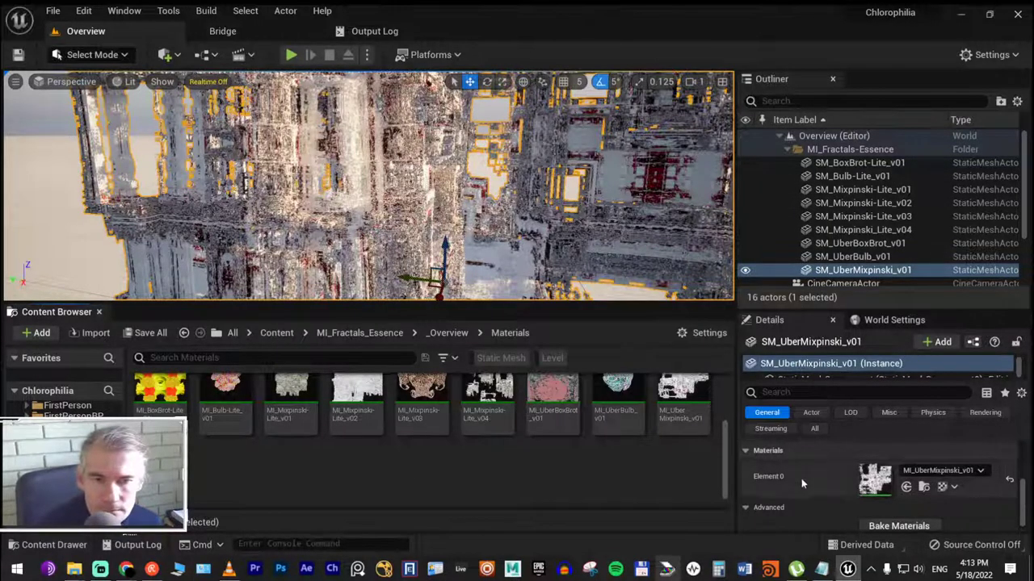
drag(682, 395, 989, 476)
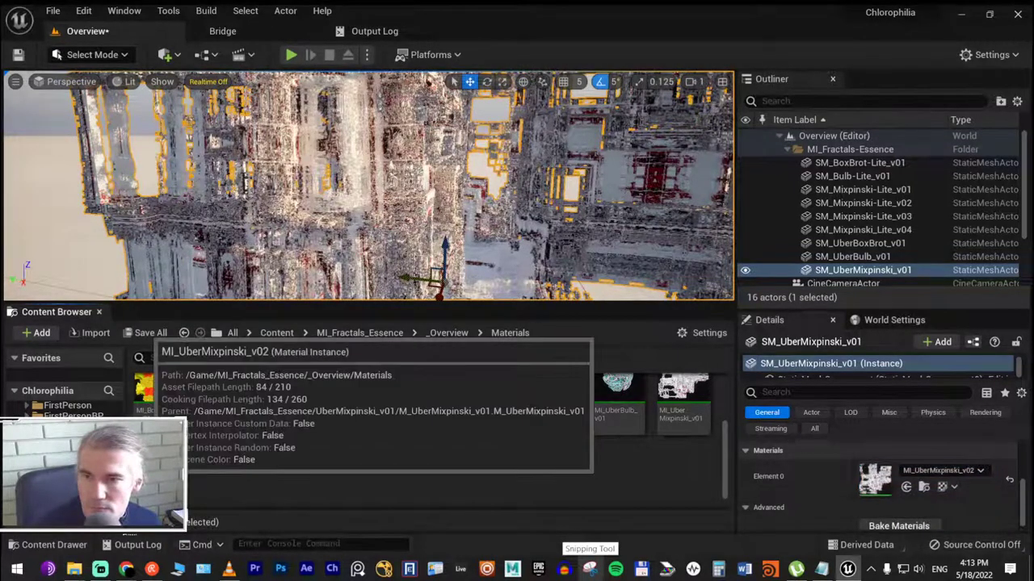
Open MI_UberMixpinski_v02, filter Details by 'eps', and set Epsilon to 0.01
double_click(149, 460)
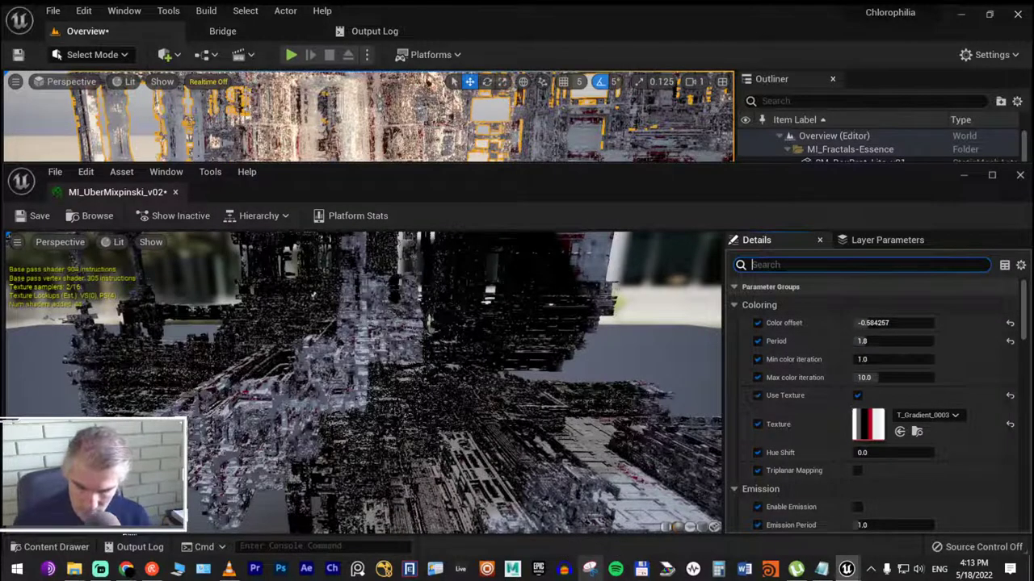
text(esp)
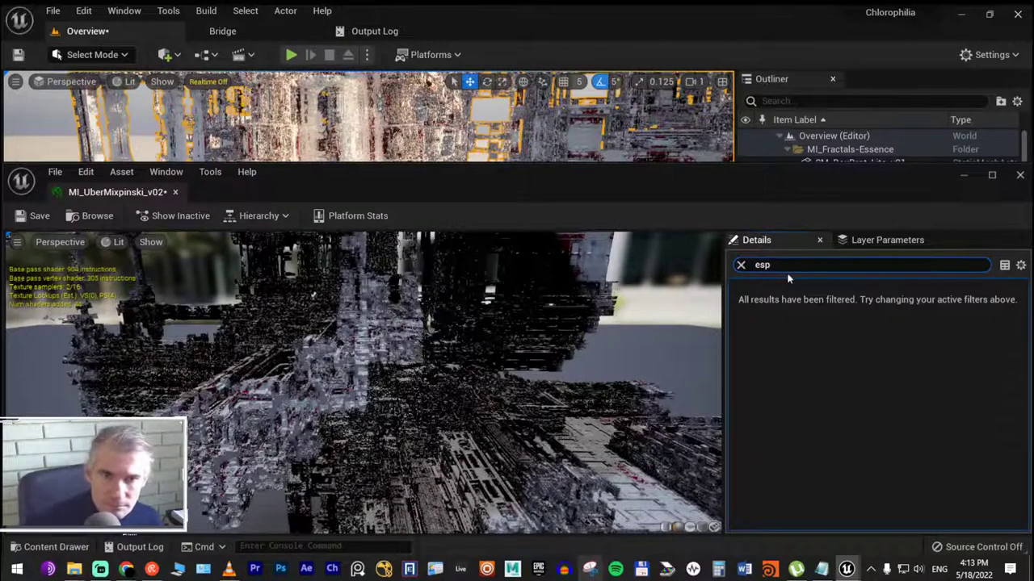
text(s)
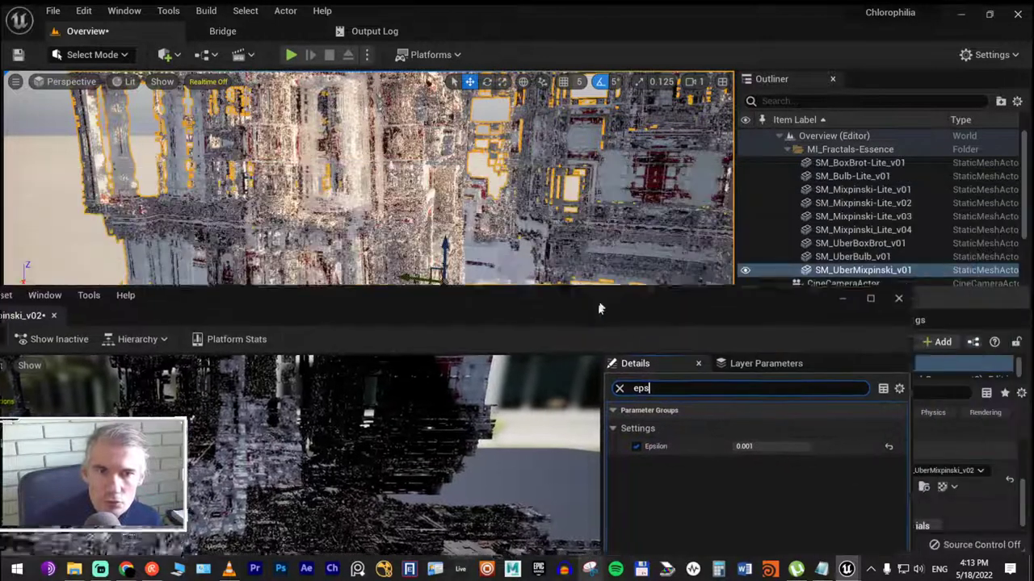
drag(722, 181, 594, 337)
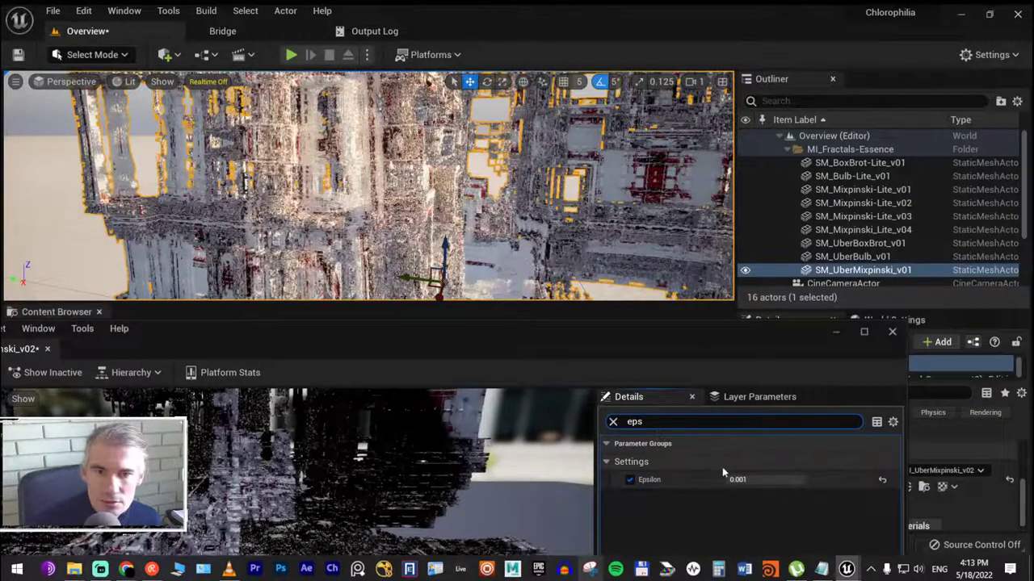
click(742, 480)
click(738, 479)
text(1)
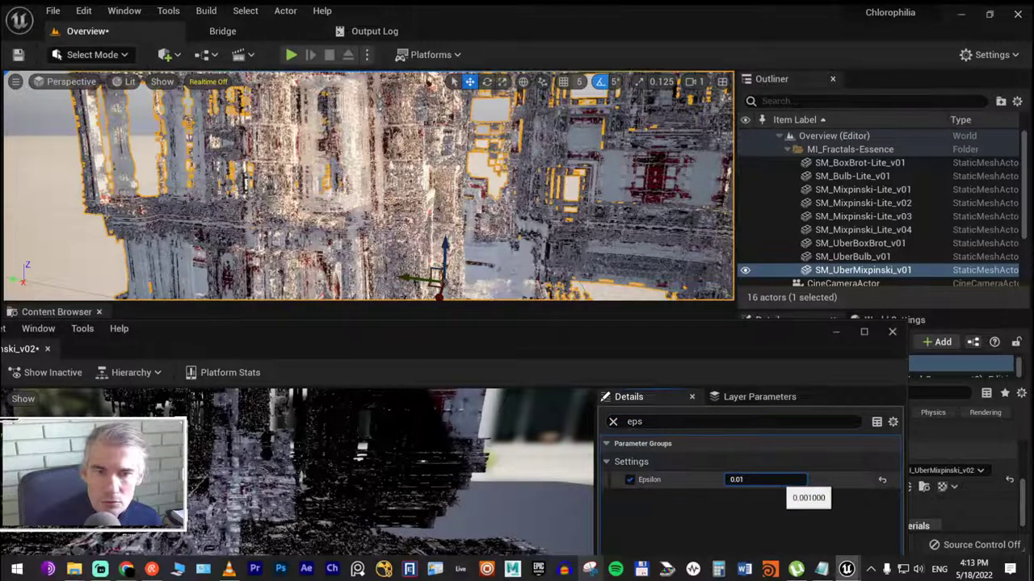
key(Return)
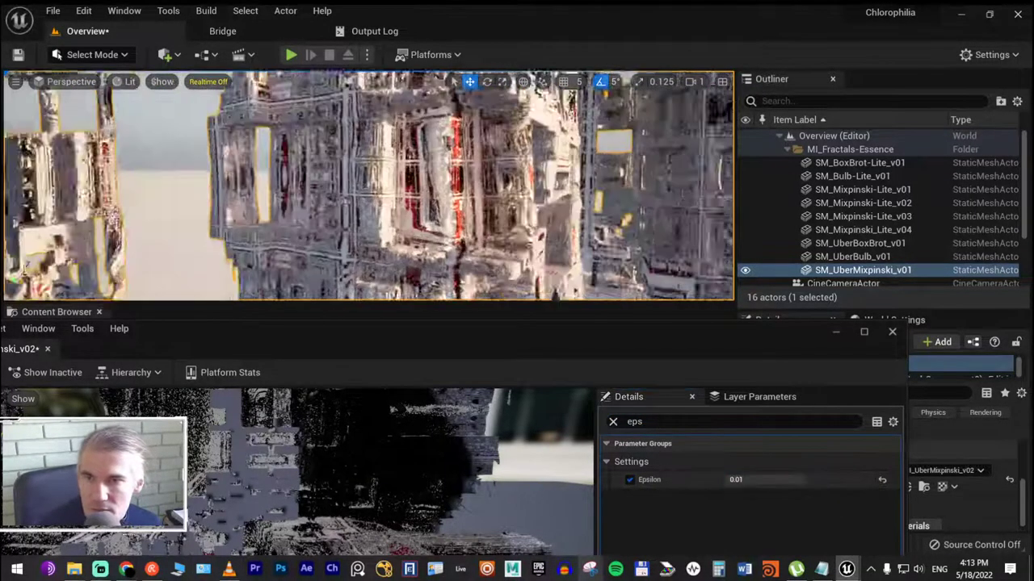
right_drag(363, 185, 355, 182)
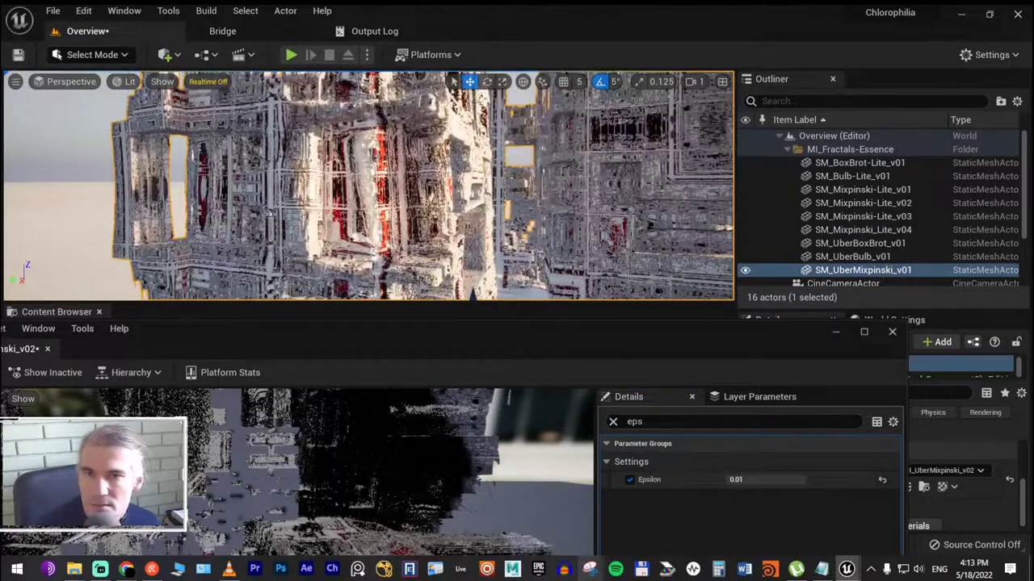
right_drag(406, 211, 403, 211)
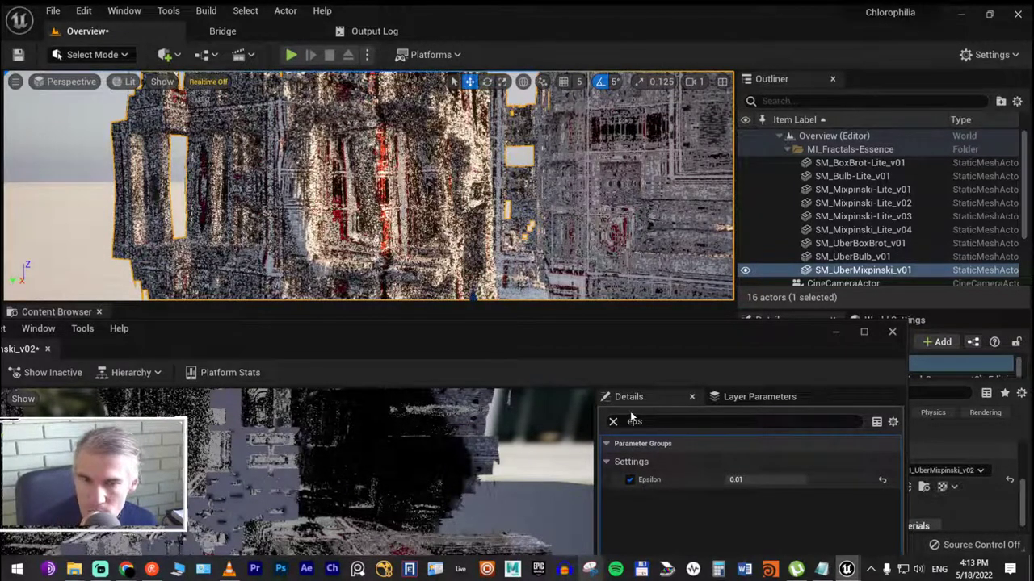
Try Epsilon values 1.0, 0.1 and 0.01, settle on 0.001, and close the editor
click(732, 480)
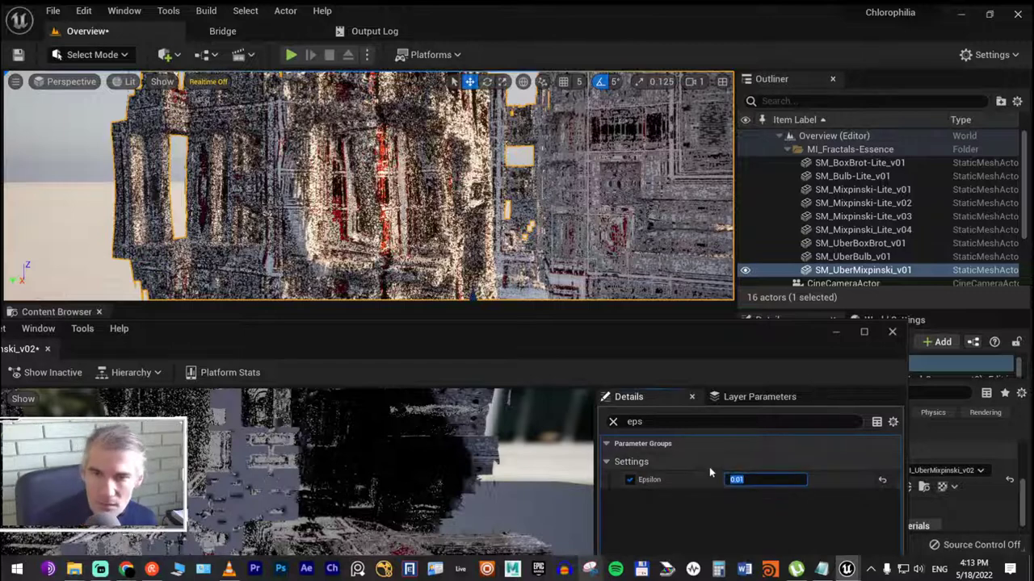
text(1)
key(Return)
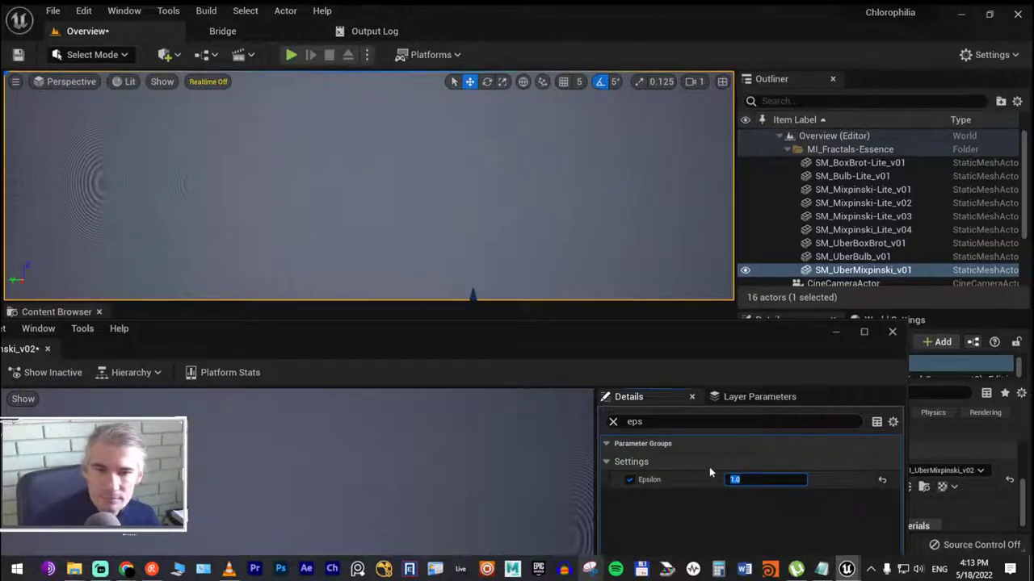
text(0.1)
key(Return)
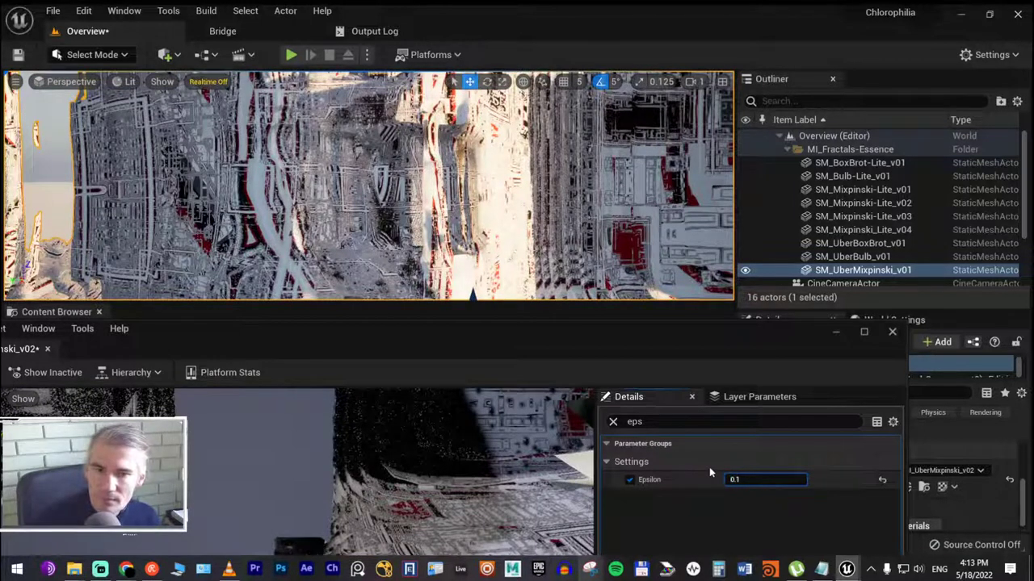
text(.01)
key(Return)
key(Home)
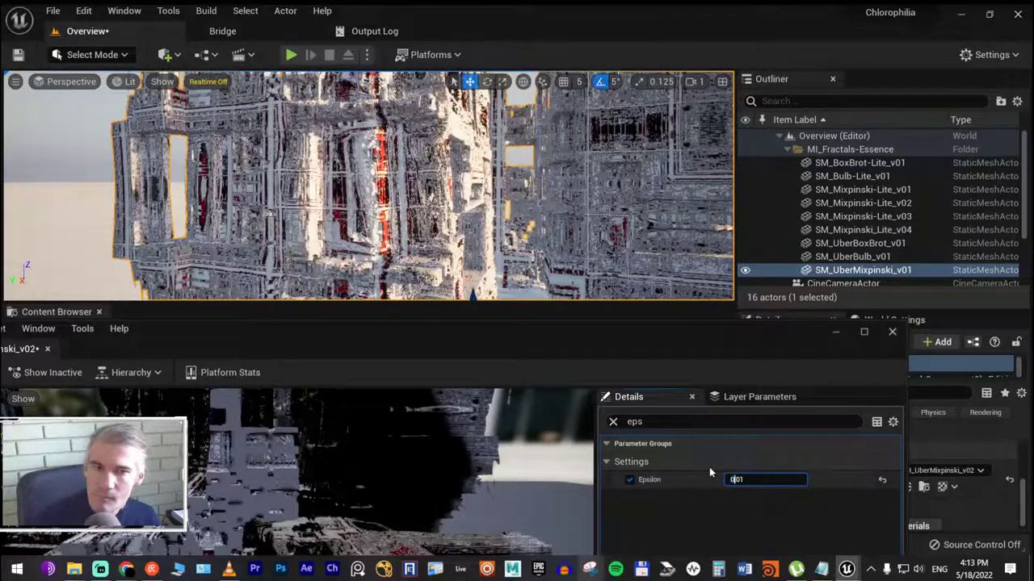
text(0)
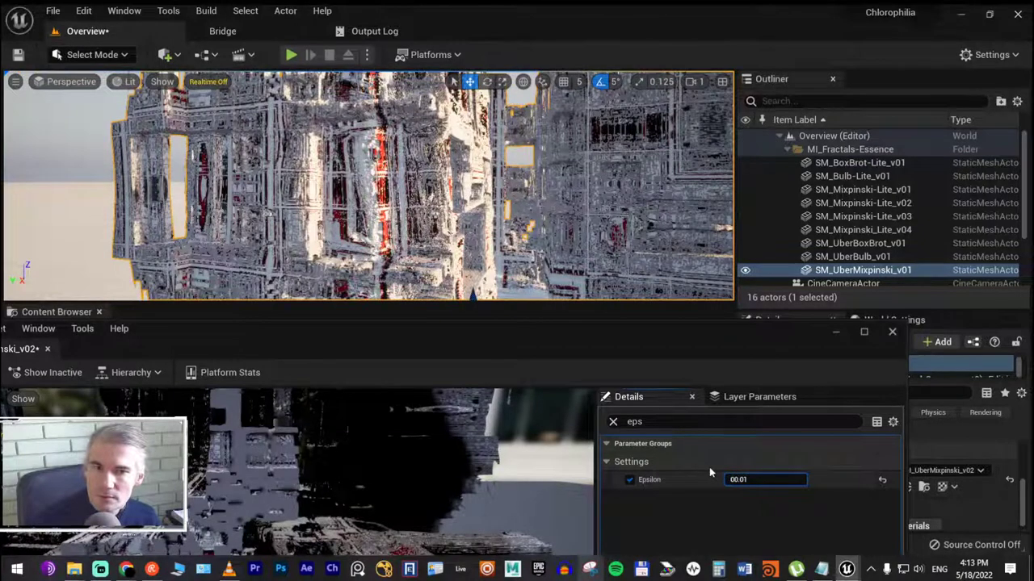
key(BackSpace)
text(0)
key(Return)
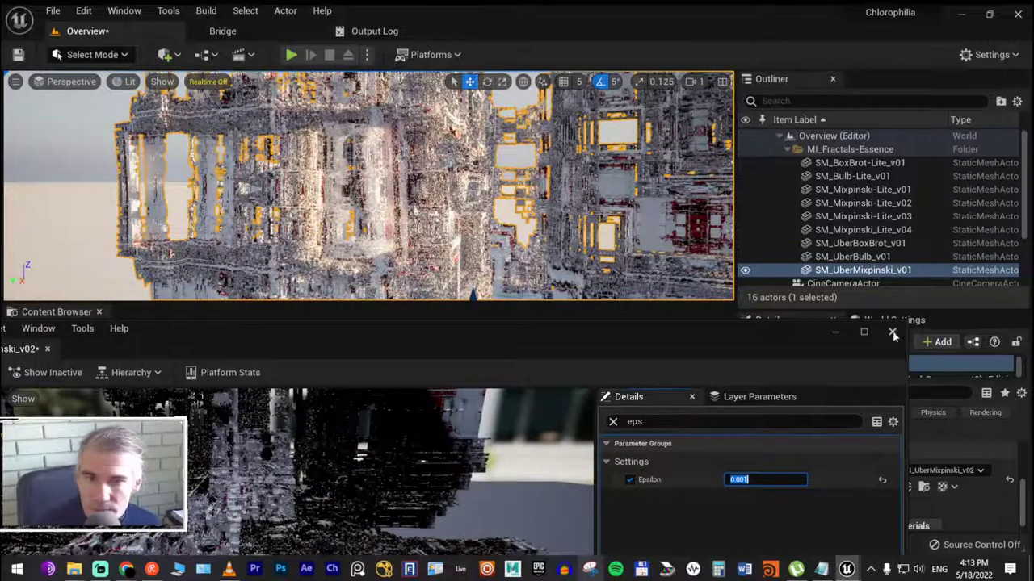
click(893, 336)
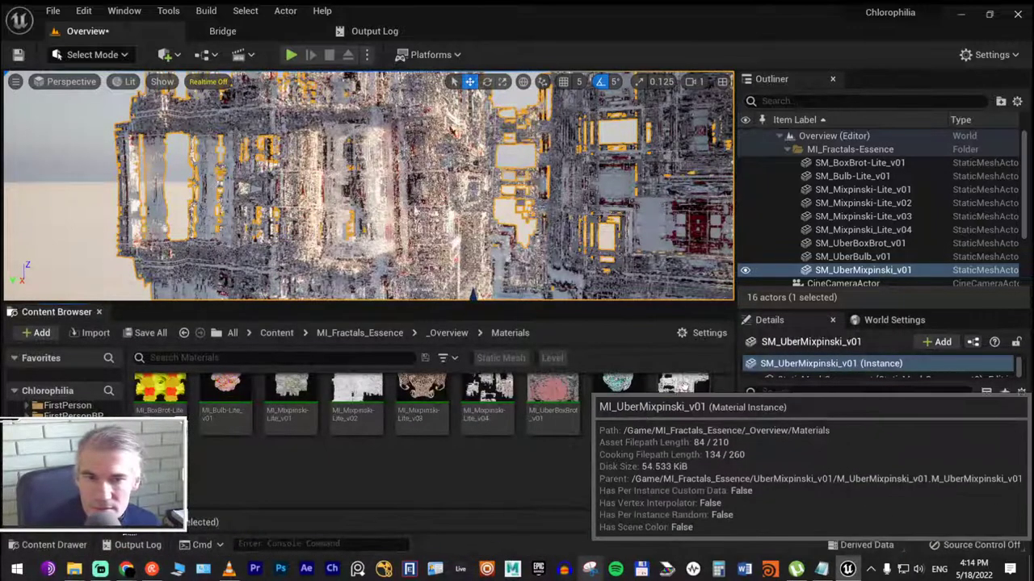
Reapply MI_UberMixpinski_v01 to Element 0, fly through the fractals fullscreen, then select SM_Mixpinski-Lite_v02
drag(683, 395, 880, 481)
right_drag(361, 172, 358, 172)
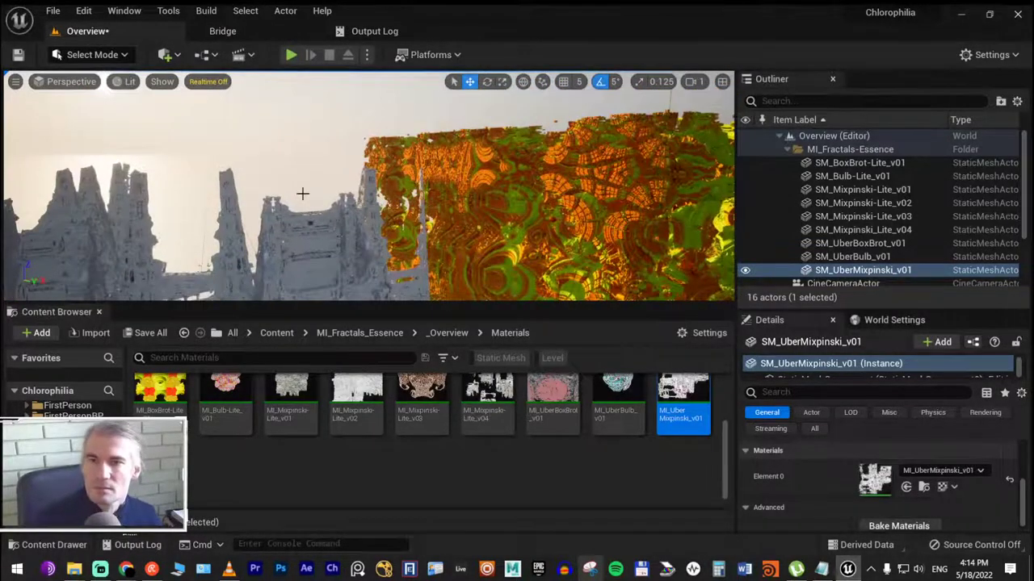
key(F11)
right_drag(302, 194, 302, 193)
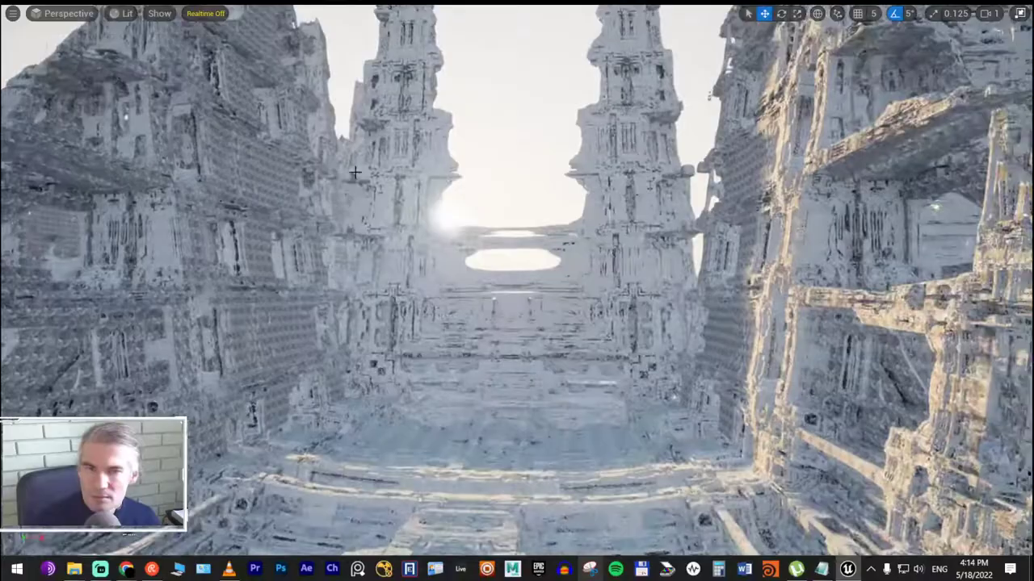
right_drag(355, 172, 407, 177)
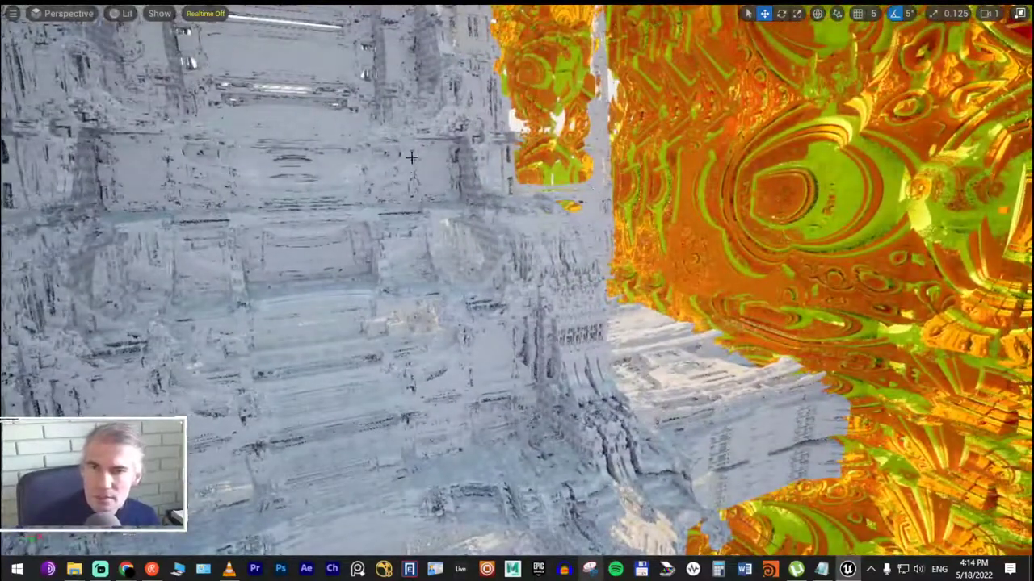
key(F11)
click(408, 185)
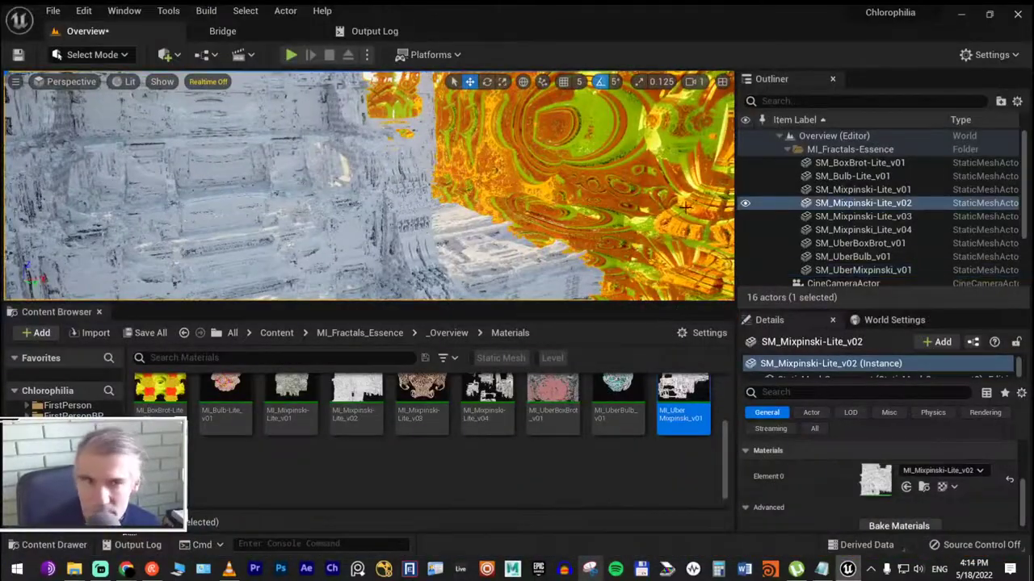
Browse to MI_Mixpinski-Lite_v02 from the Element 0 slot in Details
click(923, 487)
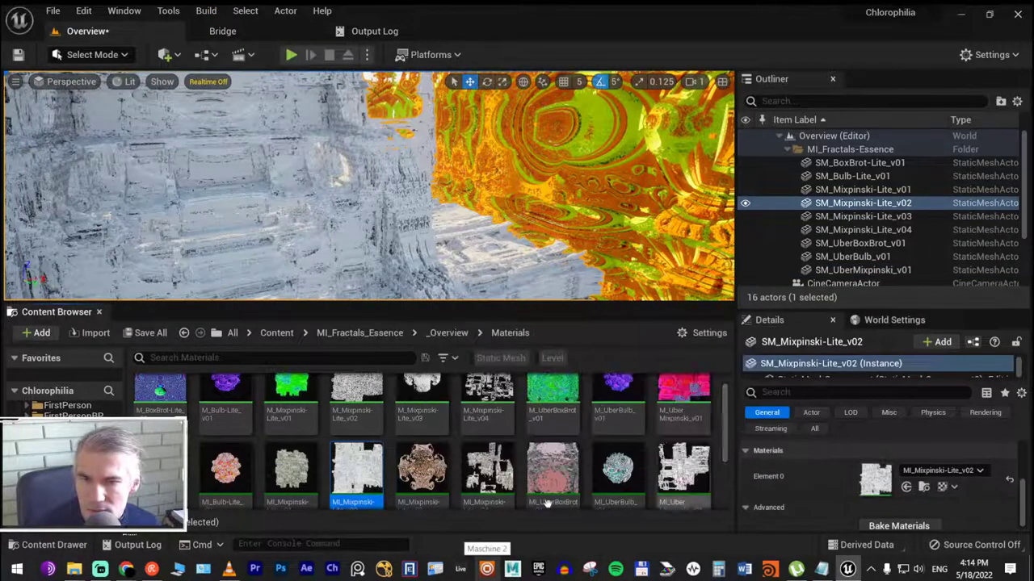
scroll(412, 454, down, 1)
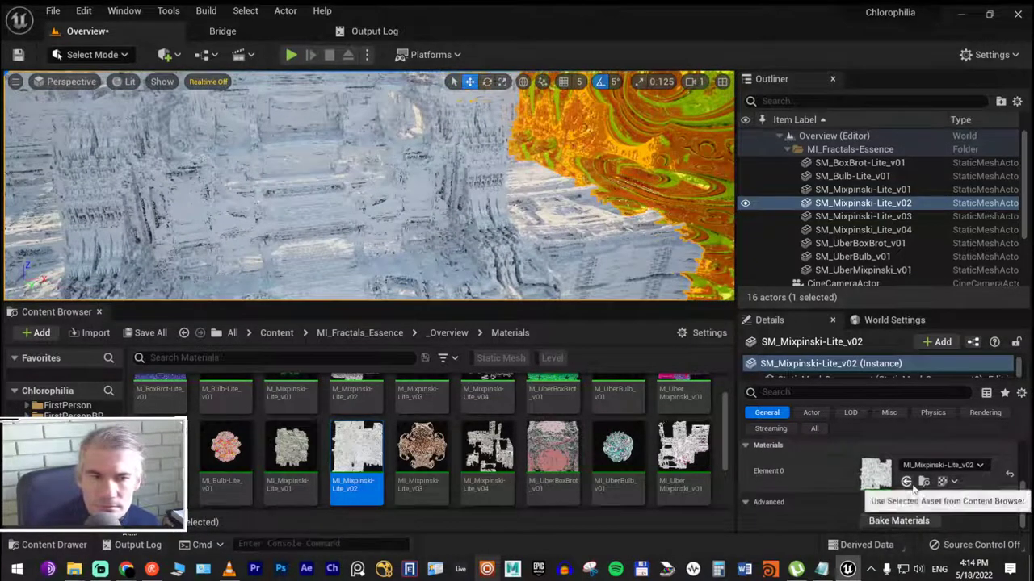
click(909, 485)
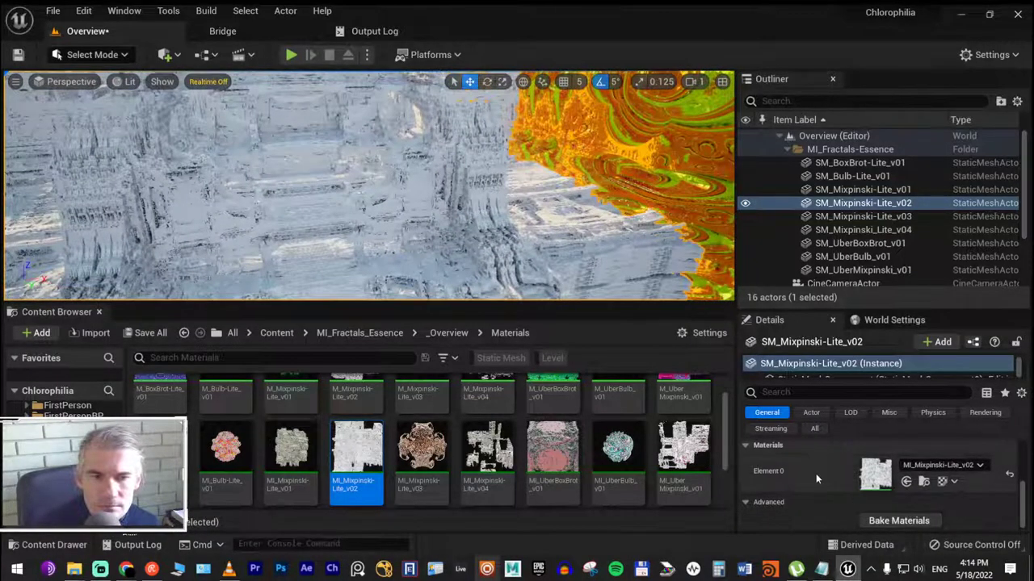
Open MI_Mixpinski-Lite_v02, orbit and zoom its cube preview, then close the editor
double_click(352, 457)
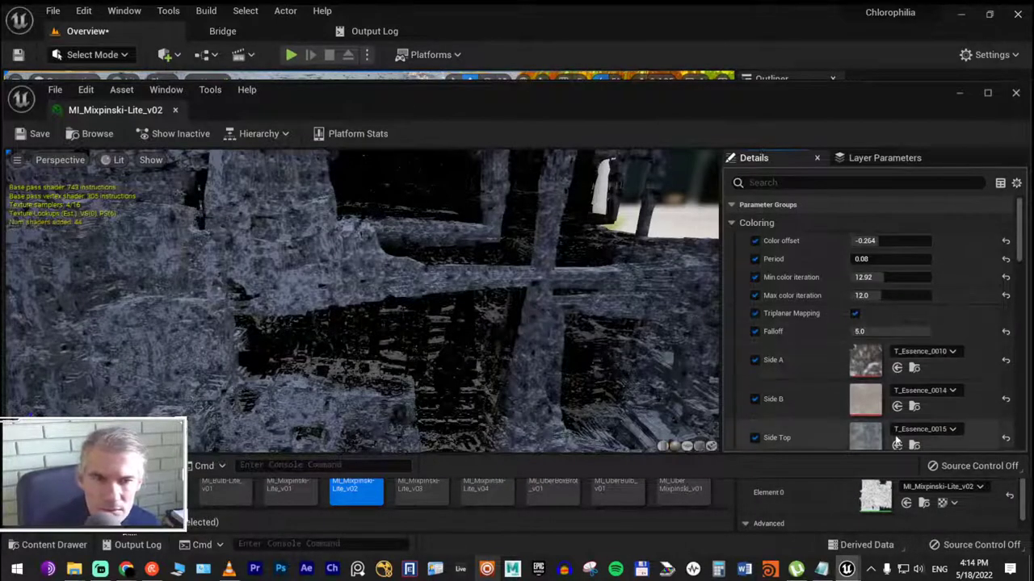
scroll(866, 364, down, 2)
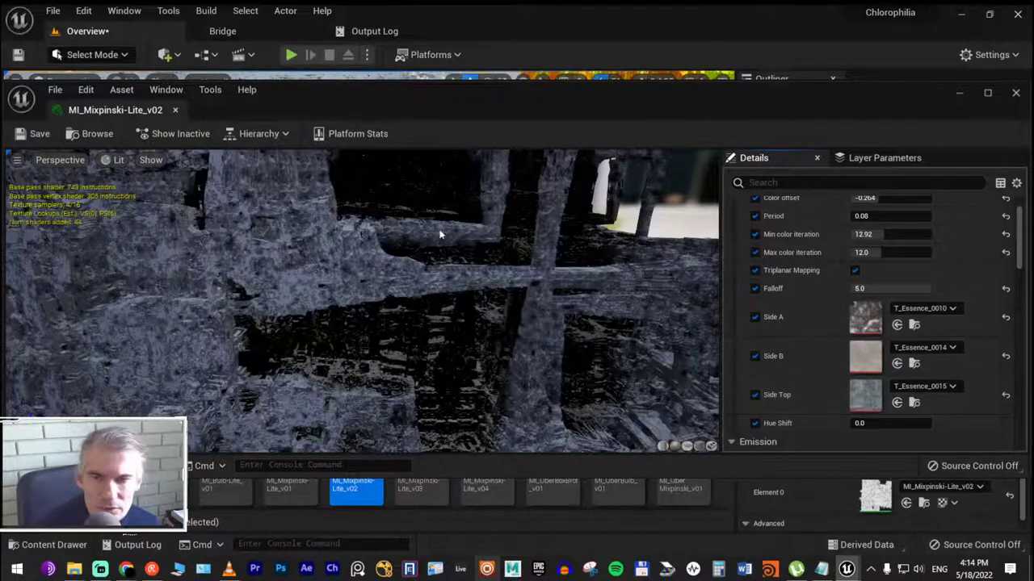
scroll(443, 235, down, 5)
scroll(443, 236, up, 4)
drag(443, 236, 442, 323)
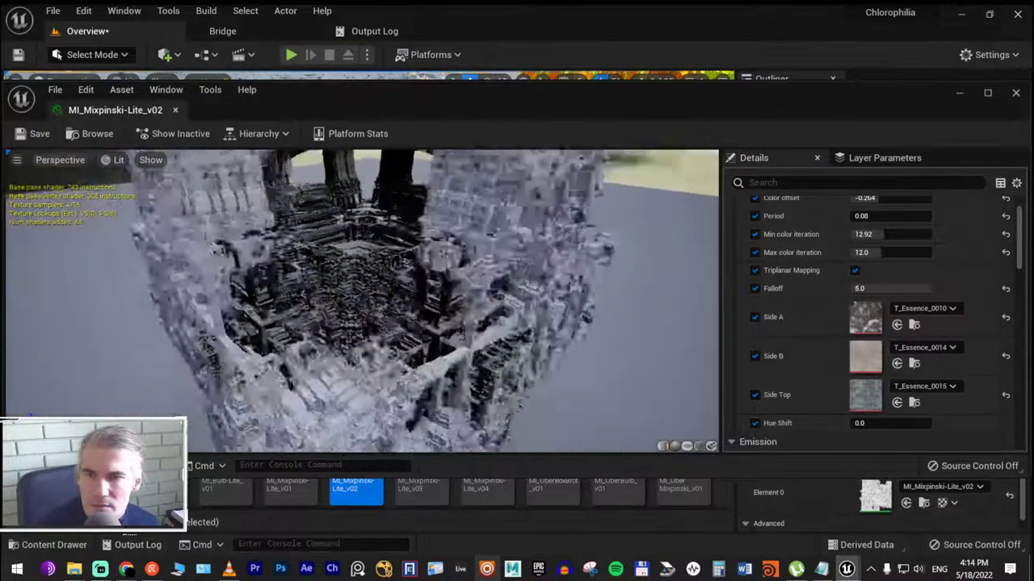
scroll(464, 250, up, 3)
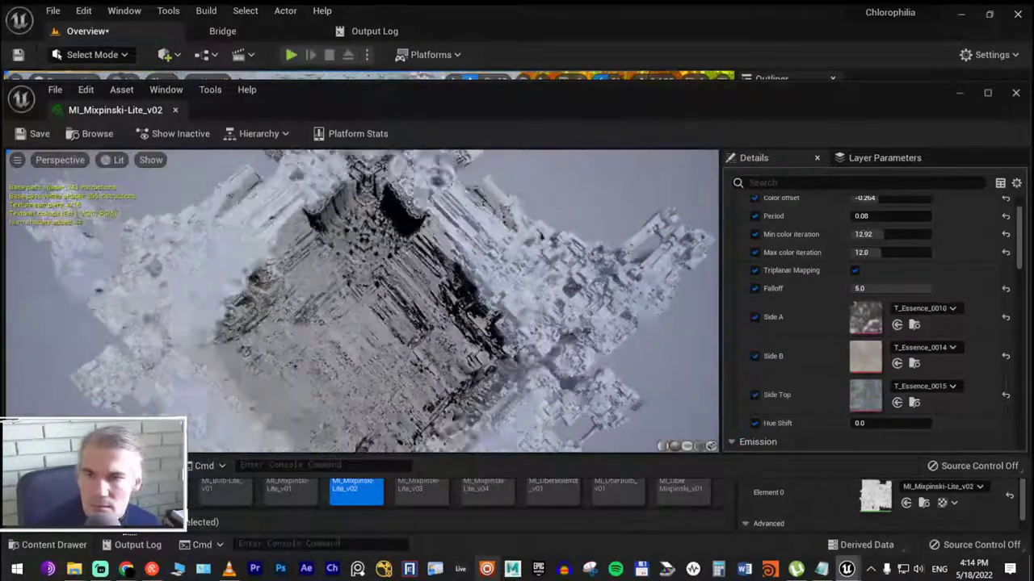
scroll(464, 250, up, 3)
scroll(412, 280, down, 2)
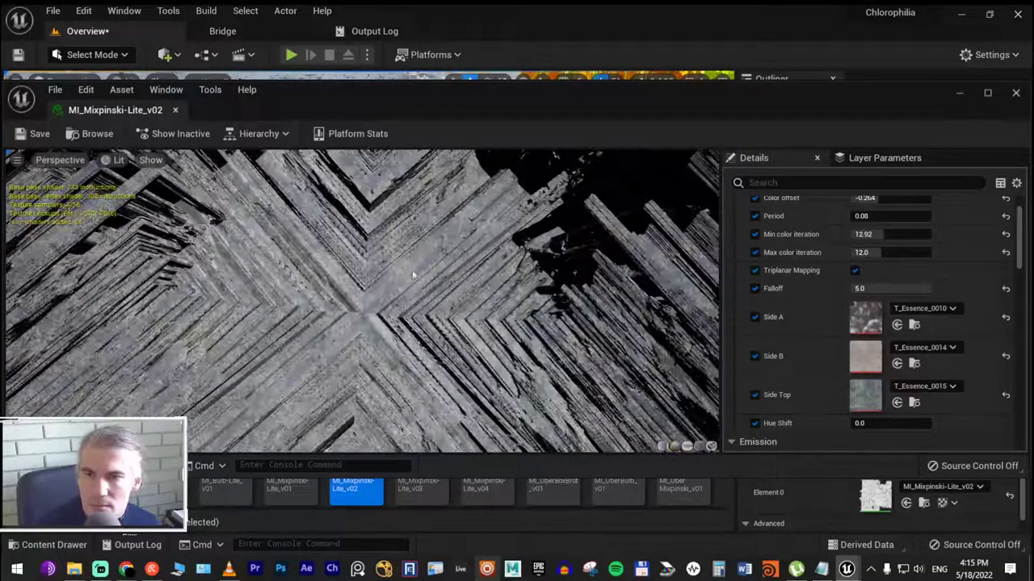
scroll(410, 253, up, 2)
scroll(410, 254, down, 5)
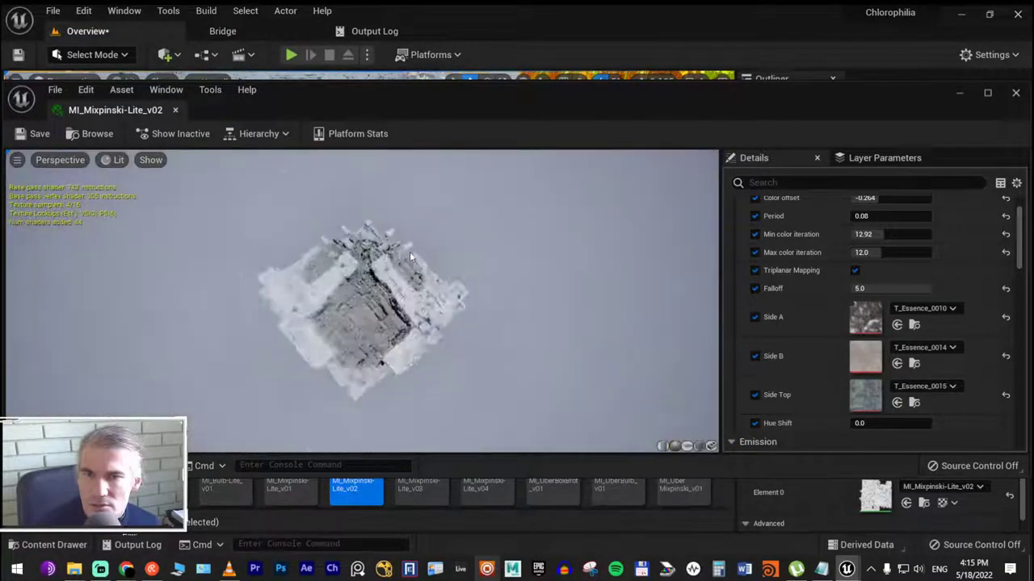
scroll(410, 253, up, 2)
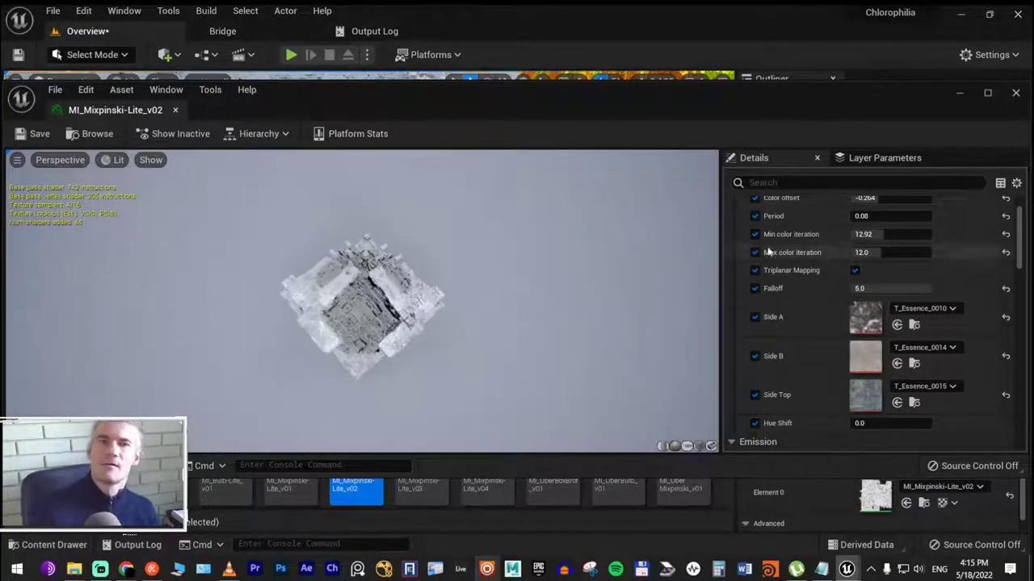
click(1015, 94)
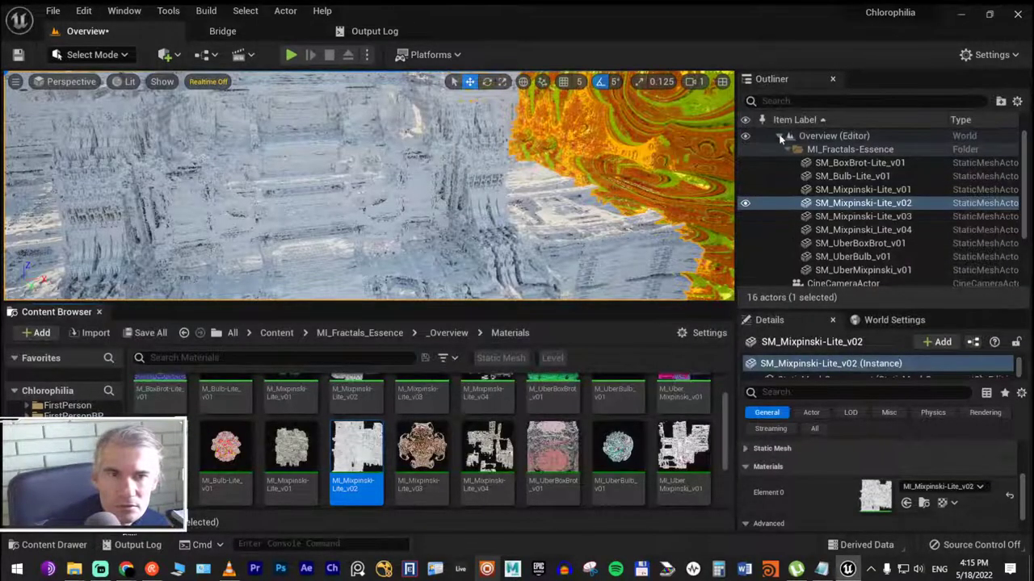
Collapse the fractals folder and hide DirectionalLight, the Lightmass volume, SkyAtmosphere and SkyLight
click(779, 135)
click(779, 135)
double_click(792, 149)
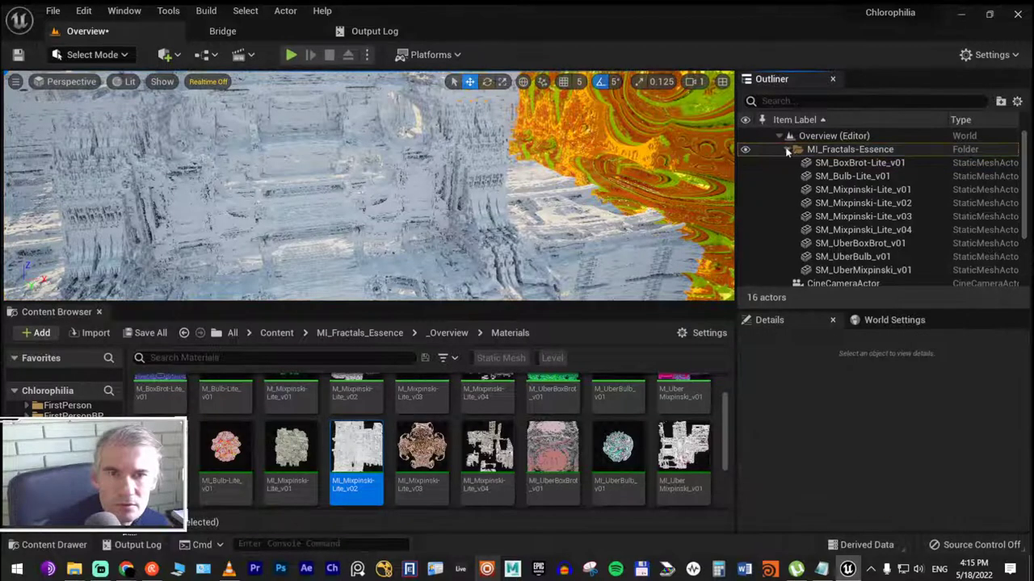
click(745, 177)
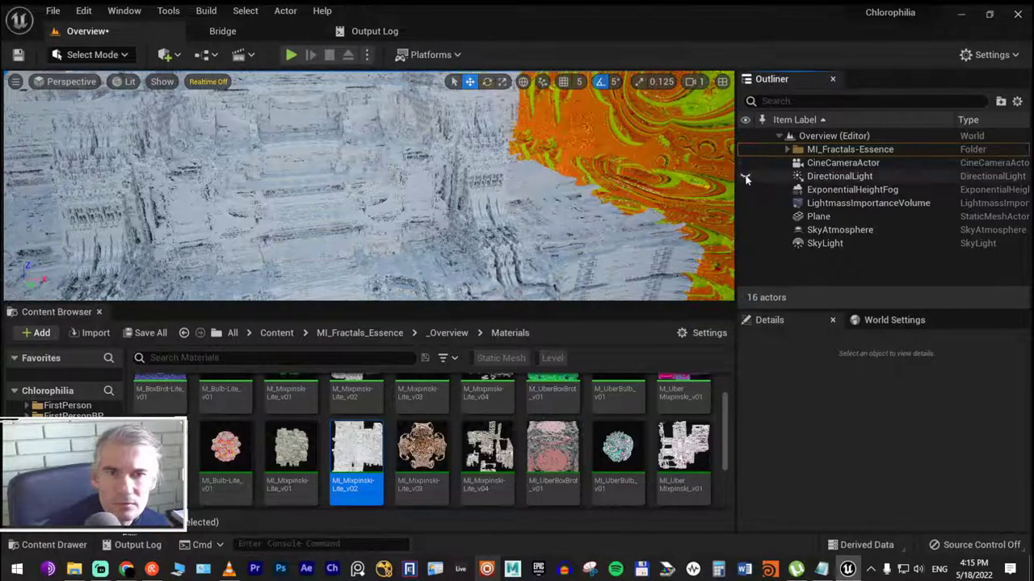
click(745, 177)
click(746, 177)
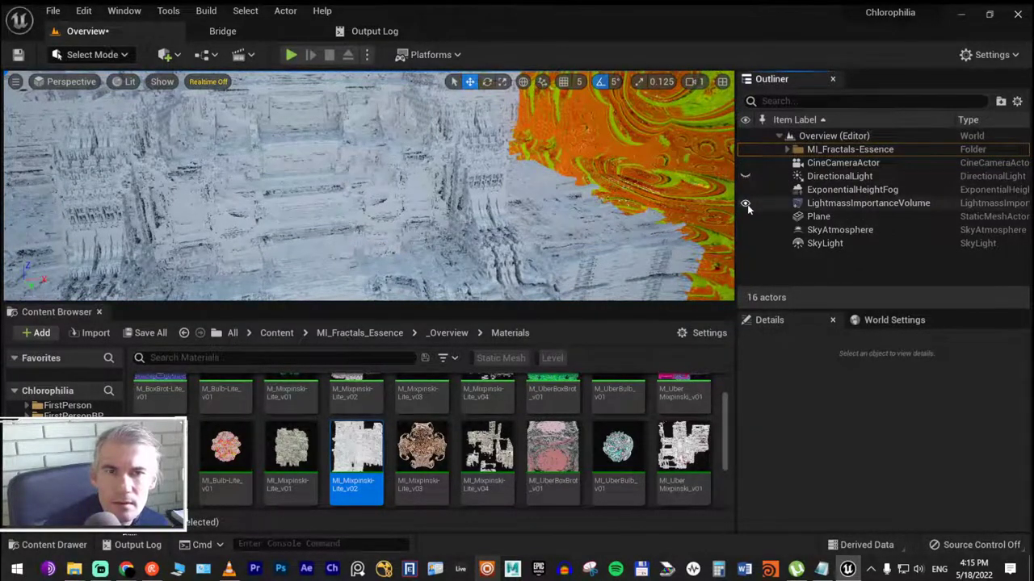
click(745, 203)
click(745, 229)
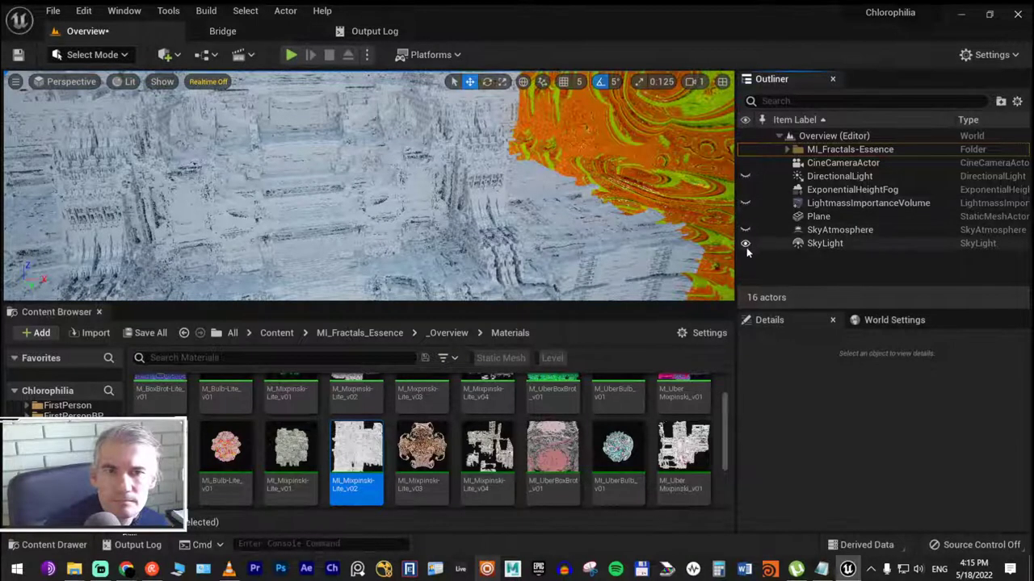
click(745, 244)
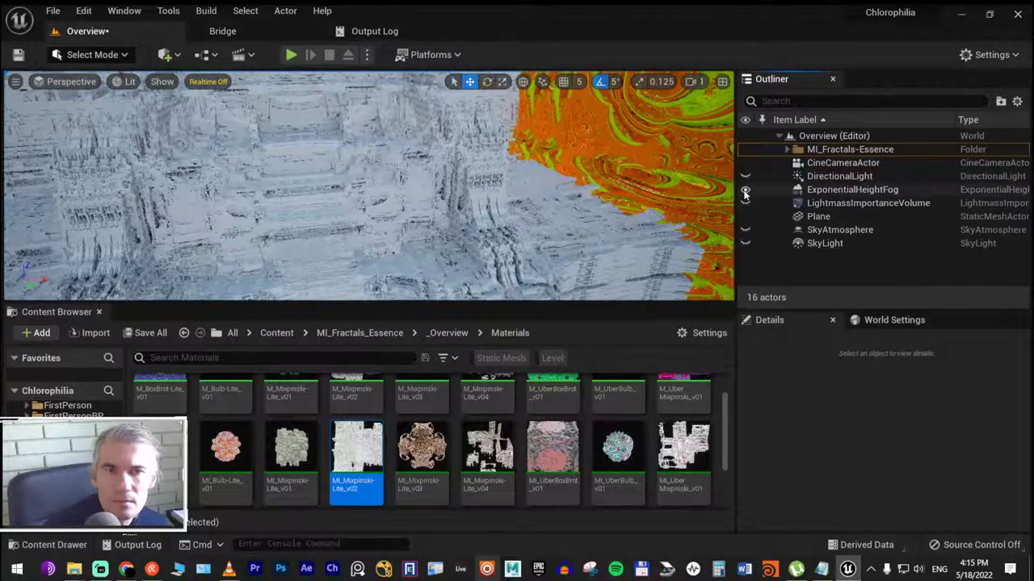
Fly around the darkened scene, then make SkyLight, DirectionalLight and SkyAtmosphere visible again
right_drag(404, 186, 404, 186)
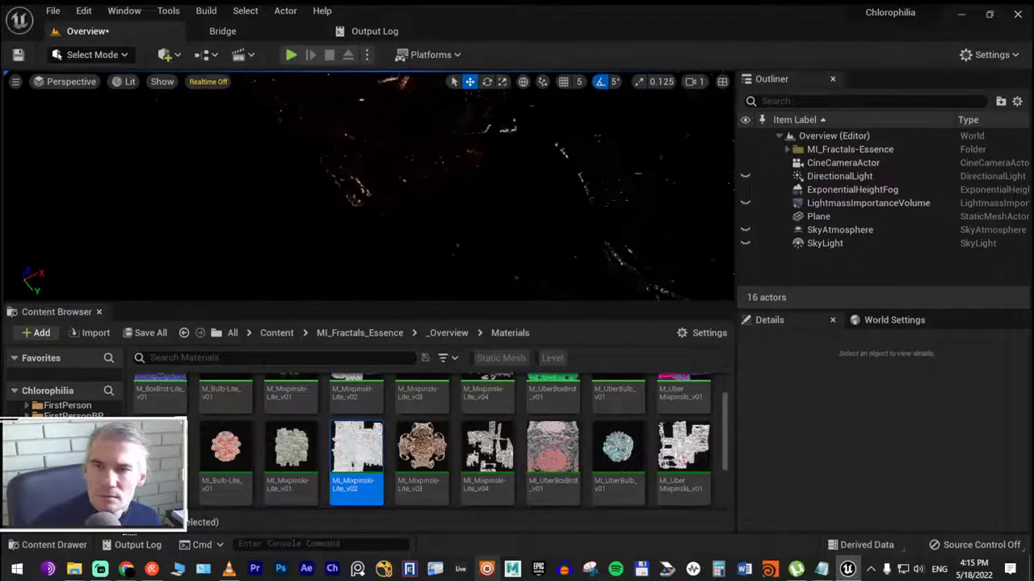
right_drag(404, 186, 404, 186)
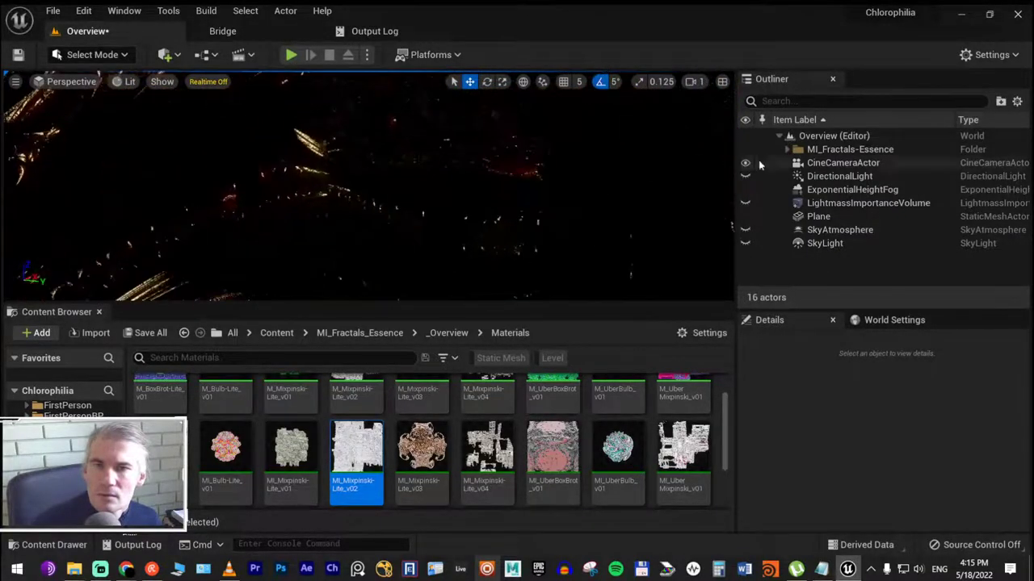
click(744, 244)
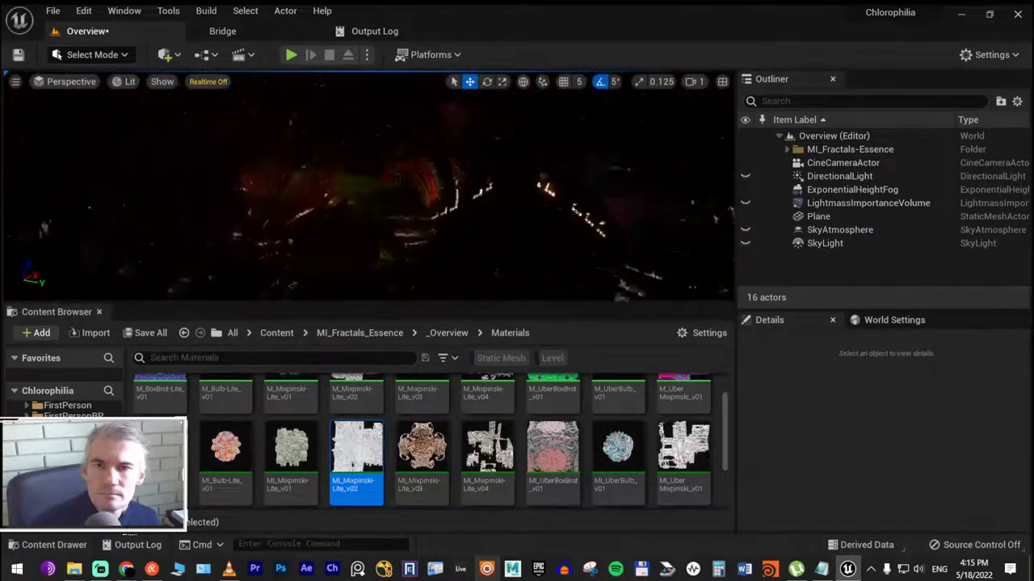
click(746, 232)
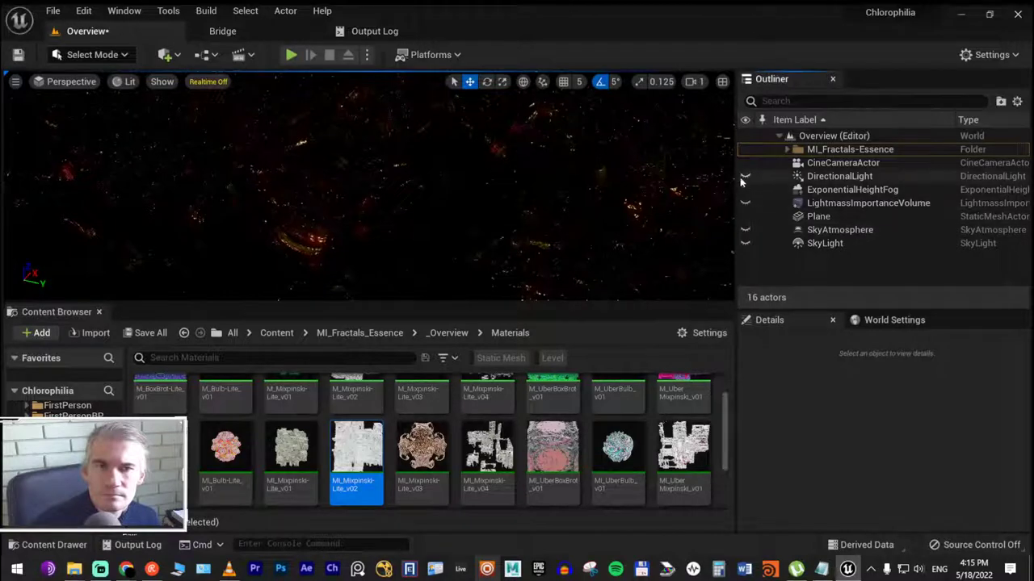
click(745, 177)
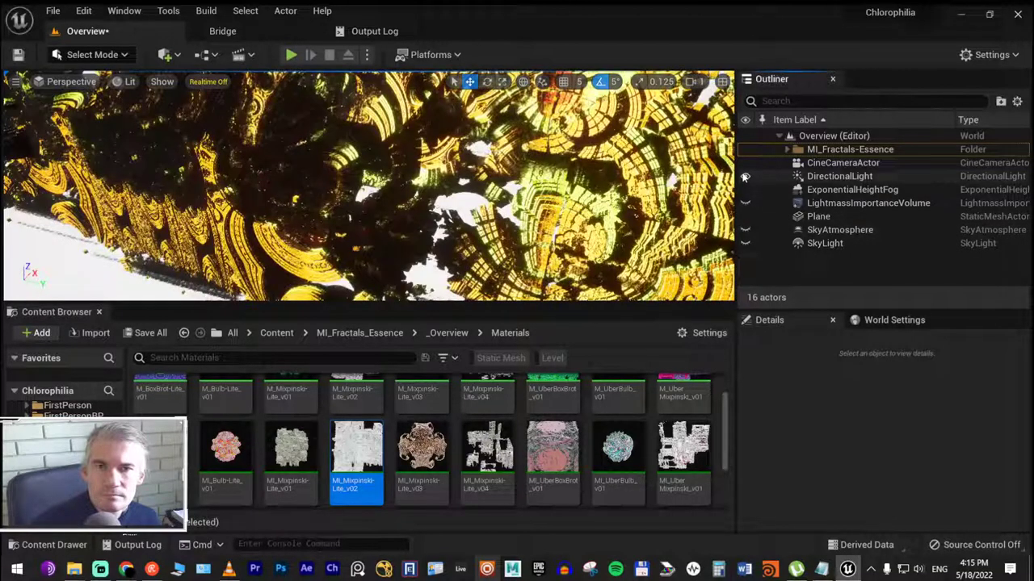
click(744, 230)
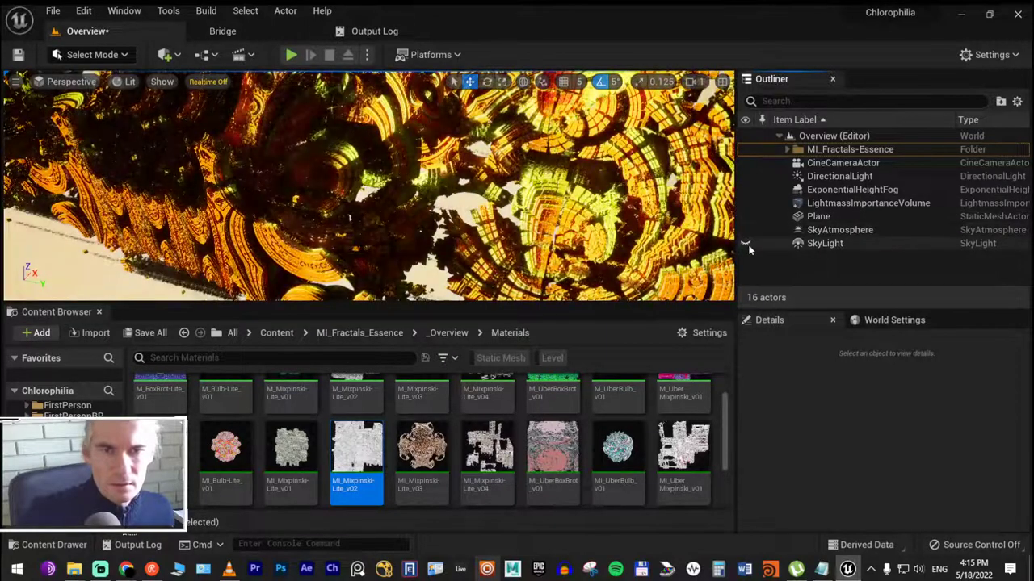
click(745, 243)
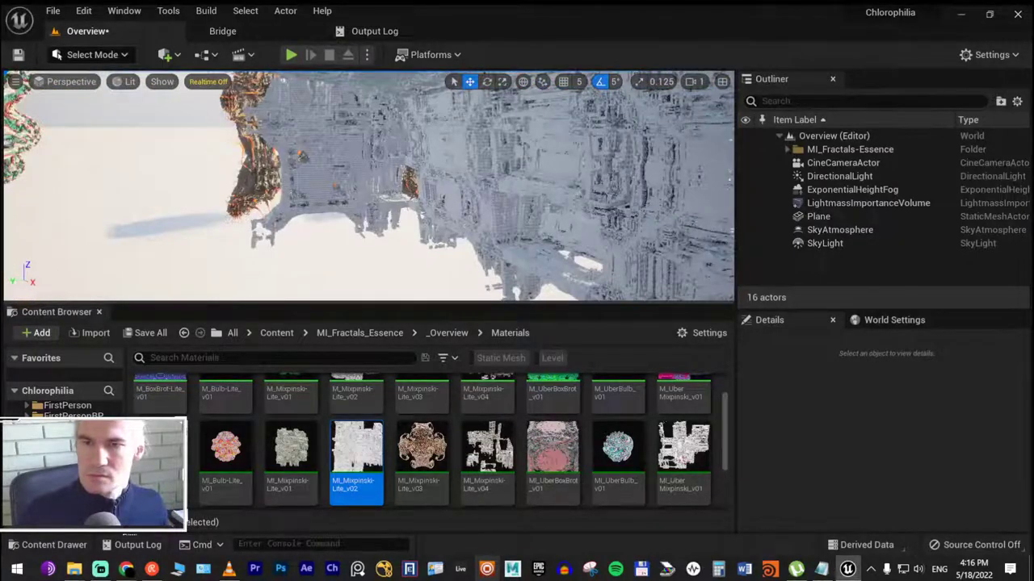
Select SM_Mixpinski-Lite_v02, fly over it, and raise the splitter to enlarge the Content Browser
click(500, 164)
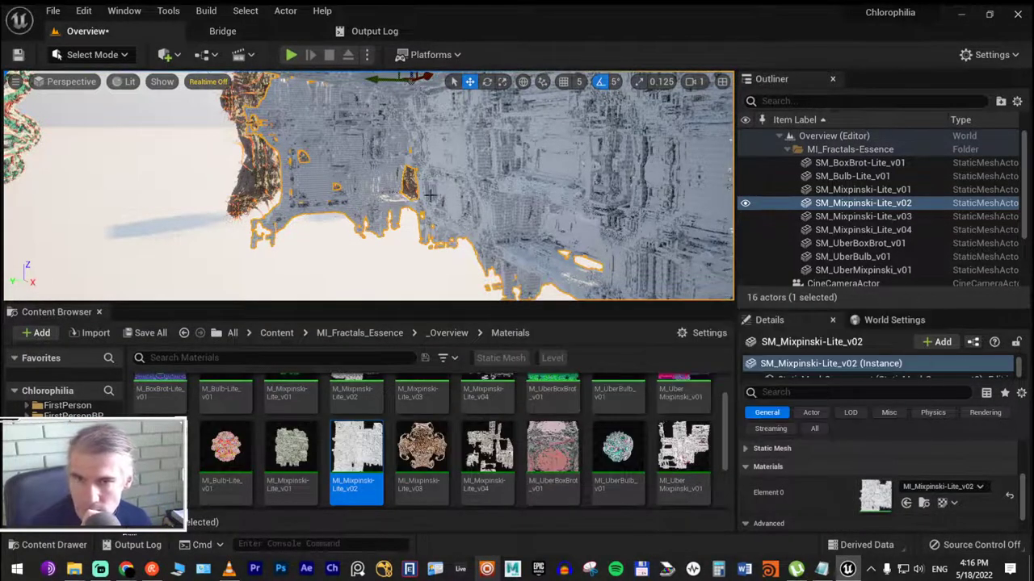
right_drag(412, 184, 412, 184)
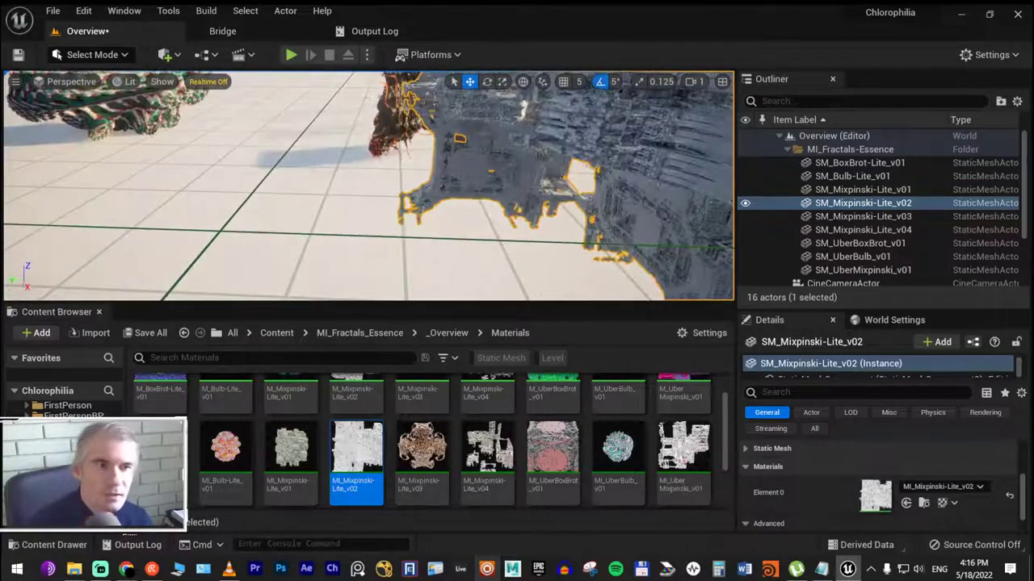
right_drag(412, 184, 412, 184)
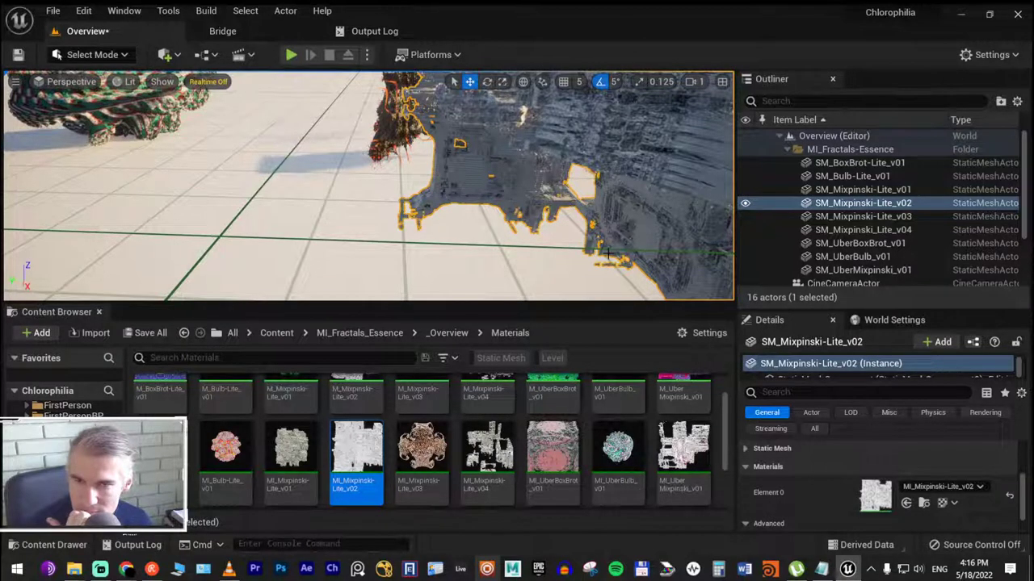
click(924, 502)
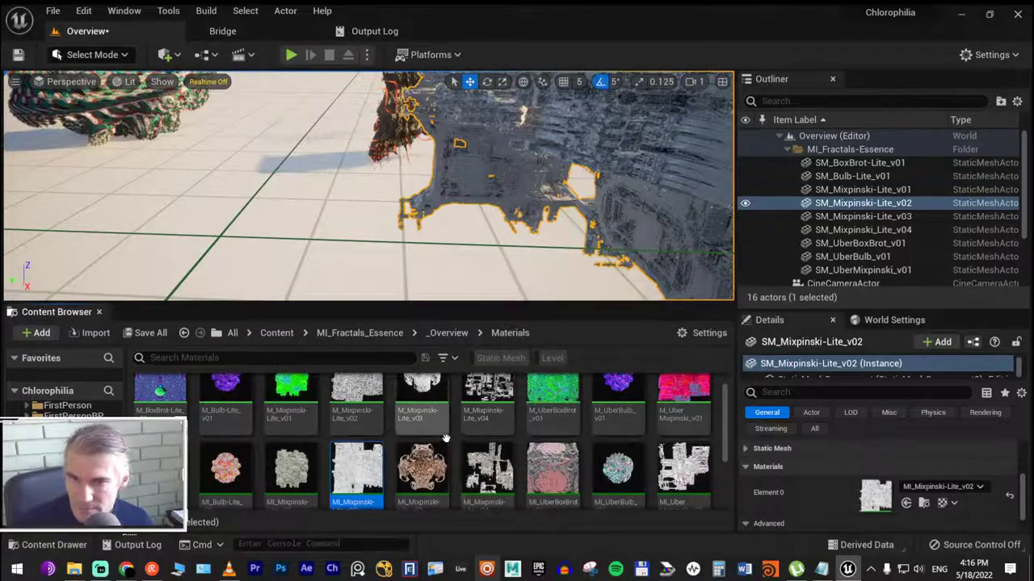
drag(523, 304, 525, 254)
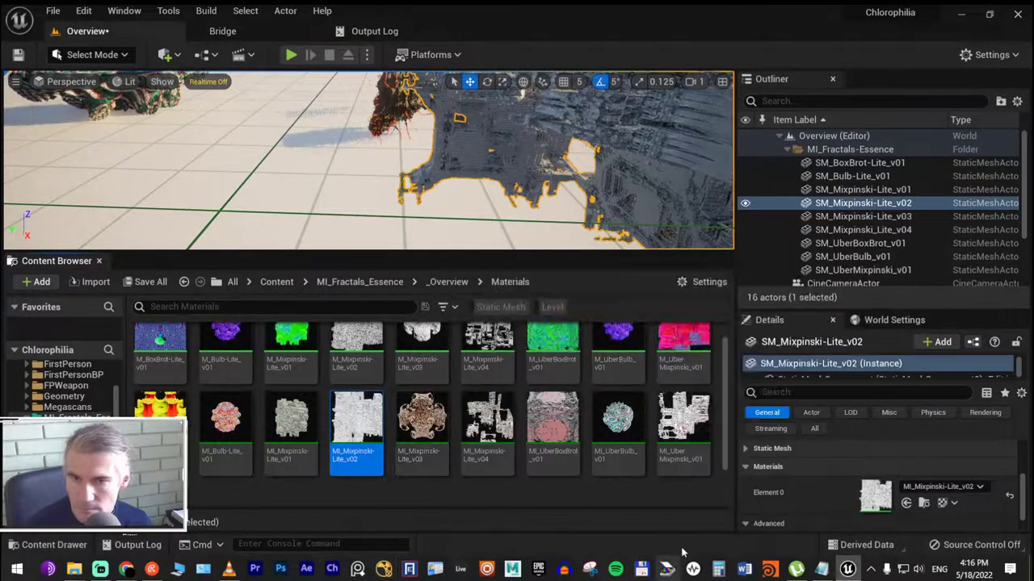
scroll(582, 414, up, 1)
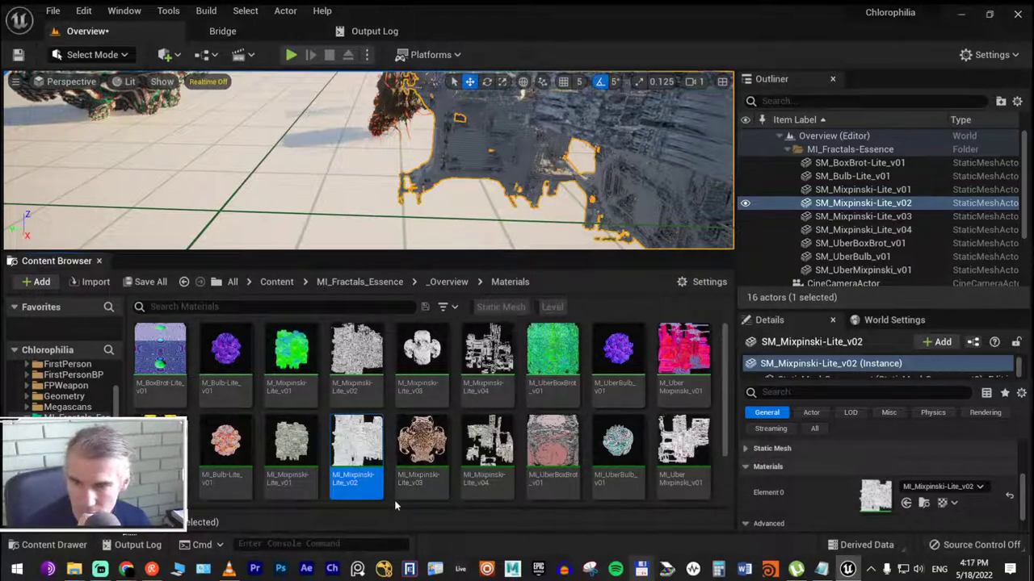
Open 01_Garden from Favorite Levels, saving the Overview level, then bring up camera speed settings
click(53, 10)
mouse_move(177, 93)
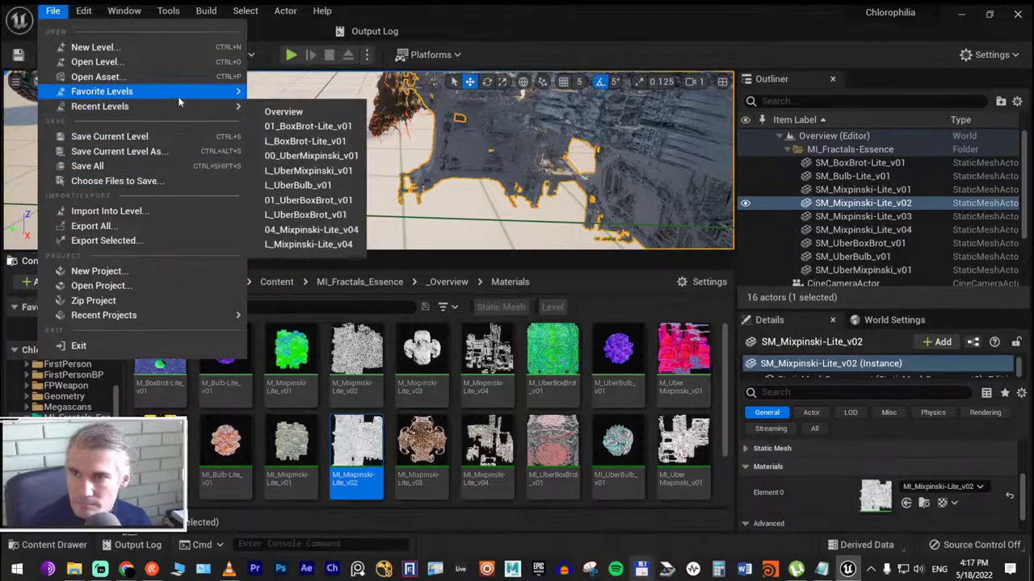
click(287, 119)
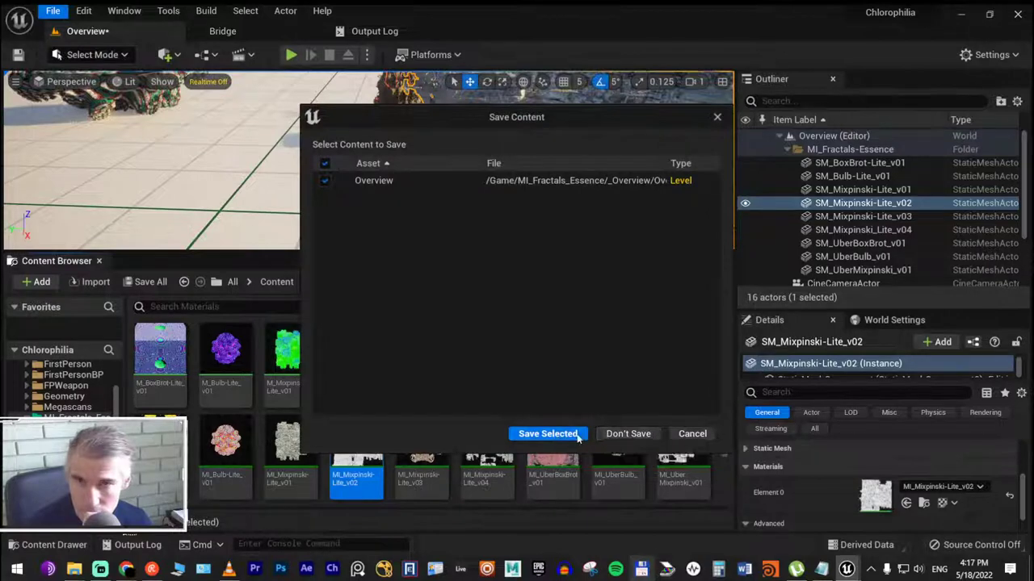
click(534, 436)
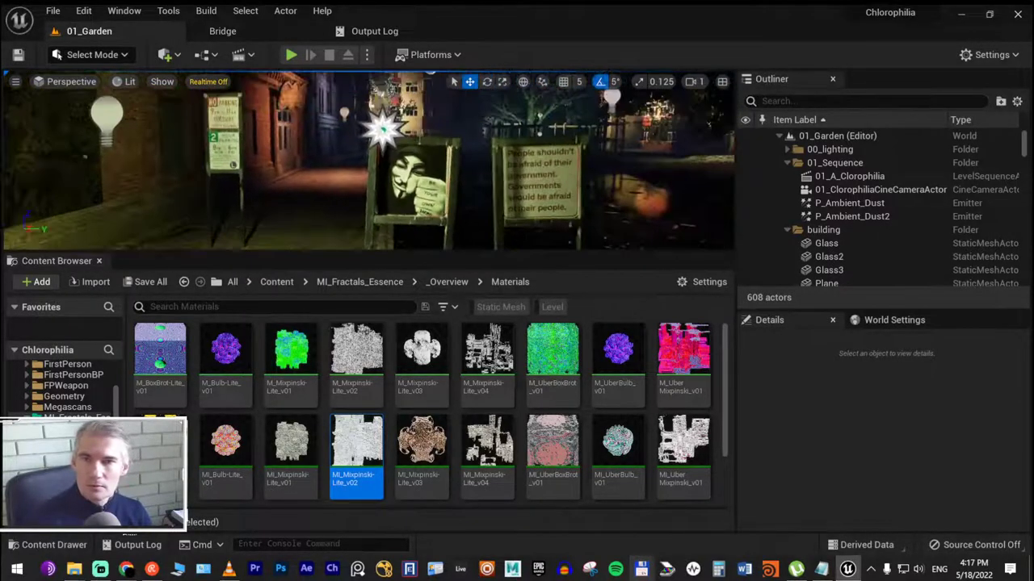
click(696, 83)
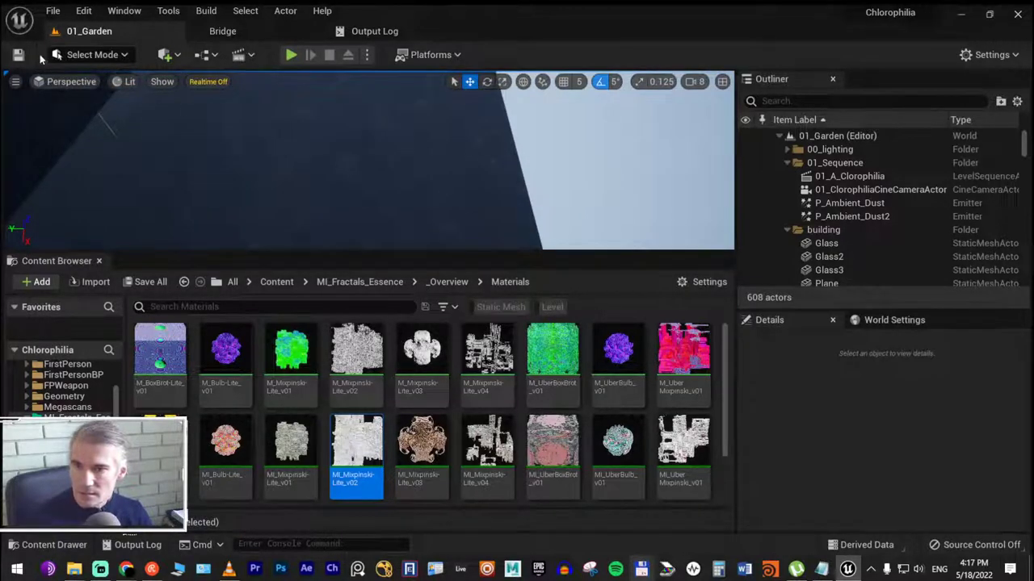
click(166, 54)
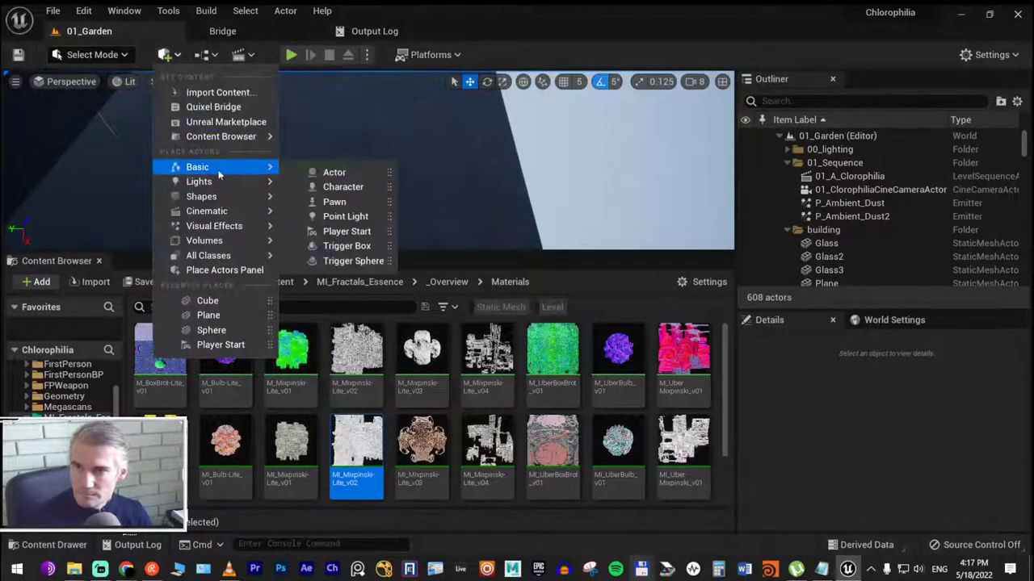
mouse_move(205, 197)
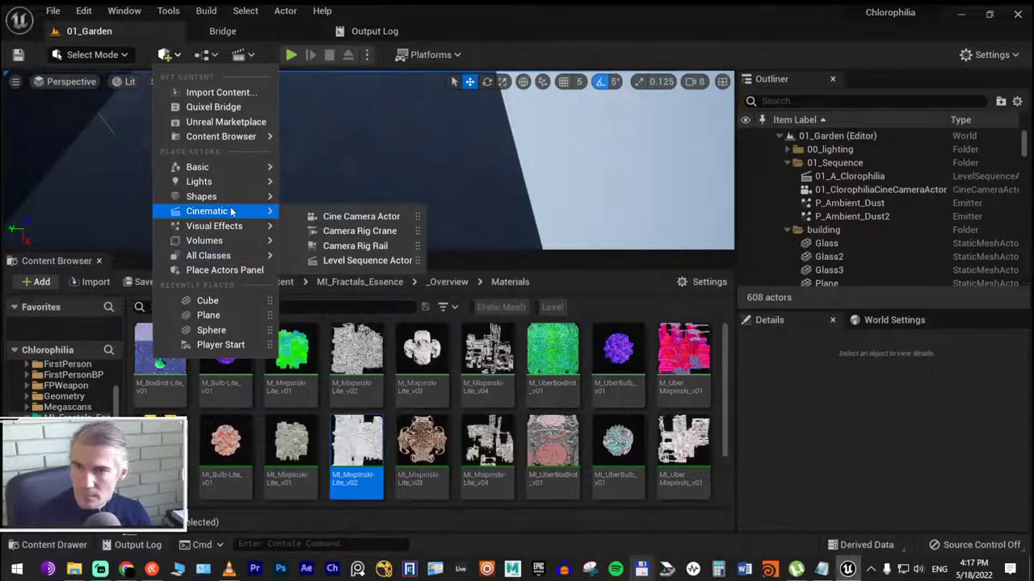
mouse_move(237, 175)
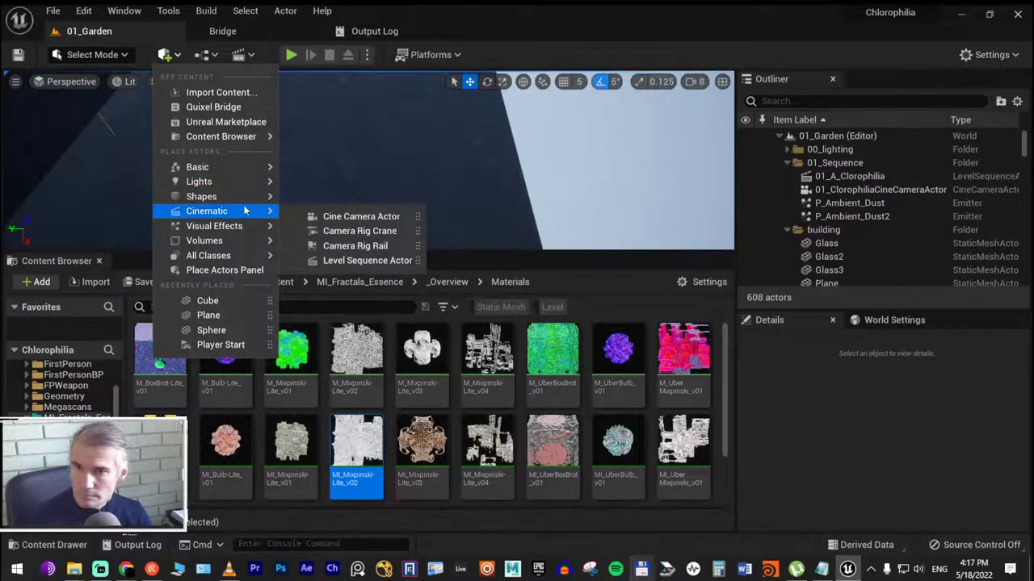
mouse_move(244, 201)
click(334, 261)
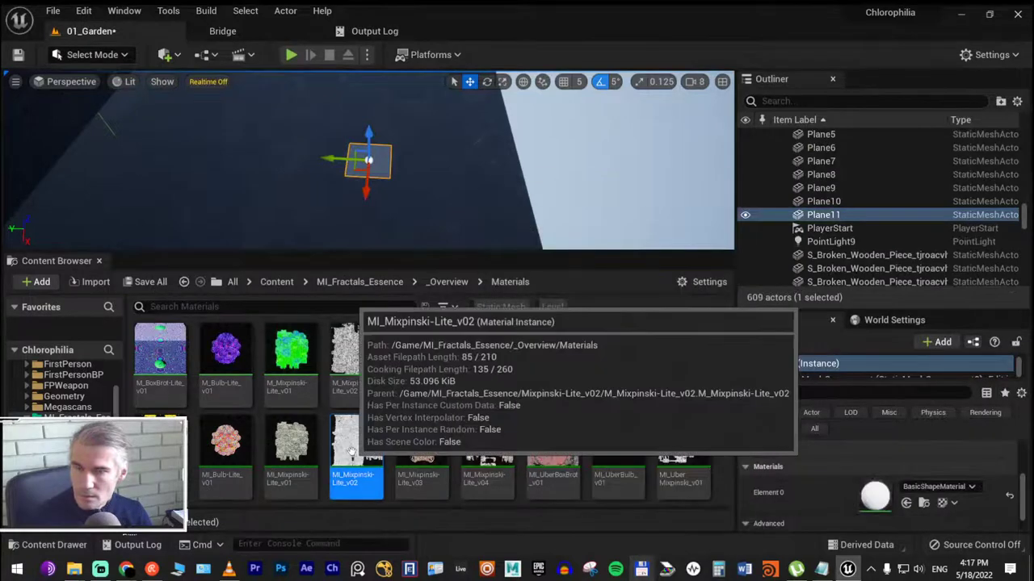
drag(352, 450, 877, 497)
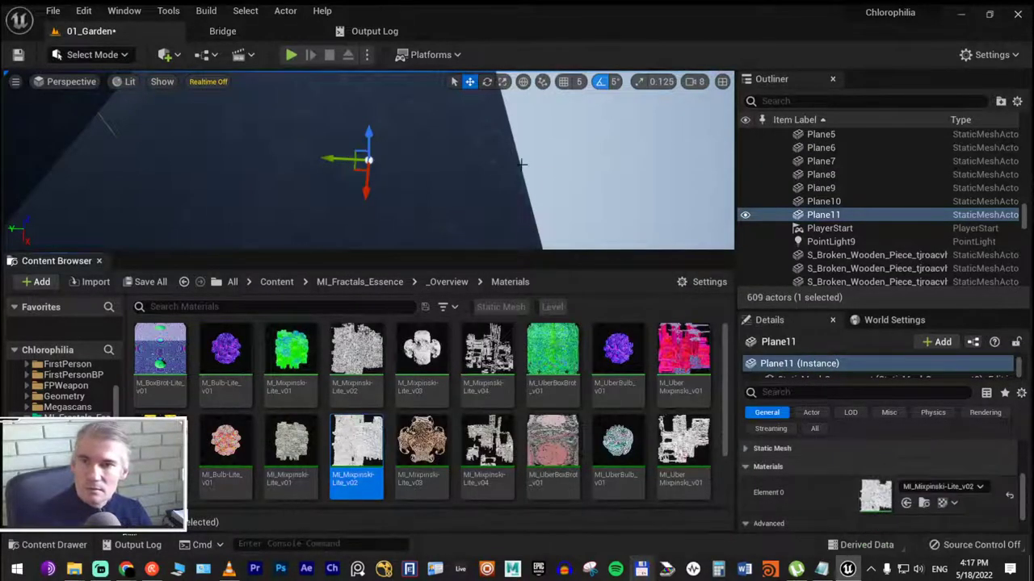
key(f)
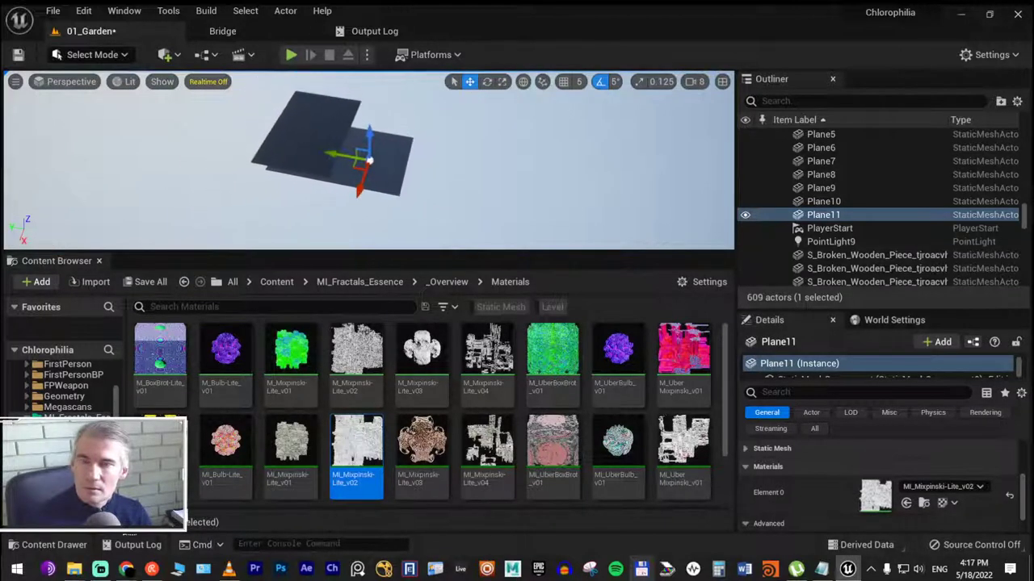
scroll(376, 131, up, 4)
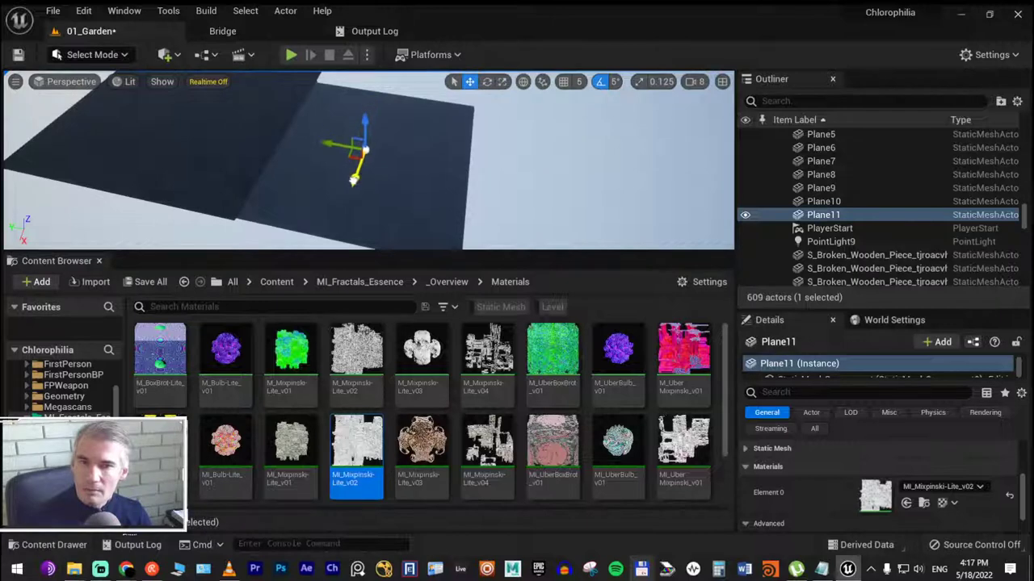
right_drag(356, 125, 386, 146)
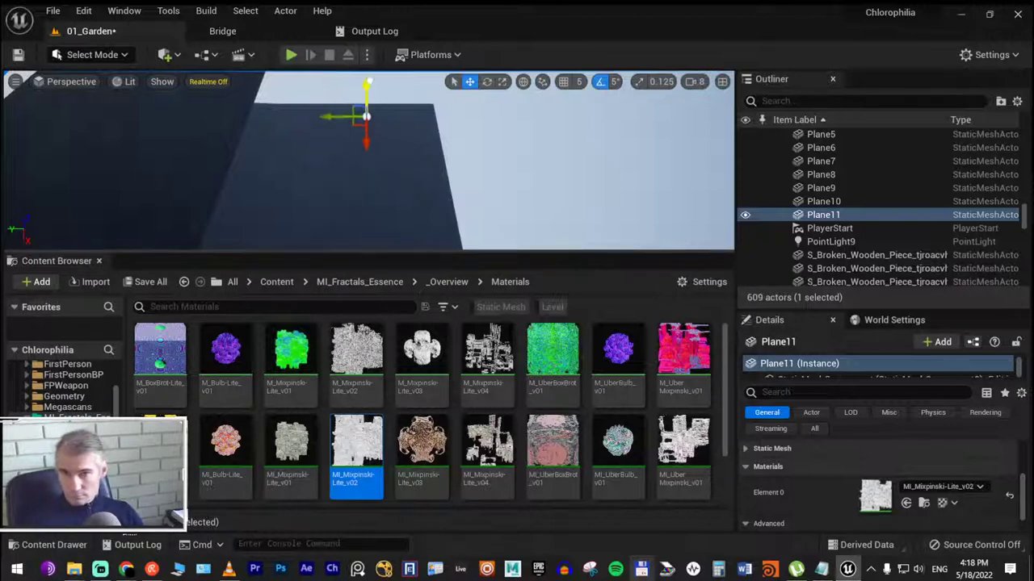
right_drag(406, 172, 406, 172)
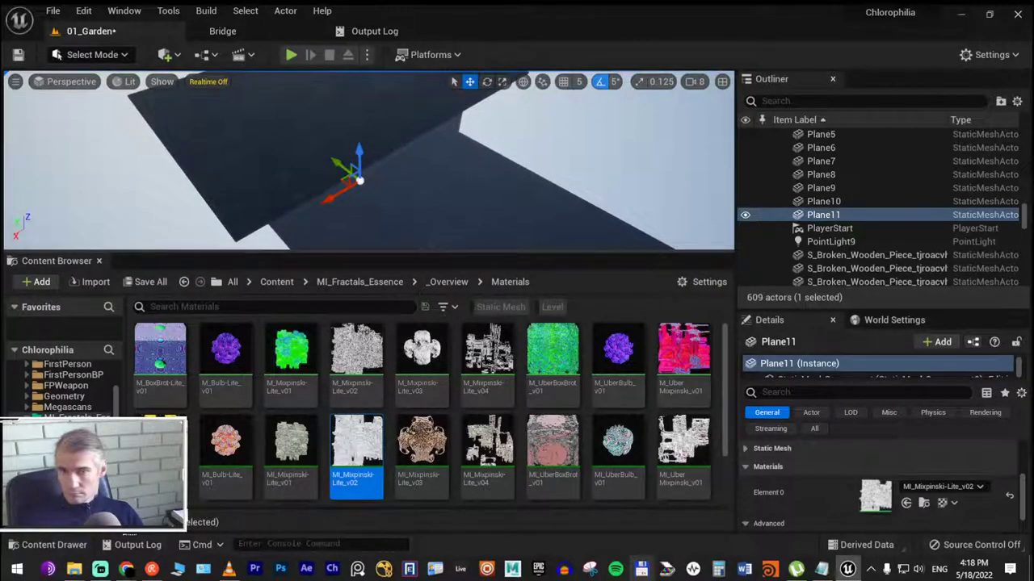
right_drag(407, 171, 406, 172)
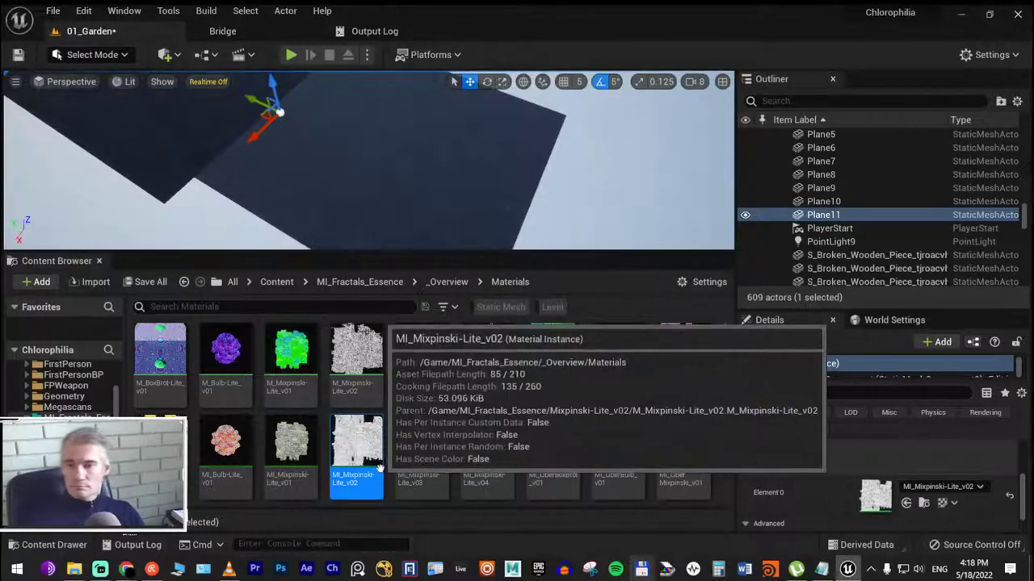
double_click(360, 446)
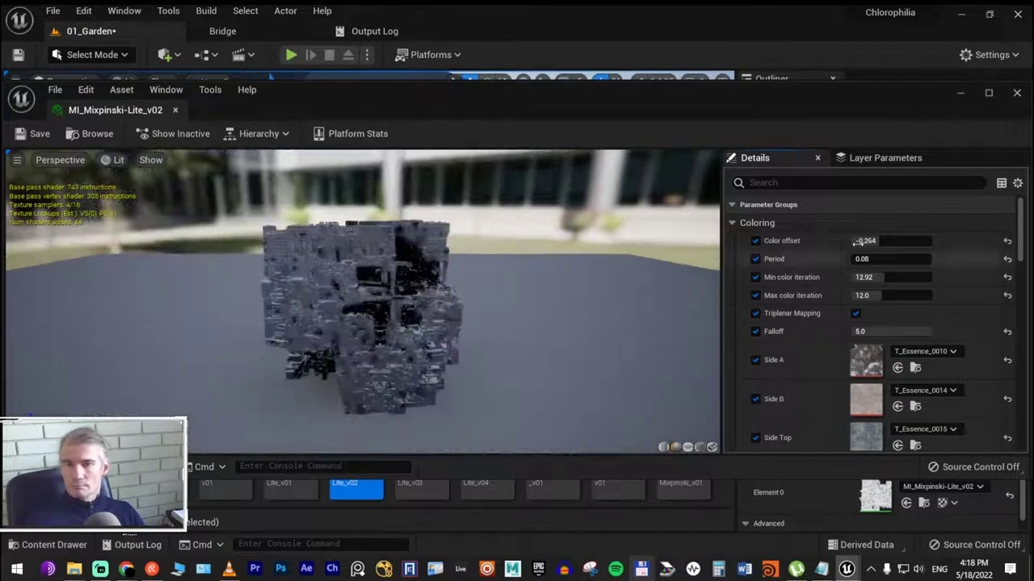
click(782, 184)
text(bound)
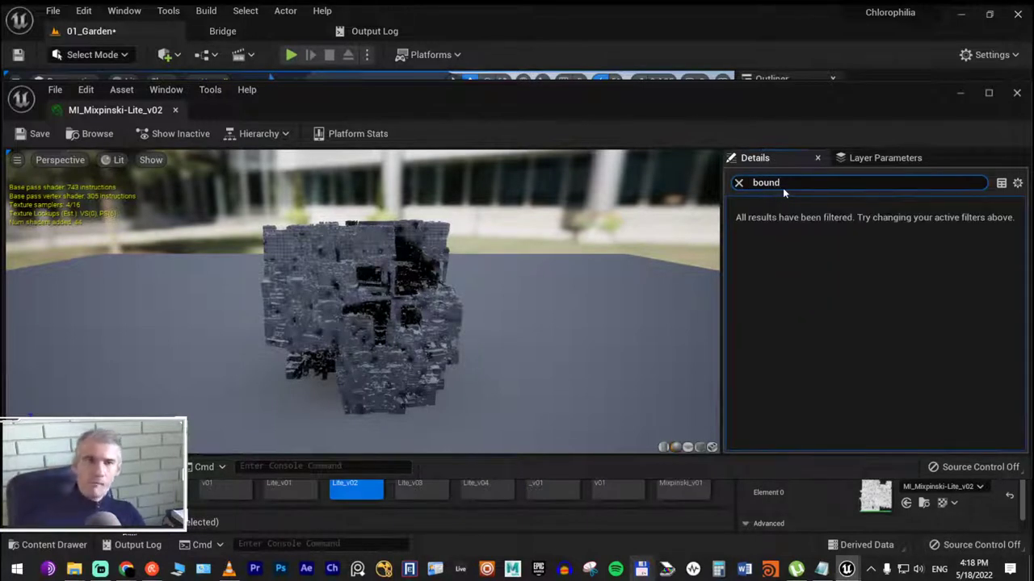
key(BackSpace)
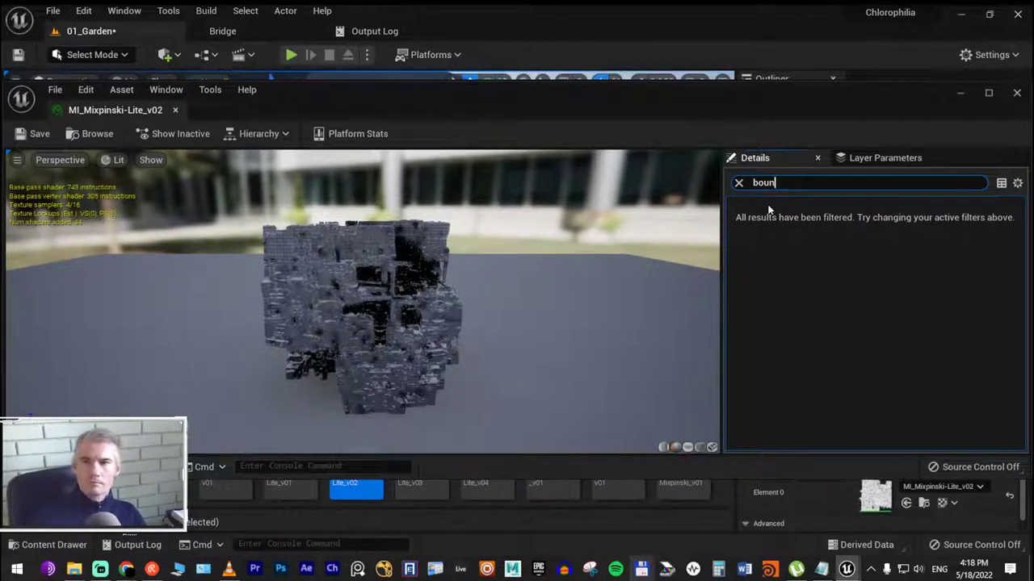
key(BackSpace)
key(BackSpace)
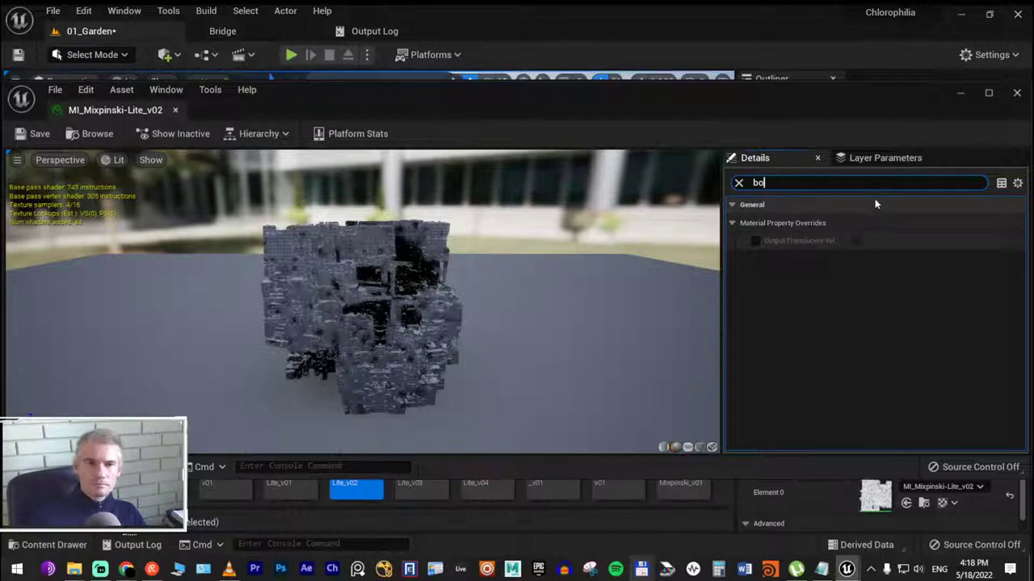
key(BackSpace)
key(BackSpace)
click(880, 158)
click(774, 160)
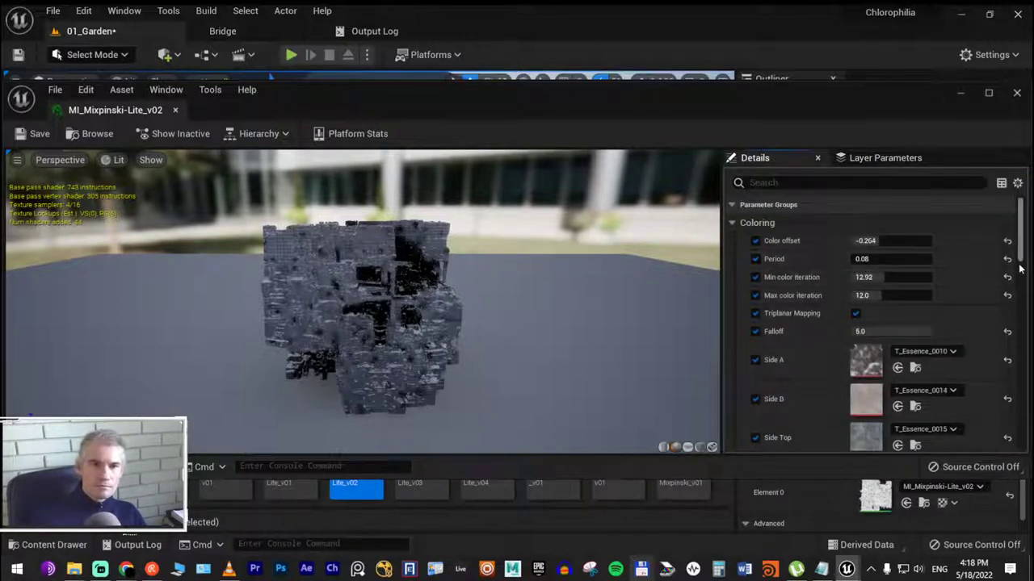
drag(1019, 250, 1016, 404)
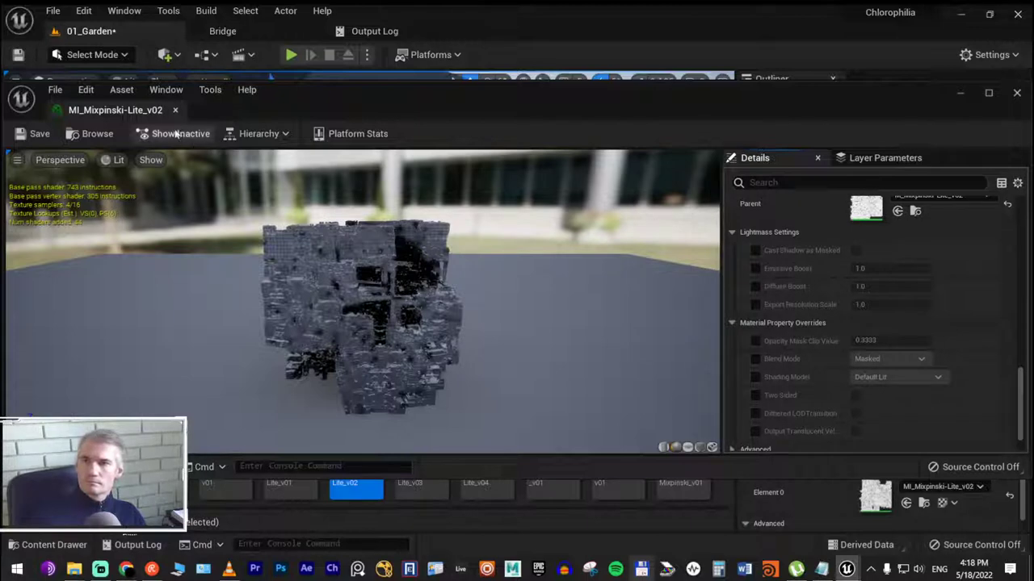
drag(356, 108, 322, 365)
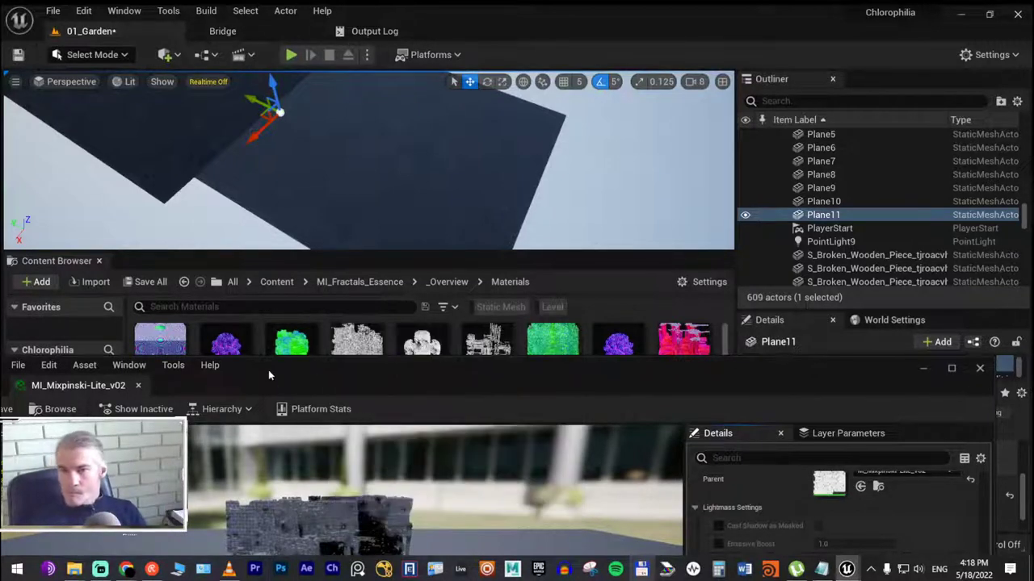
drag(270, 375, 428, 288)
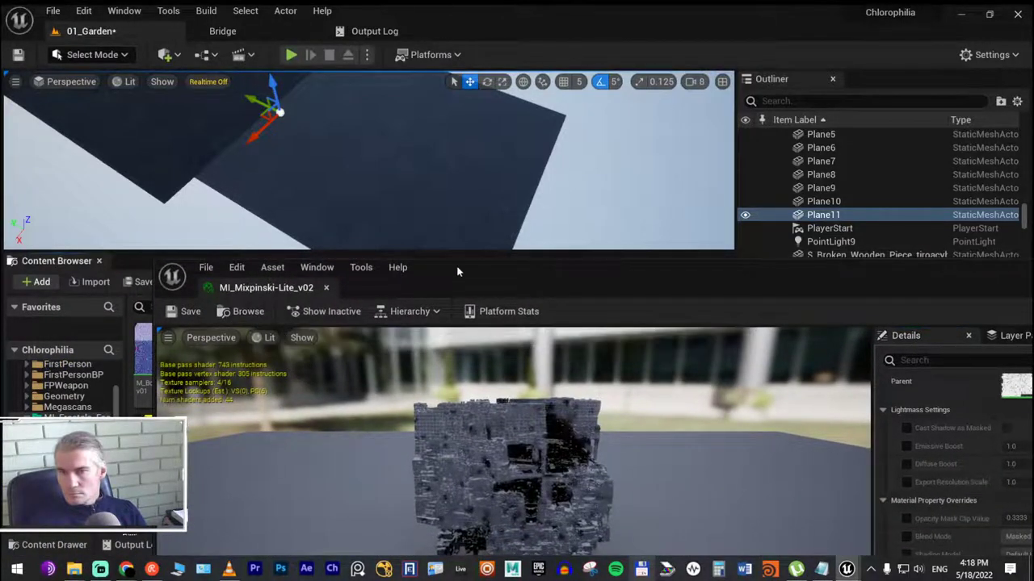
drag(457, 273, 223, 348)
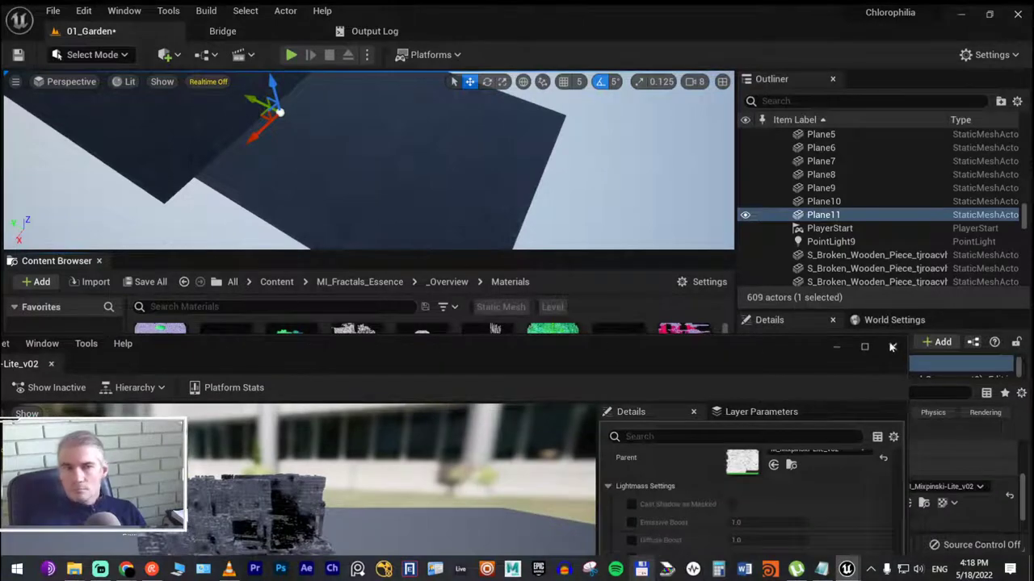
click(892, 347)
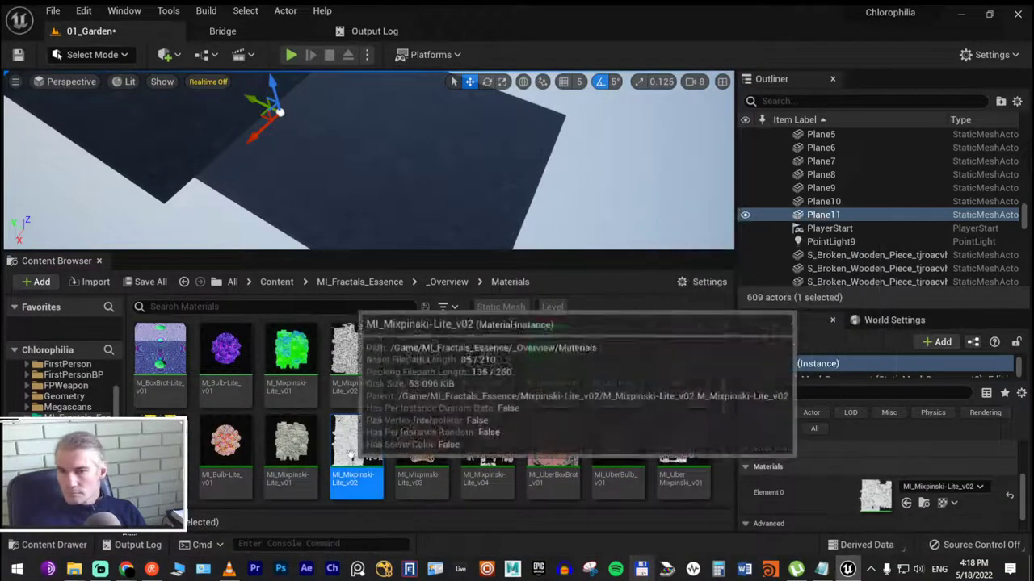
Undo the accidental drop of MI_Mixpinski-Lite_v01 into the level
click(290, 445)
mouse_move(291, 444)
mouse_down()
mouse_move(374, 230)
mouse_move(377, 155)
mouse_up()
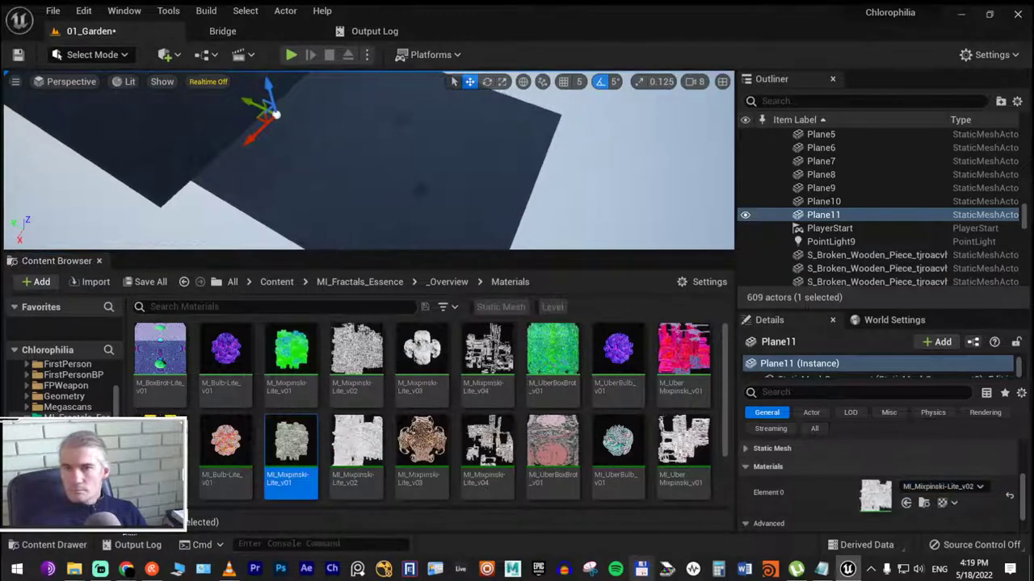
right_drag(385, 162, 385, 162)
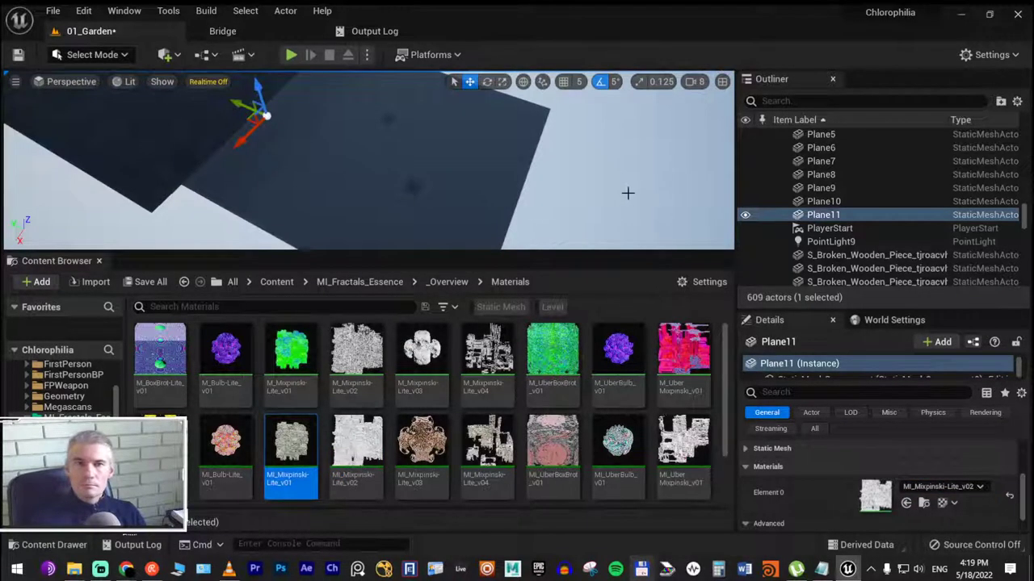
key(ctrl+z)
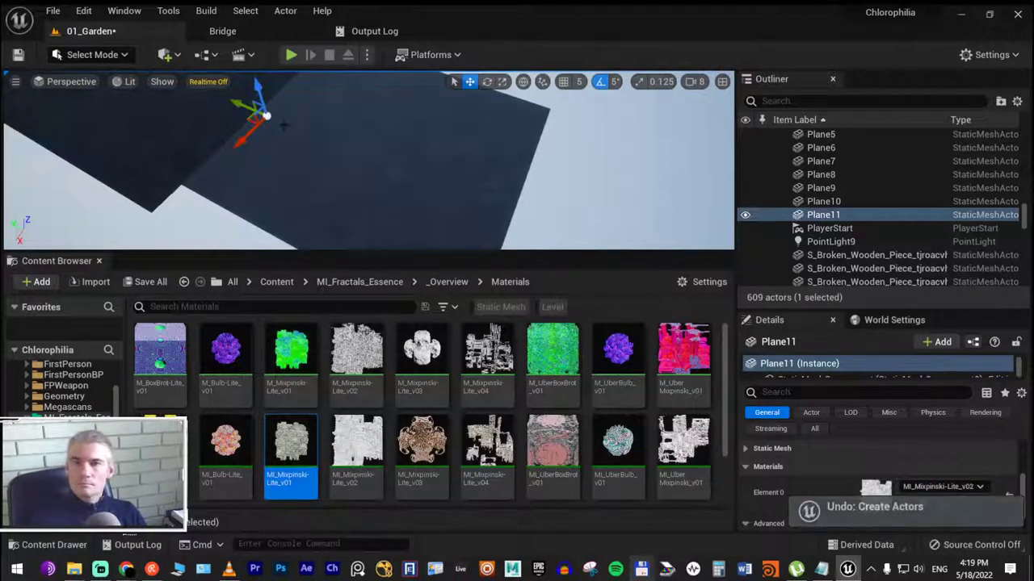
right_drag(385, 162, 385, 162)
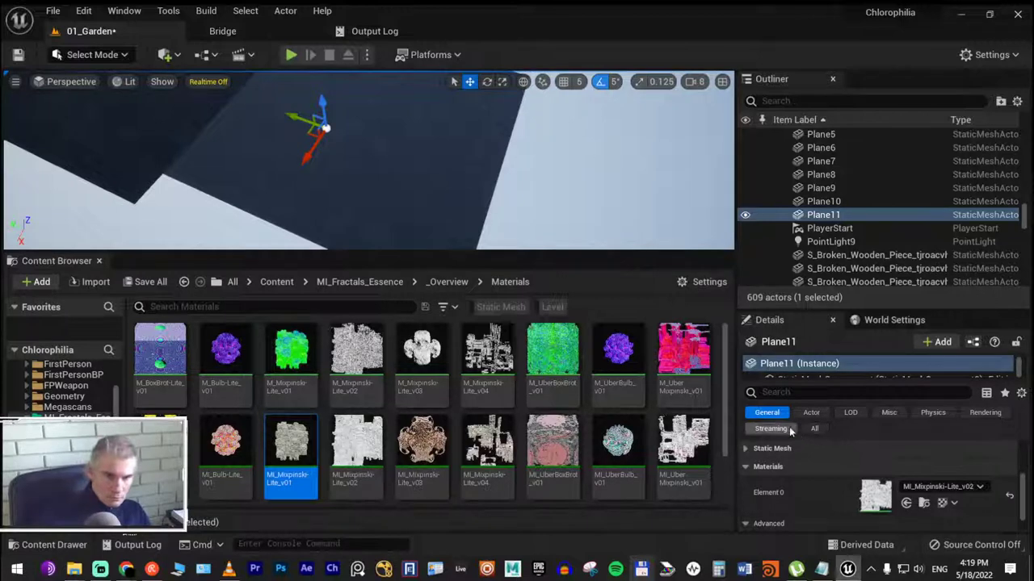
Set Plane11's scale to 20.0 and focus the view on it
click(745, 449)
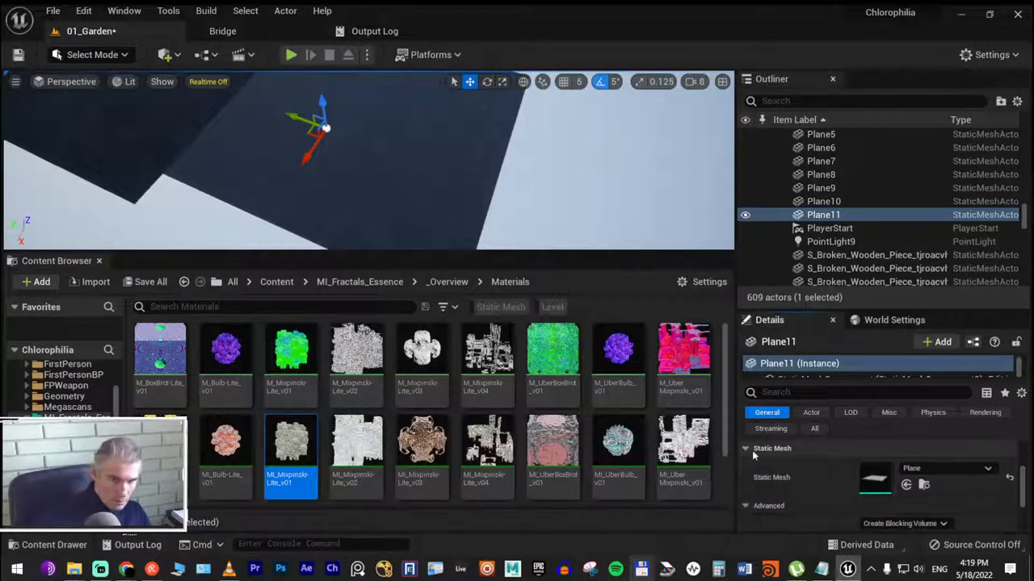
click(746, 449)
scroll(801, 471, up, 1)
scroll(826, 465, up, 2)
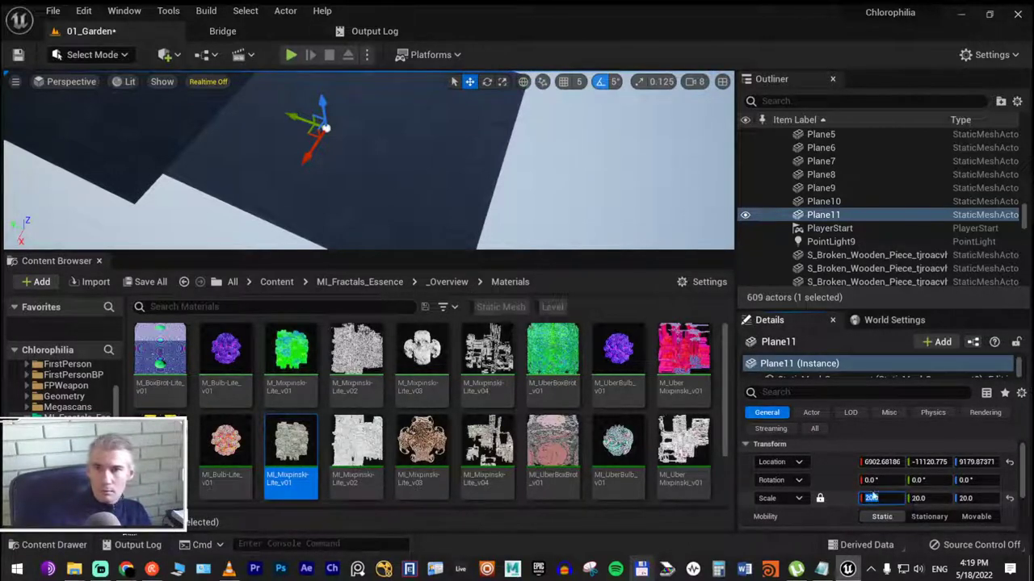
key(Return)
key(f)
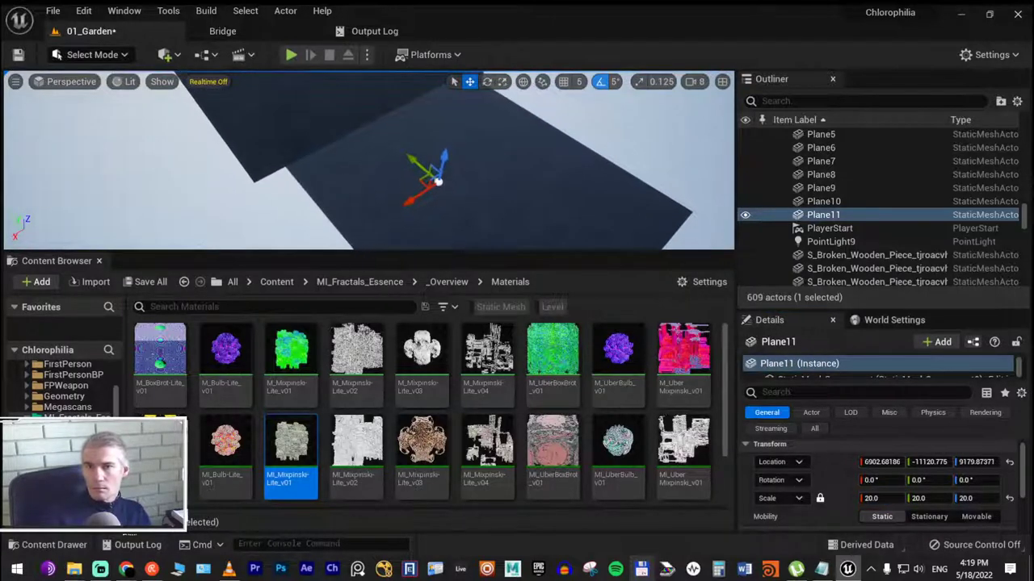
right_drag(436, 178, 436, 177)
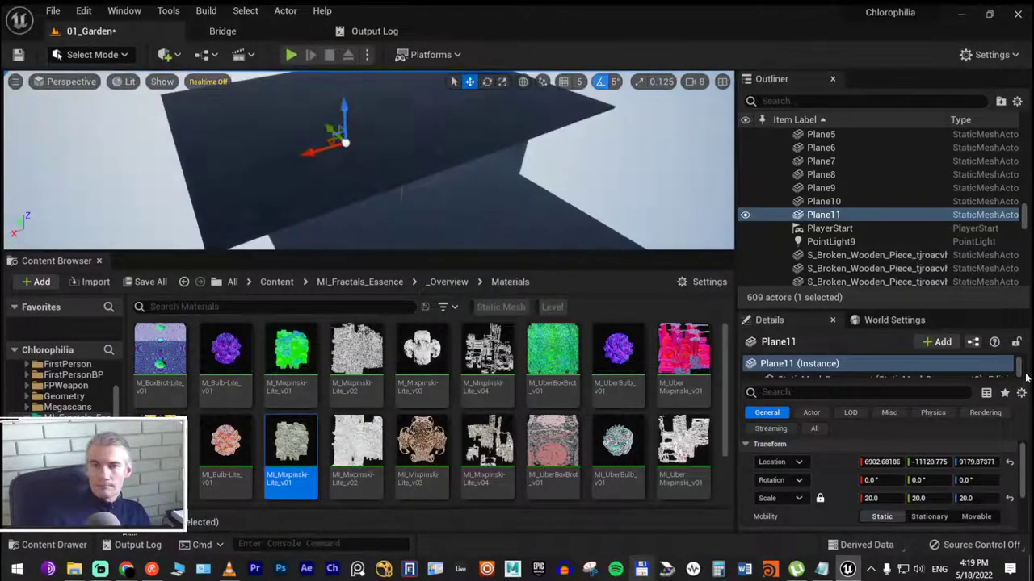
Reset Plane11's scale to 1.0 and inspect the plane from below
click(1010, 499)
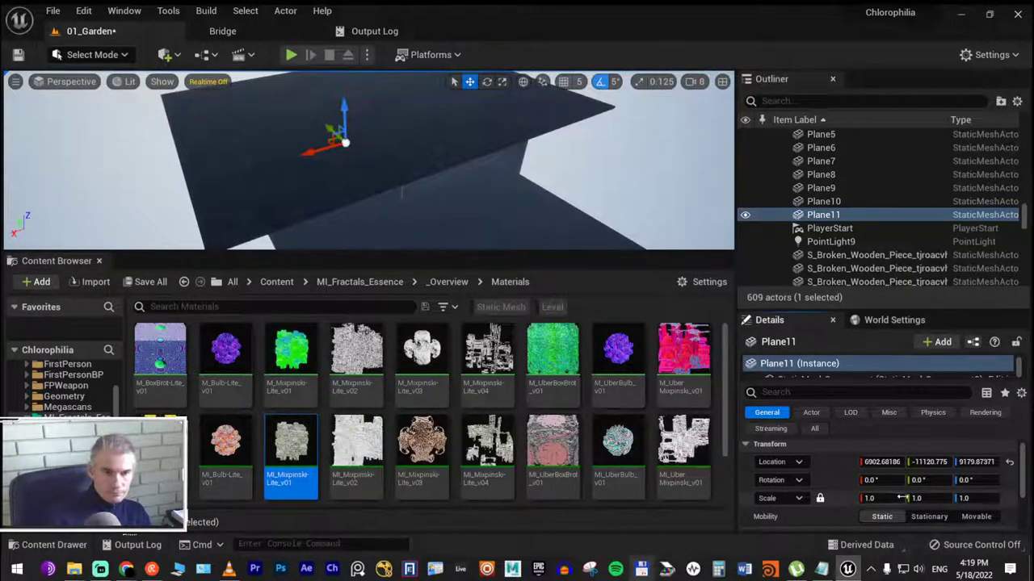
scroll(914, 481, down, 2)
scroll(913, 481, down, 5)
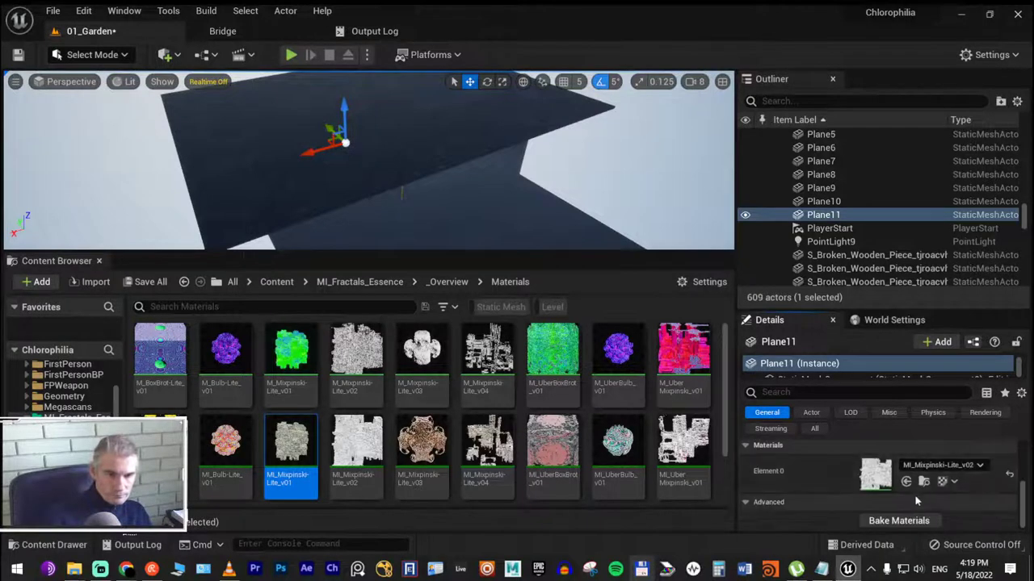
scroll(897, 486, up, 1)
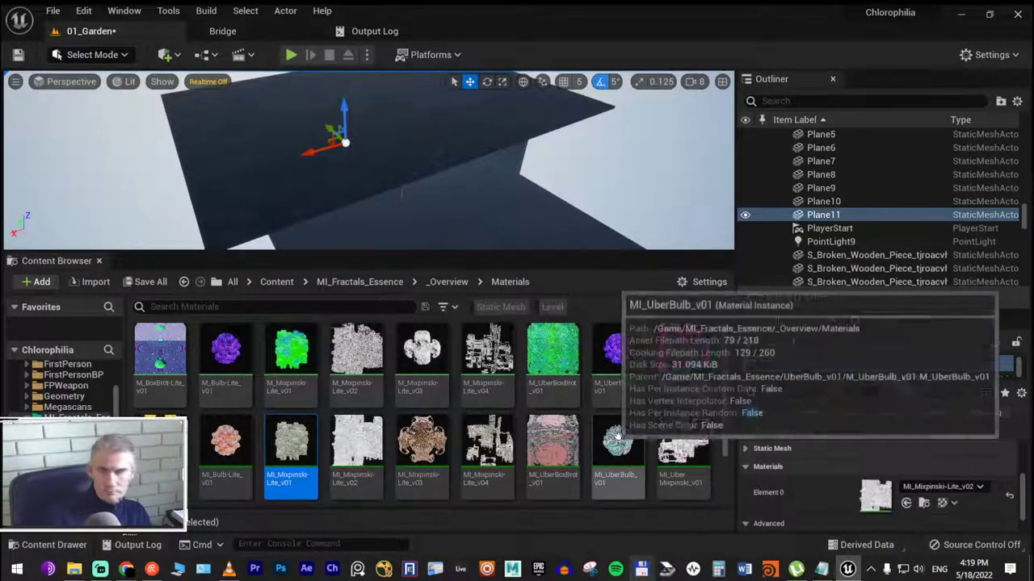
right_drag(401, 192, 485, 210)
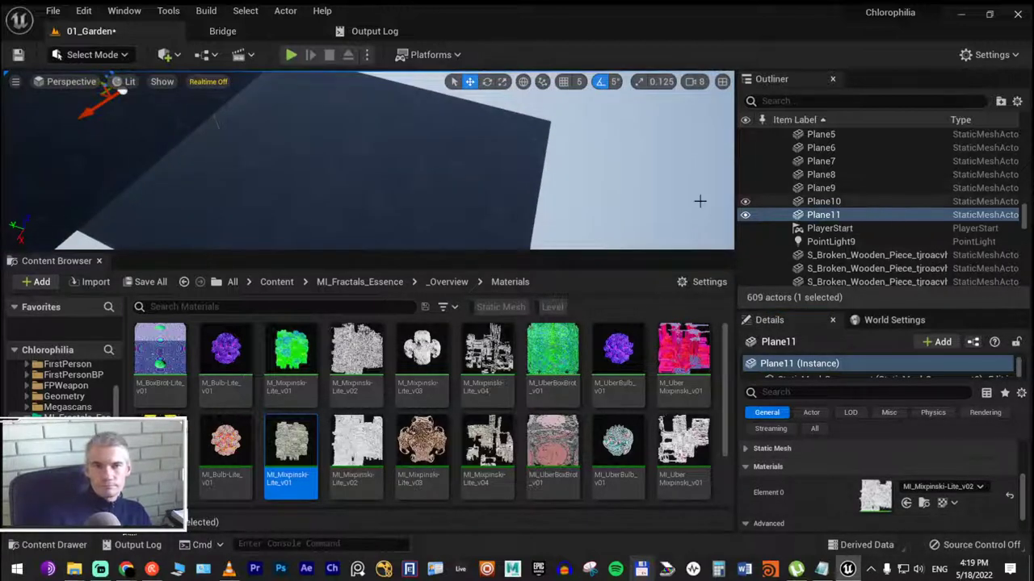
right_drag(699, 201, 662, 190)
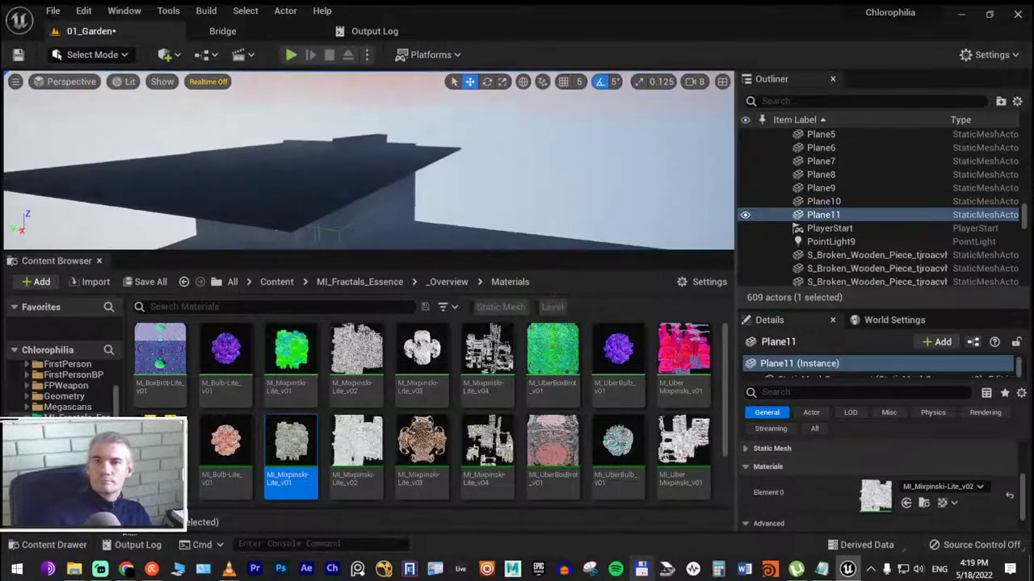
right_drag(335, 149, 335, 149)
key(f)
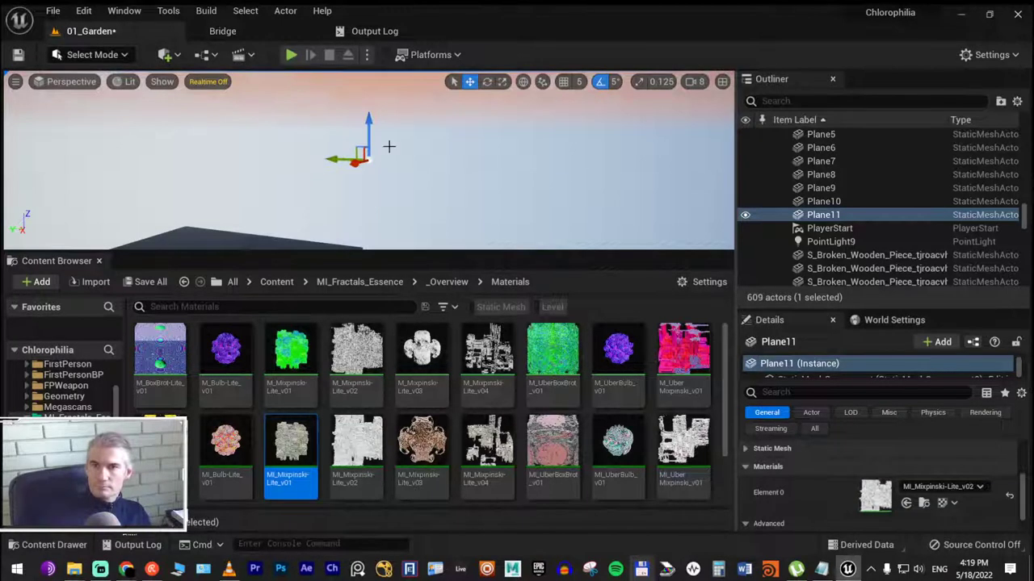
right_drag(367, 162, 368, 162)
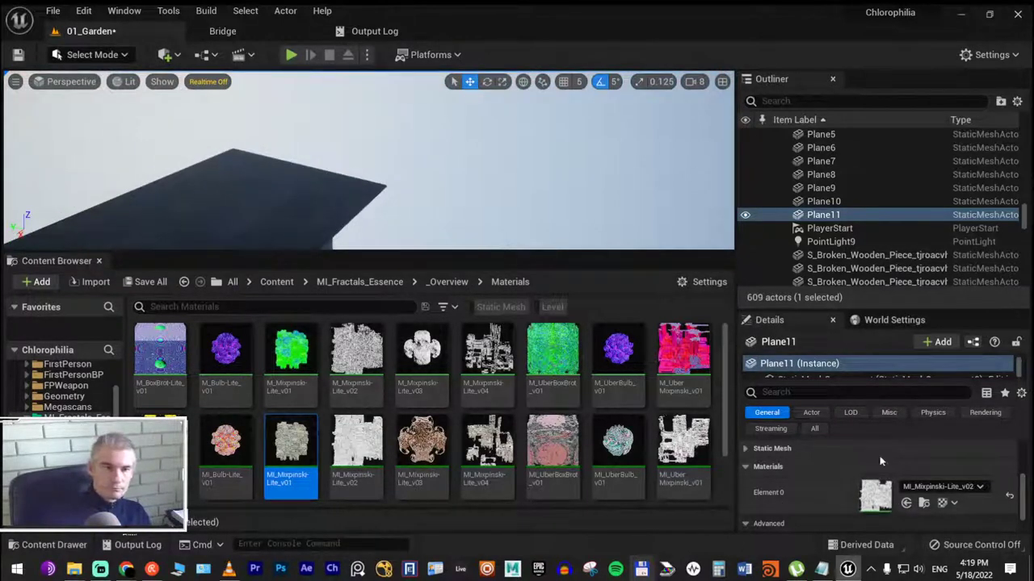
Select Plane11 in the Outliner and delete it
click(822, 202)
click(818, 215)
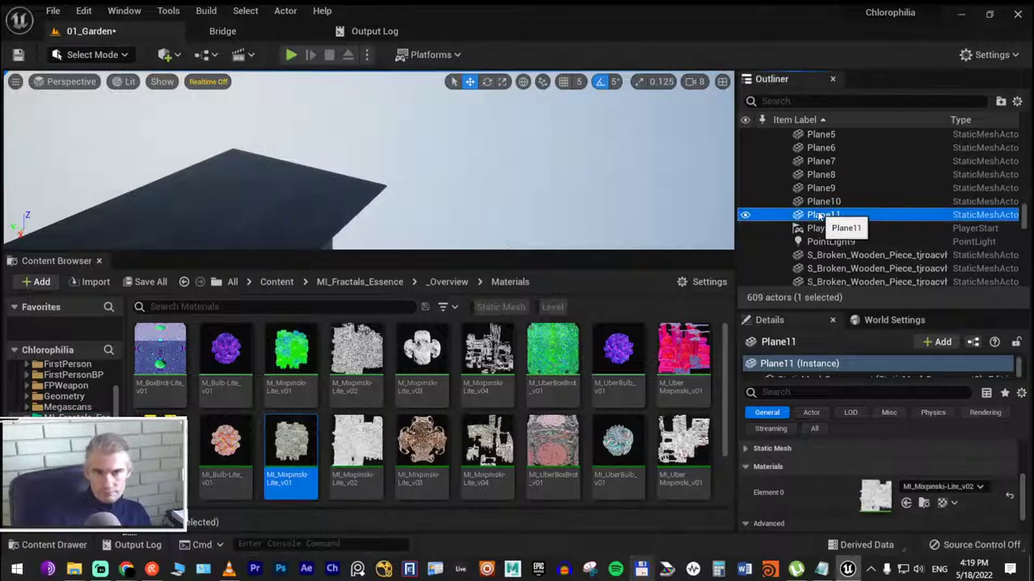
key(Delete)
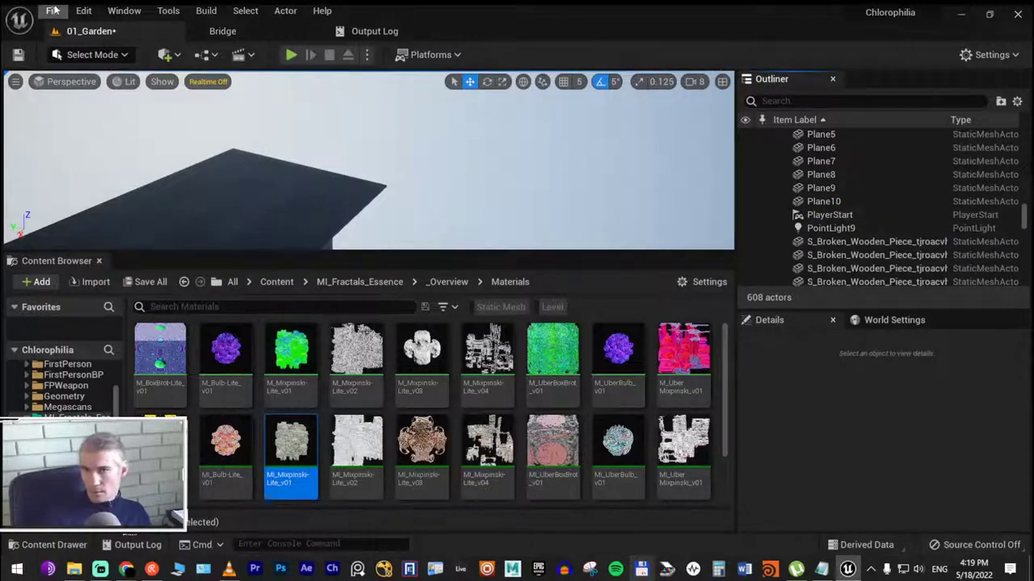
Load the Overview level from Recent Levels without saving 01_Garden
click(54, 11)
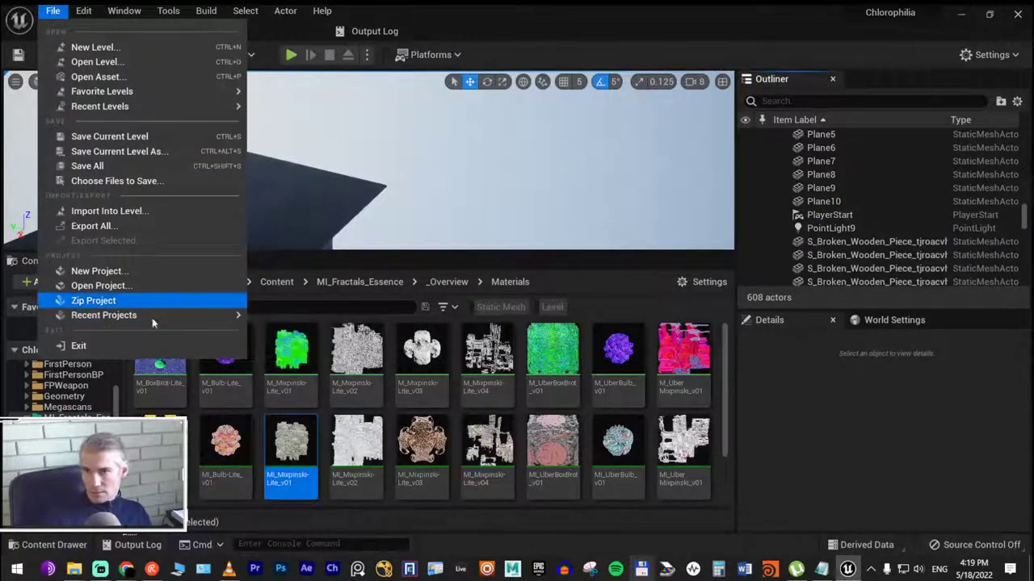
mouse_move(201, 315)
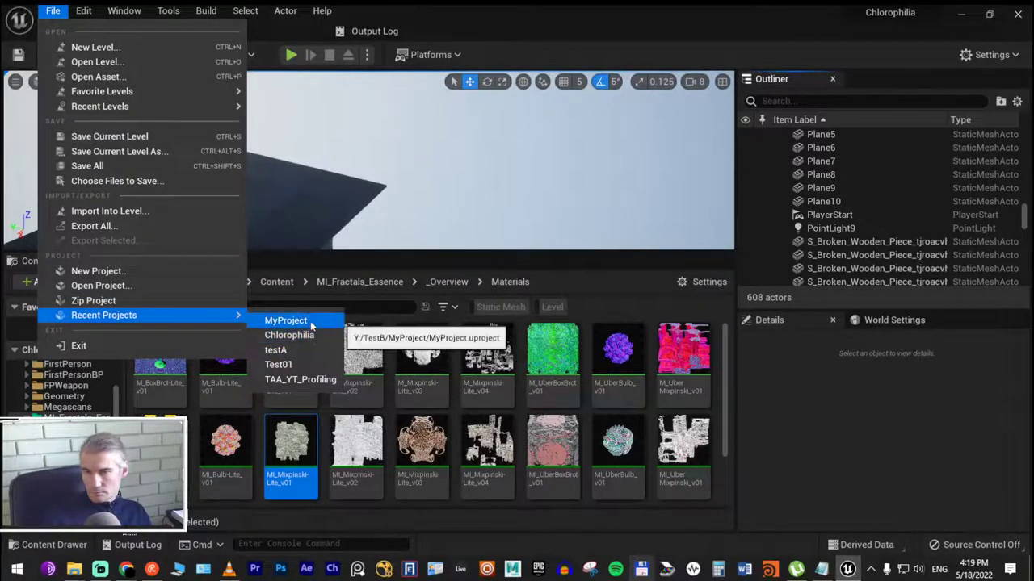
mouse_move(190, 108)
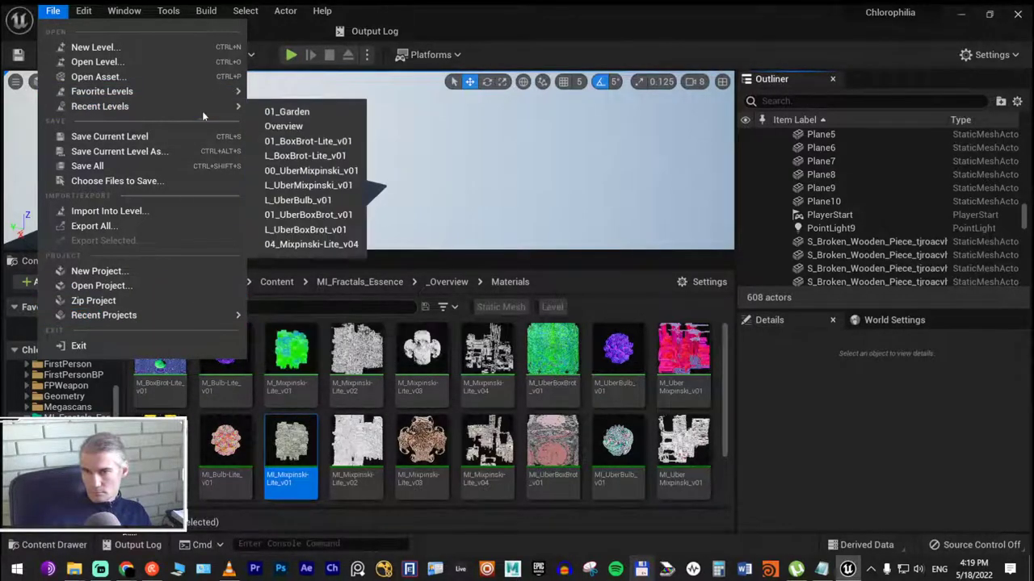
click(313, 140)
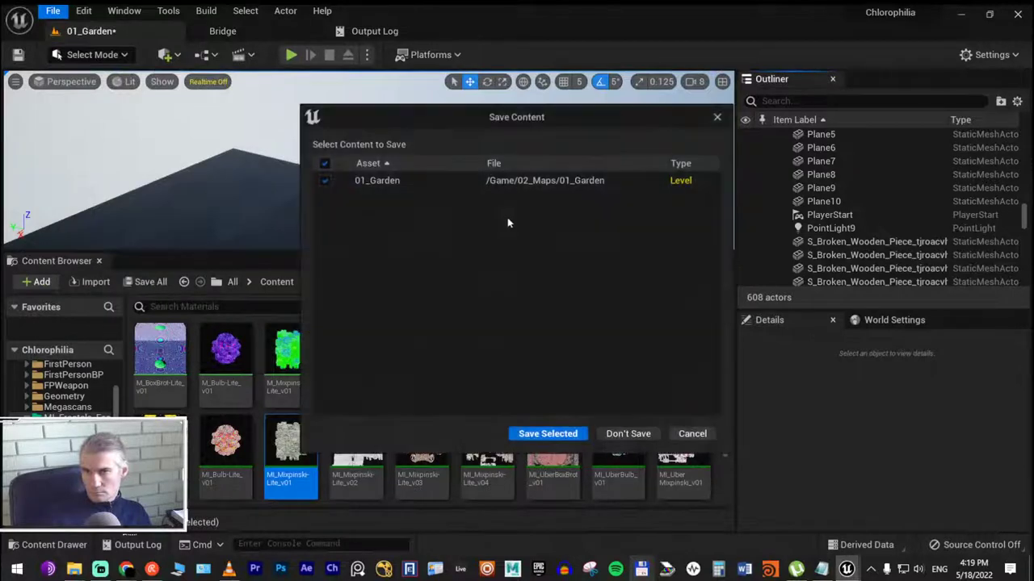
click(634, 433)
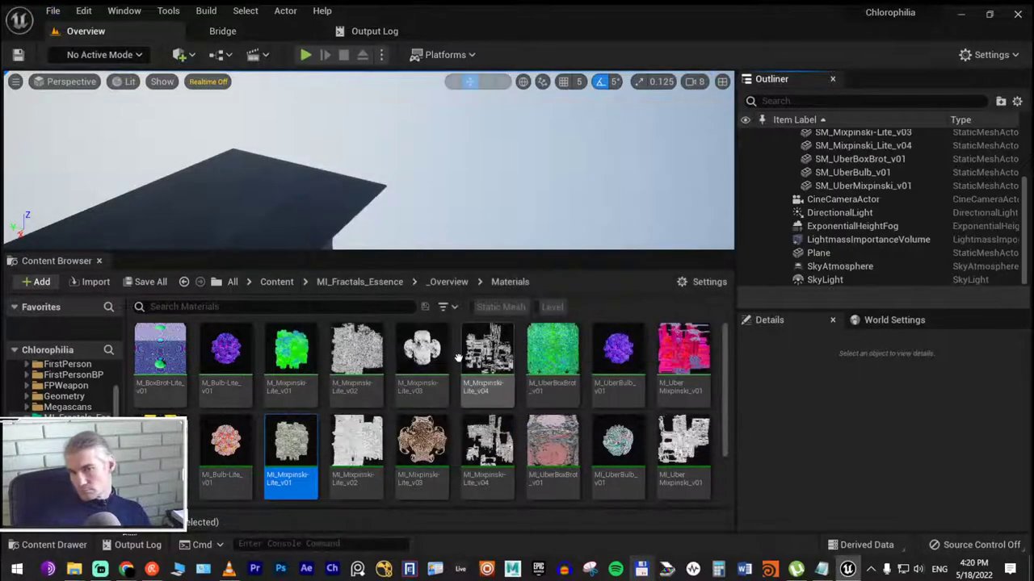
Browse to the SM_Mixpinski-Lite_v02 mesh asset, inspect it in the mesh editor, then close it
right_drag(502, 125, 503, 125)
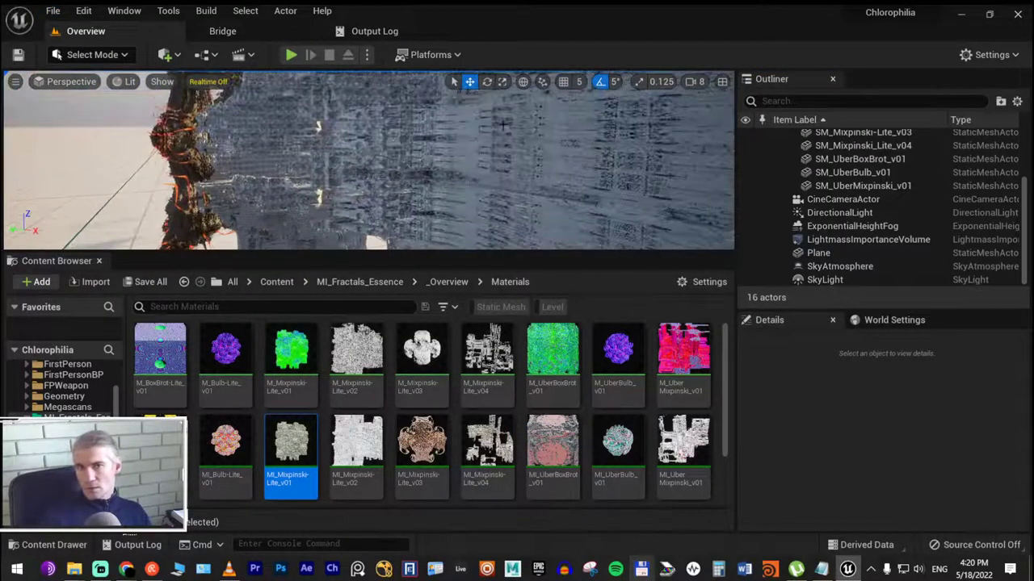
click(496, 130)
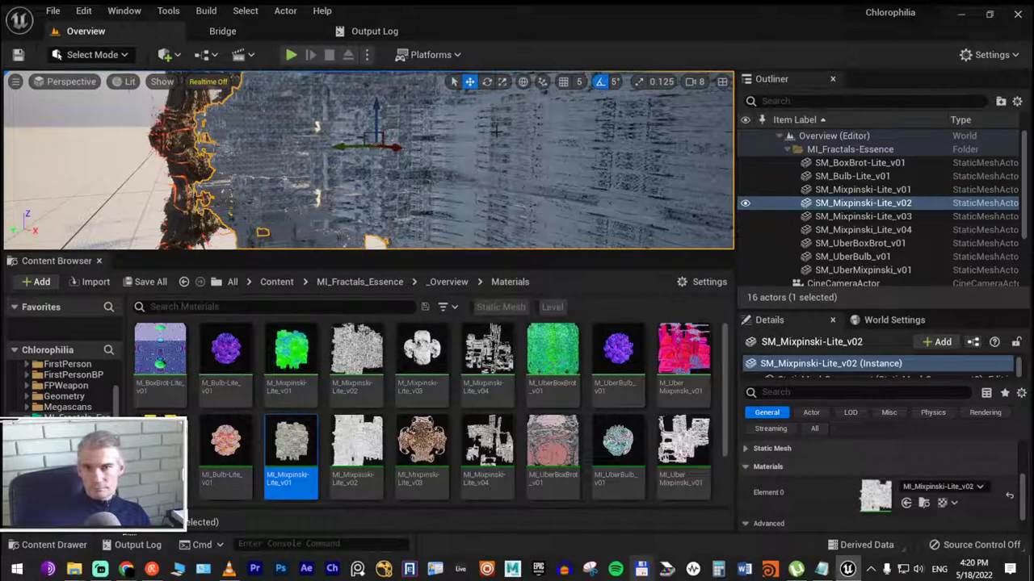
right_click(534, 142)
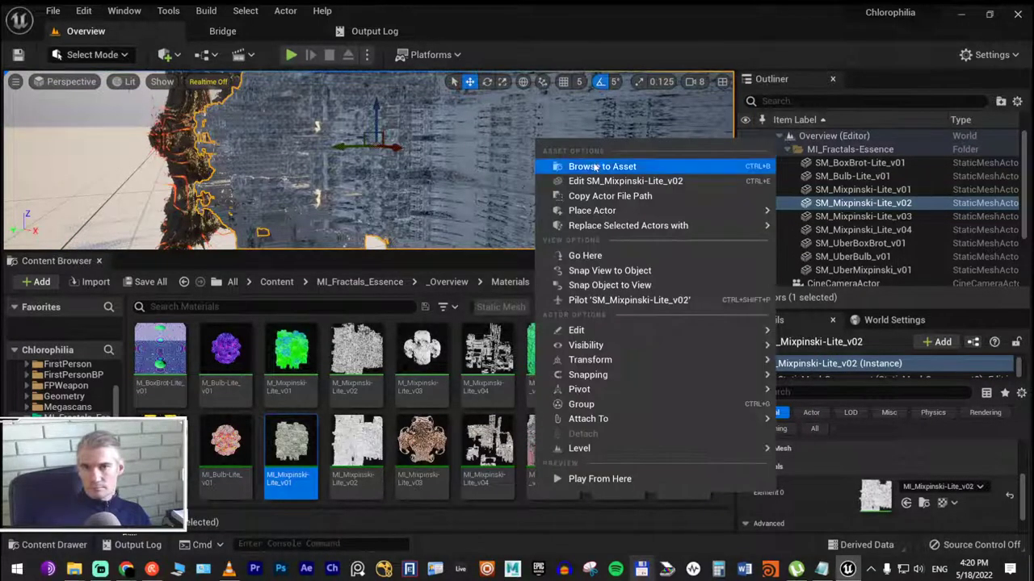
click(581, 165)
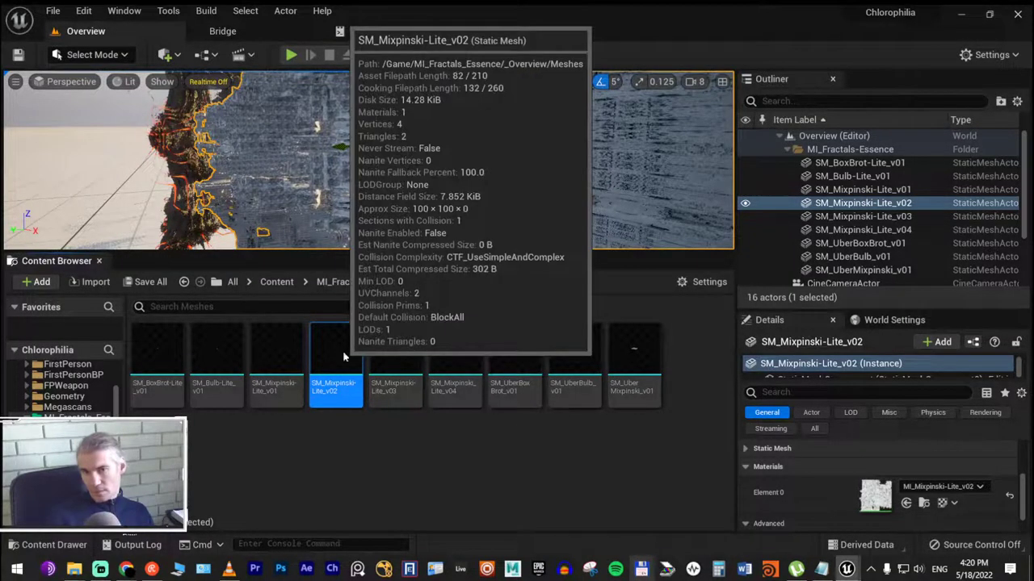
double_click(342, 352)
scroll(379, 280, down, 2)
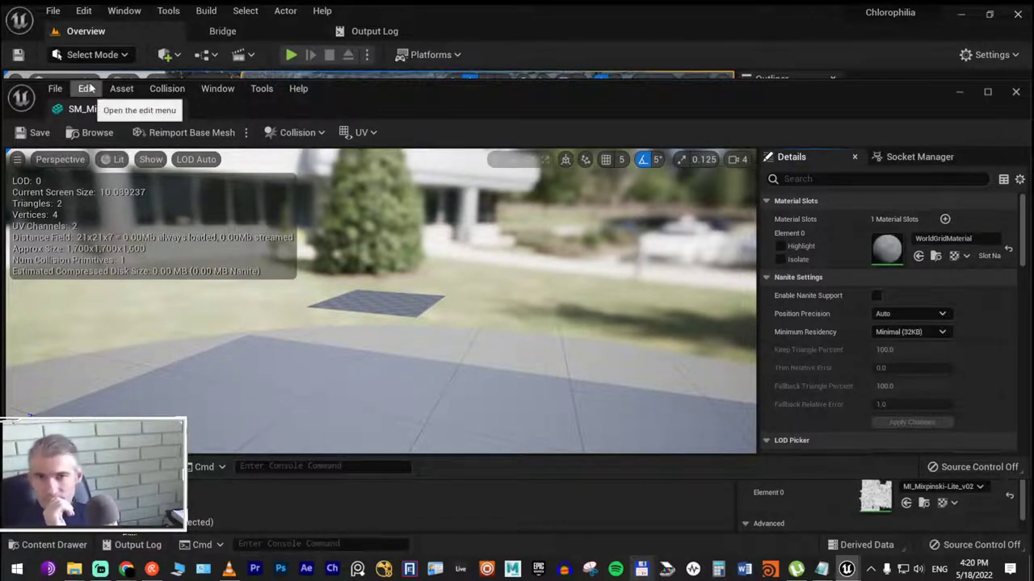
click(1016, 95)
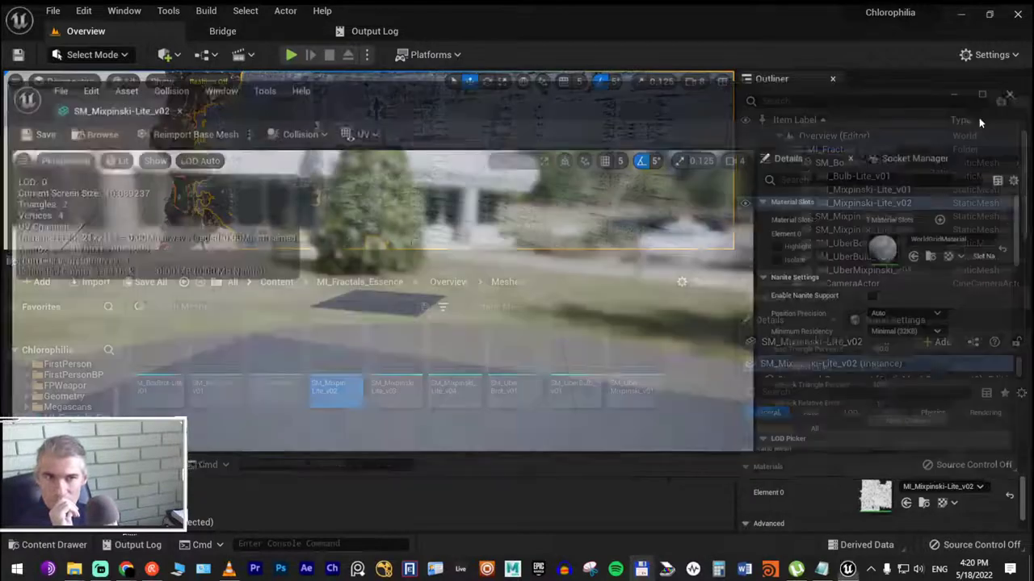
right_drag(368, 161, 339, 137)
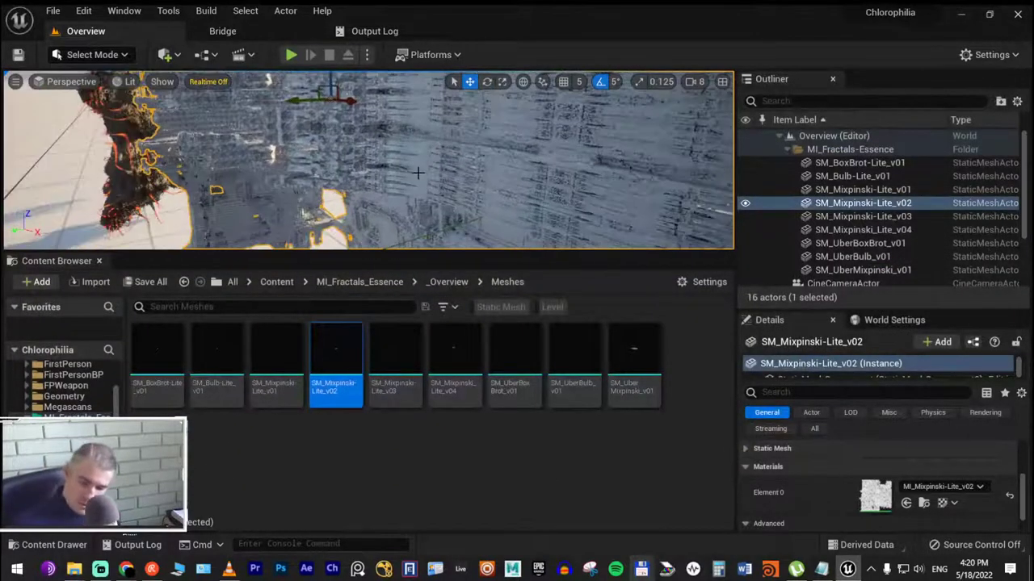
Reopen the 01_Garden level from File > Recent Levels
click(42, 13)
mouse_move(138, 313)
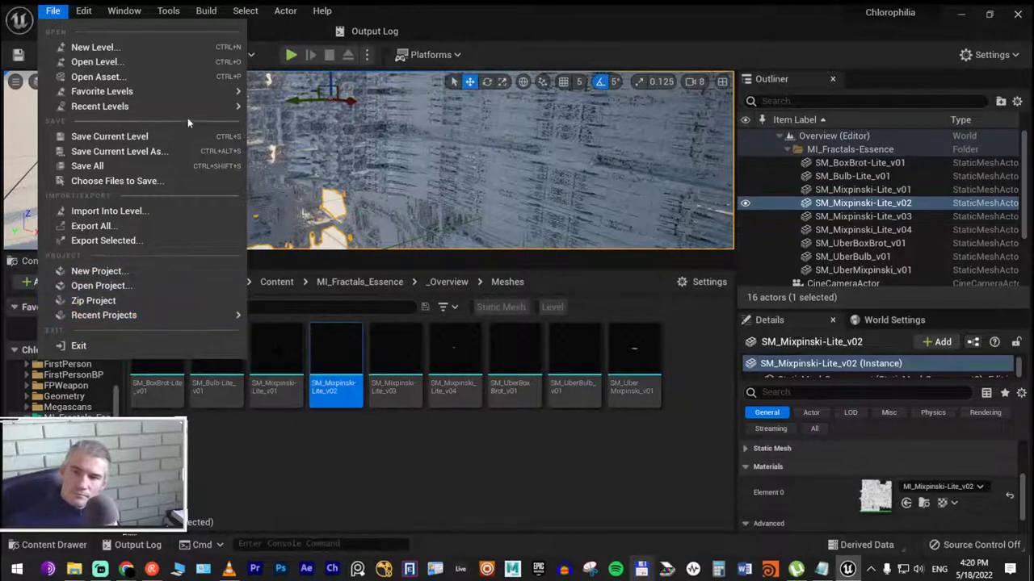
mouse_move(202, 105)
click(288, 124)
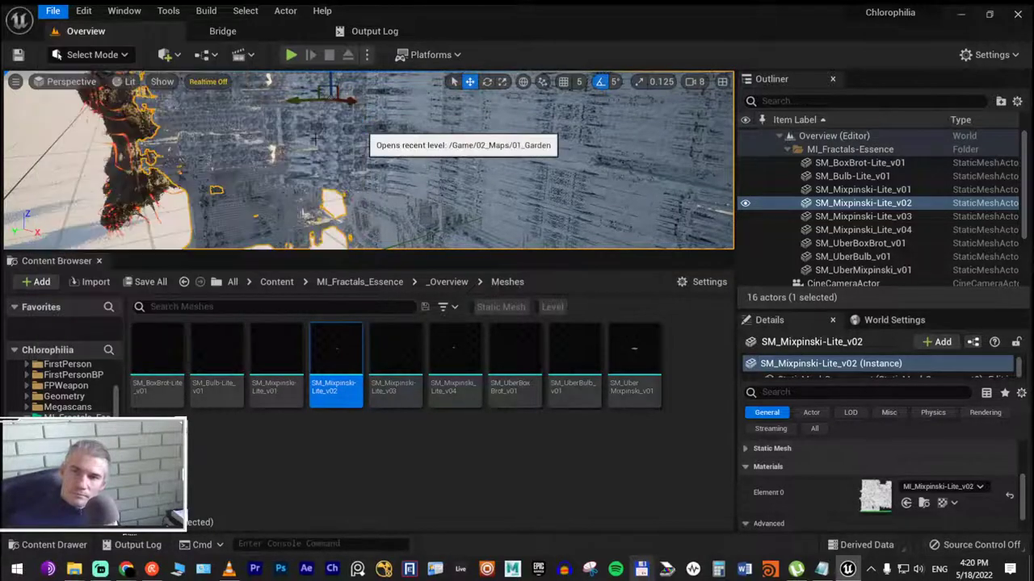
right_drag(316, 139, 316, 139)
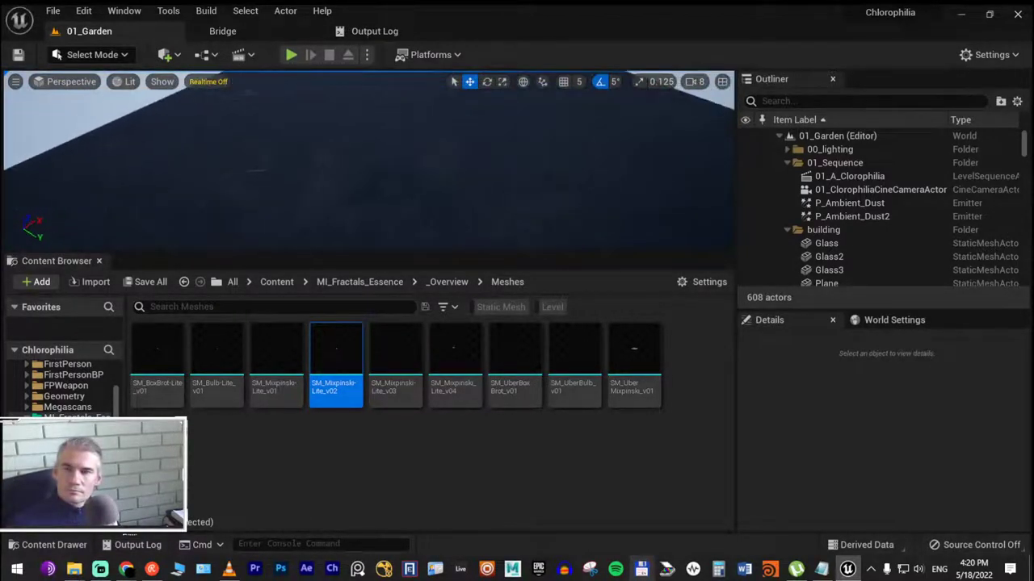
Place an SM_Mixpinski-Lite_v02 mesh in the garden, keeping its MI_Mixpinski-Lite_v02 material
drag(329, 353, 367, 219)
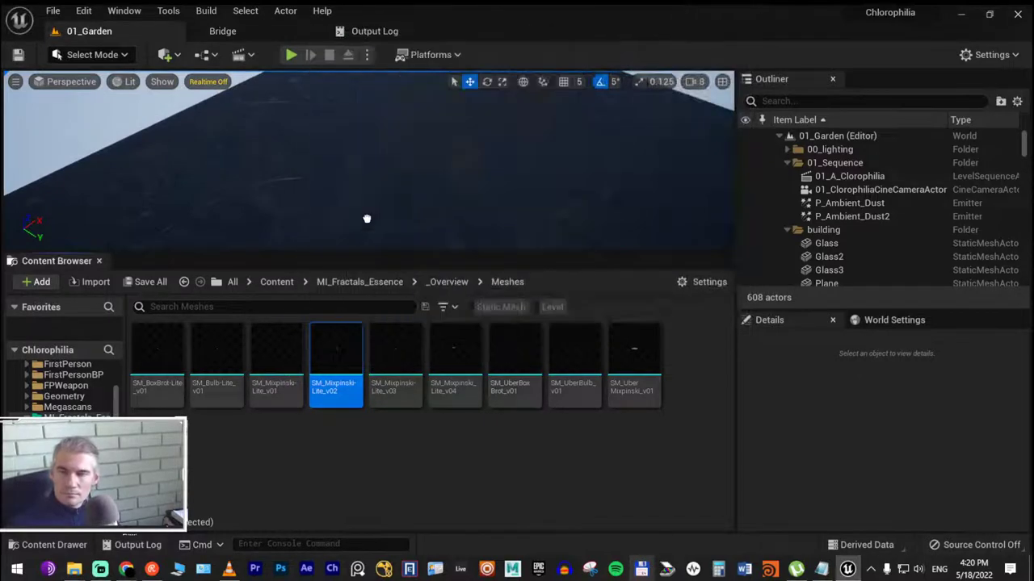
drag(356, 179, 353, 179)
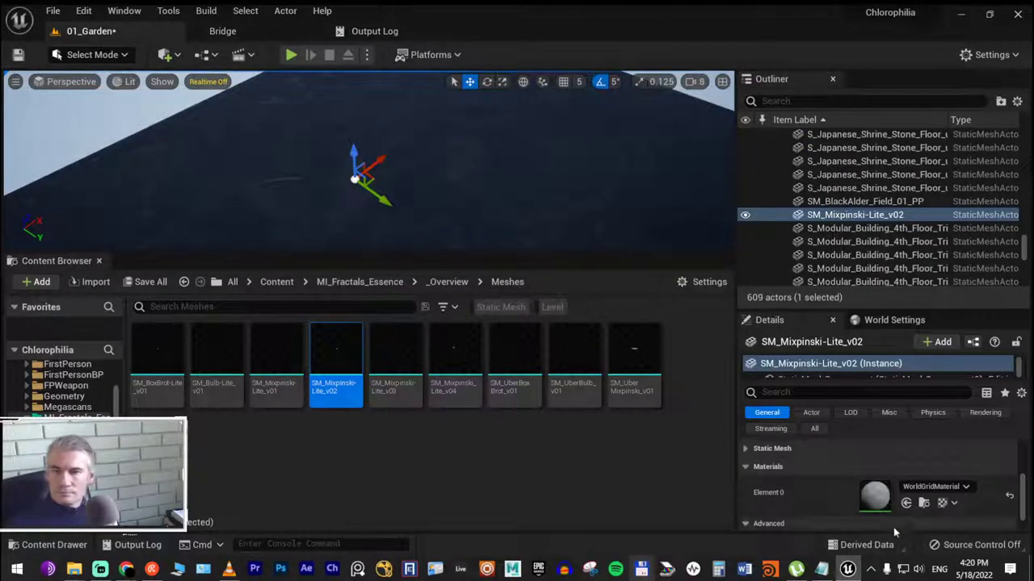
click(949, 491)
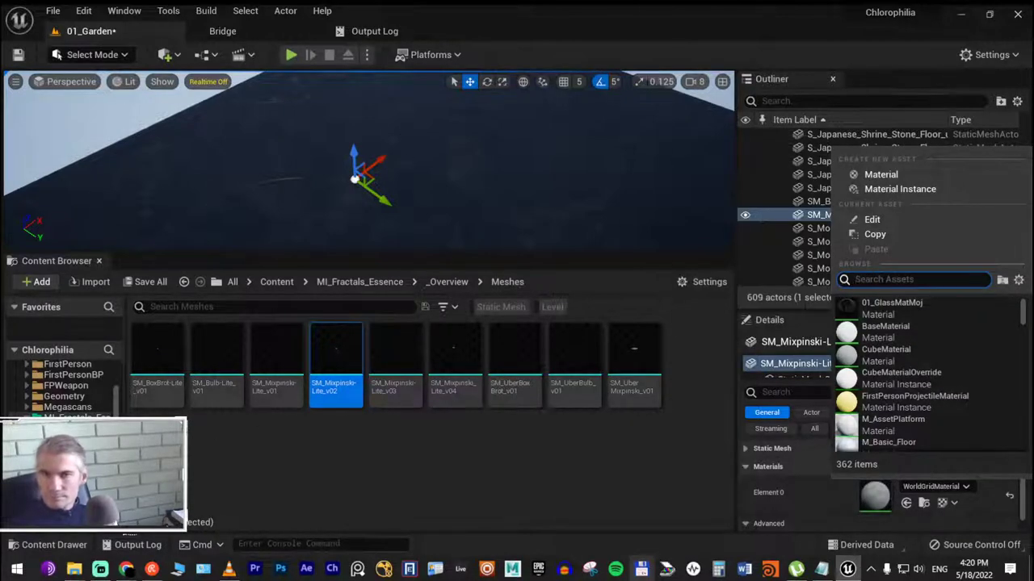
click(354, 179)
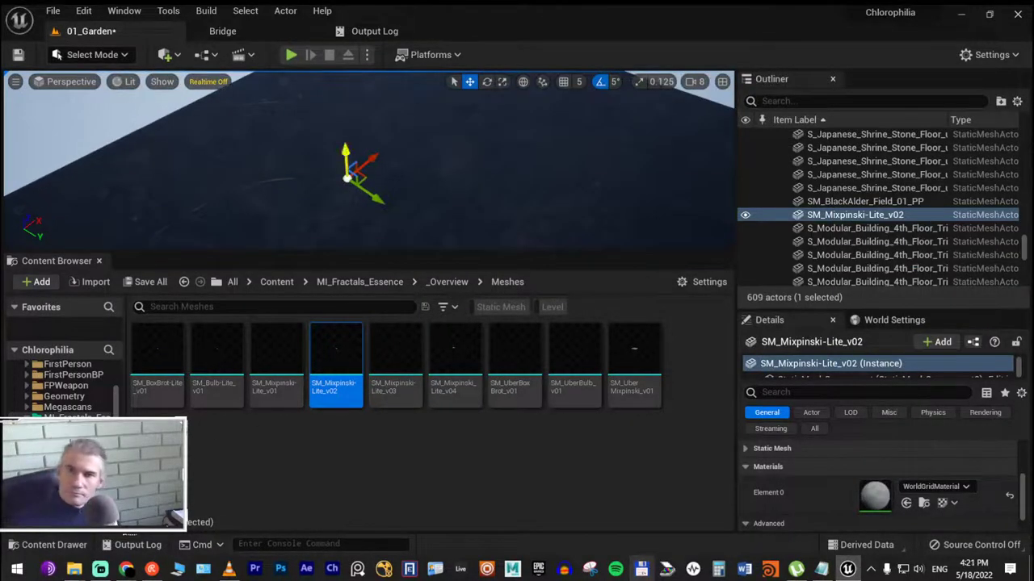
key(Delete)
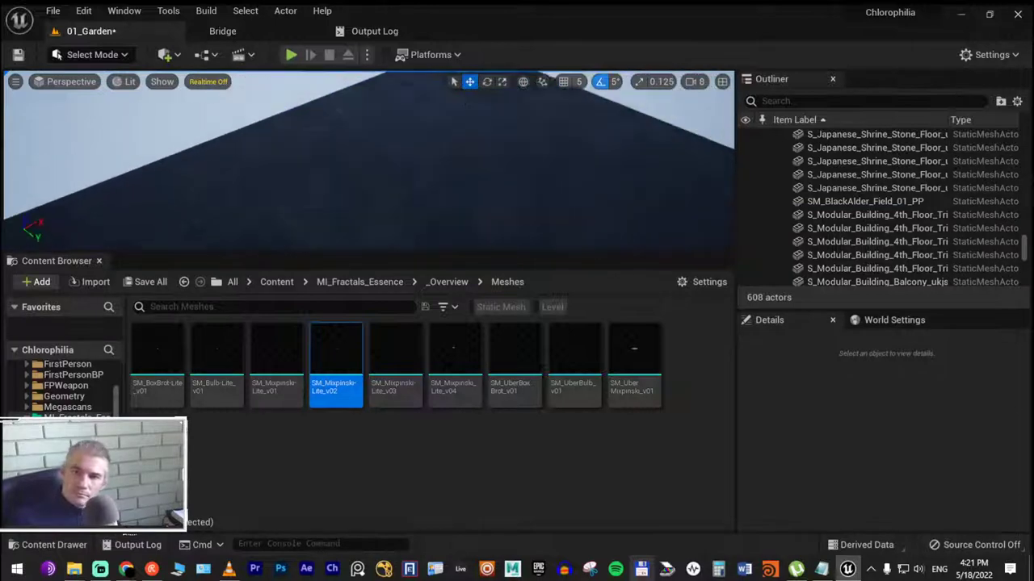
key(ctrl+z)
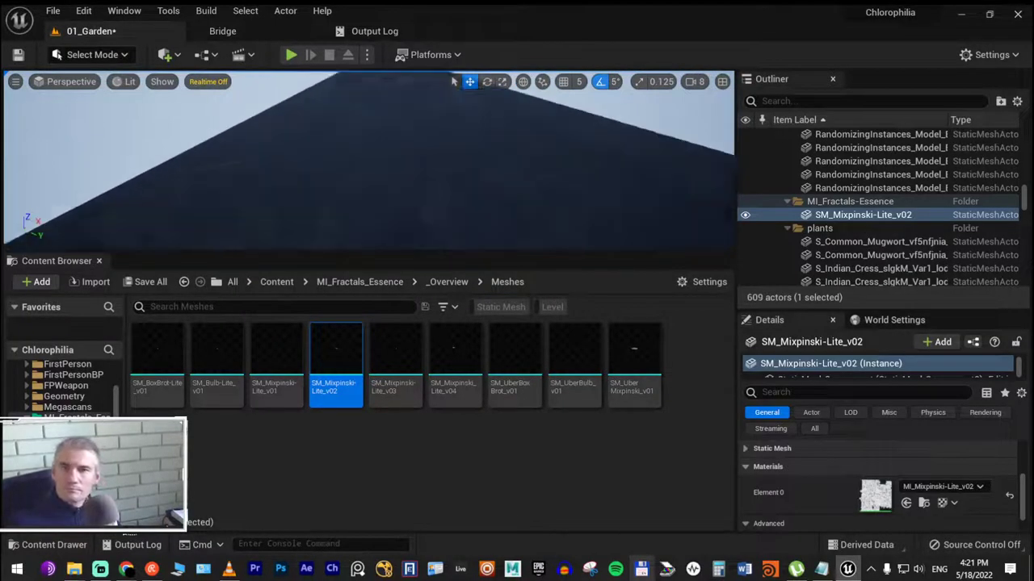
Frame the fractal mesh and raise it slightly above the ground
key(f)
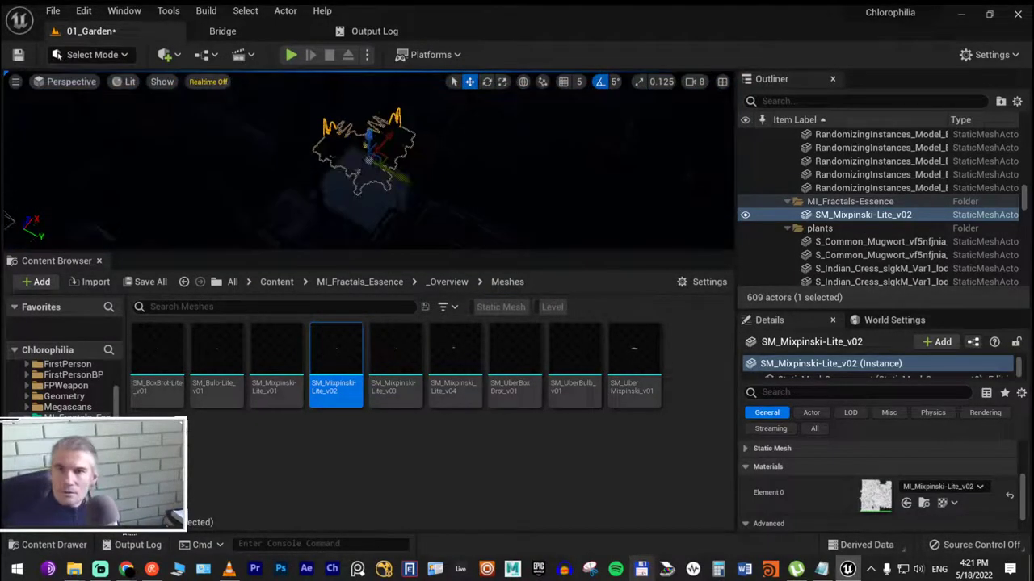
right_drag(368, 161, 337, 194)
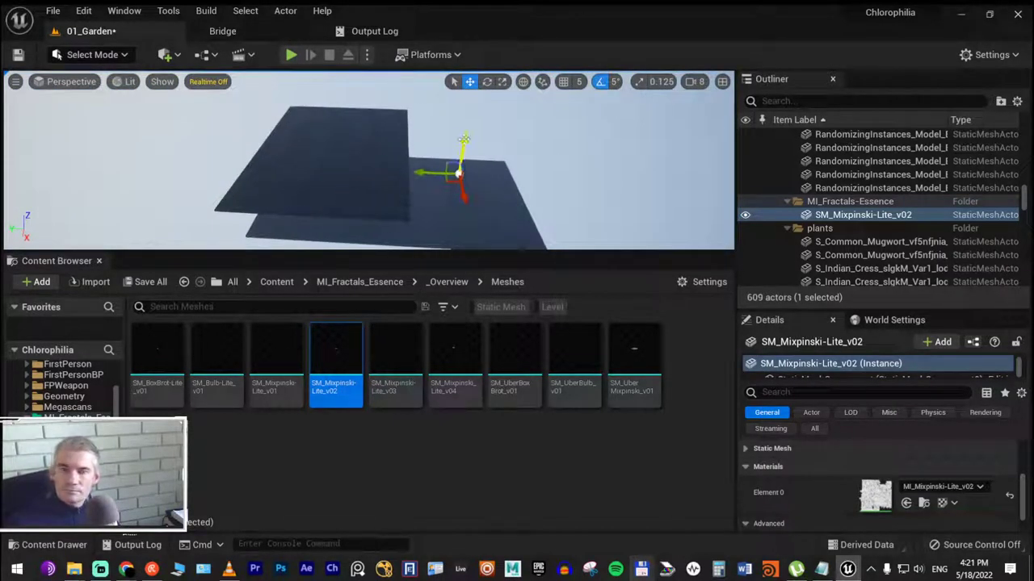
key(f)
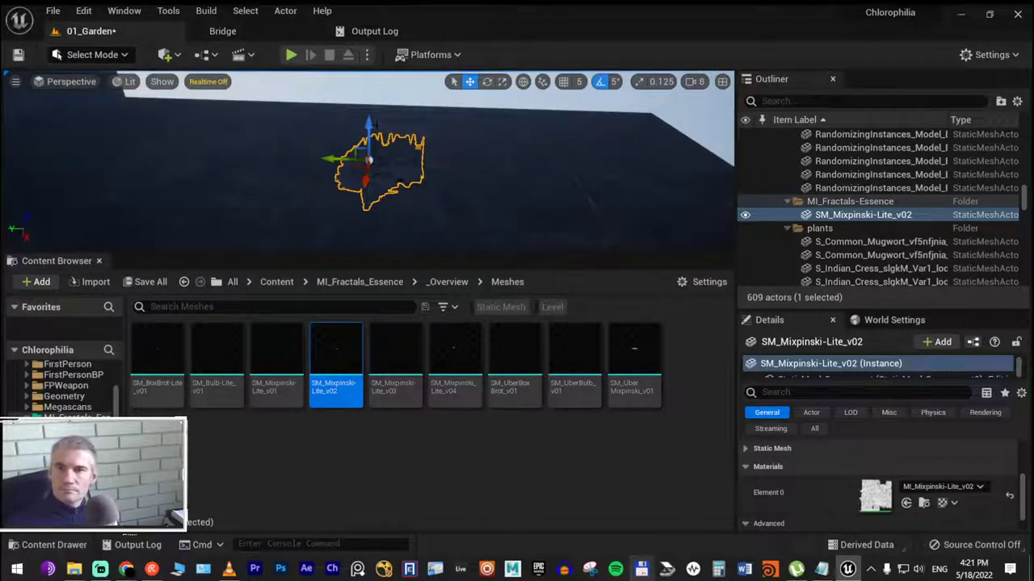
drag(370, 123, 367, 83)
right_drag(367, 161, 436, 145)
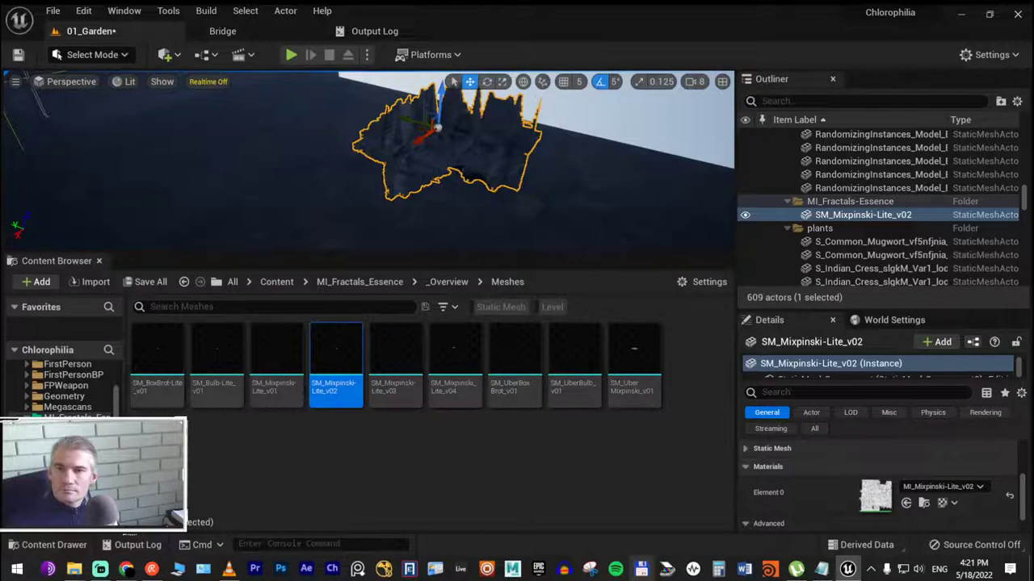
mouse_move(467, 168)
right_down()
mouse_move(500, 194)
mouse_move(484, 177)
mouse_move(500, 113)
right_up()
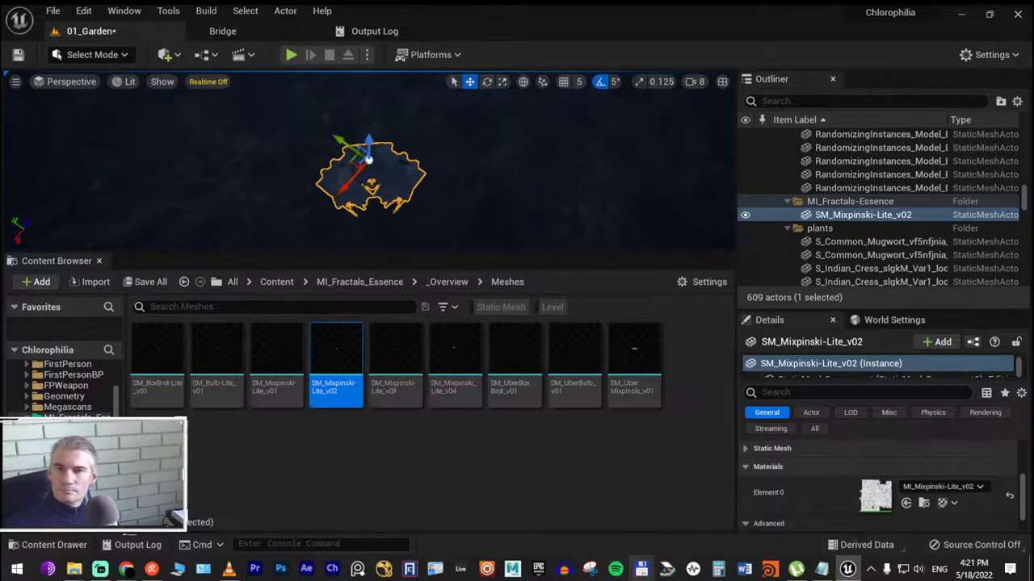
In fullscreen view, scale the fractal mesh up greatly as a trial
key(F11)
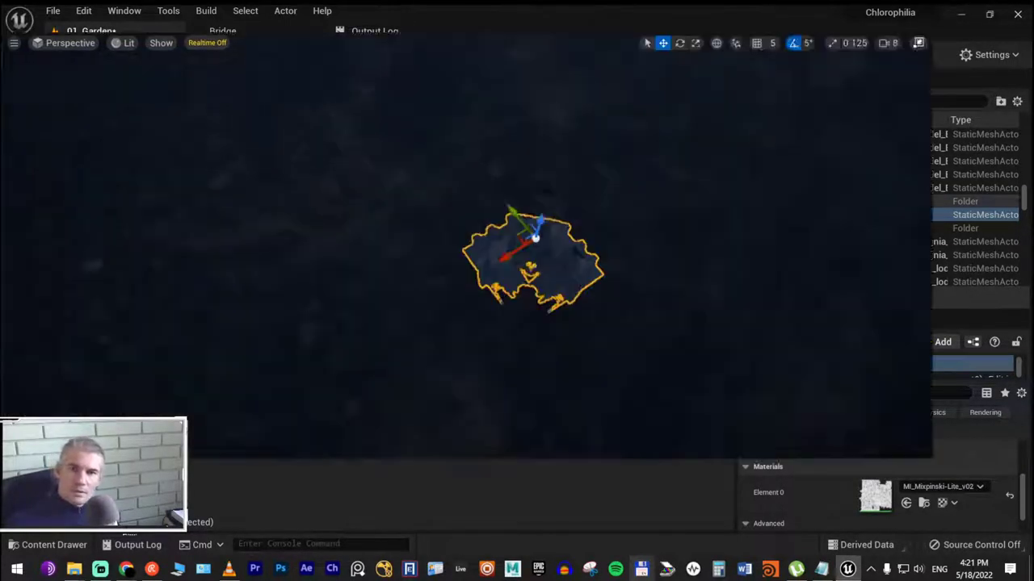
mouse_move(500, 113)
right_down()
mouse_move(517, 161)
mouse_move(517, 113)
right_up()
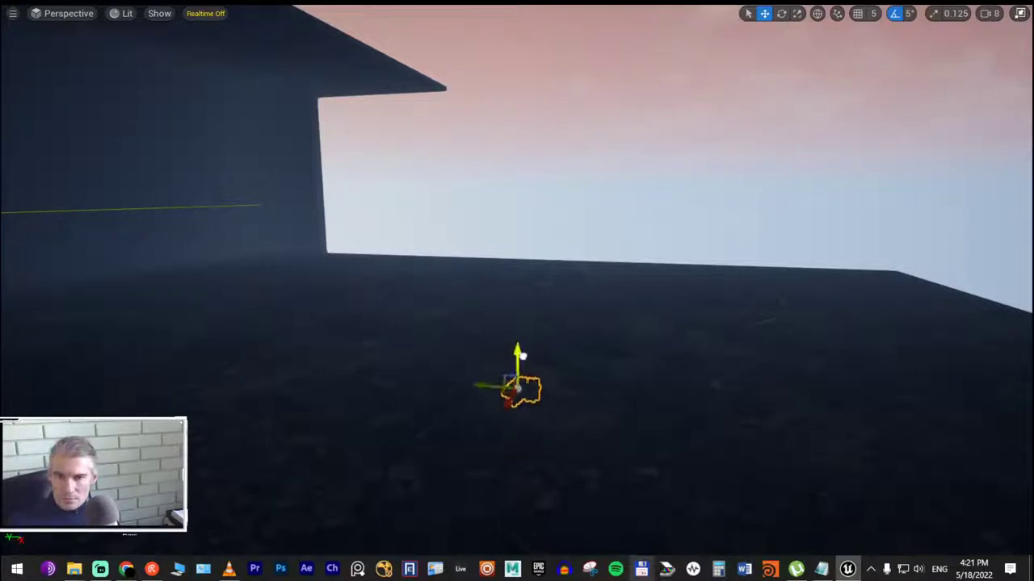
key(e)
key(r)
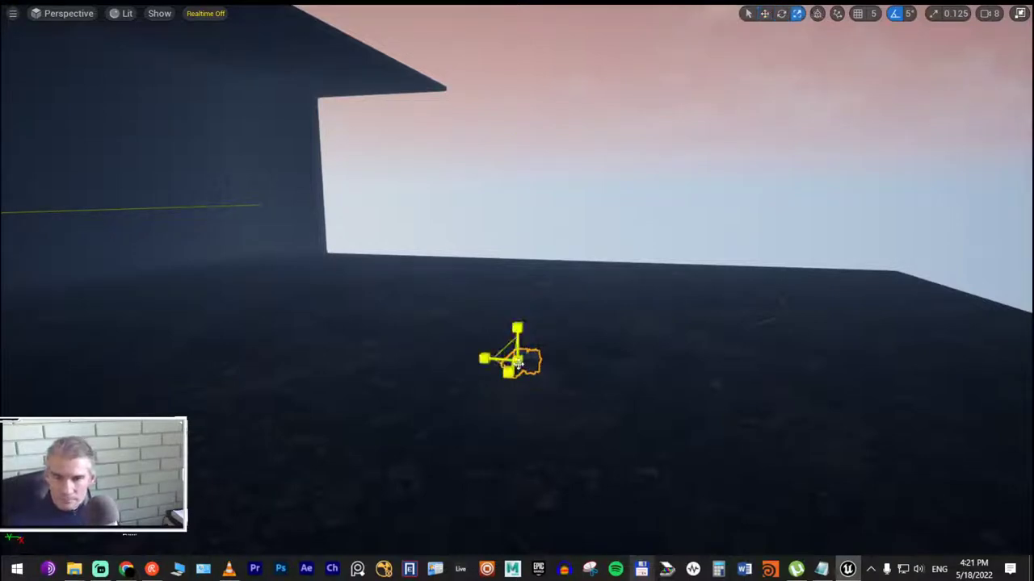
drag(504, 357, 565, 307)
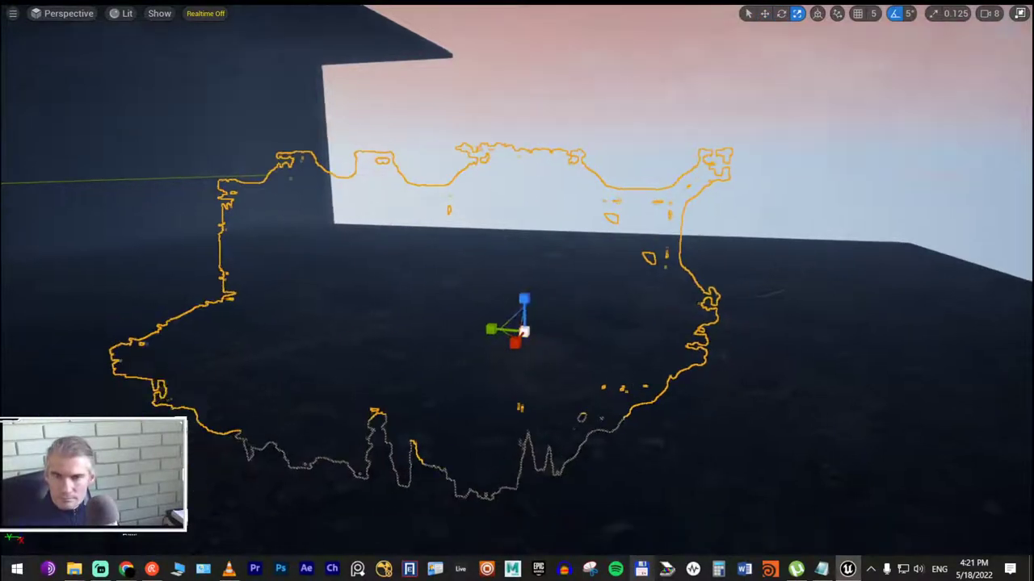
Revert the trial move and scaling, then restore the editor panels
right_drag(384, 363, 577, 435)
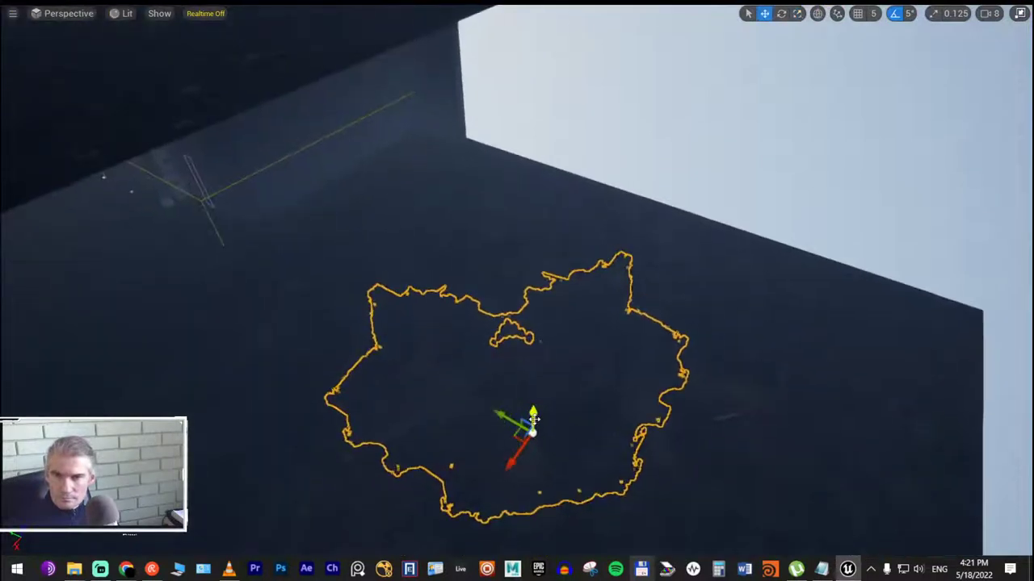
mouse_move(533, 418)
mouse_down()
mouse_move(512, 302)
mouse_move(536, 319)
mouse_up()
key(ctrl+z)
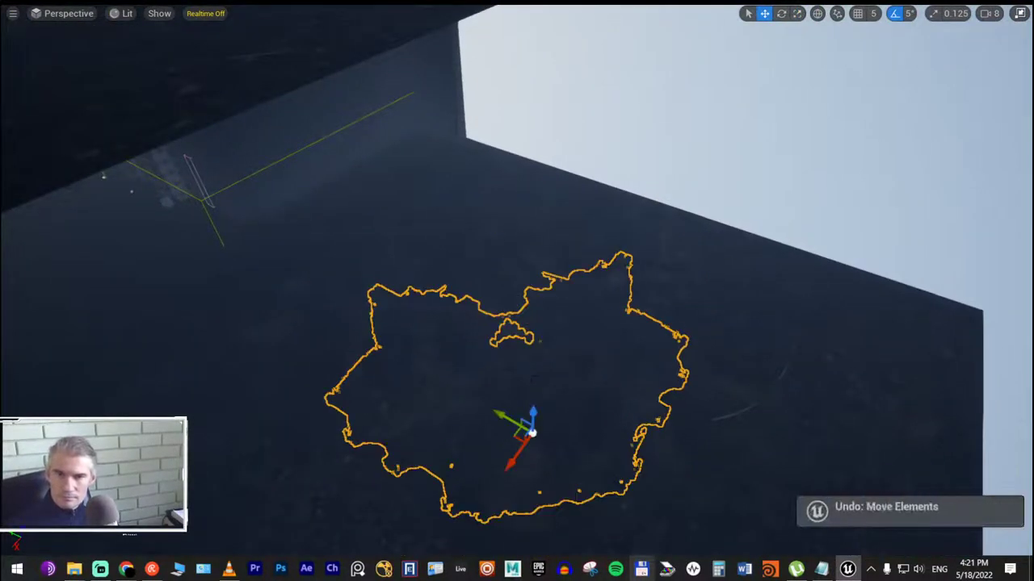
key(ctrl+z)
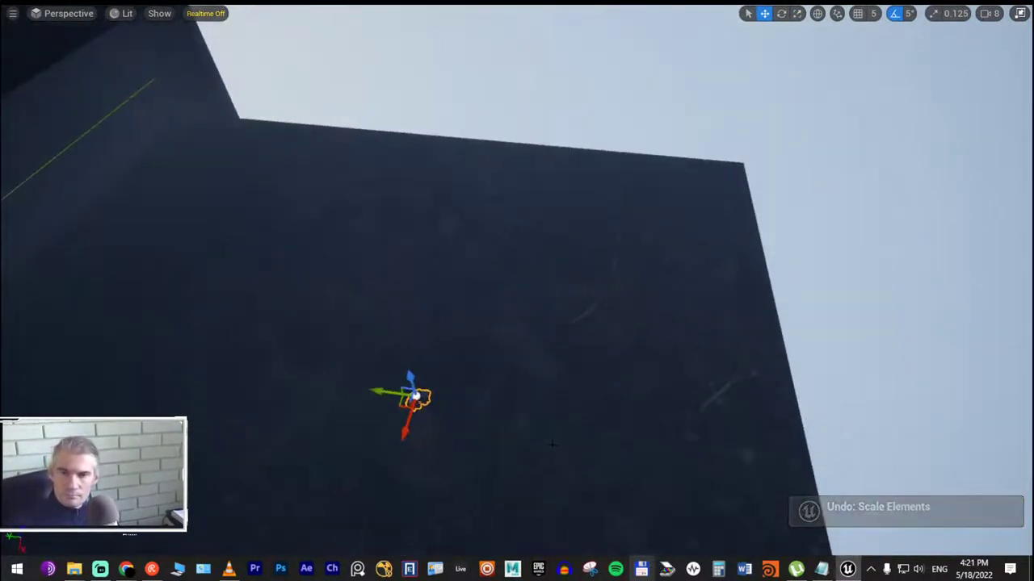
key(F11)
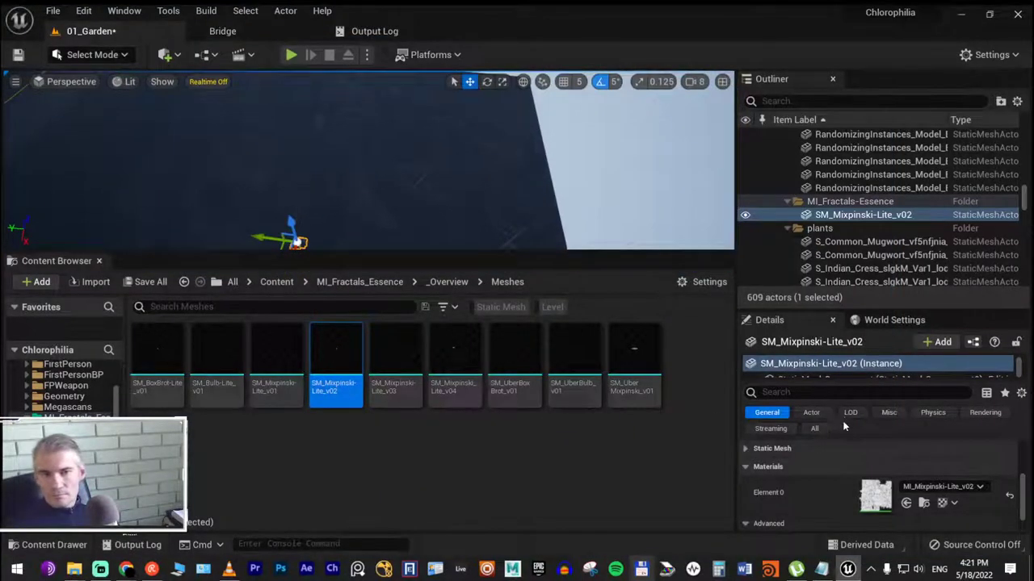
Set the SM_Mixpinski-Lite_v02 locked scale to 10, then settle on 5 for every axis
click(747, 452)
scroll(800, 450, up, 1)
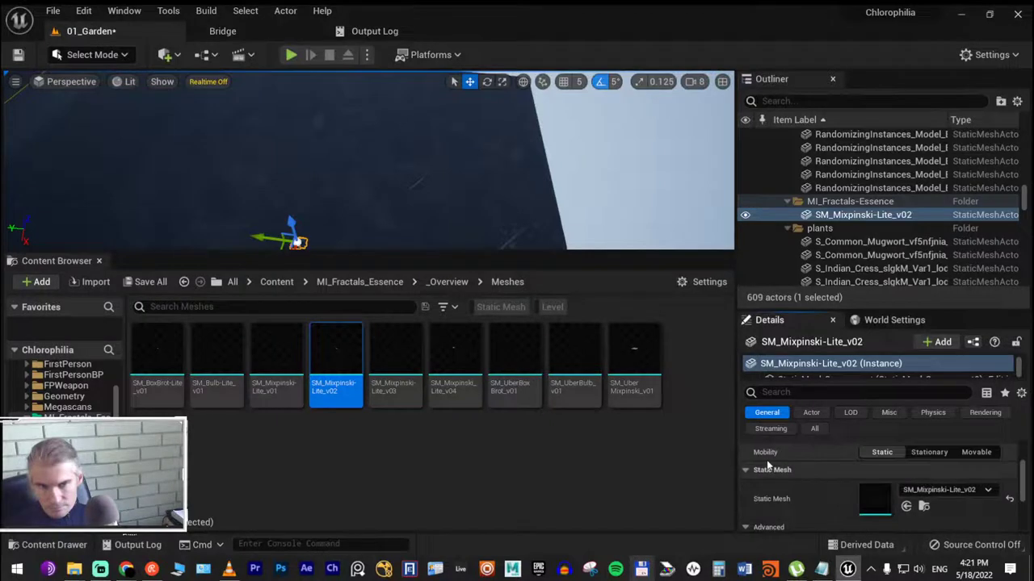
scroll(808, 469, down, 2)
scroll(807, 470, down, 2)
scroll(807, 474, up, 5)
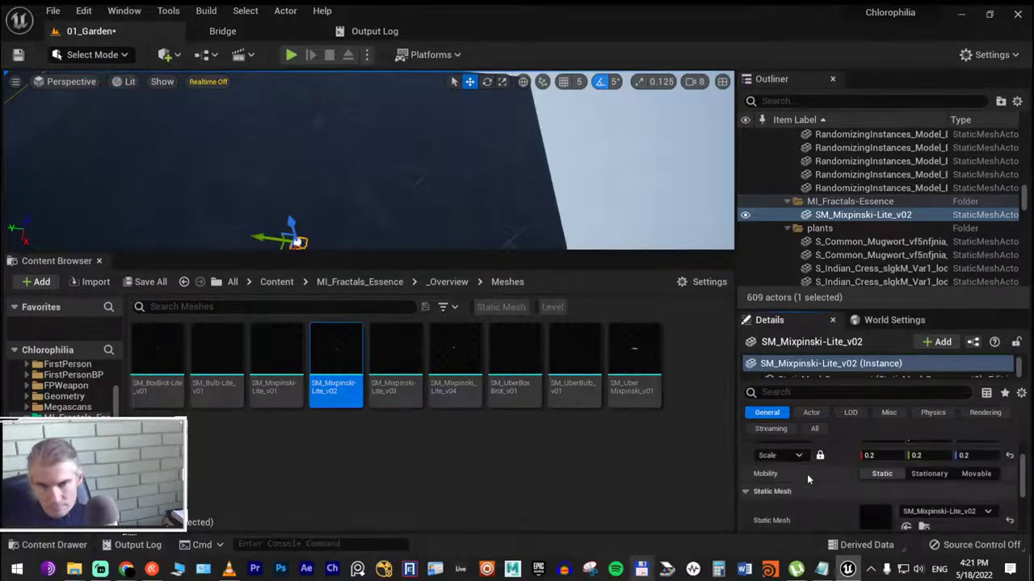
scroll(849, 479, up, 1)
click(883, 477)
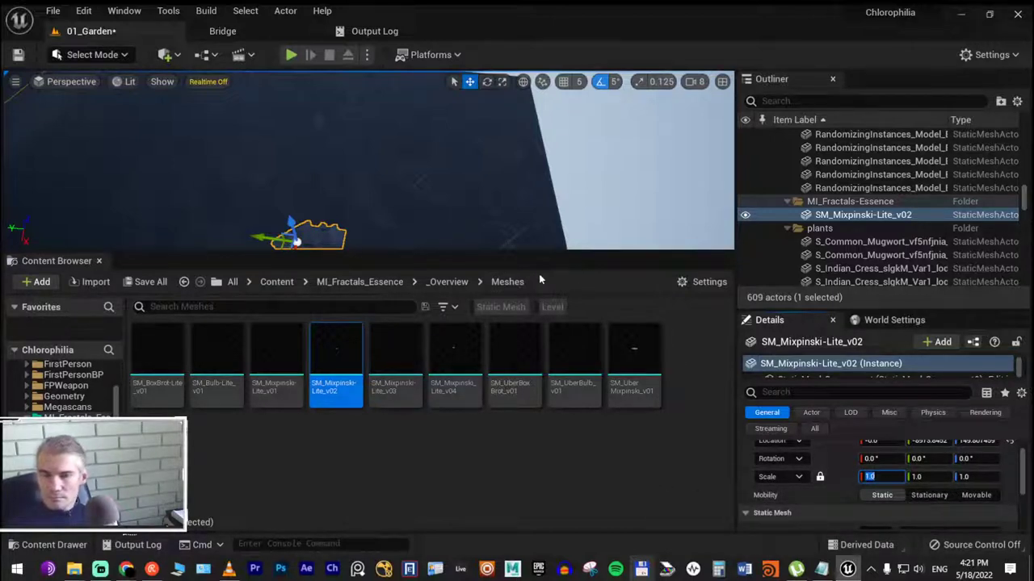
text(10)
key(Return)
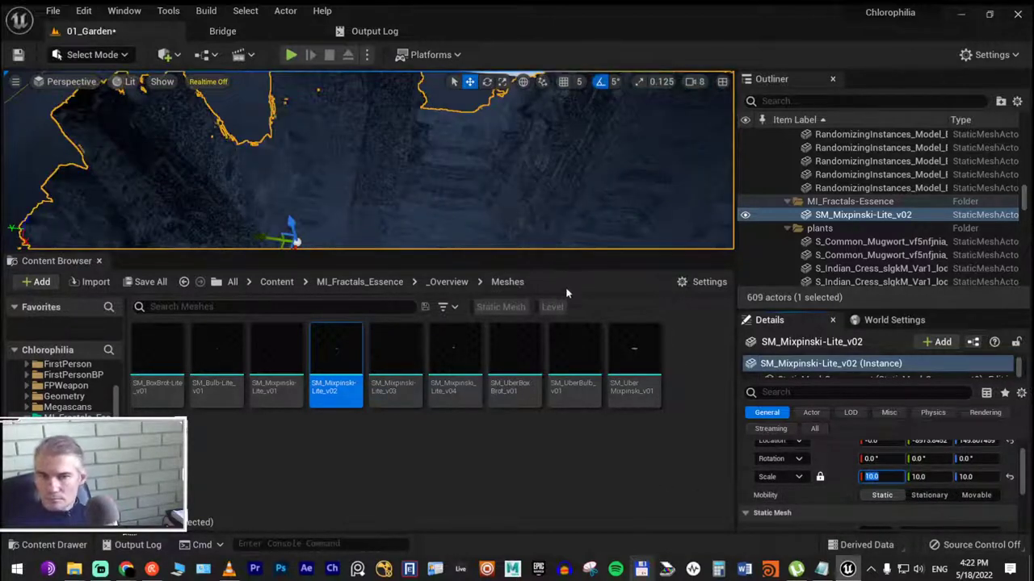
text(5)
key(Return)
View the 5.0-scaled fractal in immersive mode and run a brief Play In Editor session
mouse_move(296, 241)
right_down()
mouse_move(339, 210)
mouse_move(517, 291)
mouse_move(425, 196)
mouse_move(402, 217)
mouse_move(453, 234)
mouse_move(408, 302)
right_up()
key(F11)
key(Escape)
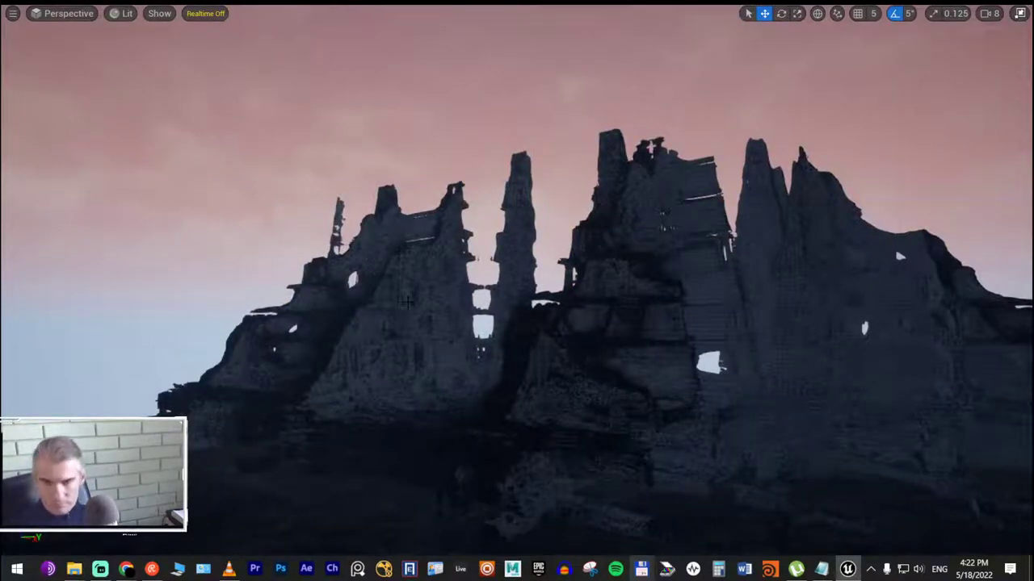
key(alt+p)
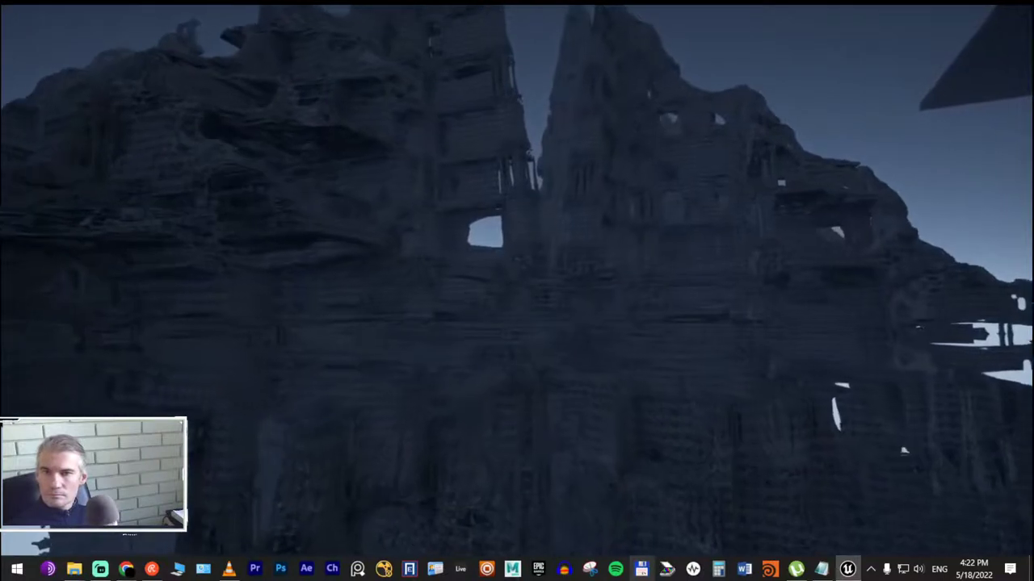
key(Escape)
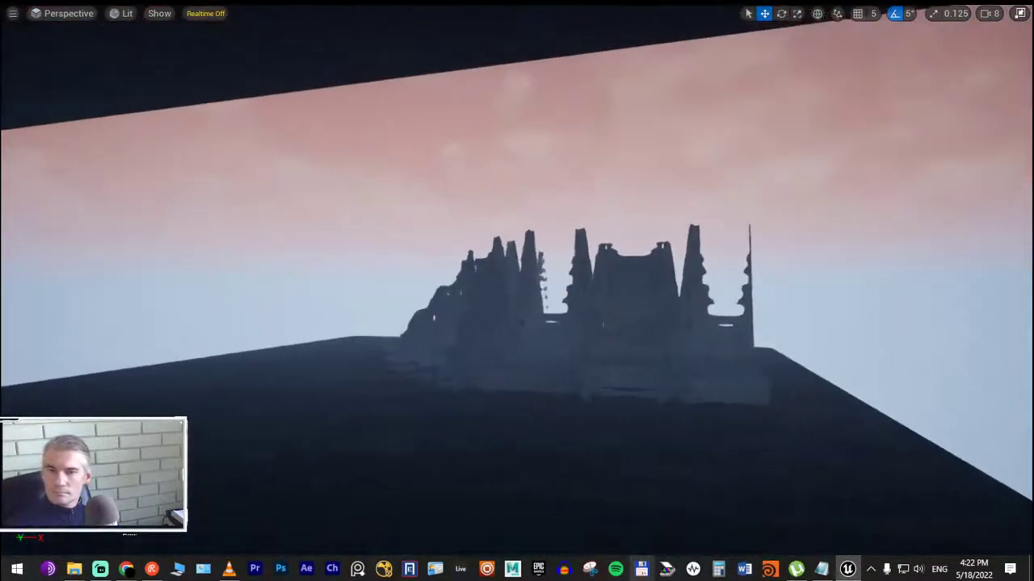
Enable Realtime and Show FPS in the viewport menu, then start Play In Editor
click(12, 14)
mouse_move(136, 103)
mouse_move(239, 108)
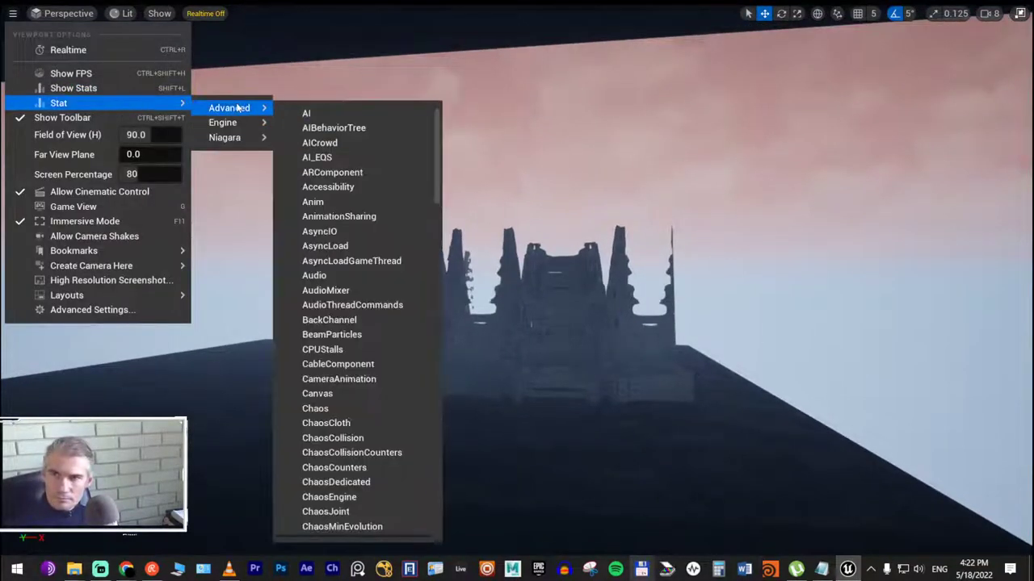
click(144, 95)
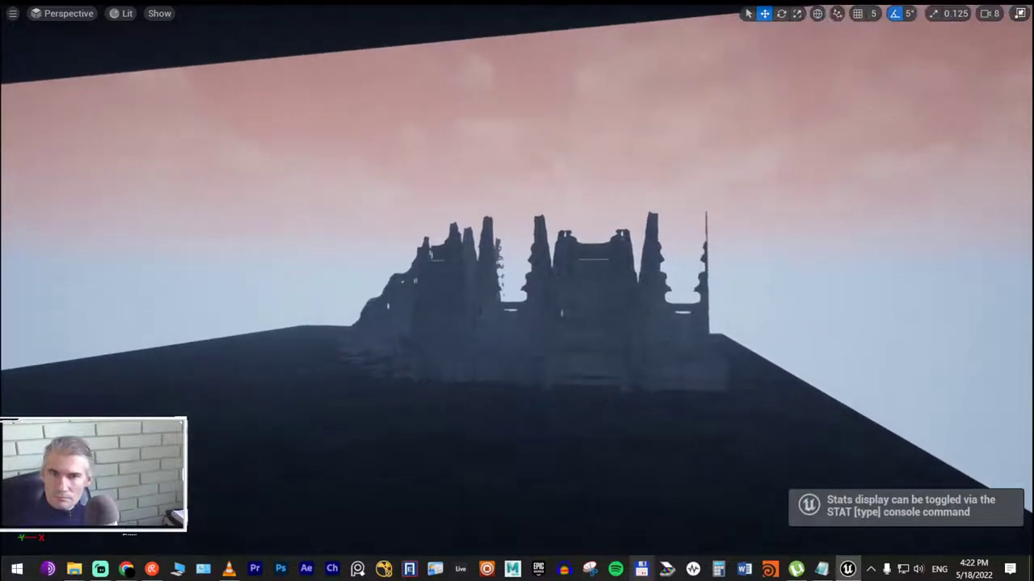
click(13, 13)
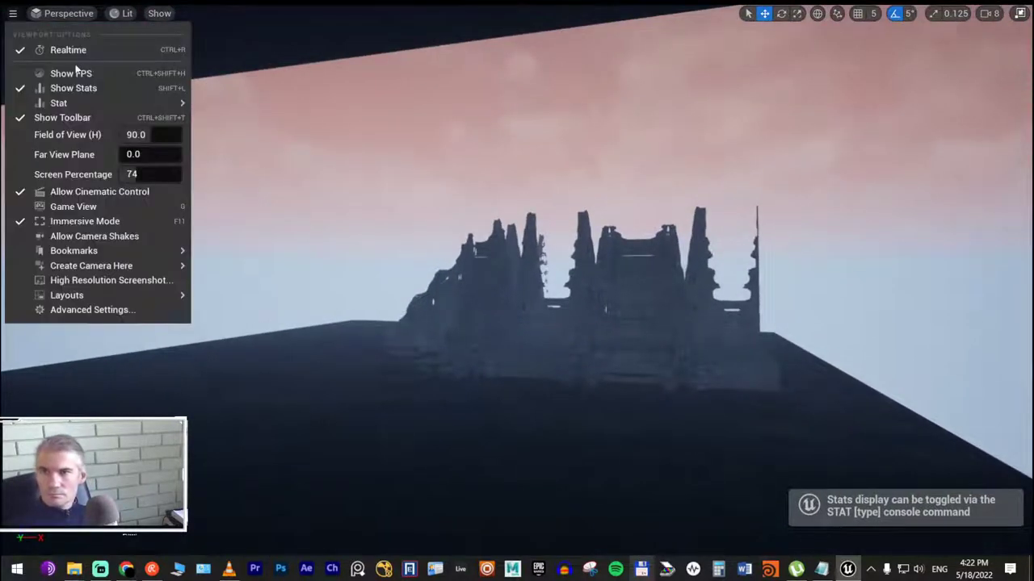
click(81, 74)
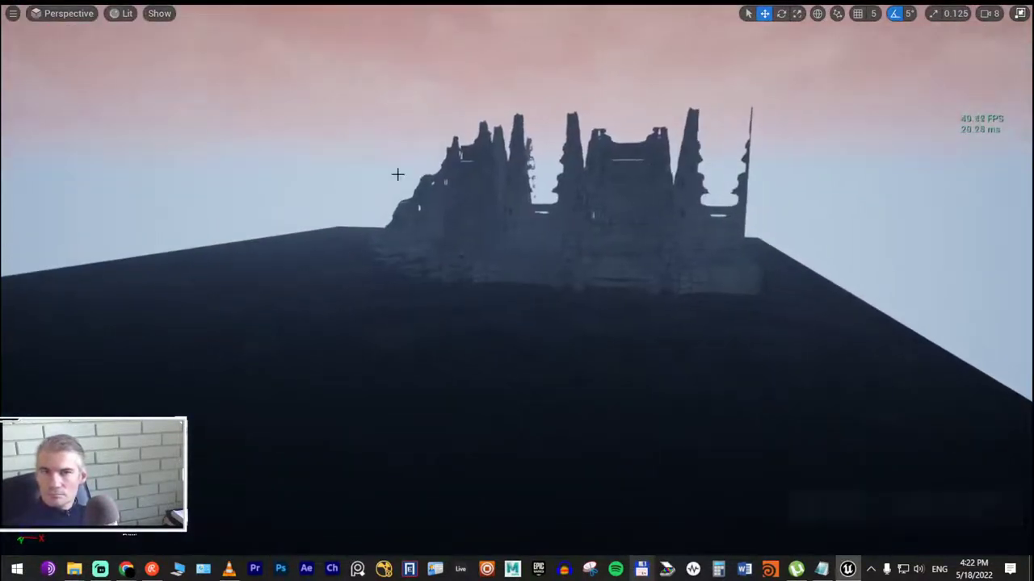
key(alt+p)
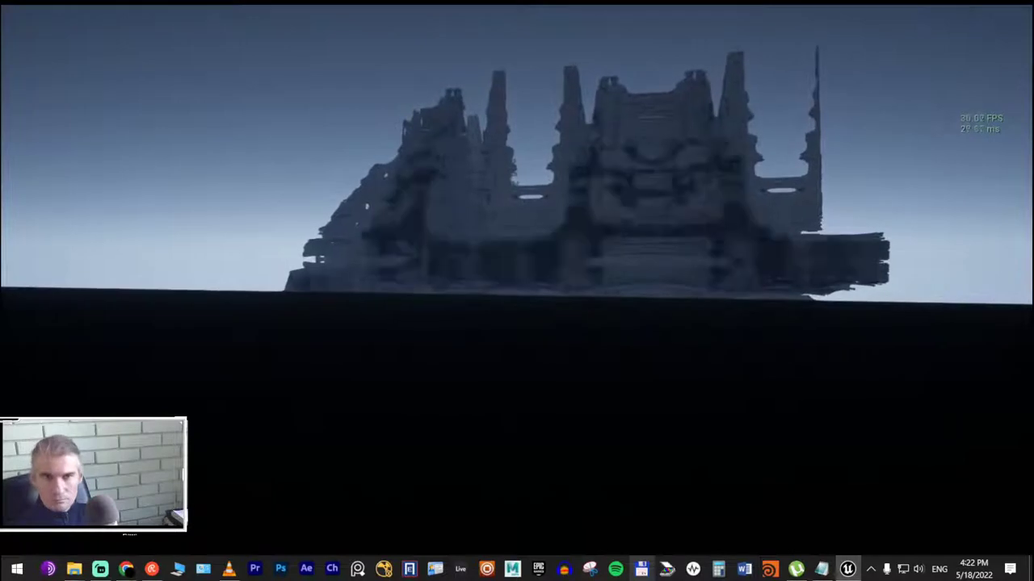
key(F11)
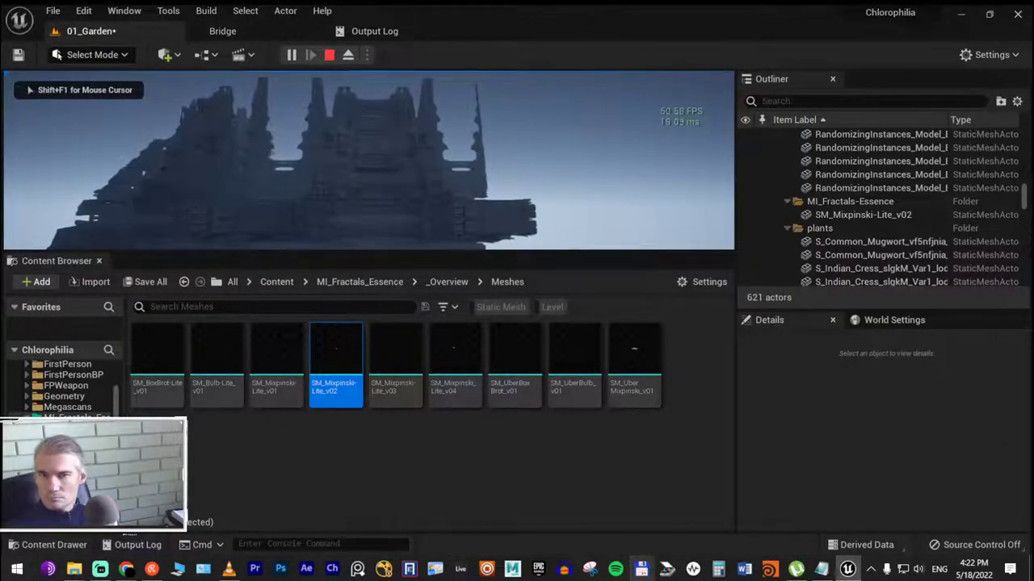
Walk around the fractal in fullscreen play, watching the roughly 27–30 FPS readout, then stop
key(F11)
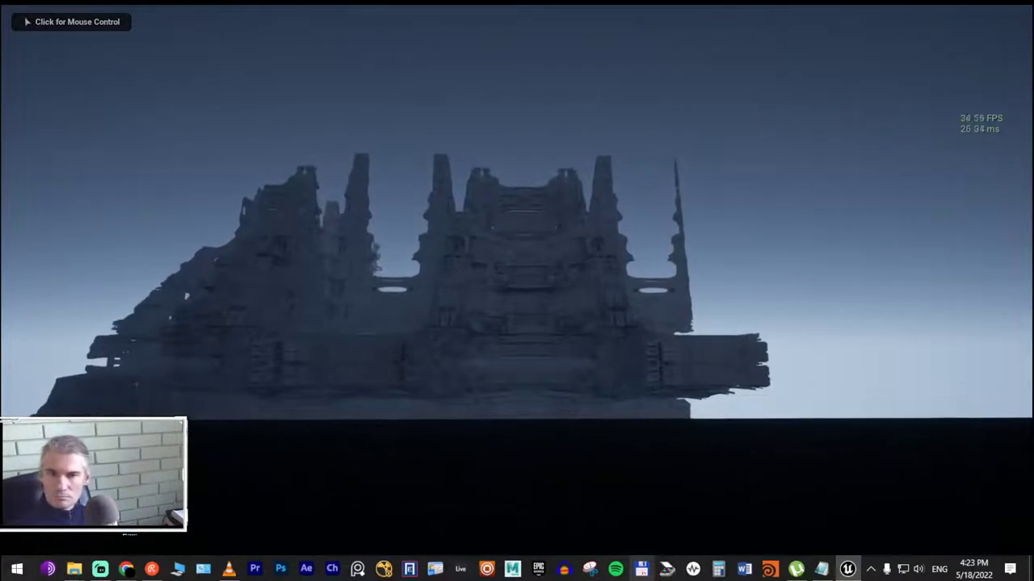
click(517, 242)
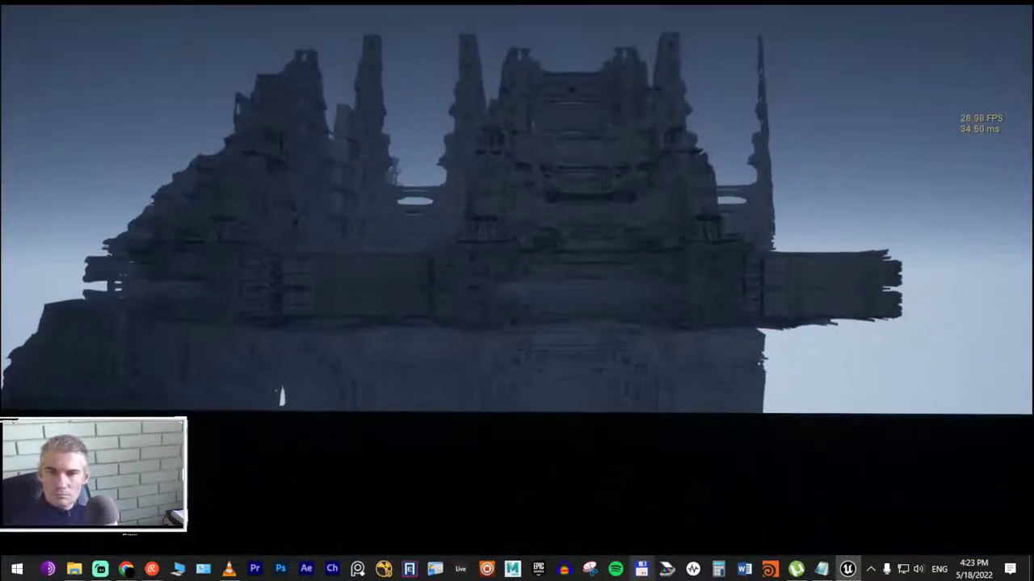
key(Escape)
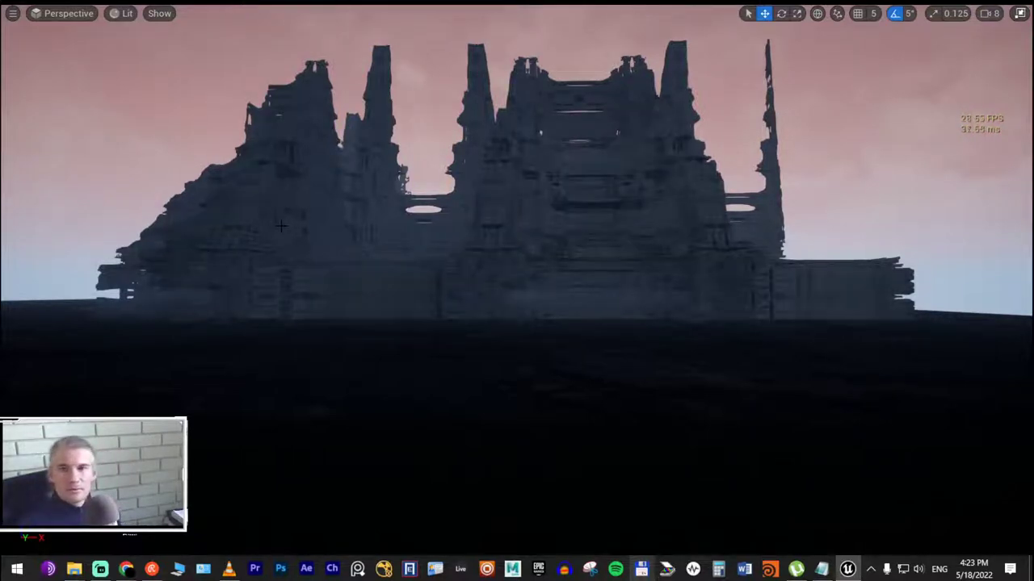
key(alt+Tab)
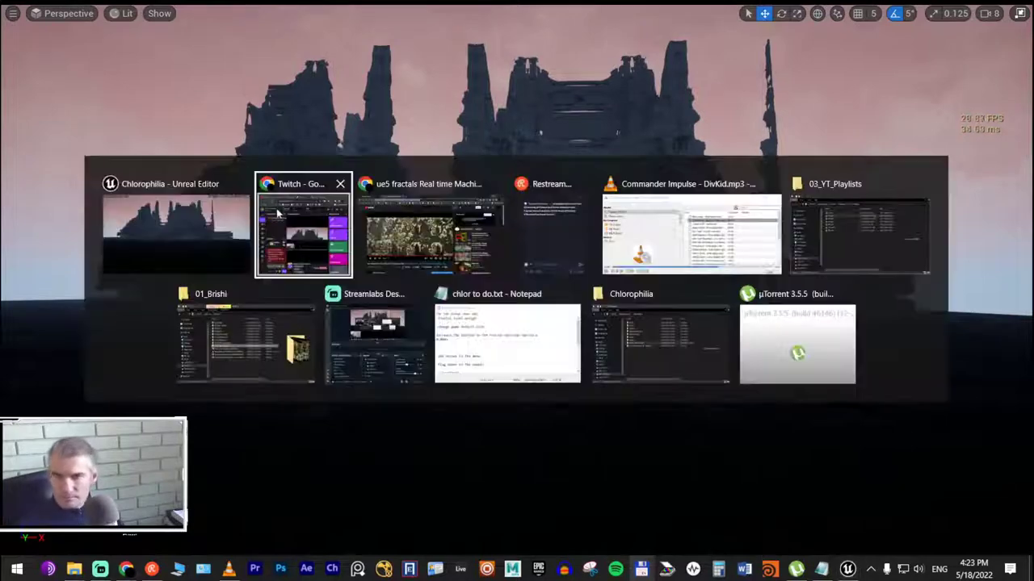
key(alt+Tab)
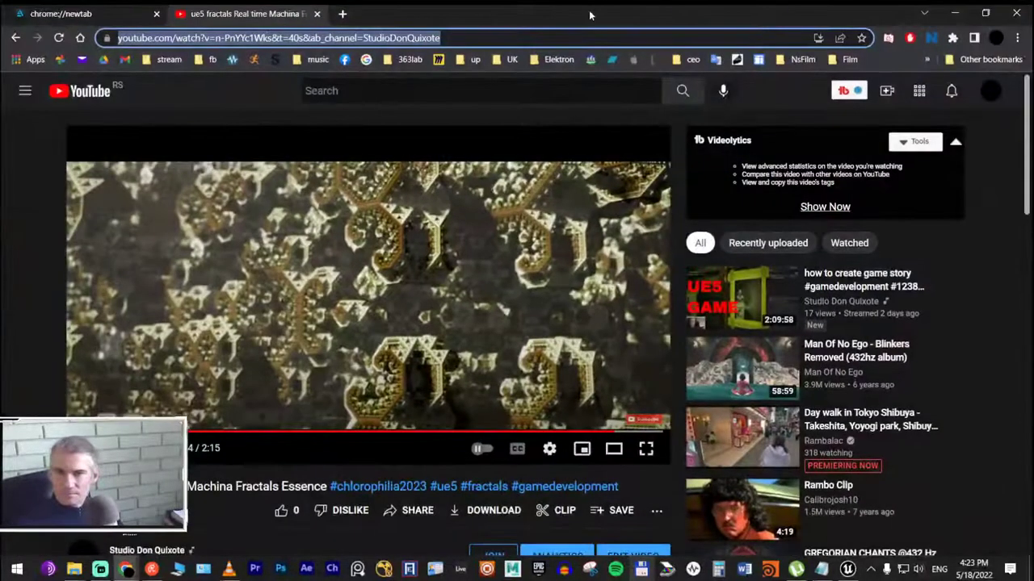
click(343, 14)
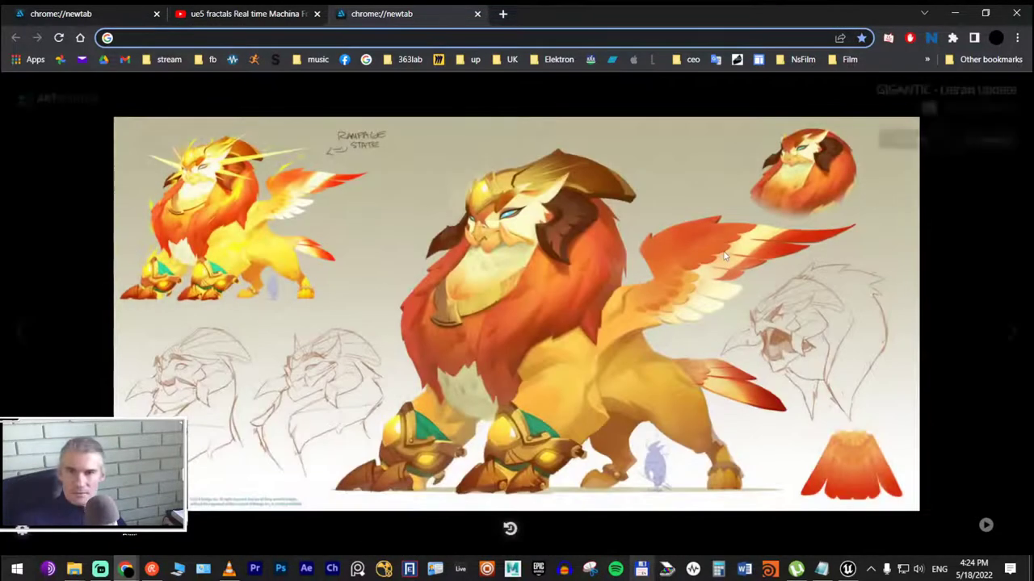
key(alt+Tab)
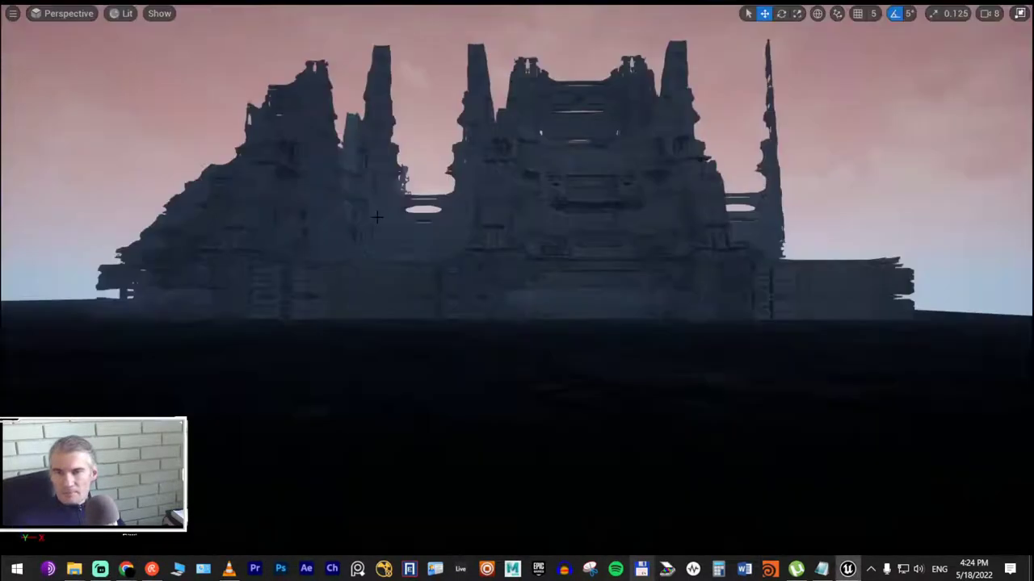
Exit immersive mode and open 02_Maps/01_Fractals, showing its five fractal levels
key(F11)
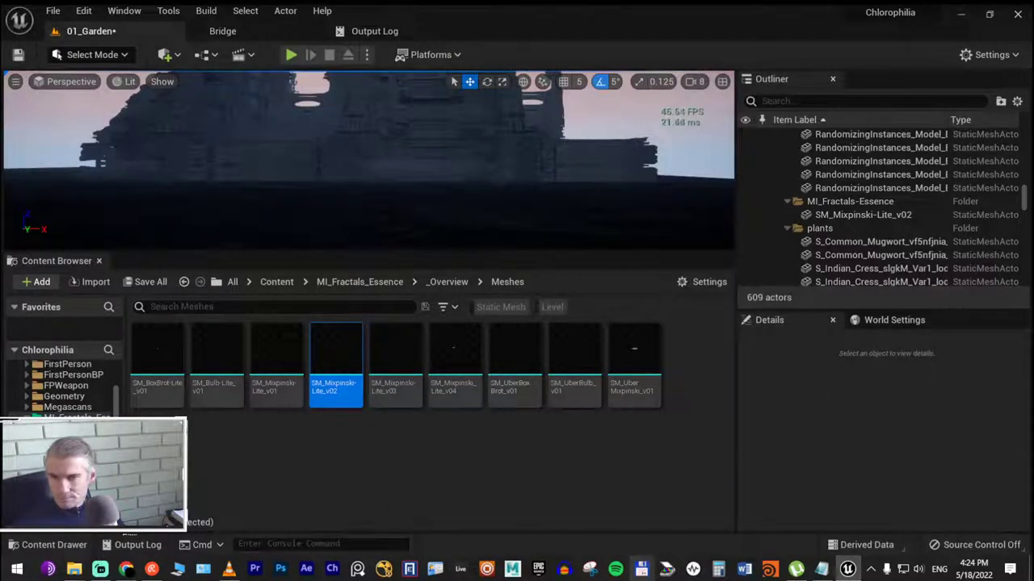
scroll(61, 388, up, 3)
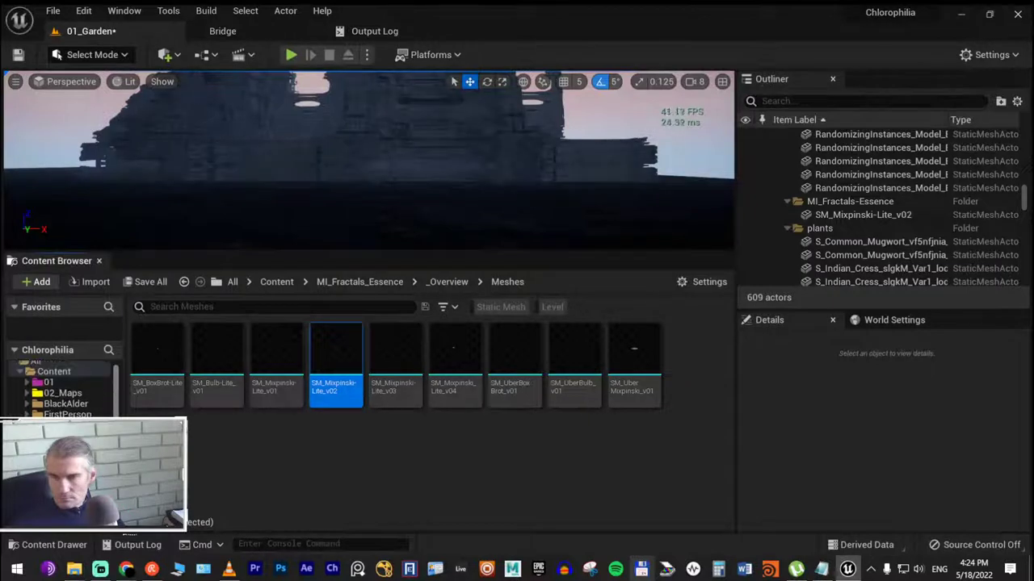
click(26, 393)
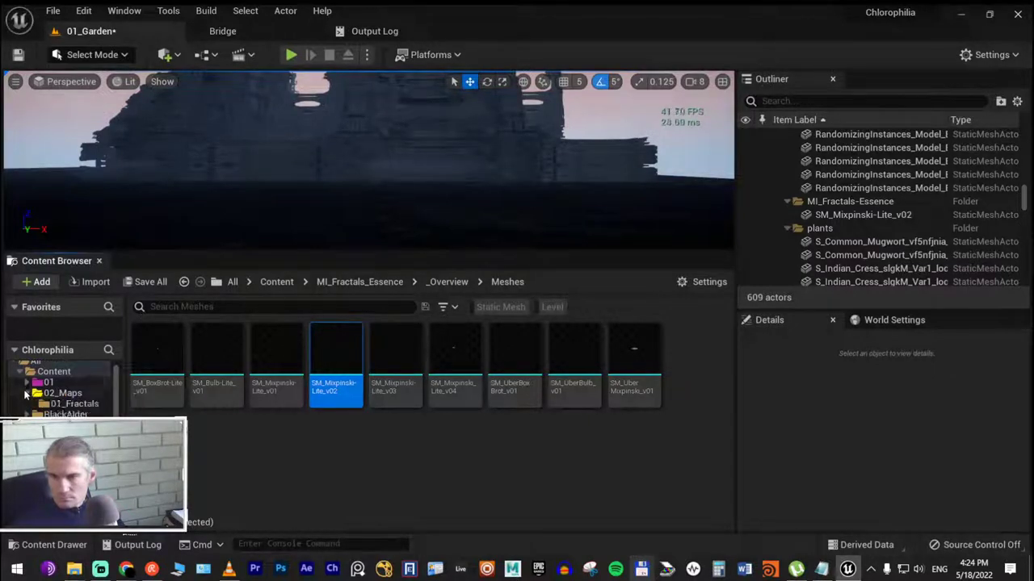
click(68, 403)
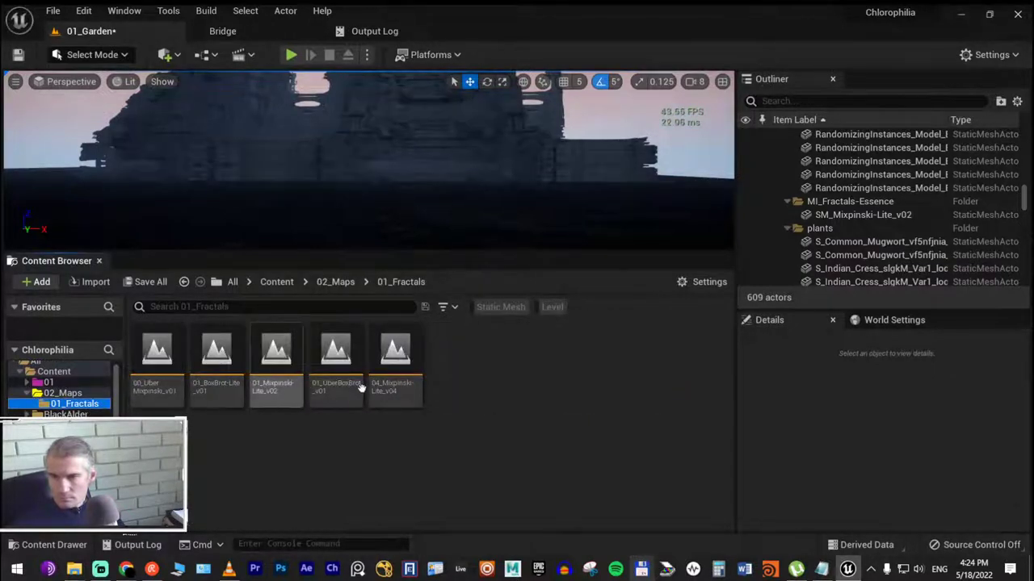
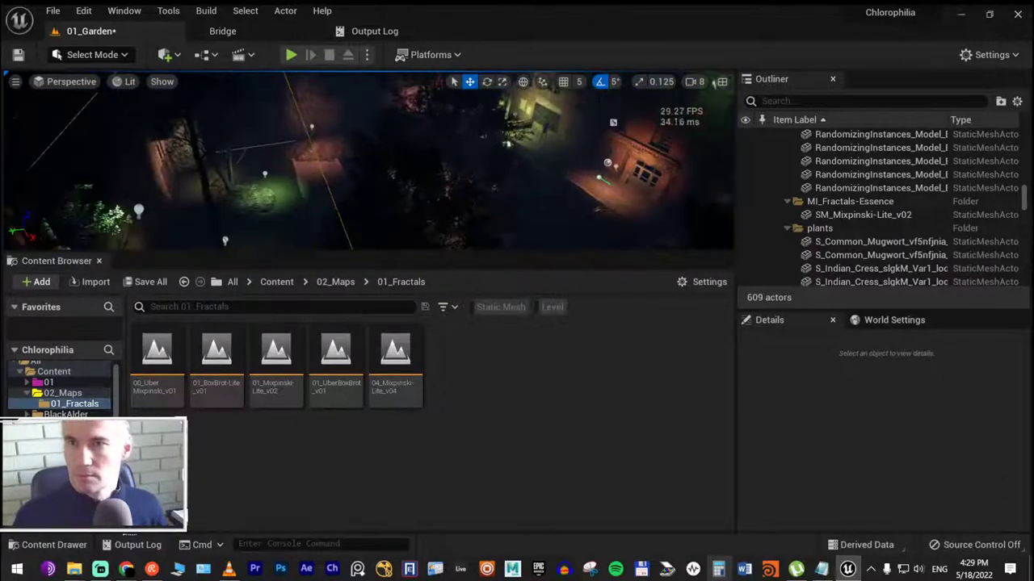
Play the Garden level from the Default Player Start in fullscreen immersive view with mouse control
click(366, 54)
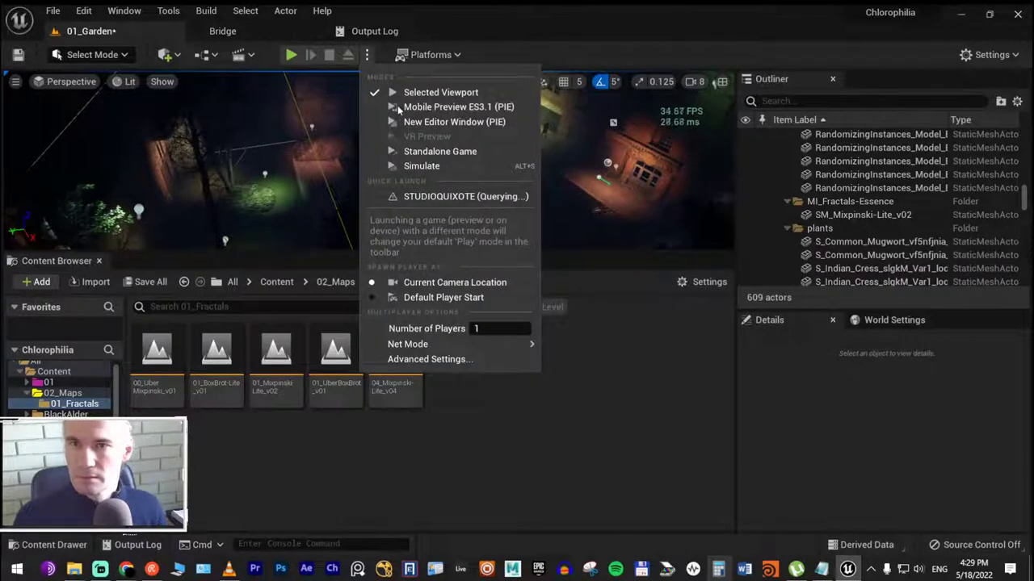
click(415, 297)
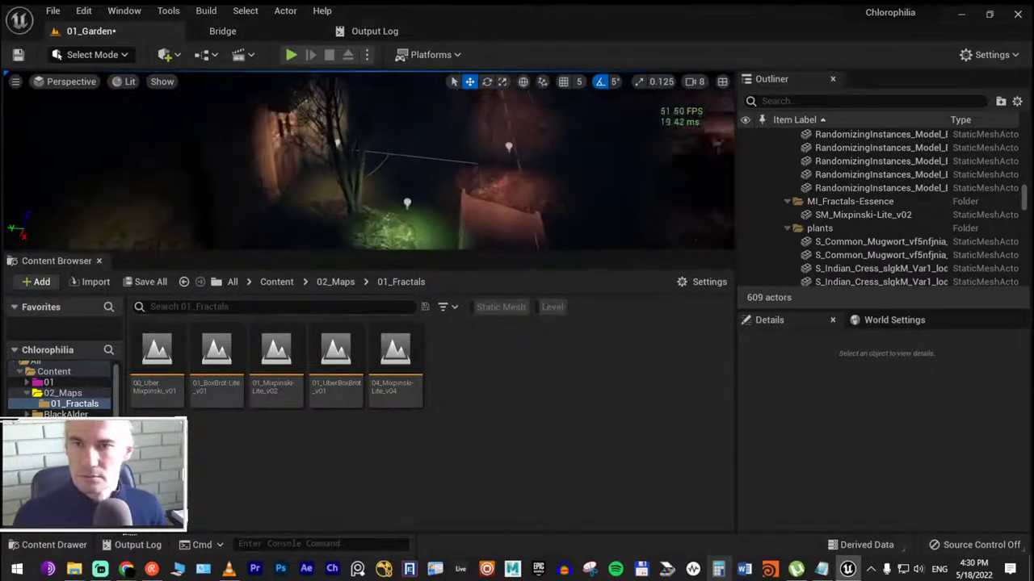
key(alt+p)
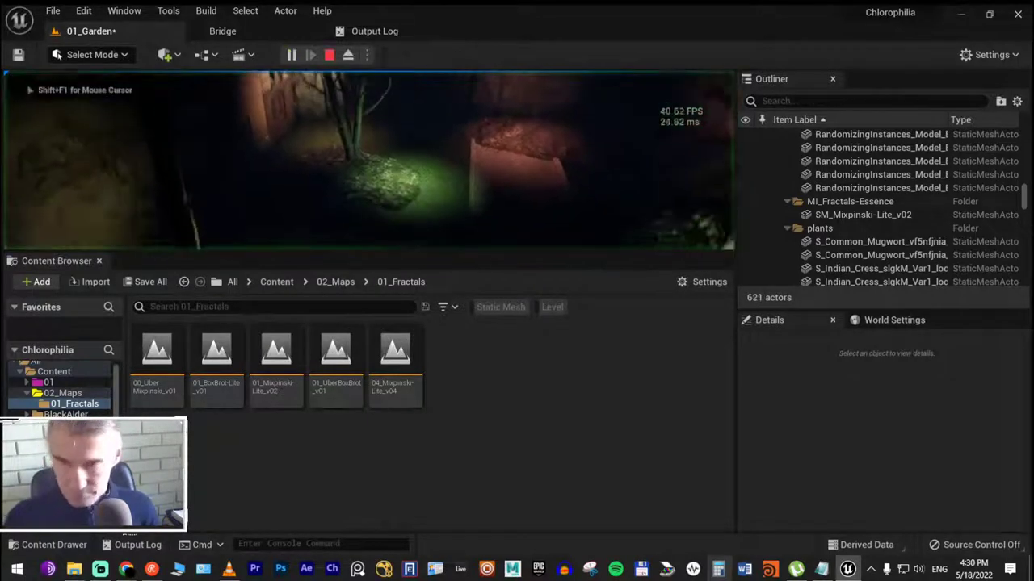
key(F11)
click(516, 290)
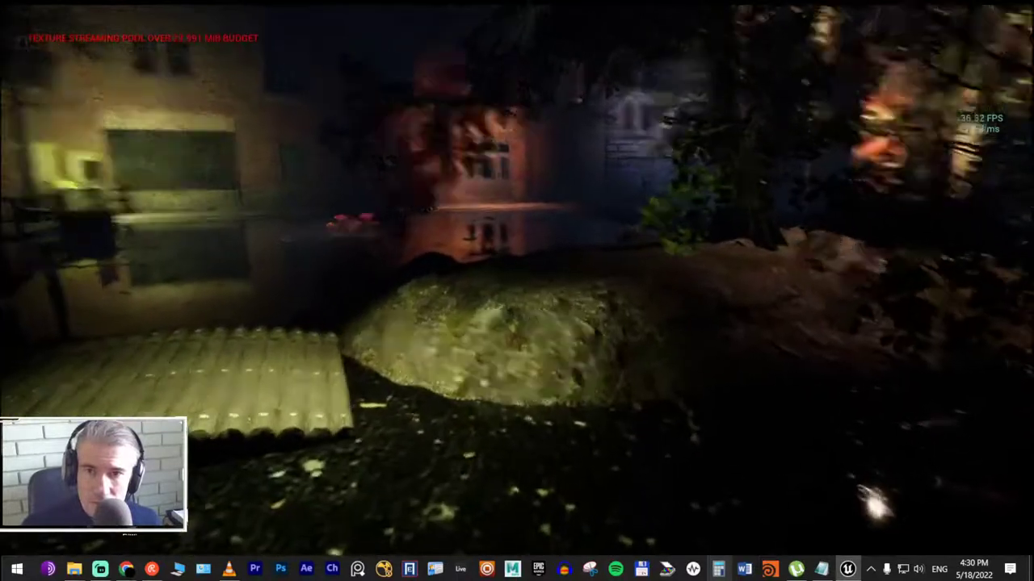
Stop the Play-in-Editor session and leave immersive mode to restore the editor panels
key(Escape)
key(F11)
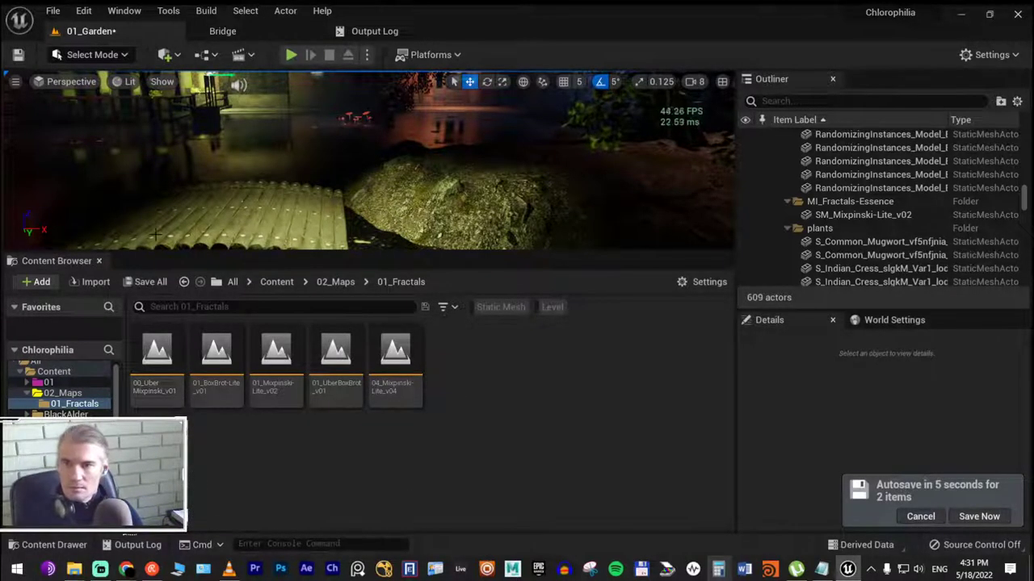
Select the SM_Mixpinski-Lite_v02 fractal mesh and move it along its Y axis
right_drag(242, 161, 162, 146)
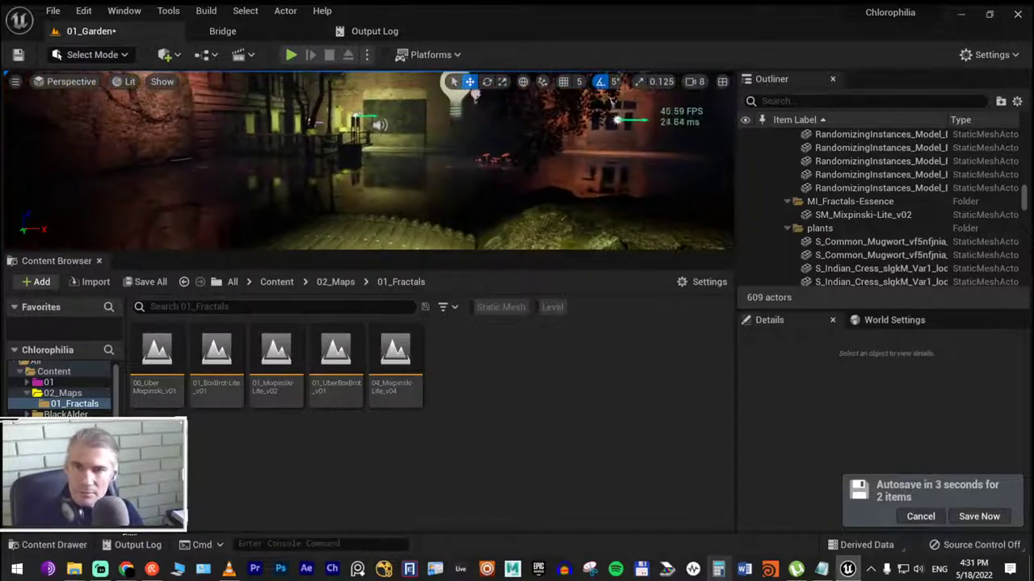
click(176, 55)
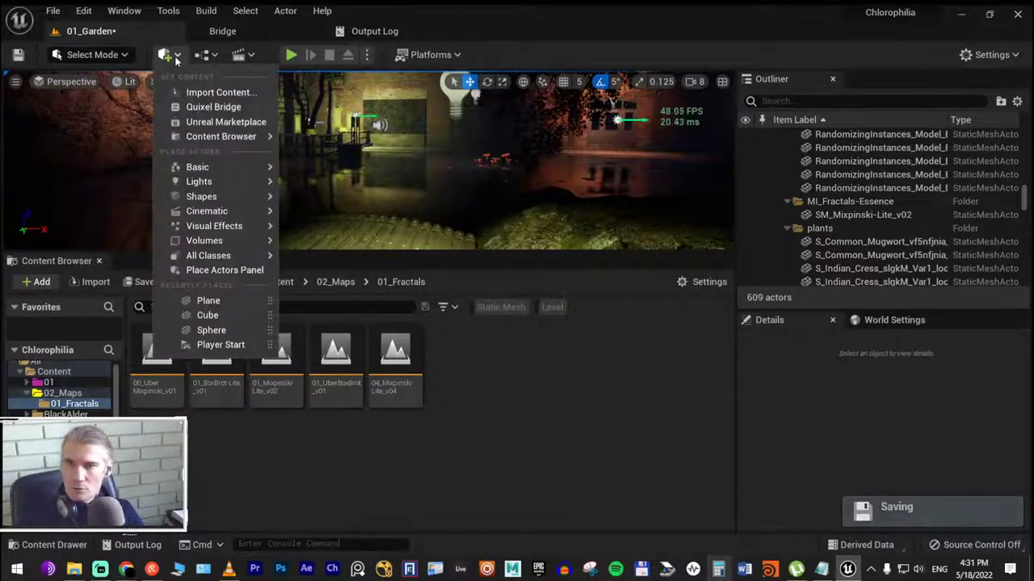
key(Escape)
right_drag(364, 161, 363, 97)
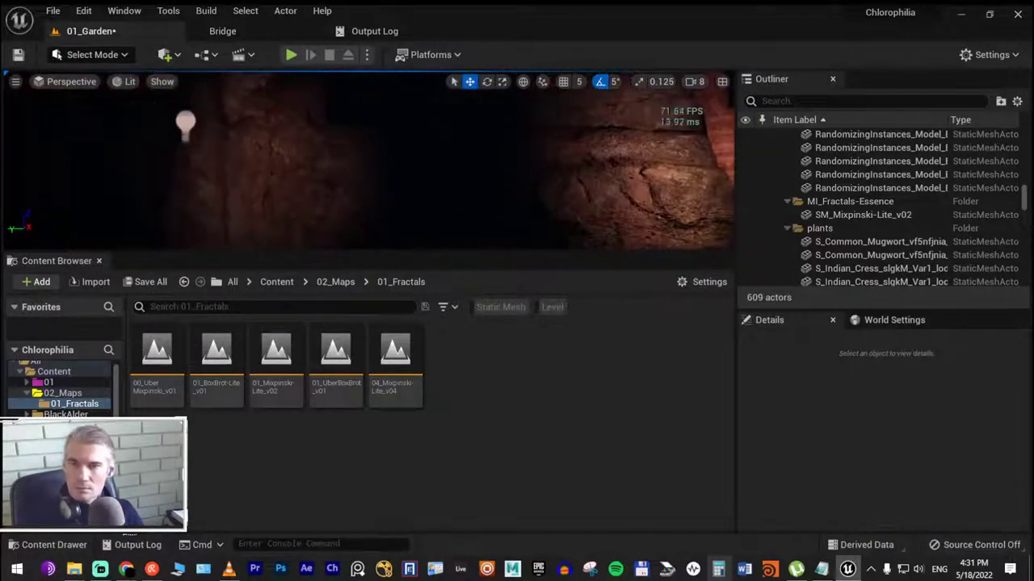
mouse_move(367, 161)
right_down()
mouse_move(368, 186)
mouse_move(329, 186)
right_up()
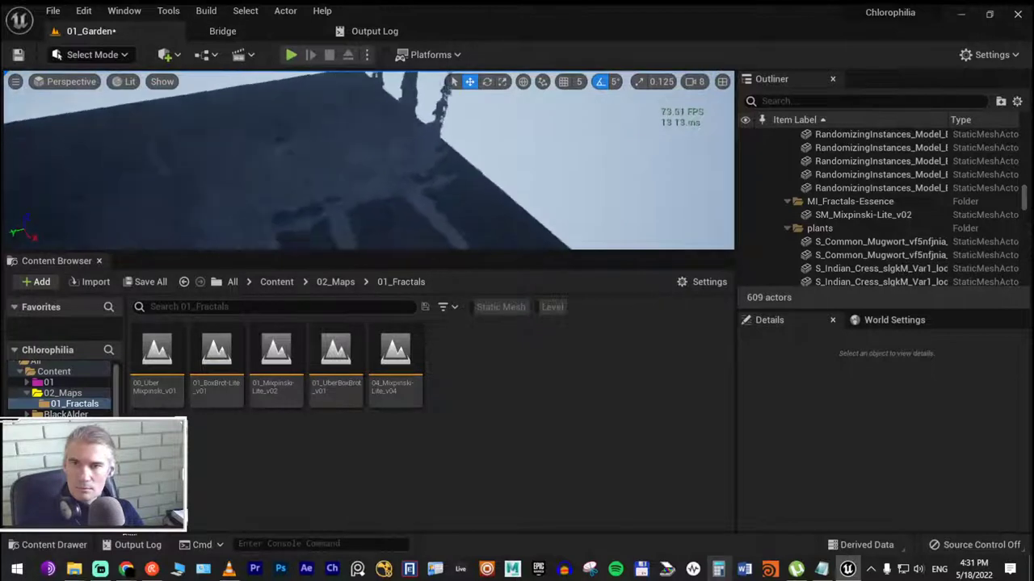
click(330, 198)
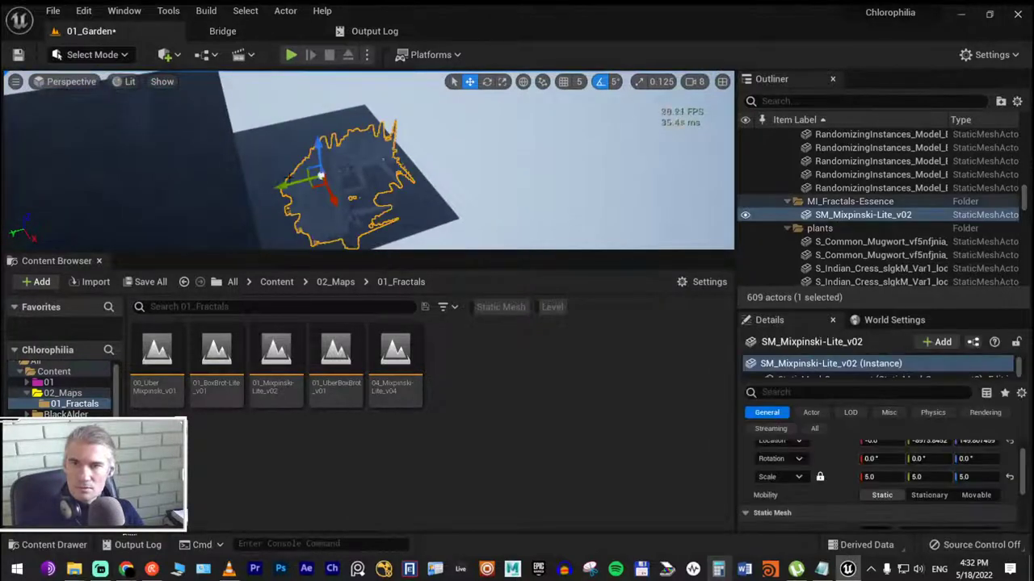
drag(330, 198, 406, 182)
right_drag(406, 182, 509, 159)
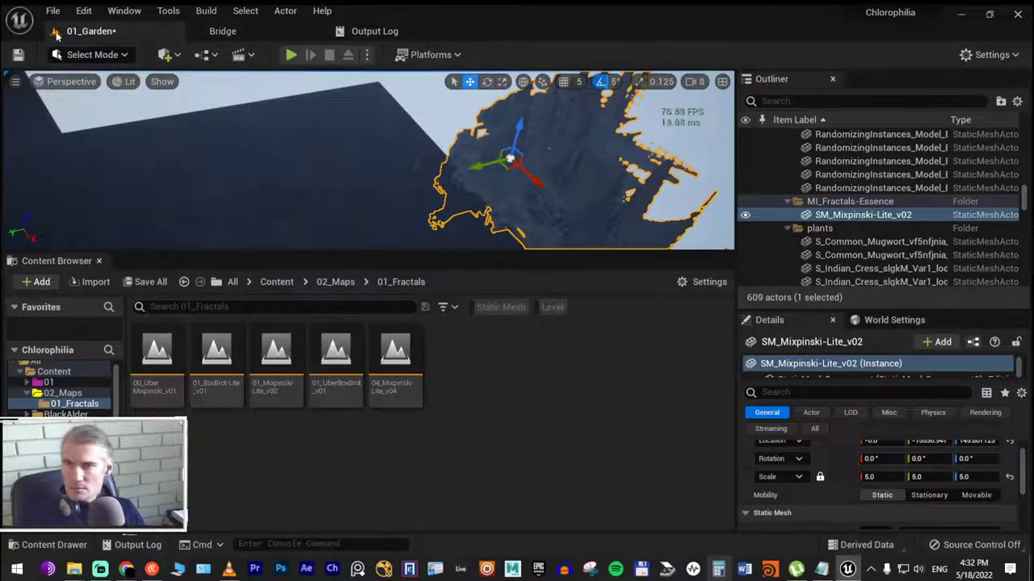
Add a Plane shape (Plane11) to the Garden level via Quick Add > Shapes
click(165, 54)
mouse_move(238, 200)
mouse_move(230, 168)
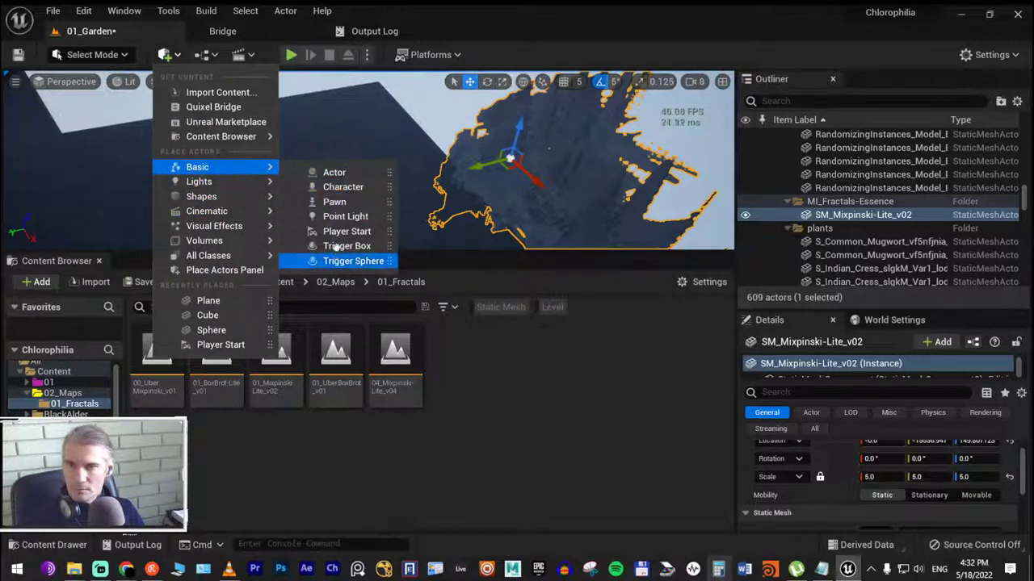
mouse_move(270, 137)
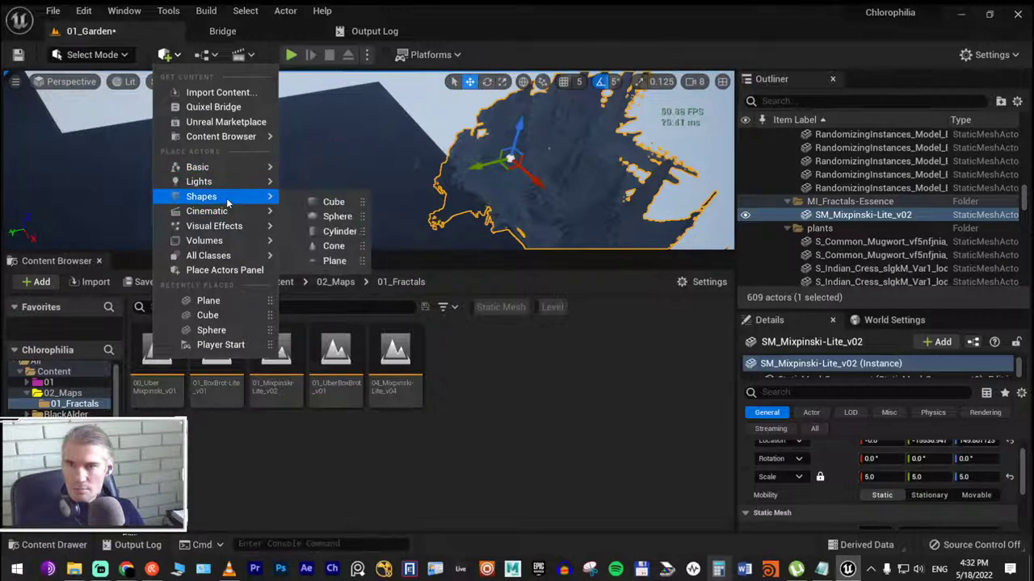
click(335, 260)
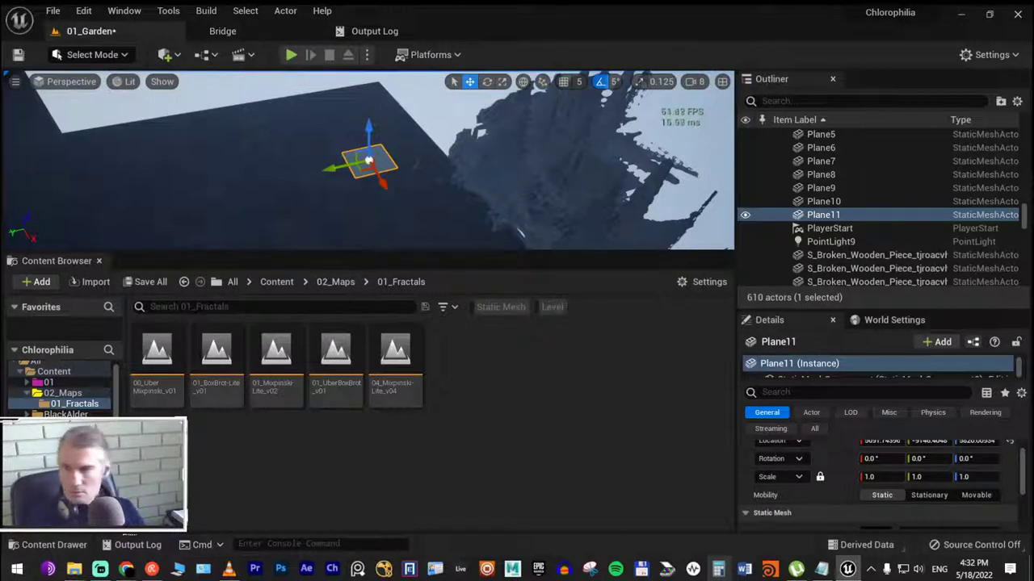
Browse the fractal asset folders, ending in UberBoxBrot_v01 with its MI_UberBoxBrot_v01 material instance
scroll(65, 387, down, 3)
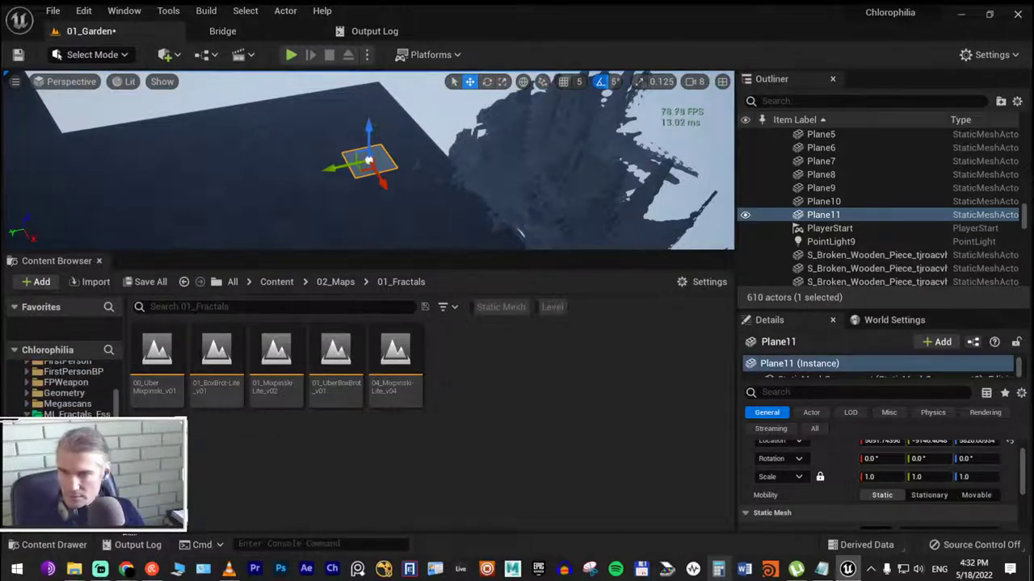
scroll(64, 387, down, 2)
scroll(65, 387, down, 2)
click(81, 426)
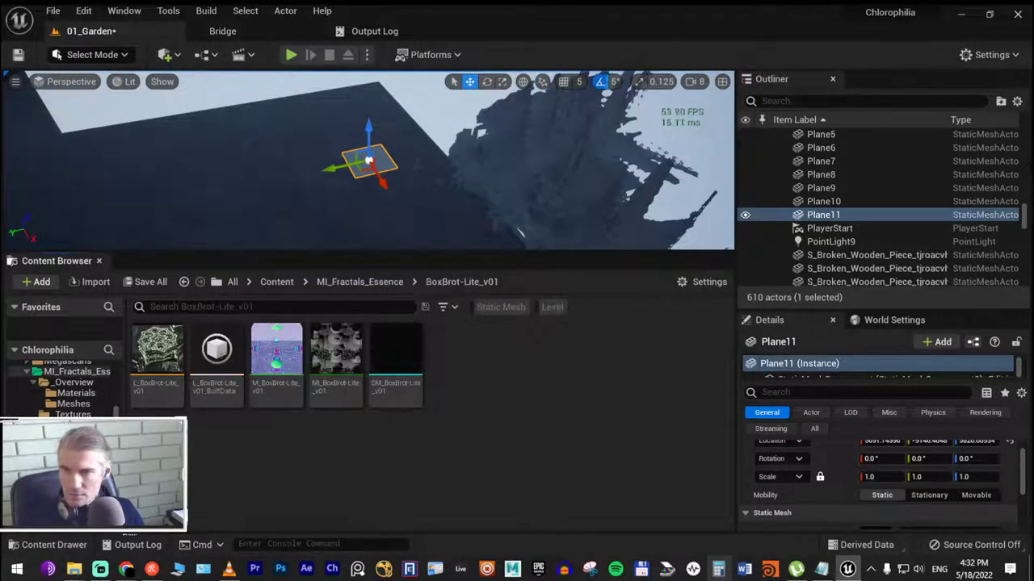
click(80, 436)
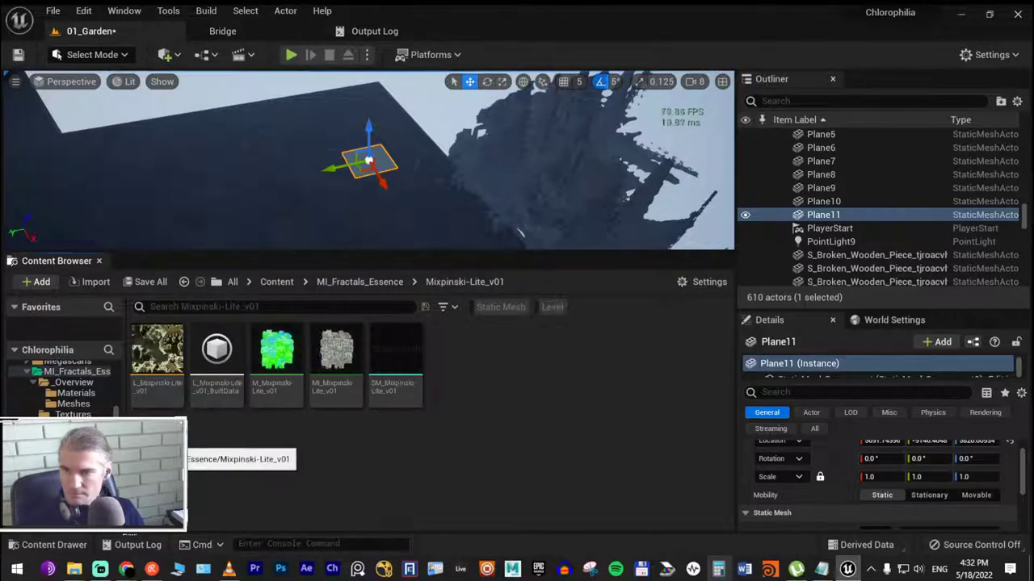
click(81, 447)
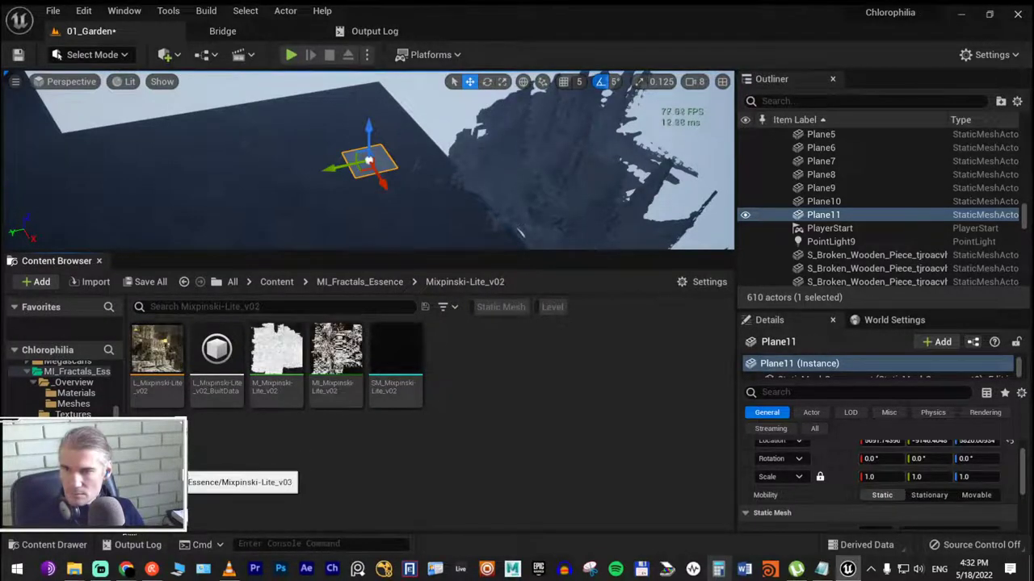
click(81, 458)
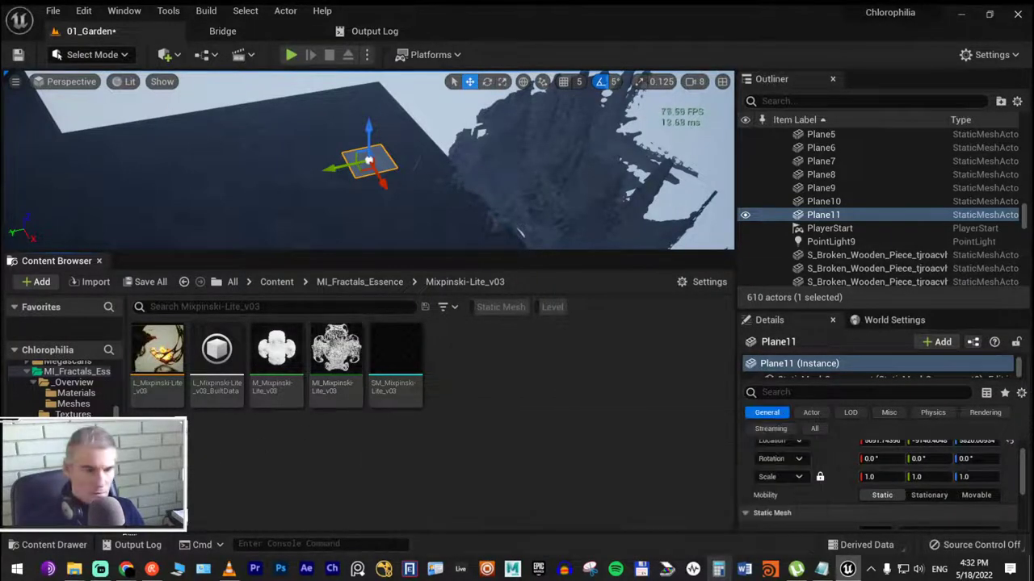
click(81, 468)
click(81, 481)
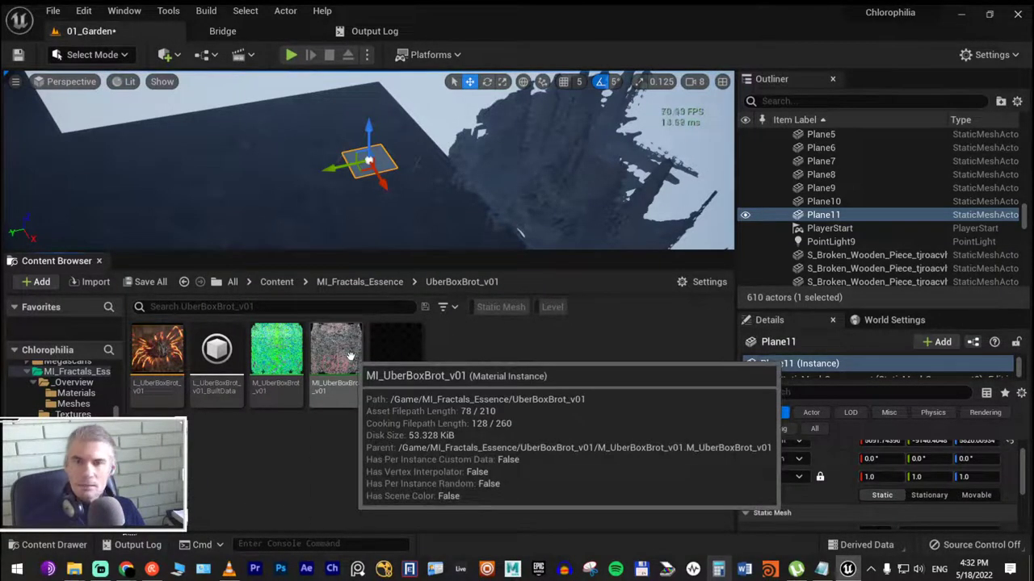
Collapse Static Mesh and expand Plane11's Materials, showing BasicShapeMaterial on Element 0
scroll(872, 435, up, 1)
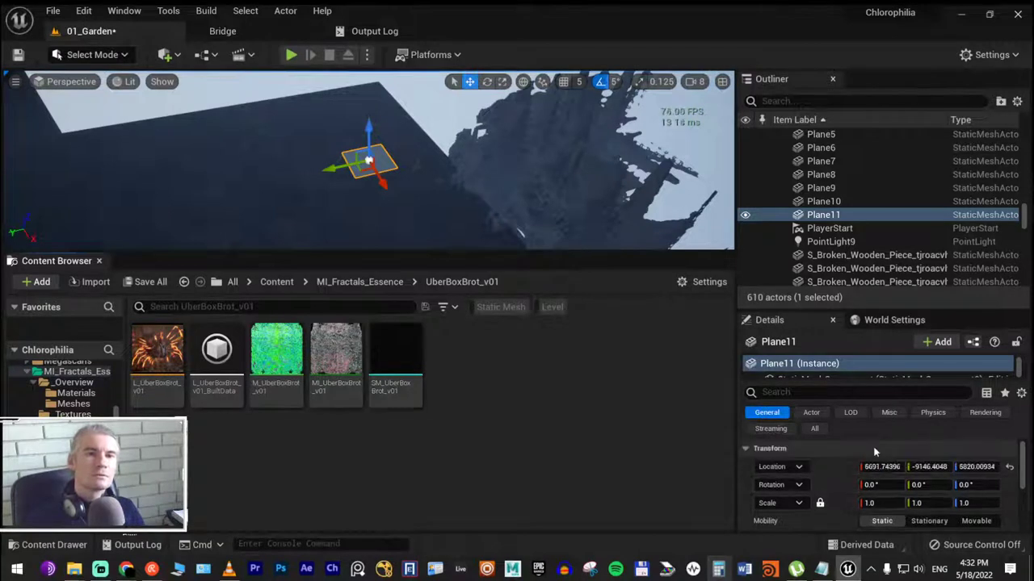
scroll(896, 428, down, 3)
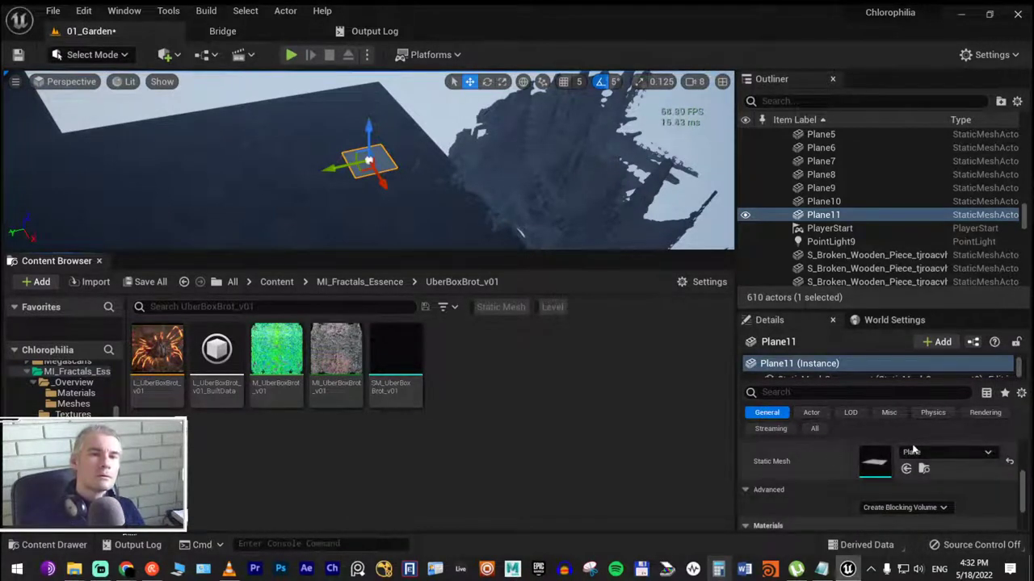
scroll(912, 453, down, 1)
scroll(912, 485, up, 1)
scroll(915, 487, up, 1)
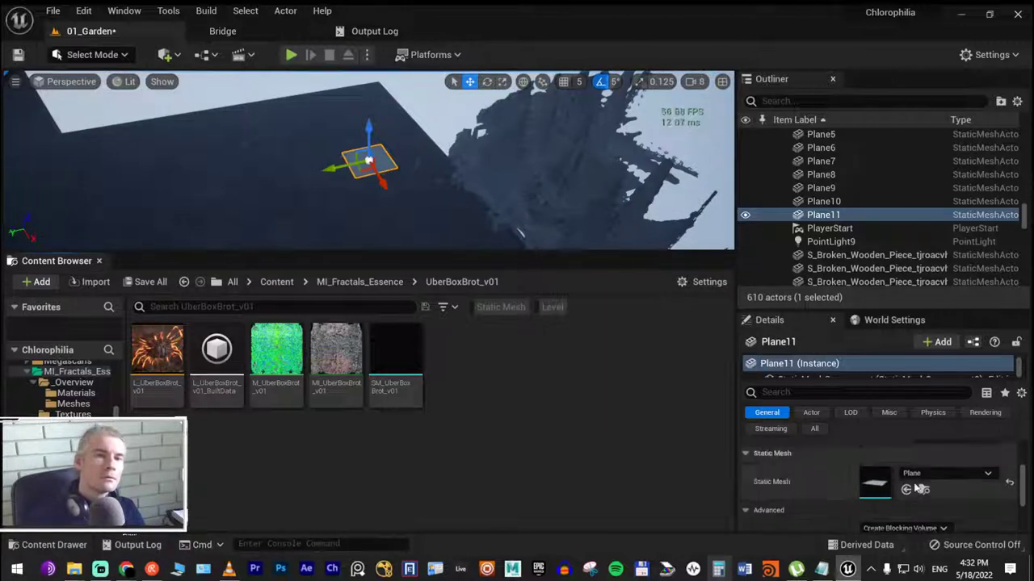
scroll(892, 477, up, 2)
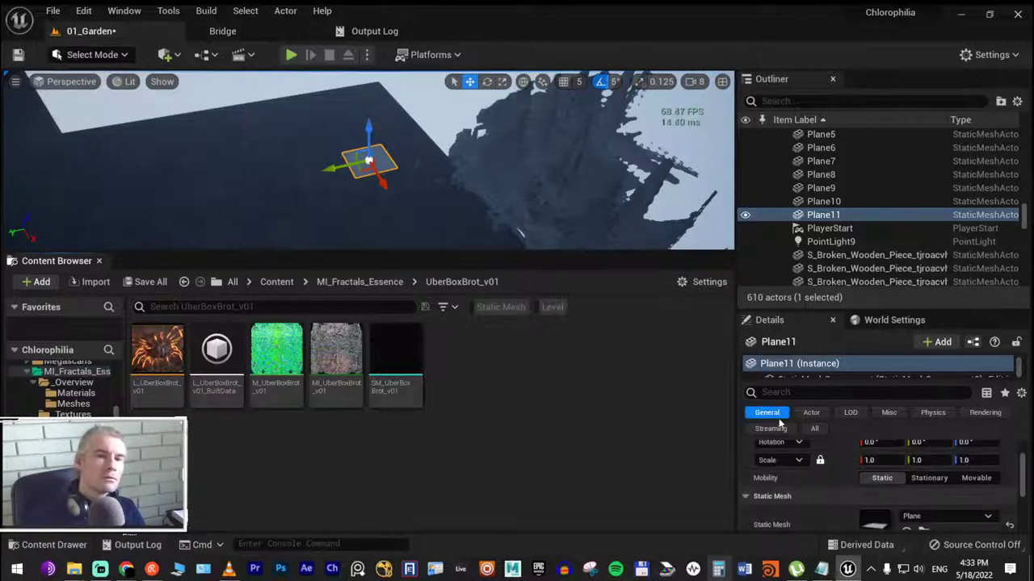
click(778, 497)
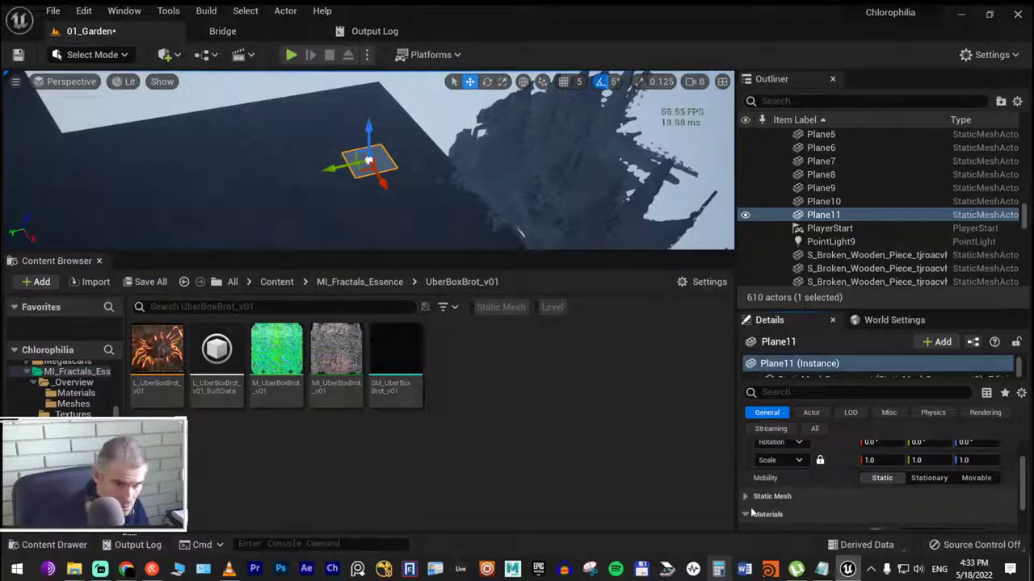
click(747, 514)
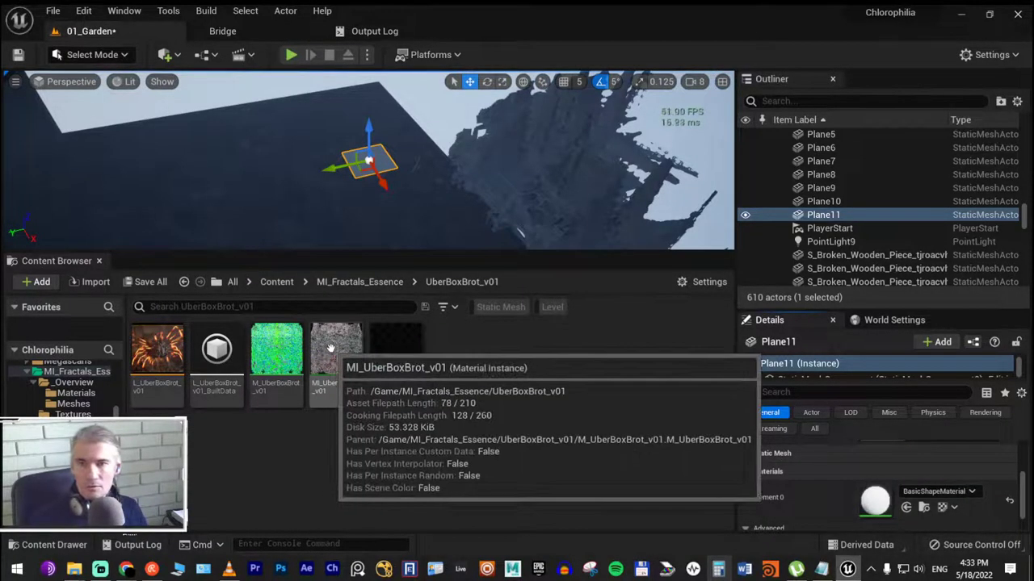
Assign MI_UberBoxBrot_v01 to Plane11's Element 0 and open the Plane static mesh editor
drag(330, 348, 868, 508)
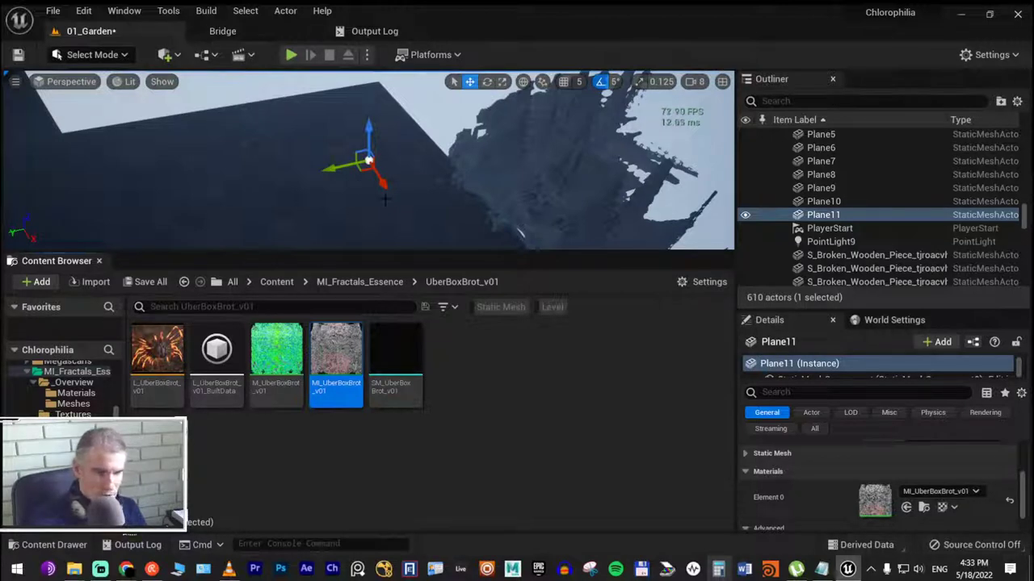
scroll(911, 490, up, 1)
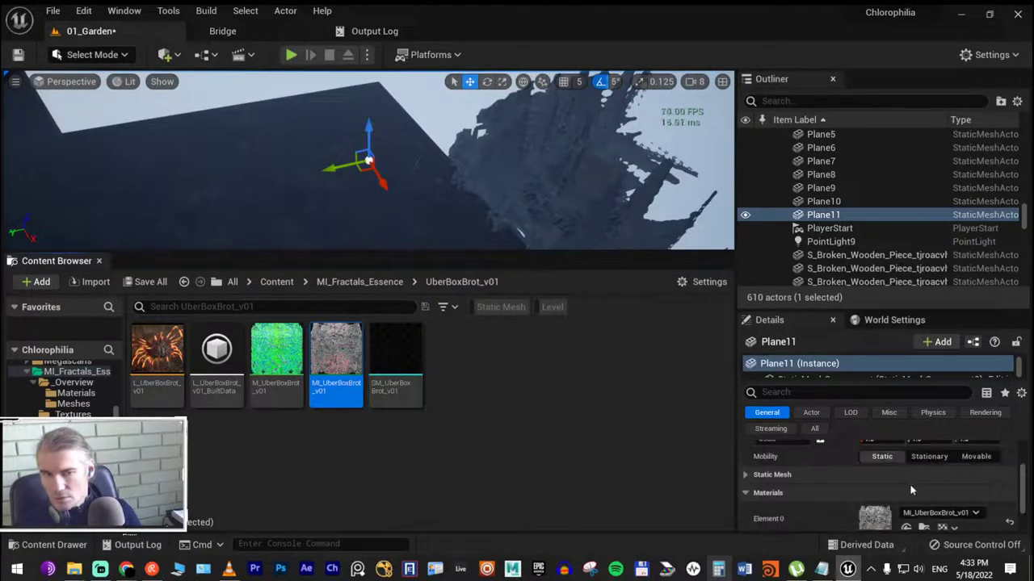
click(744, 478)
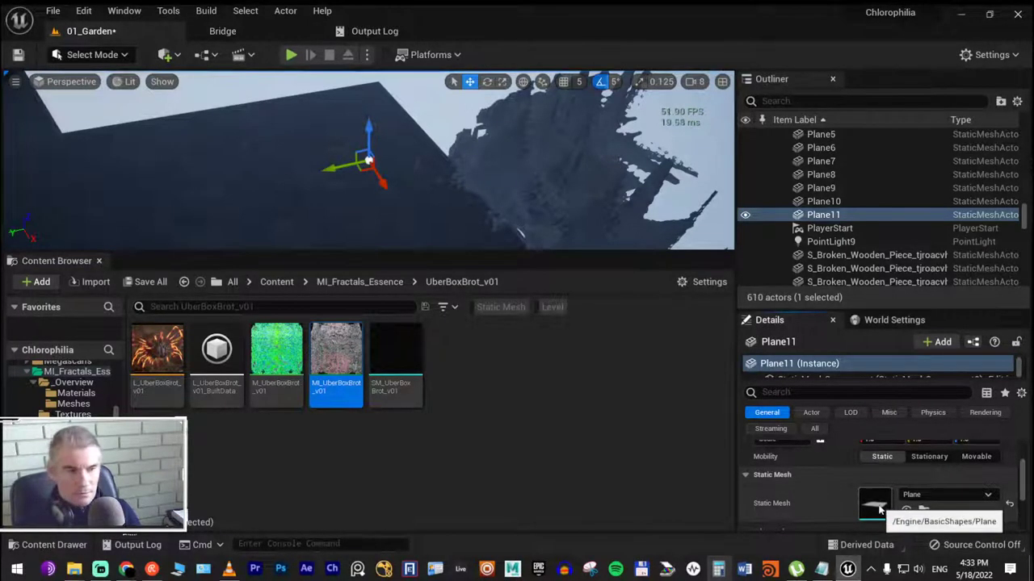
double_click(875, 505)
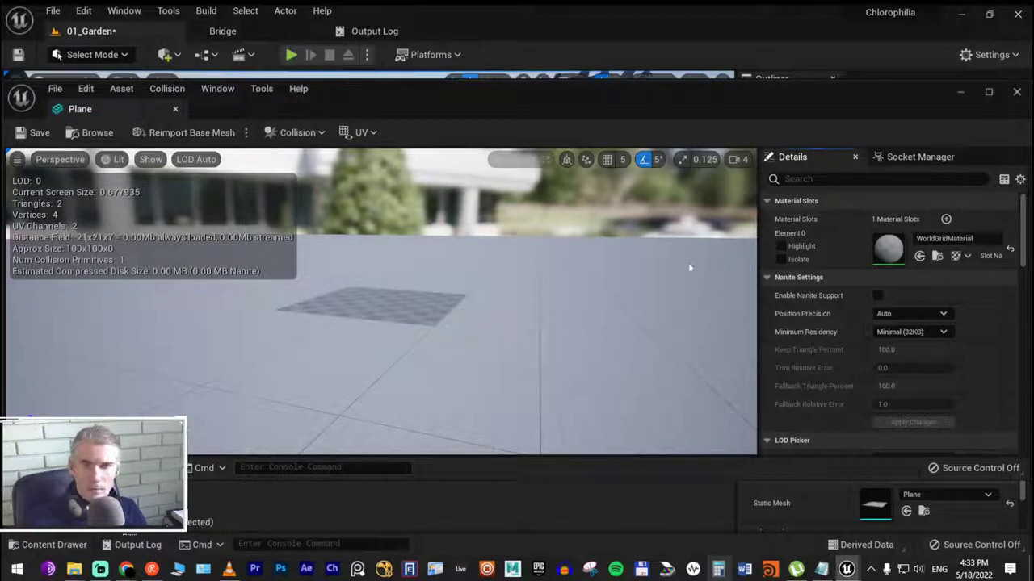
Set the Plane mesh's Positive Bounds Extension to 3000 on X, Y and Z
click(847, 178)
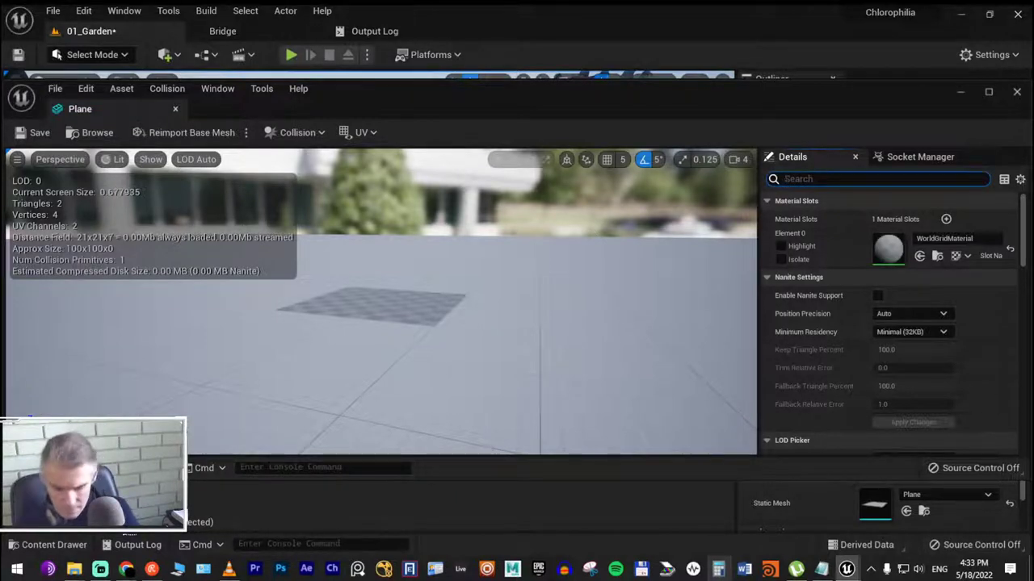
text(bounds)
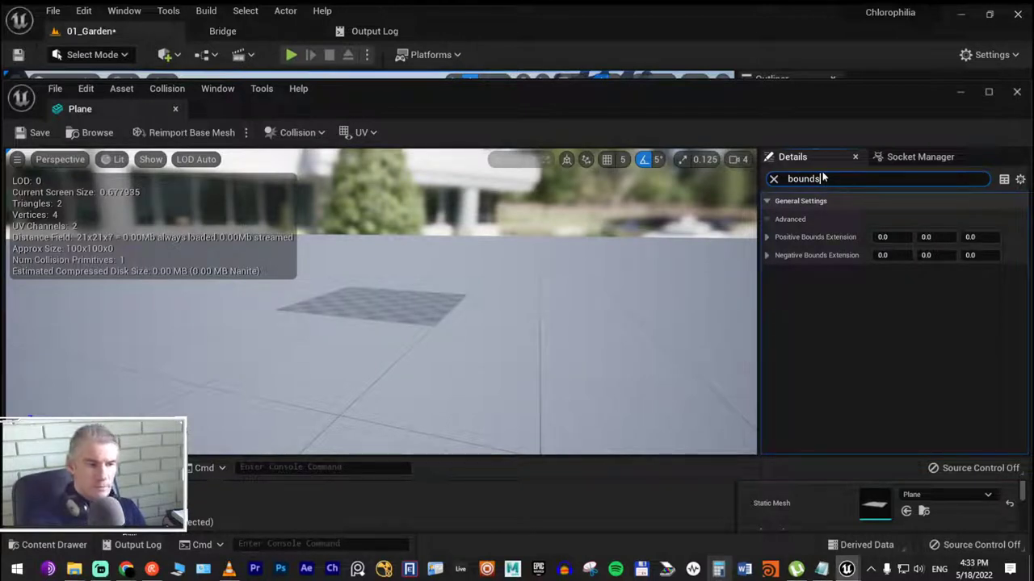
click(884, 237)
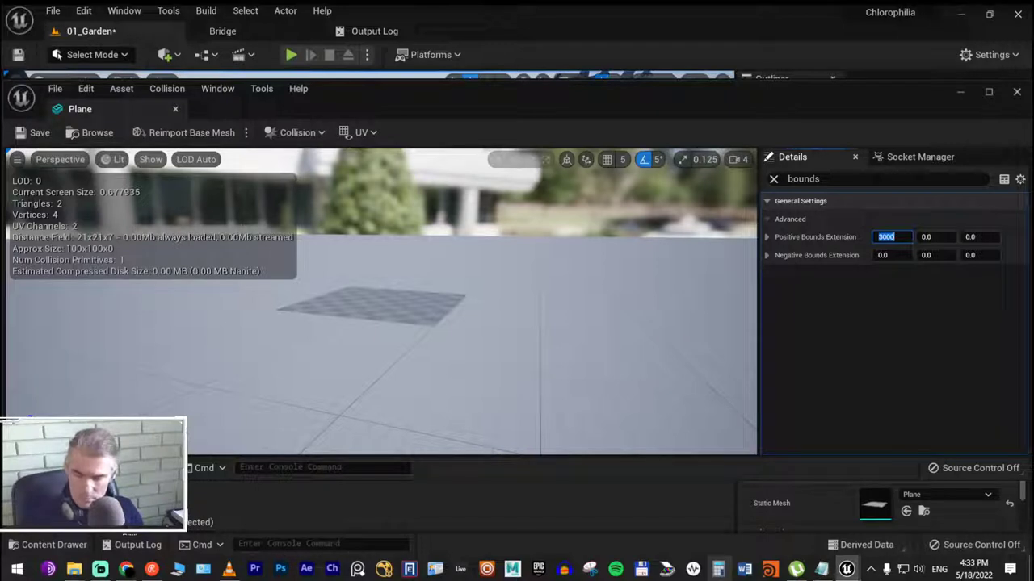
key(Tab)
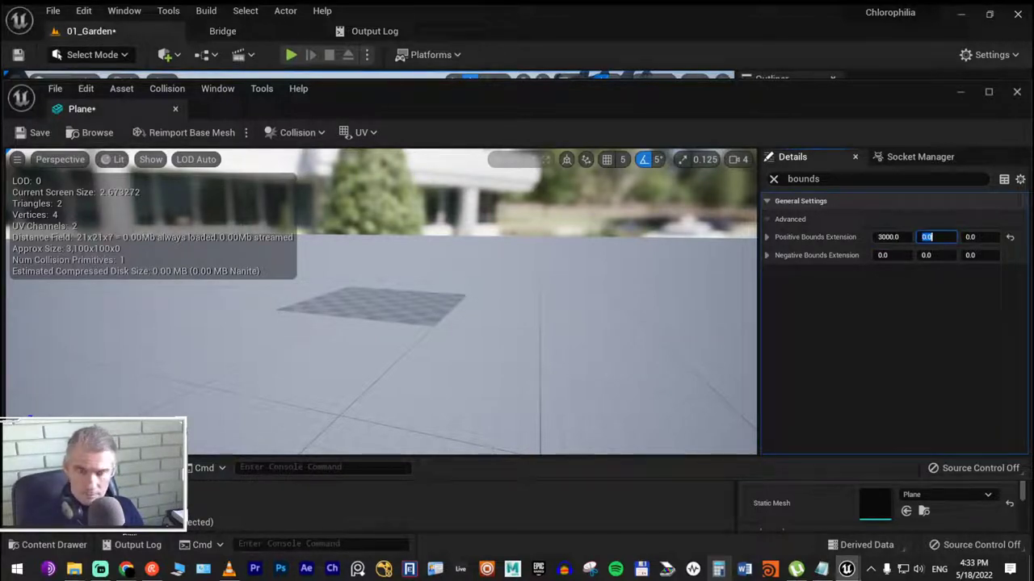
key(Tab)
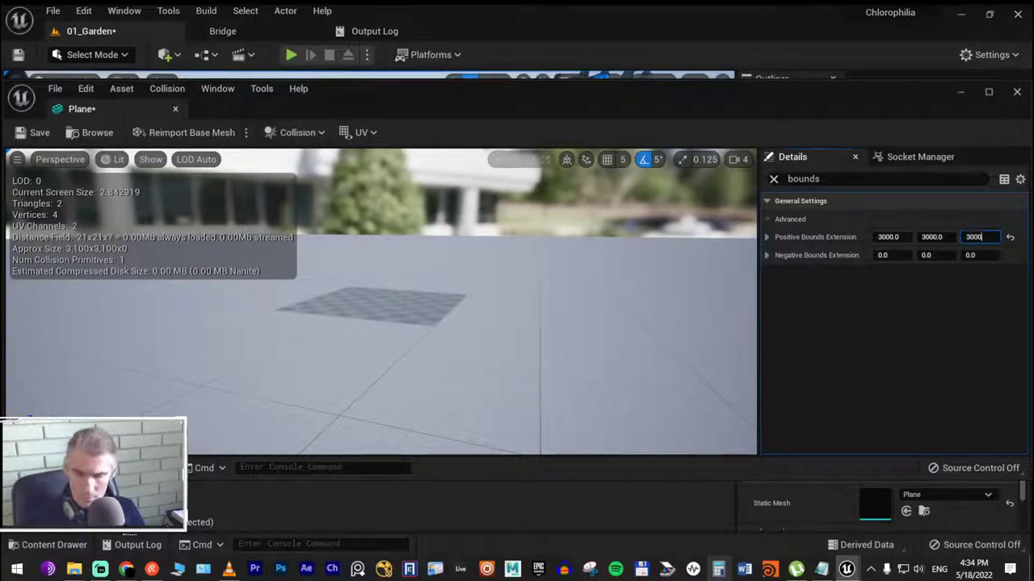
key(Return)
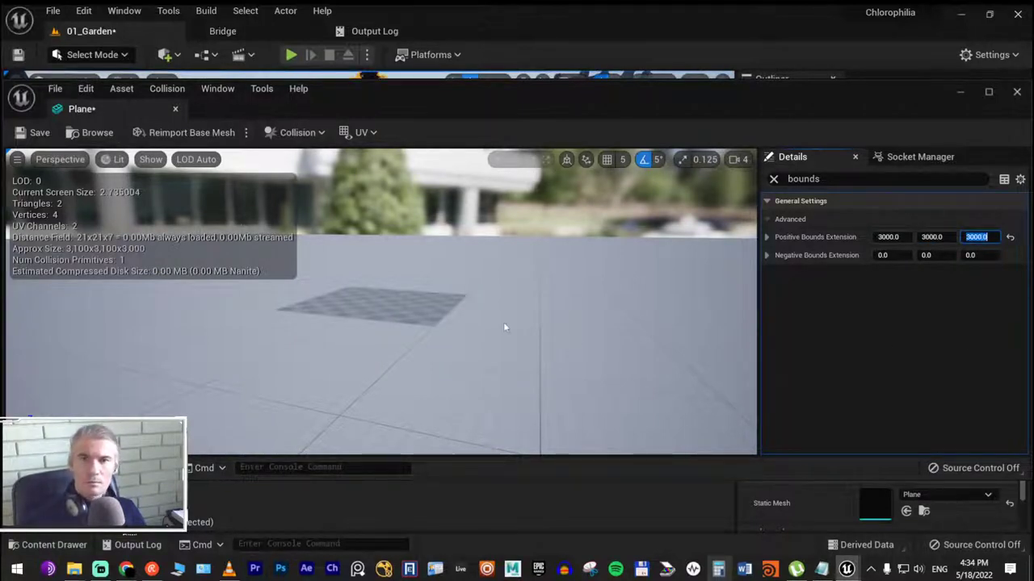
Move the mesh editor window aside to view the fractal plane in the level
right_drag(504, 327, 503, 347)
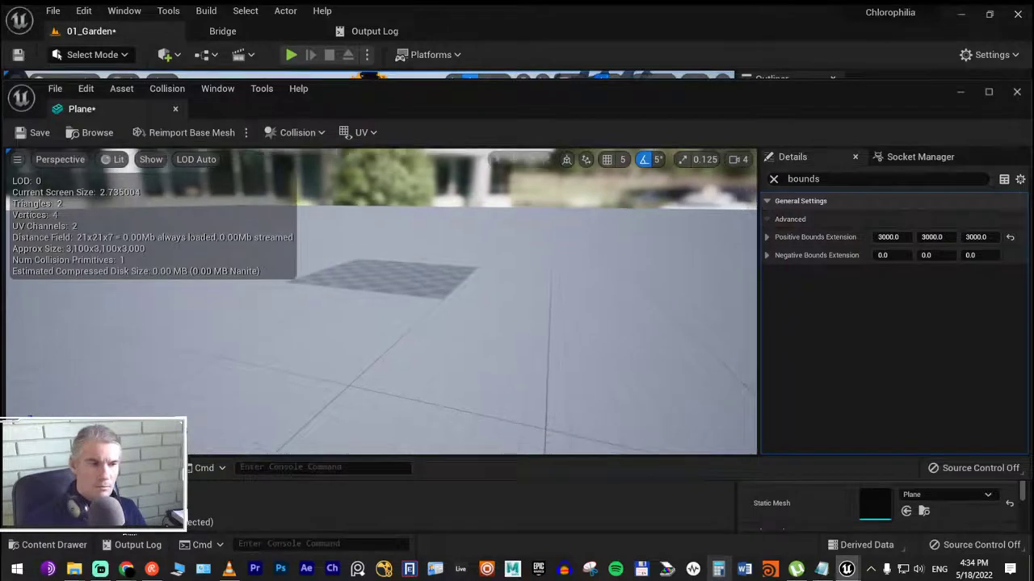
drag(420, 96, 459, 265)
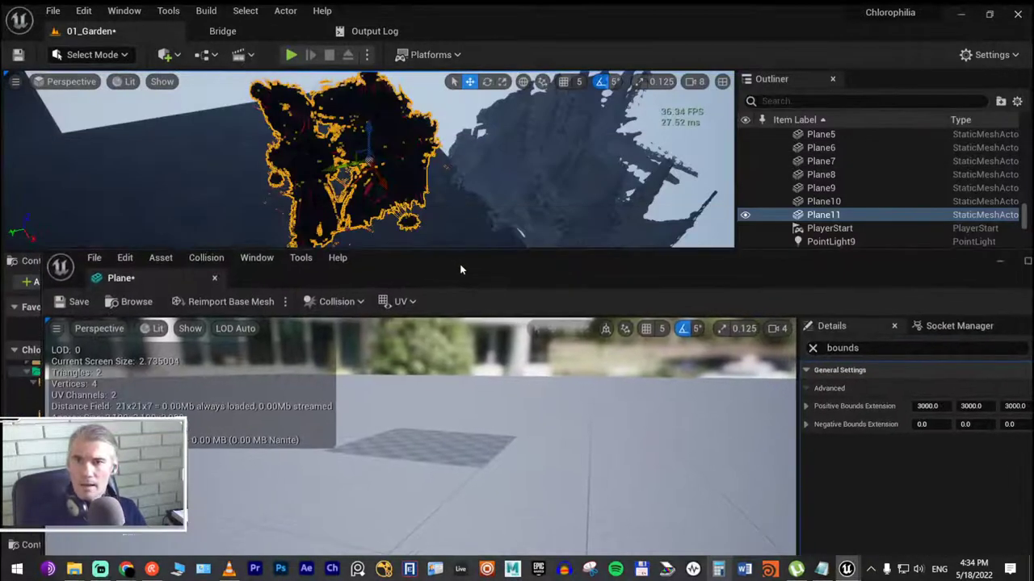
right_drag(453, 208, 444, 250)
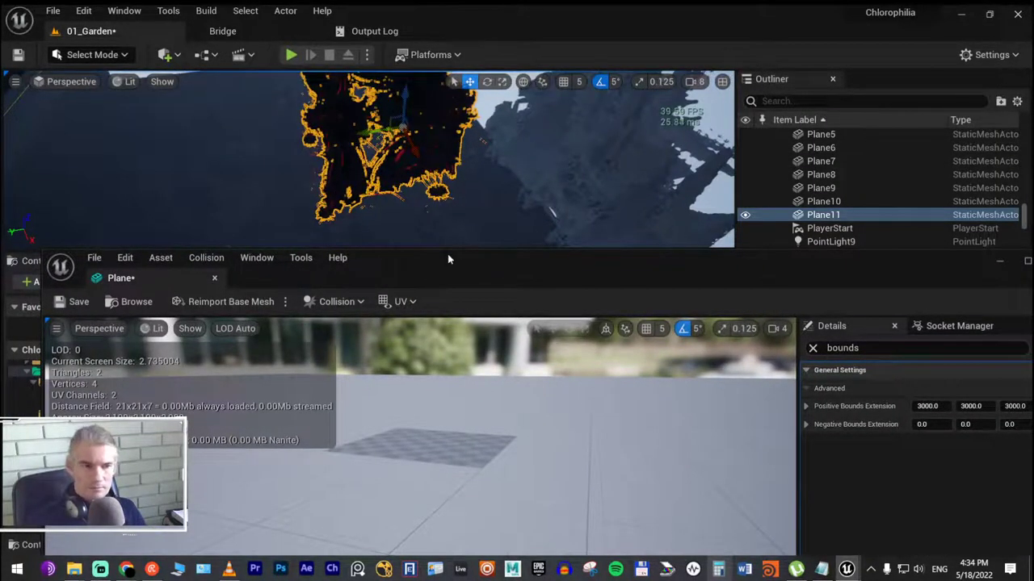
drag(432, 271, 1033, 283)
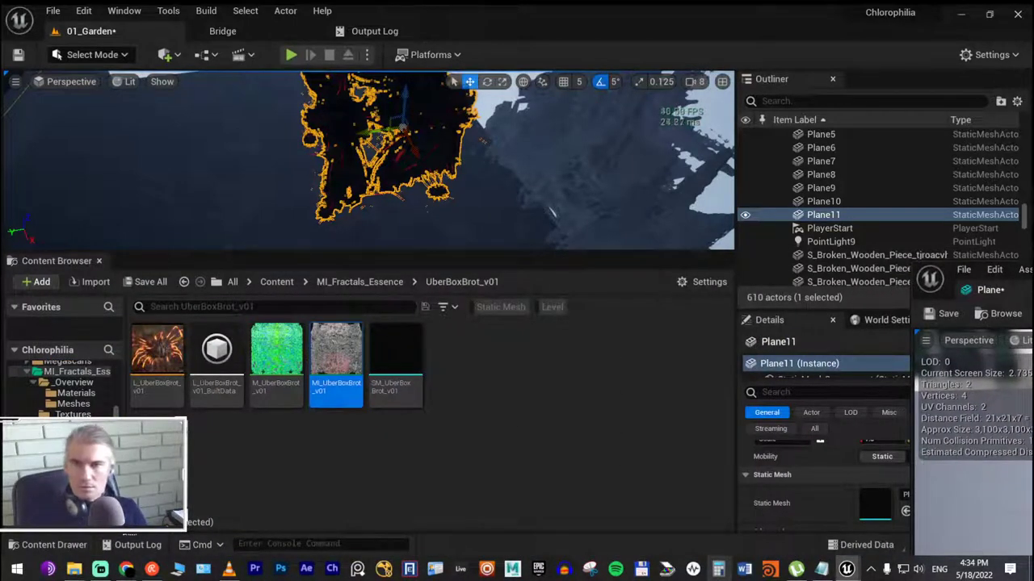
right_drag(550, 212, 491, 247)
In fullscreen view, drop the fractal plane to the floor and move it toward the centre
key(F11)
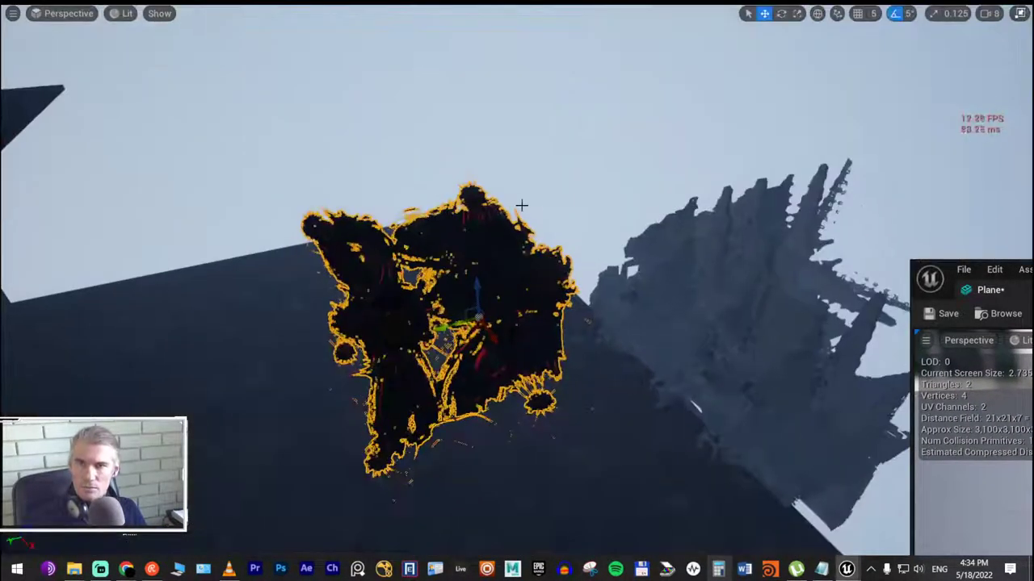
right_drag(503, 171, 517, 243)
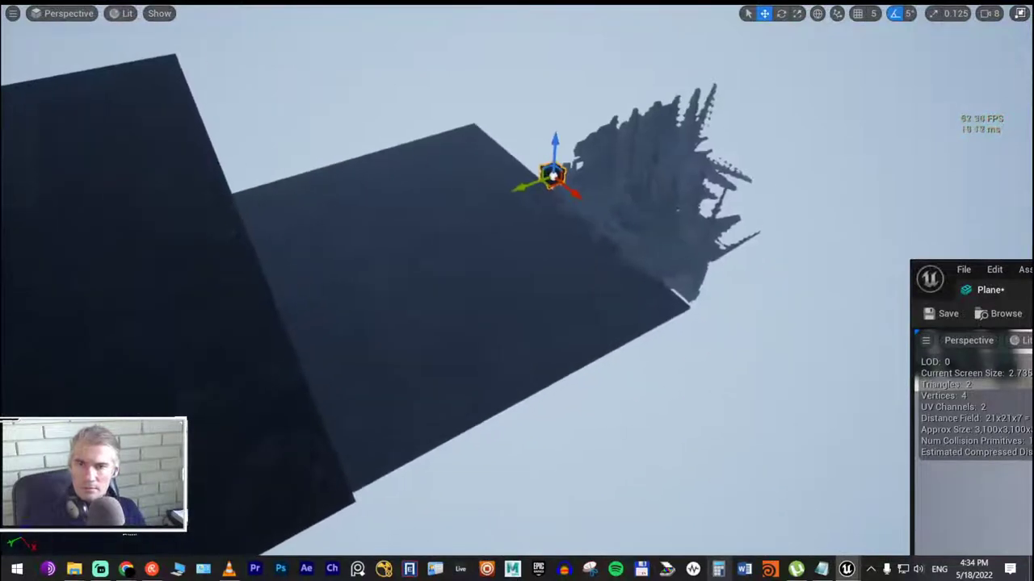
right_drag(477, 142, 477, 142)
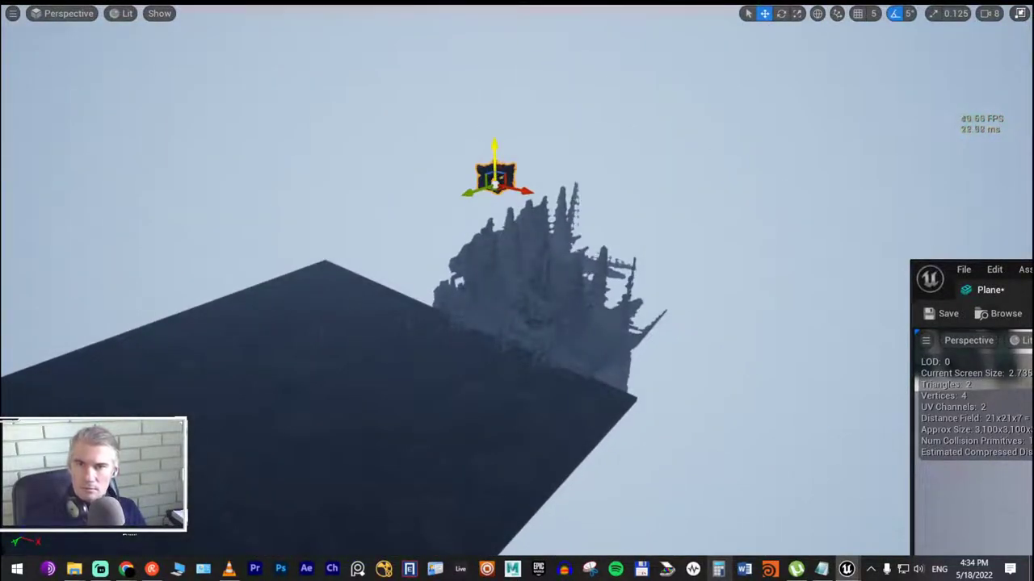
mouse_move(494, 182)
mouse_down()
mouse_move(525, 436)
mouse_move(342, 323)
mouse_up()
right_drag(417, 327, 416, 327)
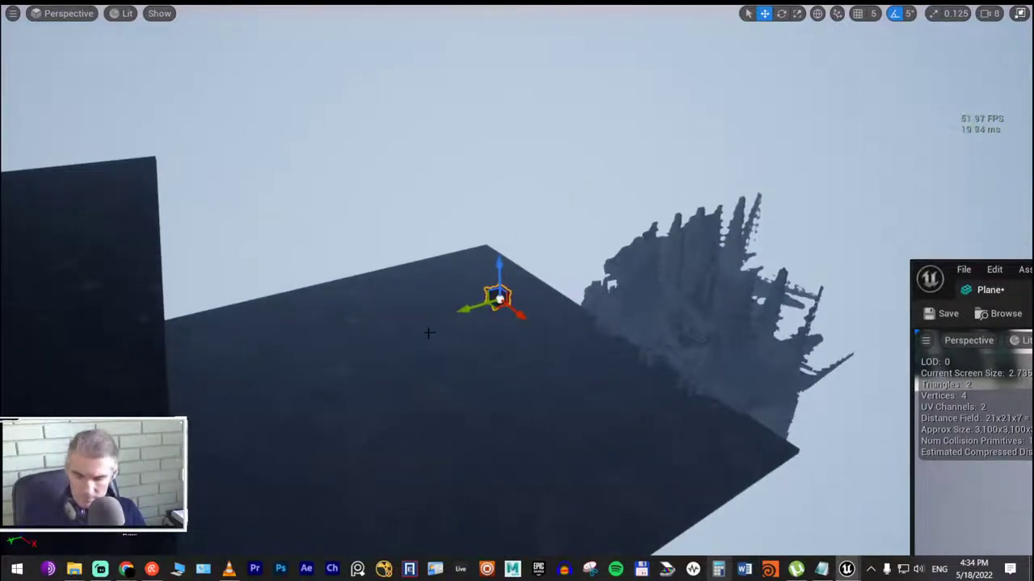
middle_drag(429, 333, 477, 353)
right_drag(498, 359, 497, 359)
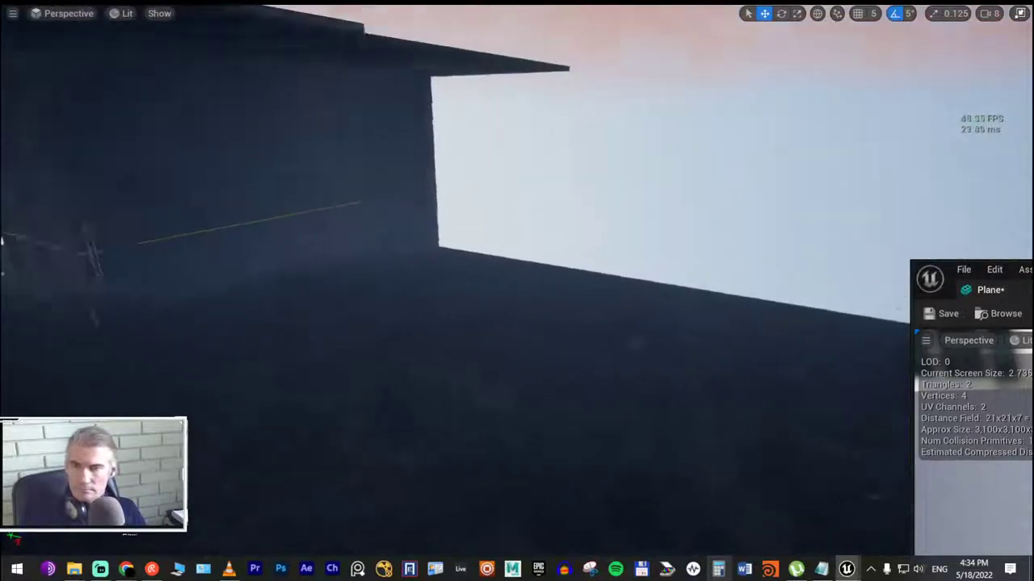
right_drag(820, 179, 820, 179)
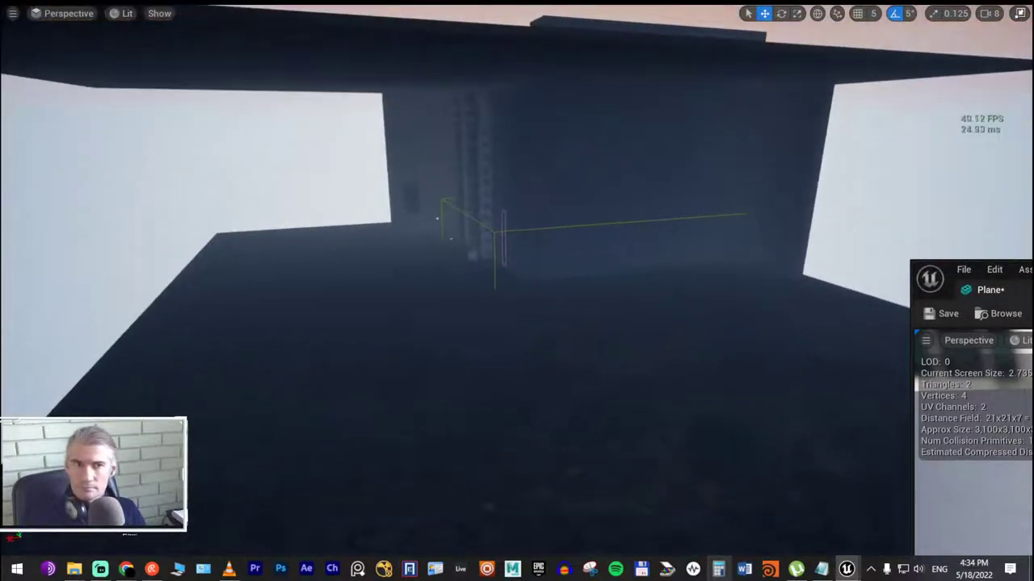
click(994, 16)
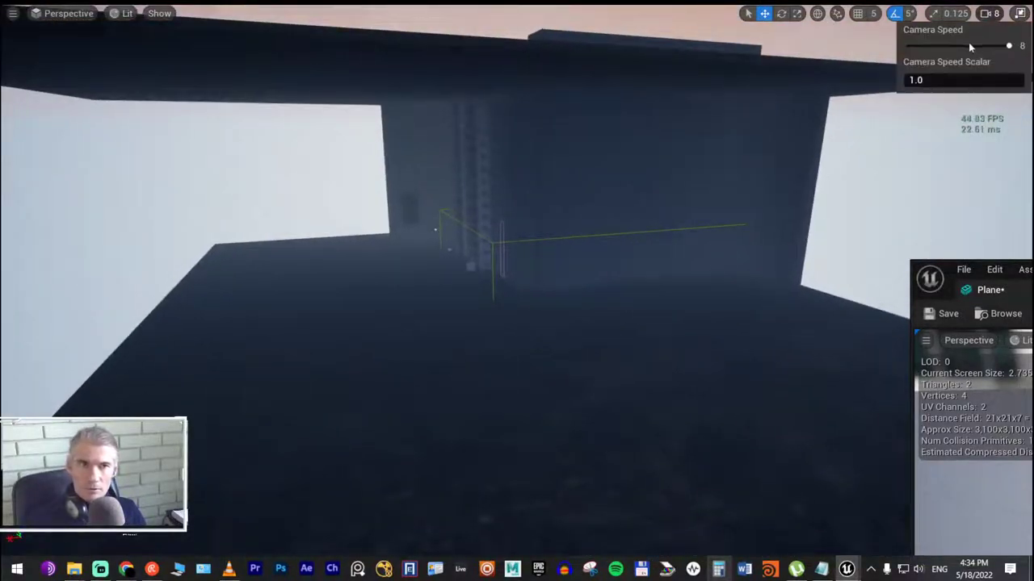
right_drag(811, 37, 812, 37)
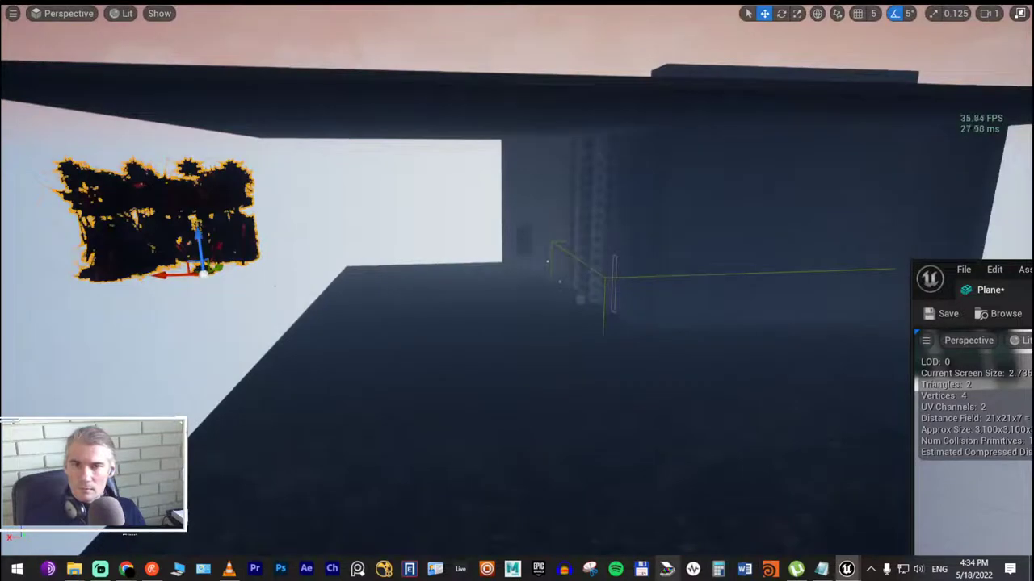
key(End)
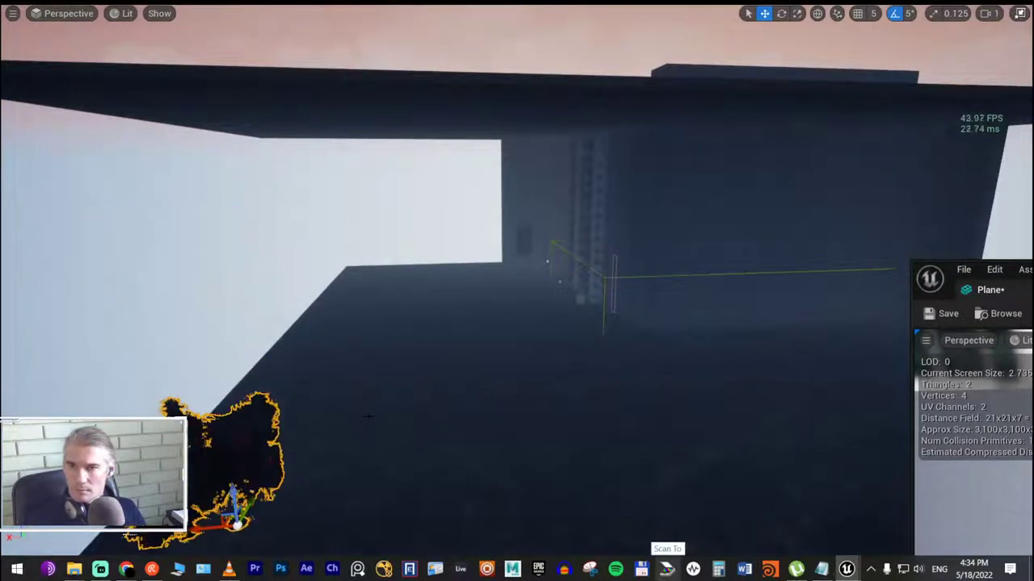
right_drag(811, 37, 811, 37)
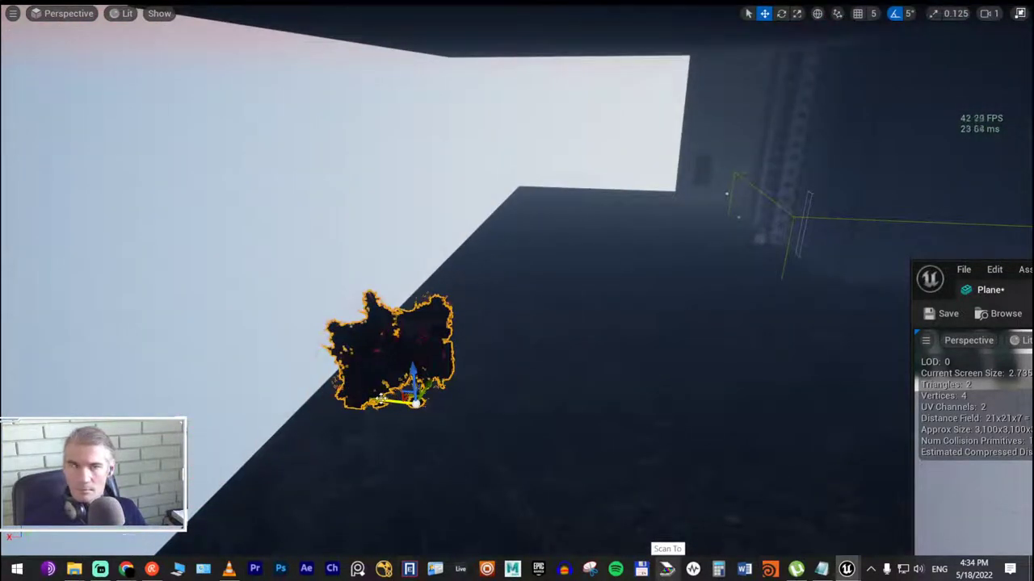
drag(380, 399, 651, 419)
right_drag(485, 417, 496, 417)
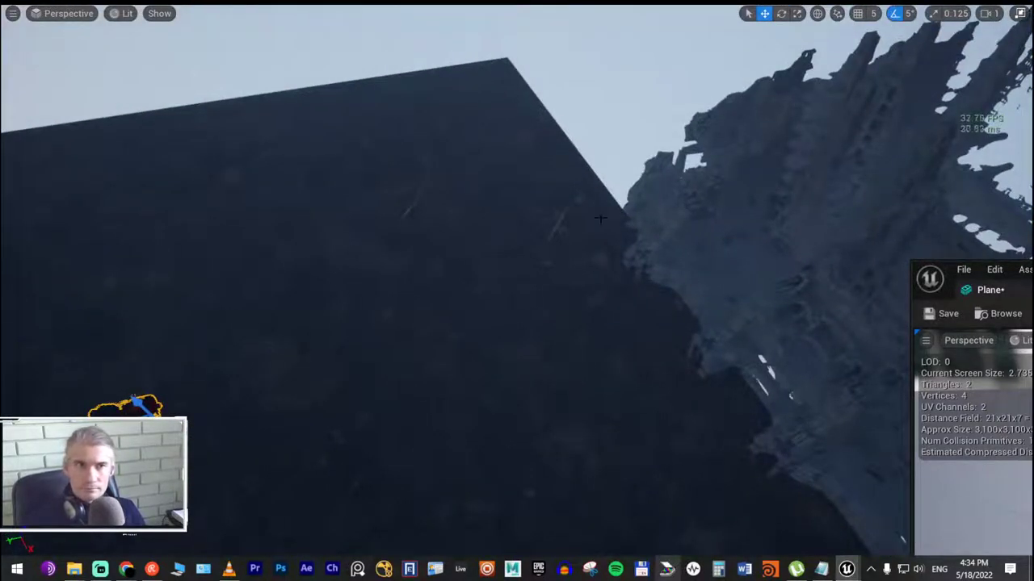
right_drag(600, 218, 600, 218)
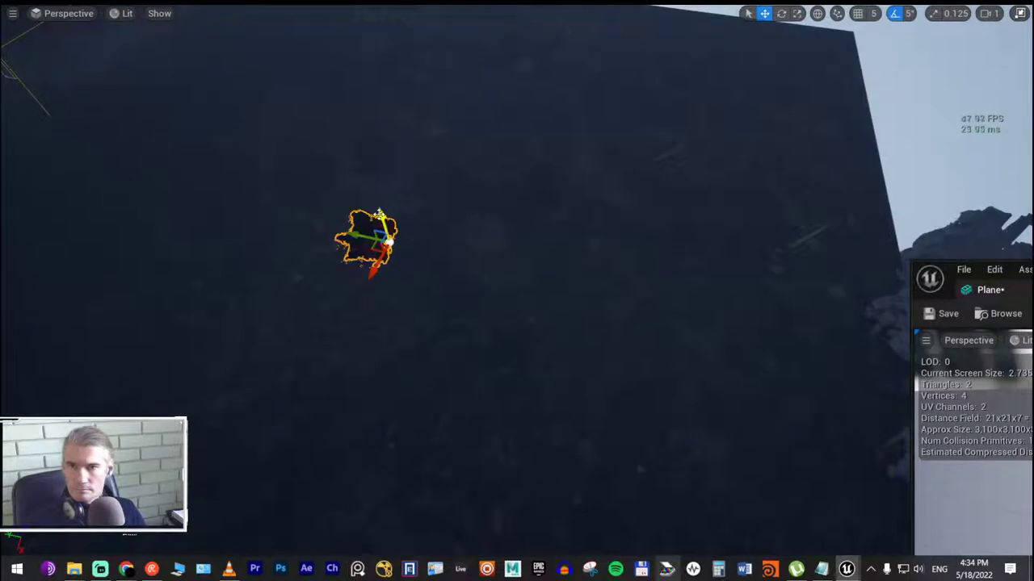
Raise the fire actor above the floor and frame it in the view
drag(378, 213, 486, 492)
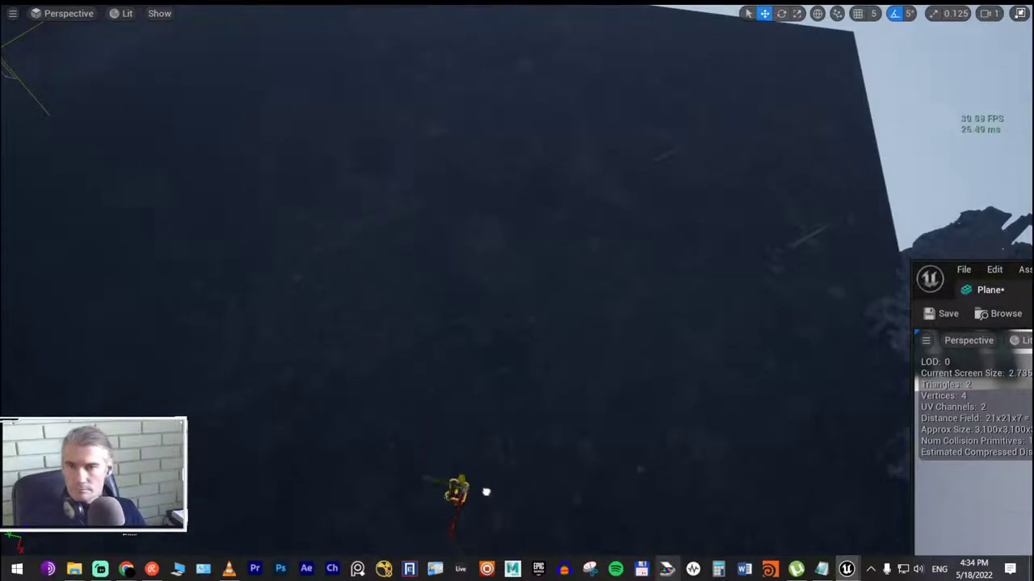
right_drag(486, 491, 589, 404)
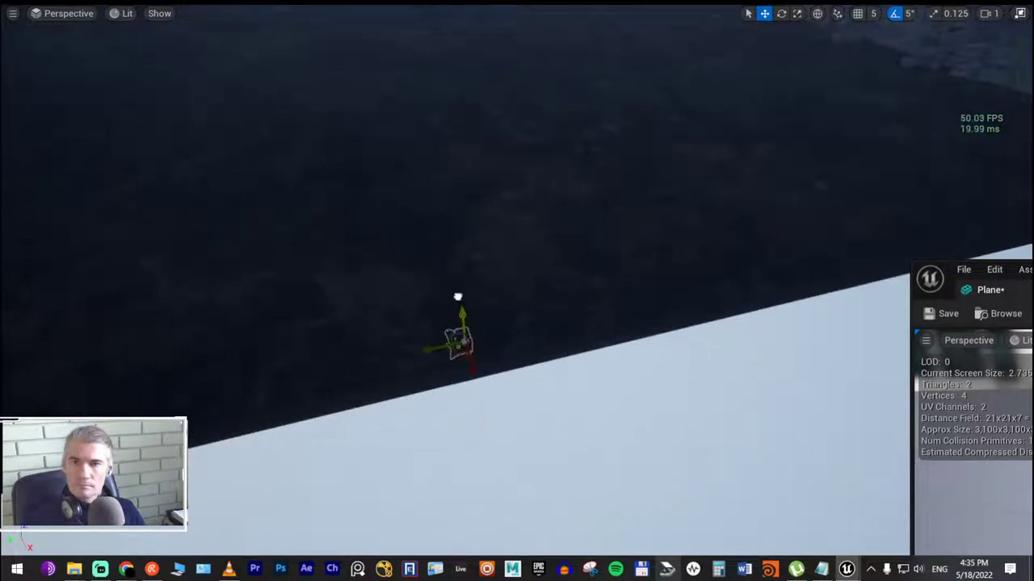
drag(468, 361, 408, 16)
key(f)
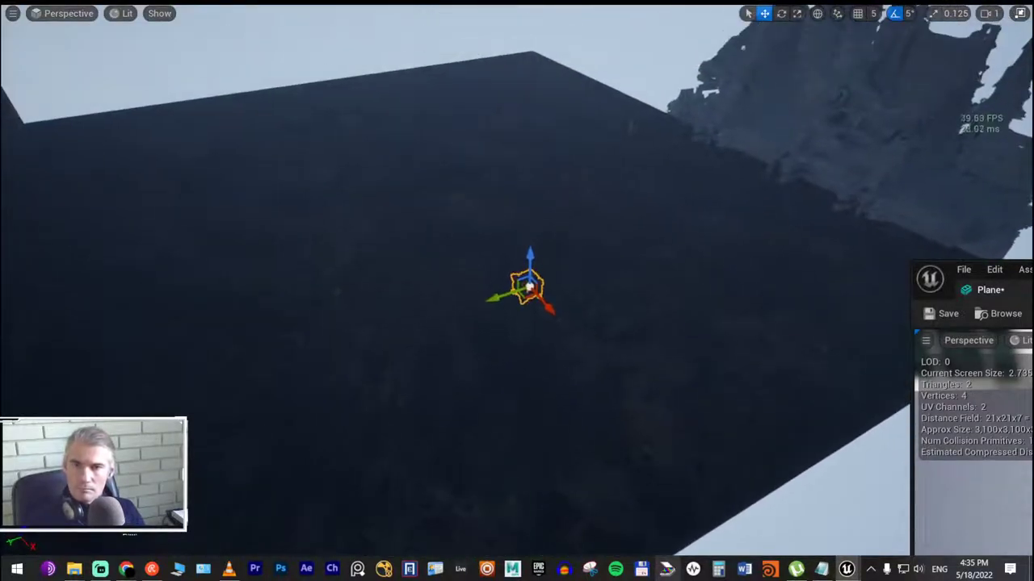
Set the viewport camera speed to 3 and lift the plane actor higher
click(995, 15)
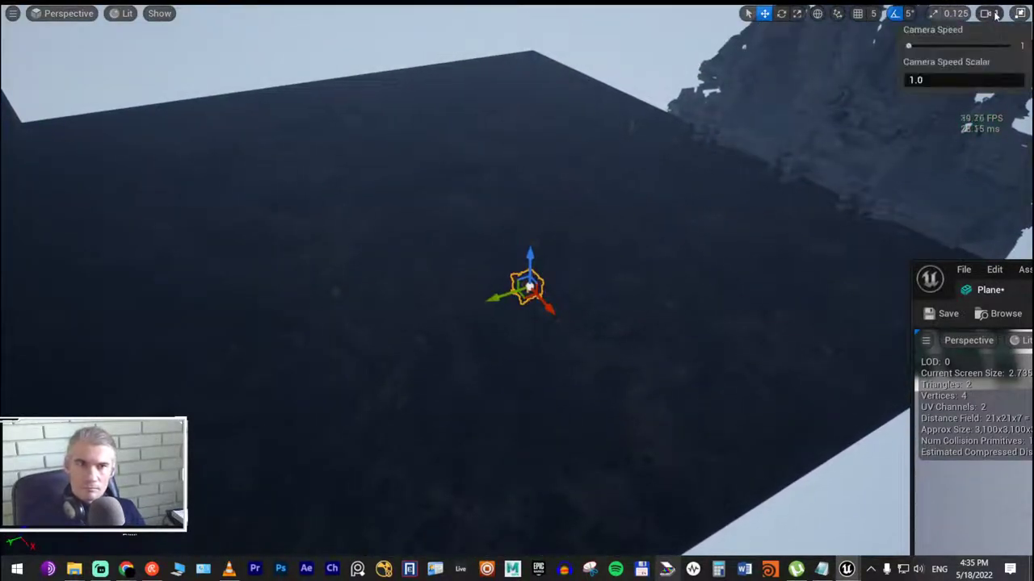
click(941, 45)
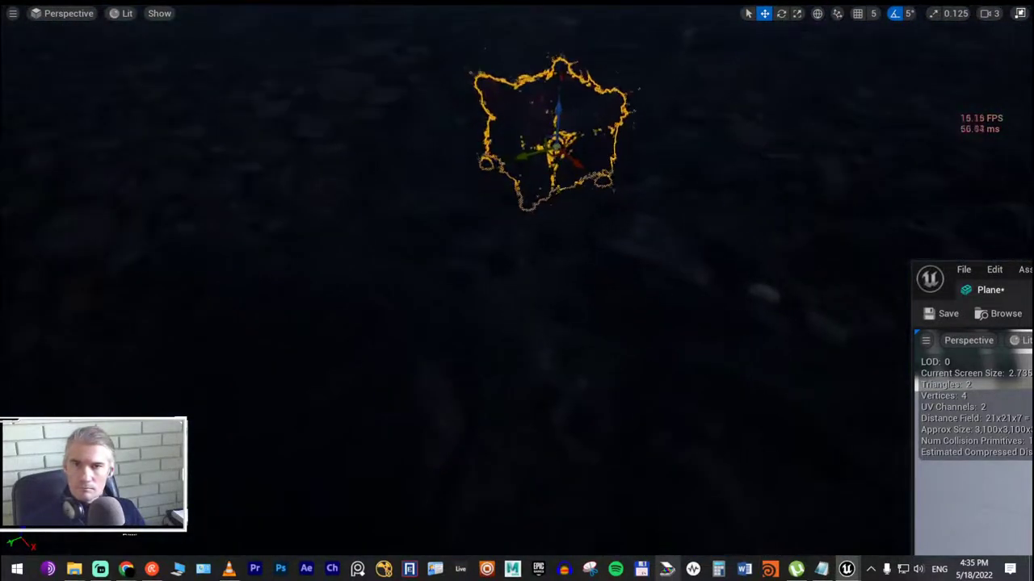
mouse_move(560, 114)
mouse_down()
mouse_move(554, 178)
mouse_move(529, 15)
mouse_up()
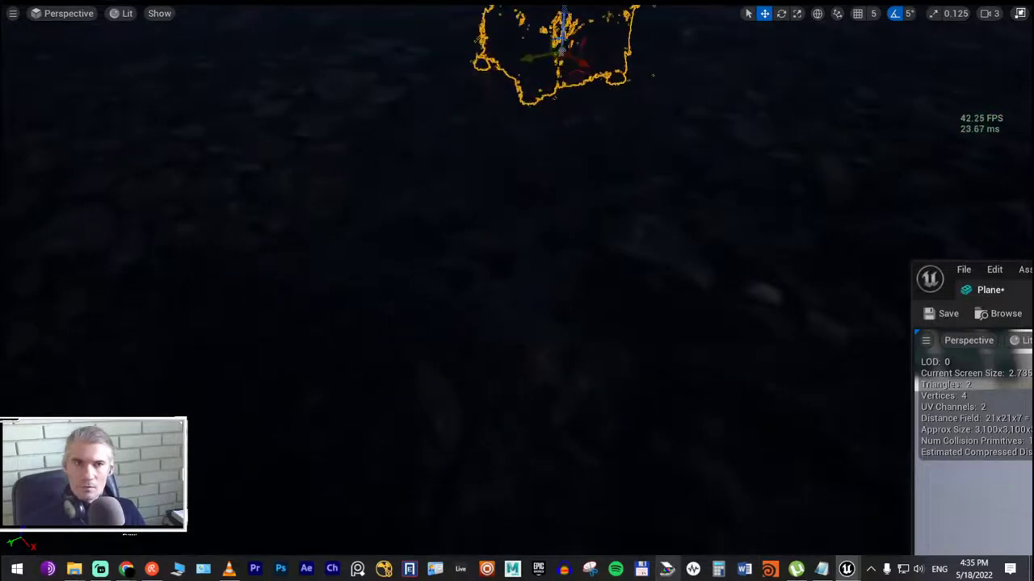
Set the Plane mesh's Negative Bounds Extension to 3000 on X, Y, Z, then raise the plane along Z
key(f)
drag(977, 273, 104, 260)
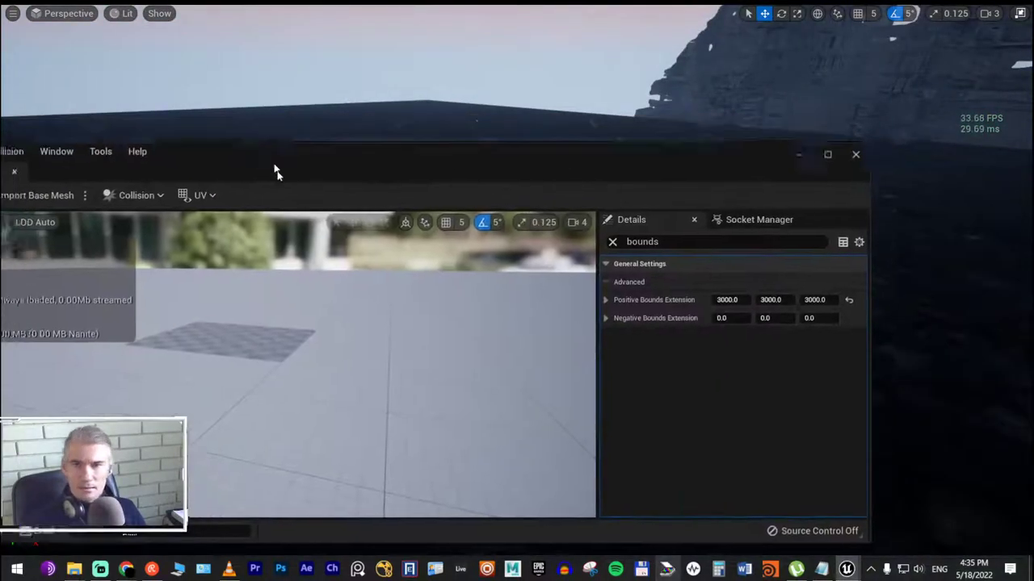
click(542, 434)
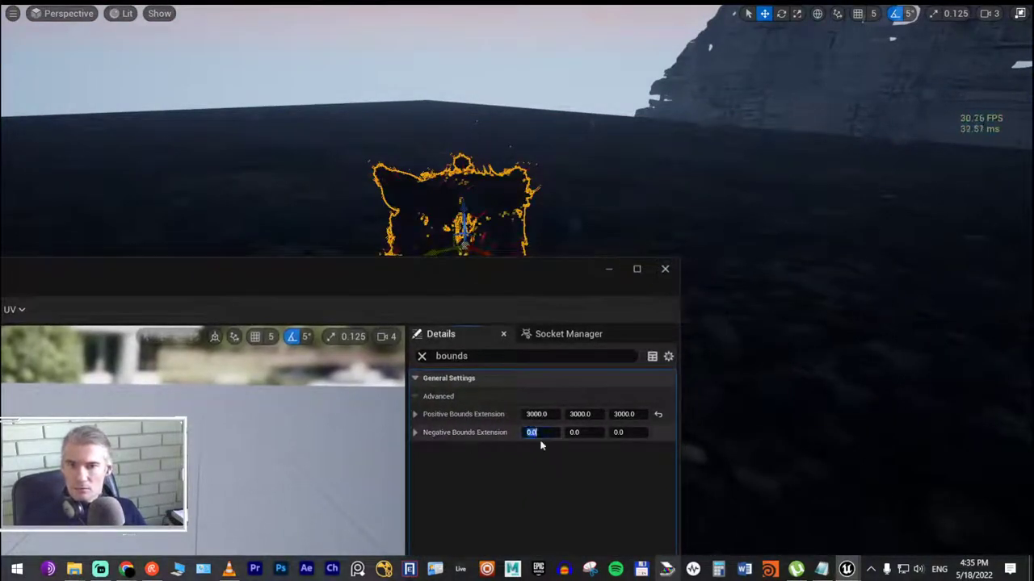
text(3000)
key(Tab)
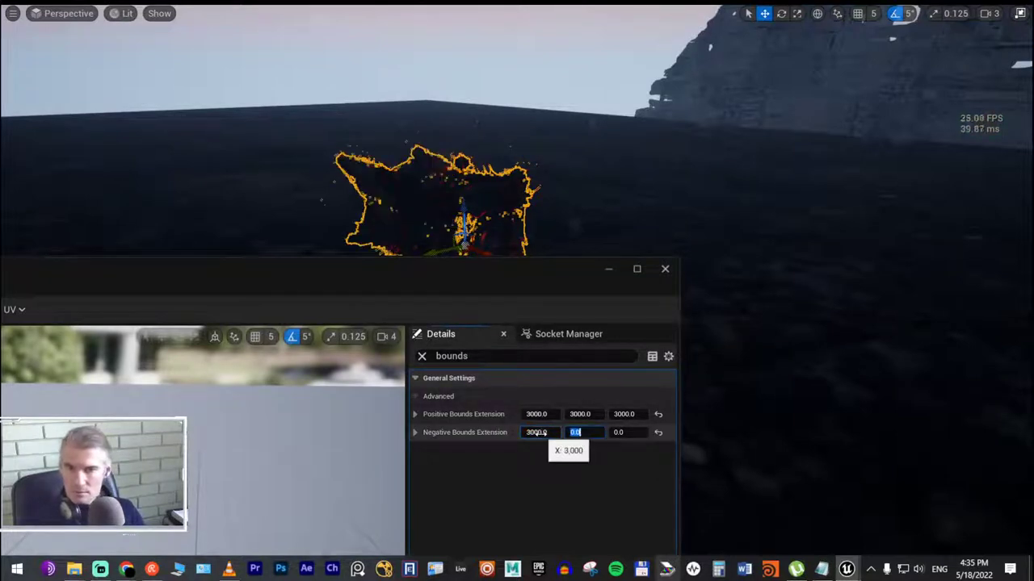
text(3000)
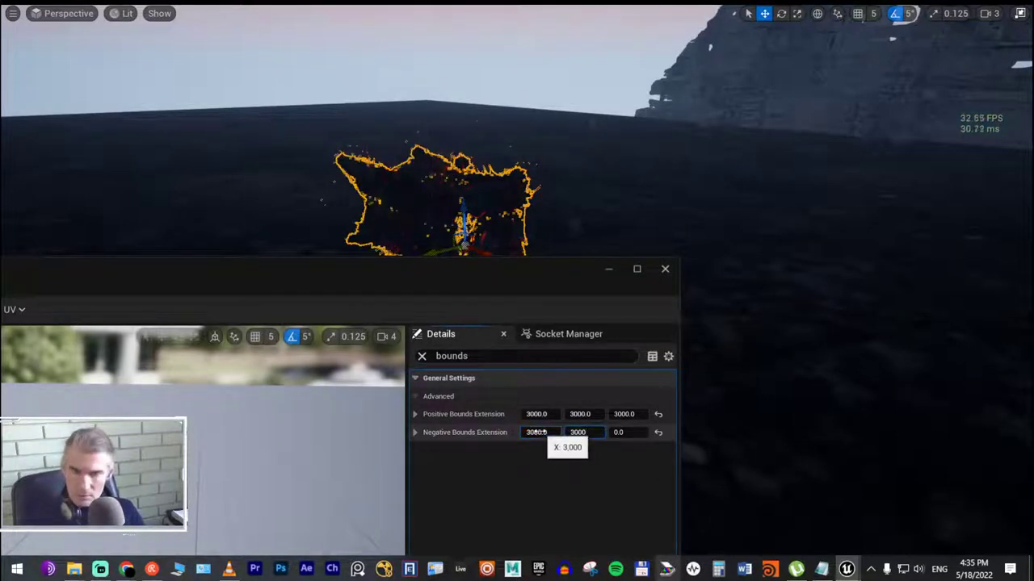
key(Tab)
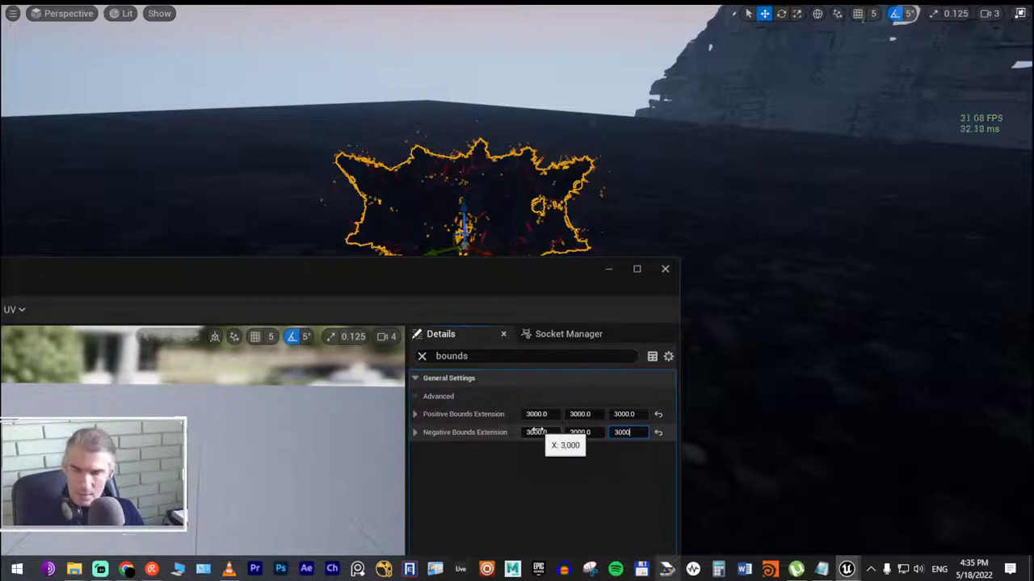
key(Return)
drag(515, 275, 507, 428)
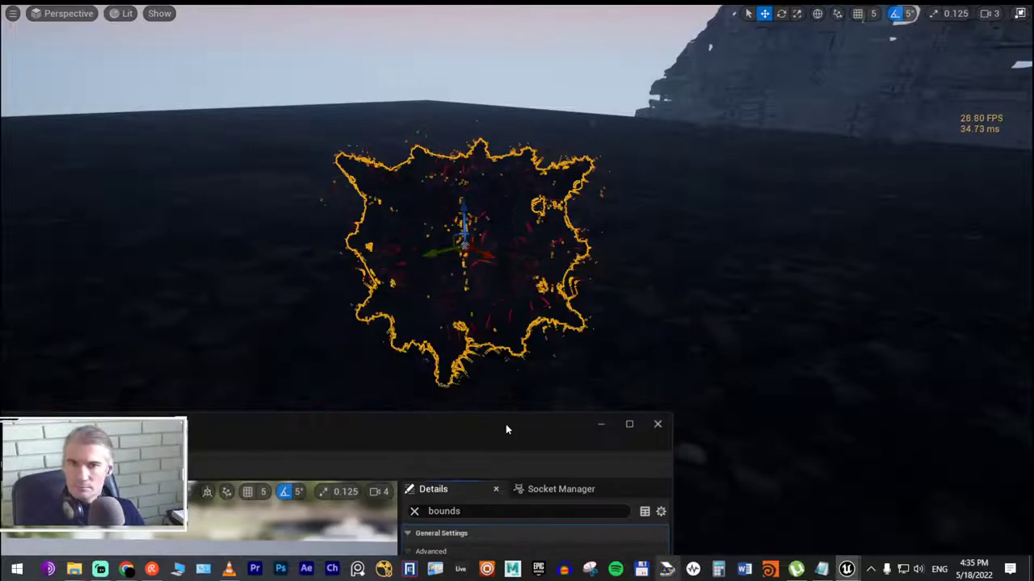
drag(462, 217, 441, 84)
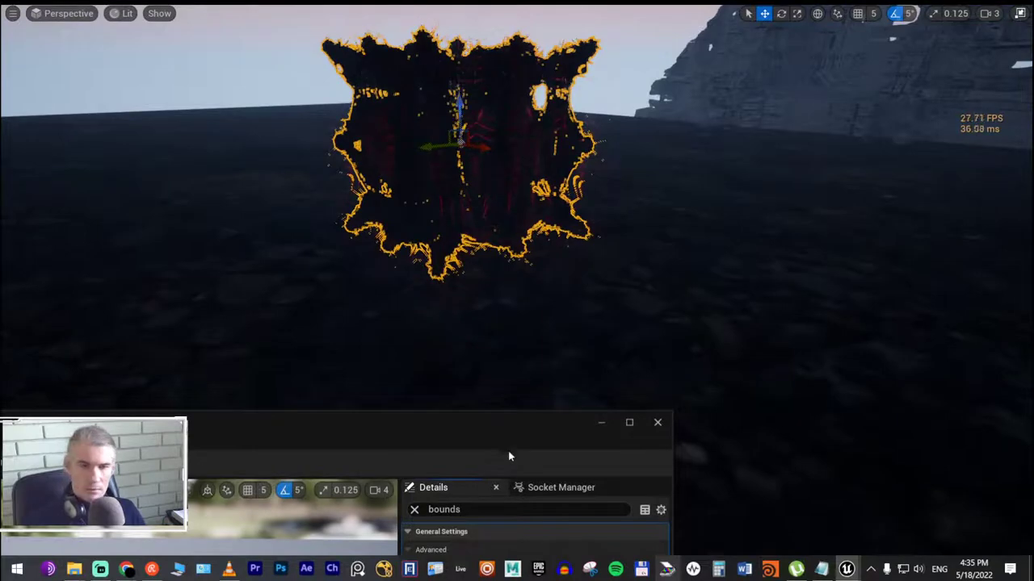
Close the Plane static mesh editor and exit immersive mode back to the 01_Garden editor layout
click(629, 423)
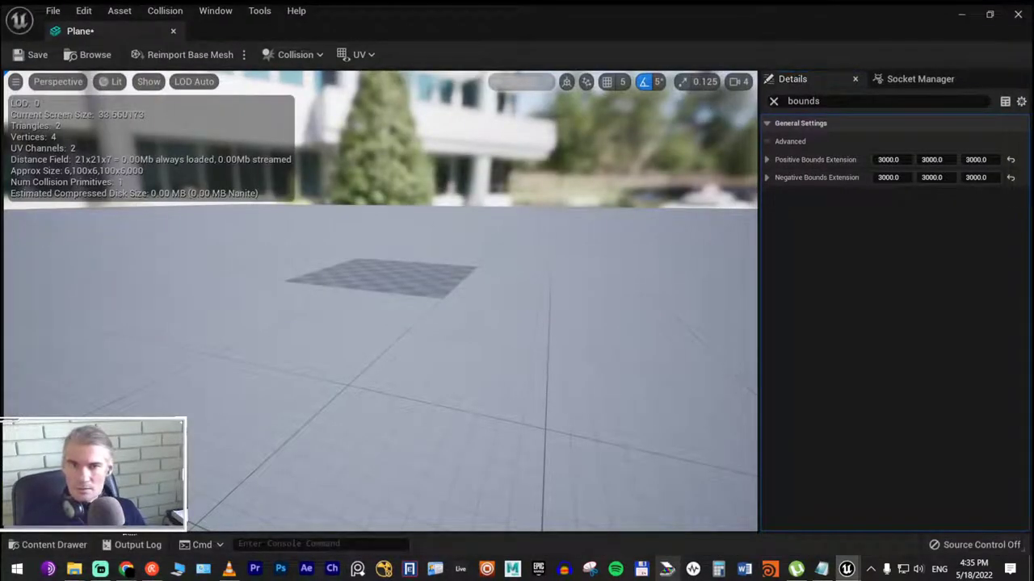
mouse_move(629, 12)
mouse_down()
mouse_move(580, 374)
mouse_move(635, 179)
mouse_up()
right_drag(728, 93, 735, 97)
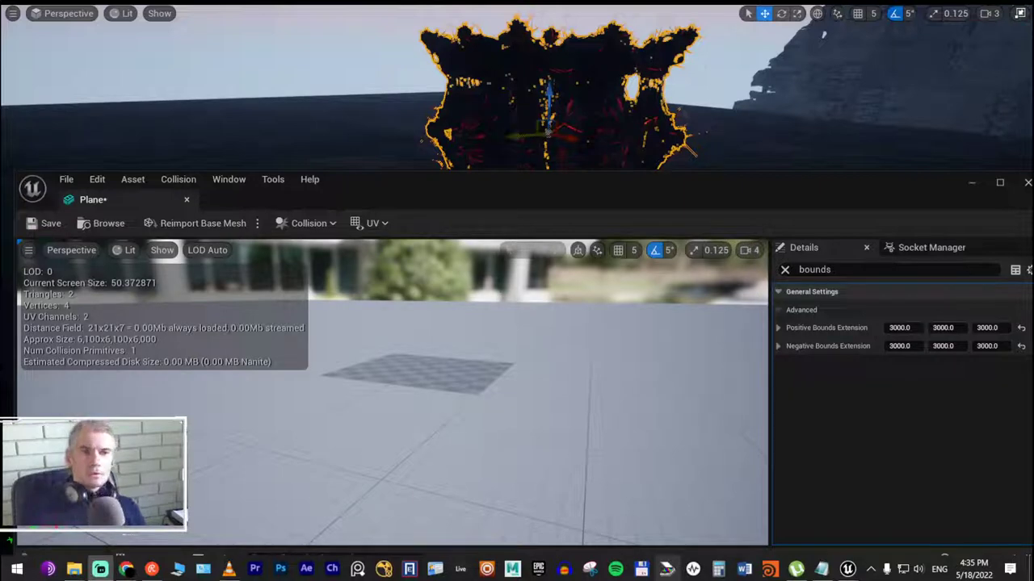
double_click(545, 182)
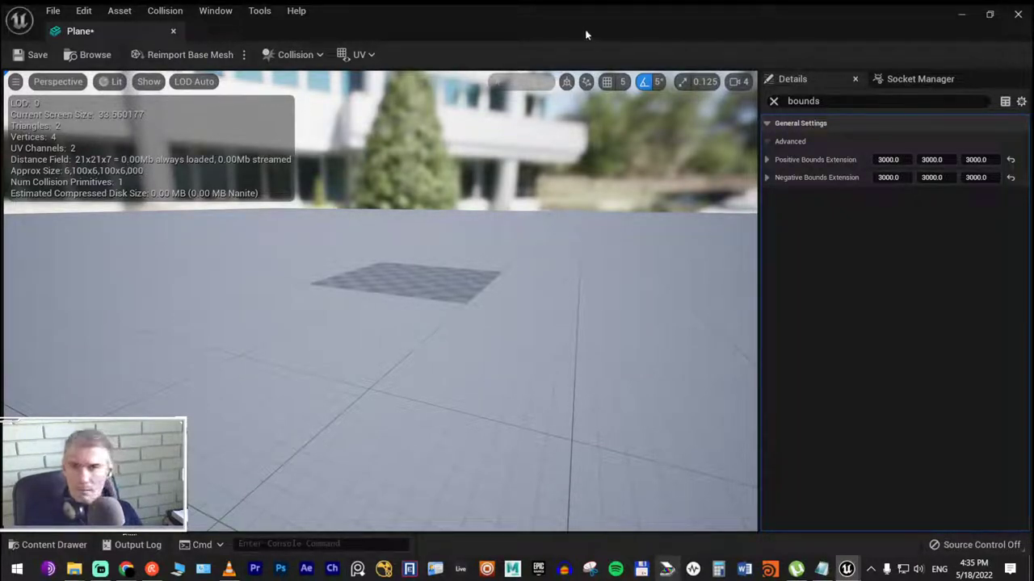
drag(506, 14, 342, 272)
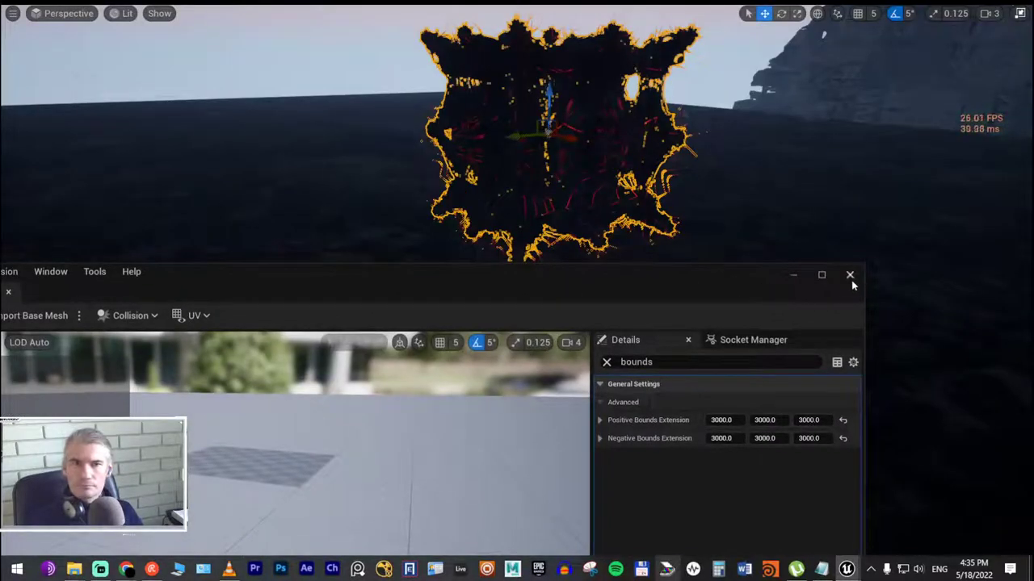
click(850, 275)
right_drag(484, 274, 537, 236)
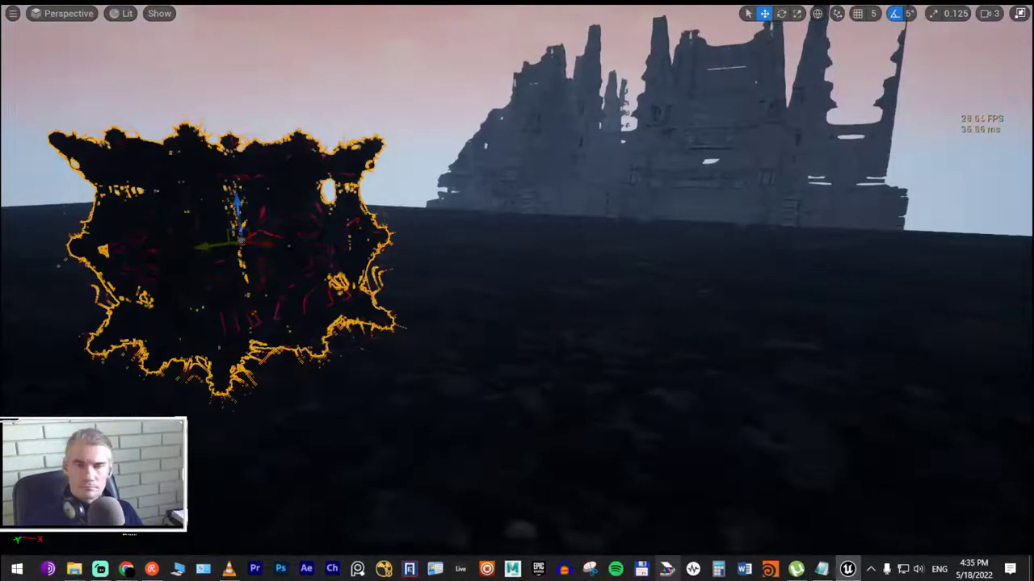
key(F11)
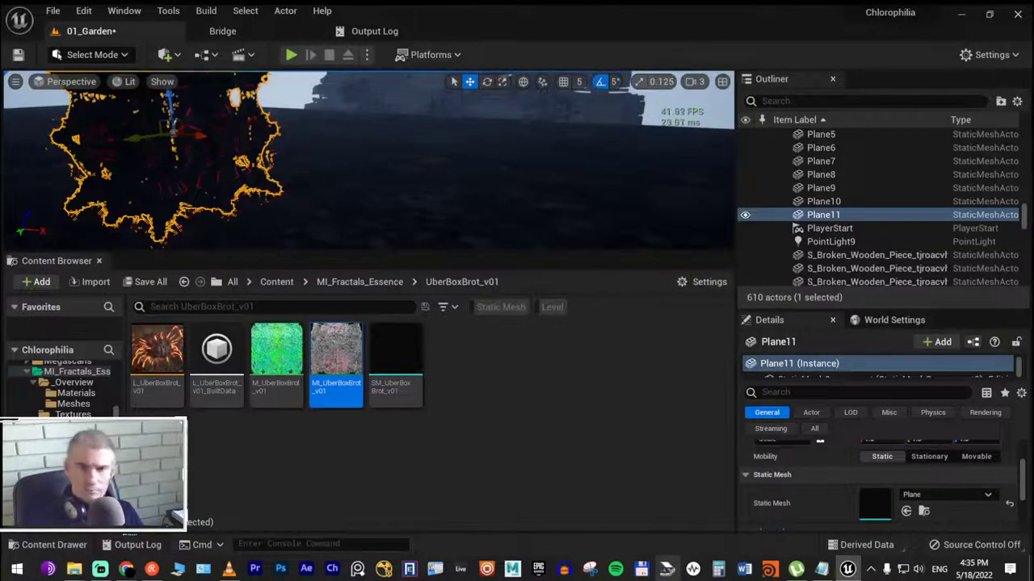
Set Plane11's locked Scale to 5 on X, Y and Z
scroll(837, 494, up, 2)
click(872, 481)
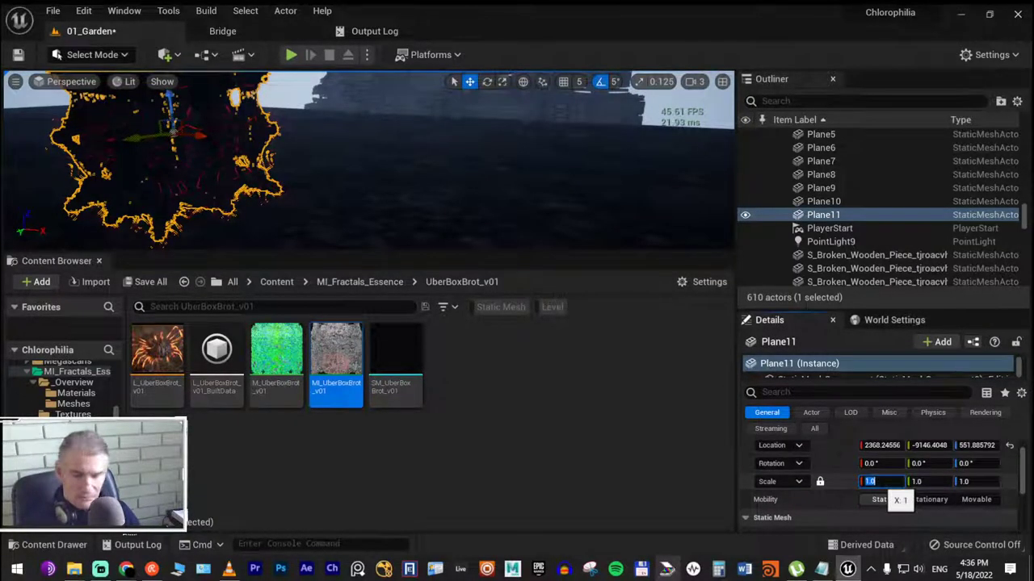
text(5)
key(Return)
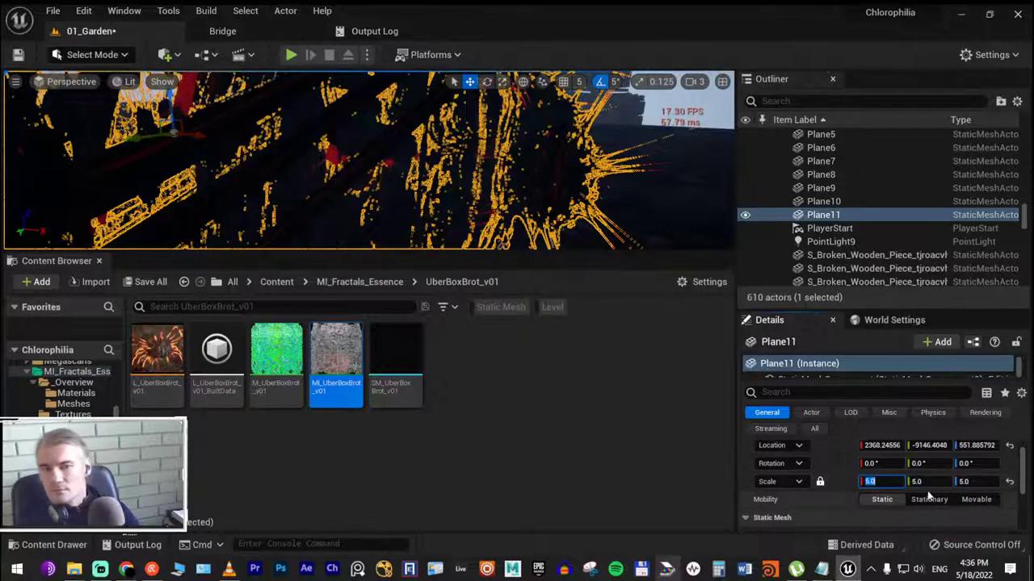